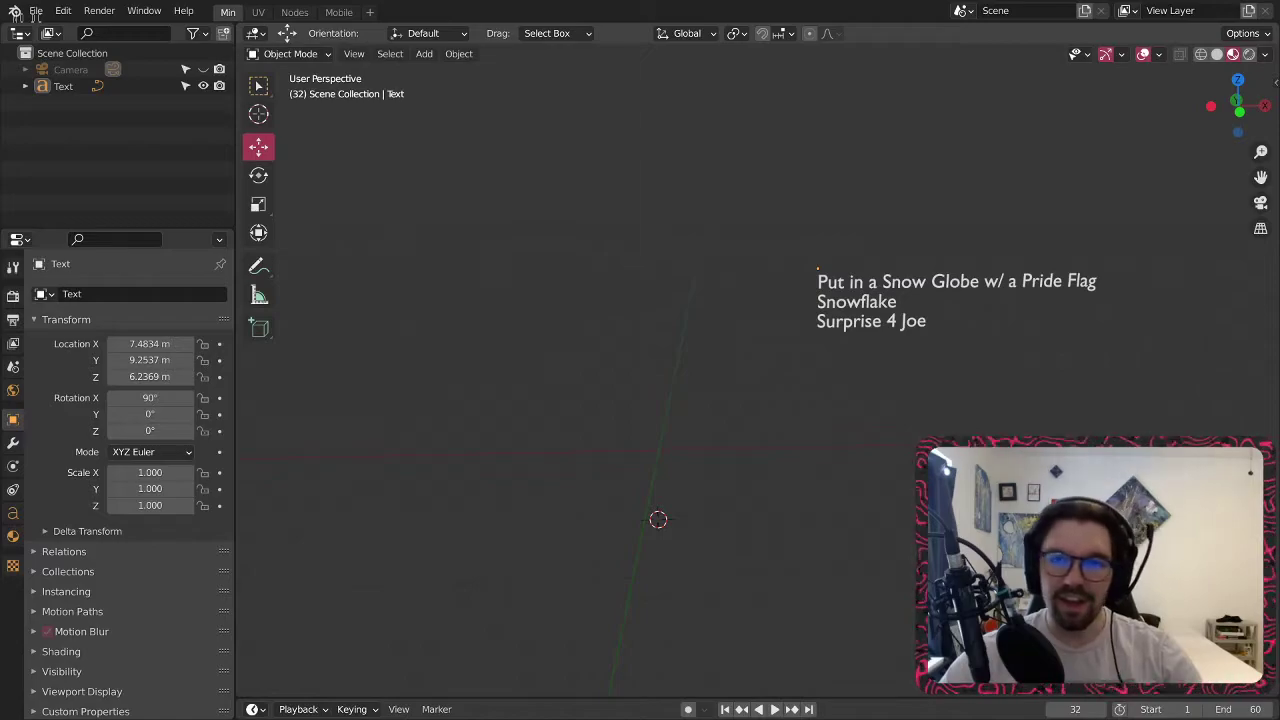
{"action": "middle_click_drag", "start_coordinate": [905, 326], "coordinate": [891, 320]}
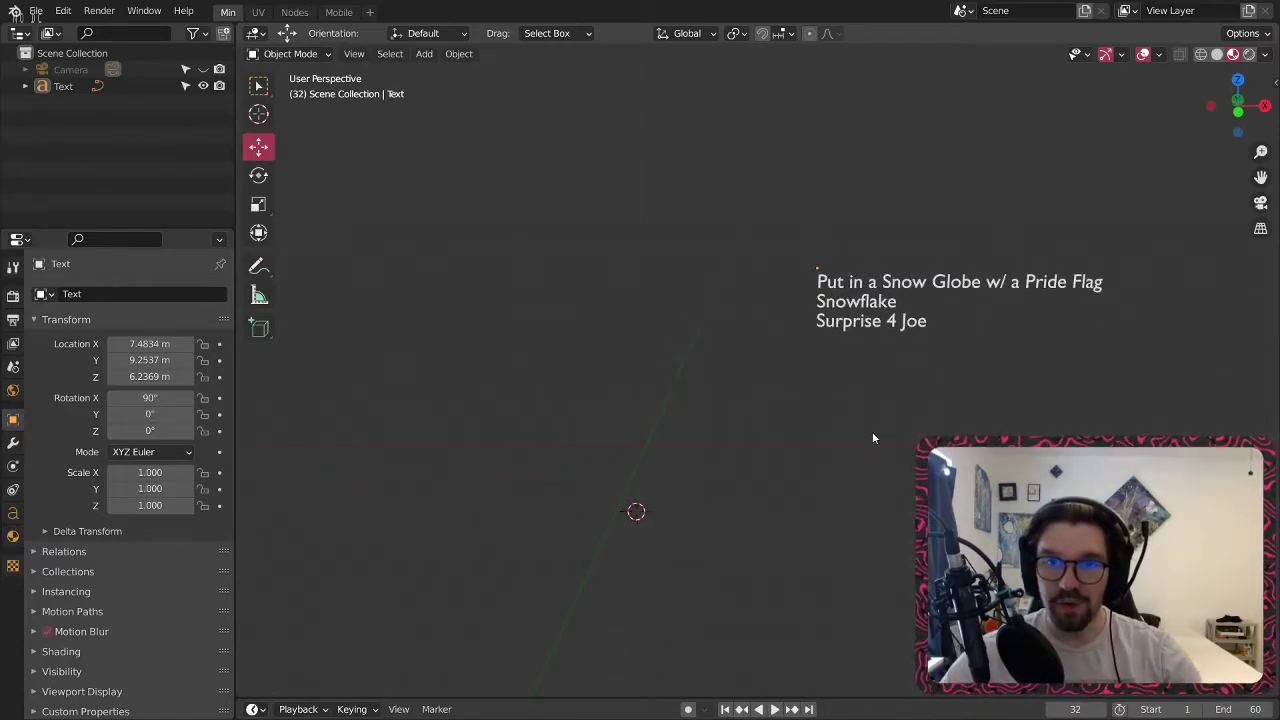
{"action": "middle_click_drag", "start_coordinate": [880, 277], "coordinate": [912, 254]}
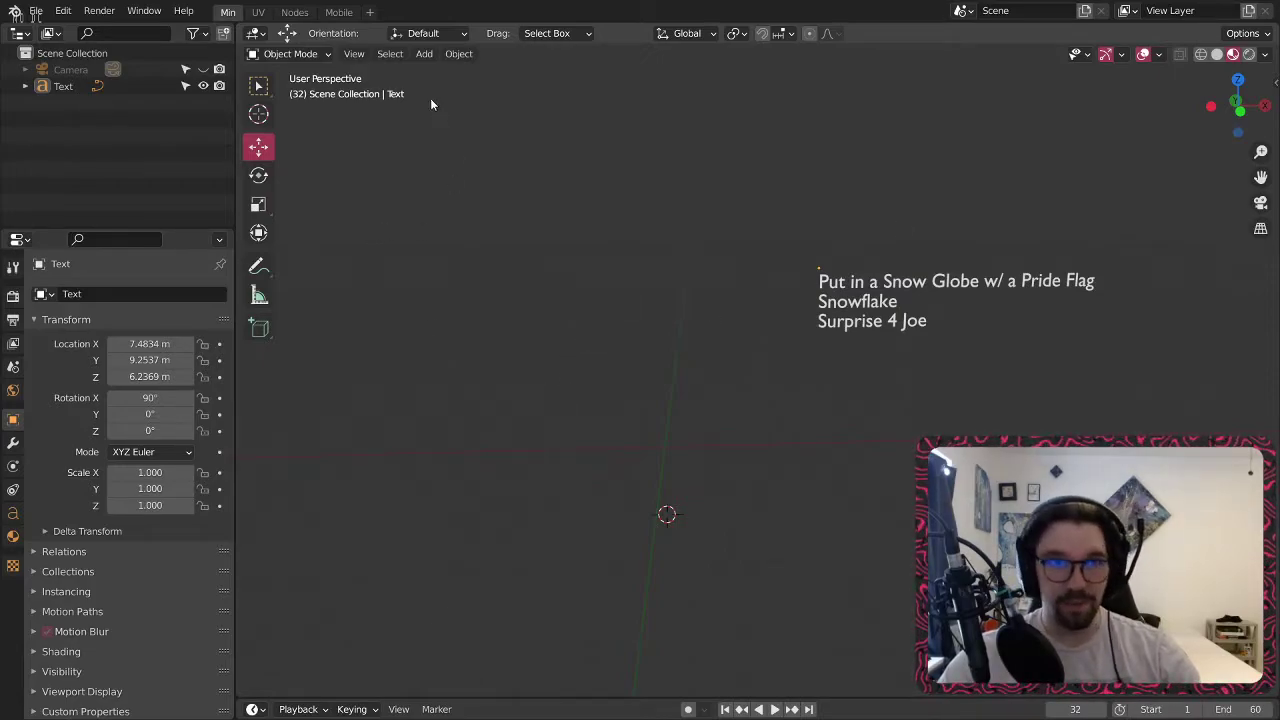
{"action": "left_click", "coordinate": [420, 56]}
{"action": "mouse_move", "coordinate": [470, 75]}
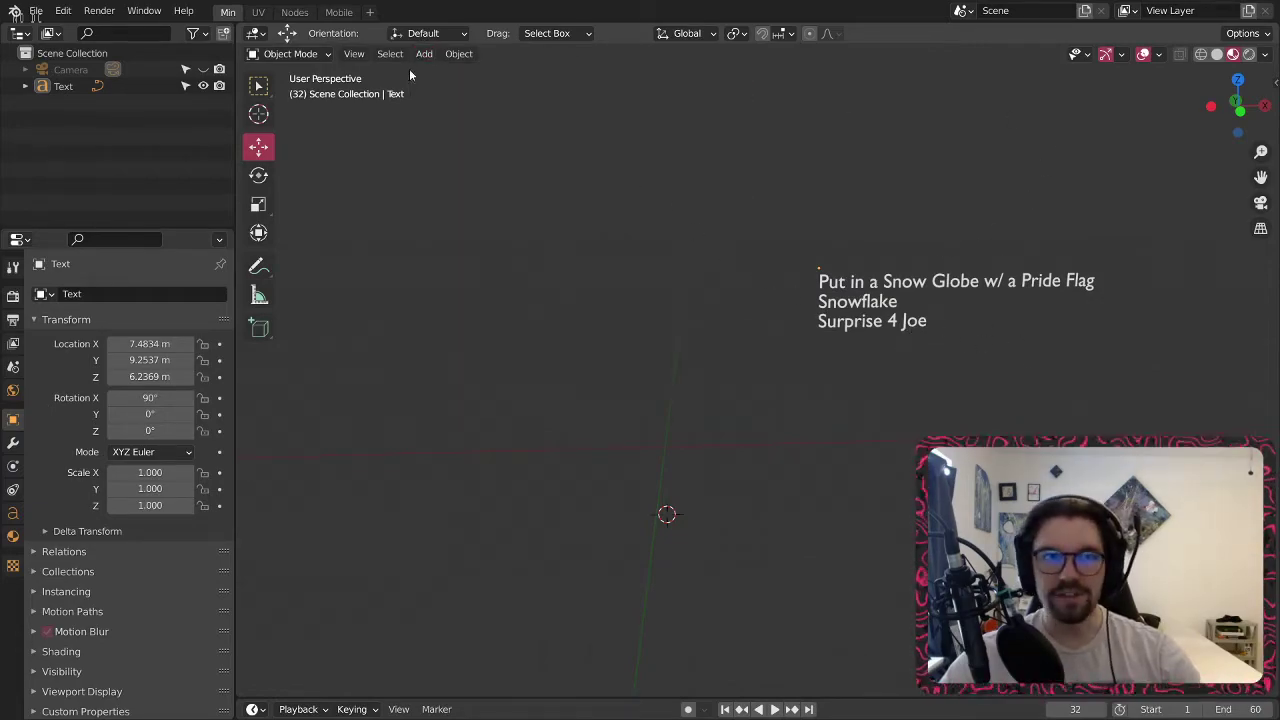
{"action": "left_click", "coordinate": [458, 54]}
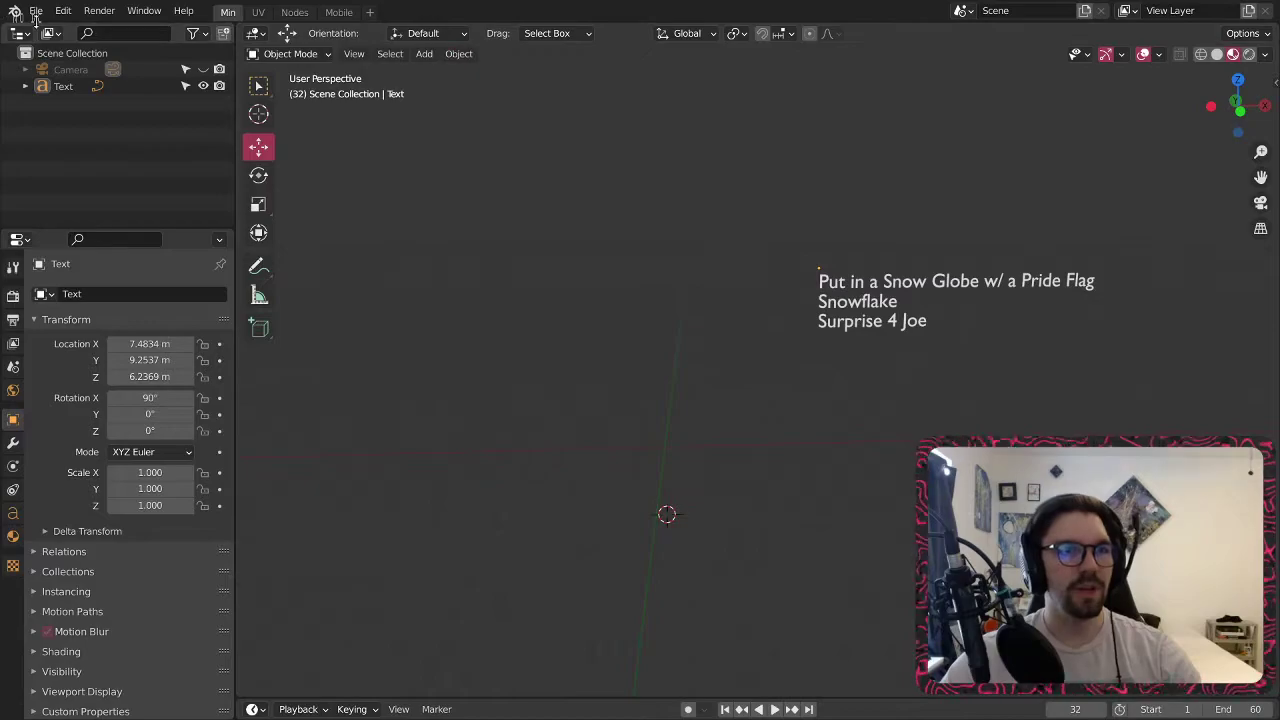
Save the project as "Gay Pug.blend".
{"action": "left_click", "coordinate": [35, 12]}
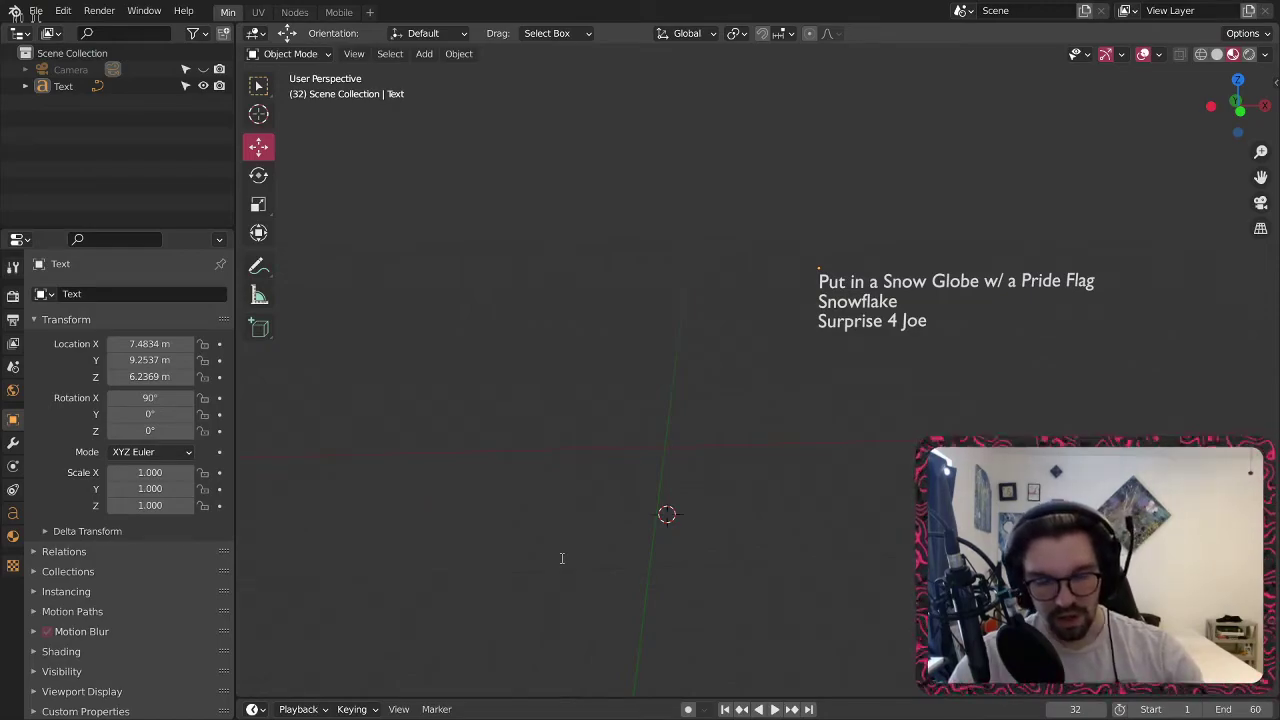
{"action": "key", "text": "ctrl+s"}
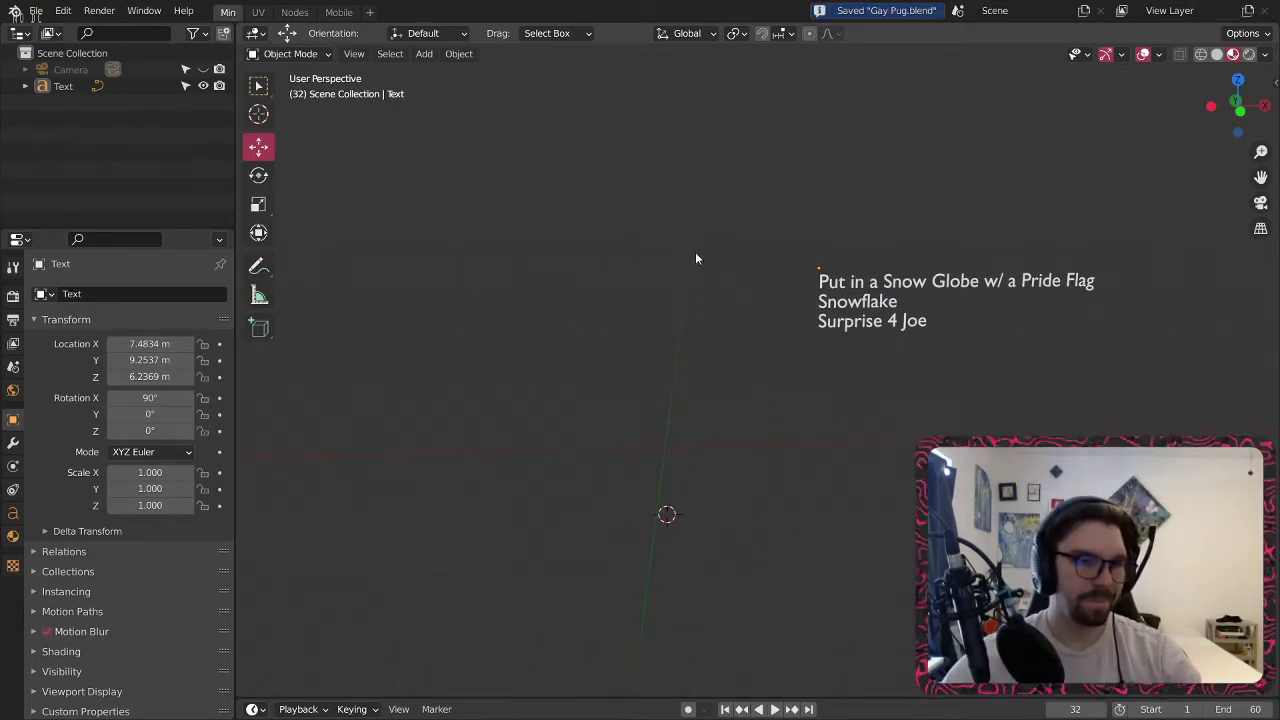
Add a mesh cylinder, raise it to about Z 1.73 m and scale it uniformly to about 1.035.
{"action": "left_click", "coordinate": [424, 58]}
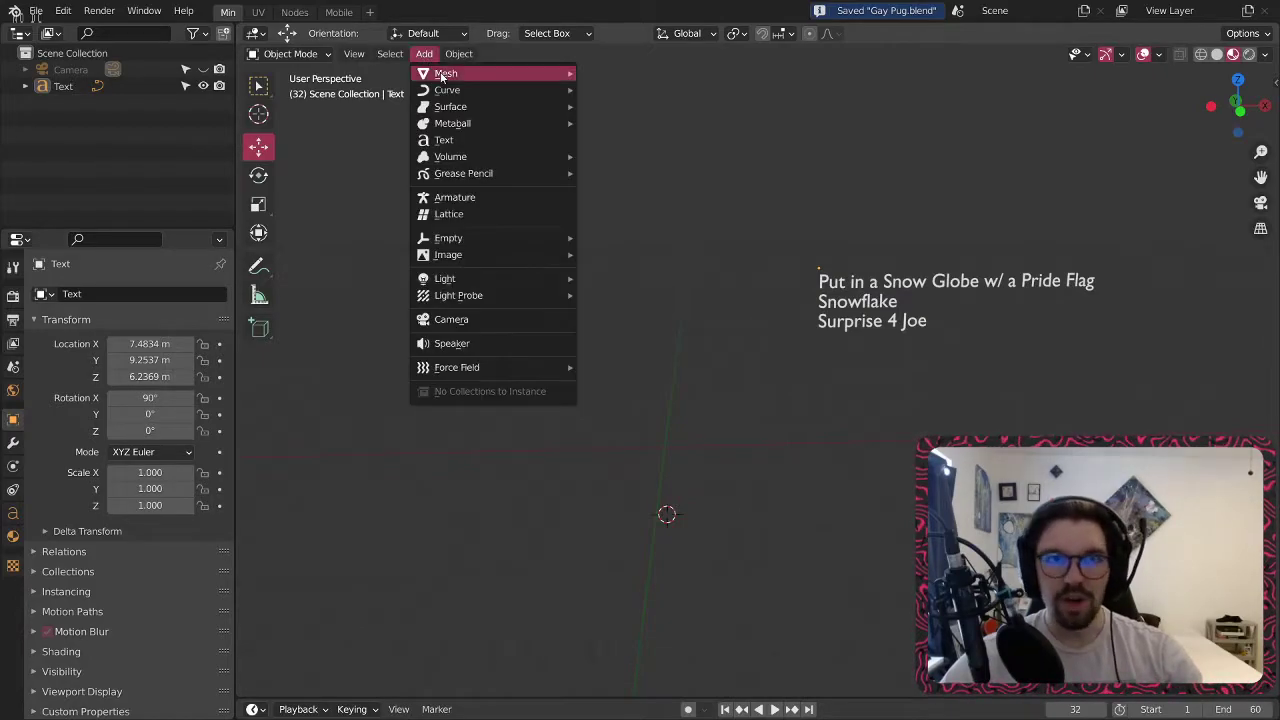
{"action": "mouse_move", "coordinate": [495, 73]}
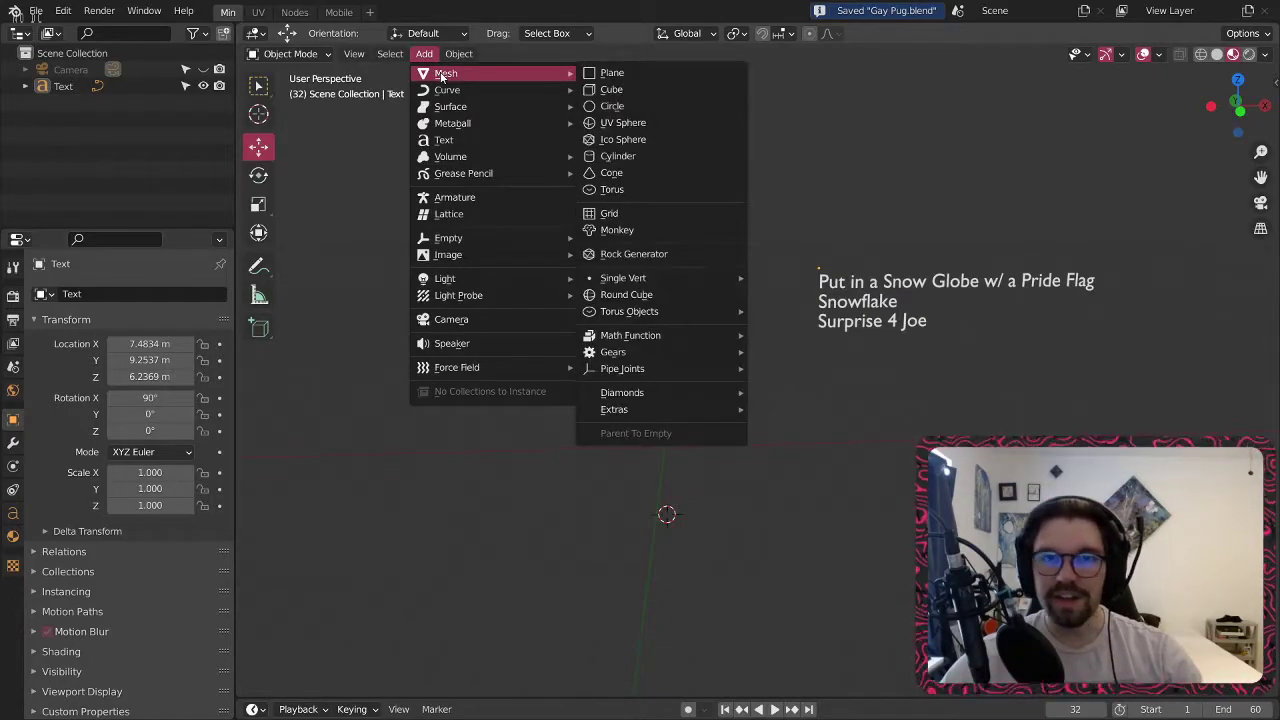
{"action": "left_click", "coordinate": [636, 155]}
{"action": "middle_click_drag", "start_coordinate": [680, 632], "coordinate": [664, 490], "text": "shift"}
{"action": "left_click_drag", "start_coordinate": [665, 334], "coordinate": [660, 254]}
{"action": "scroll", "coordinate": [667, 290], "scroll_direction": "up", "scroll_amount": 3}
{"action": "middle_click_drag", "start_coordinate": [670, 300], "coordinate": [677, 325]}
{"action": "key", "text": "s"}
{"action": "left_click", "coordinate": [736, 336]}
{"action": "right_click", "coordinate": [705, 322]}
{"action": "left_click", "coordinate": [500, 281]}
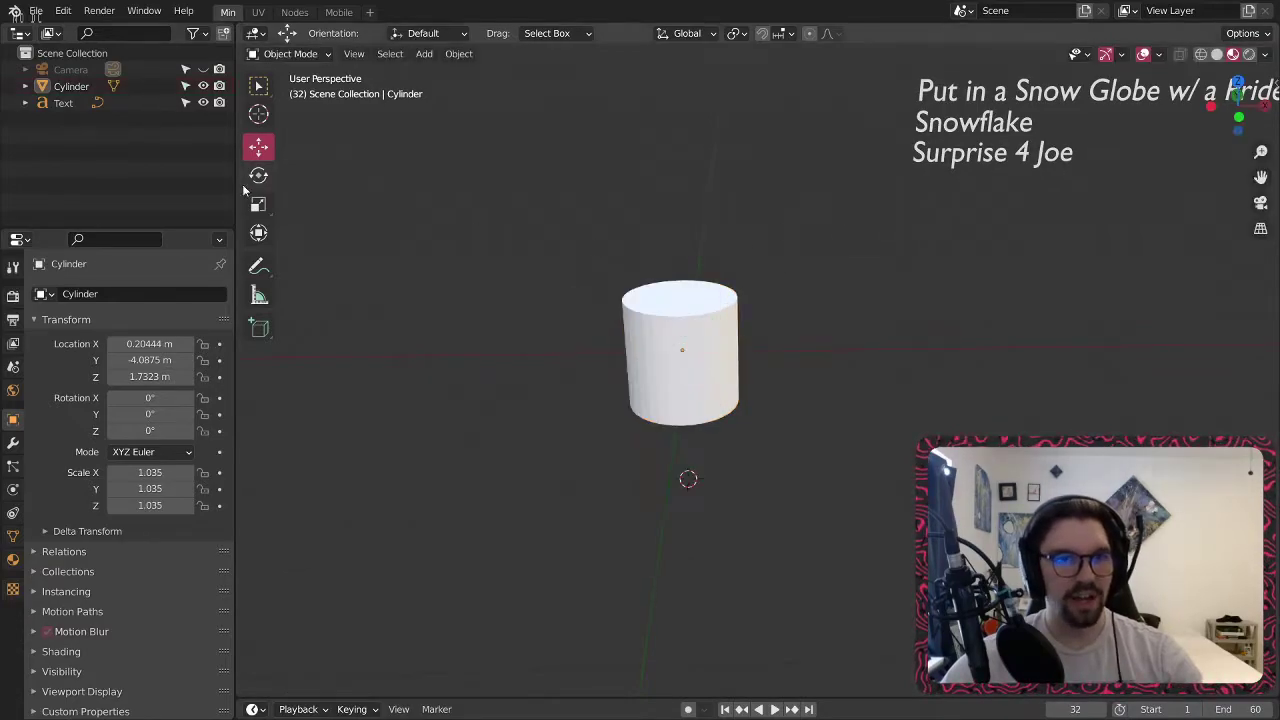
Flatten the cylinder along Z to a scale of about 0.389 and switch the viewport to solid shading.
{"action": "left_click", "coordinate": [259, 205]}
{"action": "left_click", "coordinate": [691, 314]}
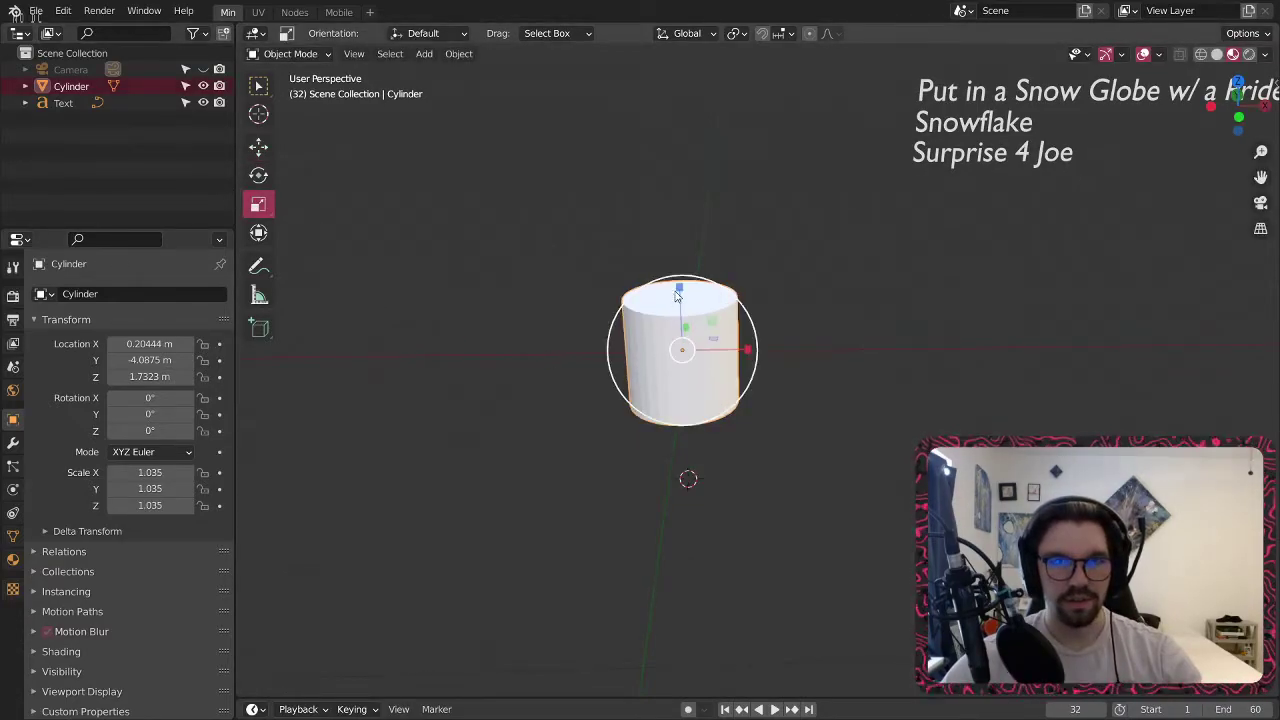
{"action": "left_click_drag", "start_coordinate": [679, 289], "coordinate": [679, 328]}
{"action": "left_click", "coordinate": [1217, 55]}
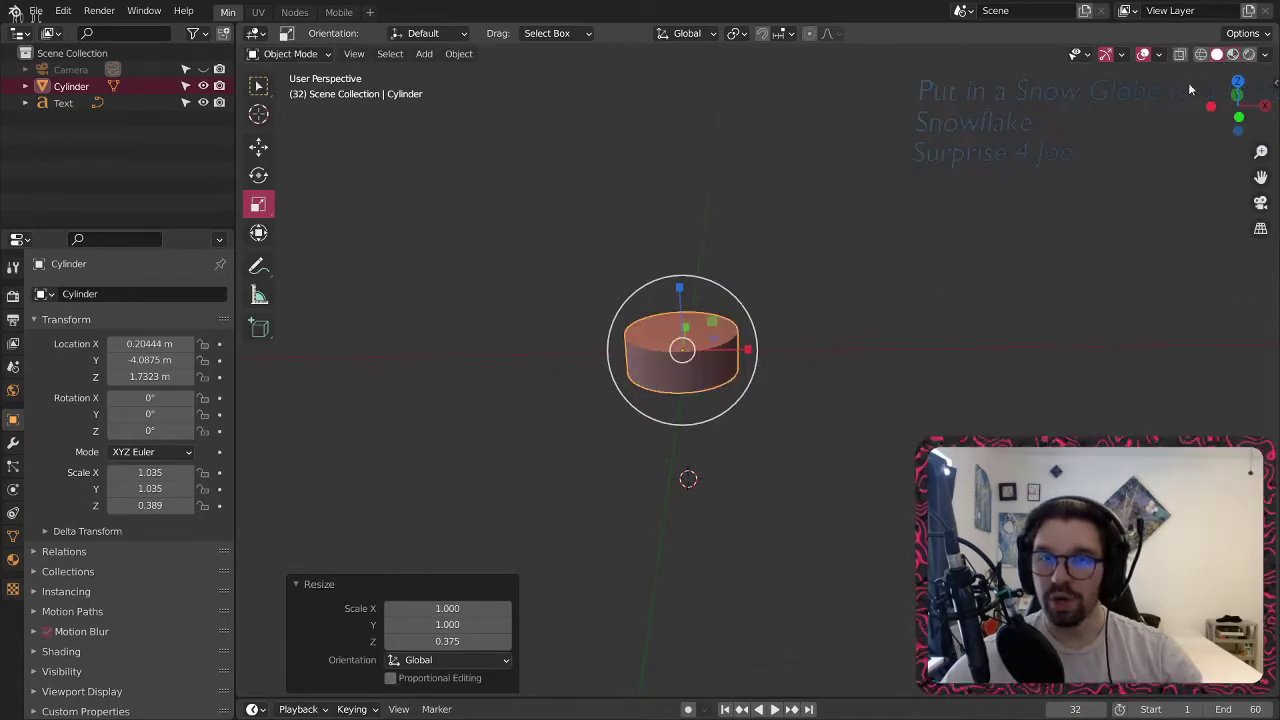
Widen the flattened cylinder equally in X and Y to a scale of about 4.4, keeping its height.
{"action": "middle_click_drag", "start_coordinate": [770, 303], "coordinate": [724, 364]}
{"action": "left_click_drag", "start_coordinate": [727, 335], "coordinate": [829, 277]}
{"action": "middle_click_drag", "start_coordinate": [829, 277], "coordinate": [868, 280]}
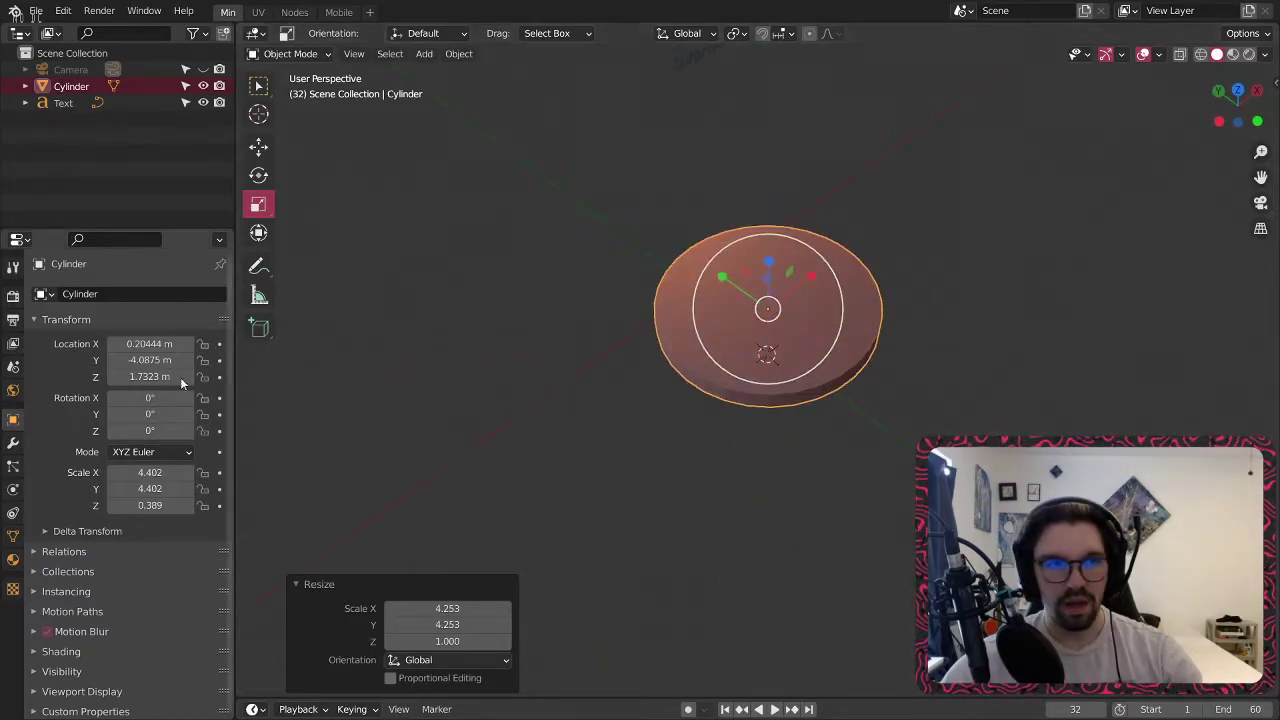
Set the cylinder's location to 0 on X, Y and Z.
{"action": "left_click", "coordinate": [150, 343]}
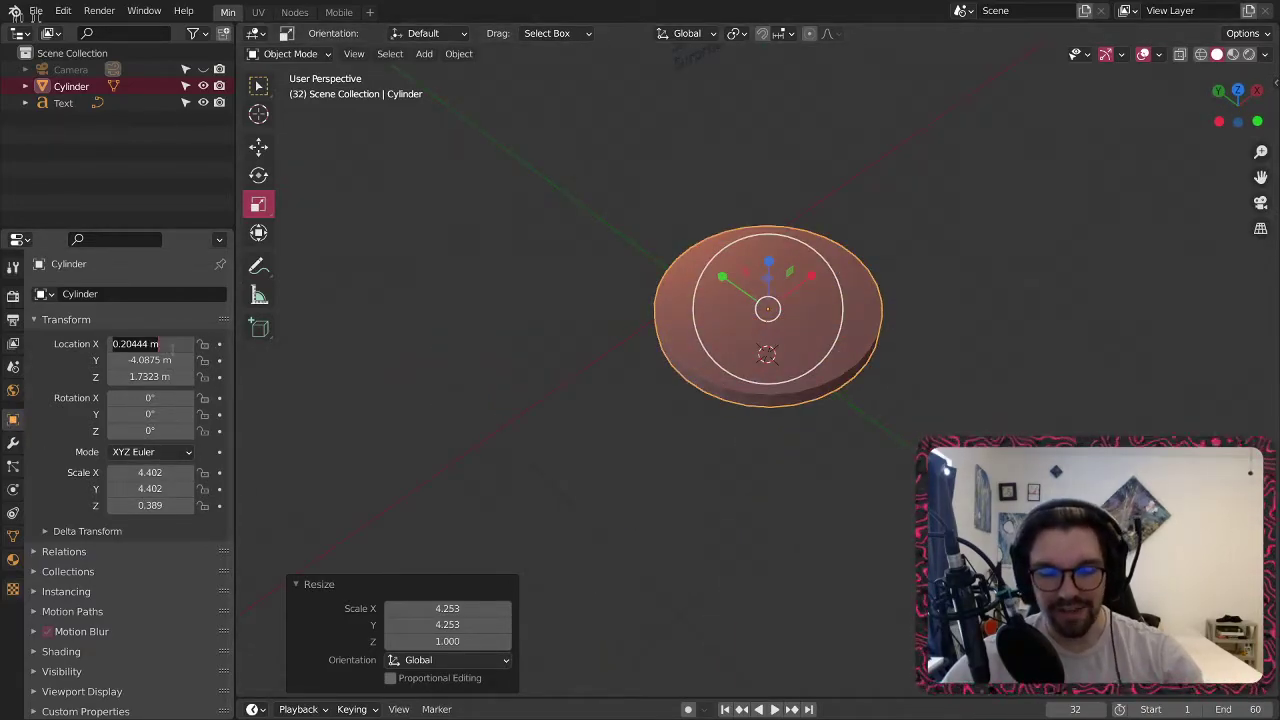
{"action": "type", "text": "0"}
{"action": "key", "text": "Tab"}
{"action": "type", "text": "0"}
{"action": "key", "text": "Tab"}
{"action": "type", "text": "0"}
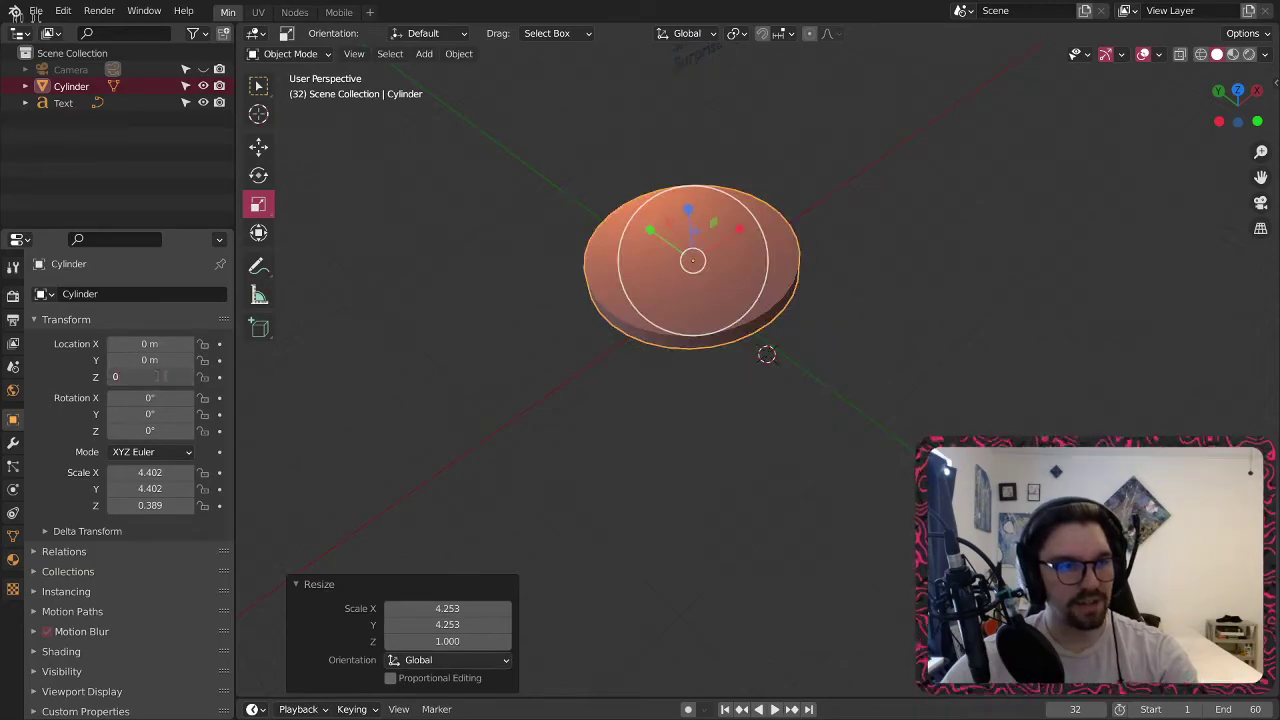
{"action": "key", "text": "Return"}
Scale down the cylinder's top face in Edit Mode to taper the sides inward.
{"action": "middle_click_drag", "start_coordinate": [771, 301], "coordinate": [650, 286]}
{"action": "left_click", "coordinate": [320, 53]}
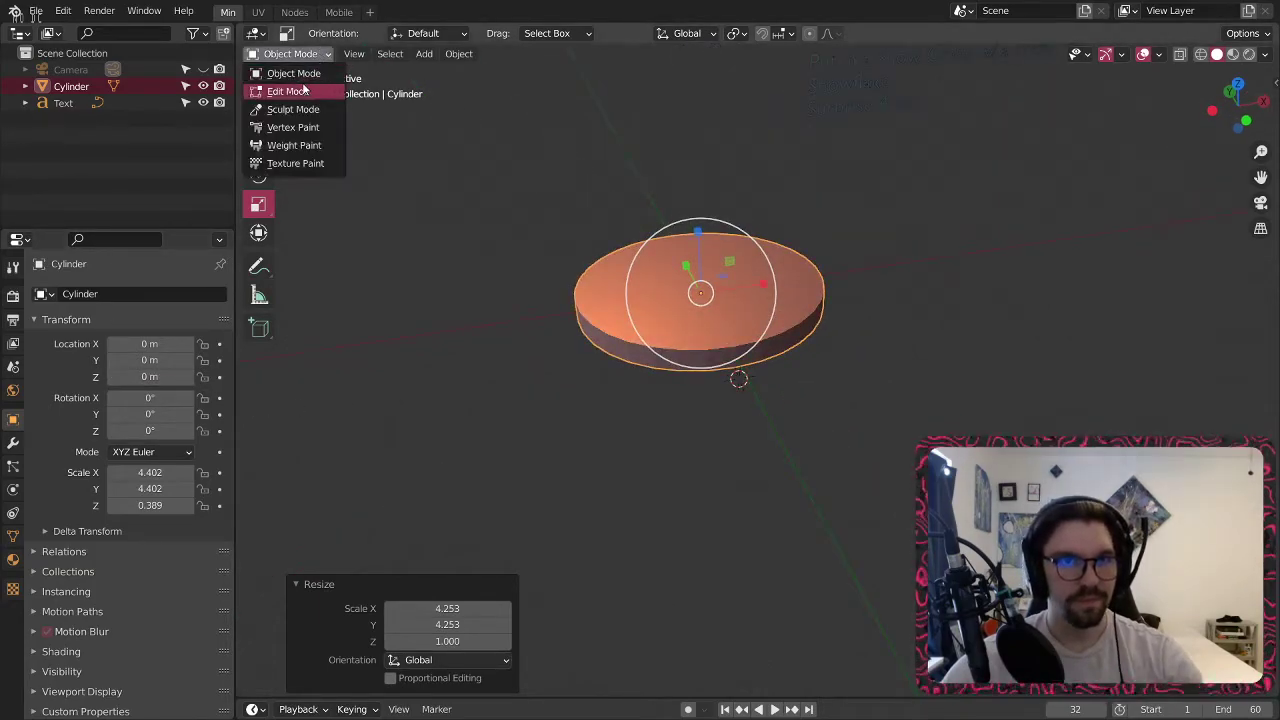
{"action": "left_click", "coordinate": [290, 91]}
{"action": "left_click", "coordinate": [661, 307]}
{"action": "key", "text": "s"}
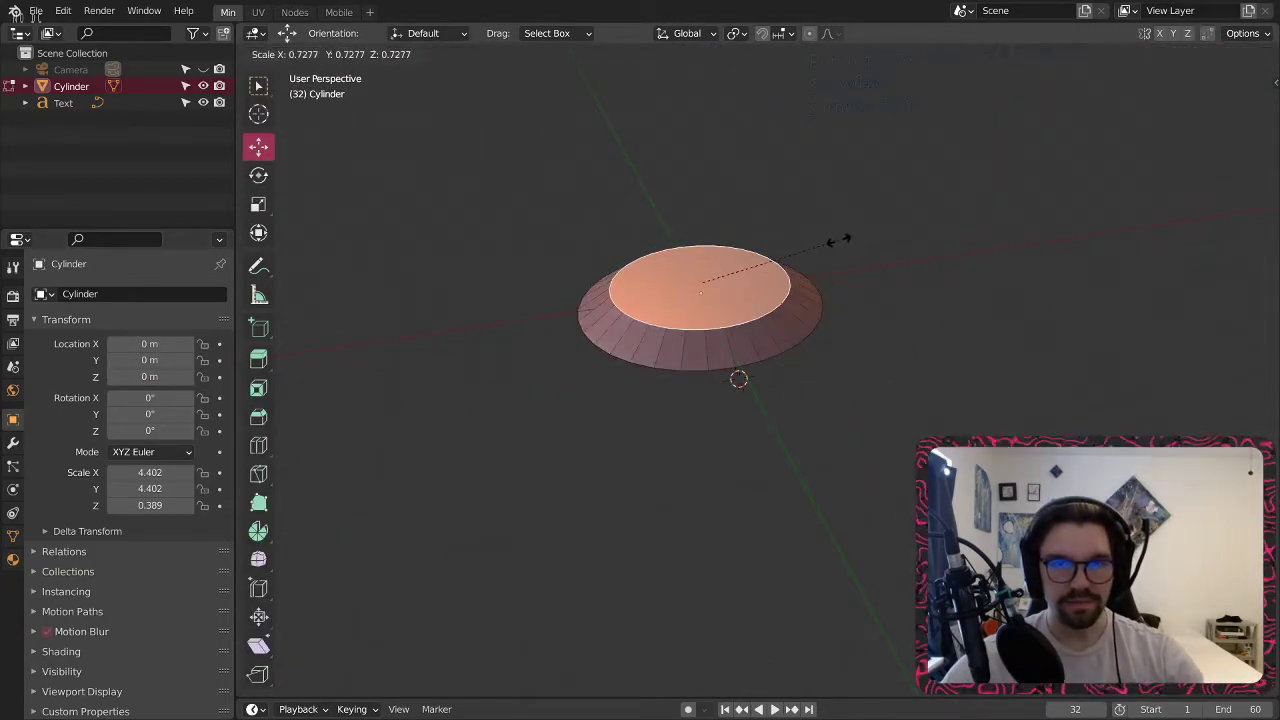
{"action": "left_click", "coordinate": [845, 237]}
Raise the cylinder's top face along Z in two moves, the last one by about 0.72 m.
{"action": "left_click_drag", "start_coordinate": [701, 222], "coordinate": [709, 208]}
{"action": "left_click", "coordinate": [803, 192]}
{"action": "middle_click_drag", "start_coordinate": [829, 208], "coordinate": [772, 297], "text": "shift"}
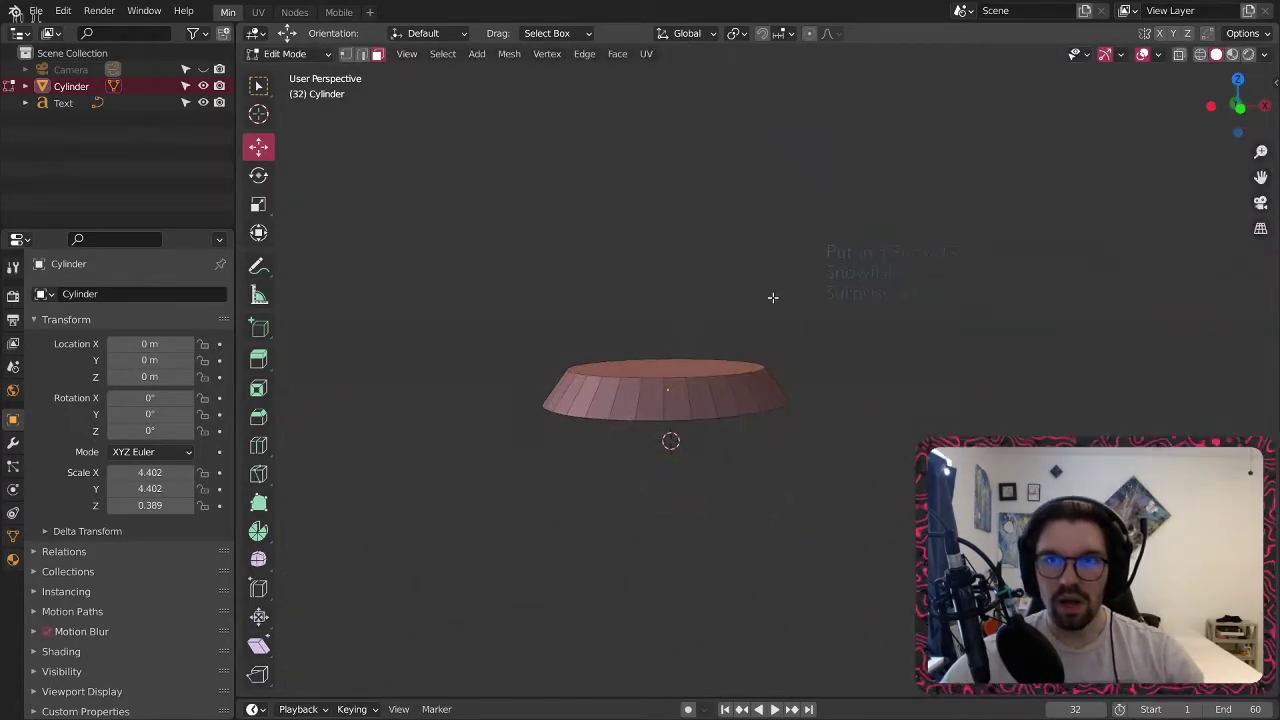
{"action": "scroll", "coordinate": [875, 264], "scroll_direction": "up", "scroll_amount": 3}
{"action": "scroll", "coordinate": [630, 326], "scroll_direction": "down", "scroll_amount": 3}
{"action": "middle_click_drag", "start_coordinate": [613, 309], "coordinate": [598, 411], "text": "shift"}
{"action": "left_click", "coordinate": [580, 427]}
{"action": "left_click_drag", "start_coordinate": [600, 368], "coordinate": [600, 346]}
{"action": "middle_click_drag", "start_coordinate": [600, 346], "coordinate": [640, 371]}
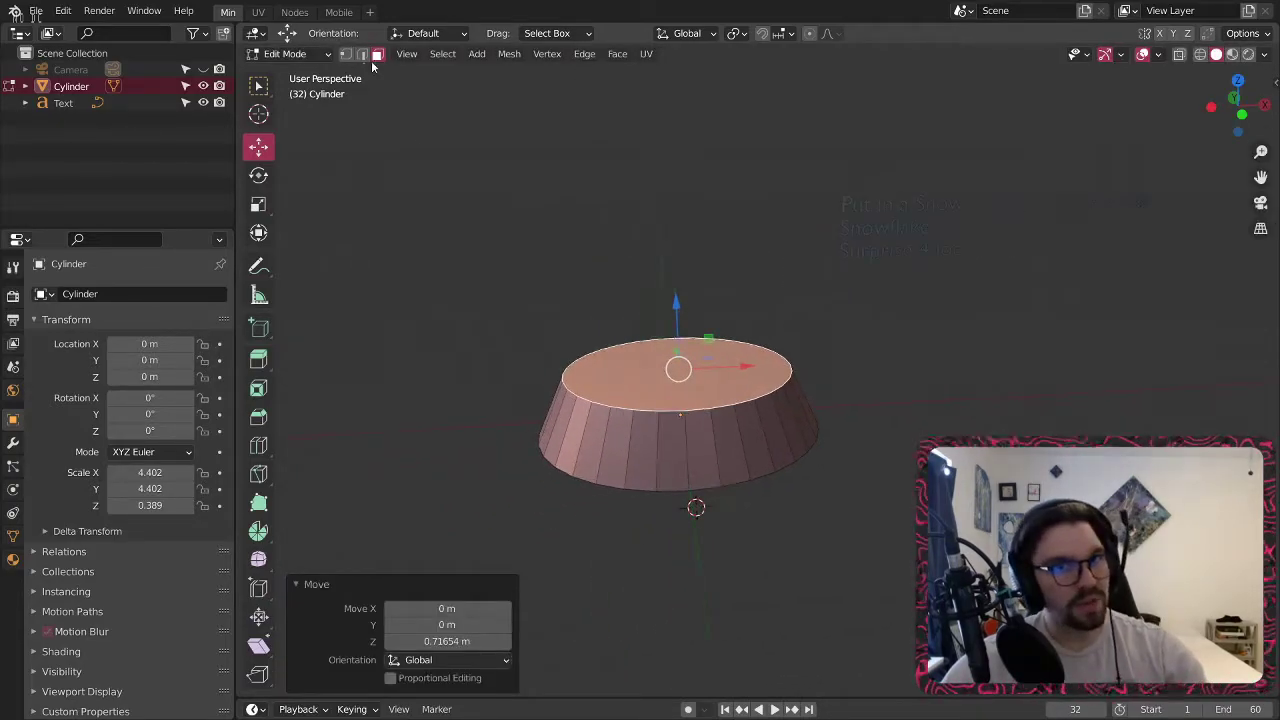
Select the edge loop around the cylinder's bottom in edge select mode and try to bevel it.
{"action": "left_click", "coordinate": [361, 54]}
{"action": "left_click", "coordinate": [634, 484], "text": "alt"}
{"action": "scroll", "coordinate": [652, 468], "scroll_direction": "up", "scroll_amount": 2}
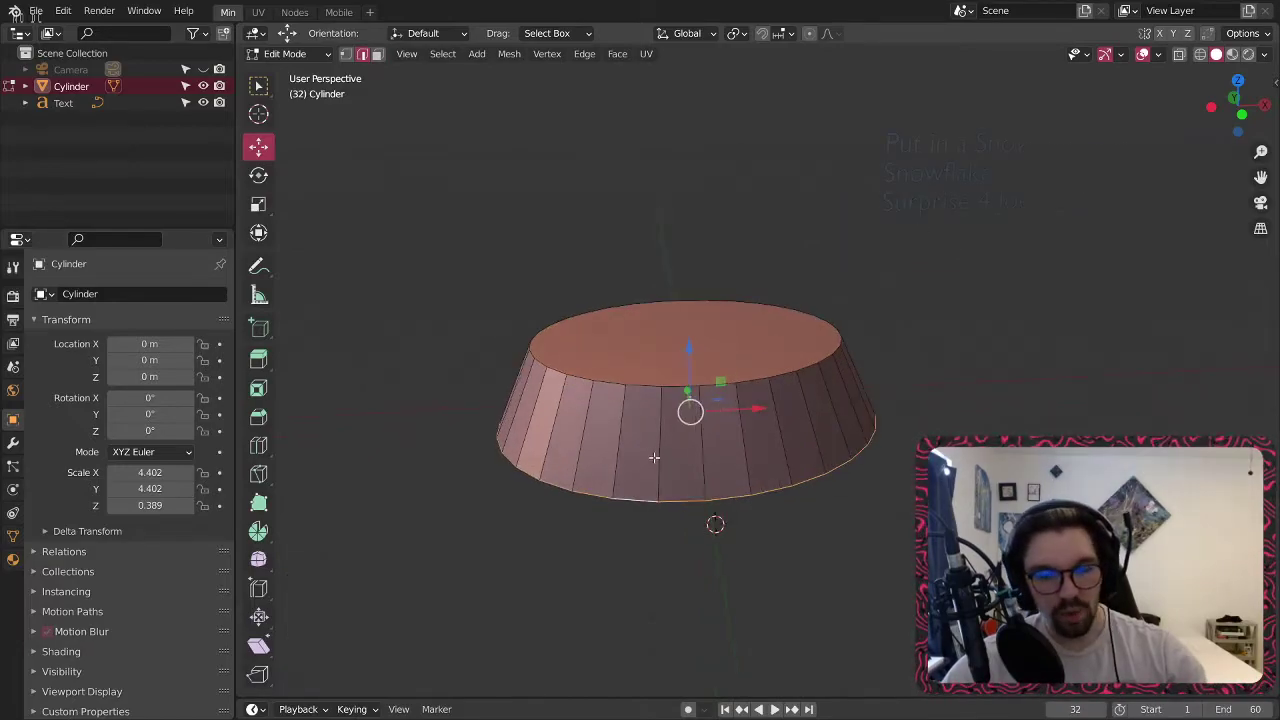
{"action": "key", "text": "s"}
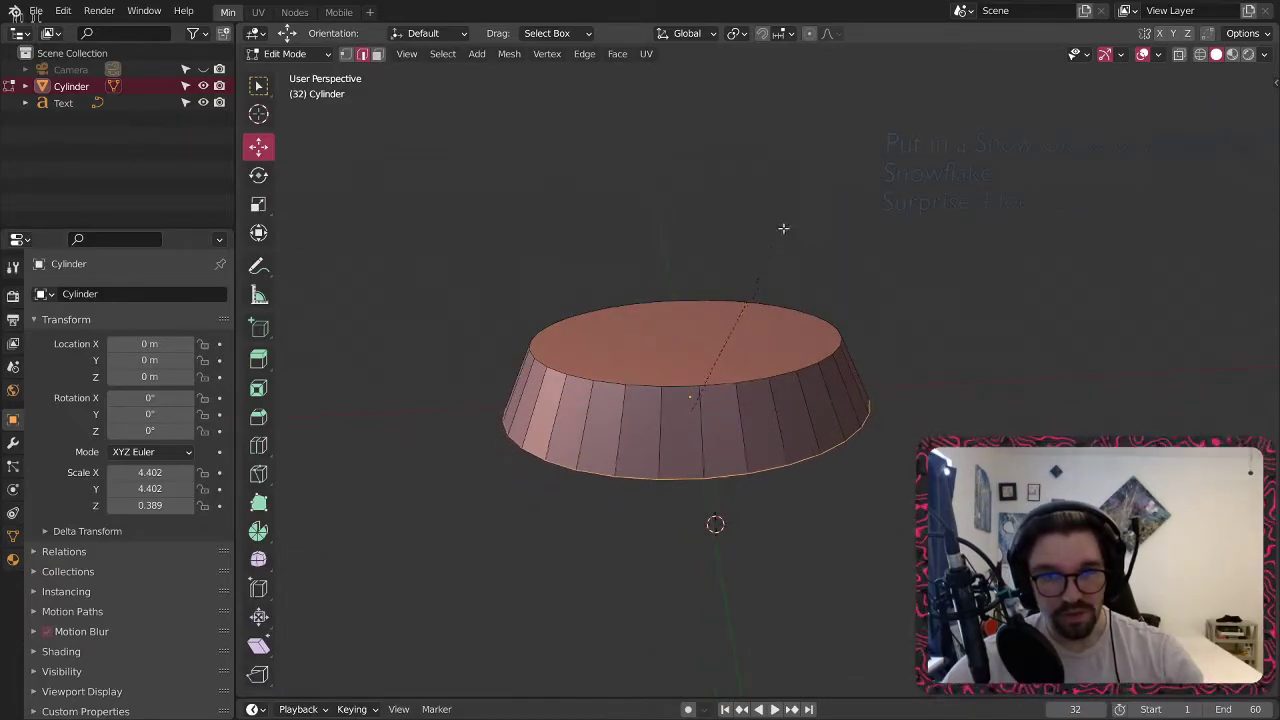
{"action": "left_click", "coordinate": [777, 343]}
{"action": "middle_click_drag", "start_coordinate": [777, 343], "coordinate": [375, 80]}
Return to Object Mode and apply the cylinder's scale.
{"action": "left_click", "coordinate": [285, 53]}
{"action": "left_click", "coordinate": [290, 70]}
{"action": "key", "text": "ctrl+a"}
{"action": "left_click", "coordinate": [520, 277]}
Bevel the bottom edge loop in Edit Mode with 5 segments and a width of about 0.683 m.
{"action": "left_click", "coordinate": [290, 53]}
{"action": "left_click", "coordinate": [300, 88]}
{"action": "middle_click_drag", "start_coordinate": [668, 320], "coordinate": [661, 357]}
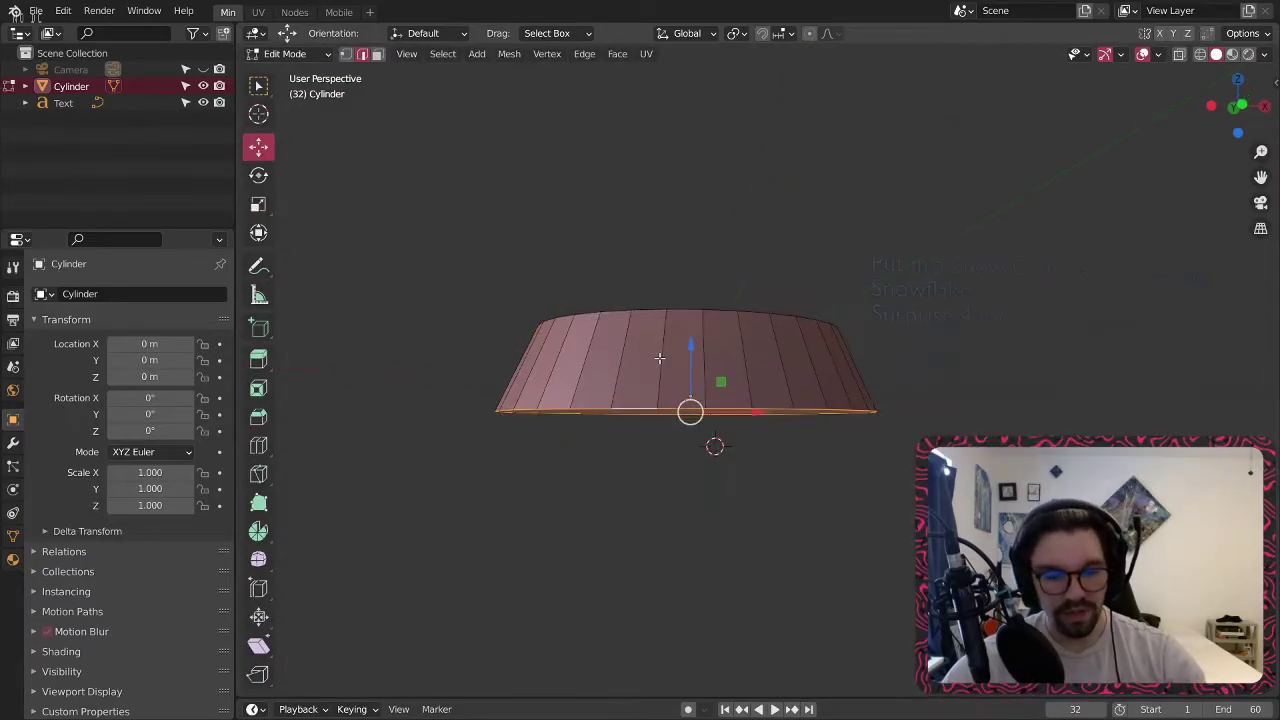
{"action": "key", "text": "ctrl+b"}
{"action": "scroll", "coordinate": [677, 321], "scroll_direction": "up", "scroll_amount": 2}
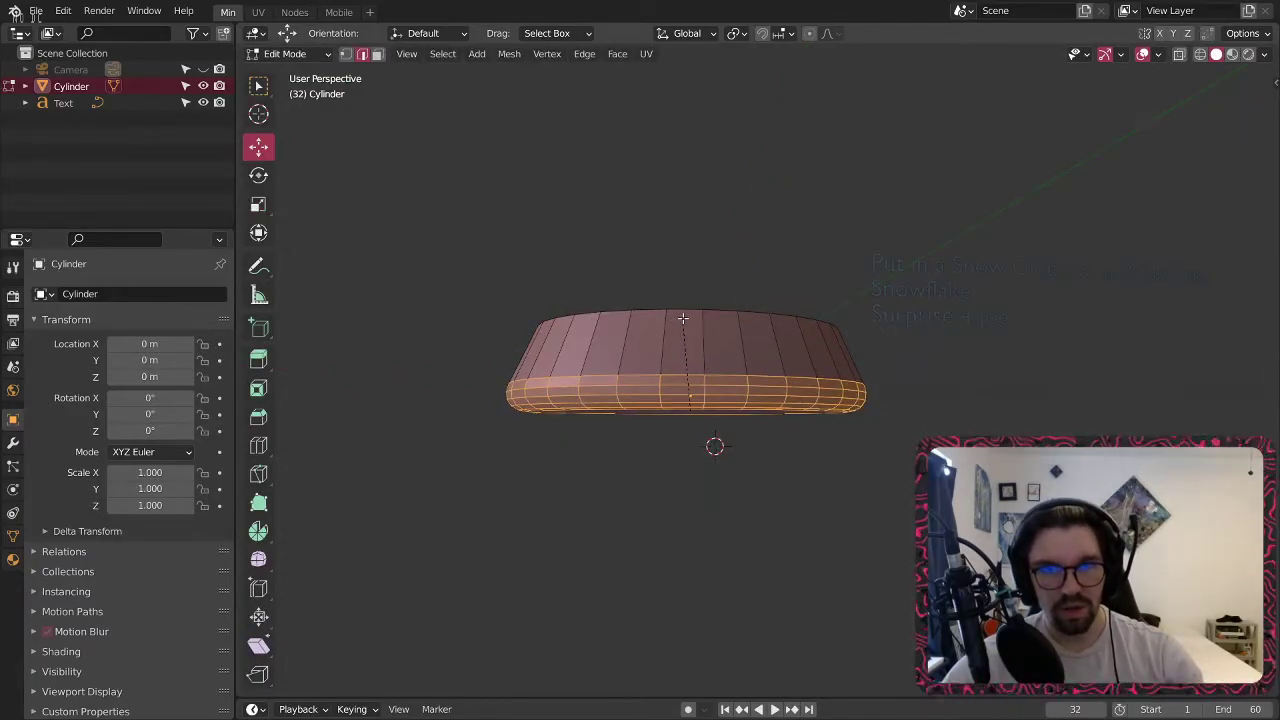
{"action": "left_click", "coordinate": [683, 318]}
{"action": "middle_click_drag", "start_coordinate": [672, 258], "coordinate": [717, 266]}
{"action": "scroll", "coordinate": [773, 332], "scroll_direction": "up", "scroll_amount": 1}
Inset the cylinder's top face with a thickness of about 2.04 m.
{"action": "left_click", "coordinate": [377, 53]}
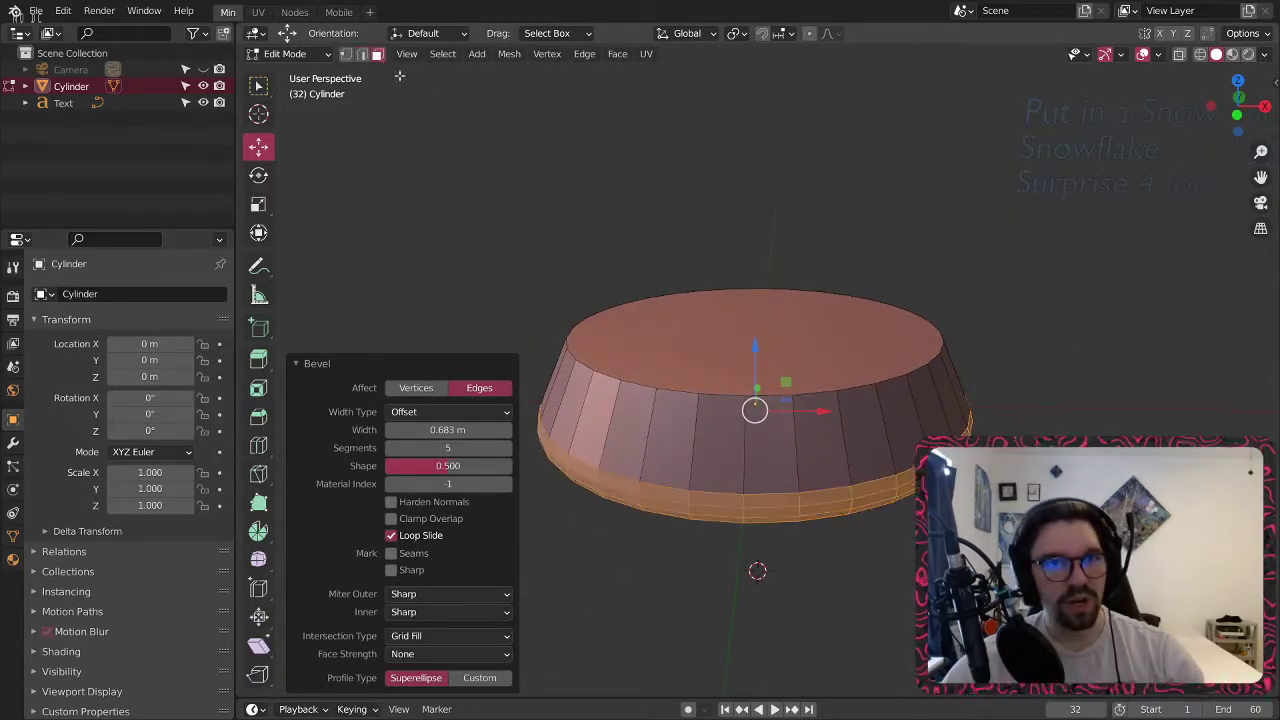
{"action": "left_click", "coordinate": [720, 342]}
{"action": "right_click", "coordinate": [742, 337]}
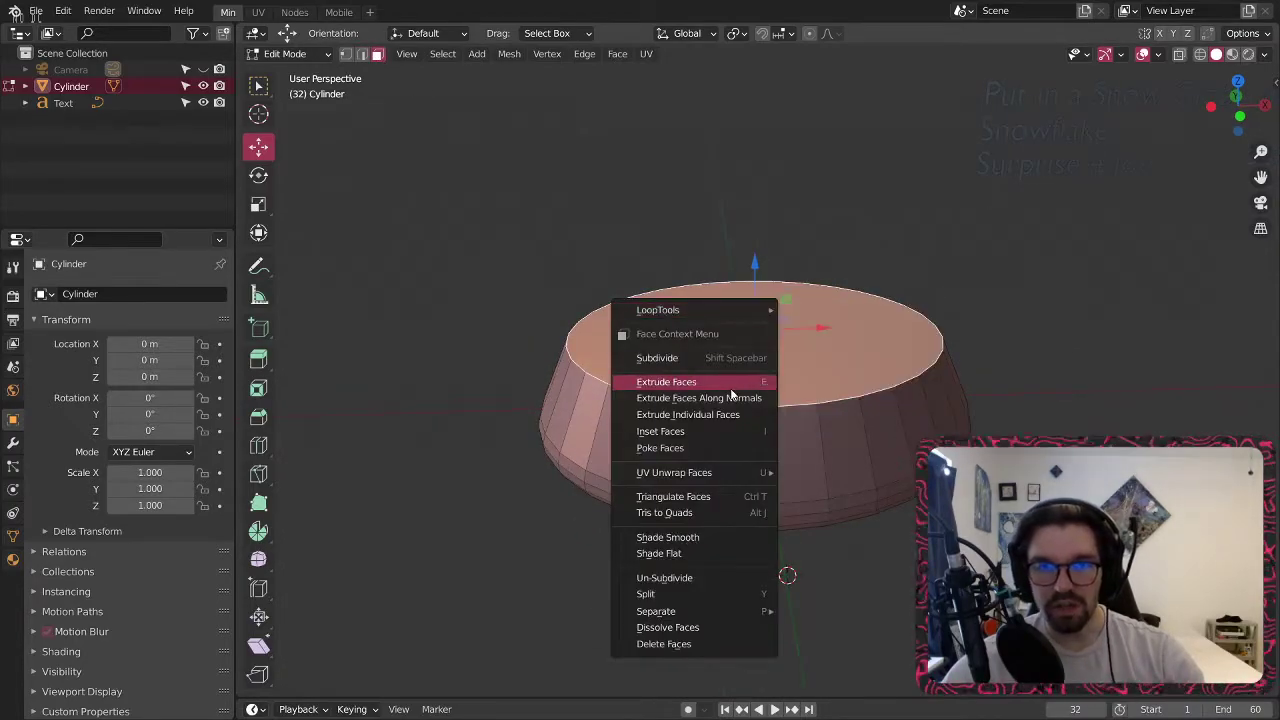
{"action": "key", "text": "i"}
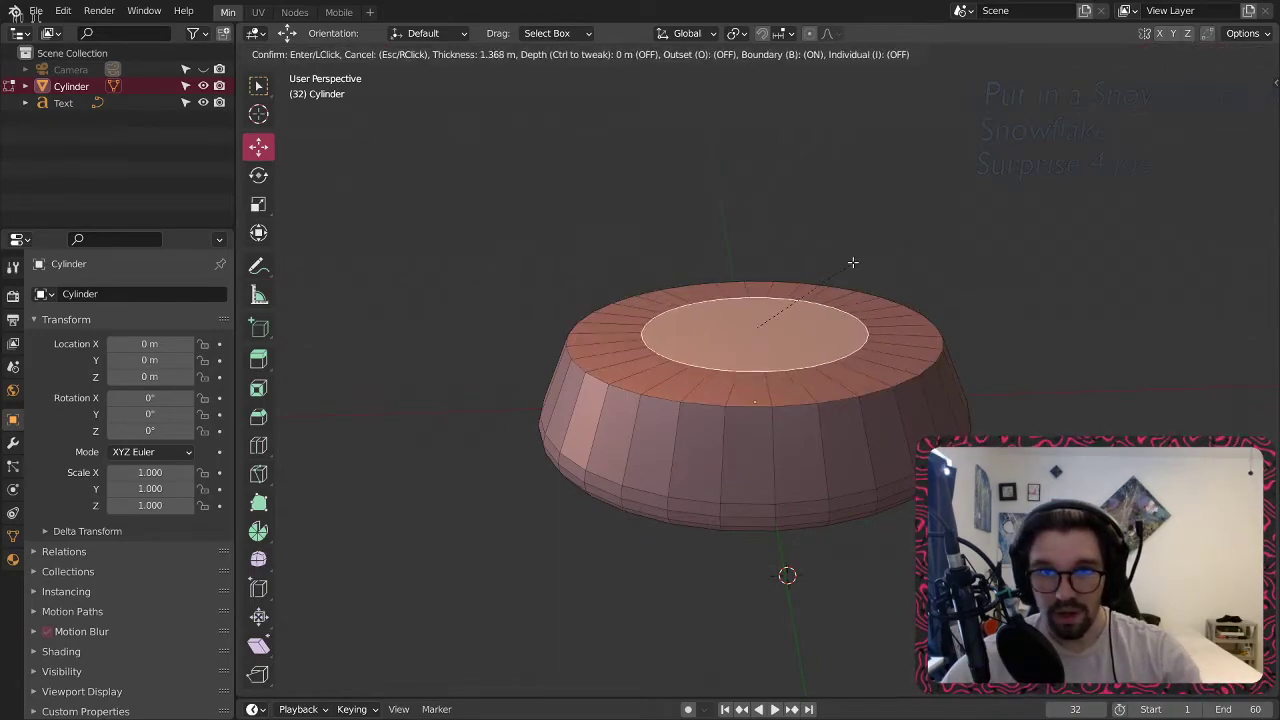
{"action": "left_click", "coordinate": [826, 280]}
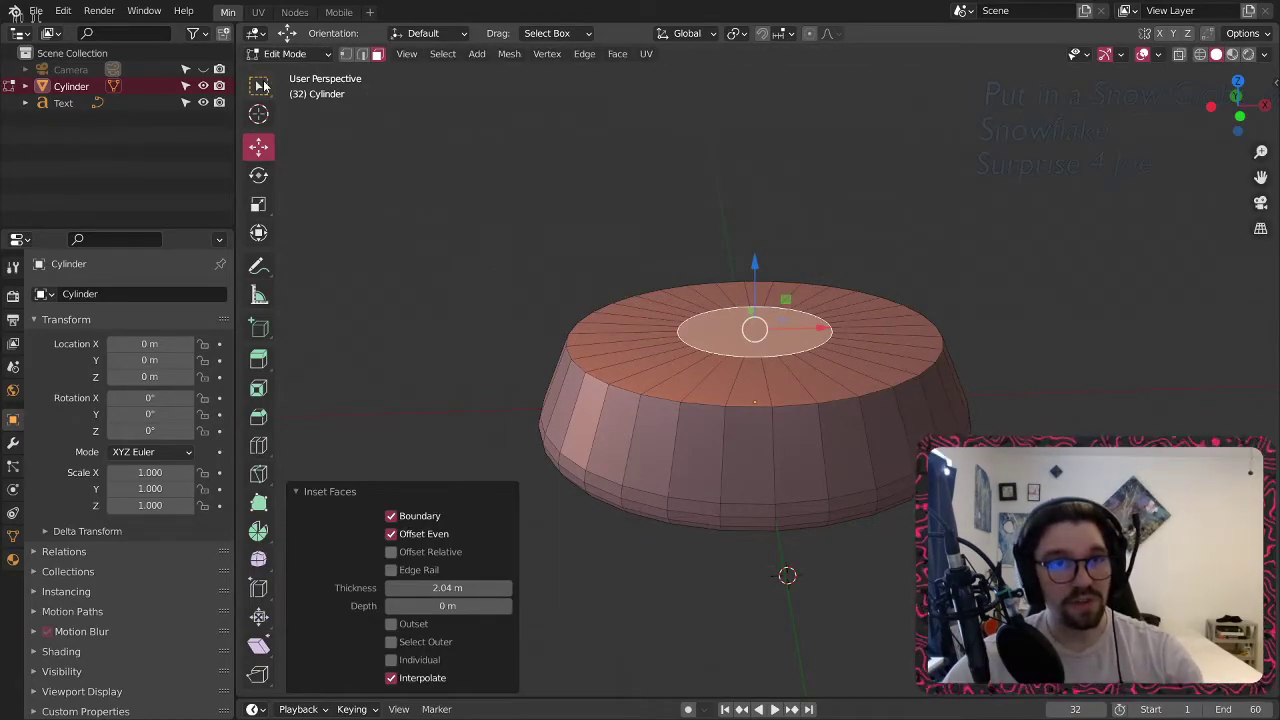
Lower the inset center face by about 0.675 m along Z to form a sloped recess.
{"action": "left_click", "coordinate": [260, 86]}
{"action": "left_click", "coordinate": [258, 146]}
{"action": "left_click_drag", "start_coordinate": [757, 263], "coordinate": [746, 302]}
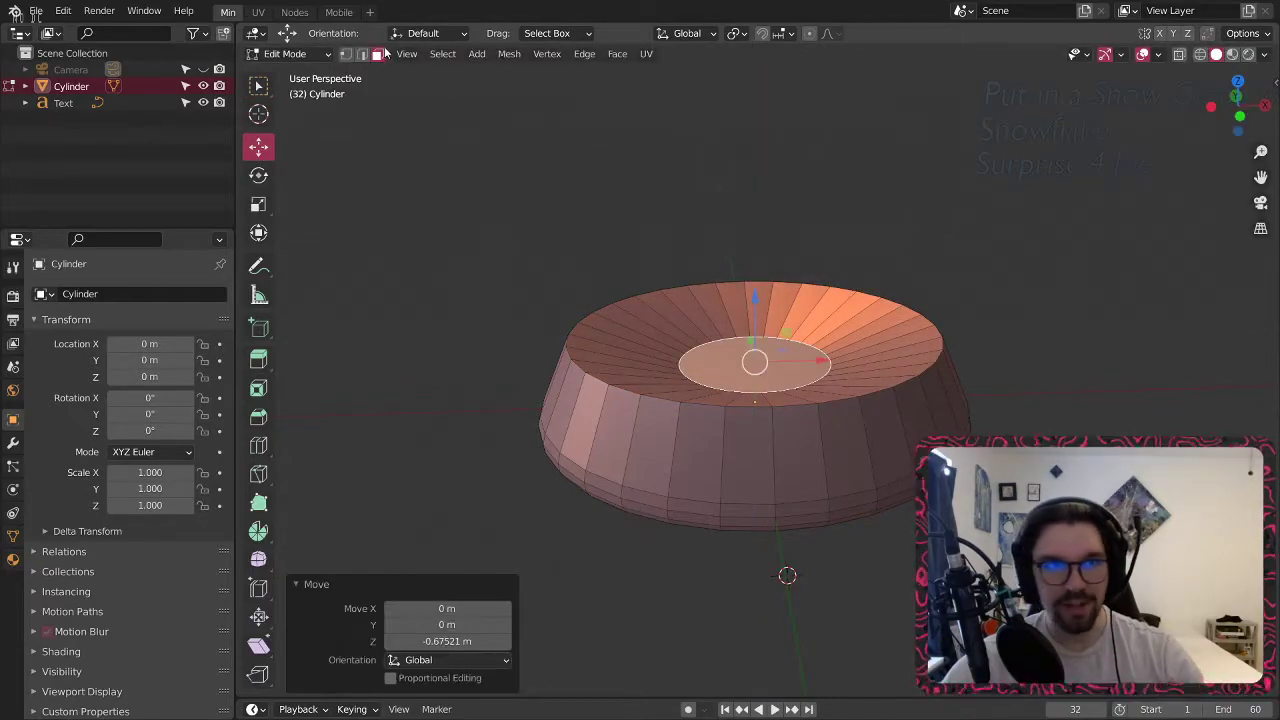
Bevel the outer top edge loop with several segments to round the rim, and return to Object Mode.
{"action": "left_click", "coordinate": [363, 55]}
{"action": "left_click", "coordinate": [628, 390], "text": "alt"}
{"action": "middle_click_drag", "start_coordinate": [659, 375], "coordinate": [657, 389]}
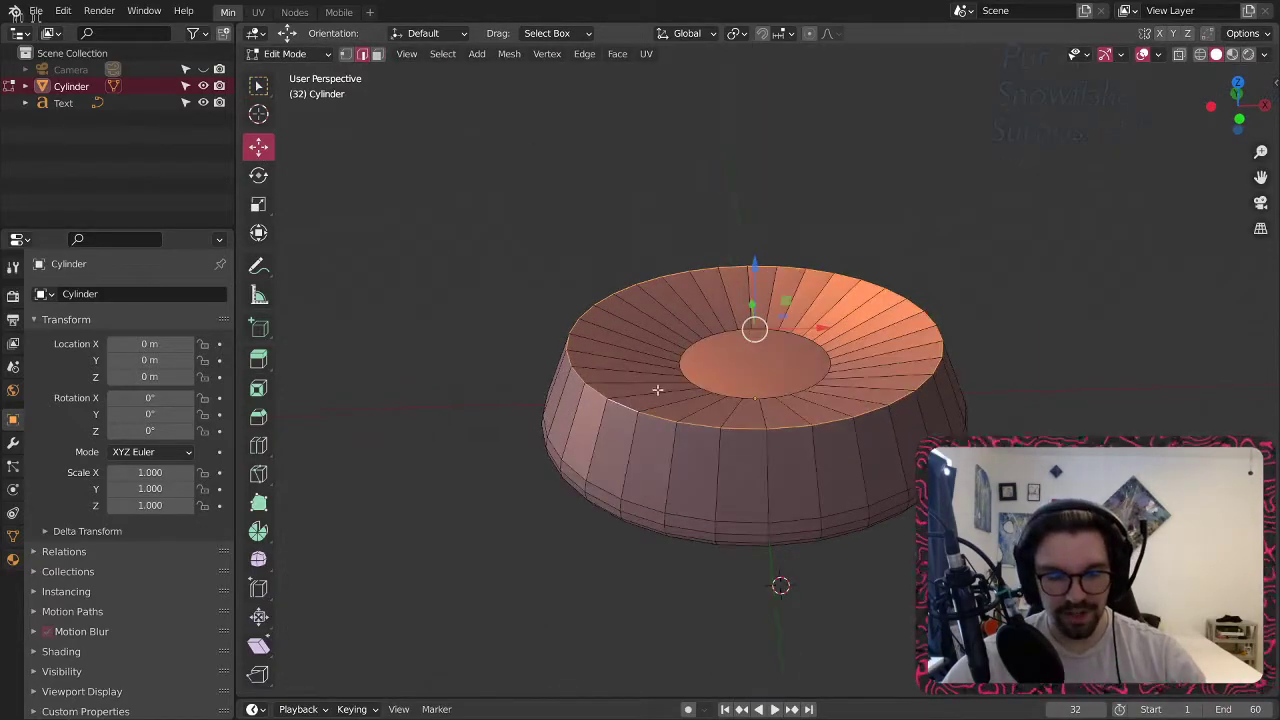
{"action": "key", "text": "ctrl+b"}
{"action": "key", "text": "ctrl+b"}
{"action": "scroll", "coordinate": [831, 249], "scroll_direction": "up", "scroll_amount": 4}
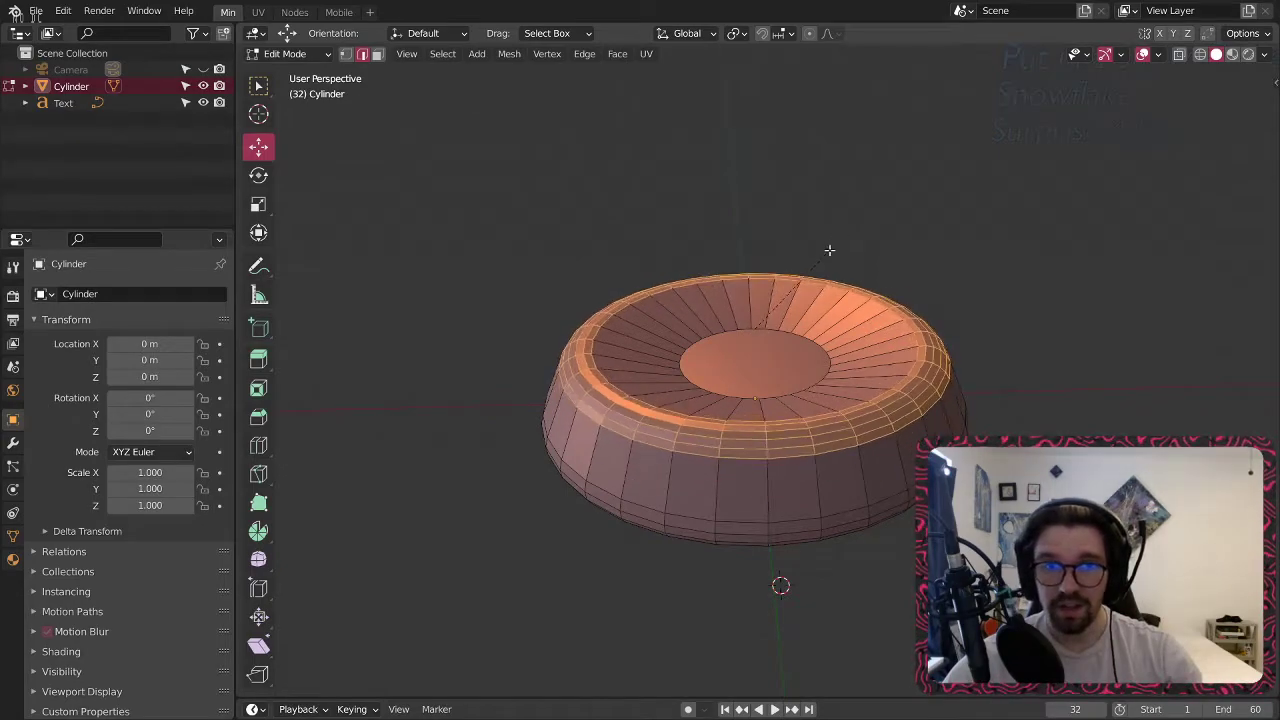
{"action": "left_click", "coordinate": [826, 253]}
{"action": "left_click", "coordinate": [304, 58]}
{"action": "left_click", "coordinate": [300, 77]}
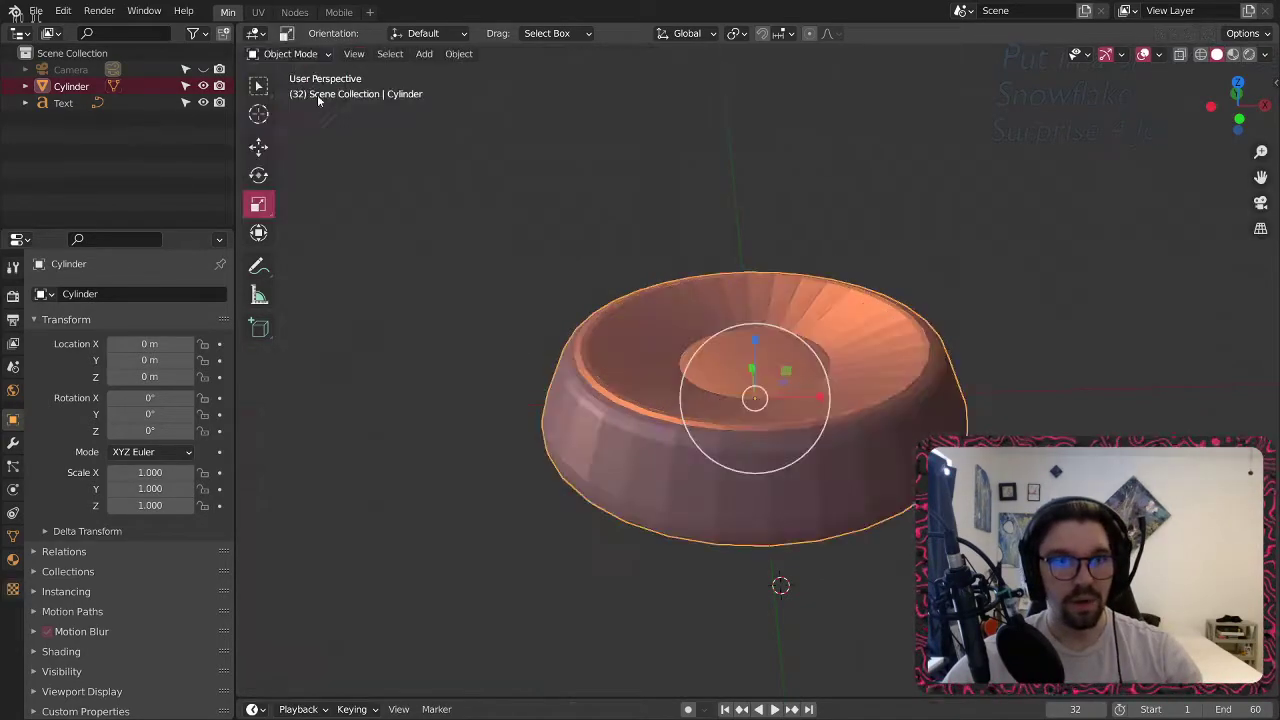
{"action": "left_click", "coordinate": [470, 193]}
Bevel the inner edge loop around the recessed center face, then return to Object Mode and deselect the object.
{"action": "scroll", "coordinate": [480, 200], "scroll_direction": "down", "scroll_amount": 5}
{"action": "mouse_move", "coordinate": [537, 284]}
{"action": "middle_mouse_down"}
{"action": "mouse_move", "coordinate": [560, 380]}
{"action": "mouse_move", "coordinate": [532, 288]}
{"action": "middle_mouse_up"}
{"action": "scroll", "coordinate": [545, 305], "scroll_direction": "up", "scroll_amount": 3}
{"action": "left_click", "coordinate": [560, 325]}
{"action": "left_click", "coordinate": [290, 53]}
{"action": "left_click", "coordinate": [298, 87]}
{"action": "scroll", "coordinate": [589, 271], "scroll_direction": "up", "scroll_amount": 3}
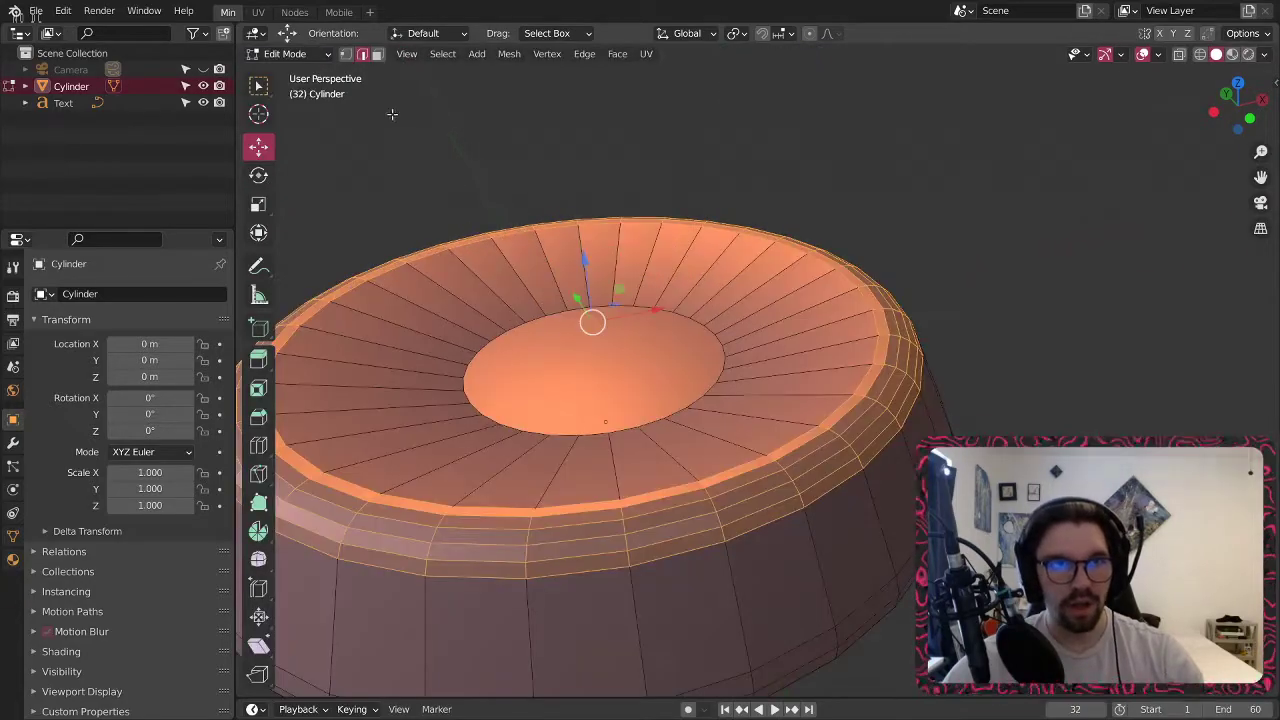
{"action": "left_click", "coordinate": [545, 320]}
{"action": "key", "text": "ctrl+b"}
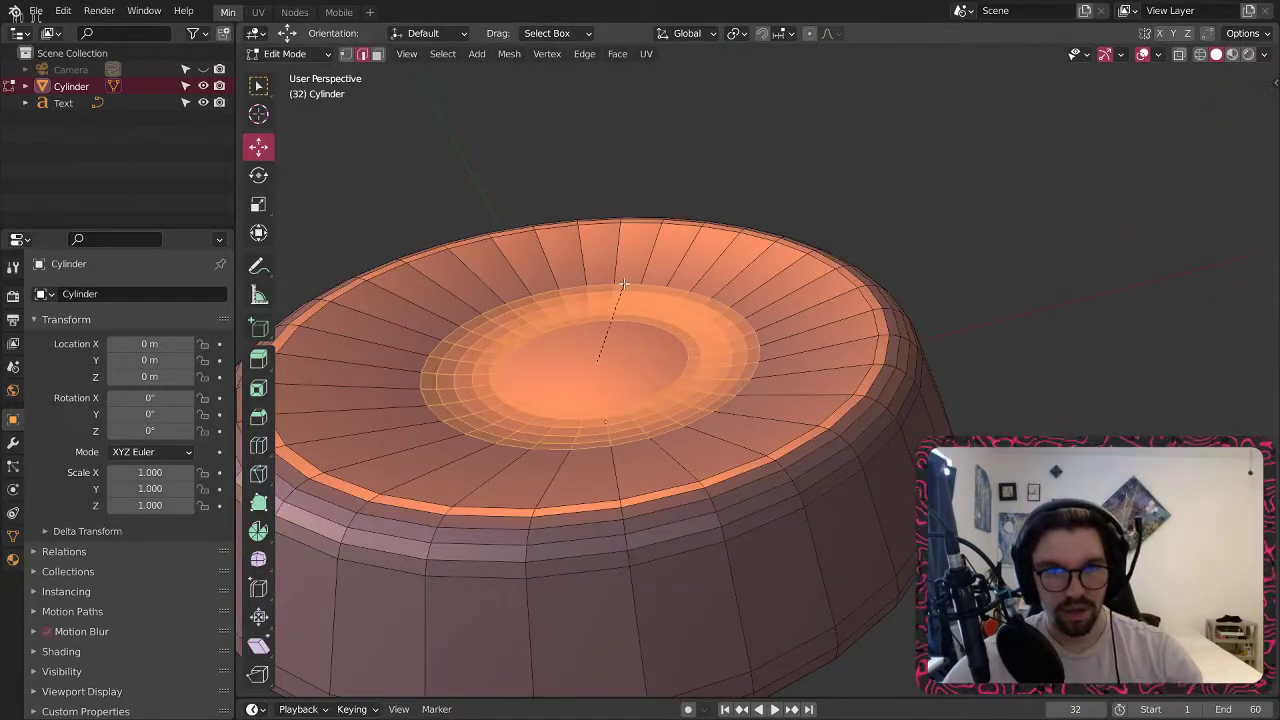
{"action": "left_click", "coordinate": [596, 277]}
{"action": "left_click", "coordinate": [296, 54]}
{"action": "left_click", "coordinate": [298, 69]}
{"action": "scroll", "coordinate": [512, 264], "scroll_direction": "down", "scroll_amount": 3}
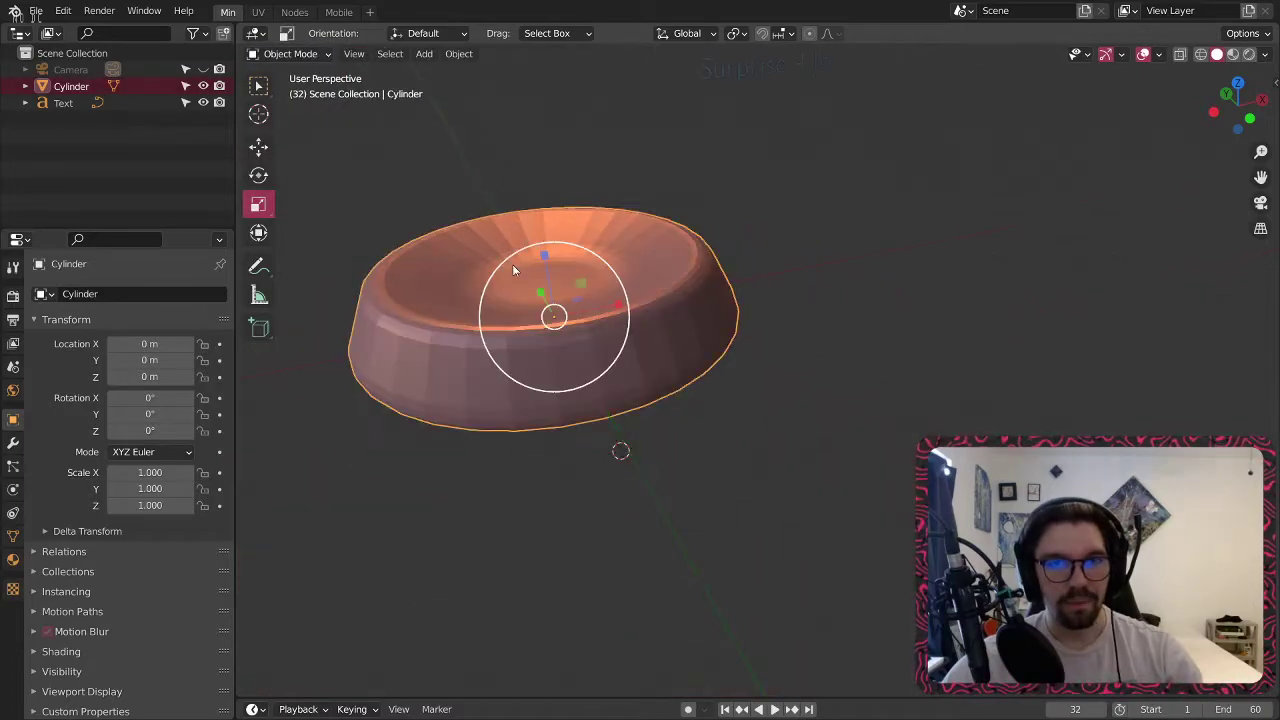
{"action": "left_click", "coordinate": [549, 189]}
Add a UV sphere with 32 segments, 16 rings and a 1 m radius to the scene.
{"action": "middle_click_drag", "start_coordinate": [549, 189], "coordinate": [639, 306]}
{"action": "left_click", "coordinate": [426, 55]}
{"action": "mouse_move", "coordinate": [448, 74]}
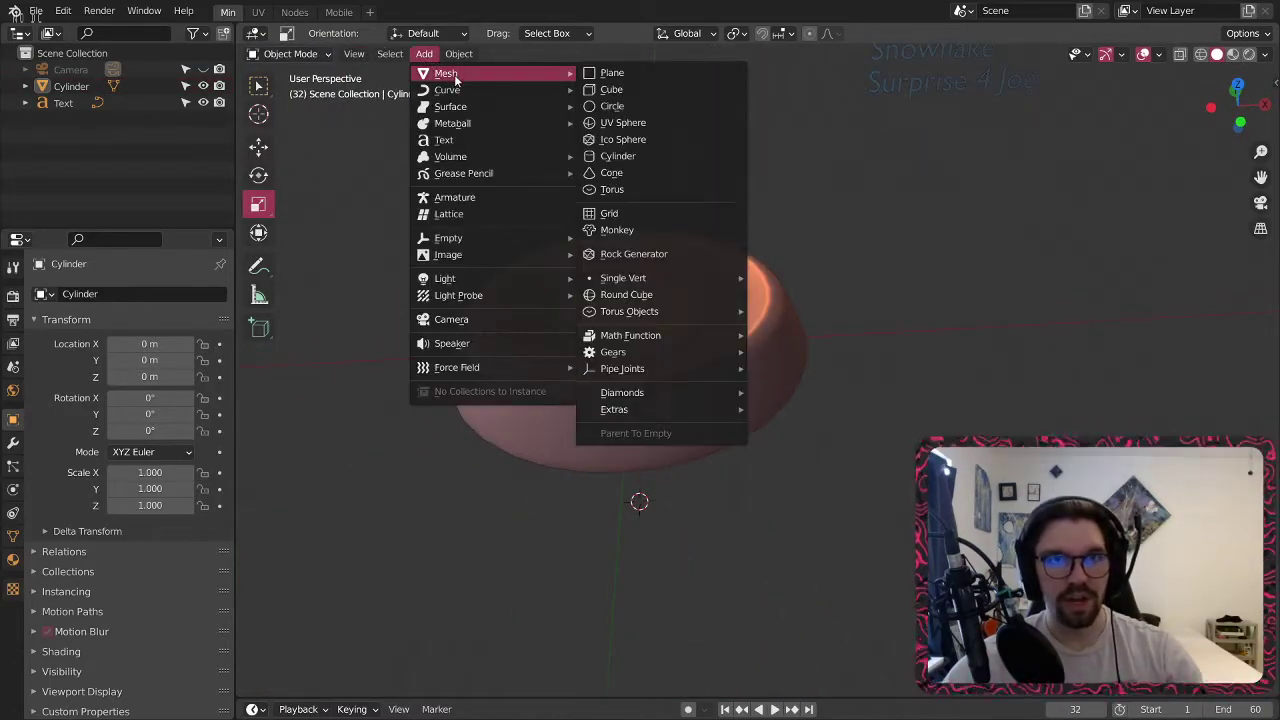
{"action": "left_click", "coordinate": [640, 124]}
{"action": "scroll", "coordinate": [640, 133], "scroll_direction": "down", "scroll_amount": 3}
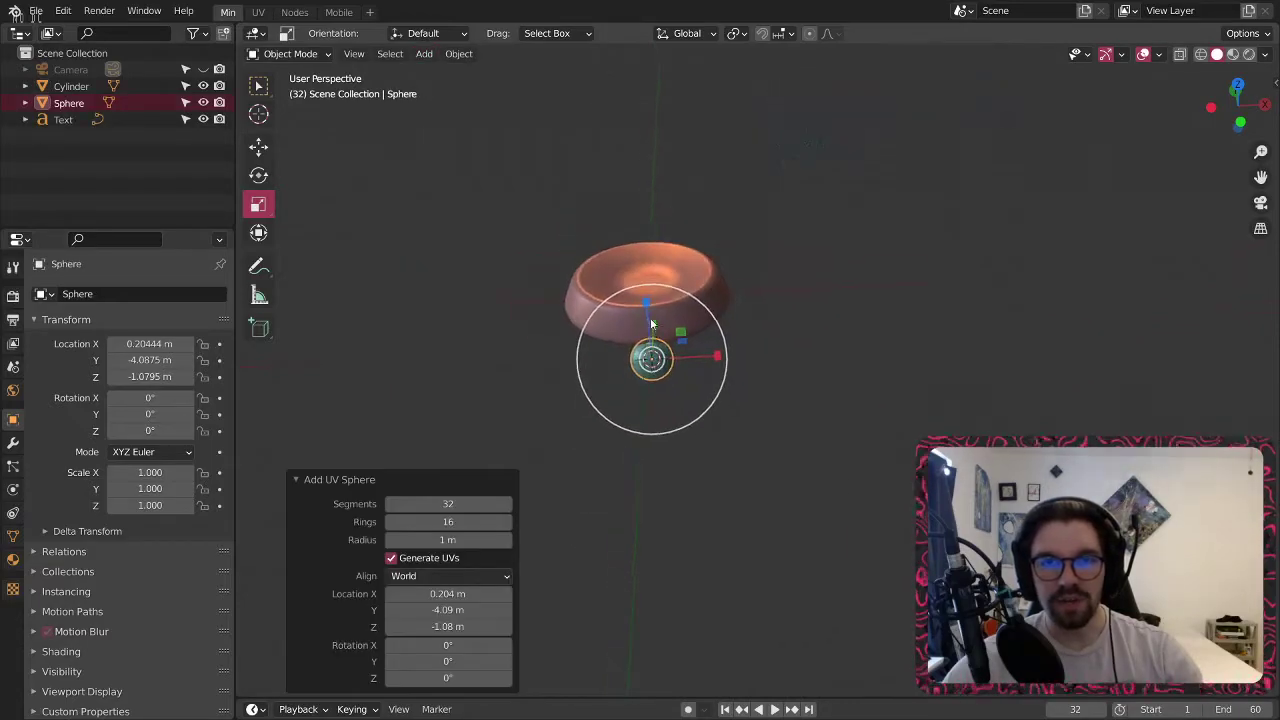
Raise the sphere above the base to a Z location of about 6.1 m and scale it up to about 3.957.
{"action": "left_click", "coordinate": [258, 146]}
{"action": "left_click_drag", "start_coordinate": [646, 303], "coordinate": [669, 152]}
{"action": "key", "text": "s"}
{"action": "left_click", "coordinate": [1074, 32]}
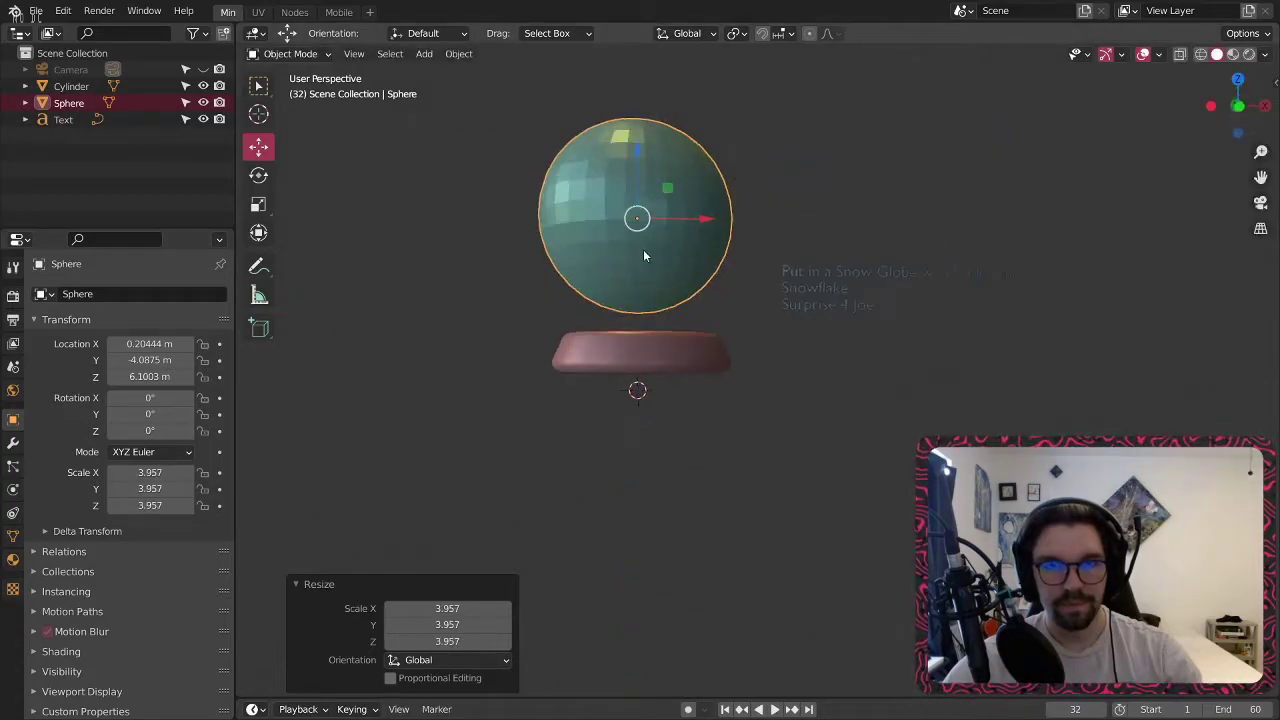
Set the sphere's X, Y and Z location to 0 to center it on the world origin.
{"action": "scroll", "coordinate": [644, 250], "scroll_direction": "up", "scroll_amount": 4}
{"action": "left_click", "coordinate": [136, 343]}
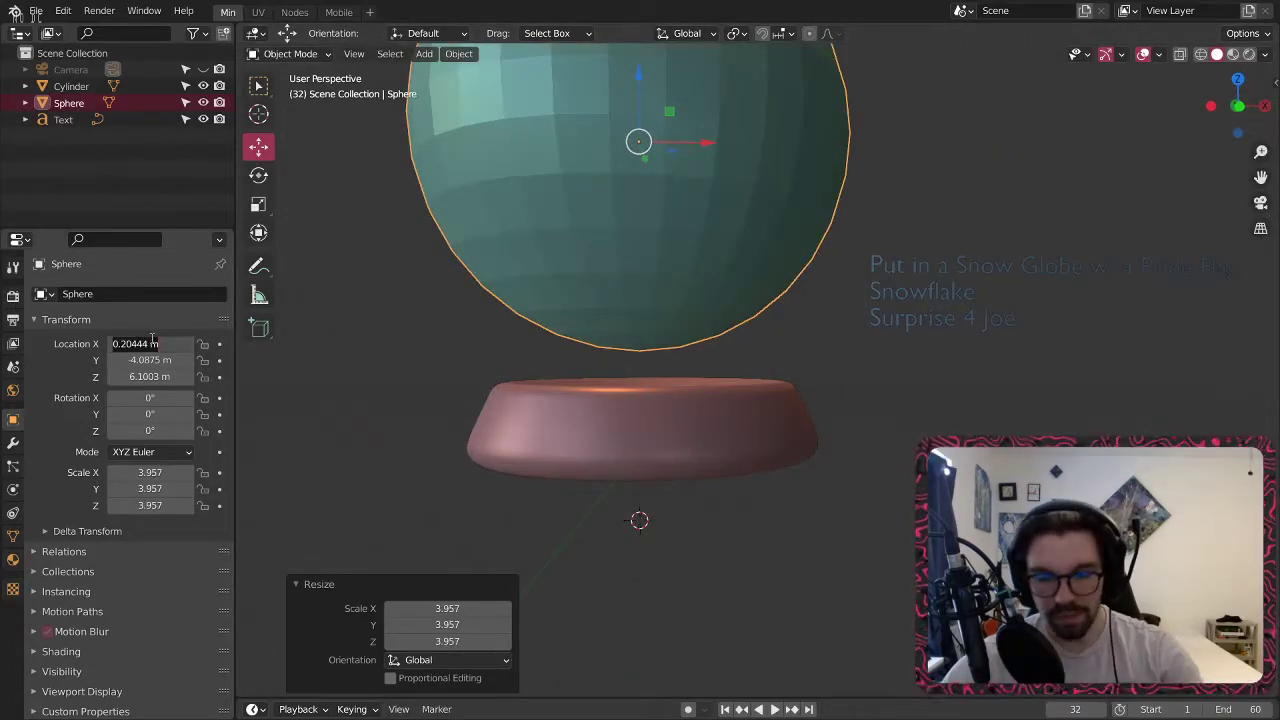
{"action": "type", "text": "0"}
{"action": "key", "text": "Return"}
{"action": "left_click", "coordinate": [148, 360]}
{"action": "type", "text": "0"}
{"action": "key", "text": "Return"}
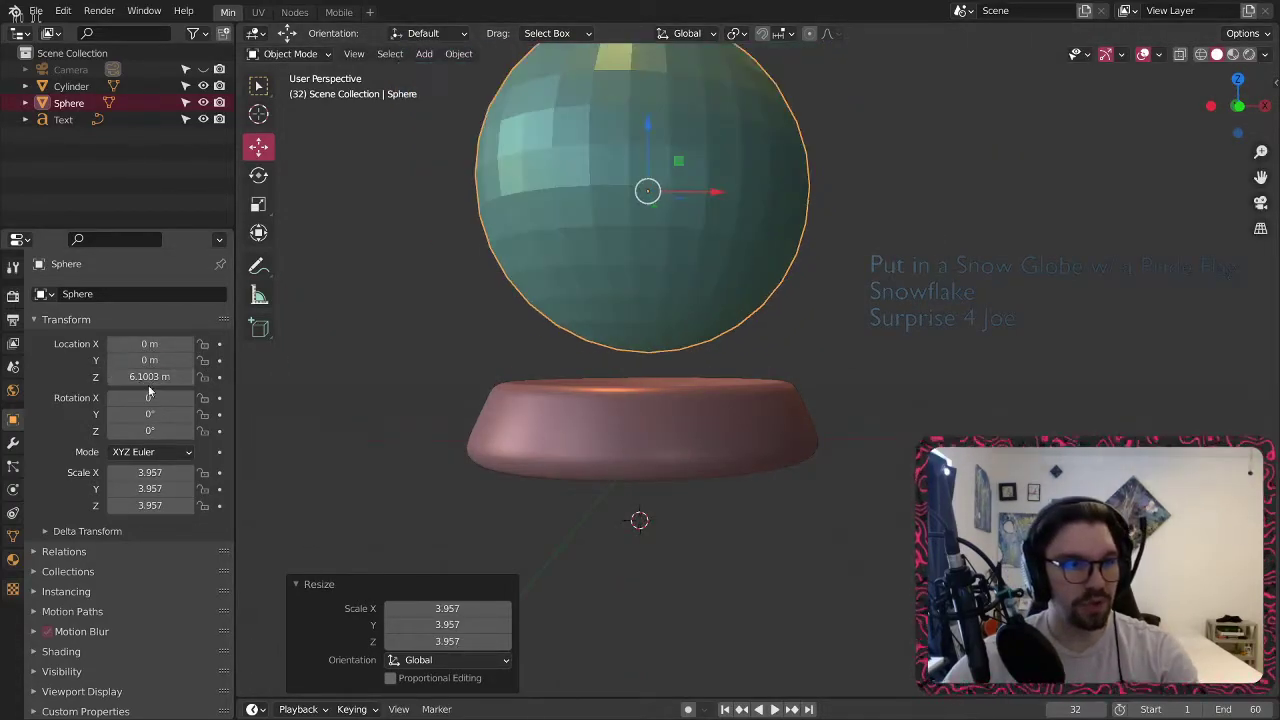
{"action": "left_click", "coordinate": [150, 377]}
{"action": "type", "text": "0"}
{"action": "key", "text": "Return"}
Raise the sphere about 3.83 m along Z out of the base and enlarge it by a factor of about 1.107.
{"action": "middle_click_drag", "start_coordinate": [650, 340], "coordinate": [678, 322]}
{"action": "left_click_drag", "start_coordinate": [647, 381], "coordinate": [727, 234]}
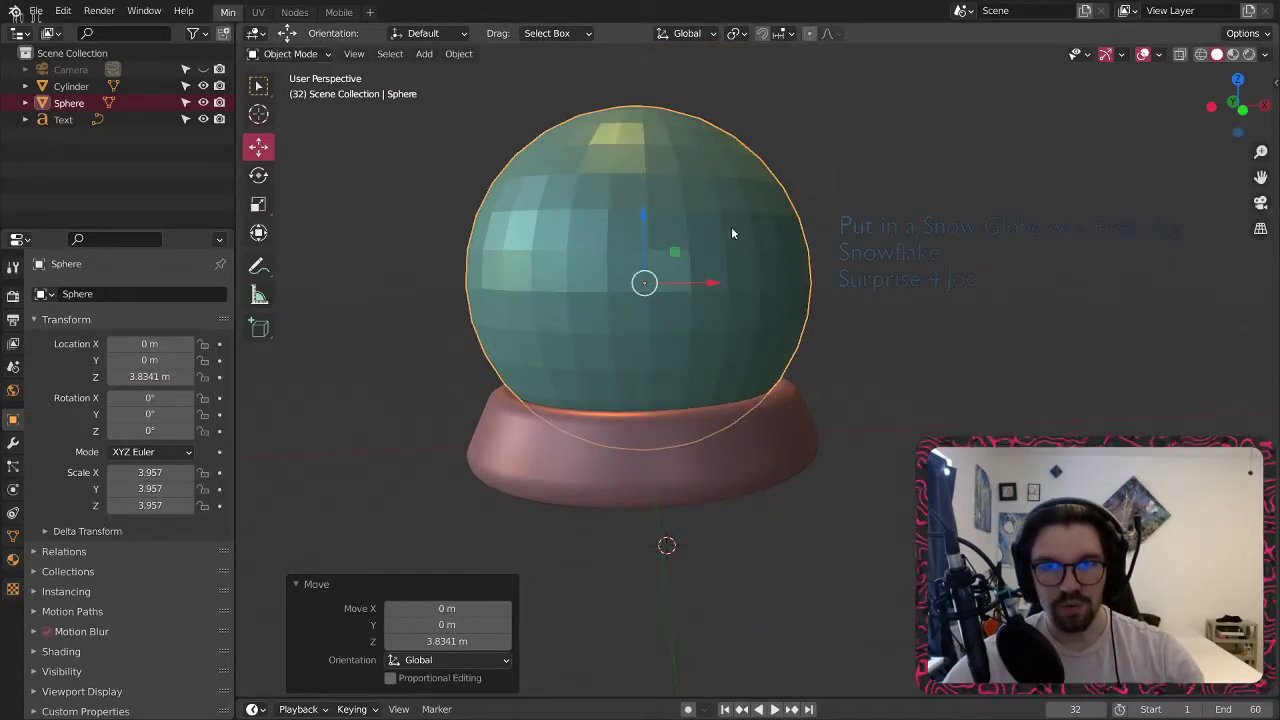
{"action": "key", "text": "s"}
{"action": "left_click", "coordinate": [748, 210]}
Lift the sphere about 0.58 m further along Z, enlarge it by a factor of about 1.02, and deselect it.
{"action": "key", "text": "g"}
{"action": "key", "text": "z"}
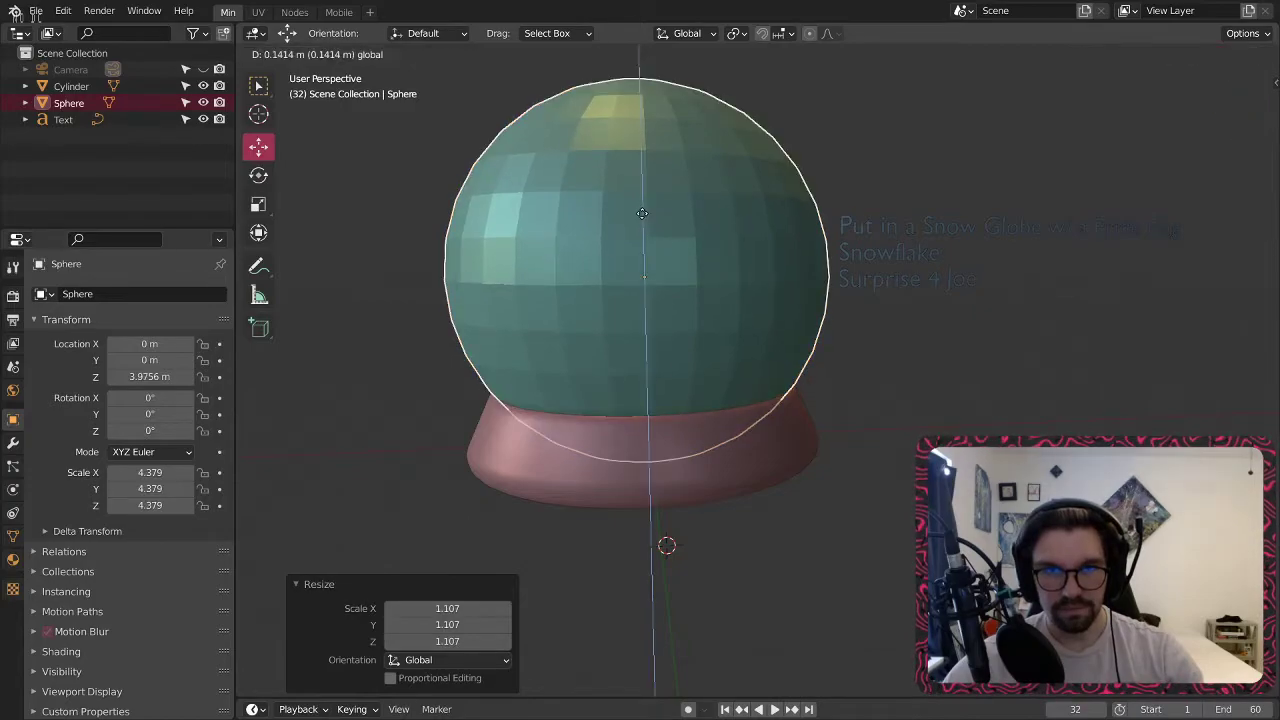
{"action": "left_click", "coordinate": [657, 192]}
{"action": "key", "text": "s"}
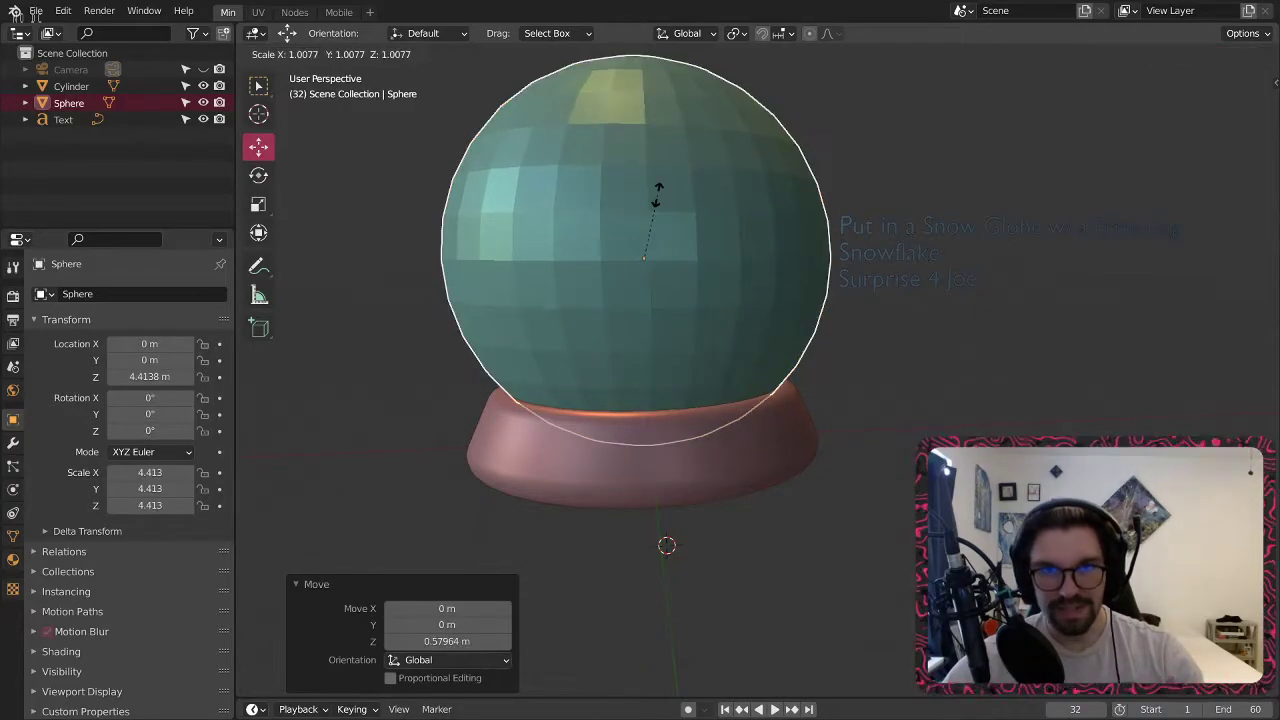
{"action": "left_click", "coordinate": [660, 197]}
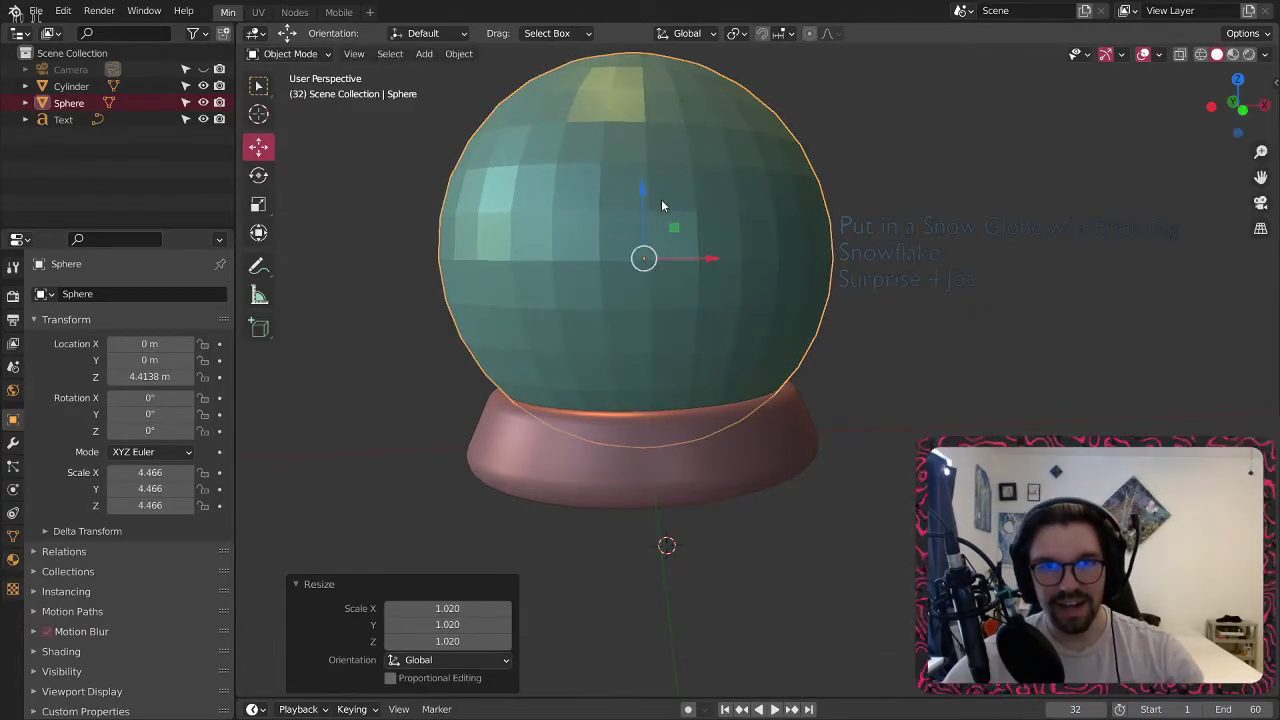
{"action": "left_click", "coordinate": [846, 318]}
{"action": "middle_click_drag", "start_coordinate": [759, 387], "coordinate": [702, 290]}
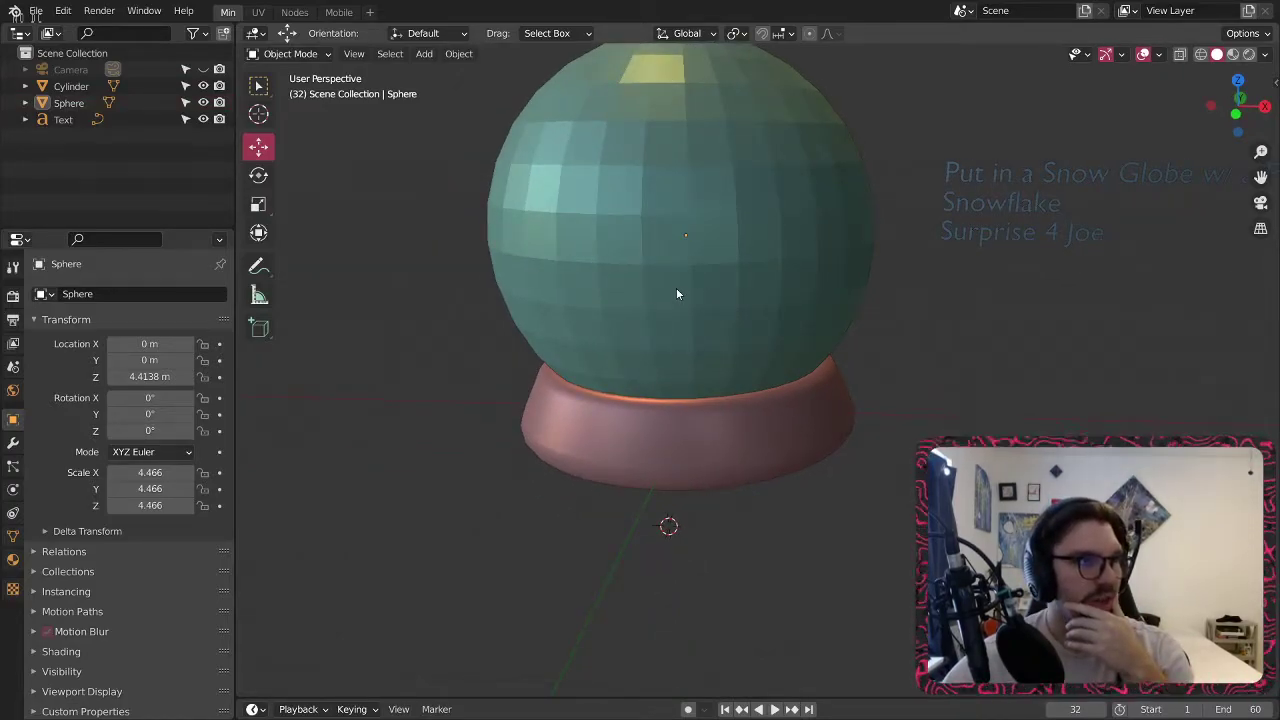
Delete all sphere vertices below the equator in Edit Mode, selecting them in a front wireframe view, and restore solid shading.
{"action": "left_click", "coordinate": [710, 223]}
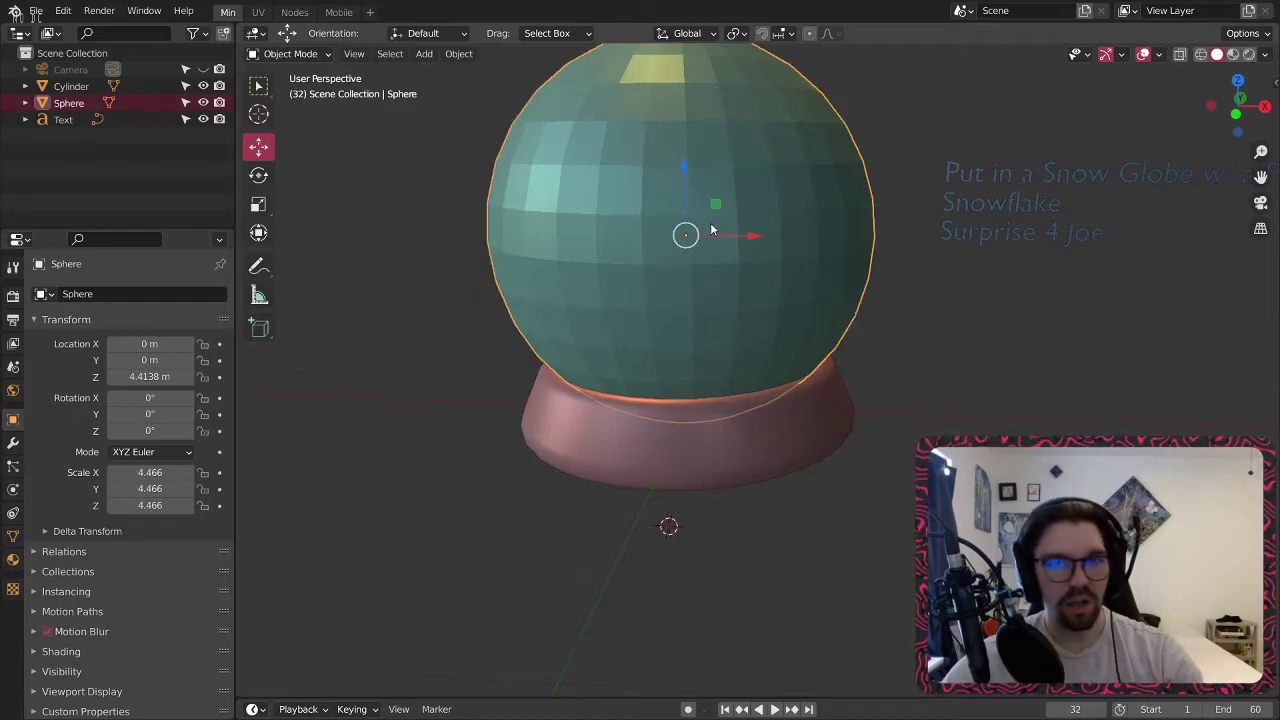
{"action": "middle_click_drag", "start_coordinate": [710, 223], "coordinate": [765, 218]}
{"action": "left_click", "coordinate": [290, 53]}
{"action": "left_click", "coordinate": [290, 69]}
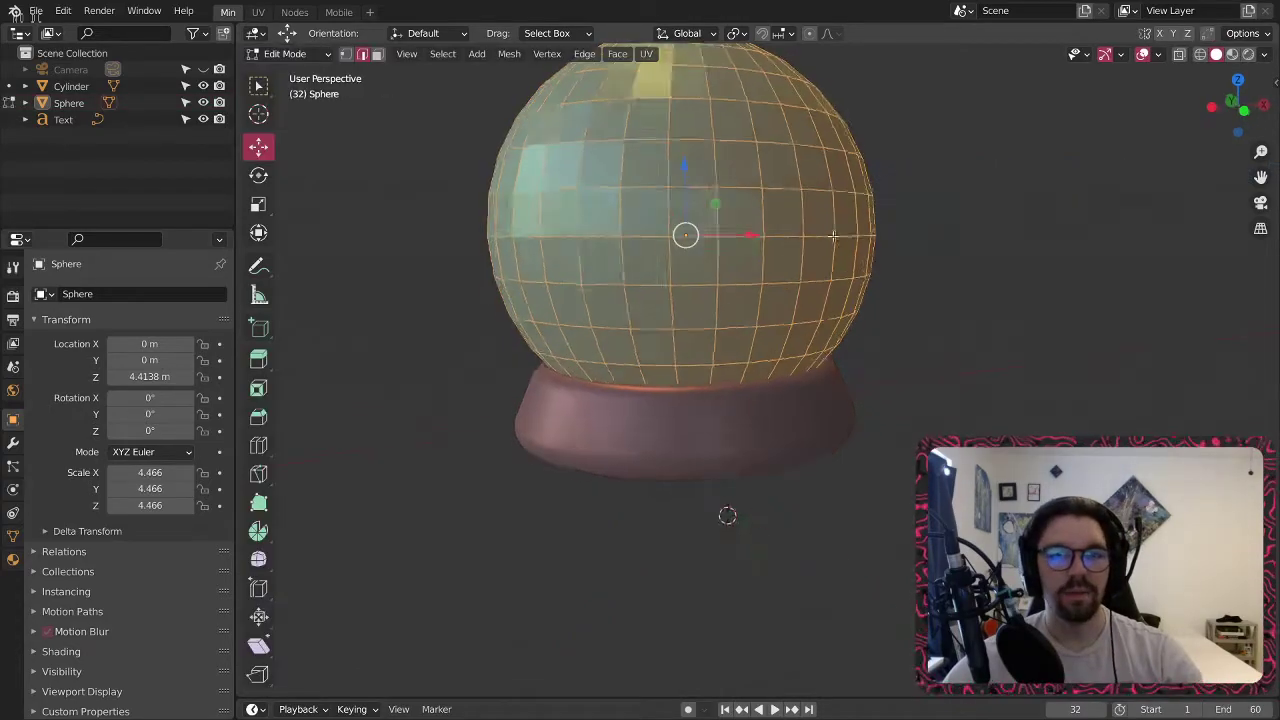
{"action": "middle_click_drag", "start_coordinate": [820, 270], "coordinate": [845, 320]}
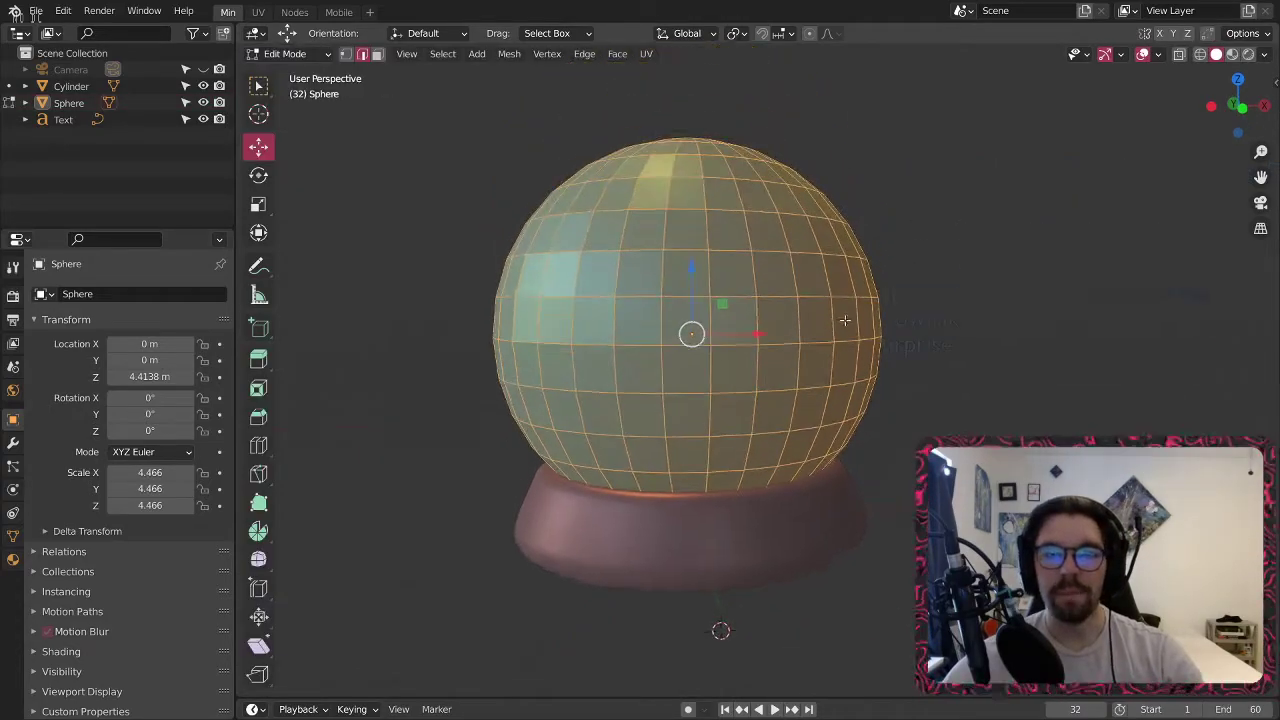
{"action": "left_click", "coordinate": [1243, 103]}
{"action": "left_click", "coordinate": [1200, 55]}
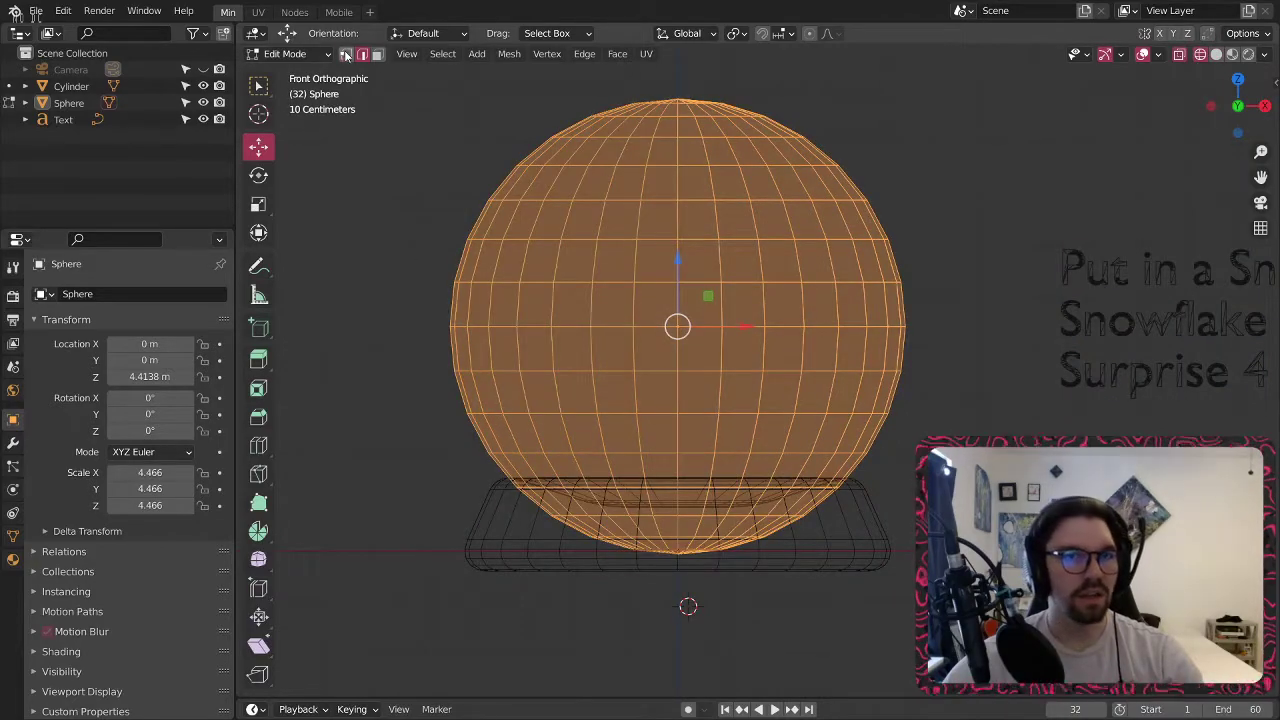
{"action": "left_click", "coordinate": [372, 355]}
{"action": "left_click_drag", "start_coordinate": [380, 330], "coordinate": [1056, 602]}
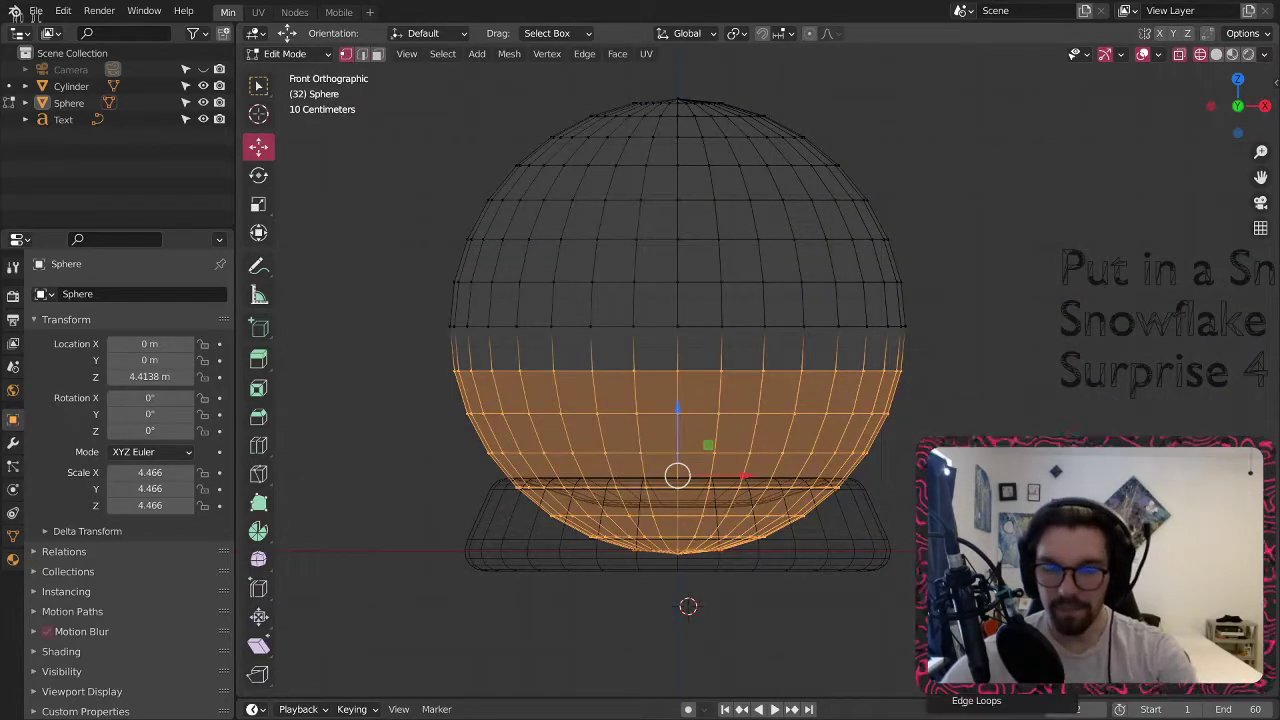
{"action": "key", "text": "Delete"}
{"action": "left_click", "coordinate": [1216, 55]}
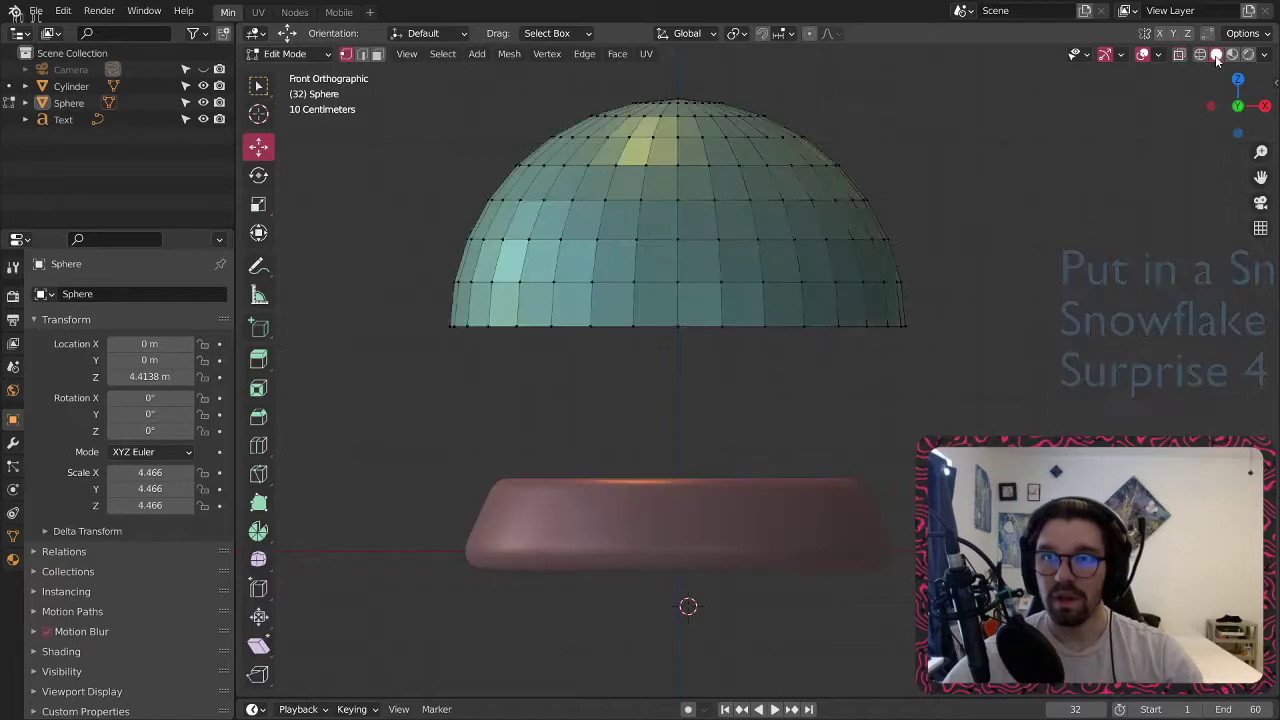
Return to Object Mode, shrink the half-sphere to a scale of about 3.259 and lower it about 3.06 m along Z into the base.
{"action": "scroll", "coordinate": [1020, 159], "scroll_direction": "down", "scroll_amount": 3}
{"action": "middle_click_drag", "start_coordinate": [1020, 159], "coordinate": [890, 288]}
{"action": "left_click", "coordinate": [300, 53]}
{"action": "left_click", "coordinate": [294, 73]}
{"action": "middle_click_drag", "start_coordinate": [836, 241], "coordinate": [658, 218], "text": "shift"}
{"action": "left_click", "coordinate": [659, 220]}
{"action": "middle_click_drag", "start_coordinate": [789, 223], "coordinate": [771, 223]}
{"action": "key", "text": "s"}
{"action": "left_click", "coordinate": [783, 188]}
{"action": "left_click_drag", "start_coordinate": [652, 174], "coordinate": [654, 243]}
{"action": "scroll", "coordinate": [633, 286], "scroll_direction": "up", "scroll_amount": 4}
{"action": "middle_click_drag", "start_coordinate": [633, 288], "coordinate": [607, 355]}
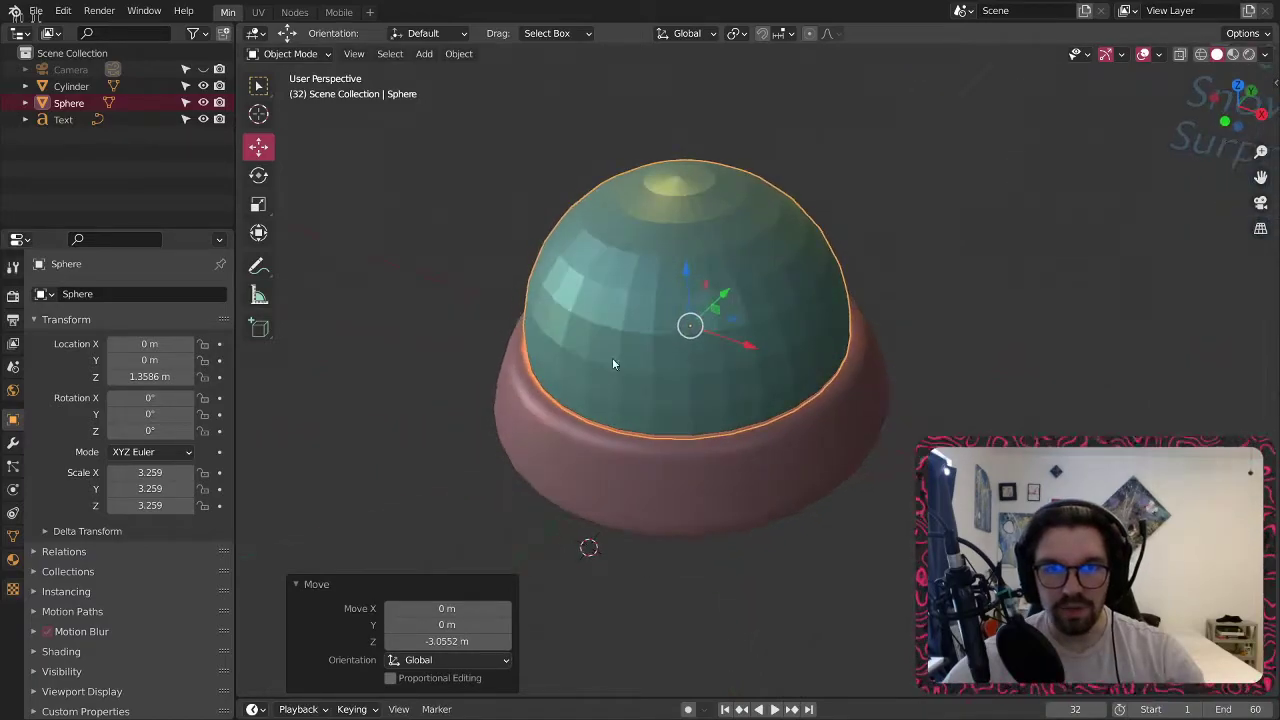
Apply smooth shading to the dome.
{"action": "scroll", "coordinate": [683, 347], "scroll_direction": "up", "scroll_amount": 3}
{"action": "right_click", "coordinate": [720, 176]}
{"action": "left_click", "coordinate": [720, 176]}
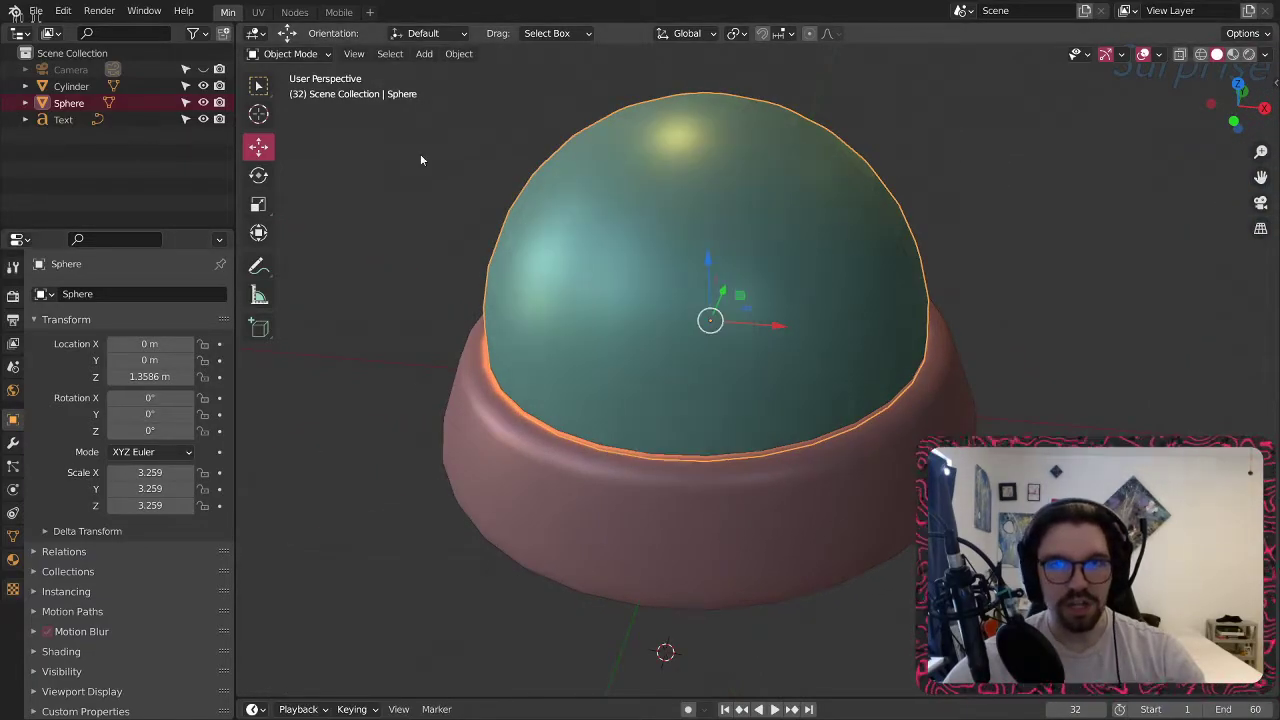
Add a Subdivision Surface modifier to the dome with viewport level 2.
{"action": "left_click", "coordinate": [13, 443]}
{"action": "left_click", "coordinate": [95, 294]}
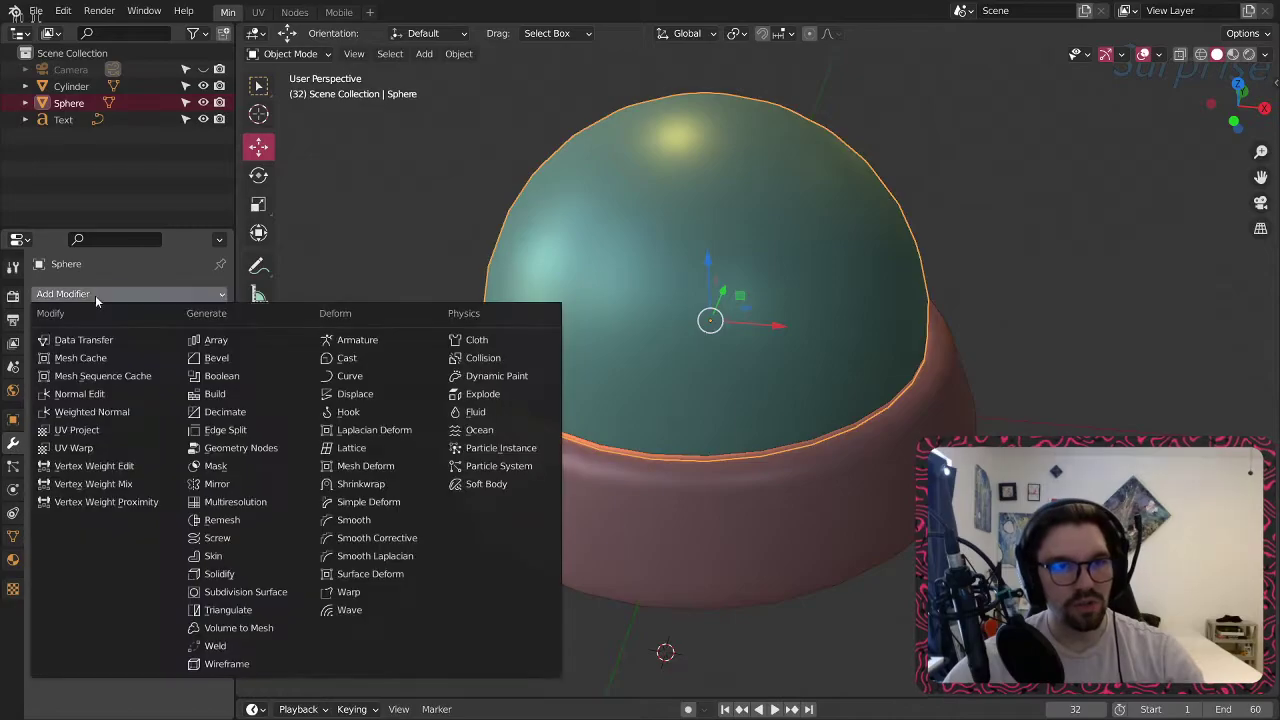
{"action": "left_click", "coordinate": [264, 596]}
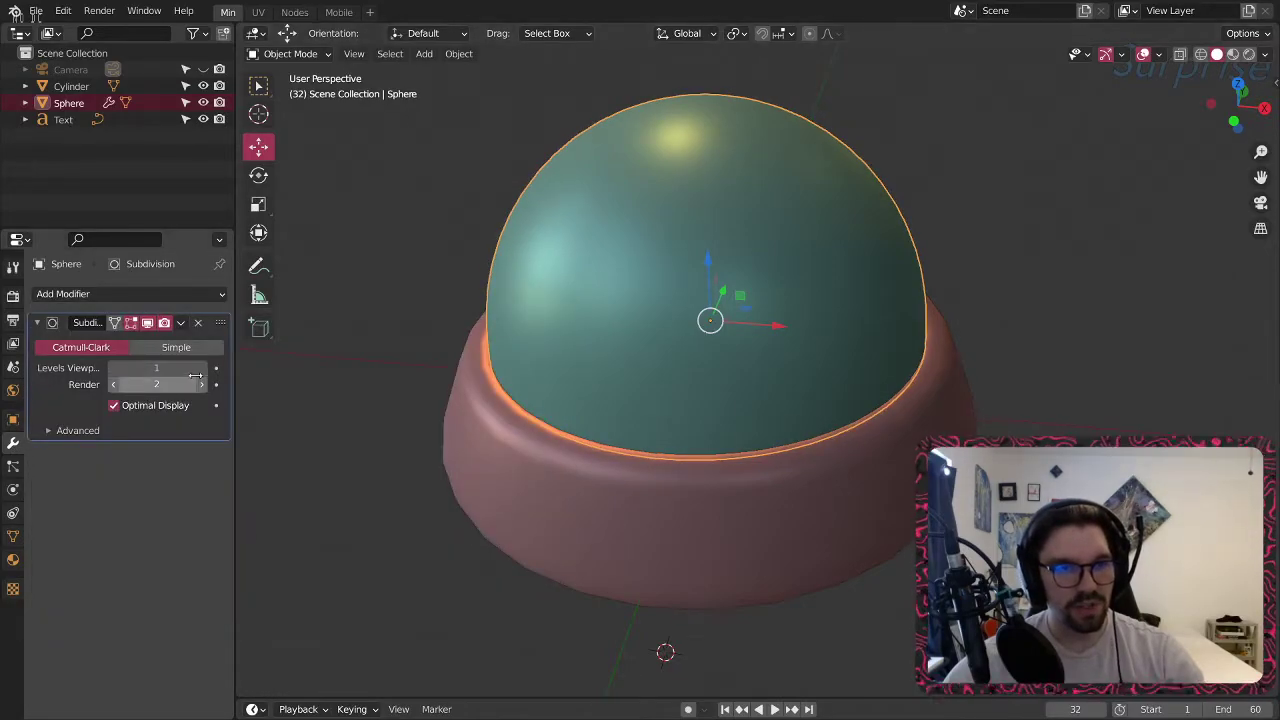
{"action": "left_click", "coordinate": [187, 296]}
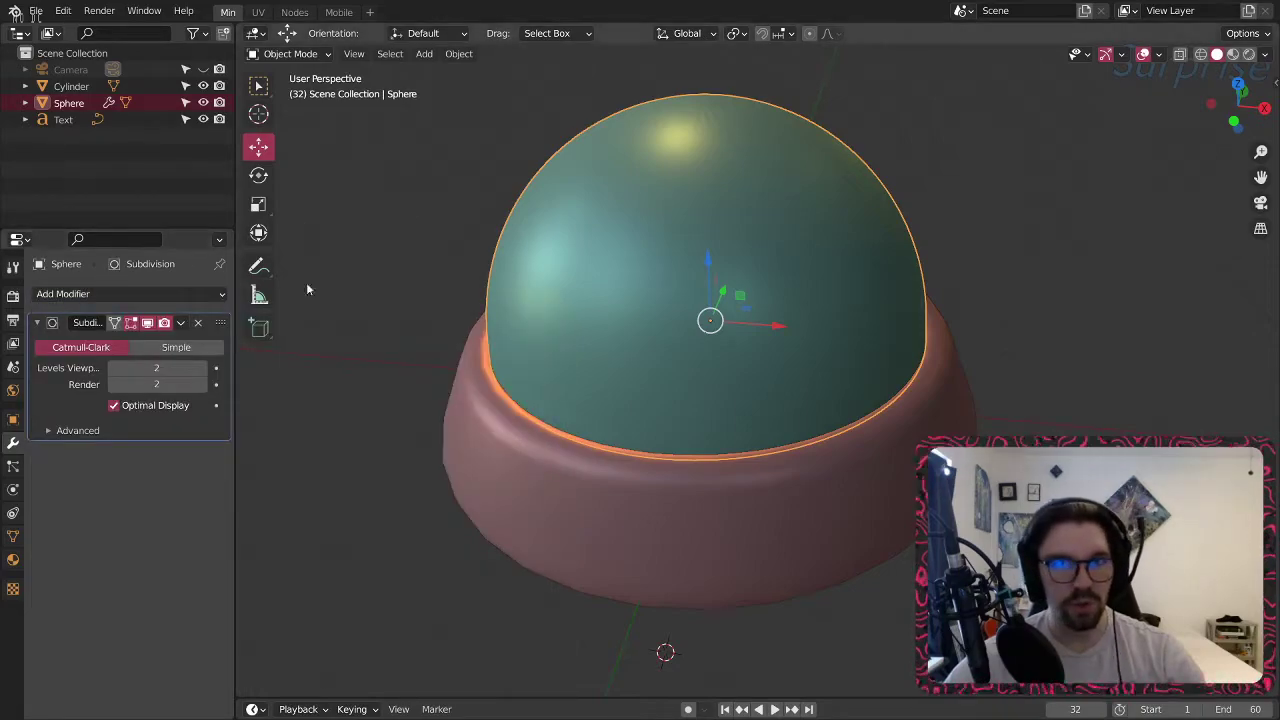
Add a Solidify modifier with 0.01 m thickness to the dome and deselect the object.
{"action": "scroll", "coordinate": [708, 125], "scroll_direction": "up", "scroll_amount": 3}
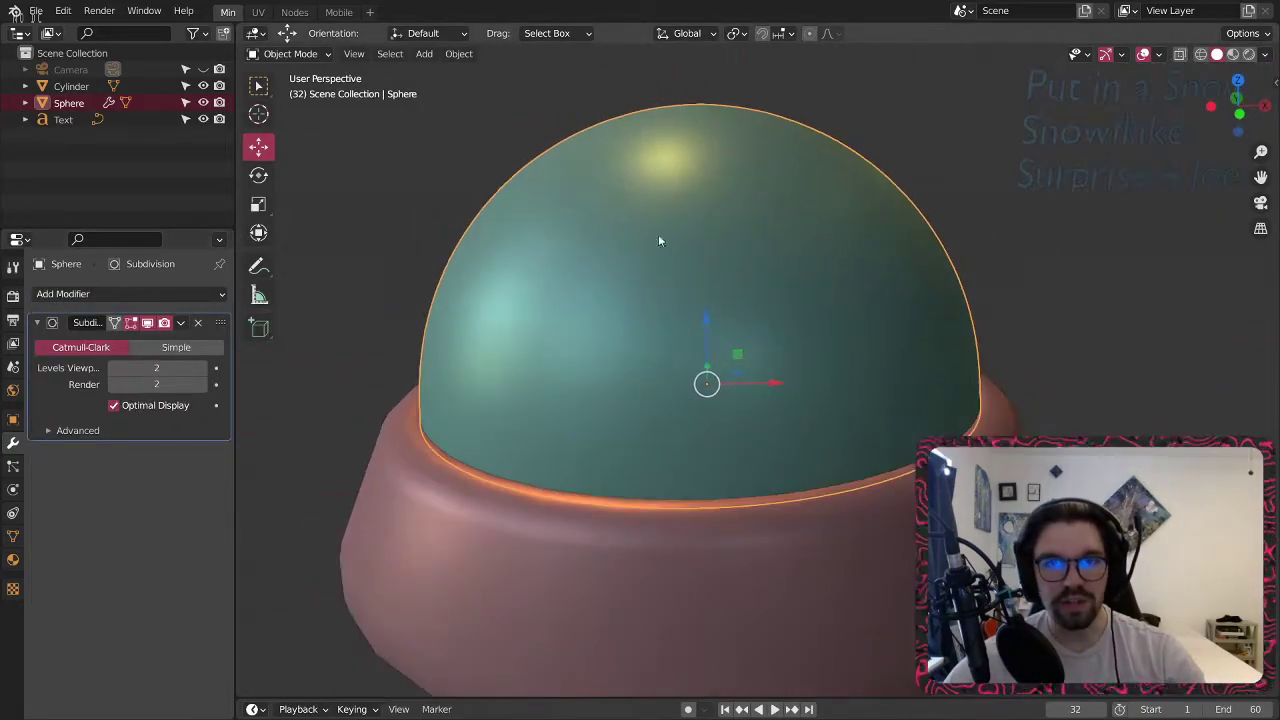
{"action": "left_click", "coordinate": [168, 296]}
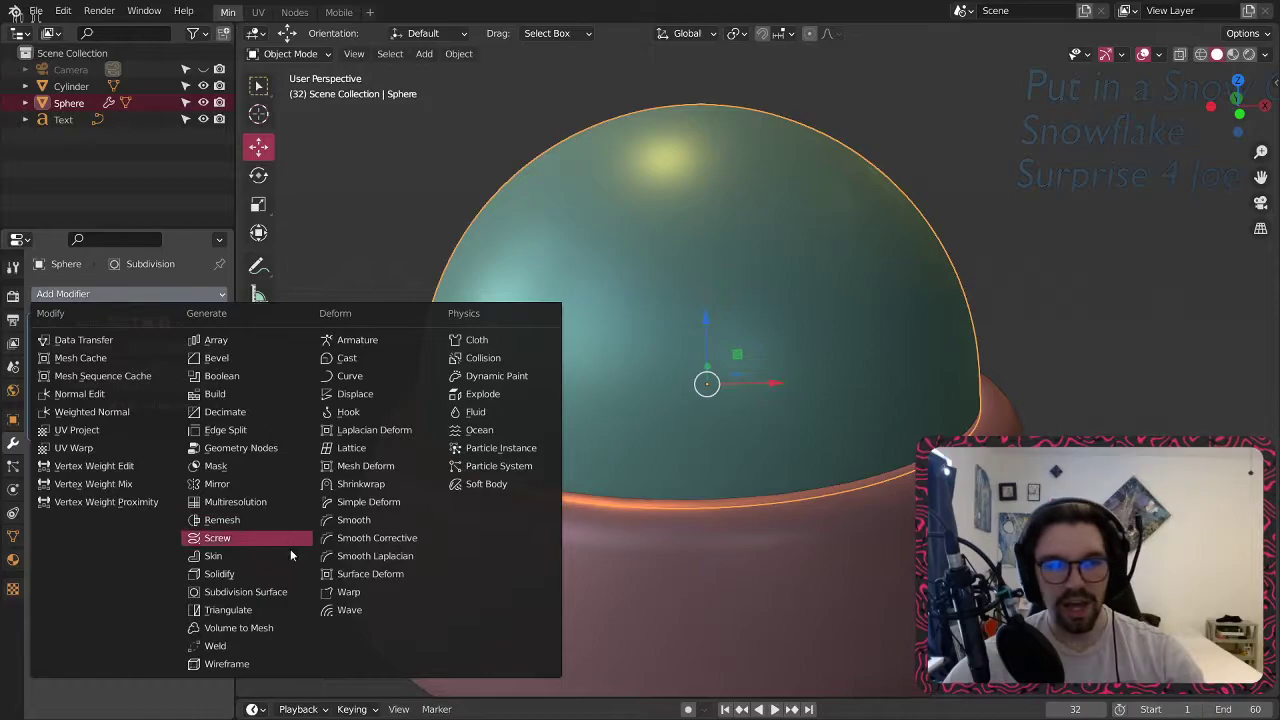
{"action": "left_click", "coordinate": [253, 574]}
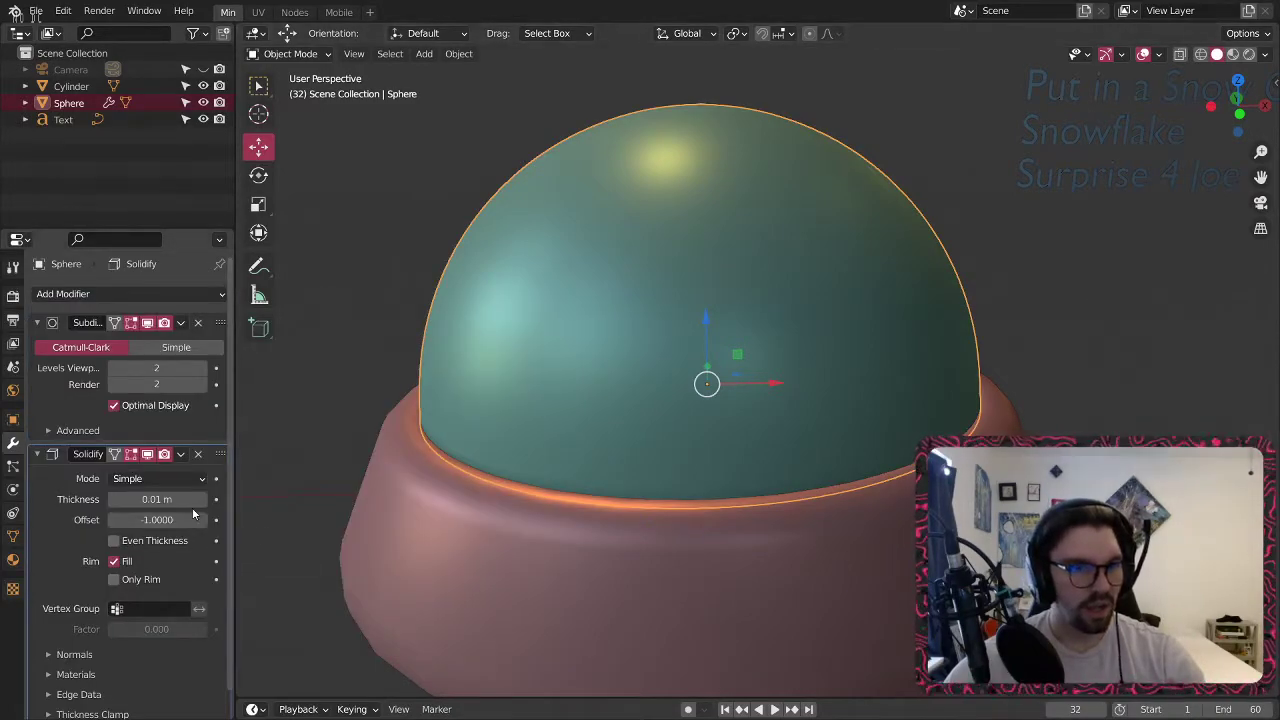
{"action": "left_click", "coordinate": [363, 380]}
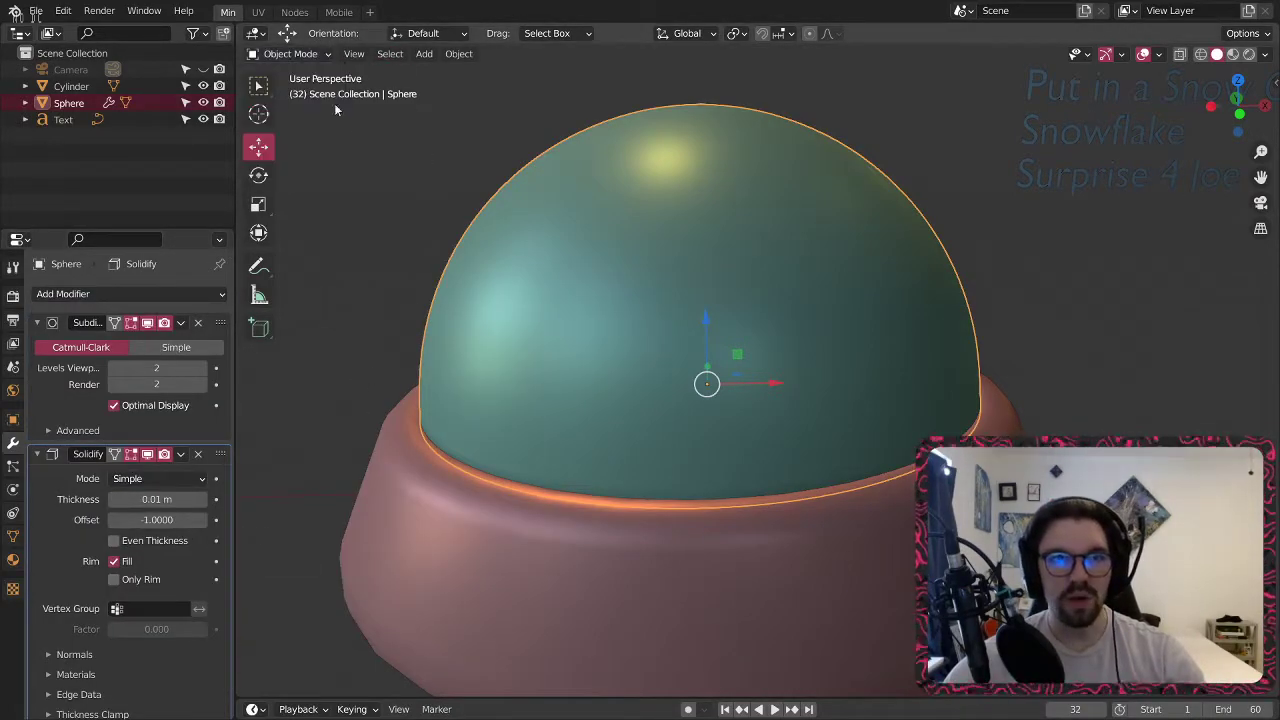
{"action": "scroll", "coordinate": [440, 208], "scroll_direction": "down", "scroll_amount": 4}
{"action": "middle_click_drag", "start_coordinate": [440, 208], "coordinate": [755, 191]}
{"action": "key", "text": "alt+a"}
Add a 2 m cube and give its X, Y and Z location one shared value near the world origin.
{"action": "middle_click_drag", "start_coordinate": [846, 240], "coordinate": [628, 320]}
{"action": "scroll", "coordinate": [641, 306], "scroll_direction": "down", "scroll_amount": 2}
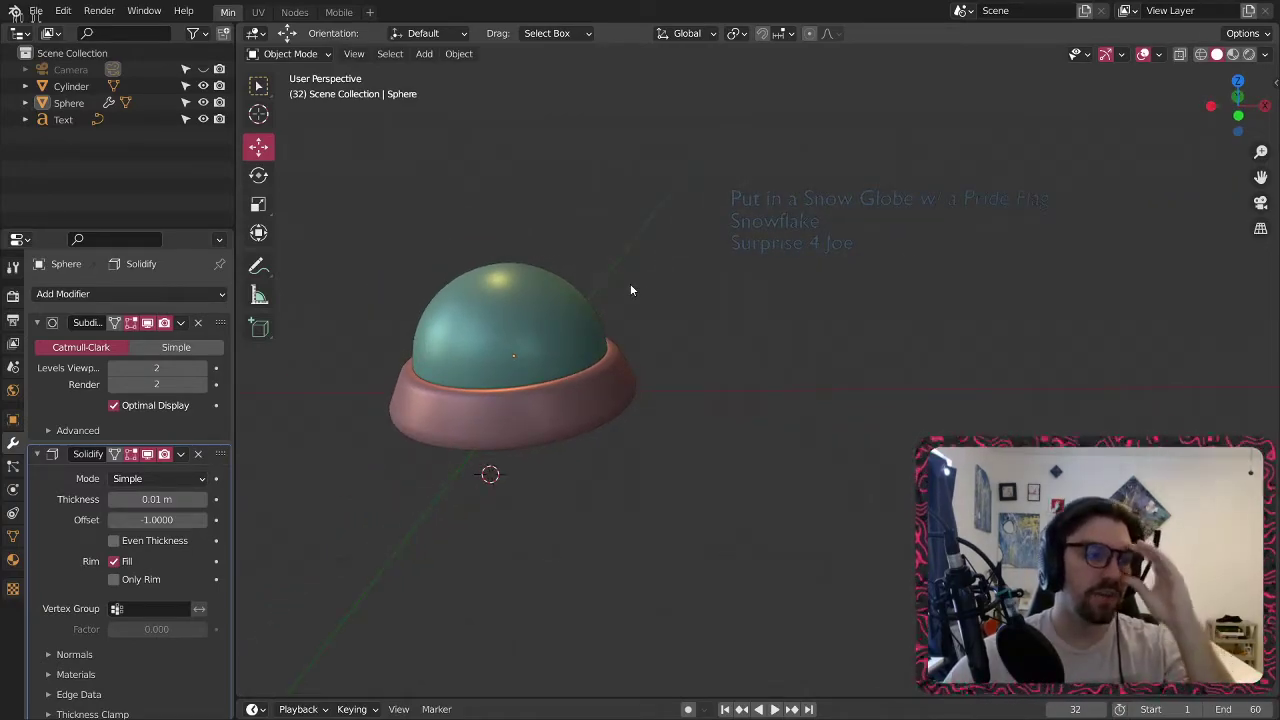
{"action": "left_click", "coordinate": [424, 54]}
{"action": "mouse_move", "coordinate": [443, 74]}
{"action": "left_click", "coordinate": [600, 90]}
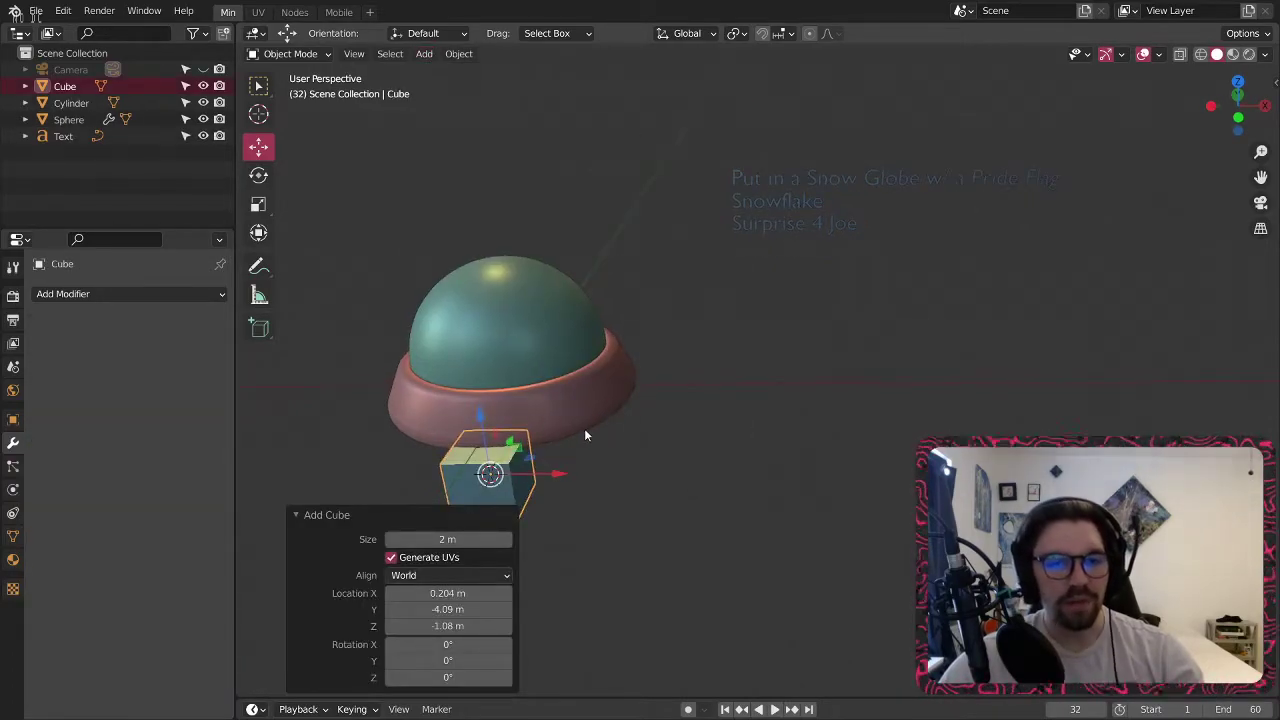
{"action": "middle_click_drag", "start_coordinate": [585, 430], "coordinate": [579, 457]}
{"action": "left_click_drag", "start_coordinate": [455, 592], "coordinate": [433, 626]}
{"action": "key", "text": "Return"}
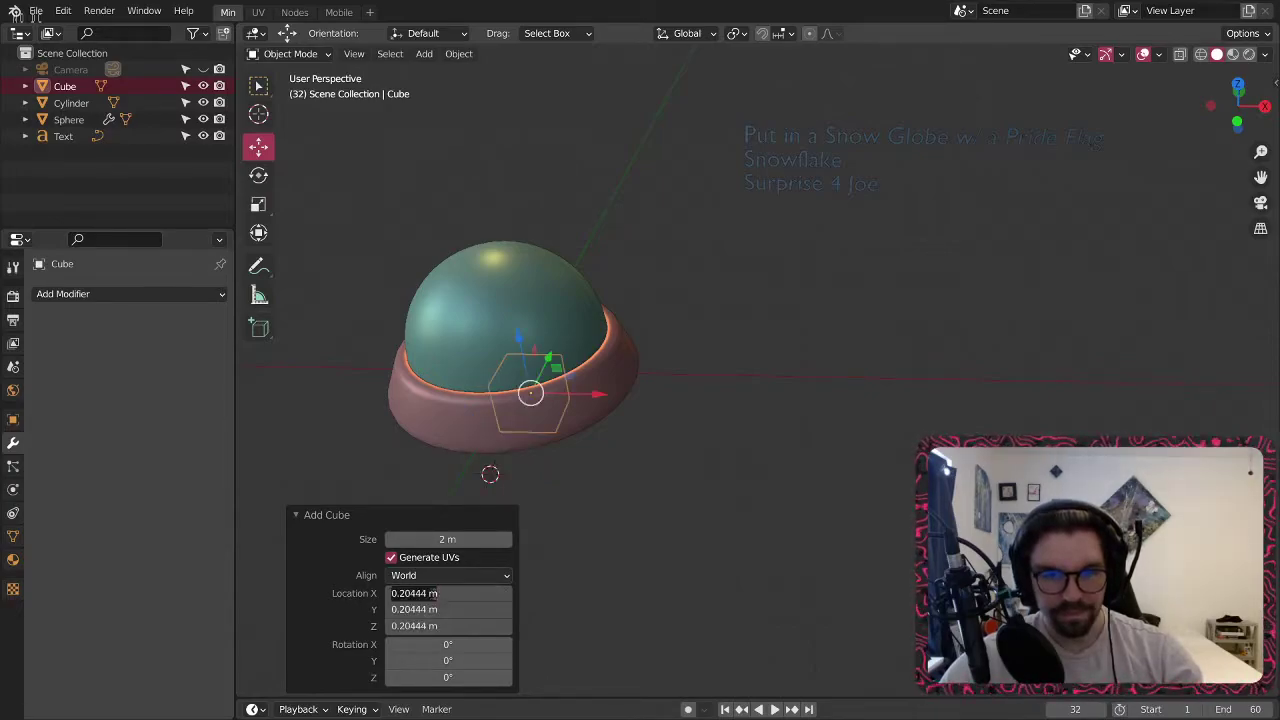
{"action": "key", "text": "Return"}
Move the cube about 10.35 m along X away from the snow globe and raise it about 1.4 m along Z.
{"action": "left_click_drag", "start_coordinate": [592, 374], "coordinate": [880, 380]}
{"action": "scroll", "coordinate": [880, 380], "scroll_direction": "up", "scroll_amount": 4}
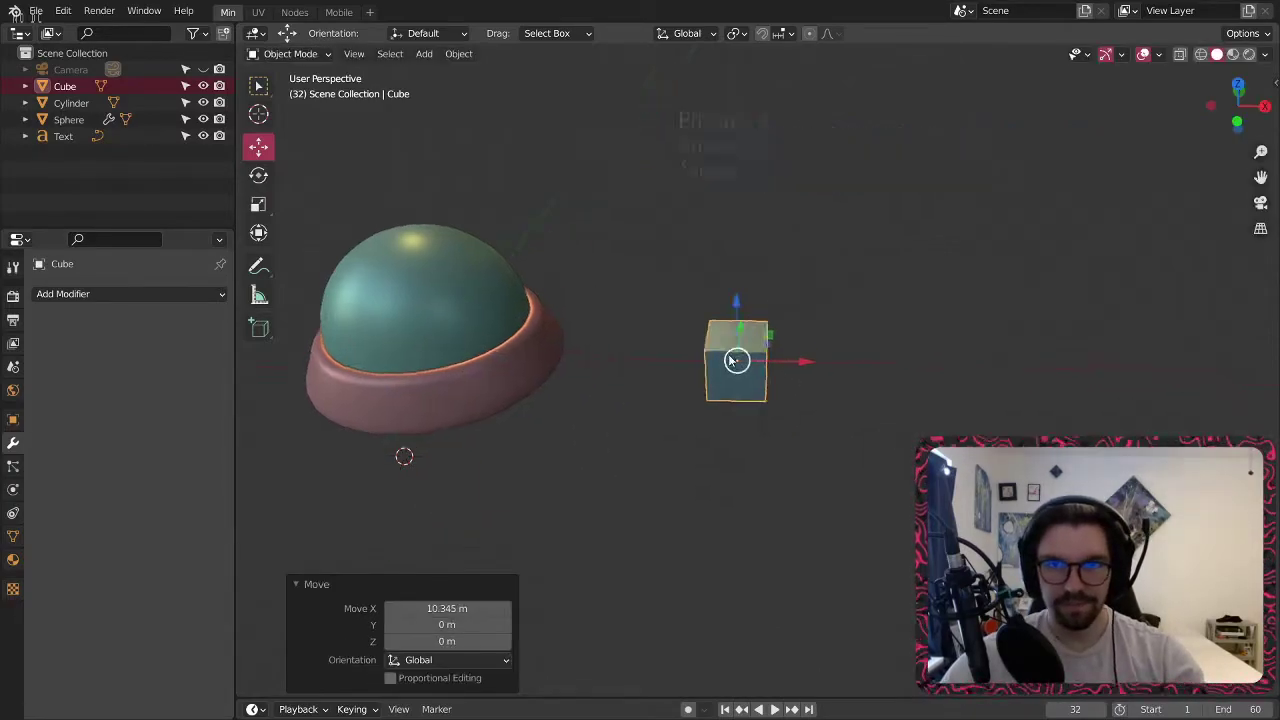
{"action": "middle_click_drag", "start_coordinate": [702, 310], "coordinate": [645, 290]}
{"action": "left_click_drag", "start_coordinate": [674, 294], "coordinate": [676, 232]}
{"action": "scroll", "coordinate": [688, 251], "scroll_direction": "up", "scroll_amount": 3}
{"action": "middle_click_drag", "start_coordinate": [688, 251], "coordinate": [648, 260]}
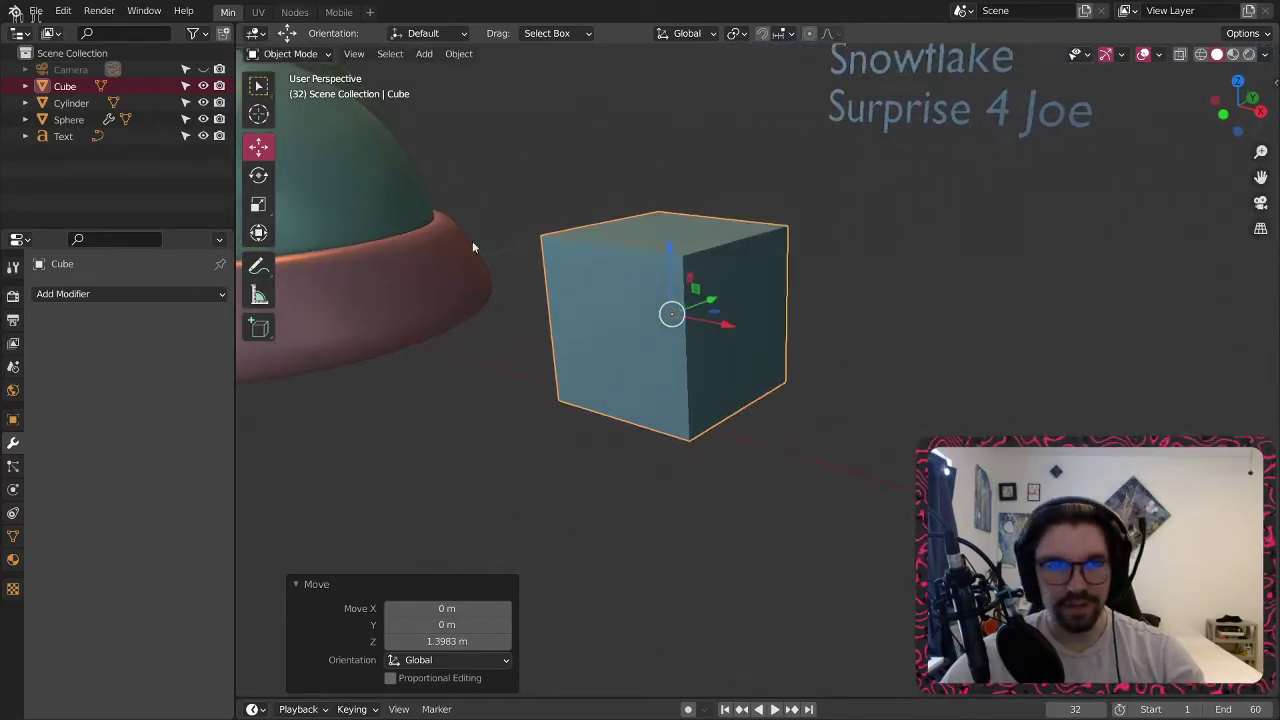
Enter Edit Mode on the cube and add a loop cut with 2 cuts, dividing it into three vertical strips.
{"action": "left_click", "coordinate": [258, 206]}
{"action": "middle_click_drag", "start_coordinate": [723, 296], "coordinate": [619, 268]}
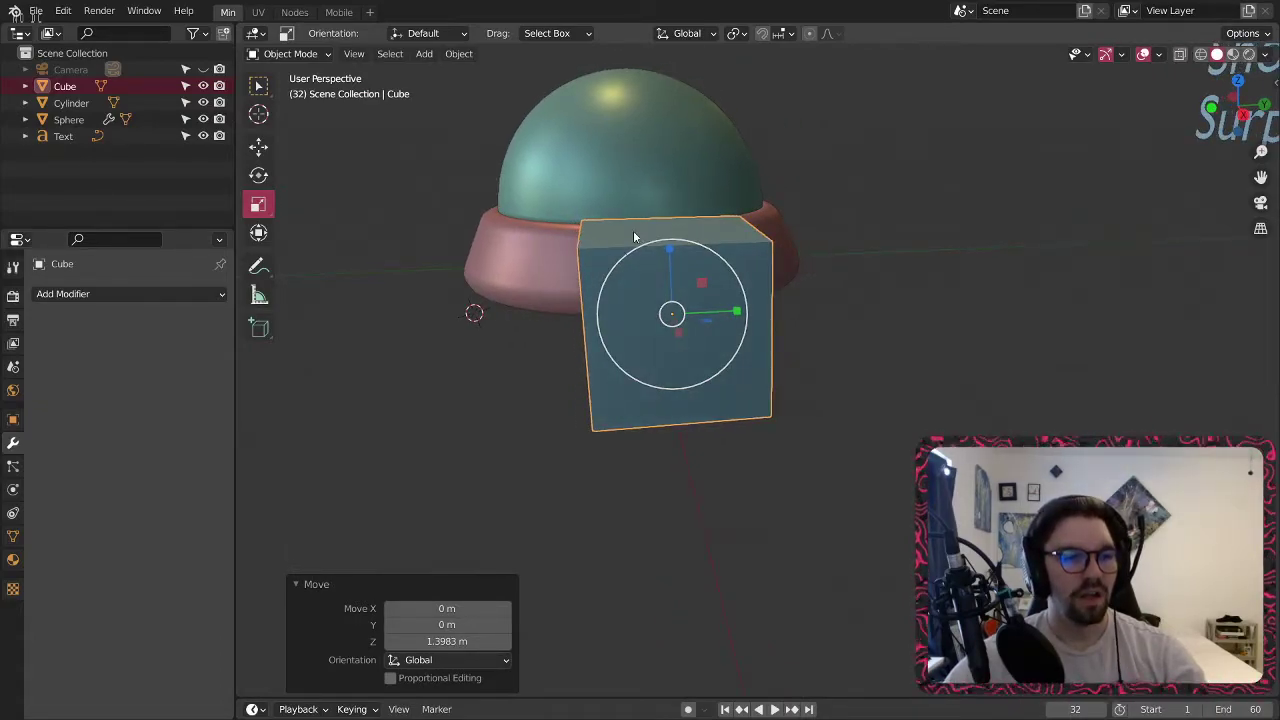
{"action": "middle_click_drag", "start_coordinate": [520, 338], "coordinate": [688, 352]}
{"action": "left_click", "coordinate": [290, 53]}
{"action": "left_click", "coordinate": [336, 74]}
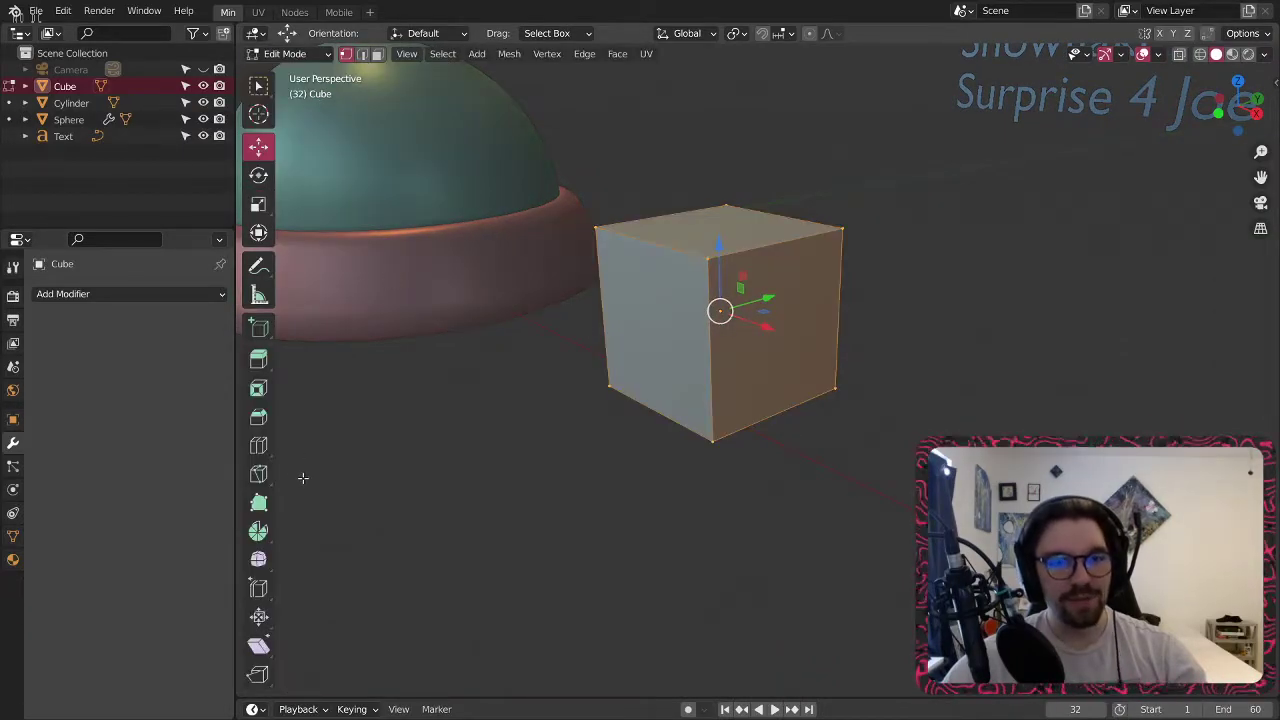
{"action": "left_click", "coordinate": [258, 445]}
{"action": "key", "text": "KP_Decimal"}
{"action": "left_click", "coordinate": [739, 403]}
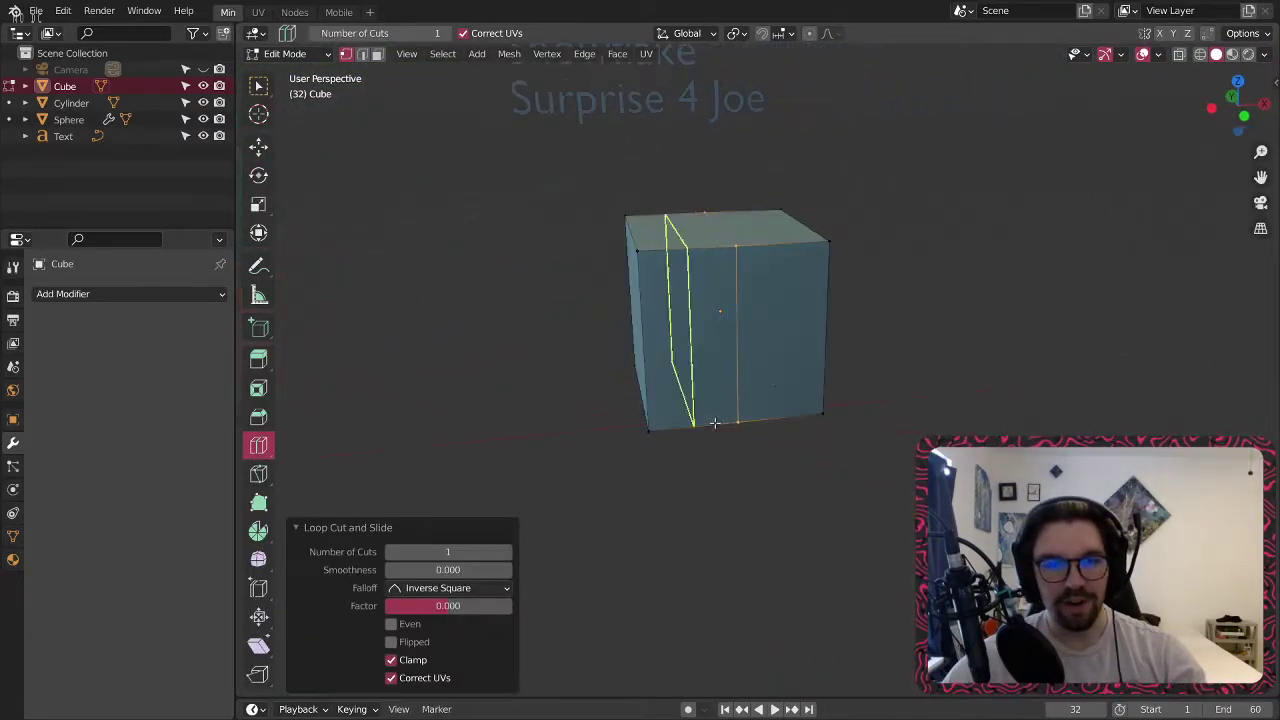
{"action": "left_click", "coordinate": [505, 552]}
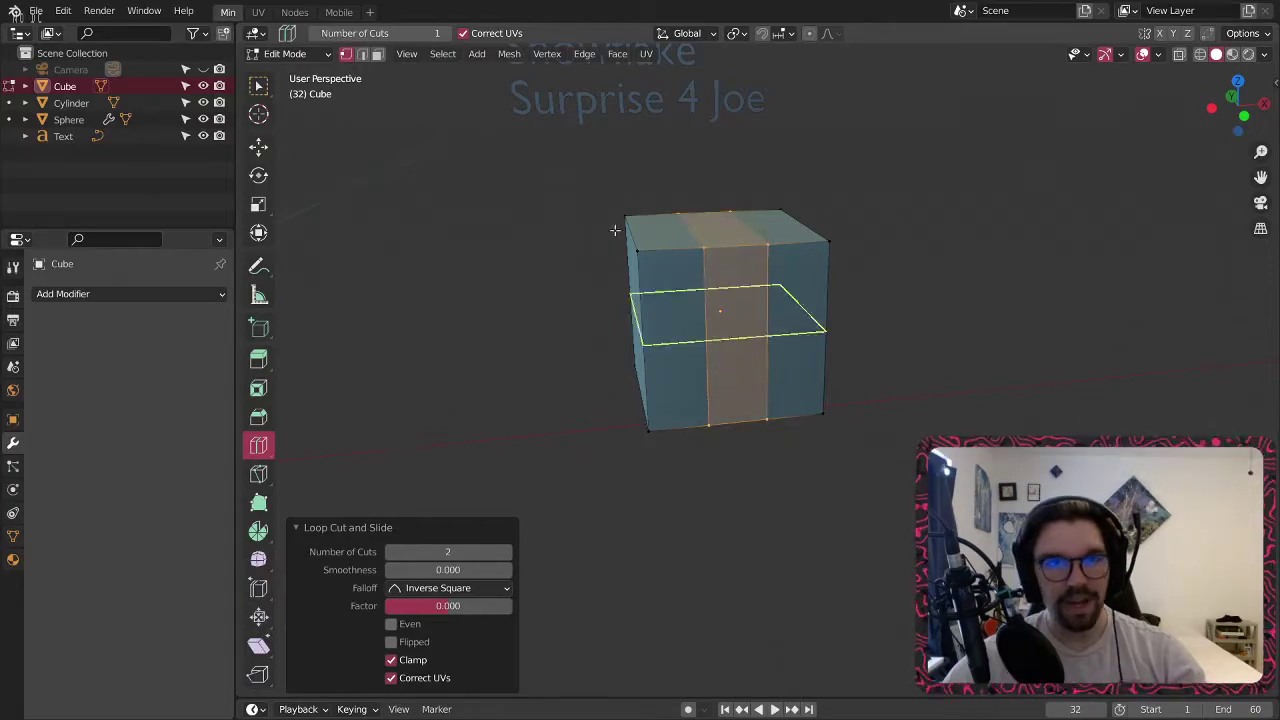
Select the two outer strips of the cube's front side as faces and extrude them outward along their normals into two prongs.
{"action": "left_click", "coordinate": [377, 54]}
{"action": "left_click", "coordinate": [258, 87]}
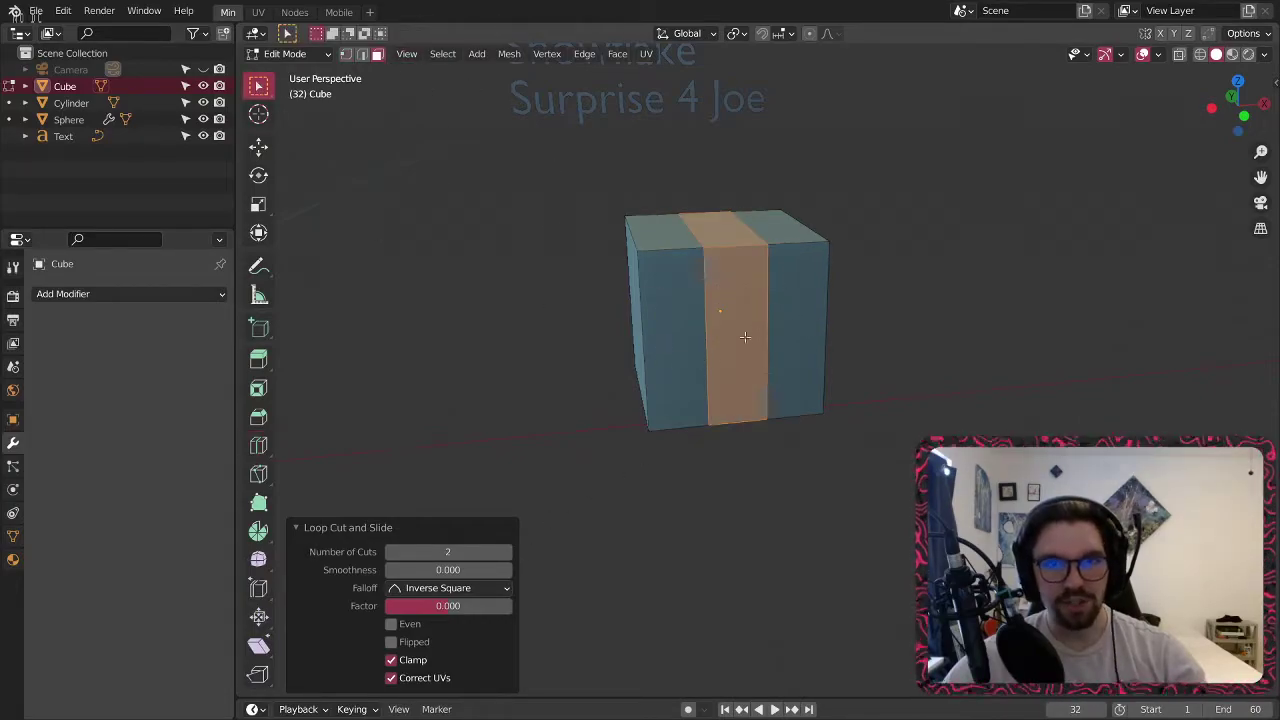
{"action": "left_click", "coordinate": [684, 314]}
{"action": "left_click", "coordinate": [800, 323], "text": "shift"}
{"action": "right_click", "coordinate": [802, 327]}
{"action": "left_click", "coordinate": [791, 376]}
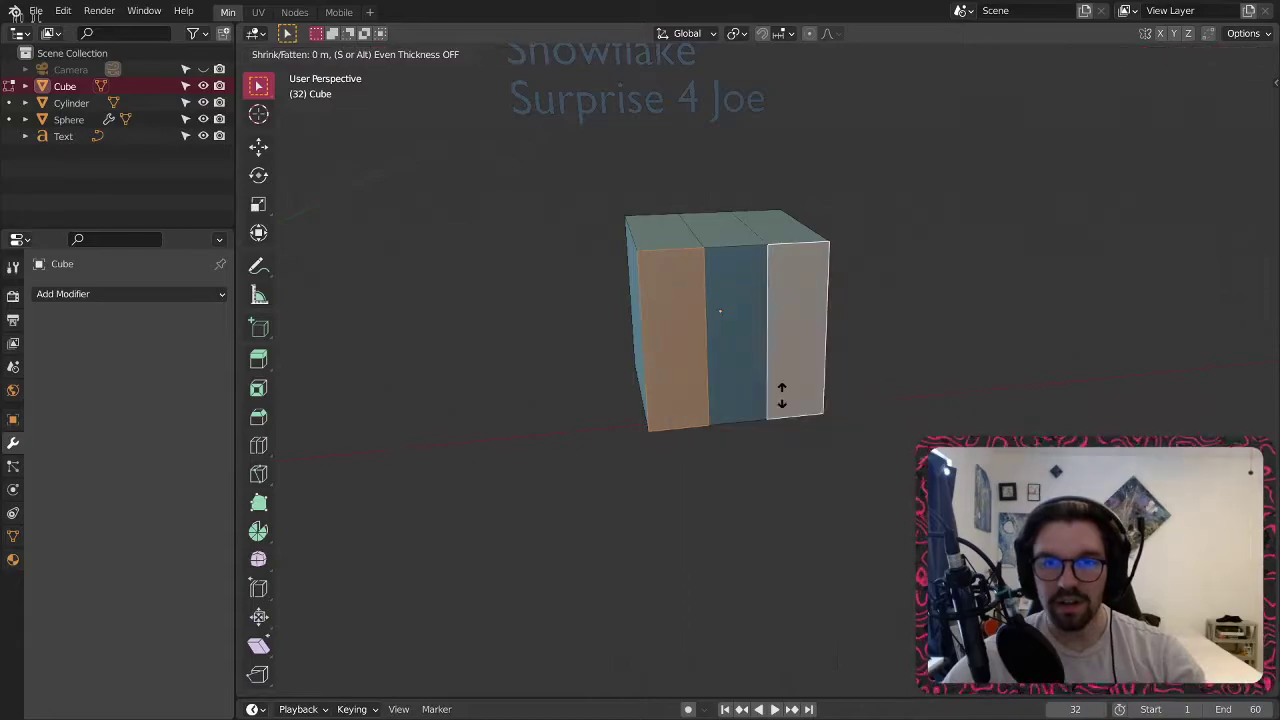
{"action": "left_click", "coordinate": [669, 447]}
Select the bottom front edges of both prongs and move them outward along Y.
{"action": "left_click", "coordinate": [363, 55]}
{"action": "left_click", "coordinate": [686, 446]}
{"action": "middle_click_drag", "start_coordinate": [786, 441], "coordinate": [866, 444]}
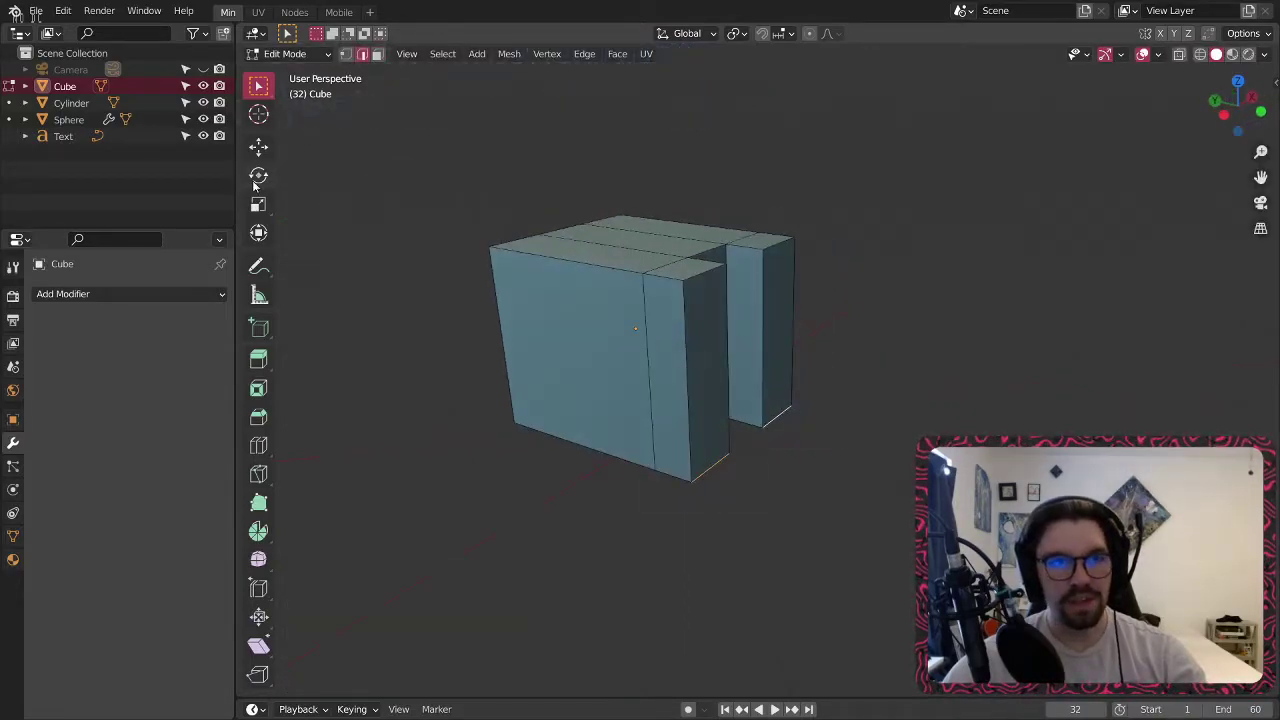
{"action": "left_click", "coordinate": [259, 148]}
{"action": "left_click_drag", "start_coordinate": [699, 431], "coordinate": [721, 430]}
Select the top edges where both prongs meet the body and move them about -0.079 m along Y.
{"action": "middle_click_drag", "start_coordinate": [669, 434], "coordinate": [743, 410]}
{"action": "middle_click_drag", "start_coordinate": [743, 410], "coordinate": [742, 357]}
{"action": "left_click", "coordinate": [785, 374]}
{"action": "middle_click_drag", "start_coordinate": [742, 357], "coordinate": [788, 333], "text": "shift"}
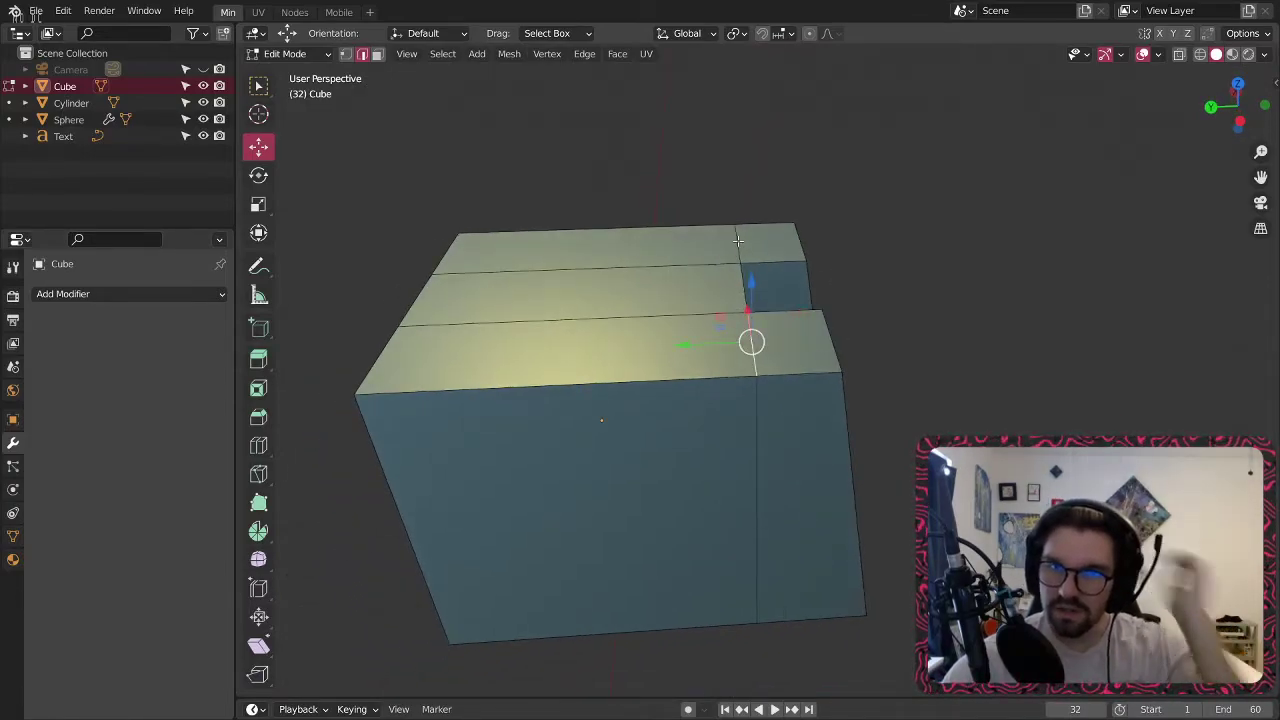
{"action": "mouse_move", "coordinate": [688, 290]}
{"action": "left_mouse_down"}
{"action": "mouse_move", "coordinate": [660, 289]}
{"action": "mouse_move", "coordinate": [724, 287]}
{"action": "mouse_move", "coordinate": [704, 291]}
{"action": "left_mouse_up"}
{"action": "middle_click_drag", "start_coordinate": [704, 291], "coordinate": [802, 341]}
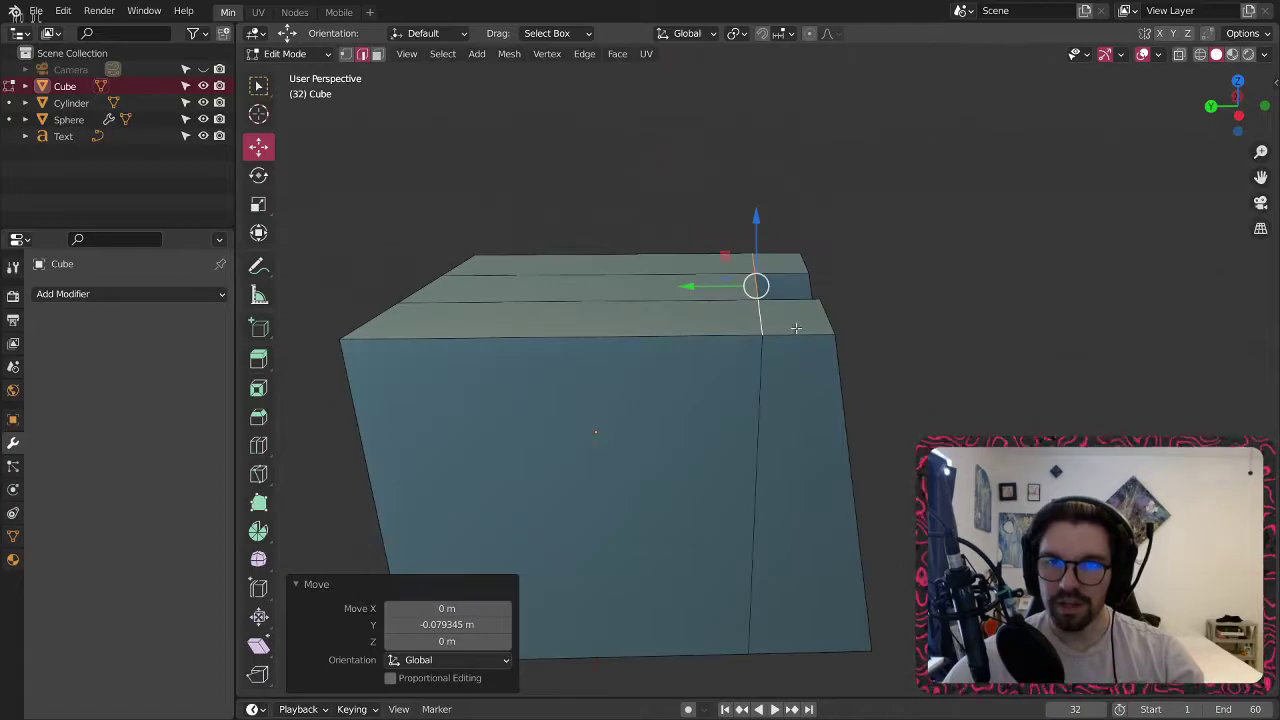
Move the body's upper rear edge about -0.488 m along Y and raise it slightly along Z.
{"action": "scroll", "coordinate": [755, 302], "scroll_direction": "down", "scroll_amount": 3}
{"action": "middle_click_drag", "start_coordinate": [606, 329], "coordinate": [580, 330]}
{"action": "left_click", "coordinate": [548, 330]}
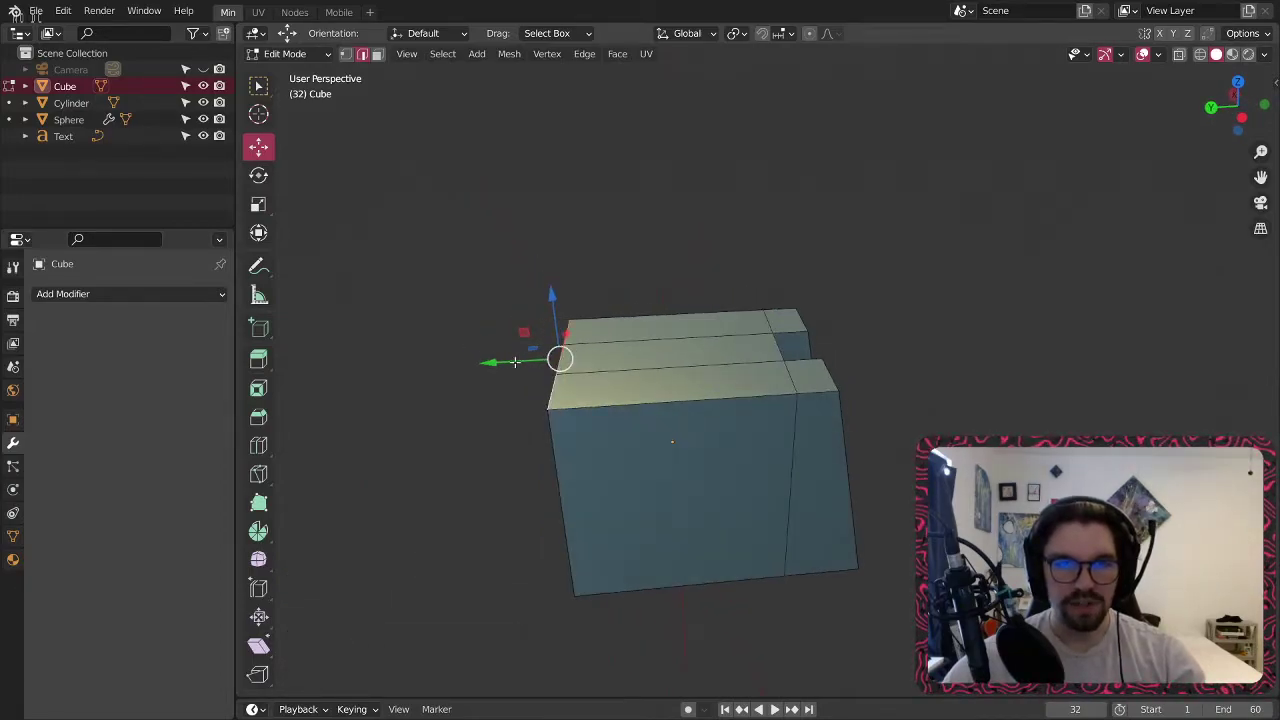
{"action": "key", "text": "g"}
{"action": "key", "text": "y"}
{"action": "left_click", "coordinate": [615, 300]}
{"action": "key", "text": "g"}
{"action": "key", "text": "z"}
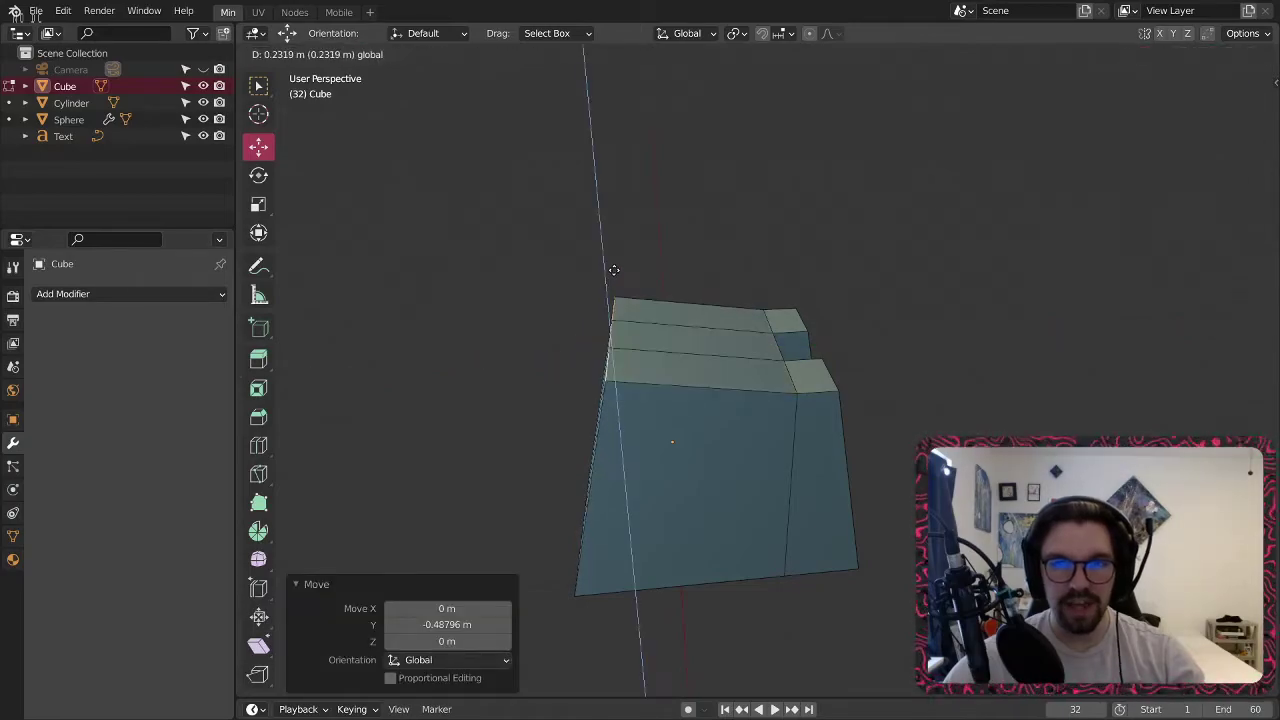
{"action": "left_click", "coordinate": [614, 262]}
Add a single horizontal loop cut near the bottom of the body with a slide factor of about 0.576.
{"action": "middle_click_drag", "start_coordinate": [663, 328], "coordinate": [760, 316]}
{"action": "left_click", "coordinate": [258, 445]}
{"action": "middle_click_drag", "start_coordinate": [597, 558], "coordinate": [640, 562]}
{"action": "left_click_drag", "start_coordinate": [660, 558], "coordinate": [656, 596]}
{"action": "middle_click_drag", "start_coordinate": [656, 596], "coordinate": [454, 98]}
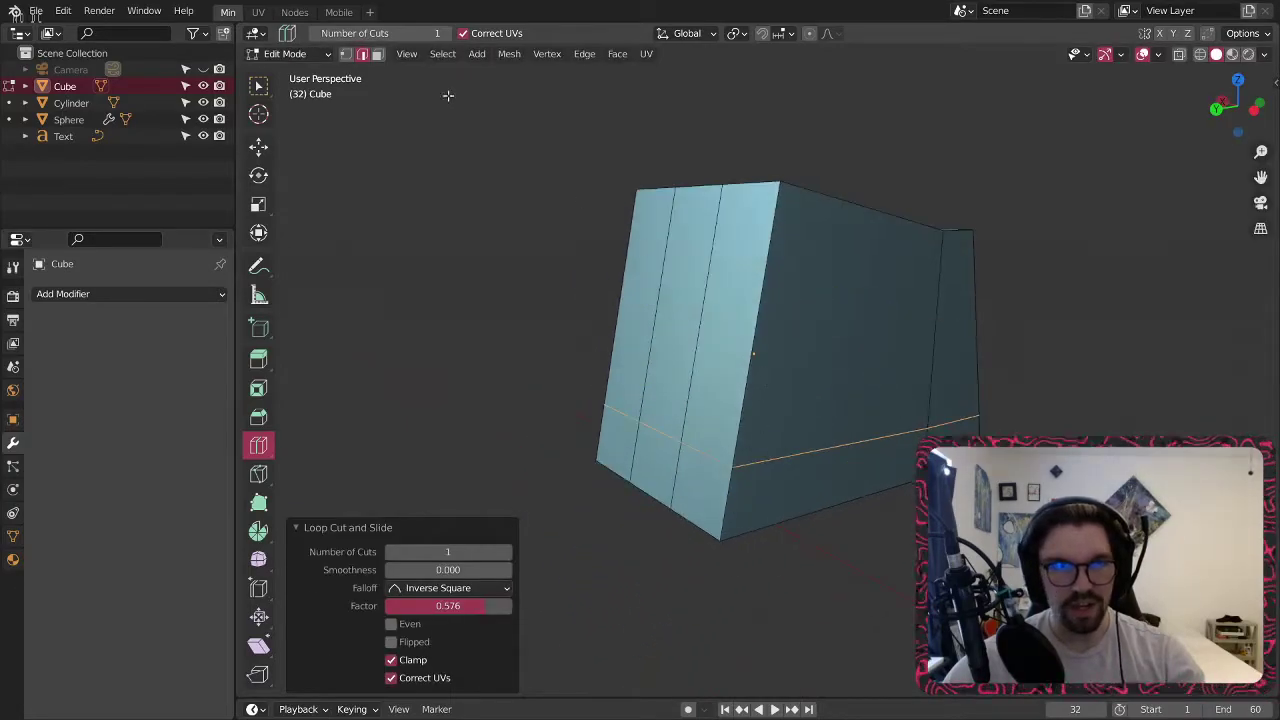
Extrude the lower middle face on the body's rear about 0.31 m along its normal to start a tail.
{"action": "left_click", "coordinate": [257, 84]}
{"action": "left_click", "coordinate": [646, 471]}
{"action": "right_click", "coordinate": [646, 471]}
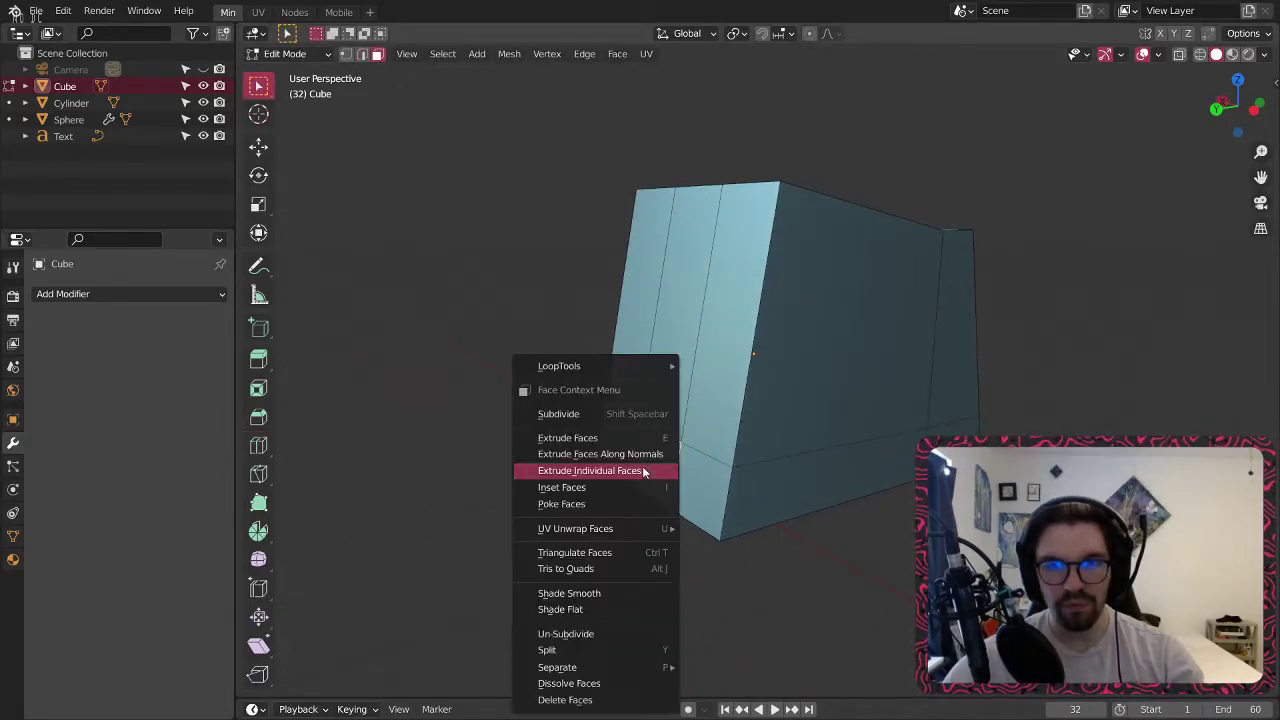
{"action": "left_click", "coordinate": [644, 454]}
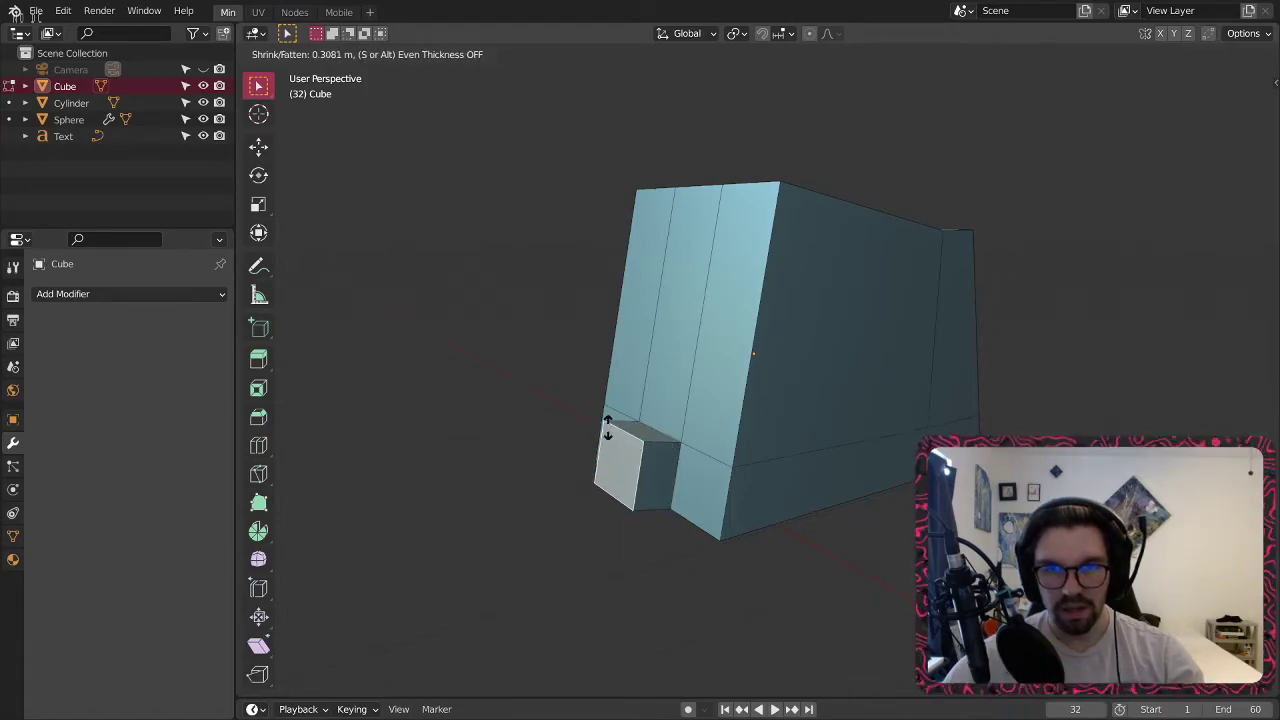
{"action": "left_click", "coordinate": [606, 420]}
Scale the tail's end face to 0.557 along X and lower it about 0.048 m along Z.
{"action": "middle_click_drag", "start_coordinate": [606, 420], "coordinate": [774, 454]}
{"action": "left_click", "coordinate": [258, 206]}
{"action": "left_click_drag", "start_coordinate": [675, 481], "coordinate": [704, 480]}
{"action": "middle_click_drag", "start_coordinate": [704, 480], "coordinate": [660, 376]}
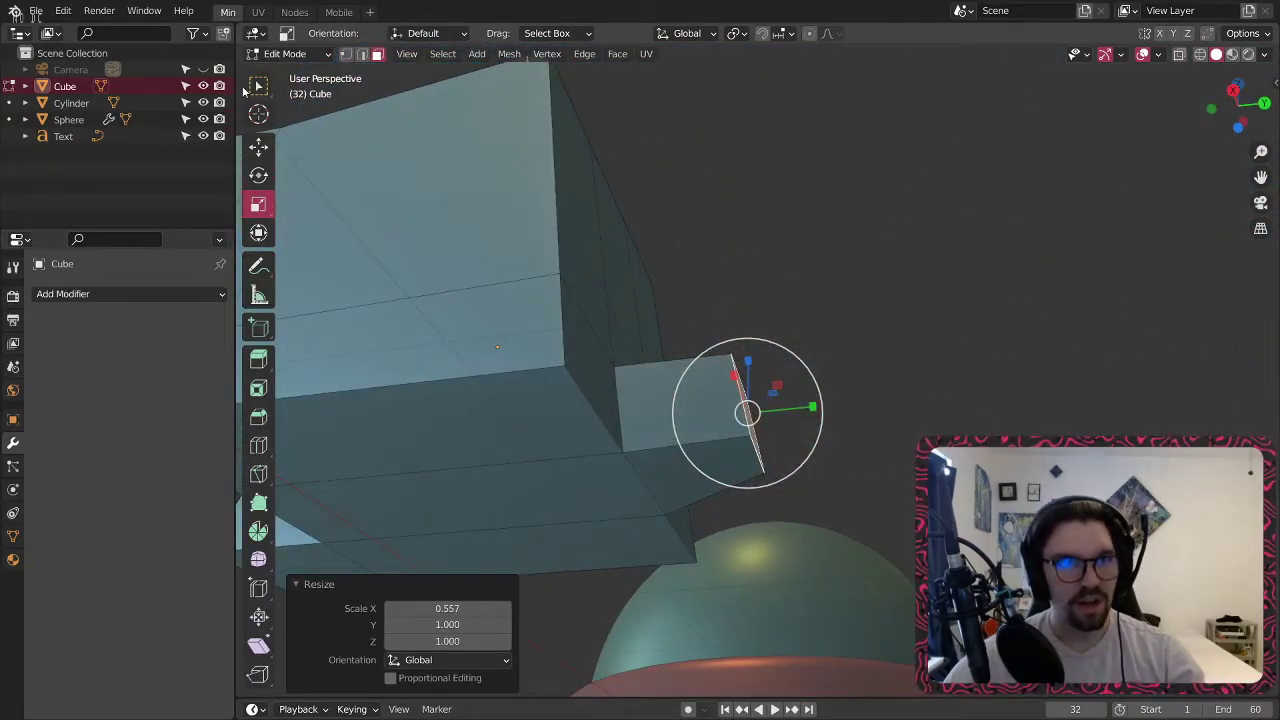
{"action": "left_click", "coordinate": [257, 88]}
{"action": "left_click", "coordinate": [264, 149]}
{"action": "middle_click_drag", "start_coordinate": [508, 251], "coordinate": [524, 312]}
{"action": "left_click_drag", "start_coordinate": [747, 353], "coordinate": [726, 401]}
Rotate the tail's end face -33.8° about Z and extrude it along its normal into a second segment.
{"action": "key", "text": "KP_3"}
{"action": "middle_click_drag", "start_coordinate": [725, 401], "coordinate": [778, 315]}
{"action": "scroll", "coordinate": [786, 328], "scroll_direction": "down", "scroll_amount": 8}
{"action": "middle_click_drag", "start_coordinate": [800, 262], "coordinate": [700, 305], "text": "shift"}
{"action": "left_click", "coordinate": [259, 176]}
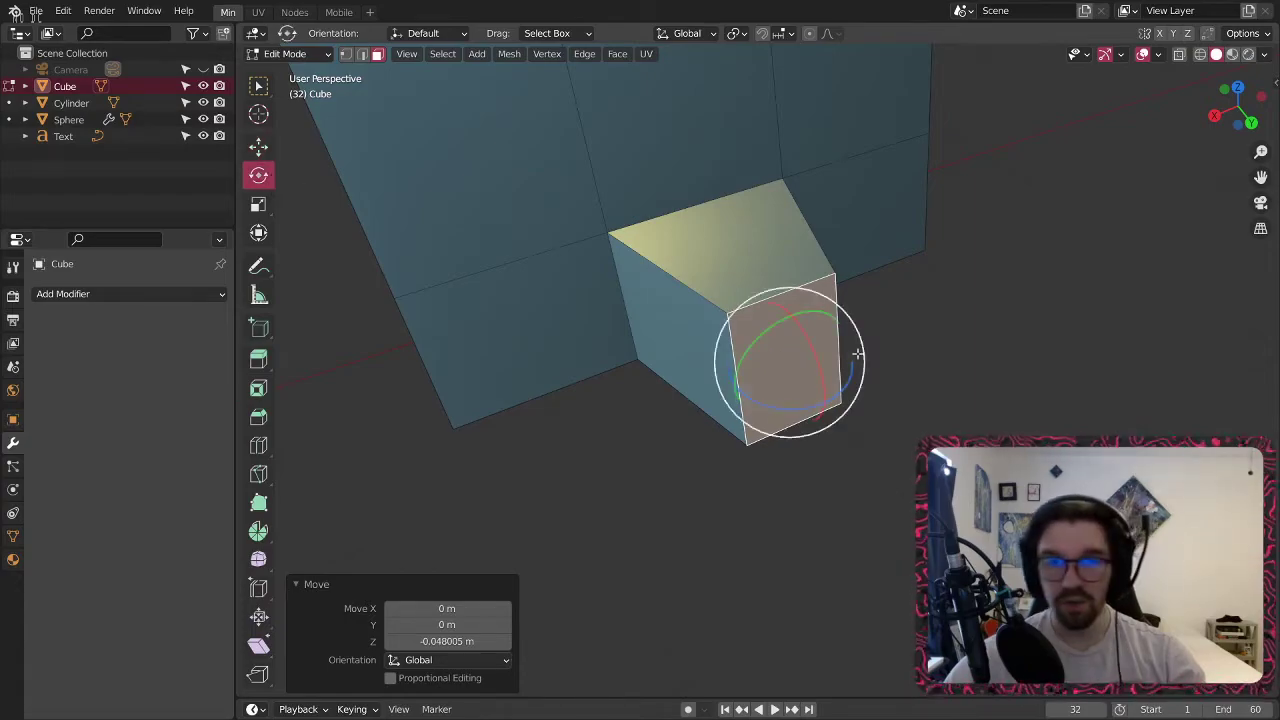
{"action": "left_click_drag", "start_coordinate": [774, 409], "coordinate": [733, 396]}
{"action": "right_click", "coordinate": [800, 359]}
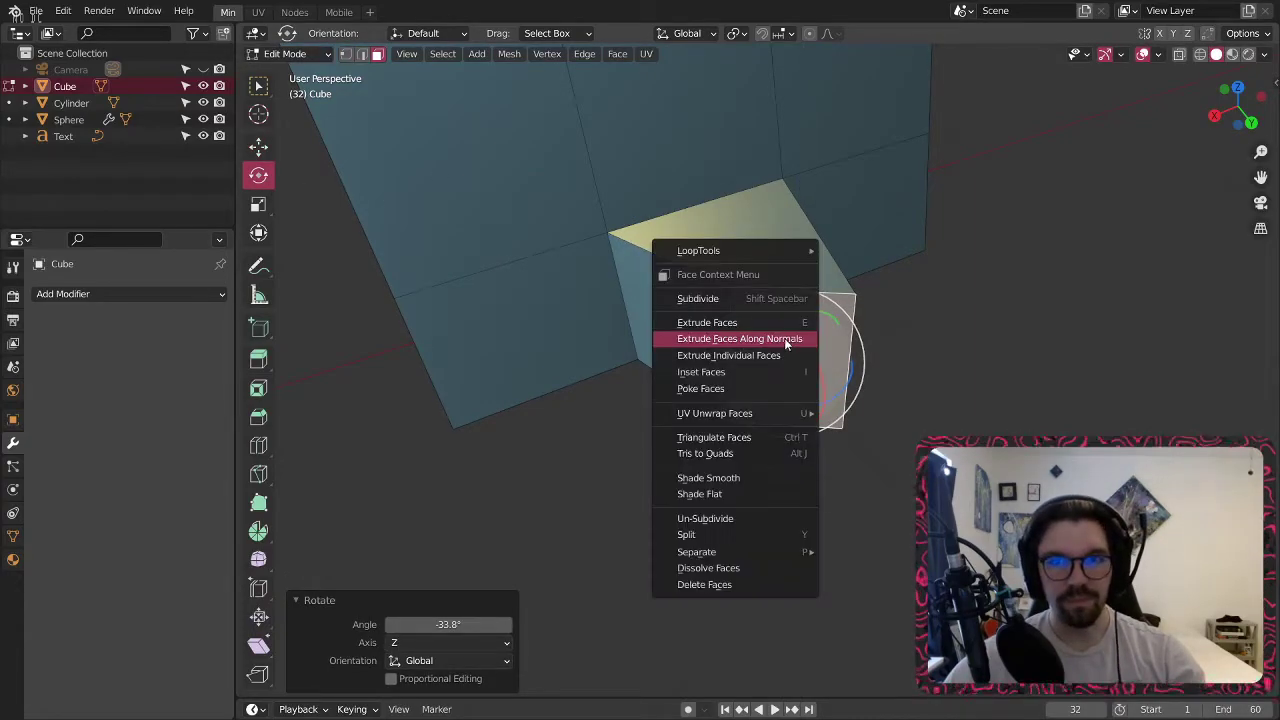
{"action": "left_click", "coordinate": [800, 338]}
{"action": "left_click", "coordinate": [822, 267]}
Rotate the second segment's end face -9.33° about Z and scale it to 0.508 along Z.
{"action": "middle_click_drag", "start_coordinate": [822, 267], "coordinate": [818, 376]}
{"action": "left_click_drag", "start_coordinate": [829, 428], "coordinate": [786, 437]}
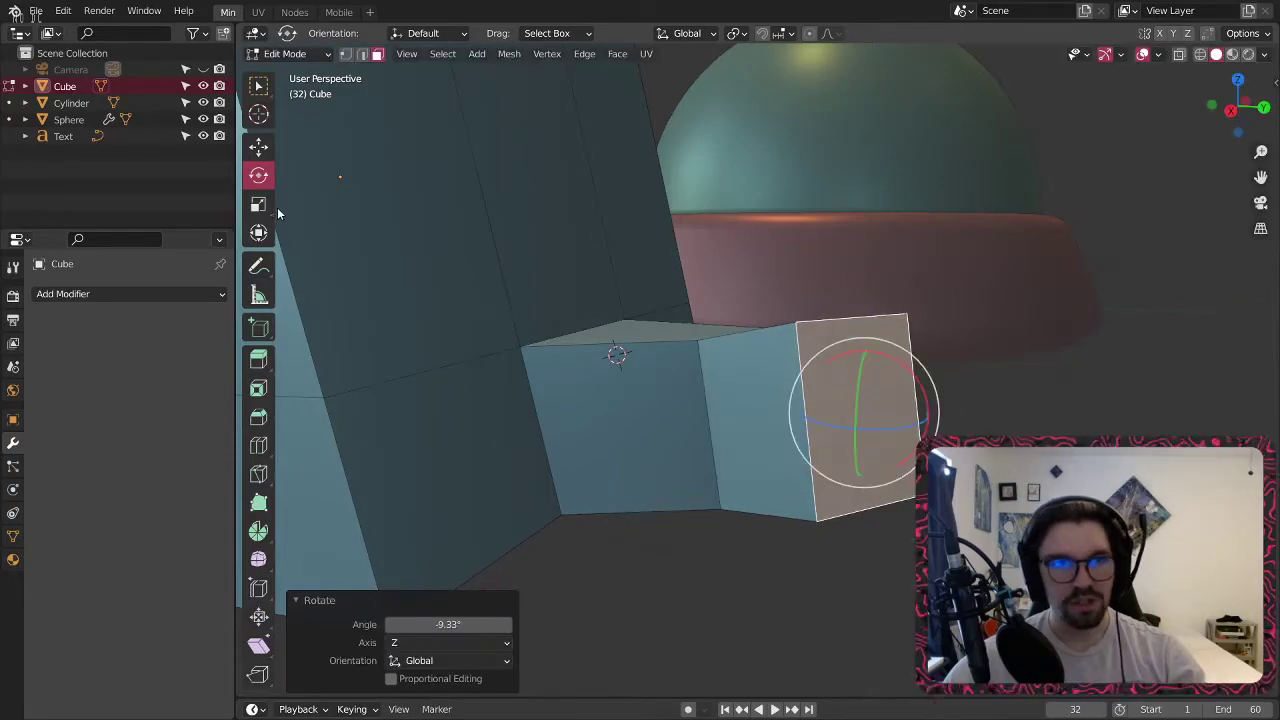
{"action": "left_click", "coordinate": [279, 214]}
{"action": "left_click", "coordinate": [864, 420]}
{"action": "left_click_drag", "start_coordinate": [866, 346], "coordinate": [809, 387]}
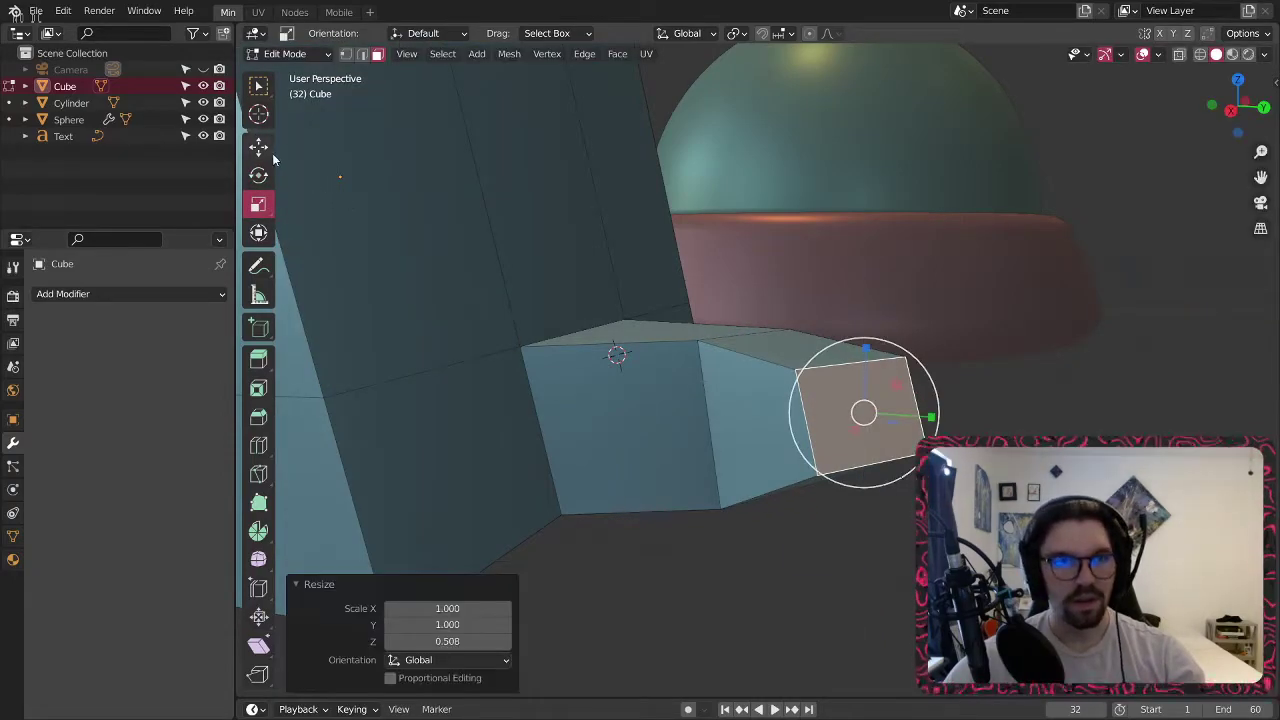
Tilt the tail's end face with two rotations, the second one 15° about Y.
{"action": "middle_click_drag", "start_coordinate": [802, 343], "coordinate": [781, 292]}
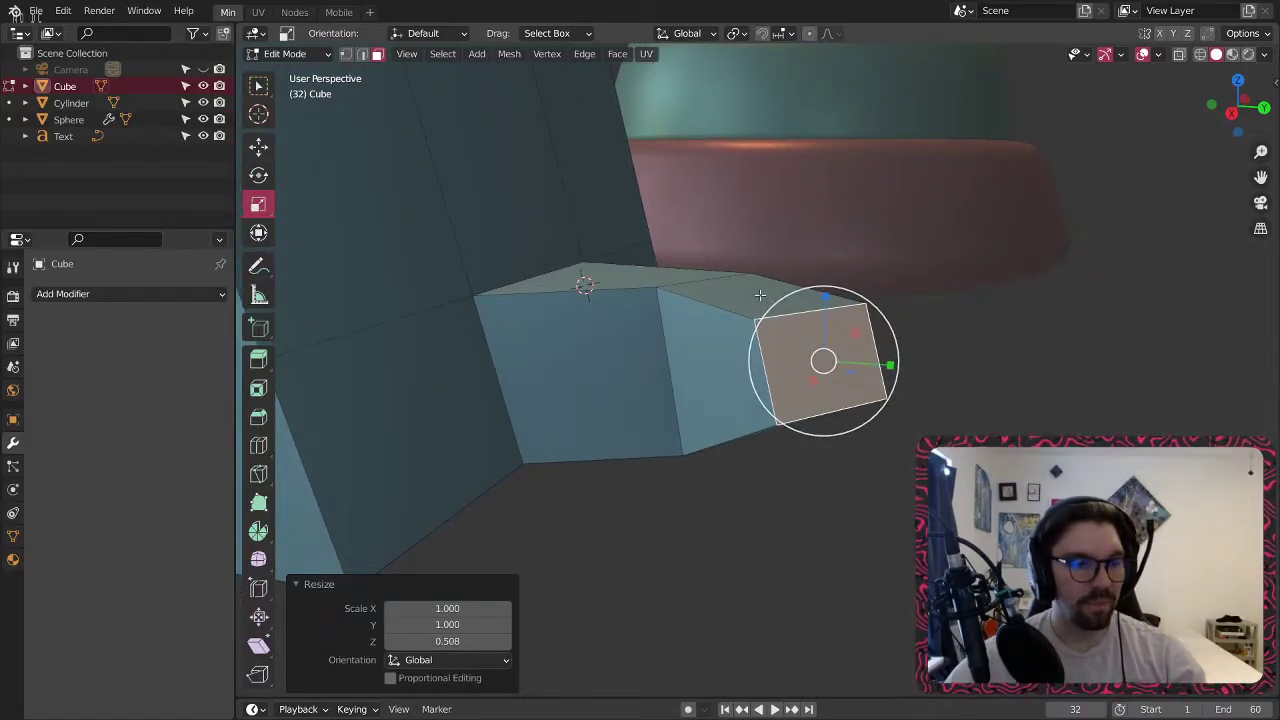
{"action": "middle_click_drag", "start_coordinate": [622, 282], "coordinate": [592, 411]}
{"action": "left_click", "coordinate": [258, 174]}
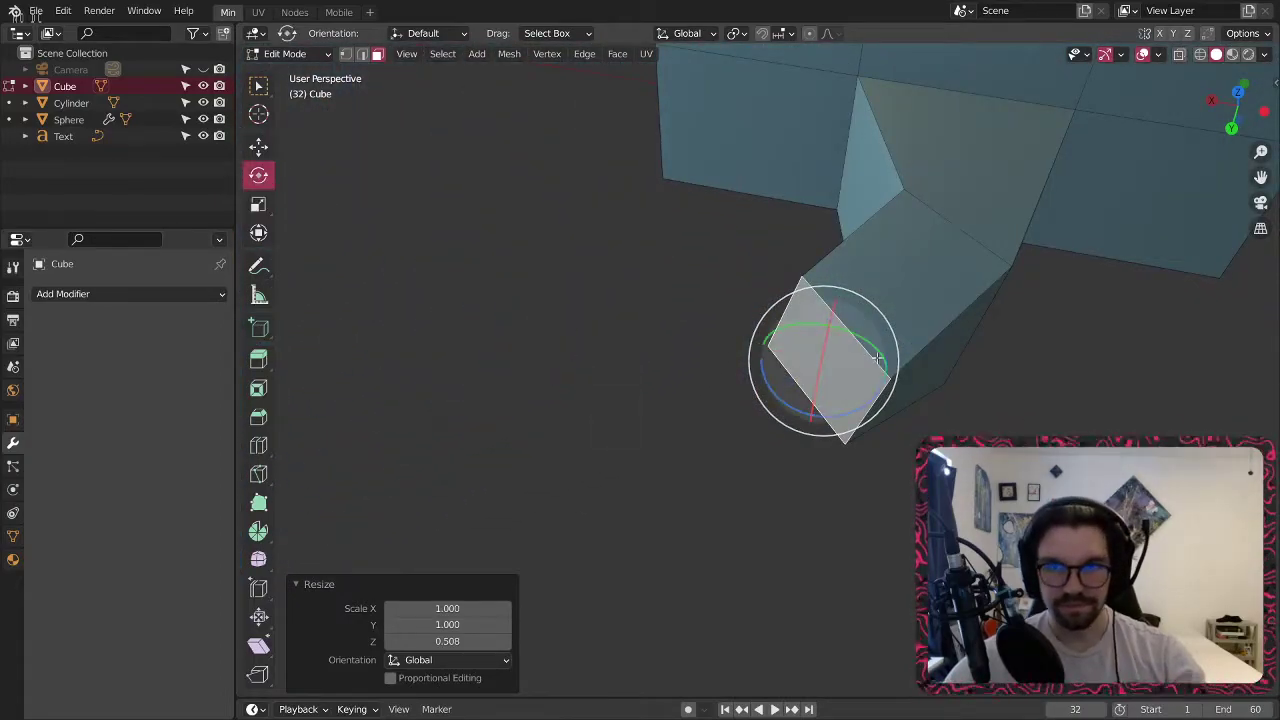
{"action": "left_click_drag", "start_coordinate": [893, 331], "coordinate": [855, 330]}
{"action": "middle_click_drag", "start_coordinate": [855, 330], "coordinate": [857, 318]}
{"action": "mouse_move", "coordinate": [828, 323]}
{"action": "left_mouse_down"}
{"action": "mouse_move", "coordinate": [830, 338]}
{"action": "mouse_move", "coordinate": [846, 318]}
{"action": "left_mouse_up"}
{"action": "middle_click_drag", "start_coordinate": [846, 318], "coordinate": [962, 272]}
Lower the tail's end face about 0.192 m along Z and rotate it -25° about Z.
{"action": "left_click", "coordinate": [258, 147]}
{"action": "left_click", "coordinate": [1224, 107]}
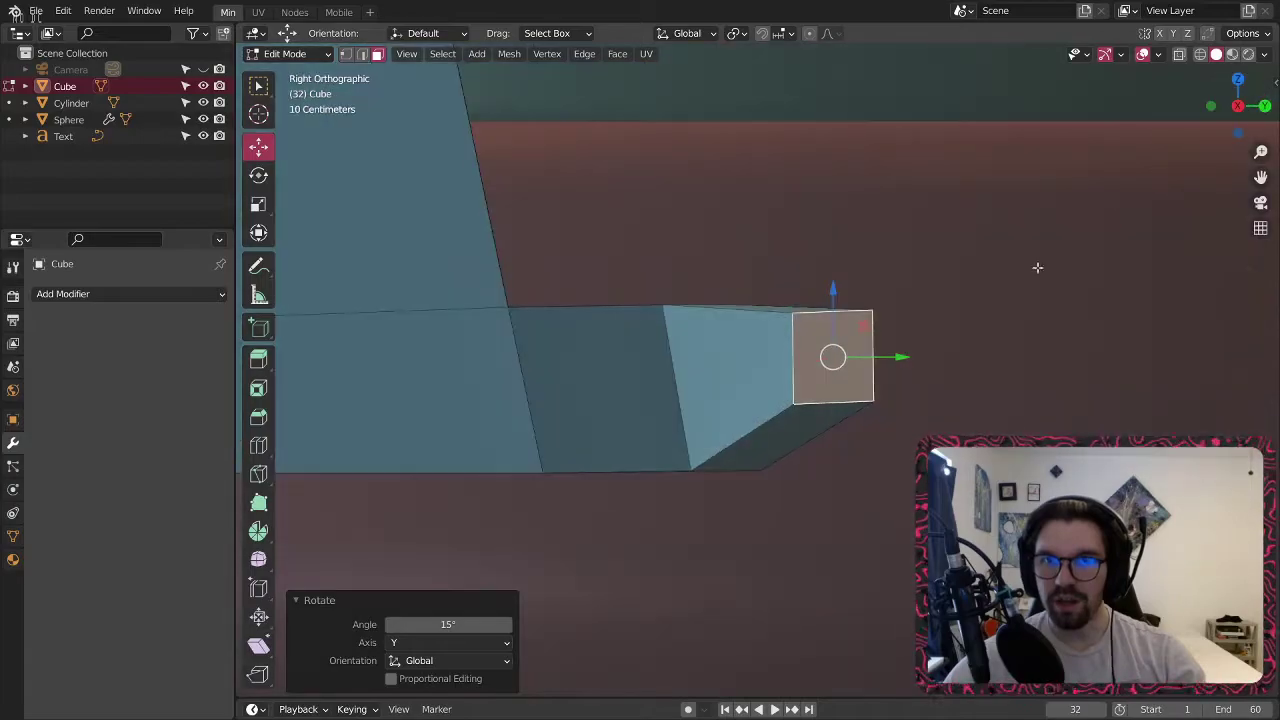
{"action": "left_click_drag", "start_coordinate": [834, 289], "coordinate": [832, 362]}
{"action": "middle_click_drag", "start_coordinate": [832, 362], "coordinate": [717, 446]}
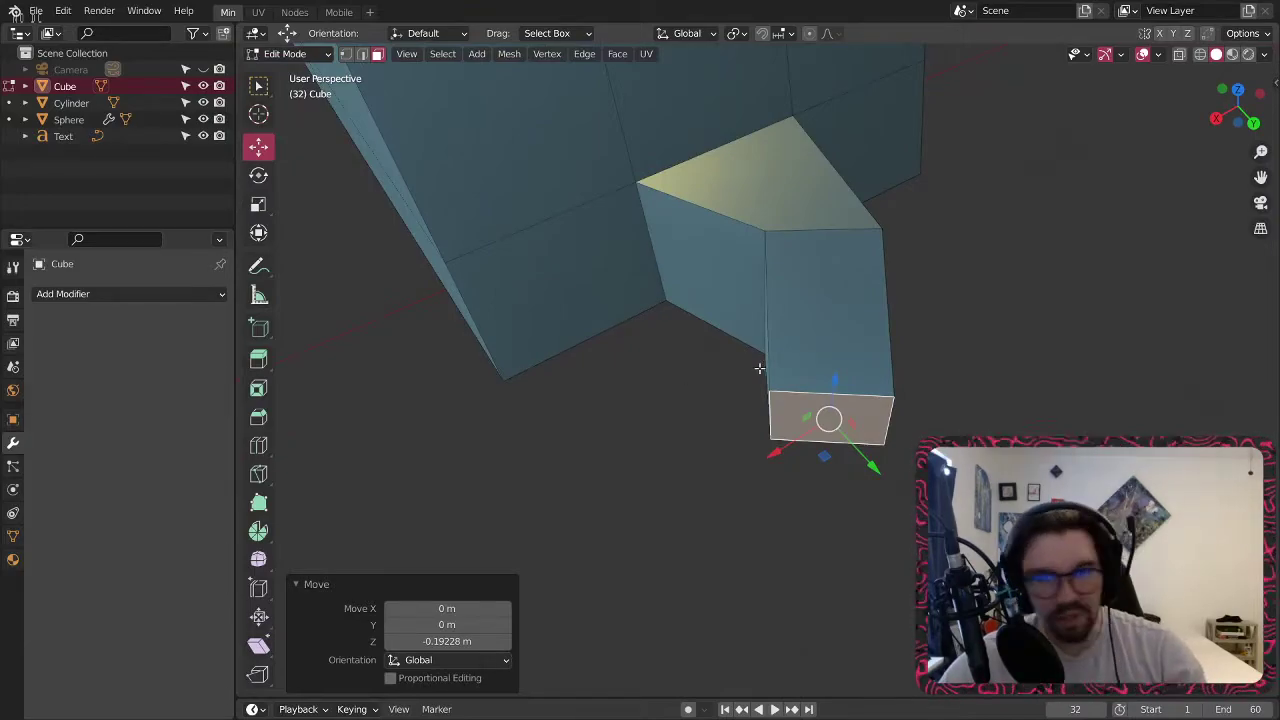
{"action": "left_click", "coordinate": [261, 175]}
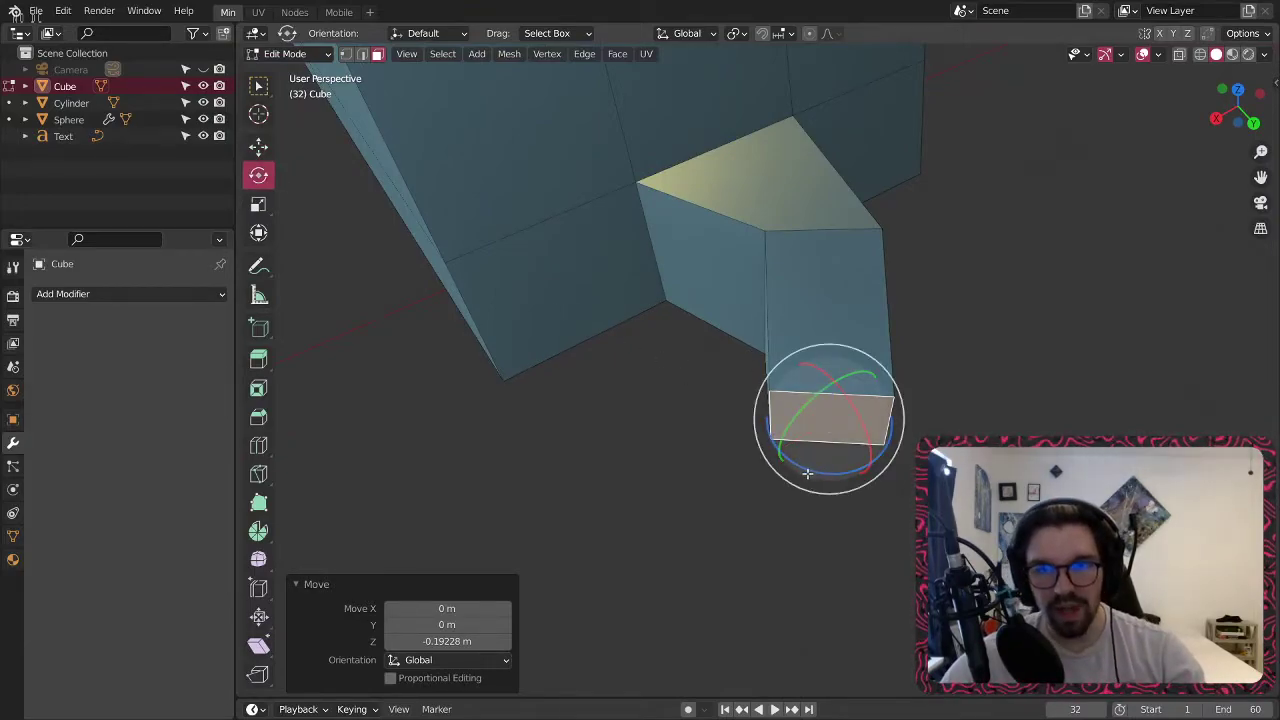
{"action": "left_click_drag", "start_coordinate": [806, 473], "coordinate": [822, 500]}
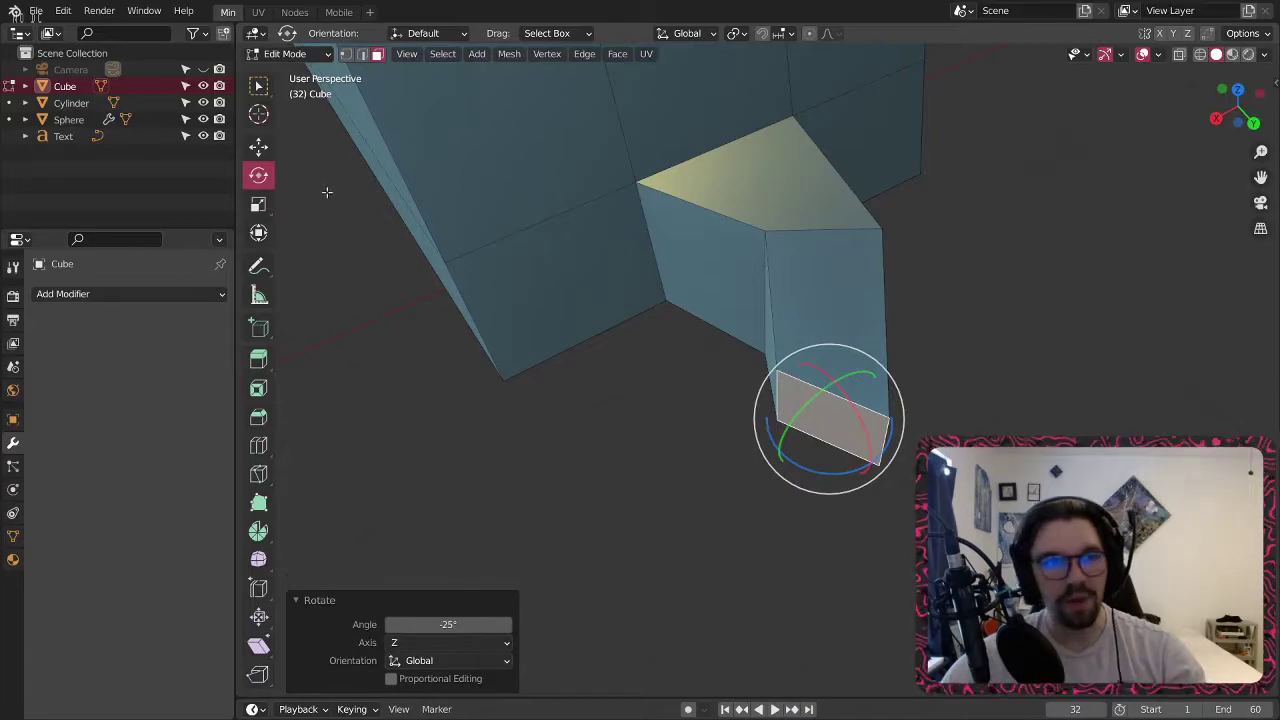
Move the tail's end face about 0.011 m along X and -0.19 m along Y, and extrude it 0.317 m along its normal.
{"action": "left_click", "coordinate": [258, 147]}
{"action": "middle_click_drag", "start_coordinate": [275, 150], "coordinate": [340, 230]}
{"action": "left_click_drag", "start_coordinate": [860, 452], "coordinate": [797, 449]}
{"action": "middle_click_drag", "start_coordinate": [797, 449], "coordinate": [764, 398]}
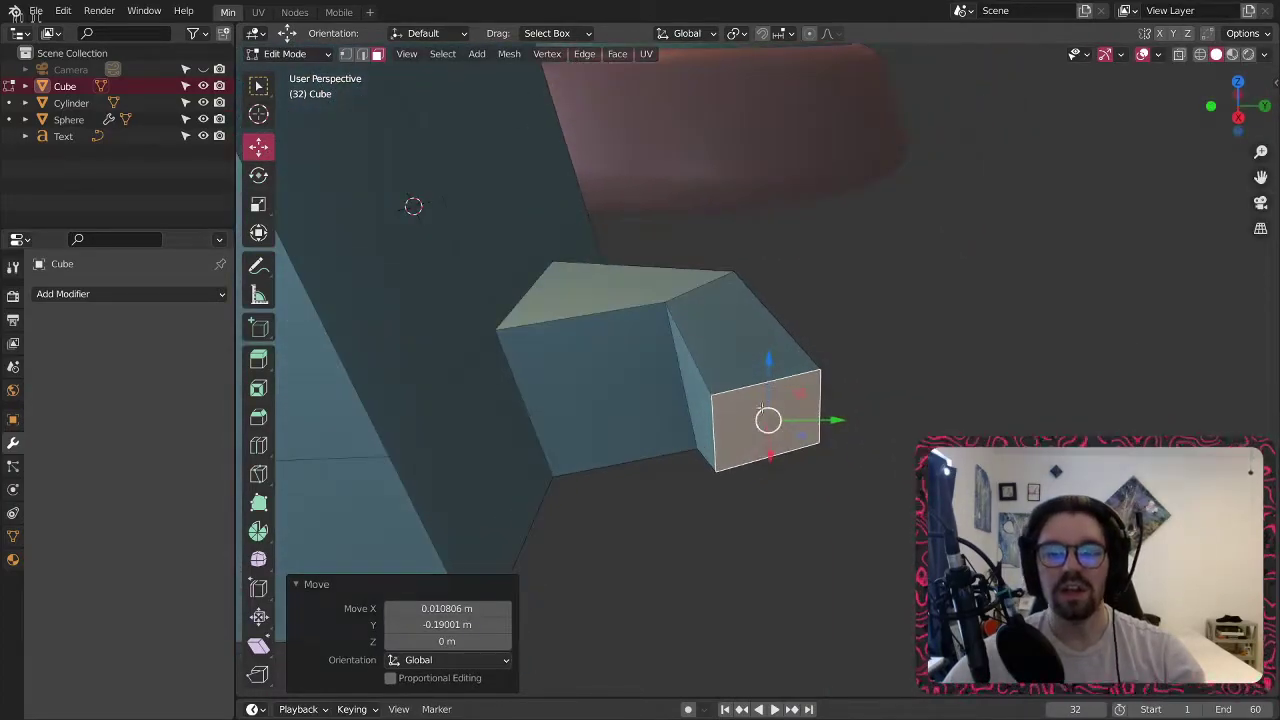
{"action": "right_click", "coordinate": [763, 412]}
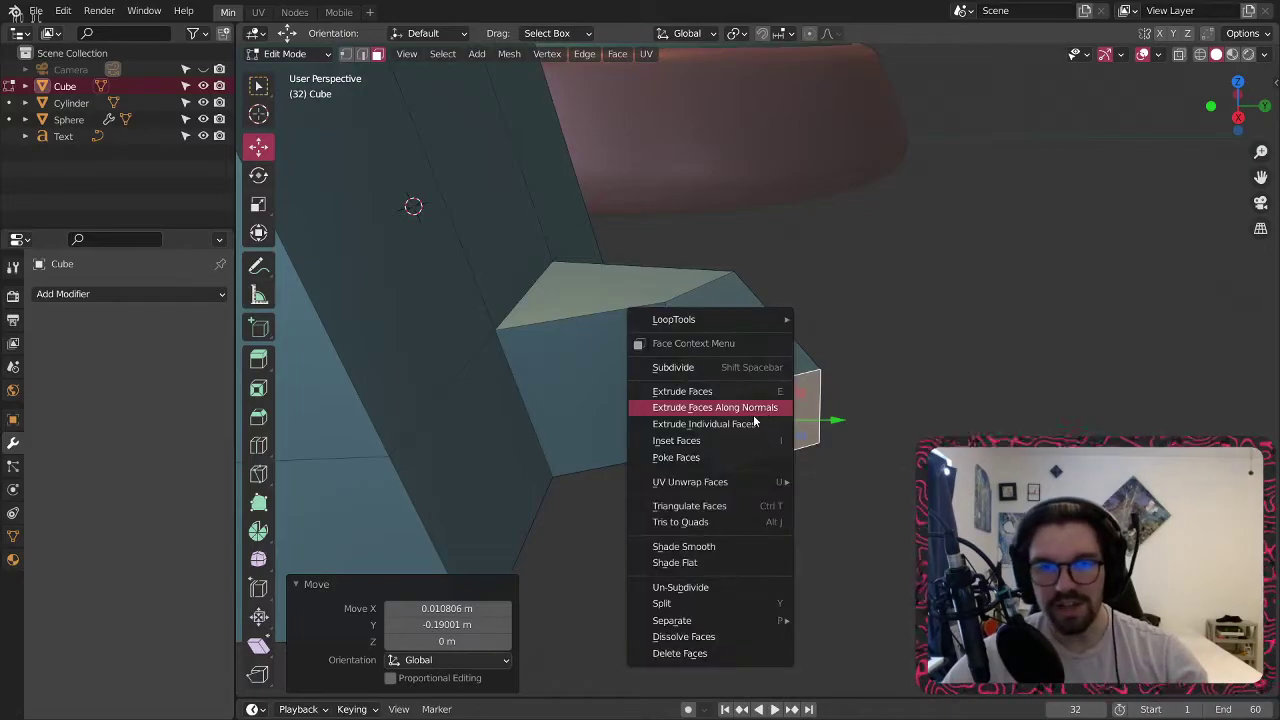
{"action": "left_click", "coordinate": [764, 416]}
{"action": "left_click", "coordinate": [812, 450]}
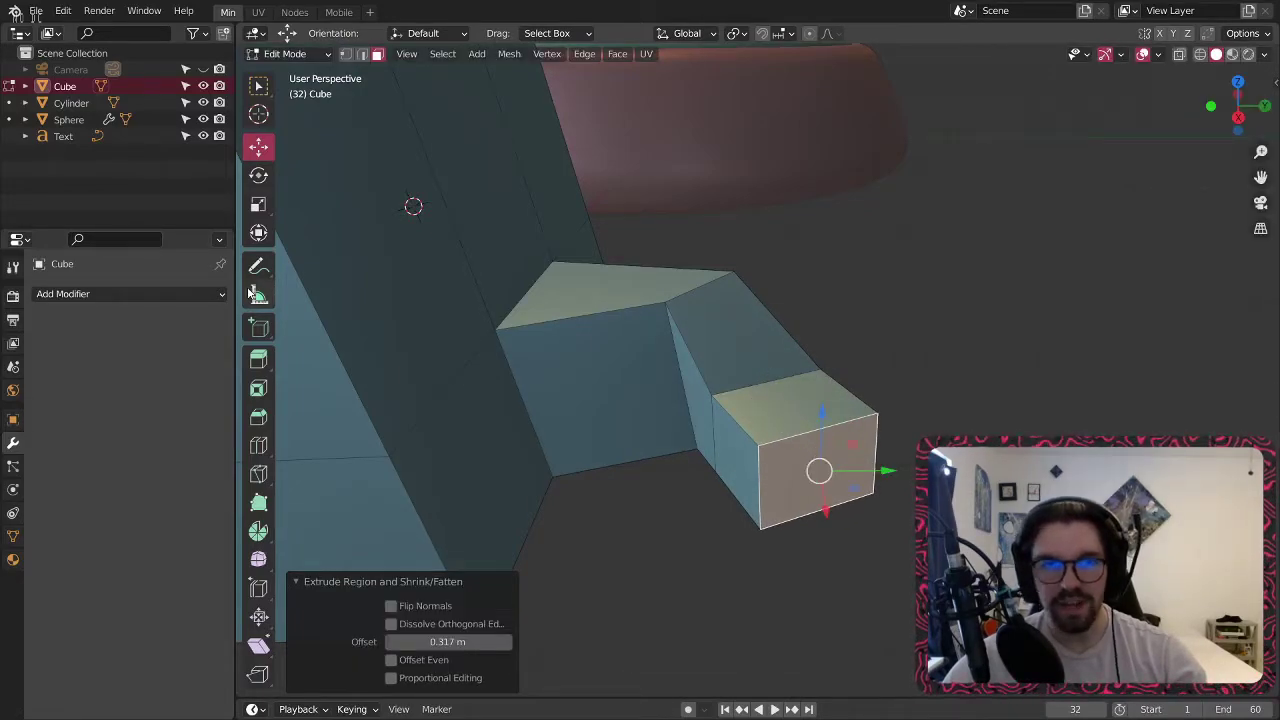
Rotate the tail's new end face -19.3° about Z and move it about 0.129 m along X and -0.212 m along Y.
{"action": "left_click", "coordinate": [259, 176]}
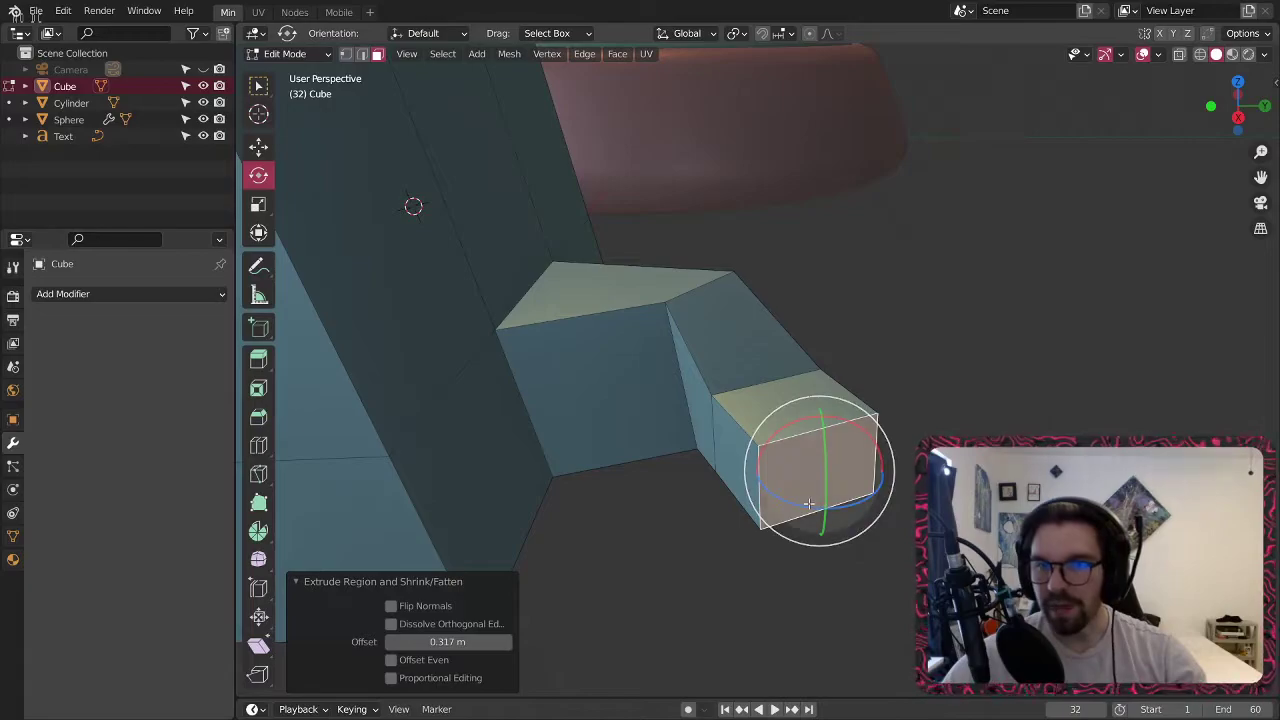
{"action": "left_click_drag", "start_coordinate": [794, 500], "coordinate": [782, 508]}
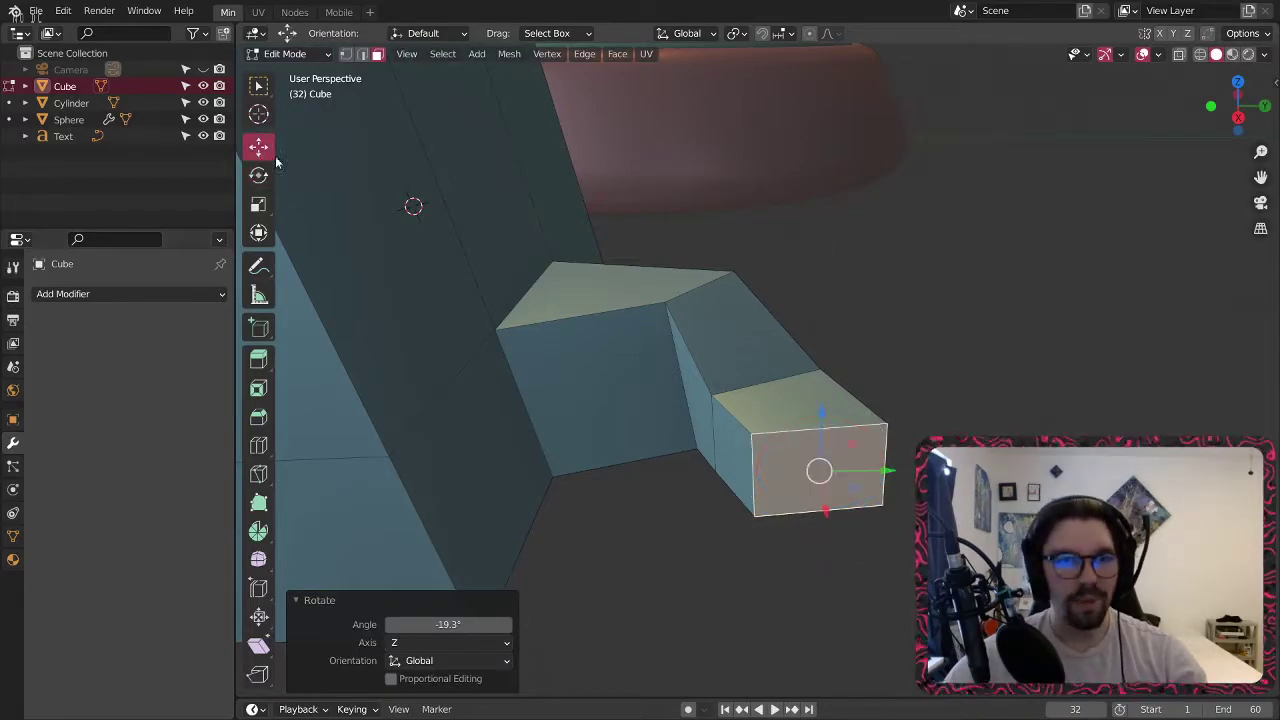
{"action": "left_click", "coordinate": [261, 154]}
{"action": "middle_click_drag", "start_coordinate": [797, 473], "coordinate": [795, 508]}
{"action": "left_click_drag", "start_coordinate": [851, 497], "coordinate": [770, 537]}
Narrow the tail's end face along Y and scale it uniformly to 0.467 to form a tapered tip.
{"action": "middle_click_drag", "start_coordinate": [832, 496], "coordinate": [790, 460]}
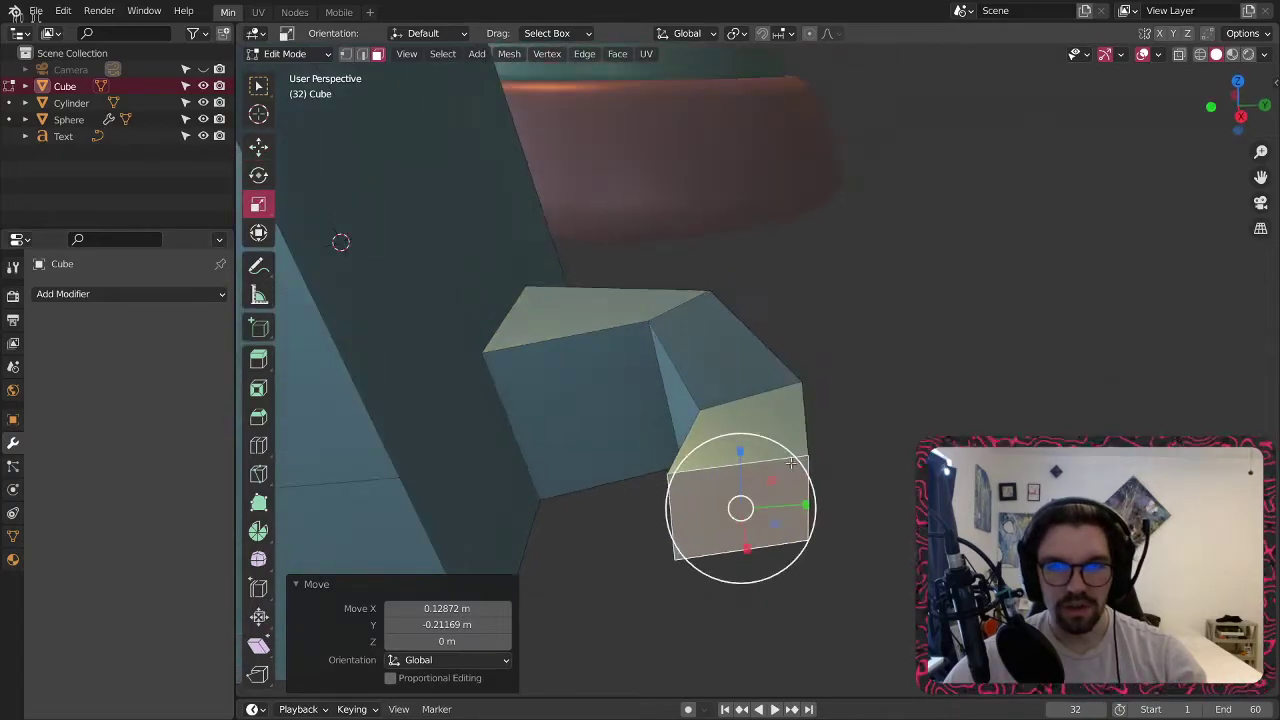
{"action": "left_click_drag", "start_coordinate": [805, 505], "coordinate": [745, 487]}
{"action": "key", "text": "s"}
{"action": "left_click", "coordinate": [741, 487]}
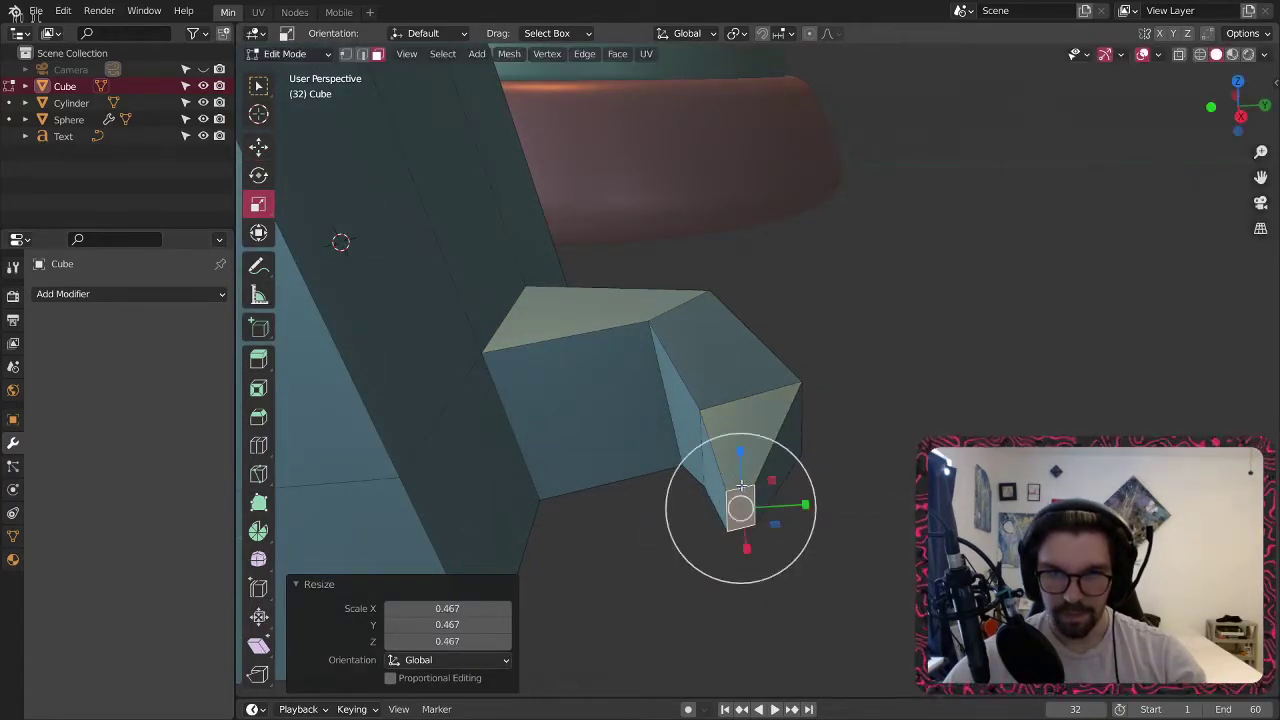
Lower the tail tip along Z in small moves, the last about -0.018 m, and clear the selection.
{"action": "left_click", "coordinate": [258, 146]}
{"action": "middle_click_drag", "start_coordinate": [665, 425], "coordinate": [701, 380]}
{"action": "left_click_drag", "start_coordinate": [774, 396], "coordinate": [776, 404]}
{"action": "middle_click_drag", "start_coordinate": [804, 448], "coordinate": [798, 394]}
{"action": "left_click_drag", "start_coordinate": [780, 391], "coordinate": [779, 418]}
{"action": "left_click", "coordinate": [773, 421]}
{"action": "left_click", "coordinate": [776, 456]}
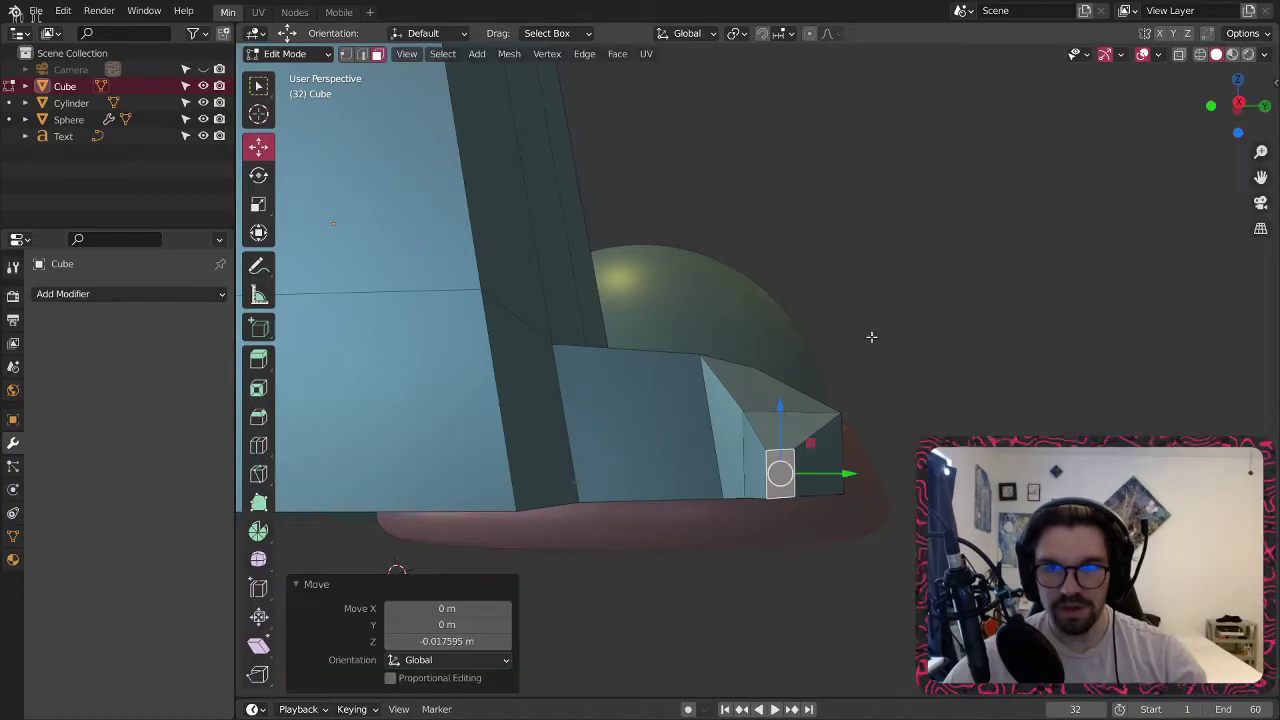
{"action": "left_click", "coordinate": [871, 338]}
Examine the tail and the body from the rear and the front.
{"action": "scroll", "coordinate": [869, 345], "scroll_direction": "down", "scroll_amount": 6}
{"action": "middle_click_drag", "start_coordinate": [866, 354], "coordinate": [732, 452]}
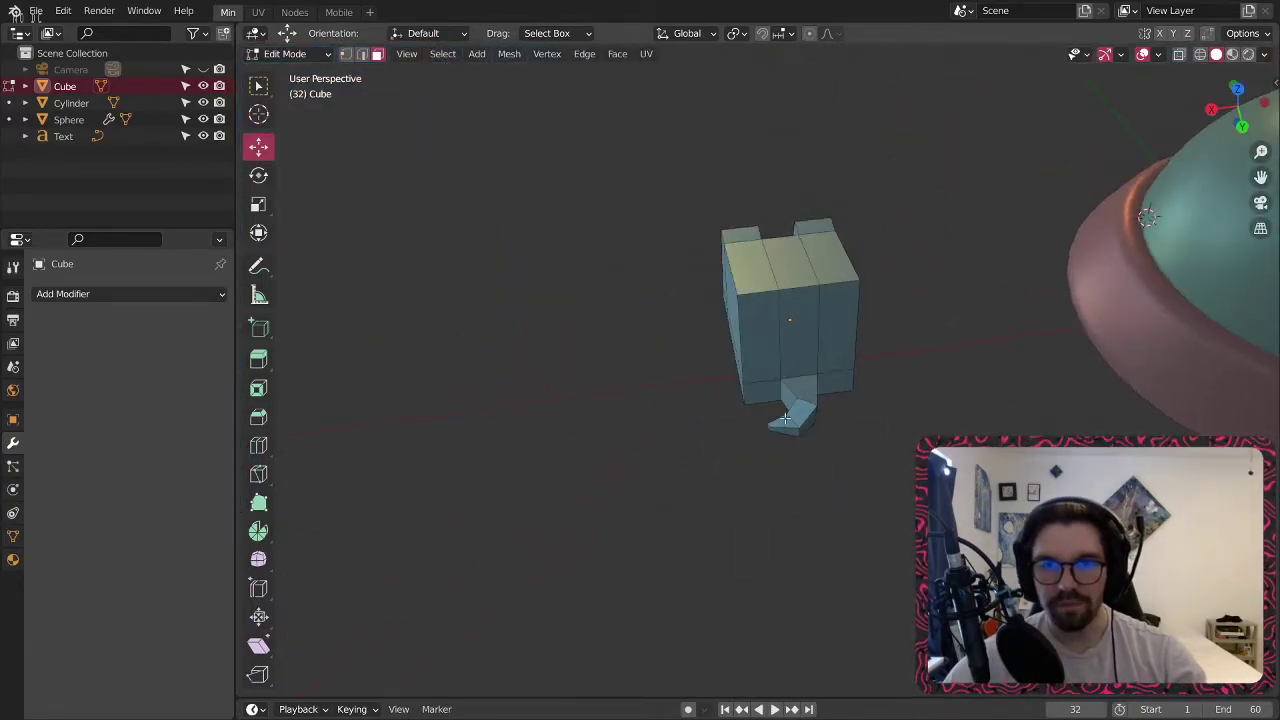
{"action": "scroll", "coordinate": [840, 400], "scroll_direction": "up", "scroll_amount": 4}
{"action": "middle_click_drag", "start_coordinate": [840, 400], "coordinate": [934, 354]}
{"action": "scroll", "coordinate": [934, 354], "scroll_direction": "down", "scroll_amount": 4}
{"action": "middle_click_drag", "start_coordinate": [750, 360], "coordinate": [866, 346]}
{"action": "middle_click_drag", "start_coordinate": [682, 354], "coordinate": [733, 350]}
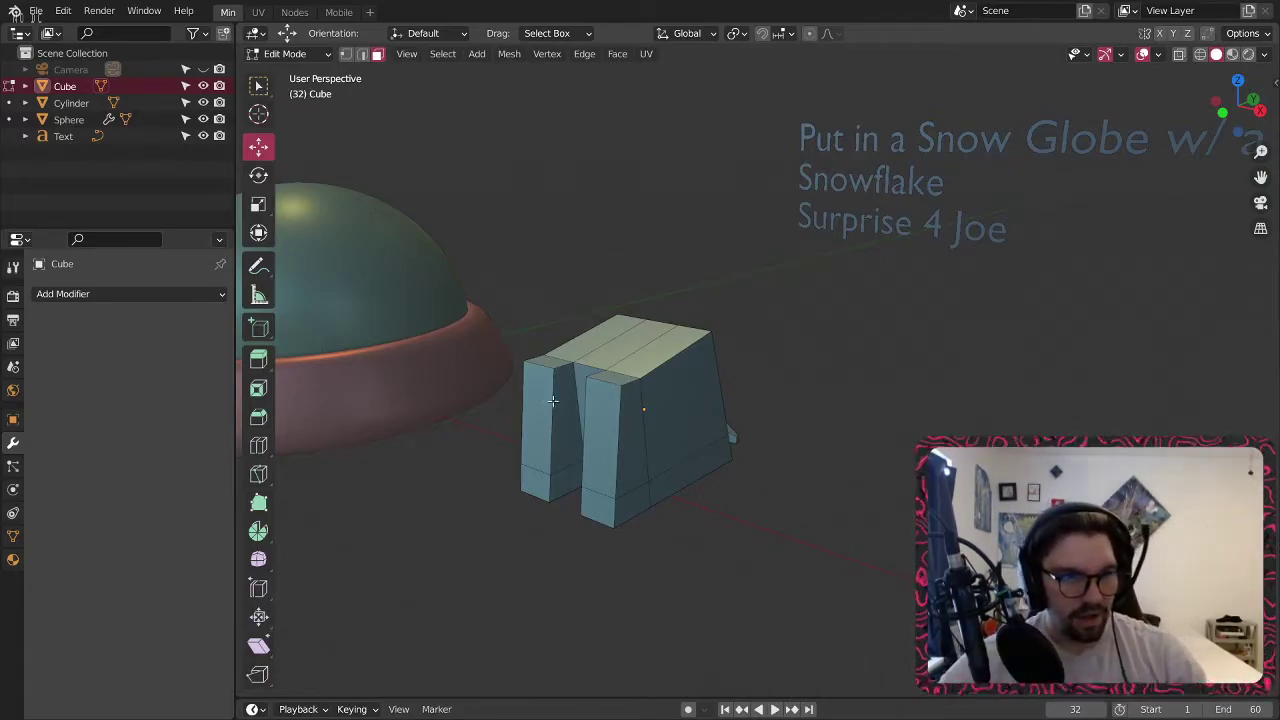
Try to extrude the lower faces on both sides of the body outward 0.426 m along their normals.
{"action": "scroll", "coordinate": [548, 399], "scroll_direction": "up", "scroll_amount": 2}
{"action": "middle_click_drag", "start_coordinate": [742, 497], "coordinate": [613, 437]}
{"action": "left_click", "coordinate": [743, 452]}
{"action": "right_click", "coordinate": [613, 437]}
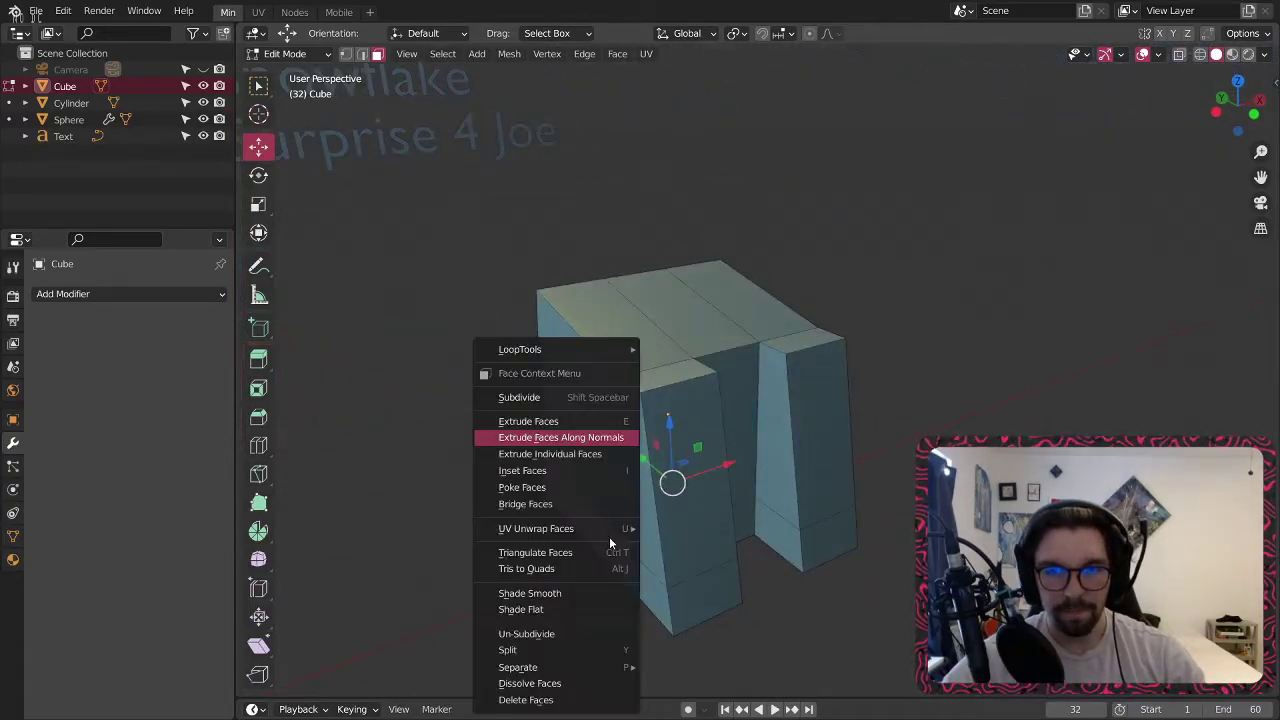
{"action": "left_click", "coordinate": [613, 437]}
{"action": "left_click", "coordinate": [610, 425]}
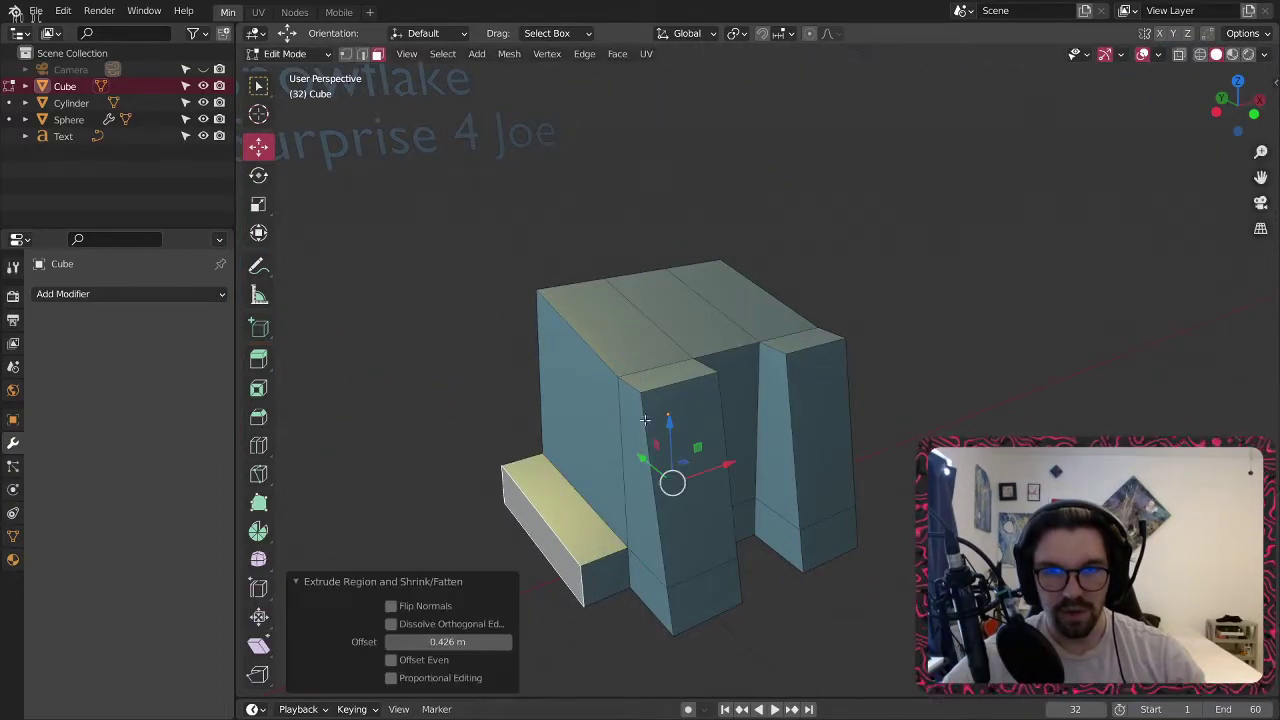
{"action": "middle_click_drag", "start_coordinate": [612, 430], "coordinate": [688, 460]}
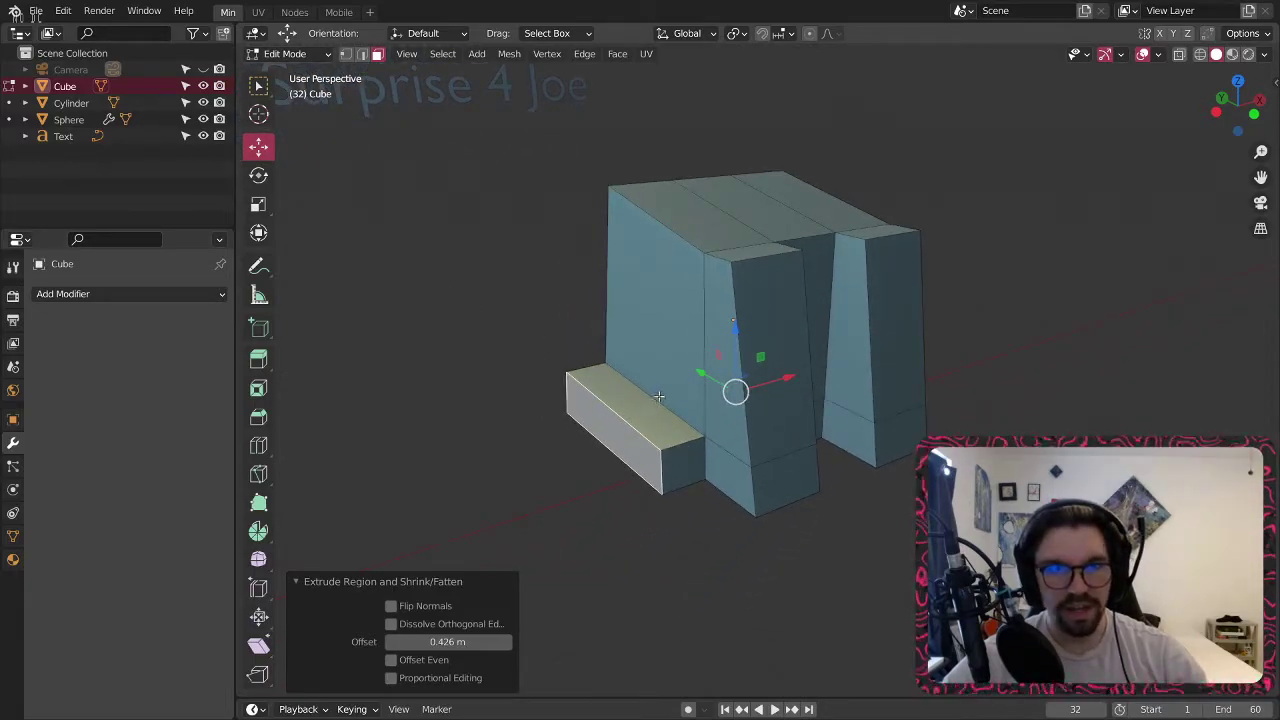
{"action": "key", "text": "ctrl+z"}
Extrude the lower faces on both sides of the body outward along their normals into narrow side blocks.
{"action": "right_click", "coordinate": [681, 429]}
{"action": "left_click", "coordinate": [681, 429]}
{"action": "left_click", "coordinate": [706, 408]}
{"action": "middle_click_drag", "start_coordinate": [603, 311], "coordinate": [757, 430]}
Try to merge the upper rear corner vertices of one side block and the body at their center.
{"action": "key", "text": "1"}
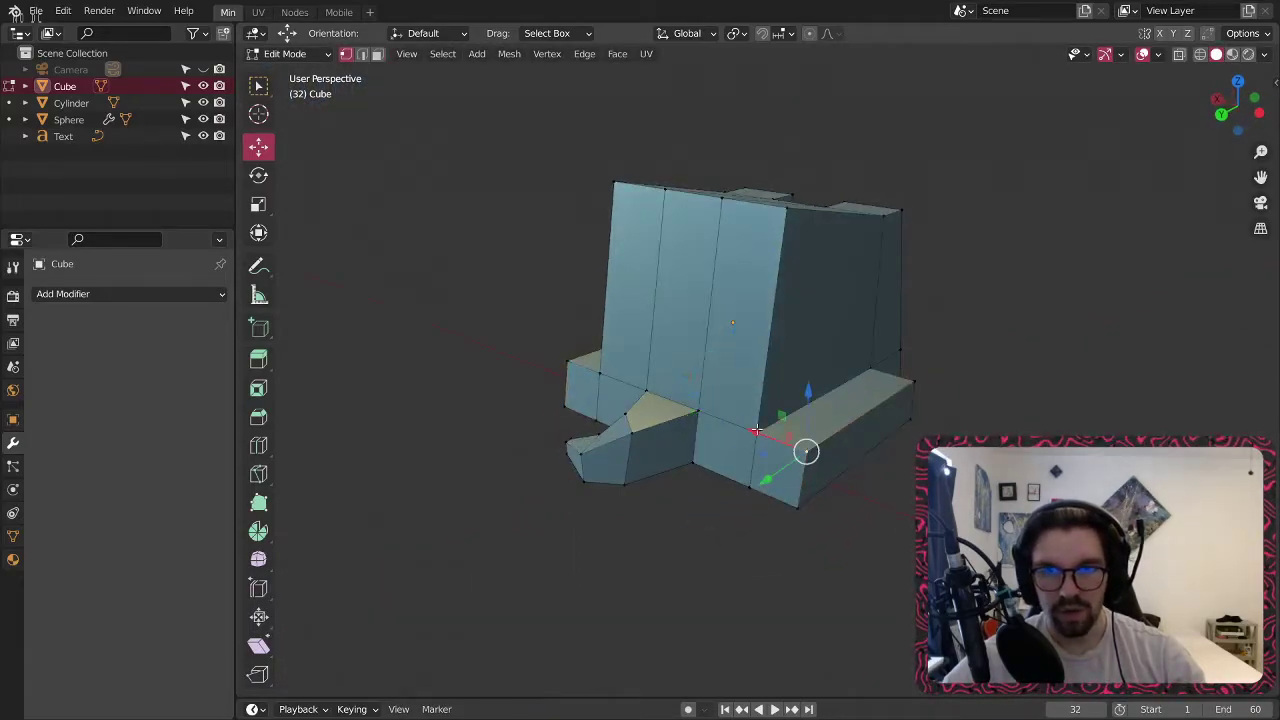
{"action": "right_click", "coordinate": [757, 430]}
{"action": "mouse_move", "coordinate": [739, 634]}
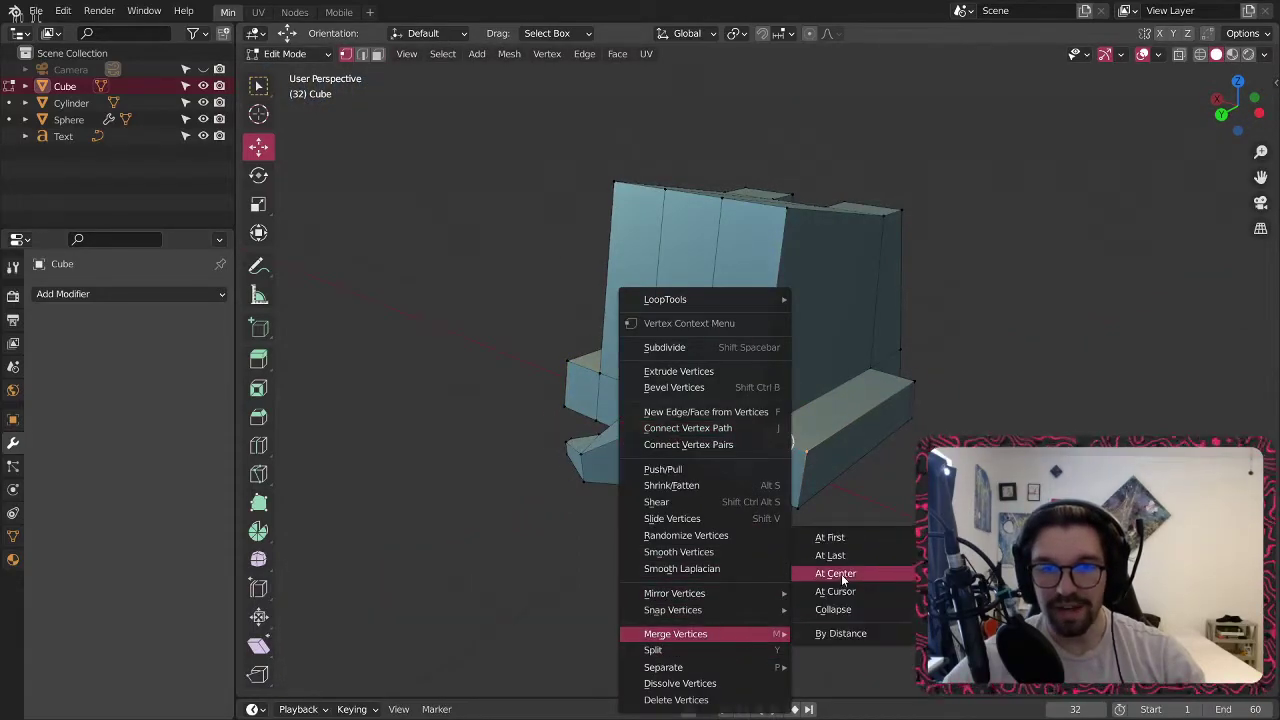
{"action": "left_click", "coordinate": [840, 575]}
{"action": "key", "text": "ctrl+z"}
Merge the outer rear corner vertex of that side block into the body's corner vertex.
{"action": "right_click", "coordinate": [750, 484]}
{"action": "mouse_move", "coordinate": [750, 484]}
{"action": "left_click", "coordinate": [807, 504]}
{"action": "middle_click_drag", "start_coordinate": [752, 478], "coordinate": [850, 474]}
Merge the upper and lower outer rear corner vertices of the opposite side block into the body's corner vertices.
{"action": "left_click", "coordinate": [430, 470]}
{"action": "left_click", "coordinate": [505, 463], "text": "shift"}
{"action": "right_click", "coordinate": [505, 463]}
{"action": "mouse_move", "coordinate": [505, 463]}
{"action": "left_click", "coordinate": [565, 482]}
{"action": "middle_click_drag", "start_coordinate": [565, 482], "coordinate": [629, 444], "text": "shift"}
{"action": "left_click", "coordinate": [519, 485]}
{"action": "left_click", "coordinate": [582, 475], "text": "shift"}
{"action": "right_click", "coordinate": [583, 474]}
{"action": "mouse_move", "coordinate": [586, 474]}
{"action": "left_click", "coordinate": [660, 490]}
Add a single loop cut through the tapered side block with a slide factor of 0.
{"action": "middle_click_drag", "start_coordinate": [660, 490], "coordinate": [681, 454]}
{"action": "scroll", "coordinate": [724, 434], "scroll_direction": "up", "scroll_amount": 4}
{"action": "scroll", "coordinate": [663, 385], "scroll_direction": "down", "scroll_amount": 3}
{"action": "scroll", "coordinate": [659, 392], "scroll_direction": "up", "scroll_amount": 2}
{"action": "left_click", "coordinate": [264, 444]}
{"action": "left_click", "coordinate": [681, 444]}
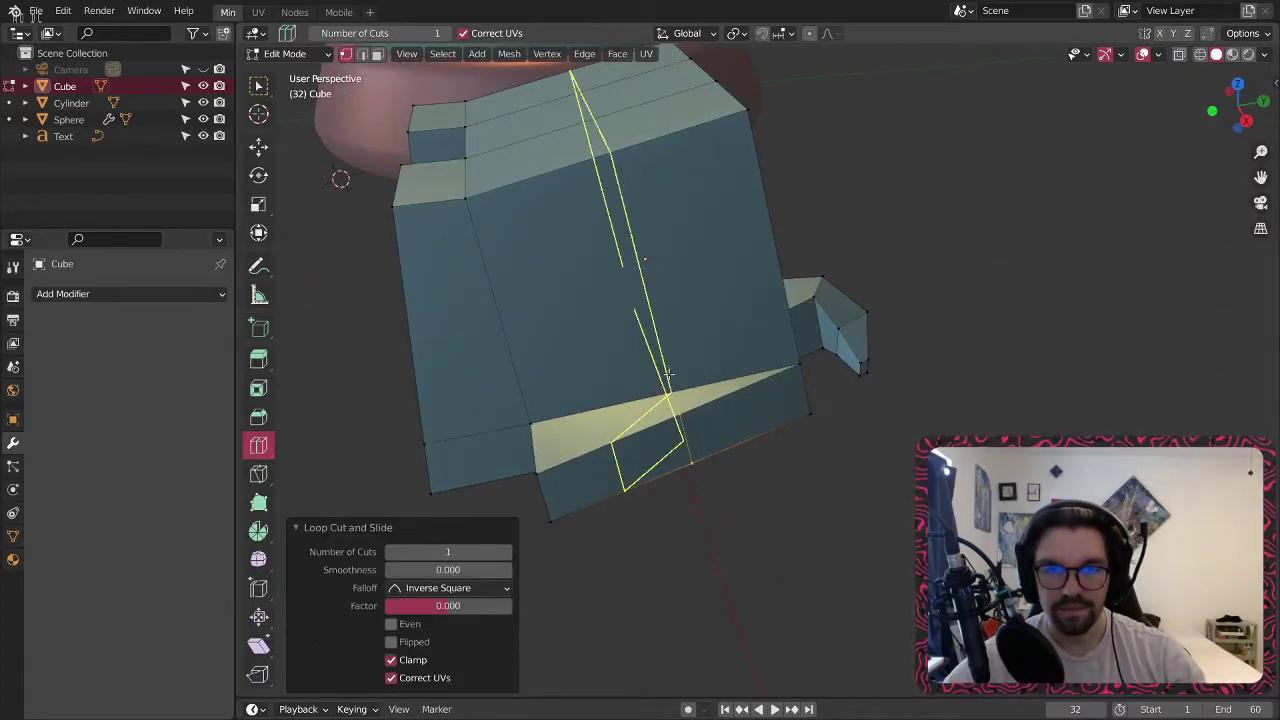
Add a loop cut around the body midway between the front legs and the tail.
{"action": "middle_click_drag", "start_coordinate": [660, 354], "coordinate": [925, 325]}
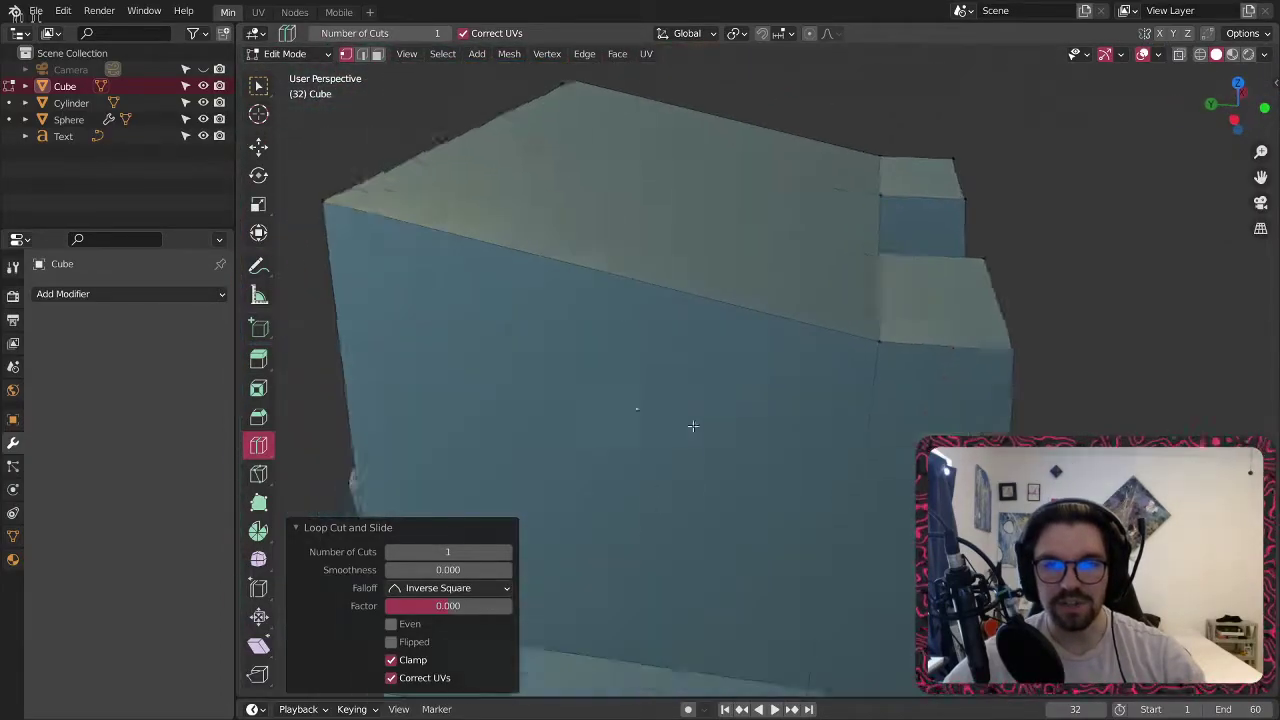
{"action": "middle_click_drag", "start_coordinate": [677, 457], "coordinate": [746, 374], "text": "shift"}
{"action": "scroll", "coordinate": [755, 281], "scroll_direction": "down", "scroll_amount": 4}
{"action": "middle_click_drag", "start_coordinate": [755, 281], "coordinate": [710, 175]}
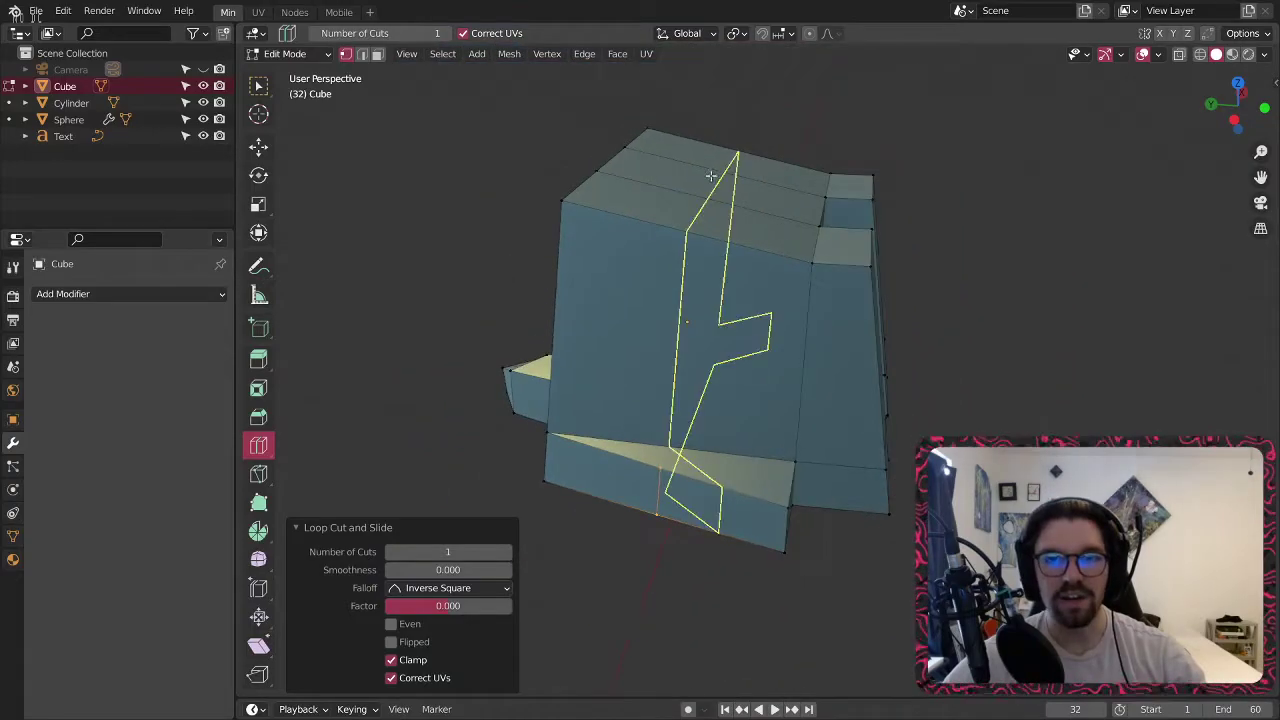
{"action": "left_click_drag", "start_coordinate": [720, 203], "coordinate": [724, 205]}
{"action": "middle_click_drag", "start_coordinate": [724, 205], "coordinate": [741, 488]}
{"action": "middle_click_drag", "start_coordinate": [731, 472], "coordinate": [750, 361]}
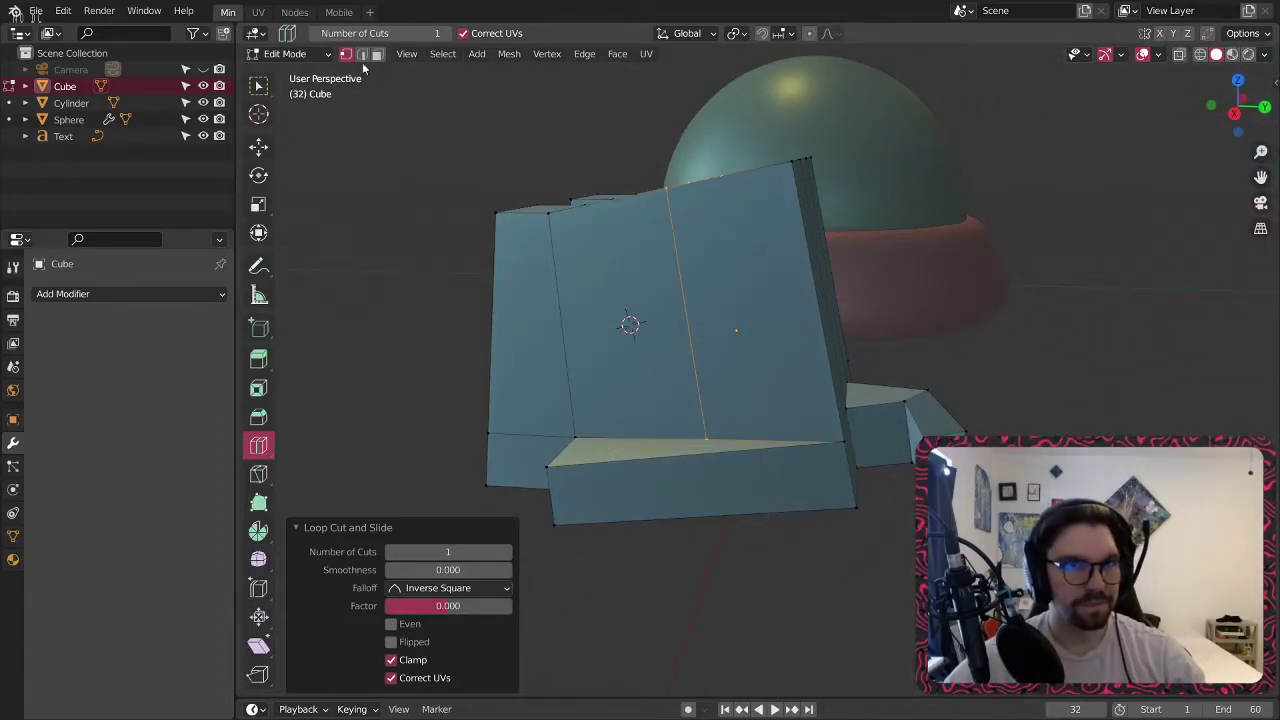
Subdivide the long outer upper and lower edges of both tapered side blocks at their middles.
{"action": "left_click", "coordinate": [262, 86]}
{"action": "left_click", "coordinate": [689, 456]}
{"action": "middle_click_drag", "start_coordinate": [689, 456], "coordinate": [554, 509]}
{"action": "key", "text": "shift+r"}
{"action": "left_click", "coordinate": [748, 499]}
{"action": "key", "text": "shift+r"}
{"action": "left_click", "coordinate": [555, 556]}
{"action": "middle_click_drag", "start_coordinate": [555, 556], "coordinate": [324, 158]}
{"action": "middle_click_drag", "start_coordinate": [615, 491], "coordinate": [600, 494]}
Connect the new middle vertices of each side block to each other and to the body's middle loop.
{"action": "left_click", "coordinate": [560, 465], "text": "shift"}
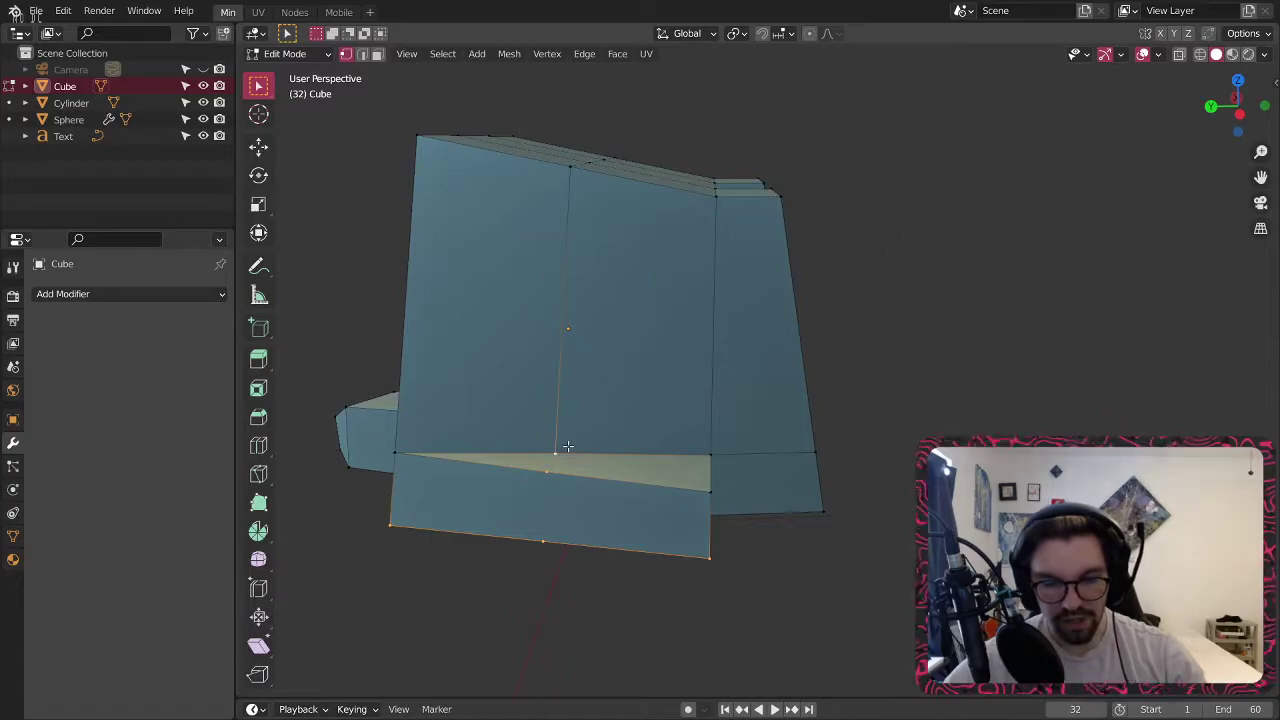
{"action": "key", "text": "j"}
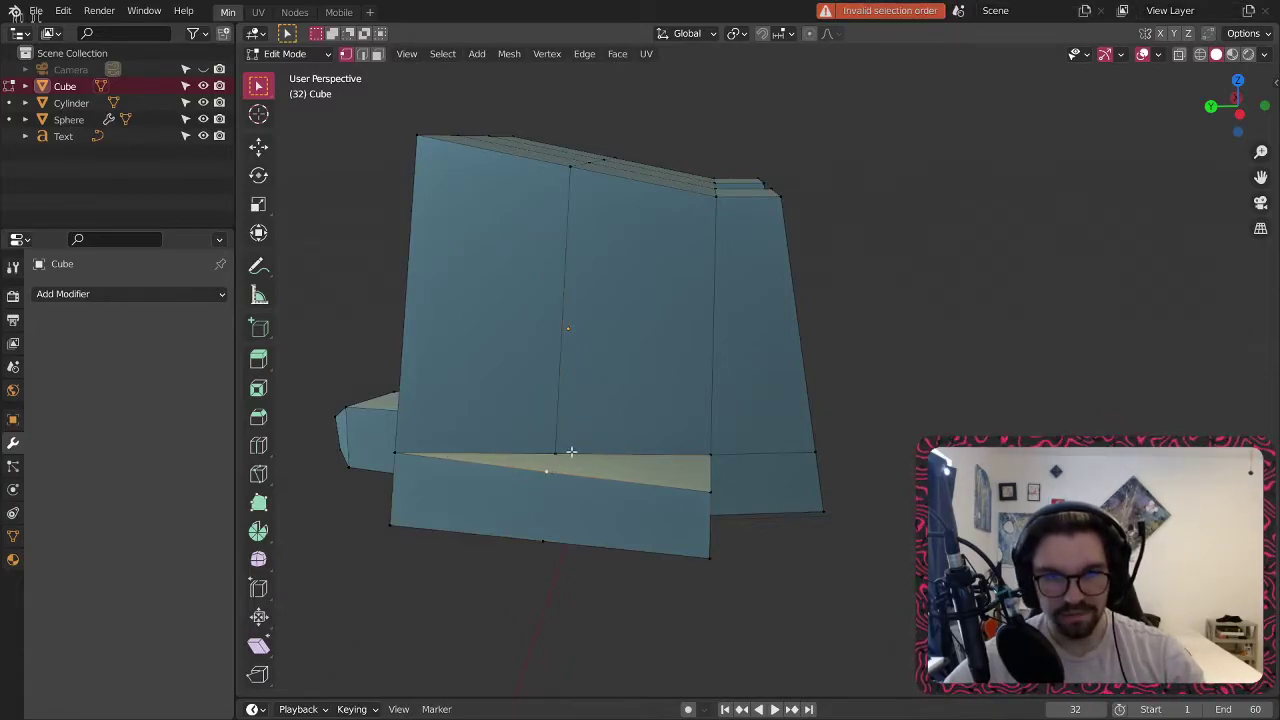
{"action": "middle_click_drag", "start_coordinate": [575, 509], "coordinate": [549, 497]}
{"action": "middle_click_drag", "start_coordinate": [569, 548], "coordinate": [661, 340]}
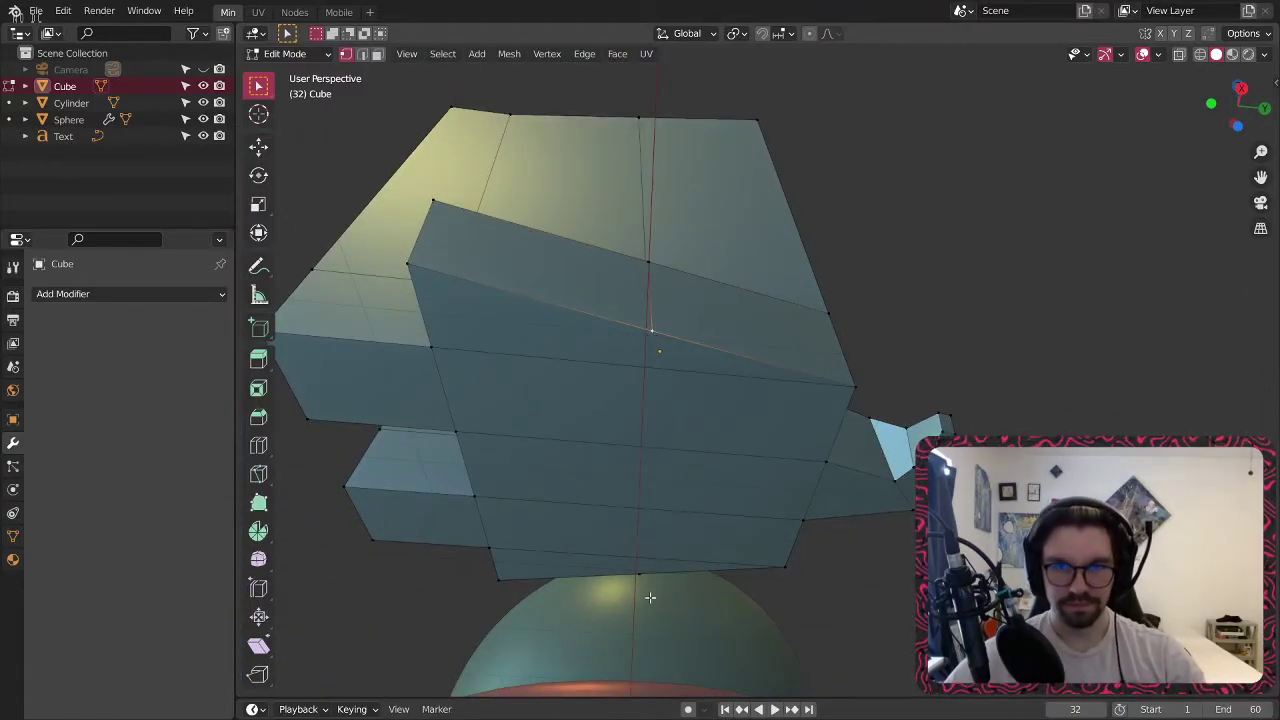
{"action": "middle_click_drag", "start_coordinate": [726, 536], "coordinate": [358, 161]}
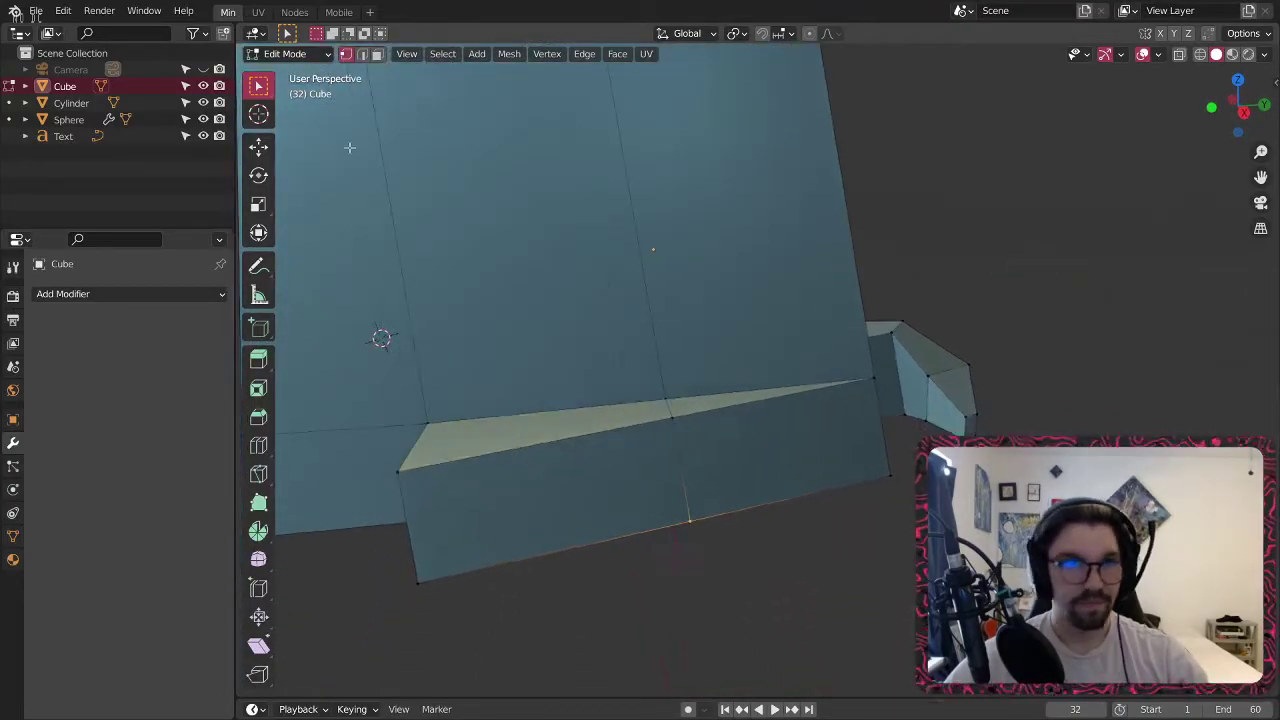
Scale the middle vertical edges of both side blocks outward along the X axis to widen the haunches.
{"action": "left_click", "coordinate": [722, 460]}
{"action": "scroll", "coordinate": [722, 460], "scroll_direction": "down", "scroll_amount": 7}
{"action": "middle_click_drag", "start_coordinate": [663, 440], "coordinate": [885, 400]}
{"action": "middle_click_drag", "start_coordinate": [634, 457], "coordinate": [419, 351]}
{"action": "left_click", "coordinate": [258, 204]}
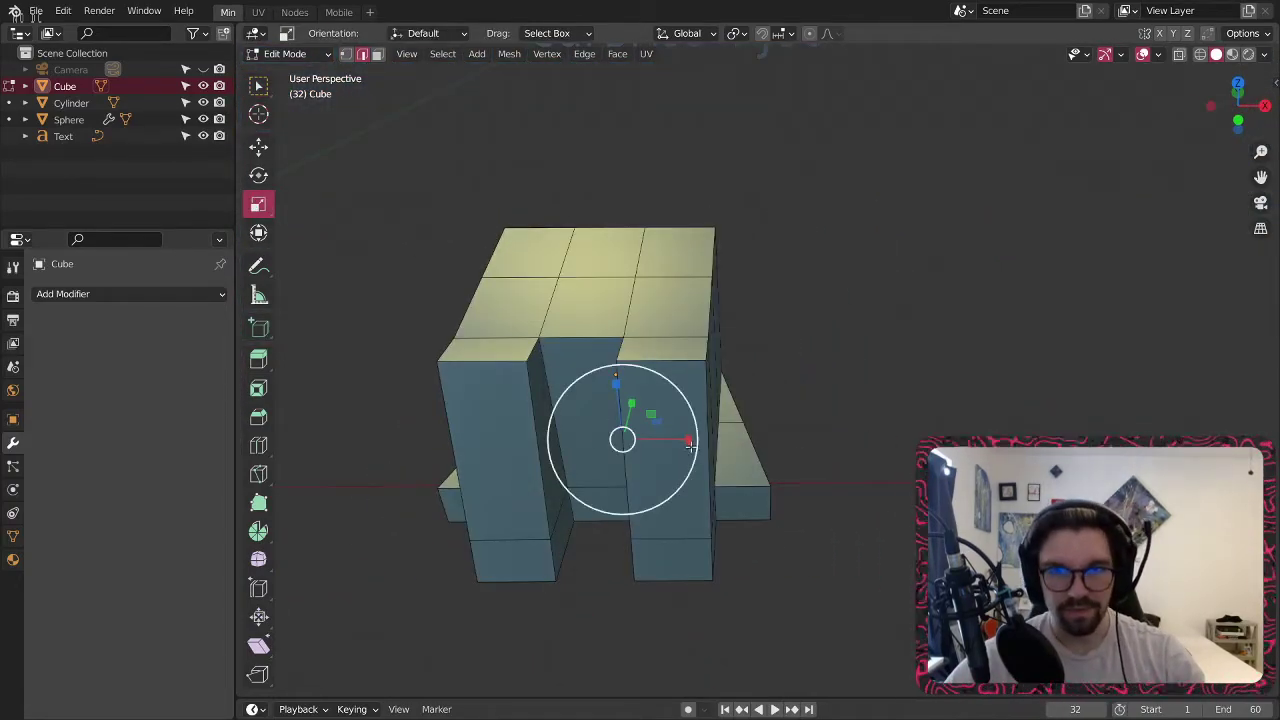
{"action": "left_click_drag", "start_coordinate": [688, 440], "coordinate": [700, 442]}
Inspect the widened haunches in Object Mode and return to Edit Mode.
{"action": "middle_click_drag", "start_coordinate": [700, 442], "coordinate": [480, 420]}
{"action": "left_click", "coordinate": [285, 53]}
{"action": "left_click", "coordinate": [293, 73]}
{"action": "middle_click_drag", "start_coordinate": [937, 365], "coordinate": [885, 390], "text": "shift"}
{"action": "left_click", "coordinate": [907, 290]}
{"action": "middle_click_drag", "start_coordinate": [772, 362], "coordinate": [653, 349], "text": "shift"}
{"action": "left_click", "coordinate": [290, 53]}
{"action": "left_click", "coordinate": [300, 89]}
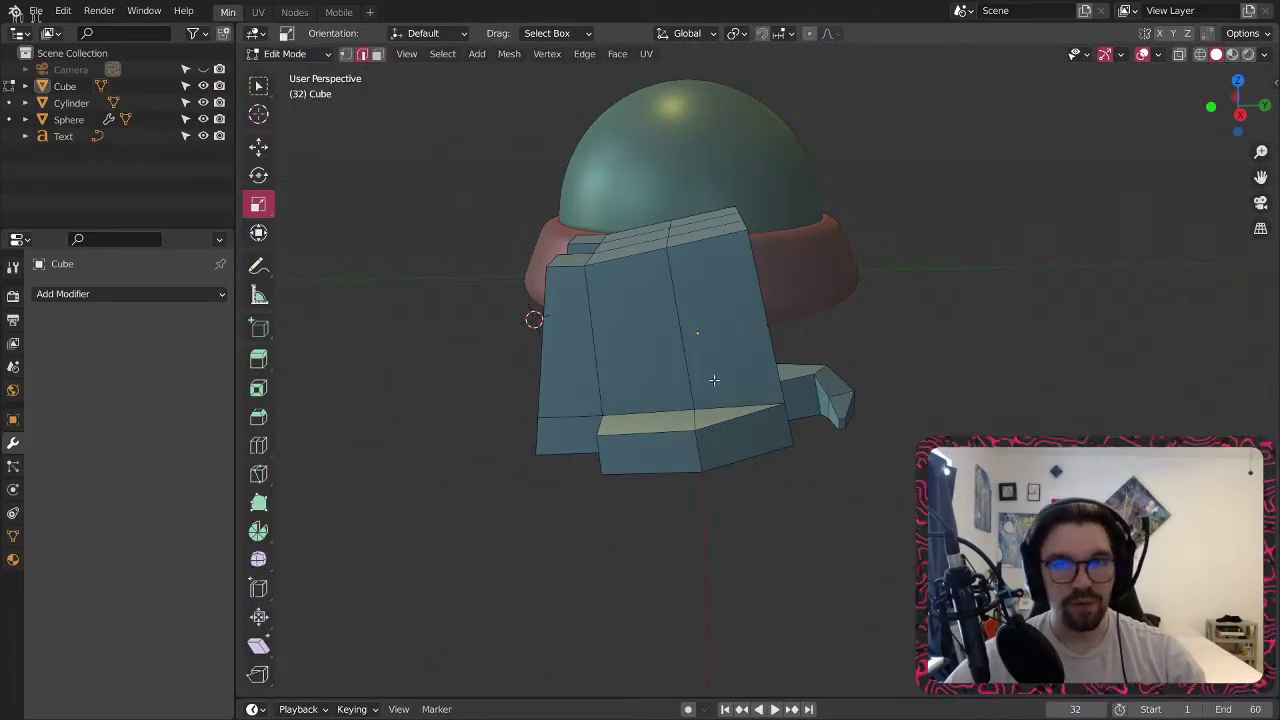
Try to move the body's lower middle vertex above the haunch.
{"action": "scroll", "coordinate": [669, 455], "scroll_direction": "up", "scroll_amount": 3}
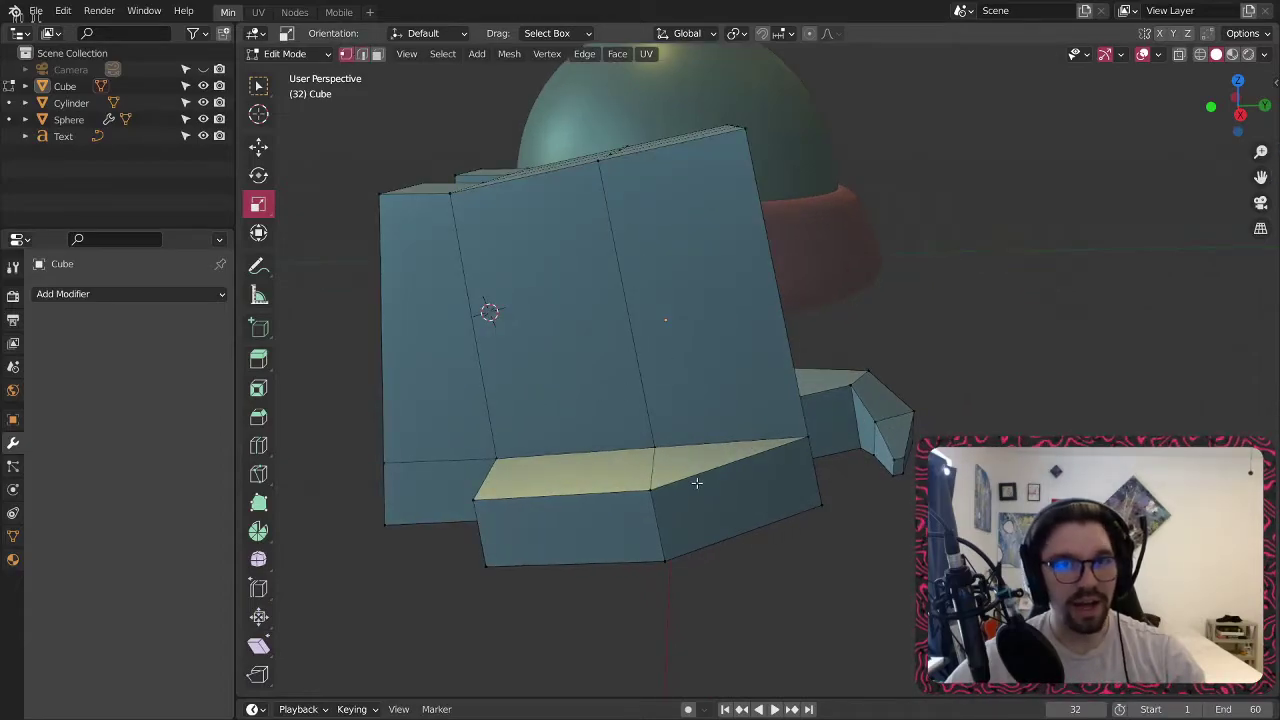
{"action": "middle_click_drag", "start_coordinate": [697, 452], "coordinate": [650, 503]}
{"action": "left_click", "coordinate": [258, 146]}
{"action": "left_click_drag", "start_coordinate": [693, 369], "coordinate": [730, 304]}
{"action": "key", "text": "ctrl+z"}
Add a loop cut around the body and haunches just ahead of the middle loop with a slide factor of 0.534.
{"action": "middle_click_drag", "start_coordinate": [720, 455], "coordinate": [674, 397], "text": "shift"}
{"action": "middle_click_drag", "start_coordinate": [670, 456], "coordinate": [696, 428]}
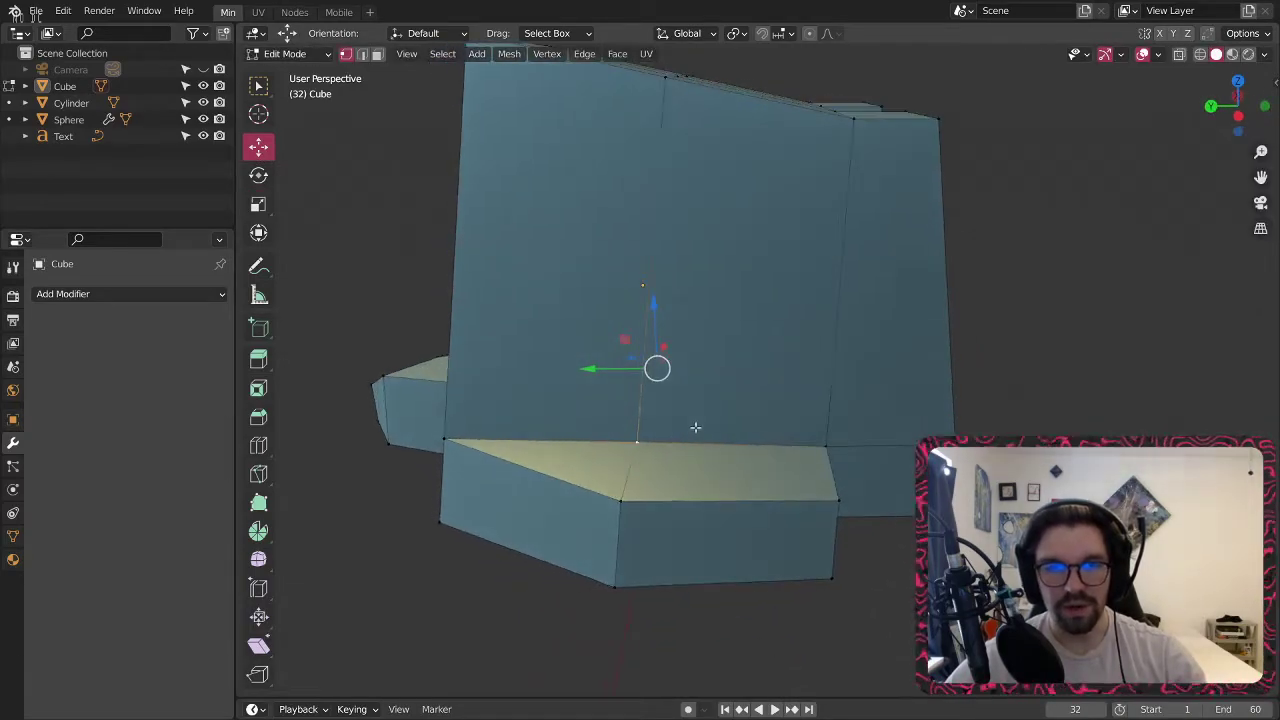
{"action": "left_click", "coordinate": [258, 446]}
{"action": "left_click_drag", "start_coordinate": [714, 508], "coordinate": [672, 500]}
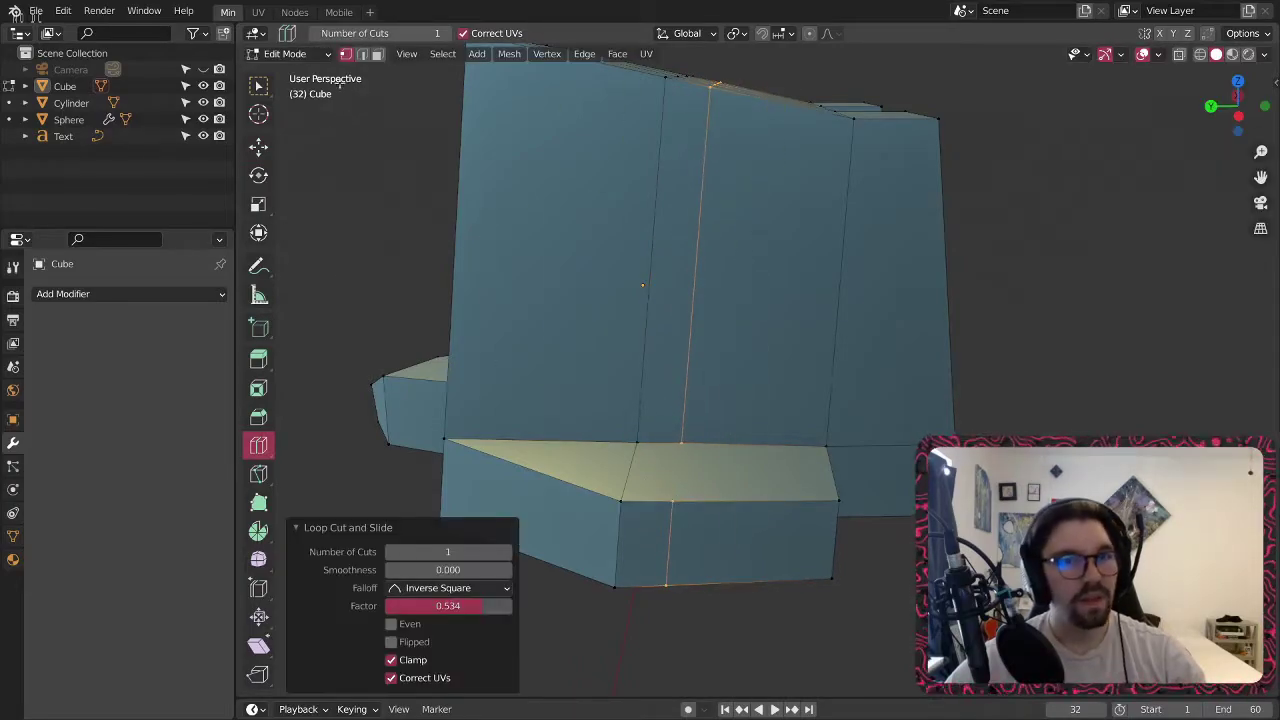
Raise the body's rear middle-loop vertices above both haunches along Z and shift them toward the tail along Y.
{"action": "left_click", "coordinate": [258, 86]}
{"action": "left_click", "coordinate": [826, 394]}
{"action": "middle_click_drag", "start_coordinate": [826, 394], "coordinate": [514, 369]}
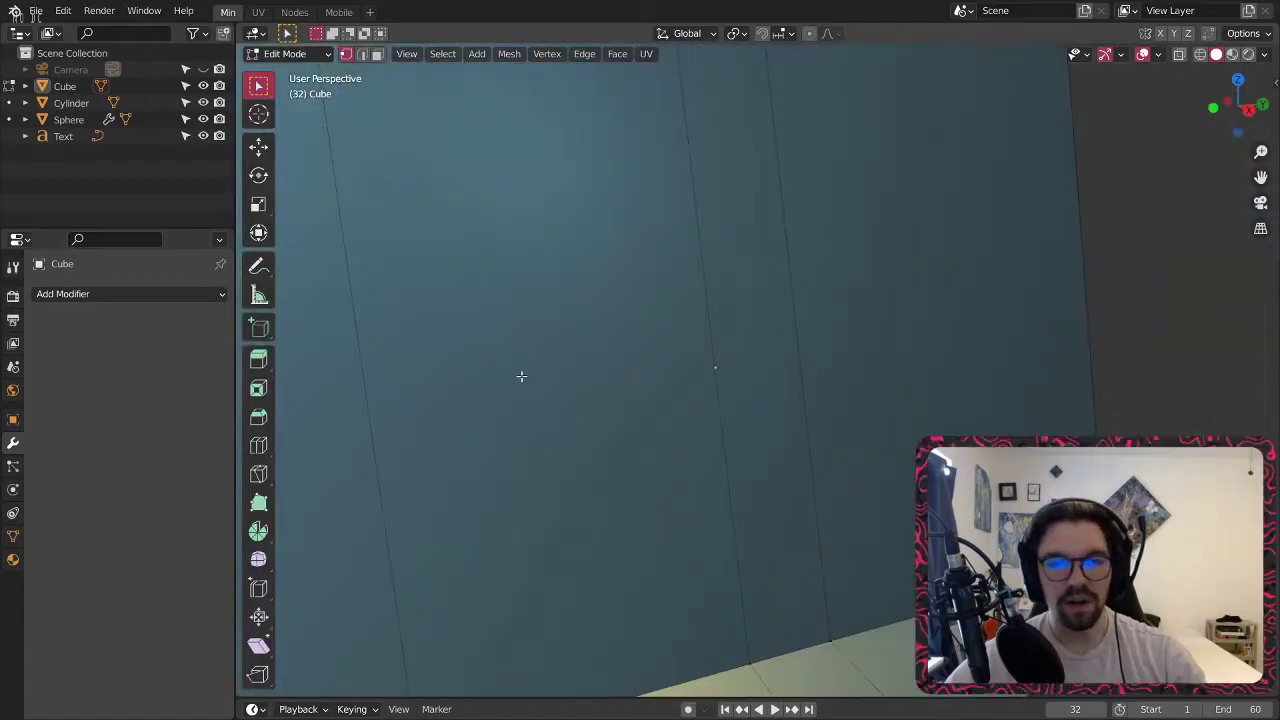
{"action": "scroll", "coordinate": [776, 564], "scroll_direction": "down", "scroll_amount": 2}
{"action": "middle_click_drag", "start_coordinate": [865, 592], "coordinate": [470, 394]}
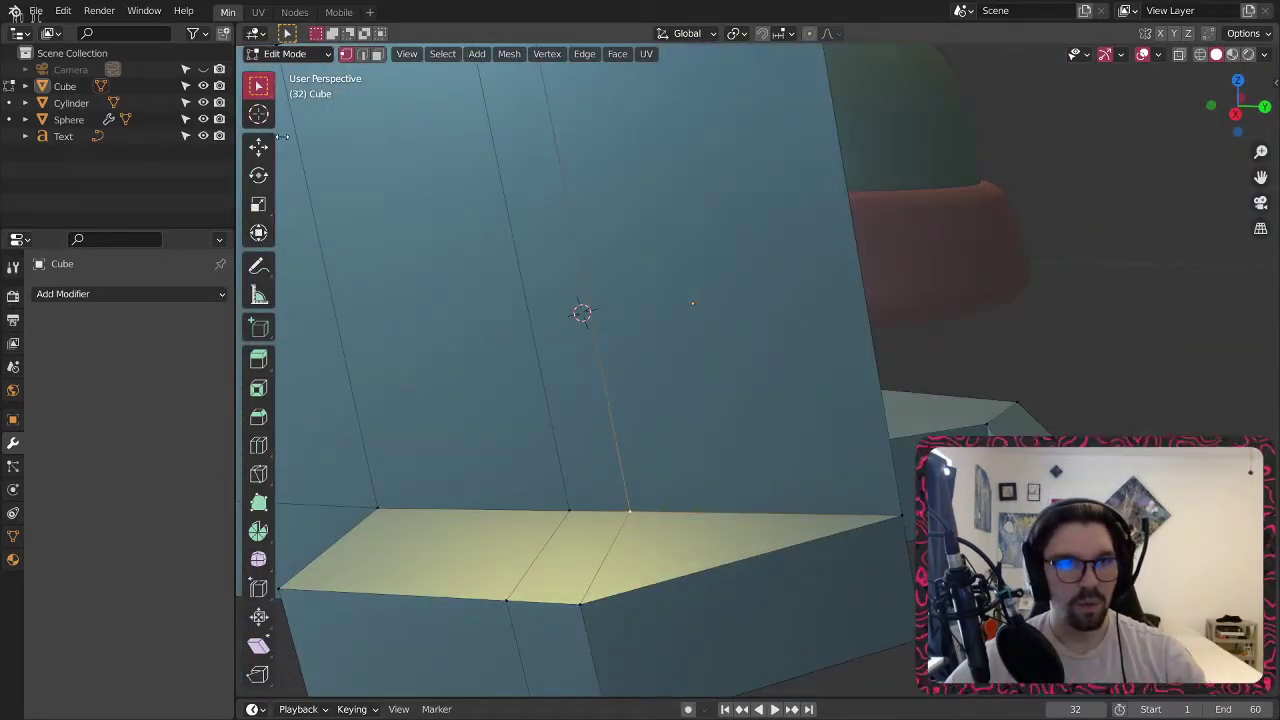
{"action": "left_click", "coordinate": [262, 146]}
{"action": "scroll", "coordinate": [600, 322], "scroll_direction": "down", "scroll_amount": 4}
{"action": "left_click_drag", "start_coordinate": [651, 323], "coordinate": [653, 250]}
{"action": "left_click_drag", "start_coordinate": [709, 318], "coordinate": [767, 331]}
{"action": "middle_click_drag", "start_coordinate": [598, 338], "coordinate": [600, 410]}
Compare the peaked haunch shape in Object Mode and return to Edit Mode.
{"action": "left_click", "coordinate": [285, 53]}
{"action": "left_click", "coordinate": [295, 70]}
{"action": "middle_click_drag", "start_coordinate": [494, 497], "coordinate": [329, 196]}
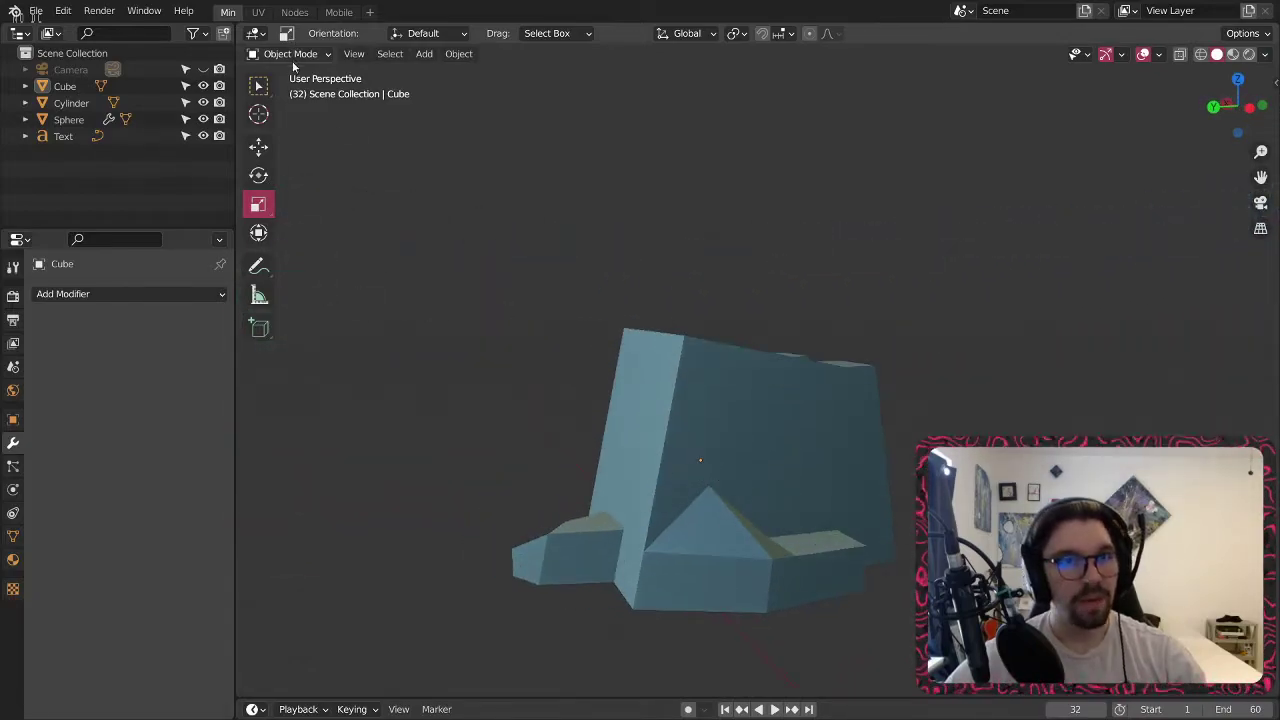
{"action": "left_click", "coordinate": [296, 57]}
{"action": "left_click", "coordinate": [298, 76]}
{"action": "left_click", "coordinate": [306, 56]}
{"action": "left_click", "coordinate": [303, 76]}
{"action": "left_click", "coordinate": [301, 57]}
{"action": "left_click", "coordinate": [300, 77]}
{"action": "left_click", "coordinate": [303, 57]}
{"action": "left_click", "coordinate": [298, 91]}
Add a horizontal loop cut around the body above the haunch peaks with a slide factor of -0.287.
{"action": "middle_click_drag", "start_coordinate": [690, 468], "coordinate": [678, 381], "text": "shift"}
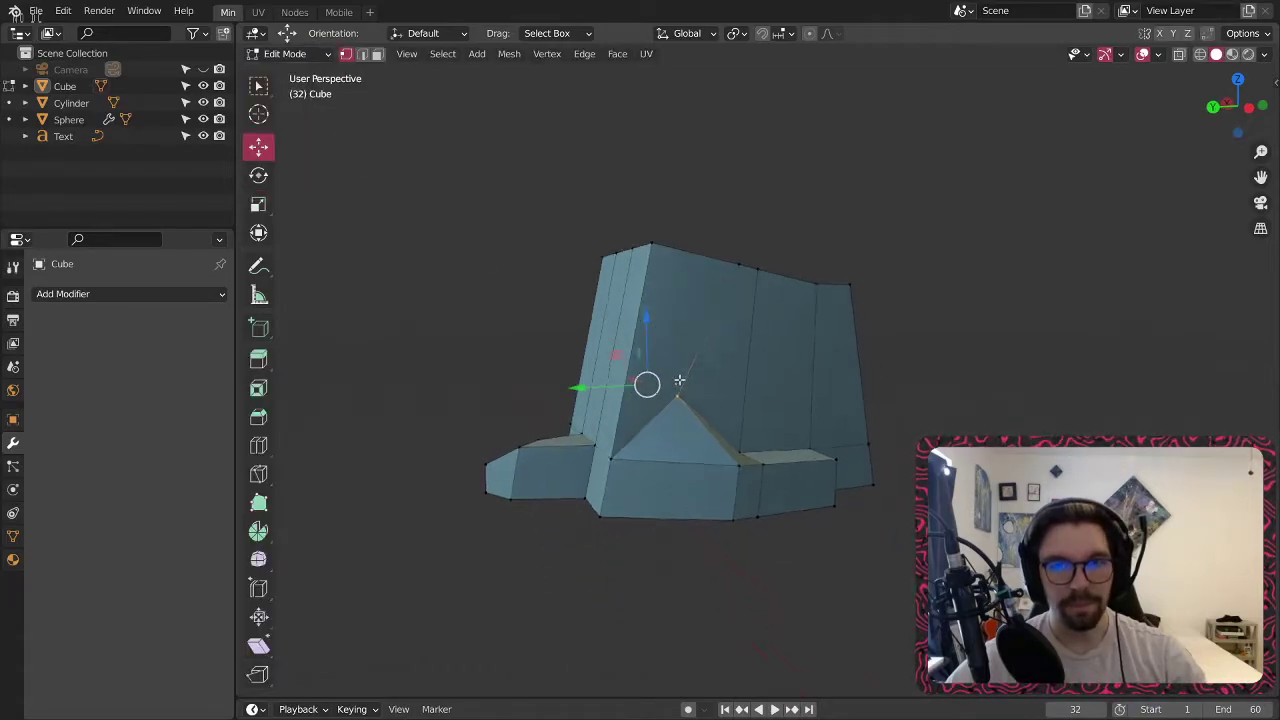
{"action": "scroll", "coordinate": [638, 394], "scroll_direction": "up", "scroll_amount": 2}
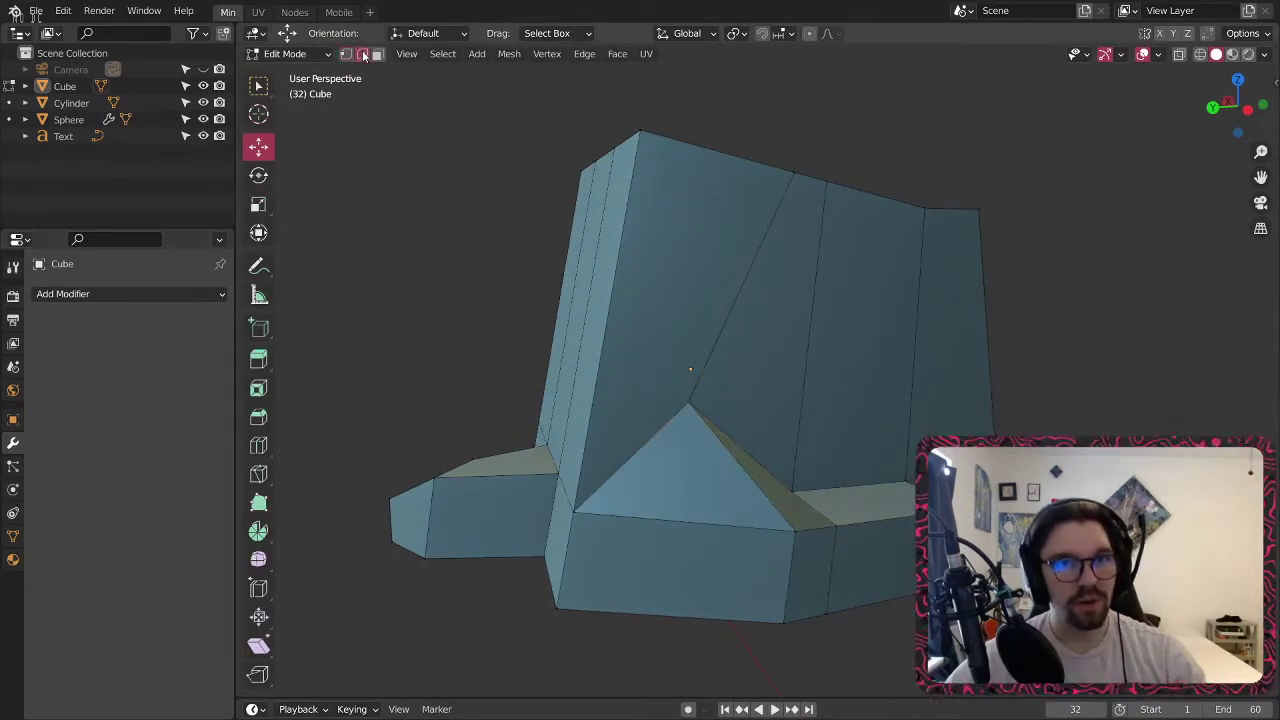
{"action": "left_click", "coordinate": [264, 450]}
{"action": "middle_click_drag", "start_coordinate": [622, 304], "coordinate": [685, 328]}
{"action": "left_click_drag", "start_coordinate": [639, 328], "coordinate": [612, 384]}
{"action": "middle_click_drag", "start_coordinate": [612, 384], "coordinate": [560, 372]}
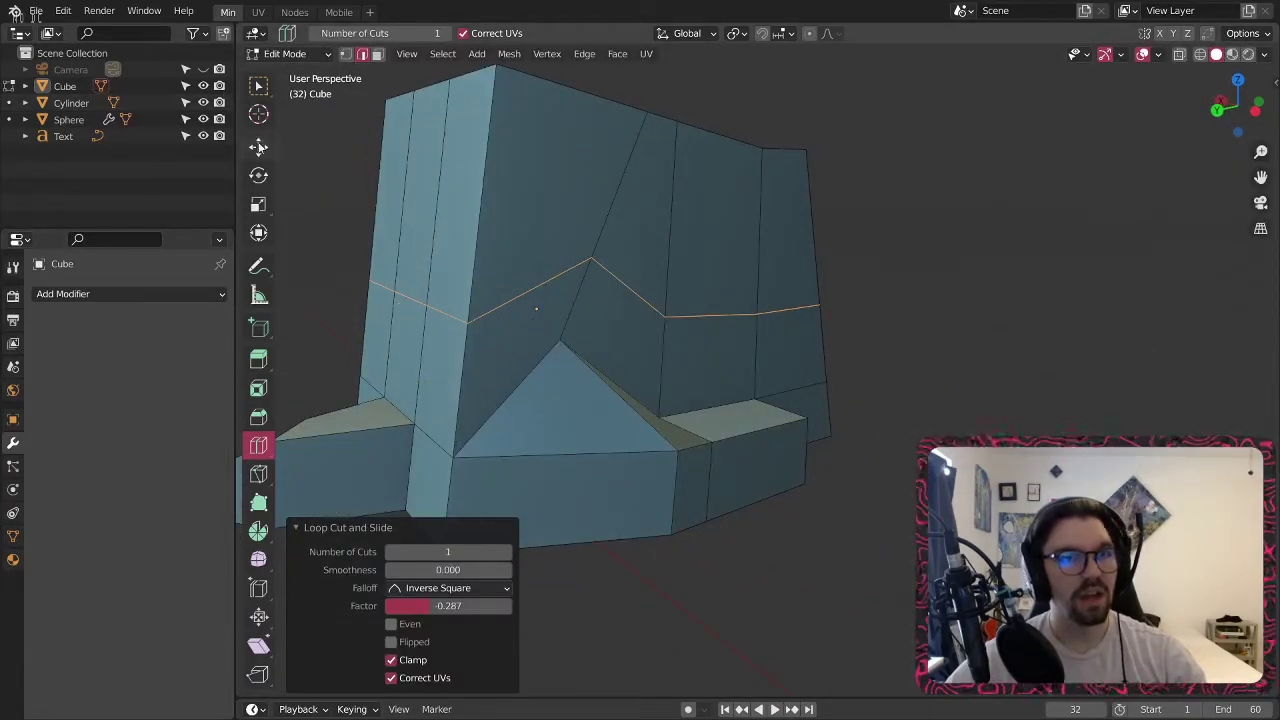
Merge each haunch's peak vertex into the horizontal loop's rear corner vertex on the same side, using At Last.
{"action": "left_click", "coordinate": [258, 85]}
{"action": "key", "text": "alt+a"}
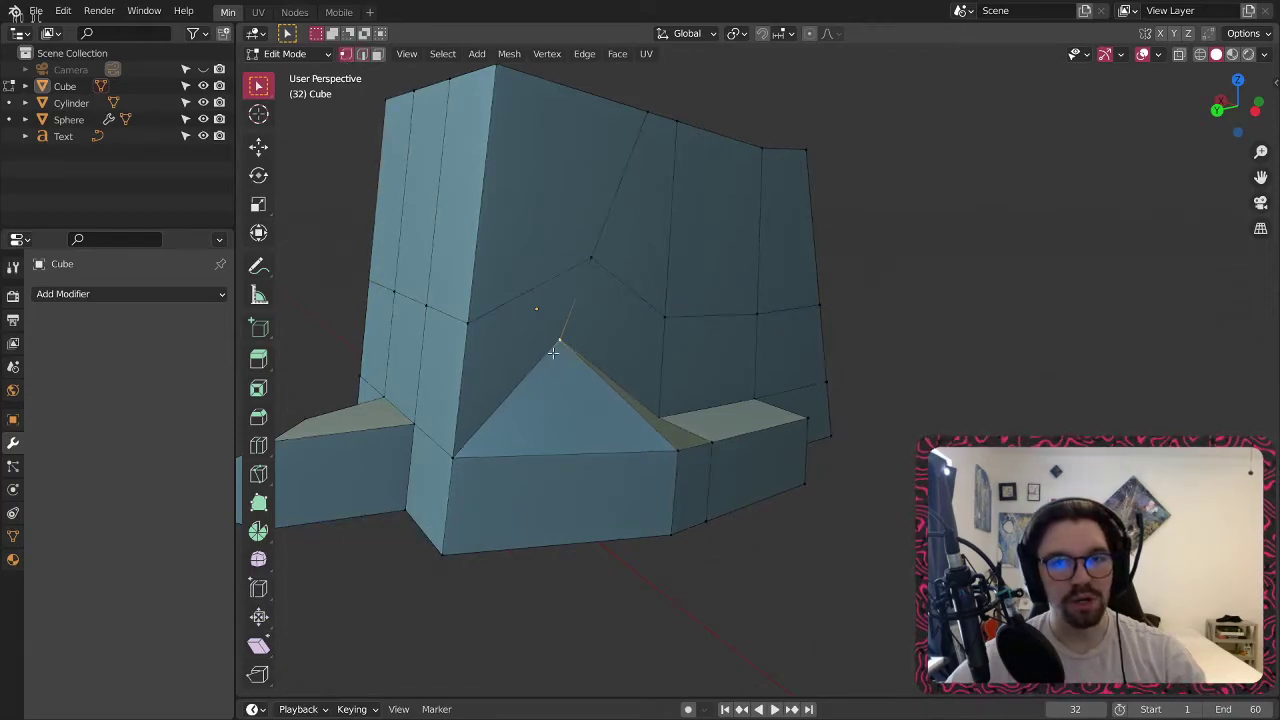
{"action": "right_click", "coordinate": [469, 322]}
{"action": "mouse_move", "coordinate": [480, 350]}
{"action": "left_click", "coordinate": [553, 370]}
{"action": "middle_click_drag", "start_coordinate": [606, 358], "coordinate": [691, 346]}
{"action": "left_click", "coordinate": [561, 325]}
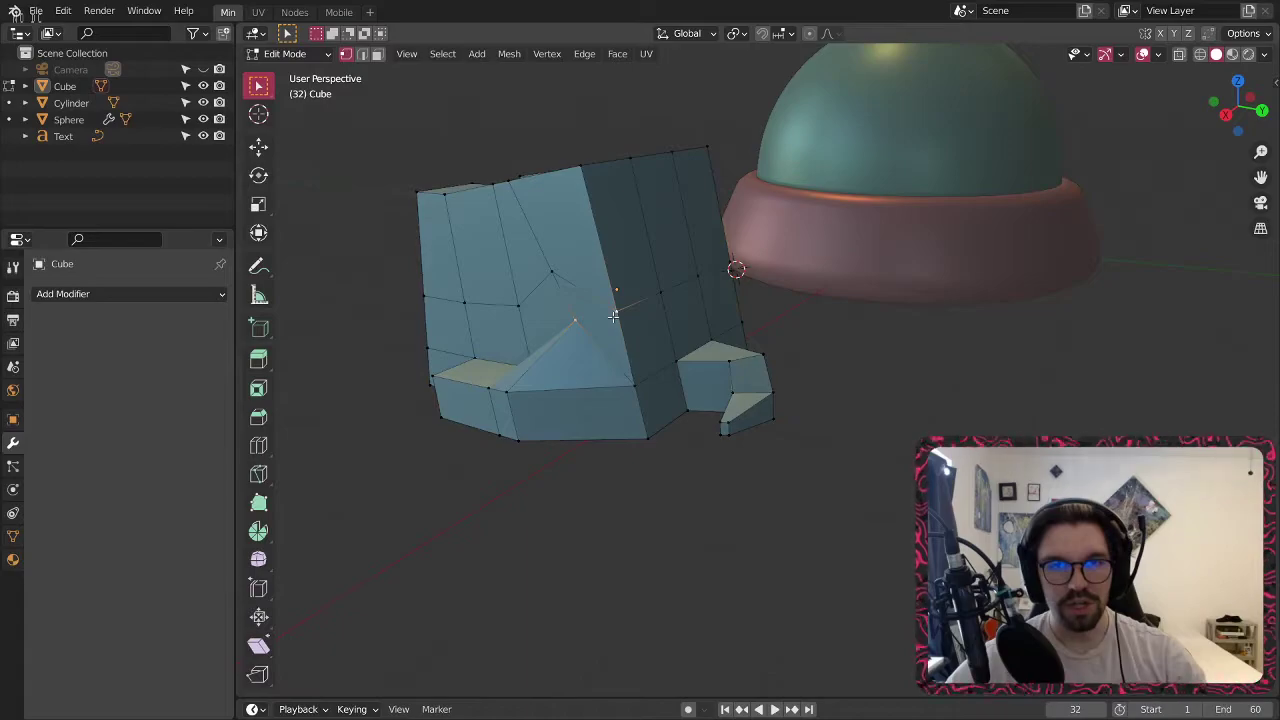
{"action": "right_click", "coordinate": [604, 355]}
{"action": "mouse_move", "coordinate": [604, 355]}
{"action": "left_click", "coordinate": [691, 371]}
Dissolve the leftover slanted loop edges on the body's sides above the haunches.
{"action": "scroll", "coordinate": [691, 371], "scroll_direction": "down", "scroll_amount": 3}
{"action": "middle_click_drag", "start_coordinate": [691, 371], "coordinate": [667, 371]}
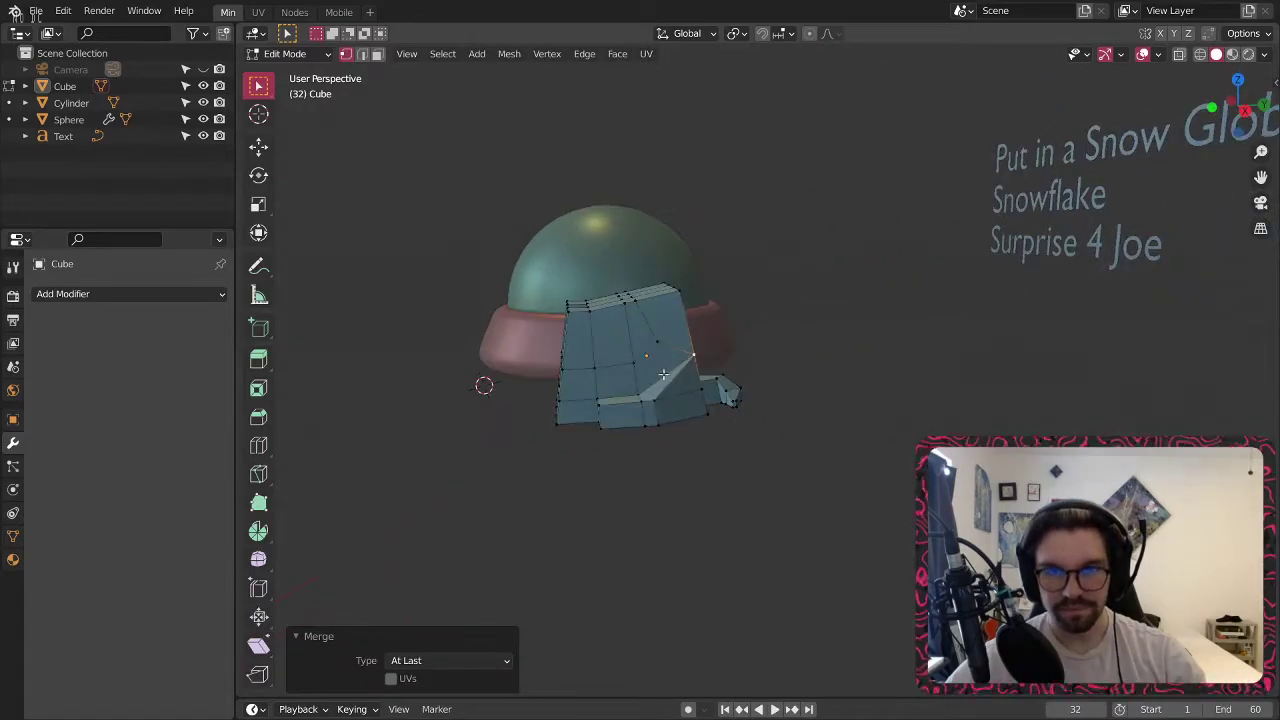
{"action": "scroll", "coordinate": [665, 350], "scroll_direction": "up", "scroll_amount": 3}
{"action": "middle_click_drag", "start_coordinate": [649, 310], "coordinate": [670, 317]}
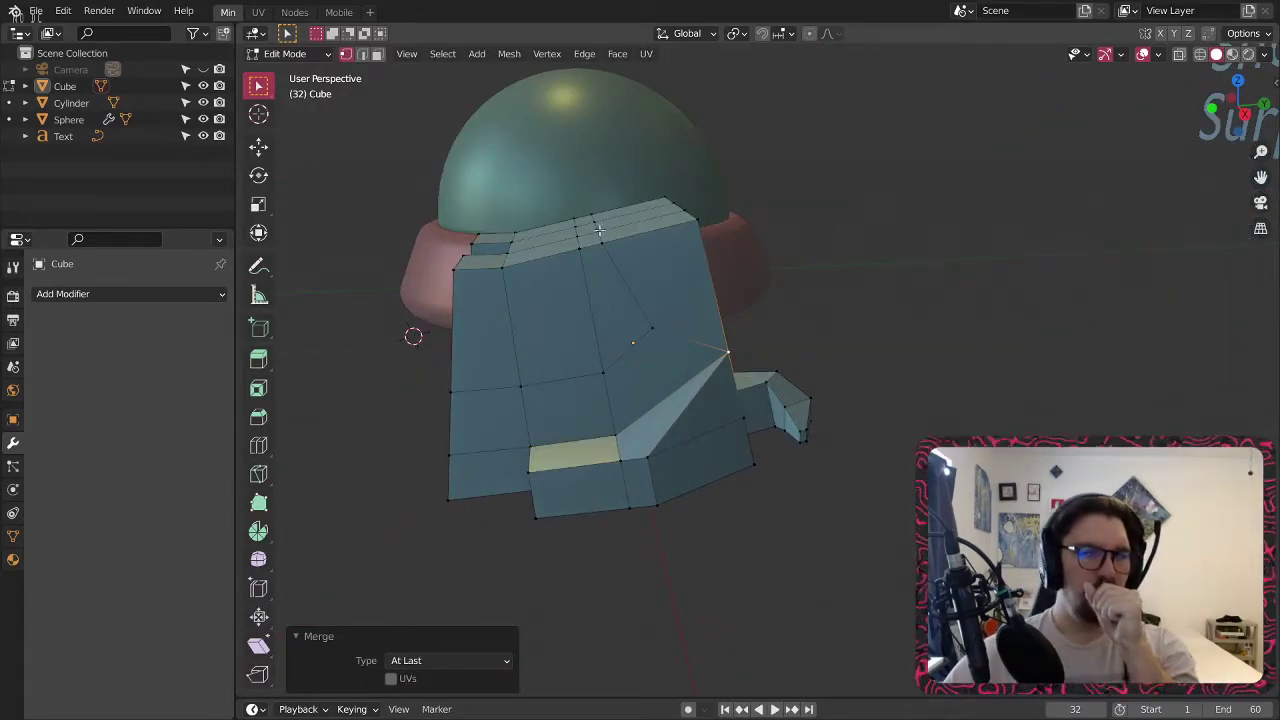
{"action": "left_click", "coordinate": [633, 287]}
{"action": "right_click", "coordinate": [633, 287]}
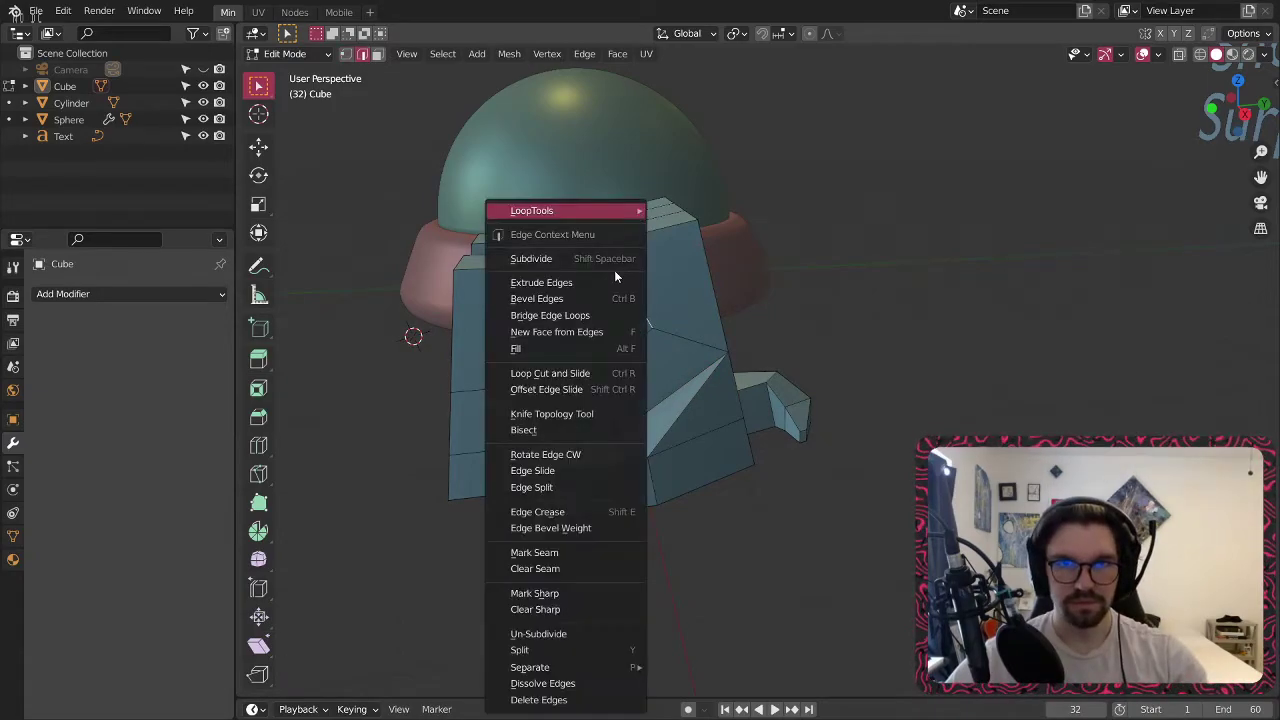
{"action": "left_click", "coordinate": [560, 680]}
{"action": "scroll", "coordinate": [643, 305], "scroll_direction": "down", "scroll_amount": 2}
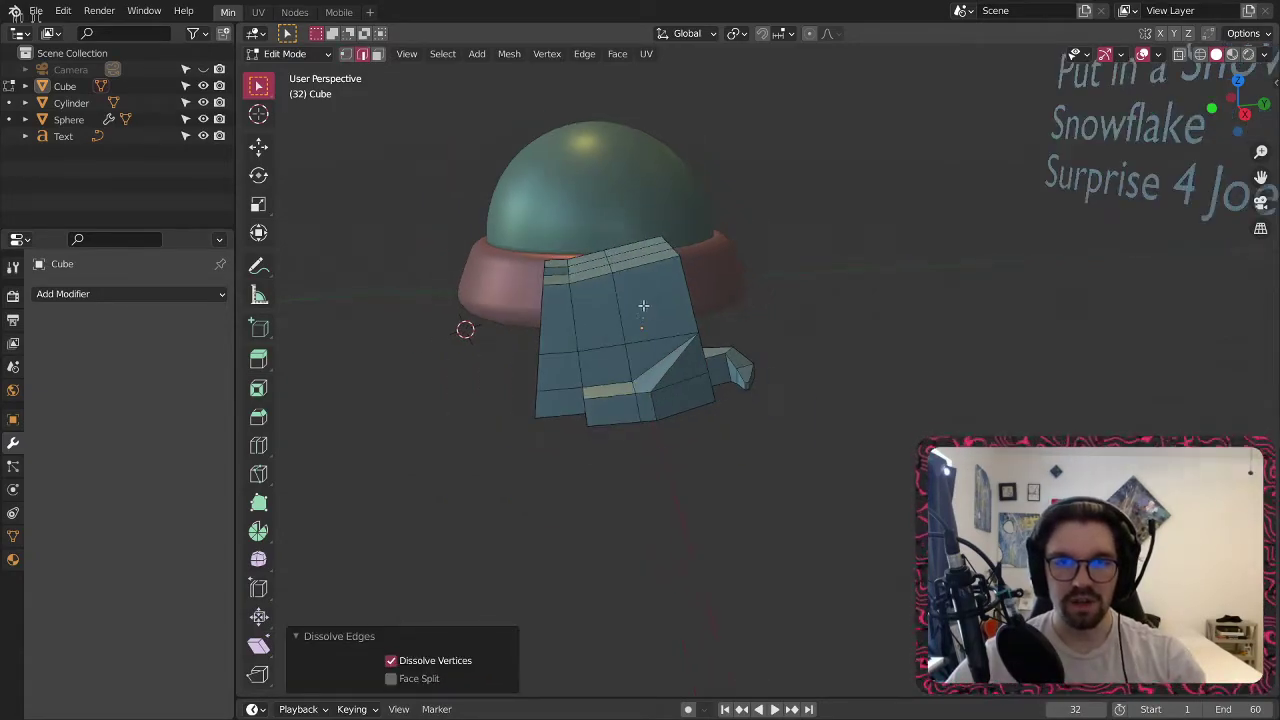
Inspect the body and reshaped haunches in Object Mode and return to Edit Mode.
{"action": "middle_click_drag", "start_coordinate": [643, 305], "coordinate": [960, 272]}
{"action": "left_click", "coordinate": [303, 54]}
{"action": "left_click", "coordinate": [306, 73]}
{"action": "middle_click_drag", "start_coordinate": [403, 136], "coordinate": [617, 327]}
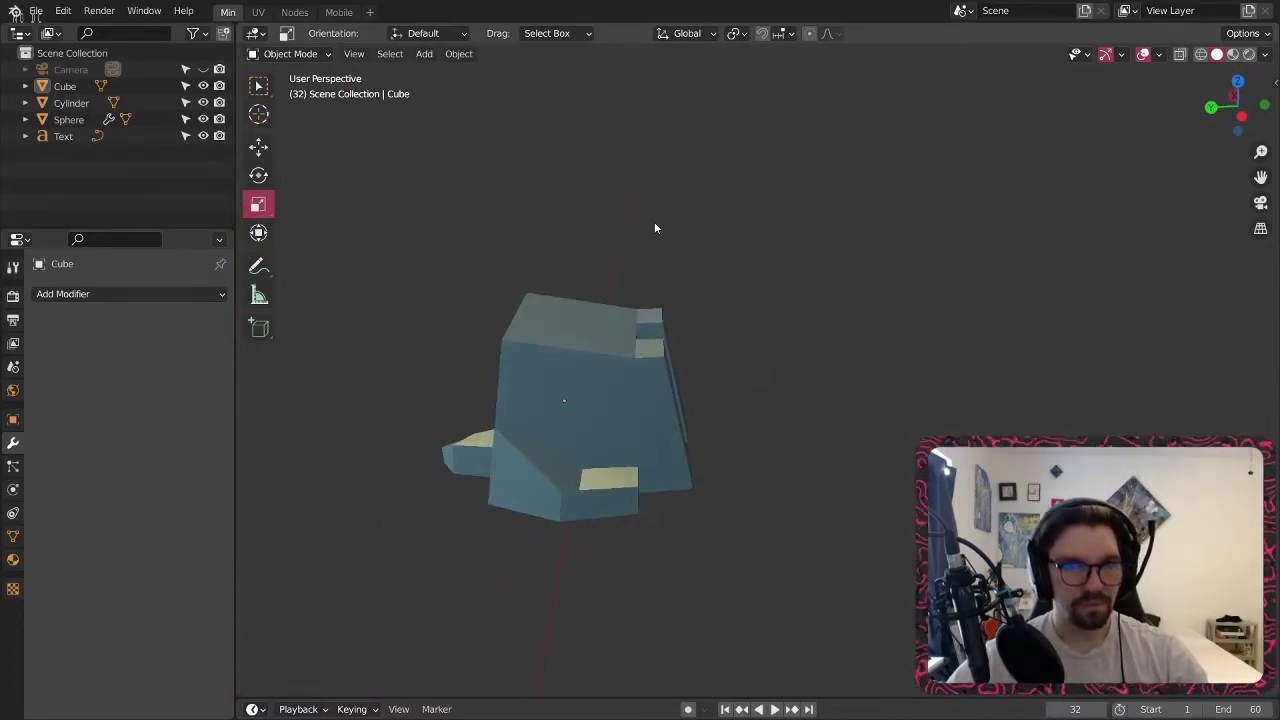
{"action": "middle_click_drag", "start_coordinate": [656, 222], "coordinate": [682, 289], "text": "shift"}
{"action": "left_click", "coordinate": [290, 58]}
{"action": "left_click", "coordinate": [286, 79]}
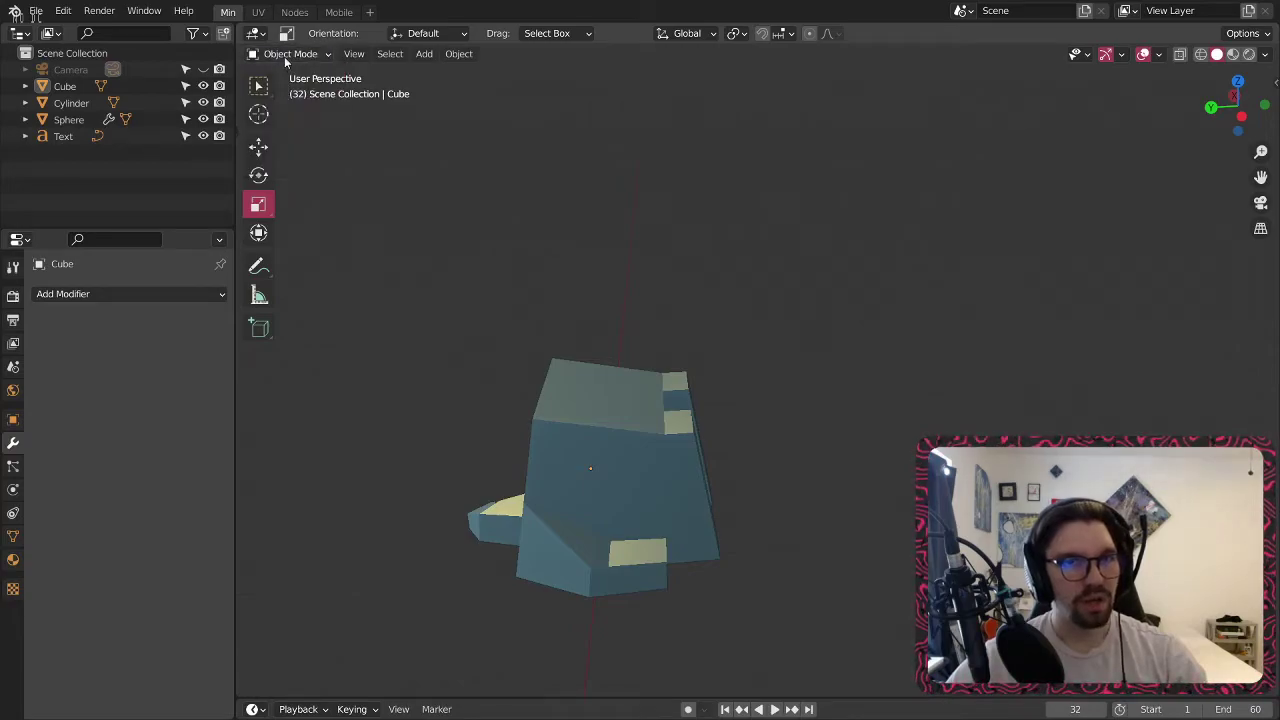
{"action": "left_click", "coordinate": [286, 61]}
{"action": "left_click", "coordinate": [290, 90]}
Merge the two upper front vertices of one front leg into the body's top front edge vertices, using At Last.
{"action": "middle_click_drag", "start_coordinate": [602, 371], "coordinate": [685, 257], "text": "shift"}
{"action": "left_click", "coordinate": [376, 54]}
{"action": "scroll", "coordinate": [745, 301], "scroll_direction": "up", "scroll_amount": 4}
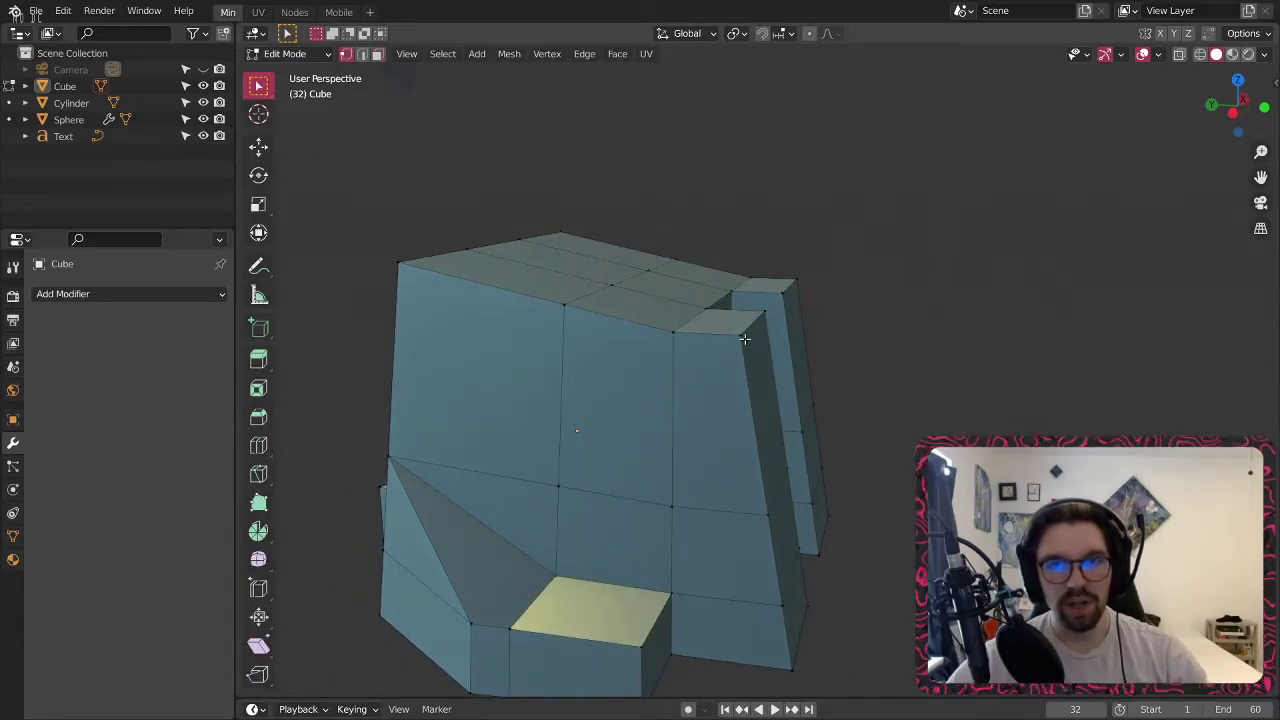
{"action": "right_click", "coordinate": [690, 331]}
{"action": "mouse_move", "coordinate": [680, 640]}
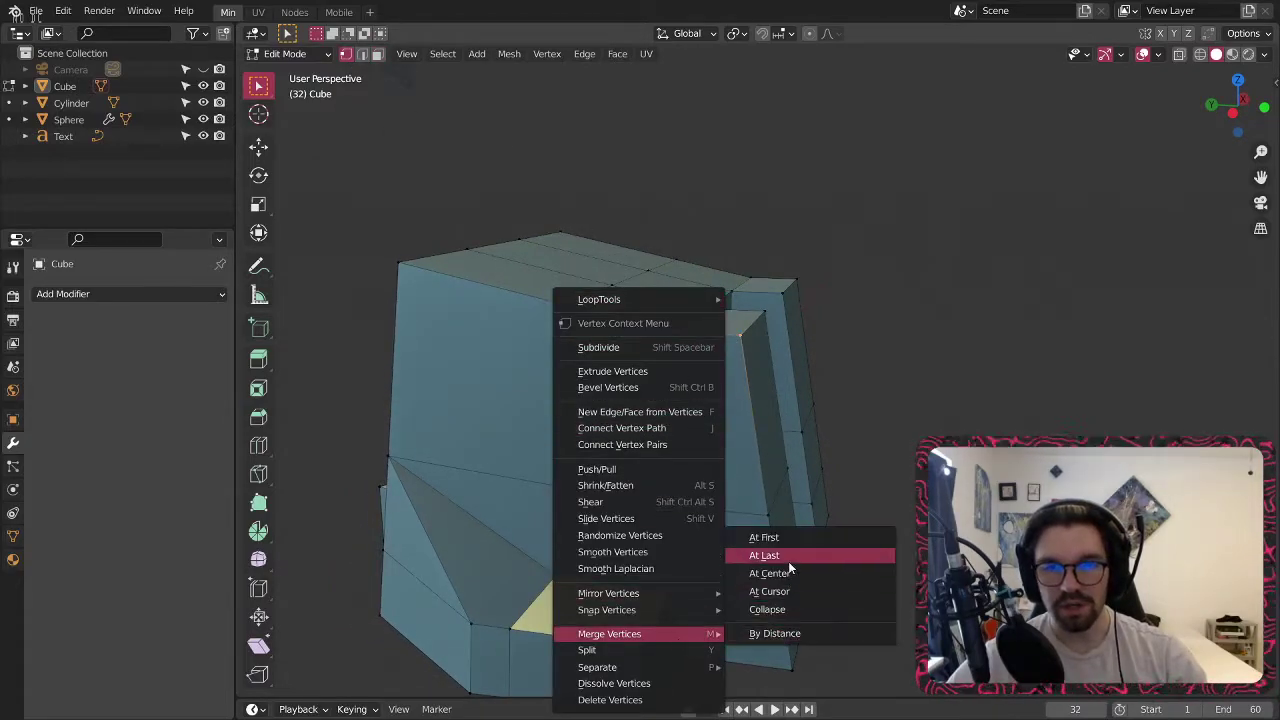
{"action": "left_click", "coordinate": [788, 556]}
{"action": "middle_click_drag", "start_coordinate": [749, 343], "coordinate": [760, 296]}
{"action": "right_click", "coordinate": [759, 296]}
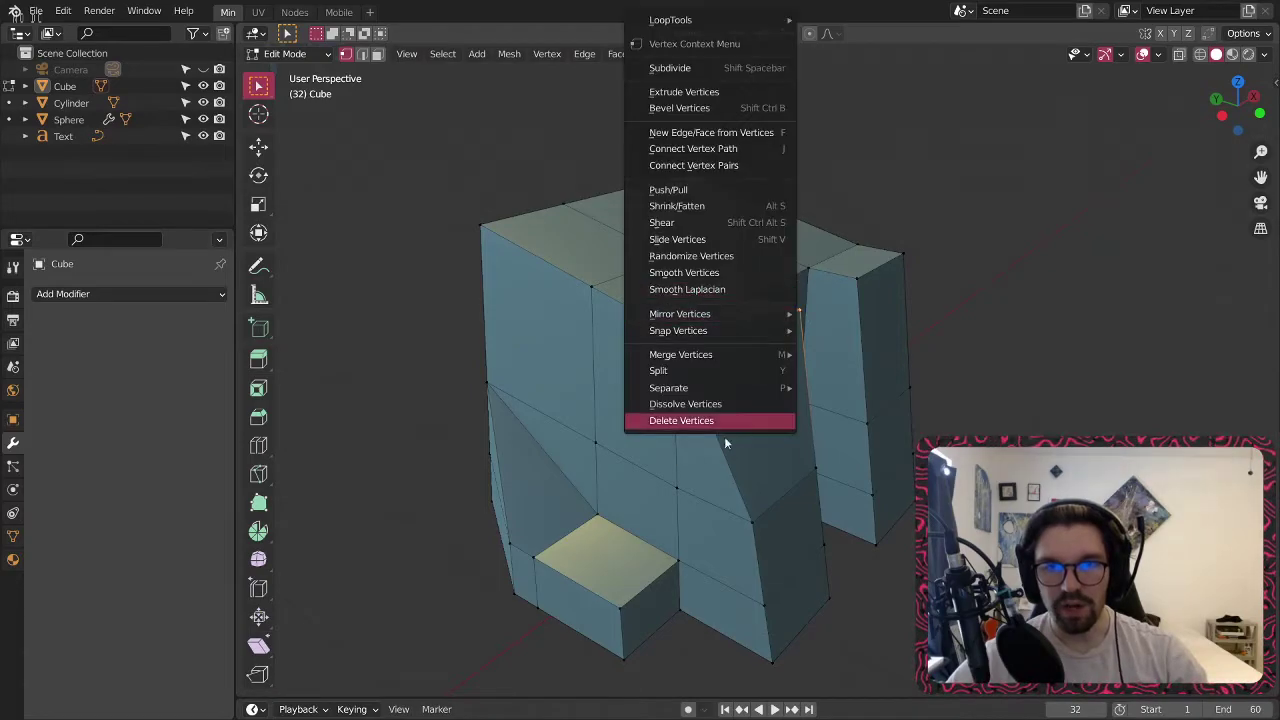
{"action": "mouse_move", "coordinate": [776, 354]}
{"action": "left_click", "coordinate": [833, 375]}
Merge the two upper front vertices of the other front leg into the body's top front edge vertices, using At Last.
{"action": "middle_click_drag", "start_coordinate": [887, 347], "coordinate": [780, 394], "text": "shift"}
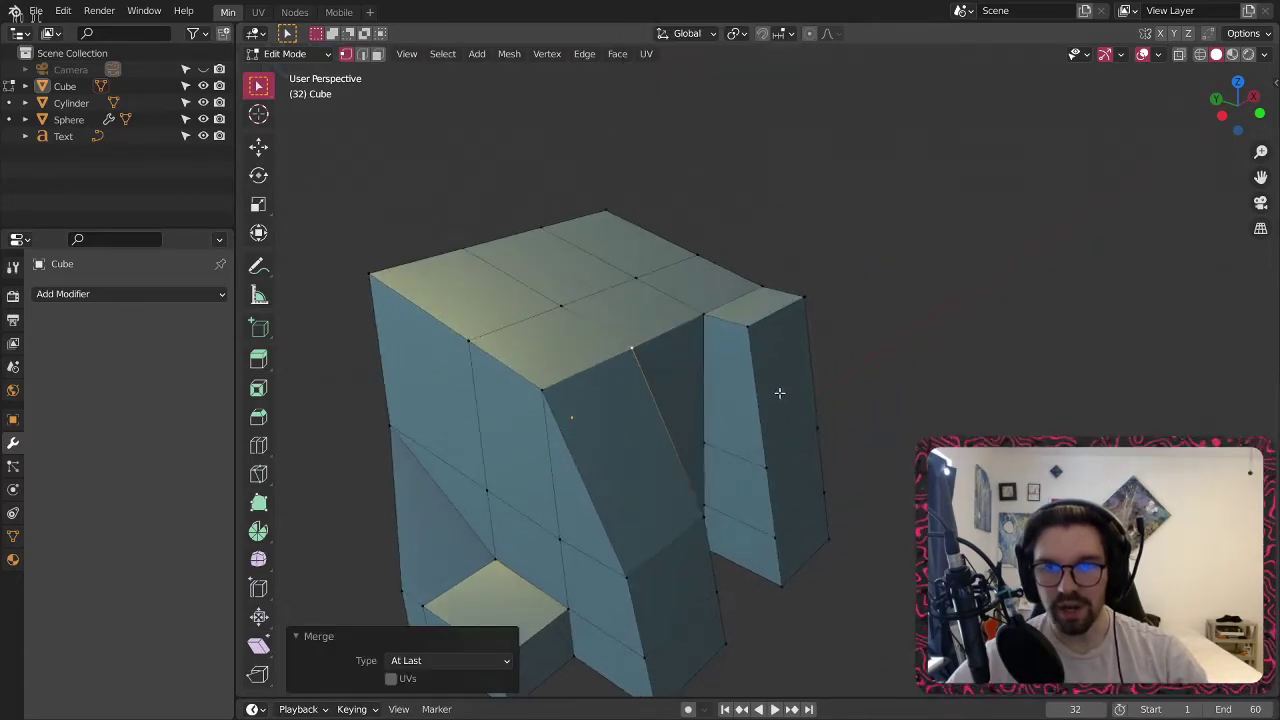
{"action": "left_click", "coordinate": [747, 332]}
{"action": "right_click", "coordinate": [711, 318]}
{"action": "mouse_move", "coordinate": [694, 360]}
{"action": "left_click", "coordinate": [787, 375]}
{"action": "middle_click_drag", "start_coordinate": [850, 342], "coordinate": [730, 370]}
{"action": "left_click", "coordinate": [786, 354]}
{"action": "right_click", "coordinate": [803, 331]}
{"action": "mouse_move", "coordinate": [796, 331]}
{"action": "left_click", "coordinate": [852, 368]}
{"action": "middle_click_drag", "start_coordinate": [852, 368], "coordinate": [708, 314]}
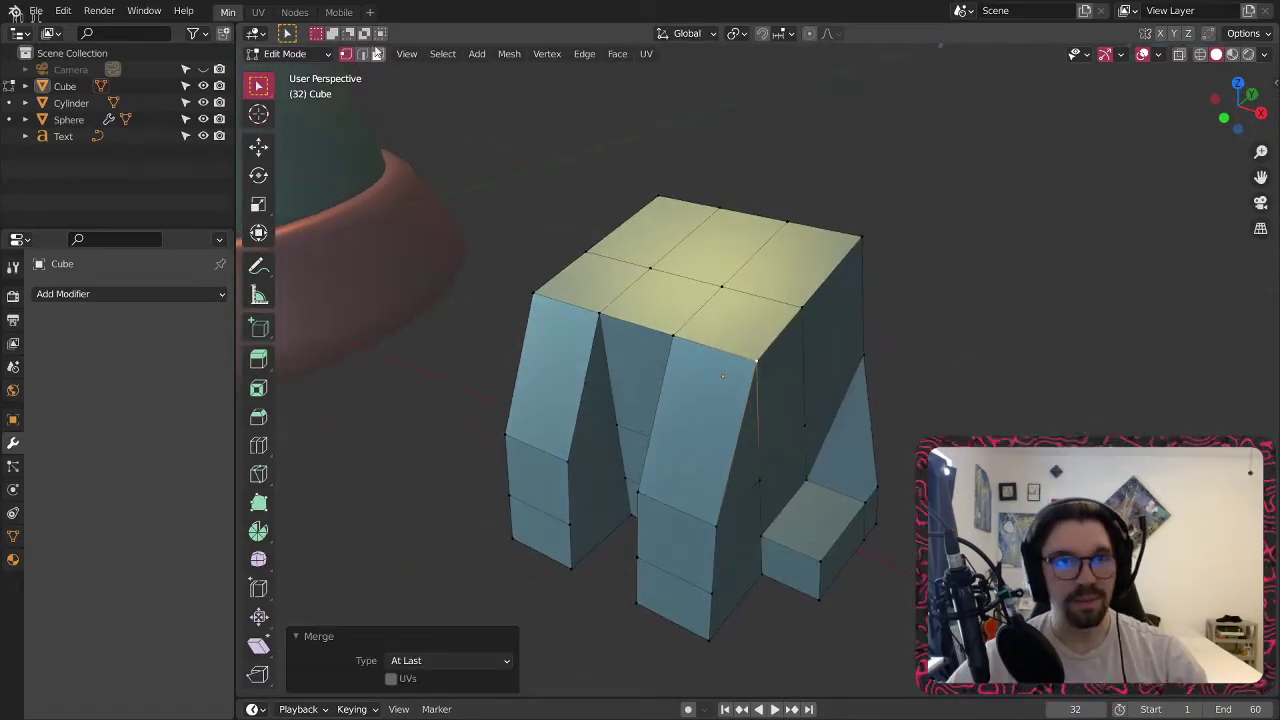
Extrude the six top faces of the body along their normals by 1.11 m.
{"action": "left_click", "coordinate": [378, 54]}
{"action": "left_click", "coordinate": [682, 212]}
{"action": "left_click", "coordinate": [614, 266], "text": "shift"}
{"action": "left_click", "coordinate": [670, 305], "text": "shift"}
{"action": "left_click", "coordinate": [780, 268], "text": "shift"}
{"action": "left_click", "coordinate": [738, 315], "text": "shift"}
{"action": "left_click", "coordinate": [720, 255], "text": "shift"}
{"action": "middle_click_drag", "start_coordinate": [722, 265], "coordinate": [471, 300]}
{"action": "right_click", "coordinate": [675, 262]}
{"action": "left_click", "coordinate": [668, 337]}
{"action": "left_click", "coordinate": [643, 265]}
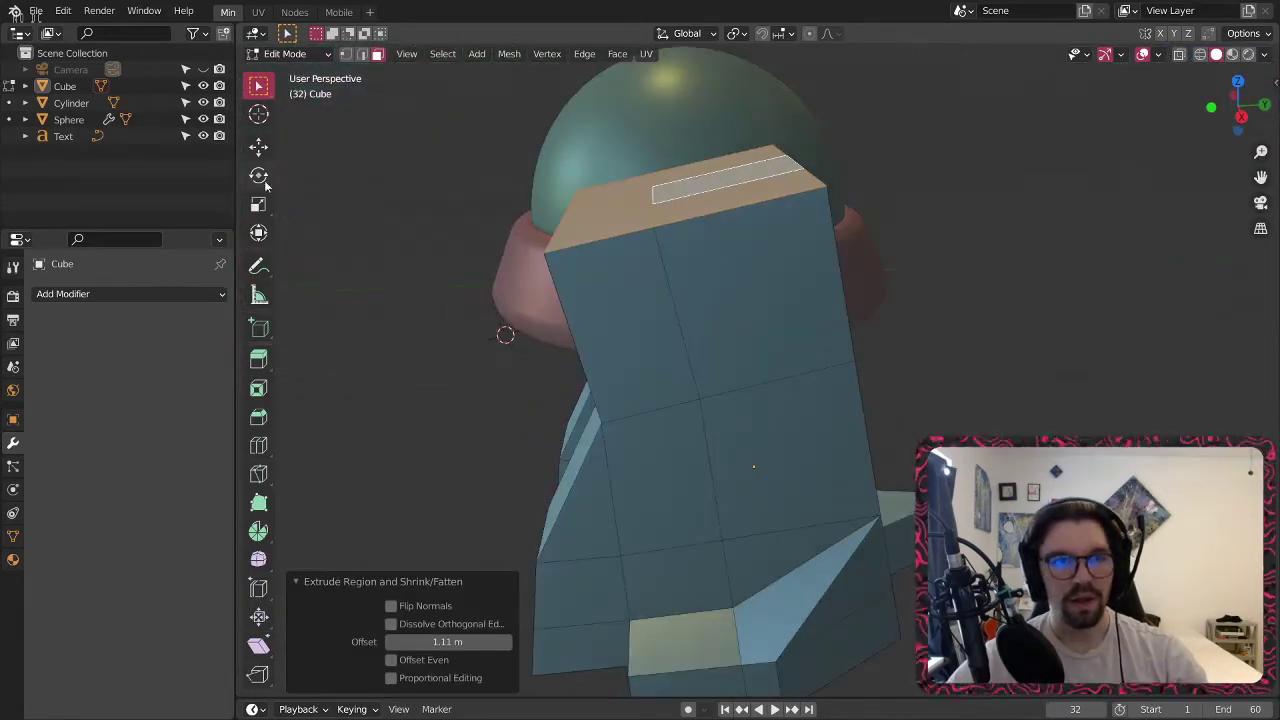
Tilt the extruded top faces forward over the front legs and move them -0.50184 m in Y and -0.41982 m in Z.
{"action": "left_click", "coordinate": [260, 178]}
{"action": "left_click_drag", "start_coordinate": [619, 148], "coordinate": [591, 183]}
{"action": "left_click", "coordinate": [258, 204]}
{"action": "left_click_drag", "start_coordinate": [668, 126], "coordinate": [670, 151]}
{"action": "key", "text": "ctrl+z"}
{"action": "left_click_drag", "start_coordinate": [735, 190], "coordinate": [707, 193]}
{"action": "left_click_drag", "start_coordinate": [695, 150], "coordinate": [627, 235]}
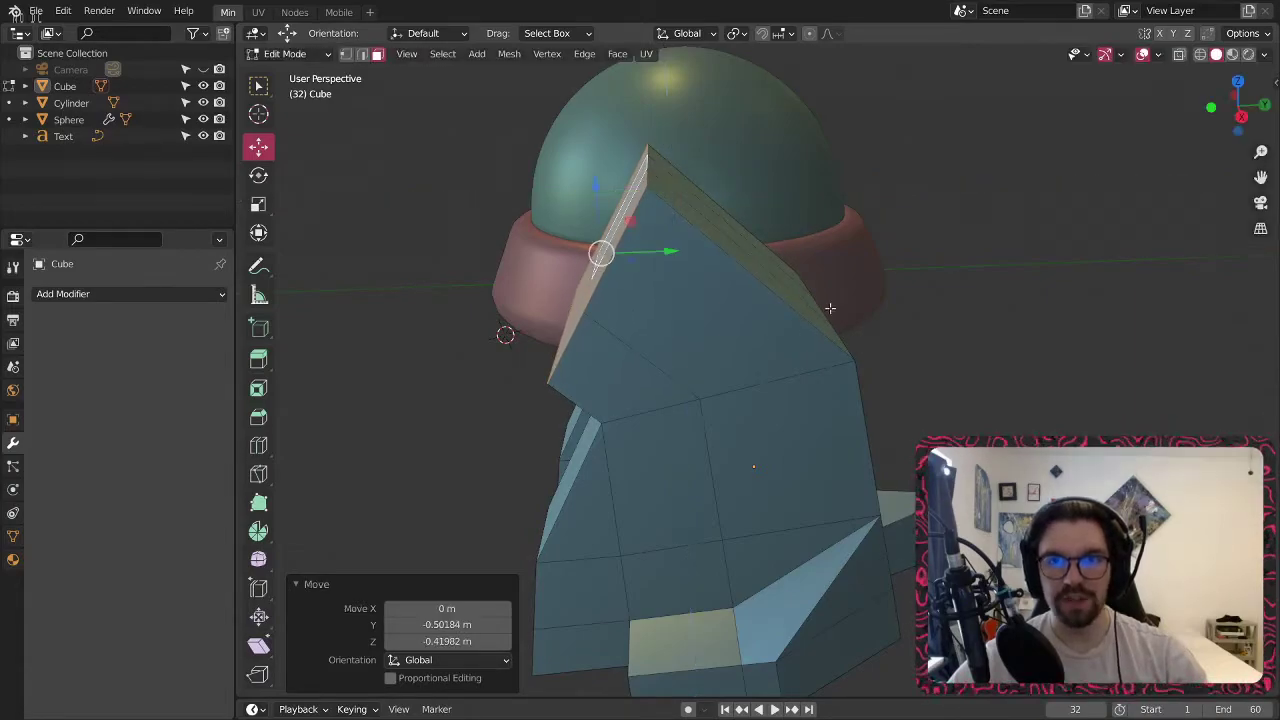
Scale the tilted extruded faces narrower across the body's width.
{"action": "middle_click_drag", "start_coordinate": [866, 366], "coordinate": [710, 299]}
{"action": "left_click_drag", "start_coordinate": [662, 217], "coordinate": [680, 220]}
{"action": "middle_click_drag", "start_coordinate": [680, 220], "coordinate": [946, 203]}
{"action": "middle_click_drag", "start_coordinate": [673, 166], "coordinate": [686, 198]}
Dissolve the six front faces of the neck extrusion into a single face.
{"action": "left_click", "coordinate": [955, 209]}
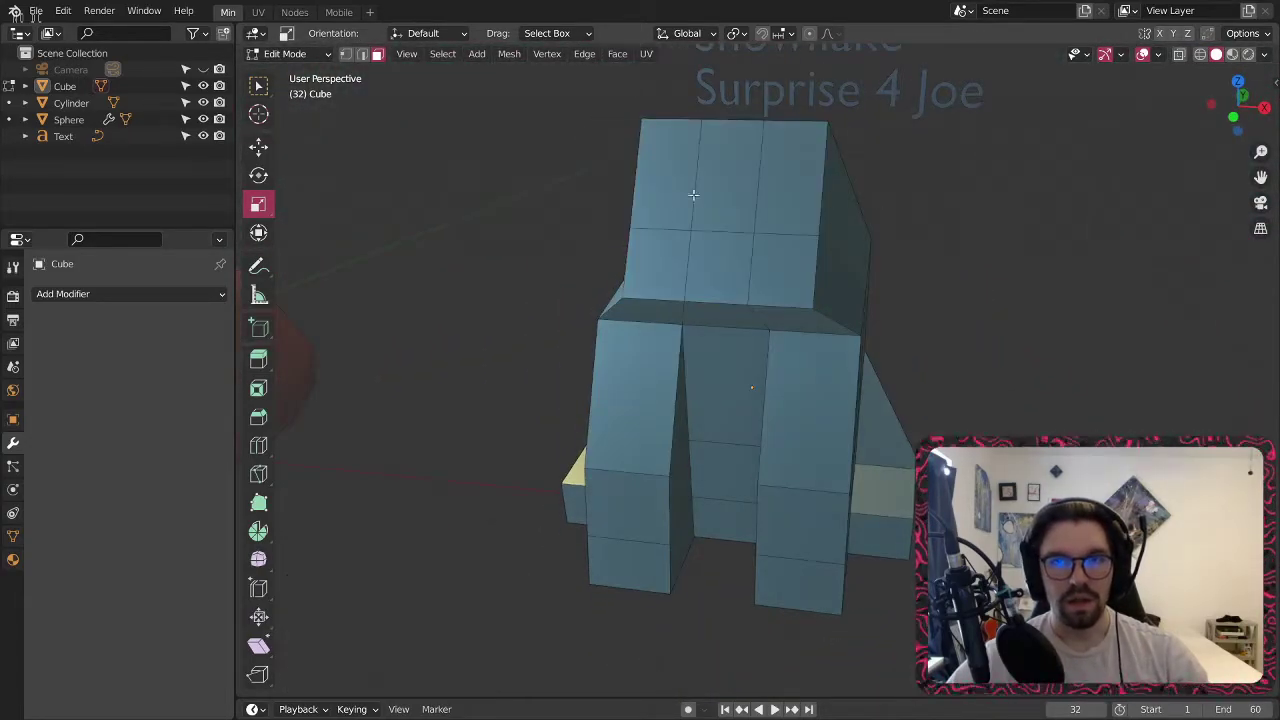
{"action": "left_click_drag", "start_coordinate": [758, 255], "coordinate": [760, 256]}
{"action": "right_click", "coordinate": [760, 256]}
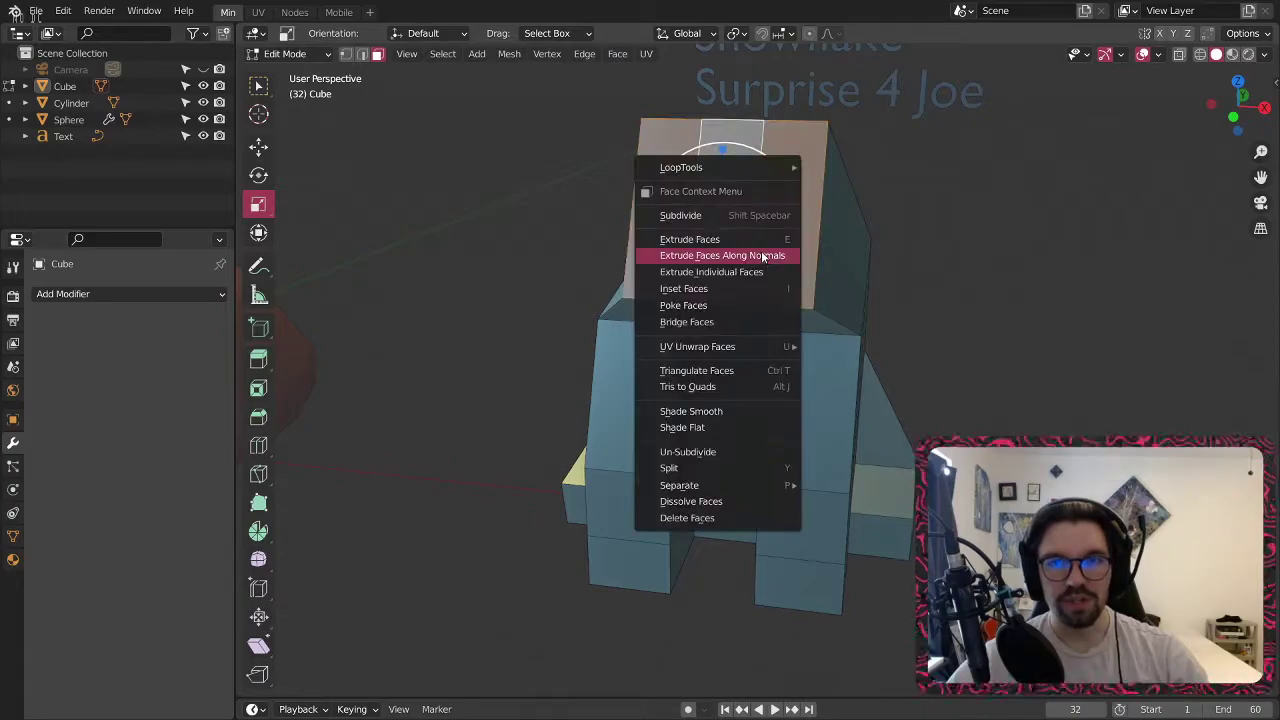
{"action": "left_click", "coordinate": [715, 500]}
{"action": "left_click", "coordinate": [940, 230]}
Extrude the merged front face of the neck along its normal by 0.587 m.
{"action": "right_click", "coordinate": [750, 216]}
{"action": "left_click", "coordinate": [662, 229]}
{"action": "right_click", "coordinate": [684, 229]}
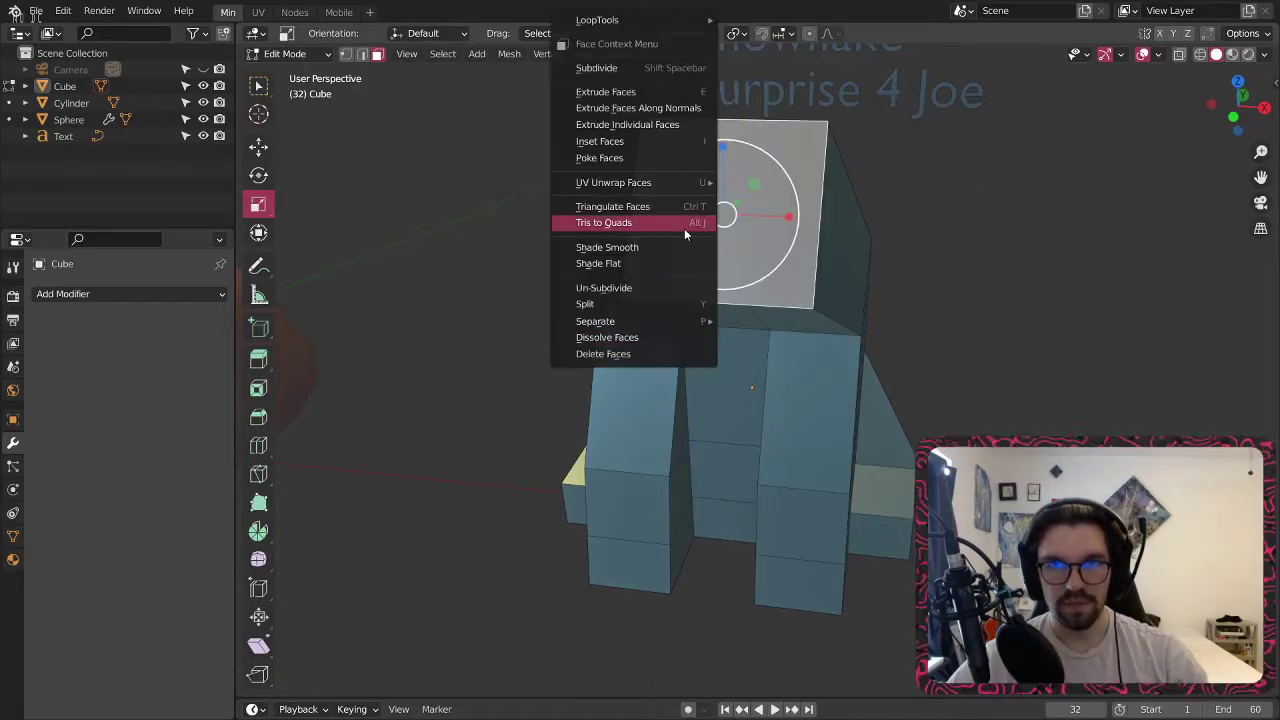
{"action": "left_click", "coordinate": [672, 107]}
{"action": "left_click", "coordinate": [695, 68]}
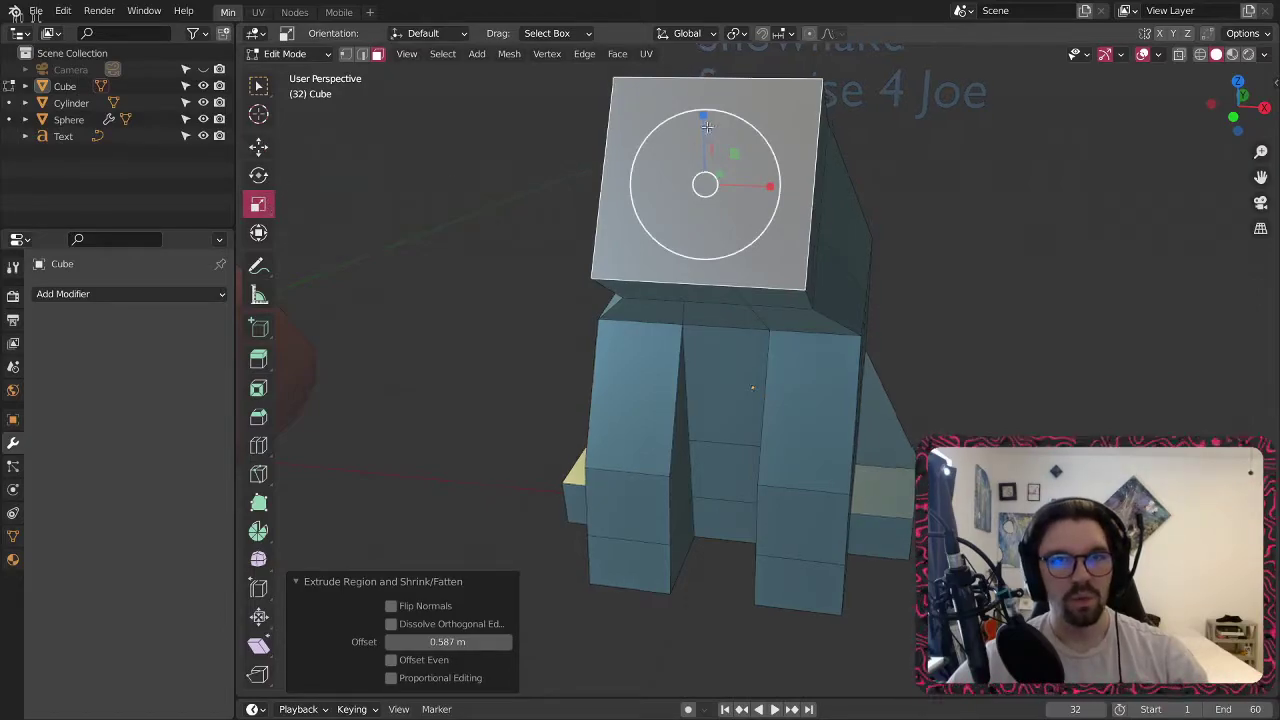
Rotate the extruded neck end face 19.9° about the X axis.
{"action": "middle_click_drag", "start_coordinate": [709, 128], "coordinate": [430, 178]}
{"action": "left_click", "coordinate": [260, 178]}
{"action": "left_click_drag", "start_coordinate": [676, 131], "coordinate": [655, 155]}
{"action": "key", "text": "ctrl+z"}
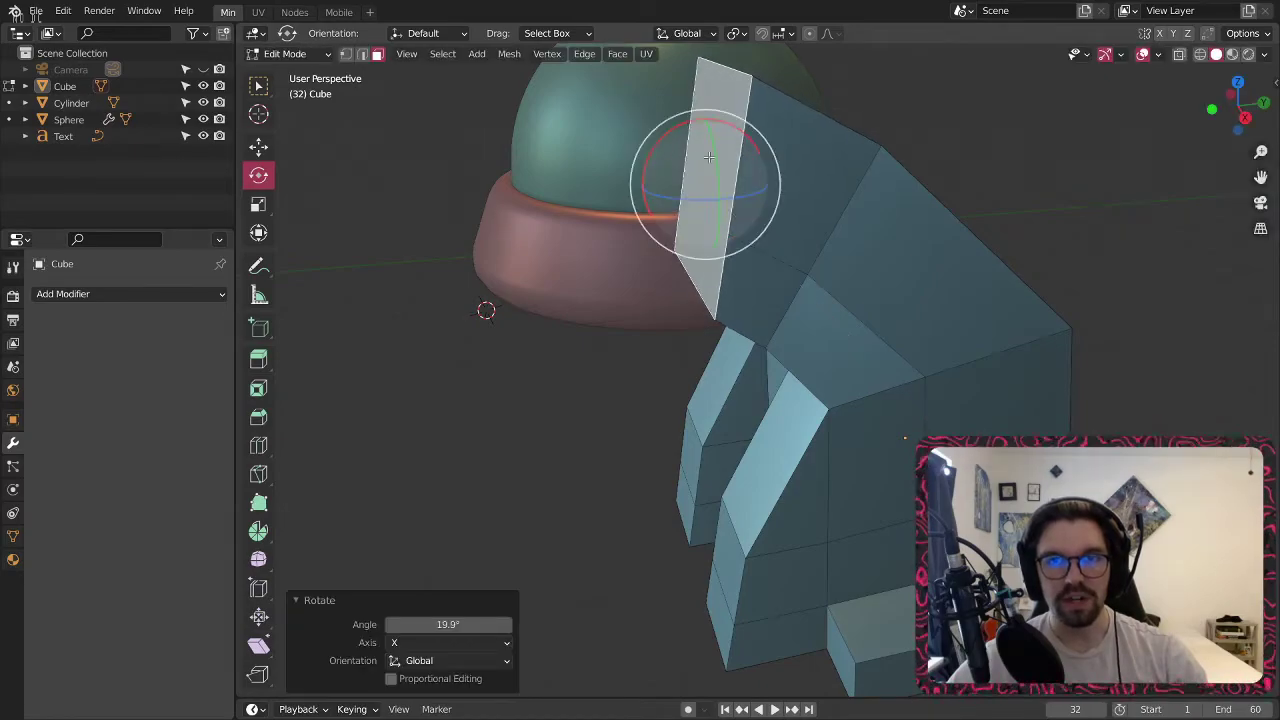
Scale the neck's end face up and move it -0.27225 m in Z.
{"action": "key", "text": "s"}
{"action": "left_click", "coordinate": [720, 157]}
{"action": "key", "text": "shift+space"}
{"action": "key", "text": "g"}
{"action": "left_click_drag", "start_coordinate": [703, 120], "coordinate": [688, 166]}
{"action": "middle_click_drag", "start_coordinate": [774, 186], "coordinate": [763, 153]}
Extrude the enlarged end face along its normal by 1.17 m to form the head block.
{"action": "key", "text": "alt+e"}
{"action": "left_click", "coordinate": [690, 209]}
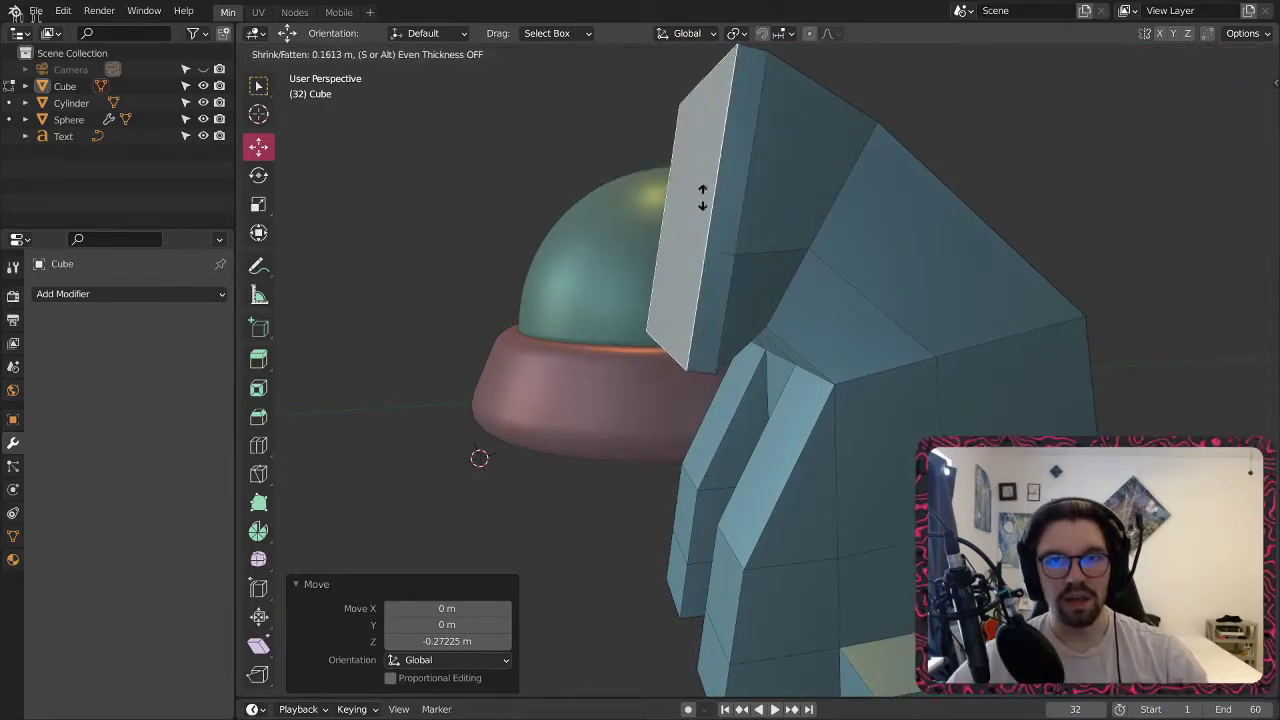
{"action": "left_click", "coordinate": [679, 118]}
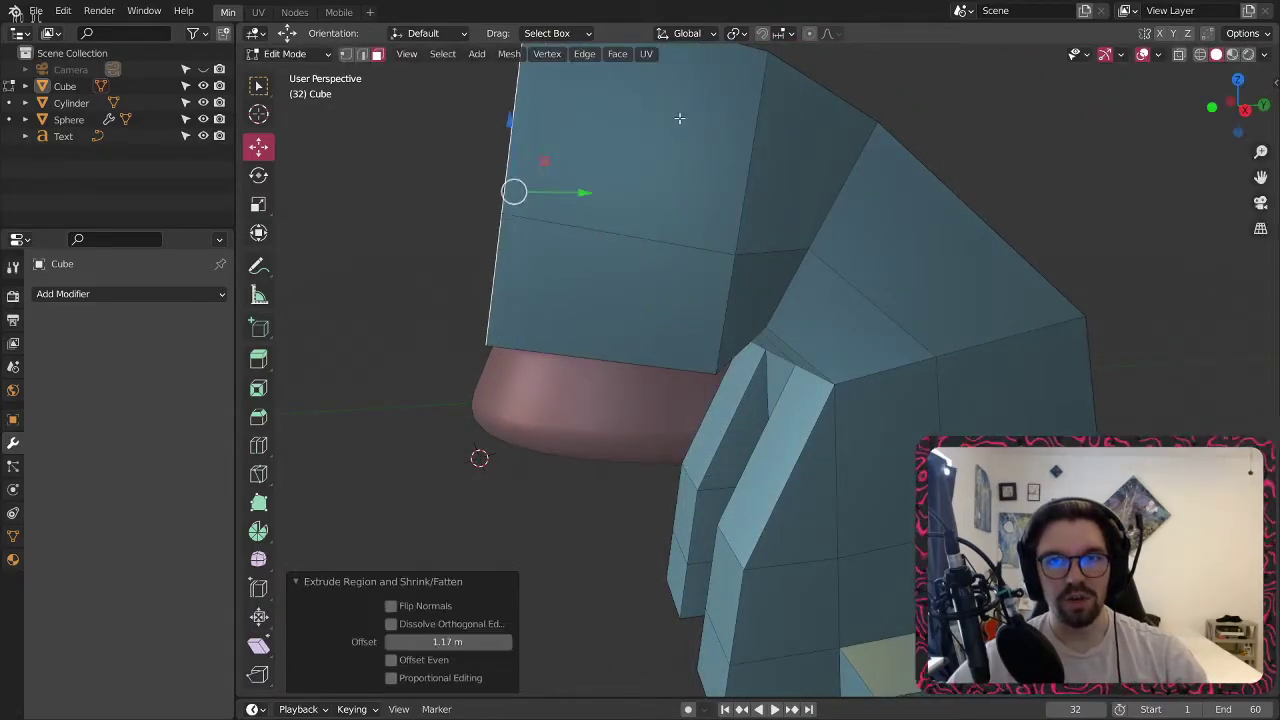
Tilt the head's front face about the X axis and move it 0.15624 m in Y.
{"action": "left_click", "coordinate": [258, 175]}
{"action": "left_click_drag", "start_coordinate": [482, 133], "coordinate": [510, 173]}
{"action": "left_click", "coordinate": [258, 147]}
{"action": "left_click_drag", "start_coordinate": [590, 242], "coordinate": [627, 243]}
Rotate the edge loop at the neck behind the head more upright and reposition it.
{"action": "scroll", "coordinate": [697, 286], "scroll_direction": "down", "scroll_amount": 3}
{"action": "middle_click_drag", "start_coordinate": [697, 287], "coordinate": [985, 274]}
{"action": "scroll", "coordinate": [578, 252], "scroll_direction": "up", "scroll_amount": 2}
{"action": "scroll", "coordinate": [765, 265], "scroll_direction": "down", "scroll_amount": 4}
{"action": "mouse_move", "coordinate": [742, 269]}
{"action": "middle_mouse_down"}
{"action": "mouse_move", "coordinate": [803, 272]}
{"action": "mouse_move", "coordinate": [740, 271]}
{"action": "middle_mouse_up"}
{"action": "scroll", "coordinate": [739, 271], "scroll_direction": "down", "scroll_amount": 1}
{"action": "scroll", "coordinate": [738, 270], "scroll_direction": "up", "scroll_amount": 5}
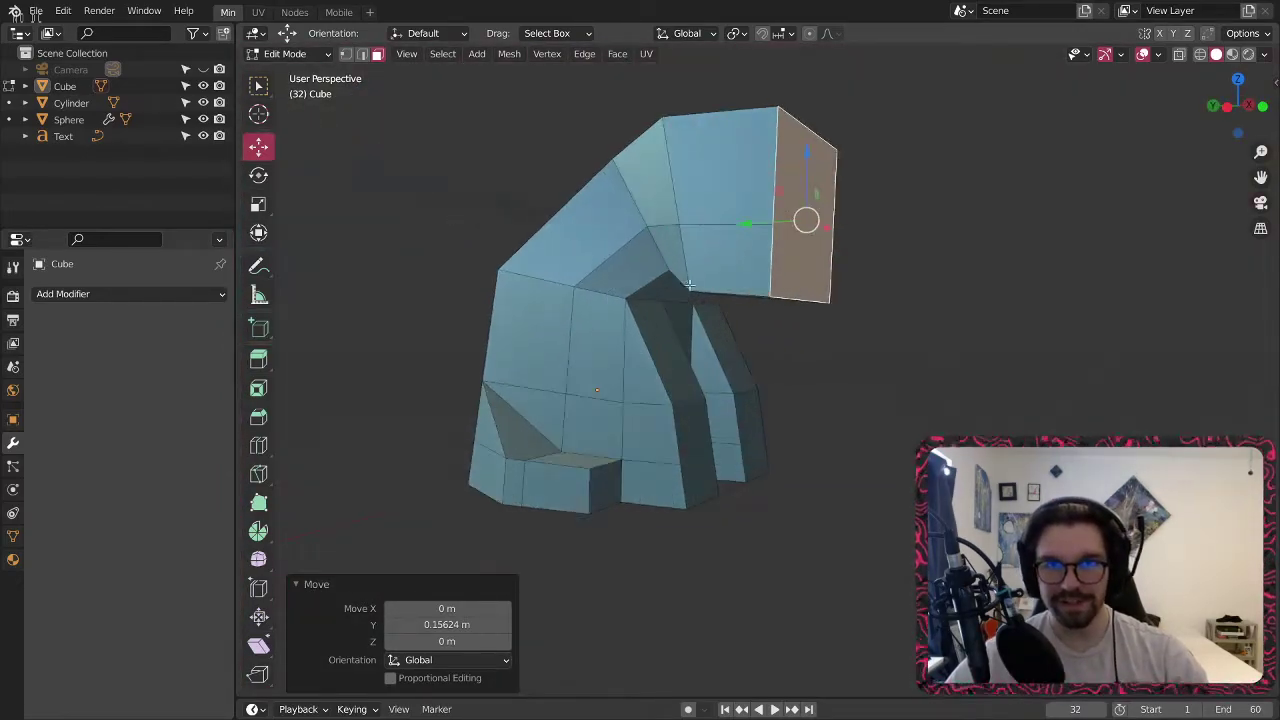
{"action": "middle_click_drag", "start_coordinate": [739, 215], "coordinate": [690, 312], "text": "shift"}
{"action": "mouse_move", "coordinate": [690, 312]}
{"action": "middle_mouse_down"}
{"action": "mouse_move", "coordinate": [717, 284]}
{"action": "mouse_move", "coordinate": [707, 313]}
{"action": "middle_mouse_up"}
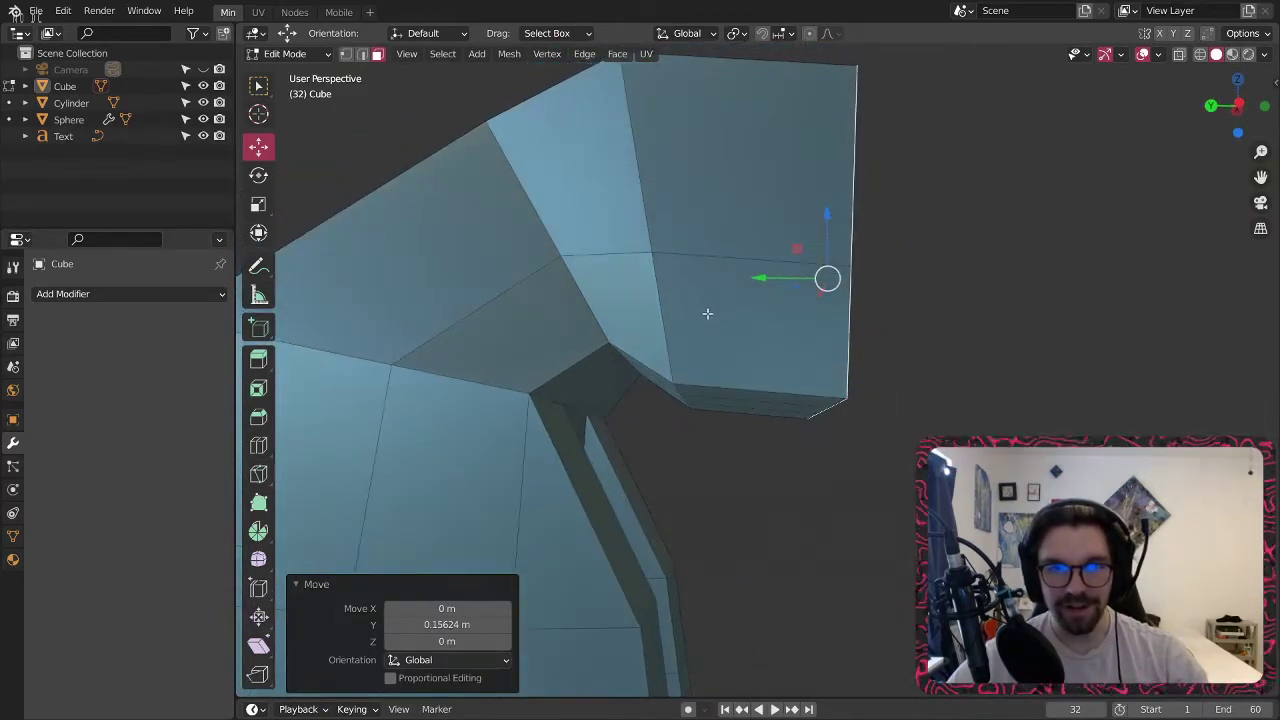
{"action": "left_click", "coordinate": [536, 207], "text": "alt"}
{"action": "middle_click_drag", "start_coordinate": [530, 203], "coordinate": [490, 236]}
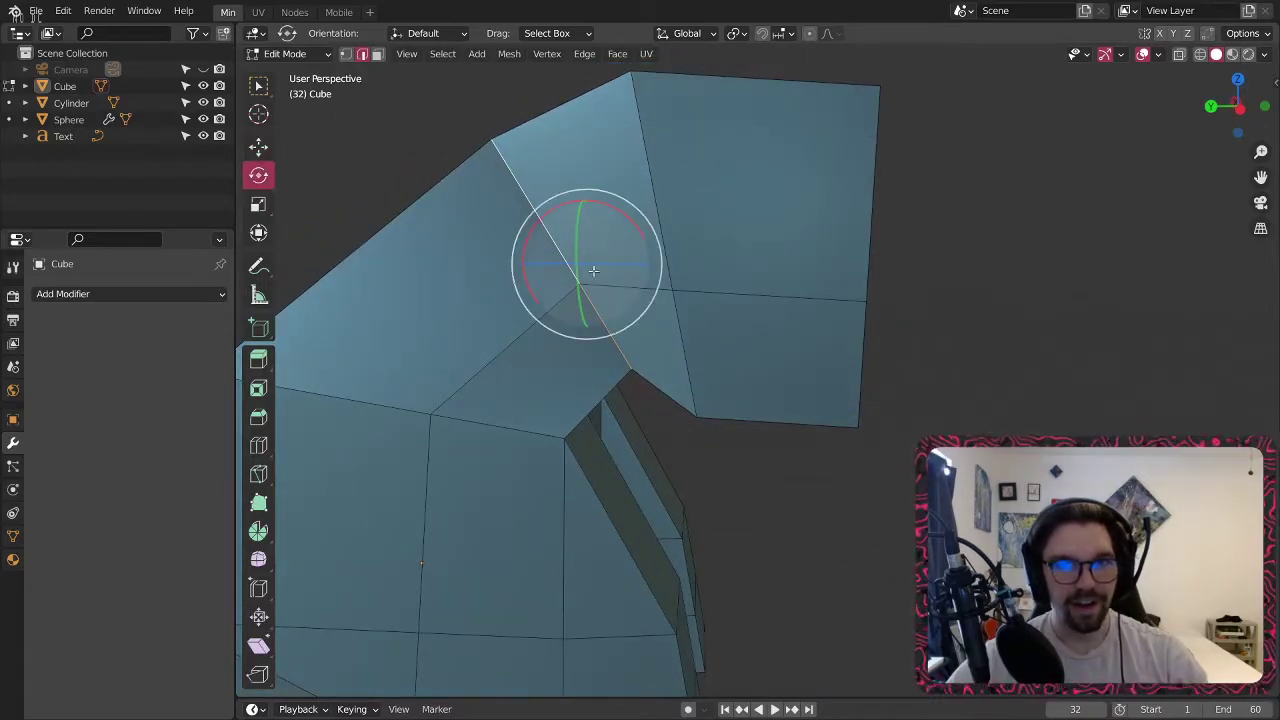
{"action": "left_click_drag", "start_coordinate": [540, 216], "coordinate": [511, 272]}
{"action": "middle_click_drag", "start_coordinate": [543, 241], "coordinate": [570, 222]}
{"action": "left_click_drag", "start_coordinate": [570, 222], "coordinate": [587, 197]}
{"action": "middle_click_drag", "start_coordinate": [587, 197], "coordinate": [614, 311]}
{"action": "left_click_drag", "start_coordinate": [614, 311], "coordinate": [554, 314]}
{"action": "middle_click_drag", "start_coordinate": [594, 310], "coordinate": [727, 334]}
Shorten the head by moving its front face 0.54417 m in Y.
{"action": "scroll", "coordinate": [682, 313], "scroll_direction": "down", "scroll_amount": 3}
{"action": "key", "text": "alt+a"}
{"action": "middle_click_drag", "start_coordinate": [657, 357], "coordinate": [682, 346]}
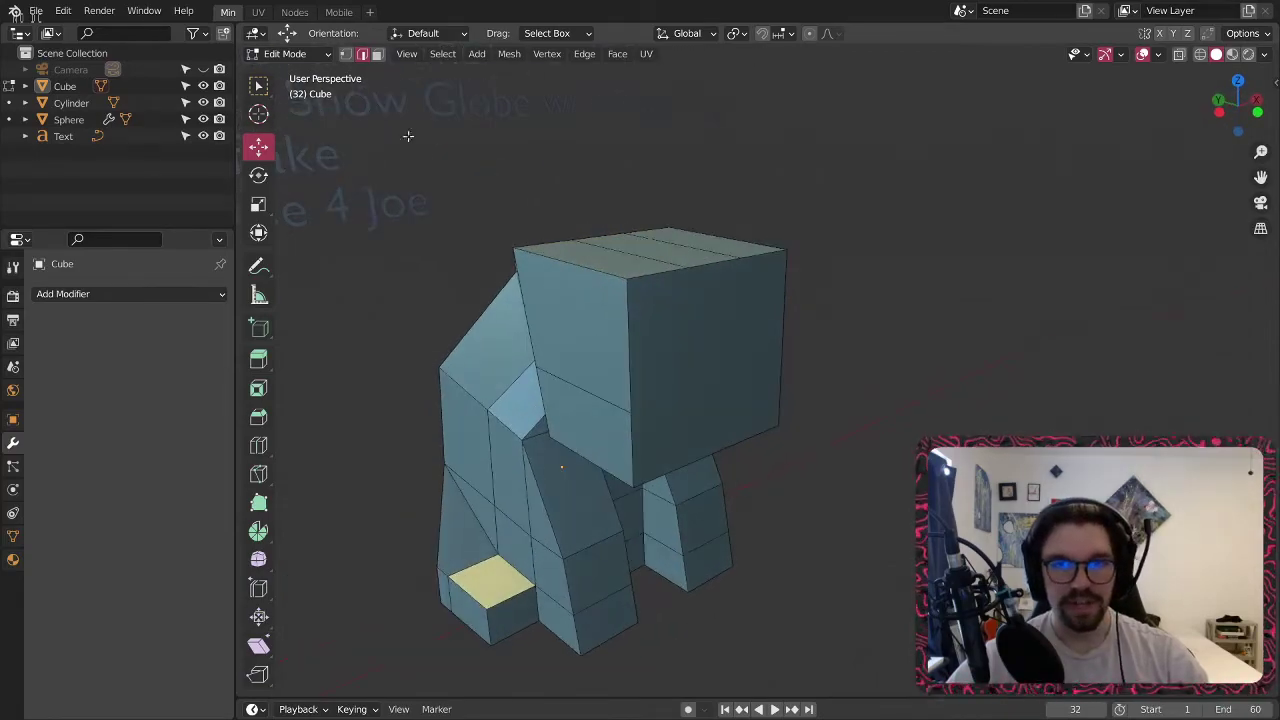
{"action": "left_click", "coordinate": [378, 54]}
{"action": "left_click", "coordinate": [696, 350]}
{"action": "scroll", "coordinate": [672, 374], "scroll_direction": "up", "scroll_amount": 3}
{"action": "middle_click_drag", "start_coordinate": [637, 386], "coordinate": [771, 379]}
{"action": "left_click_drag", "start_coordinate": [745, 376], "coordinate": [688, 331]}
{"action": "middle_click_drag", "start_coordinate": [702, 369], "coordinate": [457, 243]}
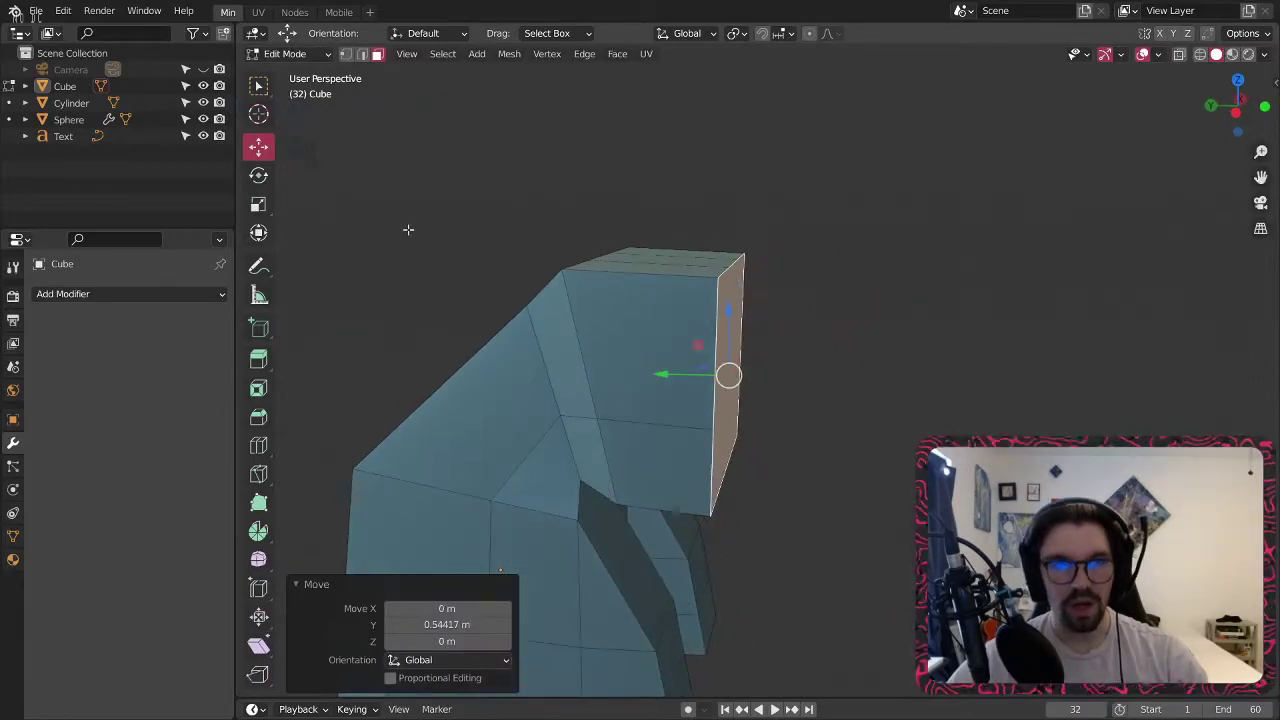
Rotate the head's front face 3.85° about the X axis.
{"action": "left_click", "coordinate": [258, 175]}
{"action": "left_click_drag", "start_coordinate": [706, 330], "coordinate": [713, 318]}
{"action": "middle_click_drag", "start_coordinate": [713, 318], "coordinate": [709, 283]}
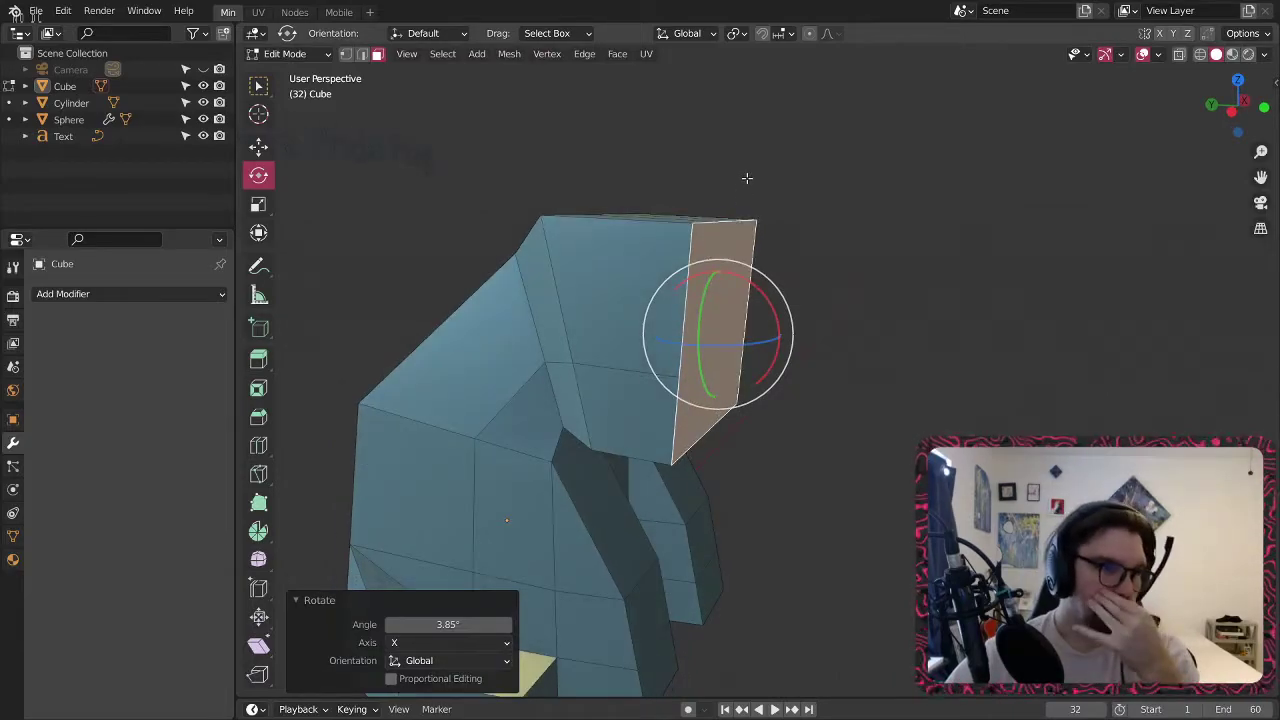
{"action": "middle_click_drag", "start_coordinate": [639, 186], "coordinate": [572, 272]}
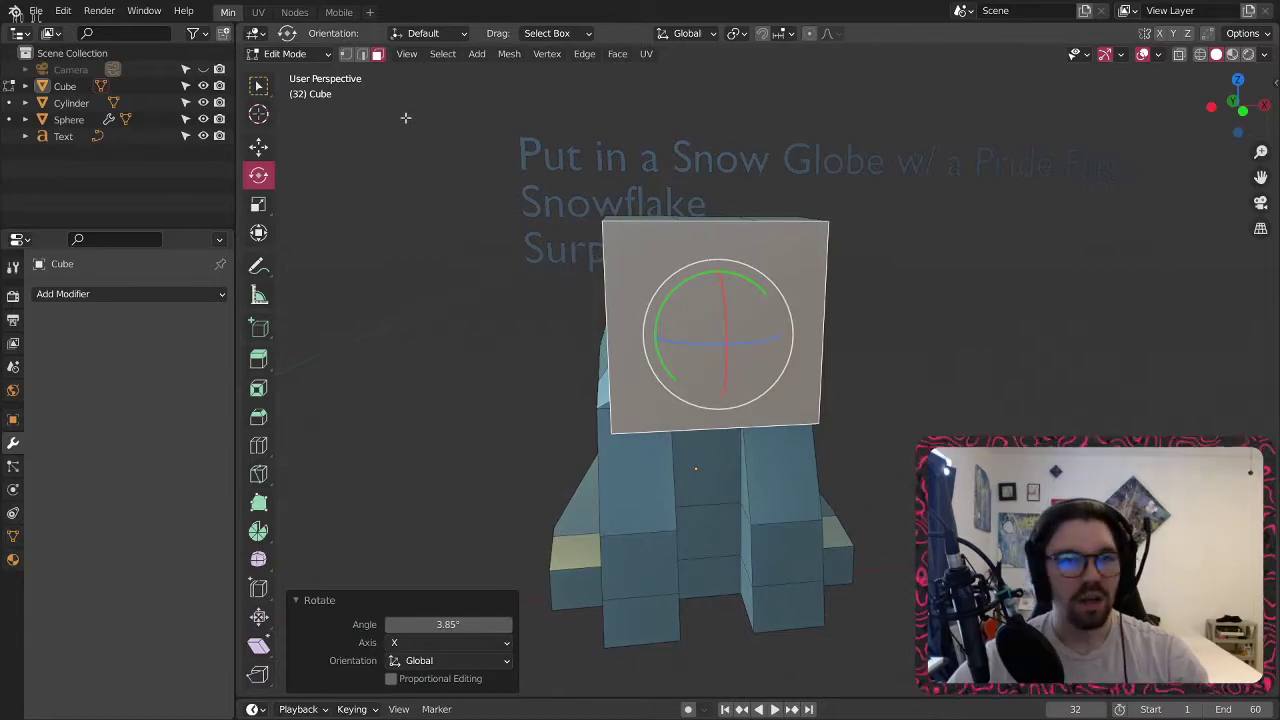
{"action": "middle_click_drag", "start_coordinate": [684, 280], "coordinate": [915, 298]}
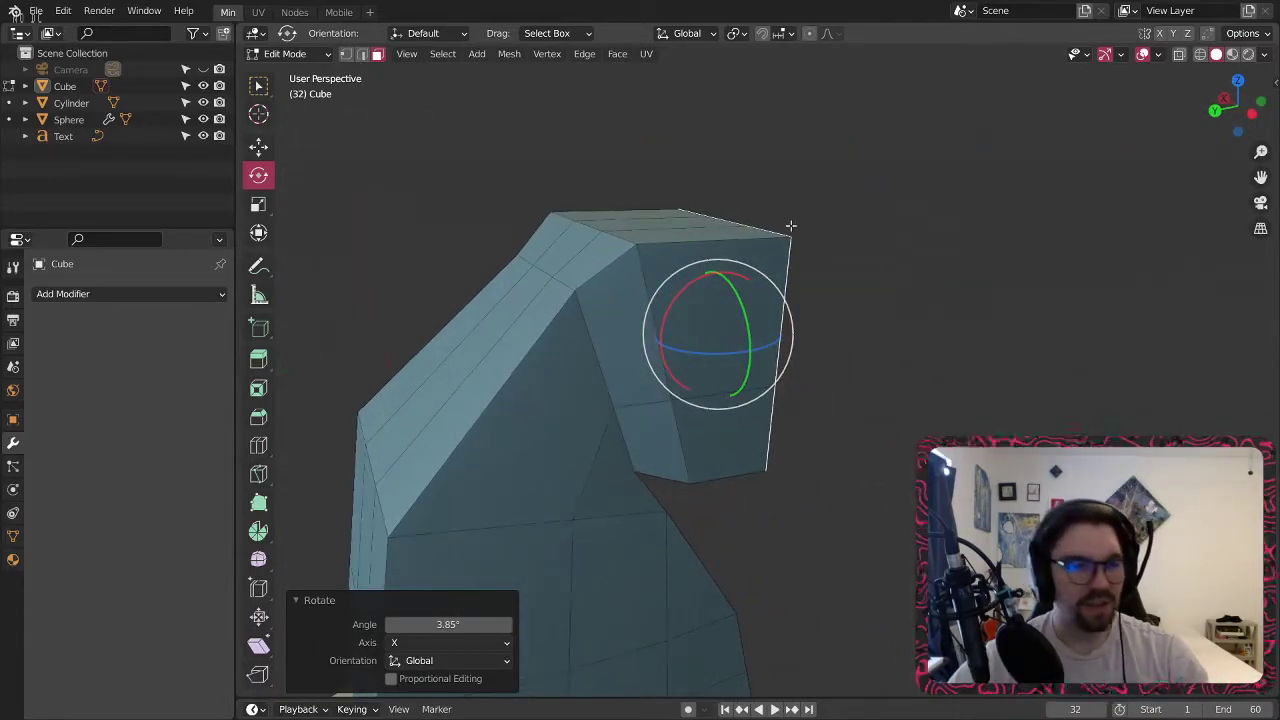
{"action": "middle_click_drag", "start_coordinate": [502, 253], "coordinate": [715, 230]}
{"action": "left_click", "coordinate": [739, 284]}
{"action": "left_click", "coordinate": [724, 262]}
{"action": "left_click", "coordinate": [639, 222], "text": "shift"}
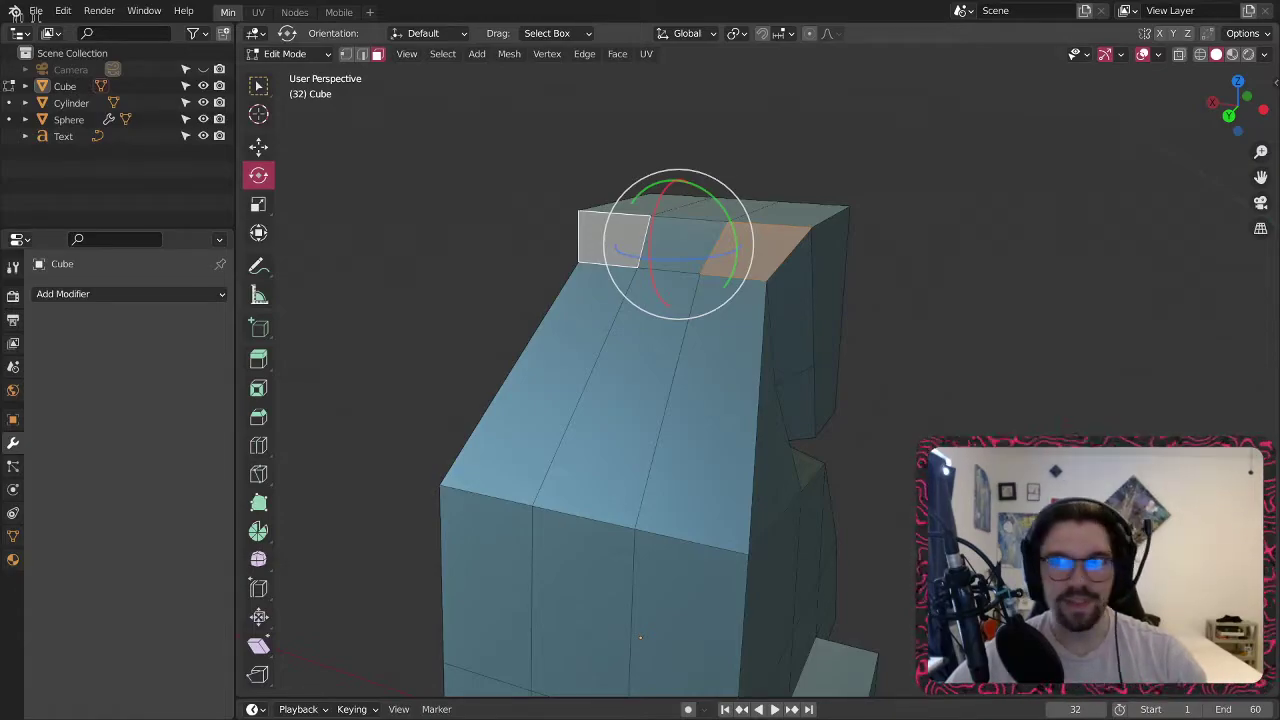
{"action": "middle_click_drag", "start_coordinate": [803, 411], "coordinate": [572, 428]}
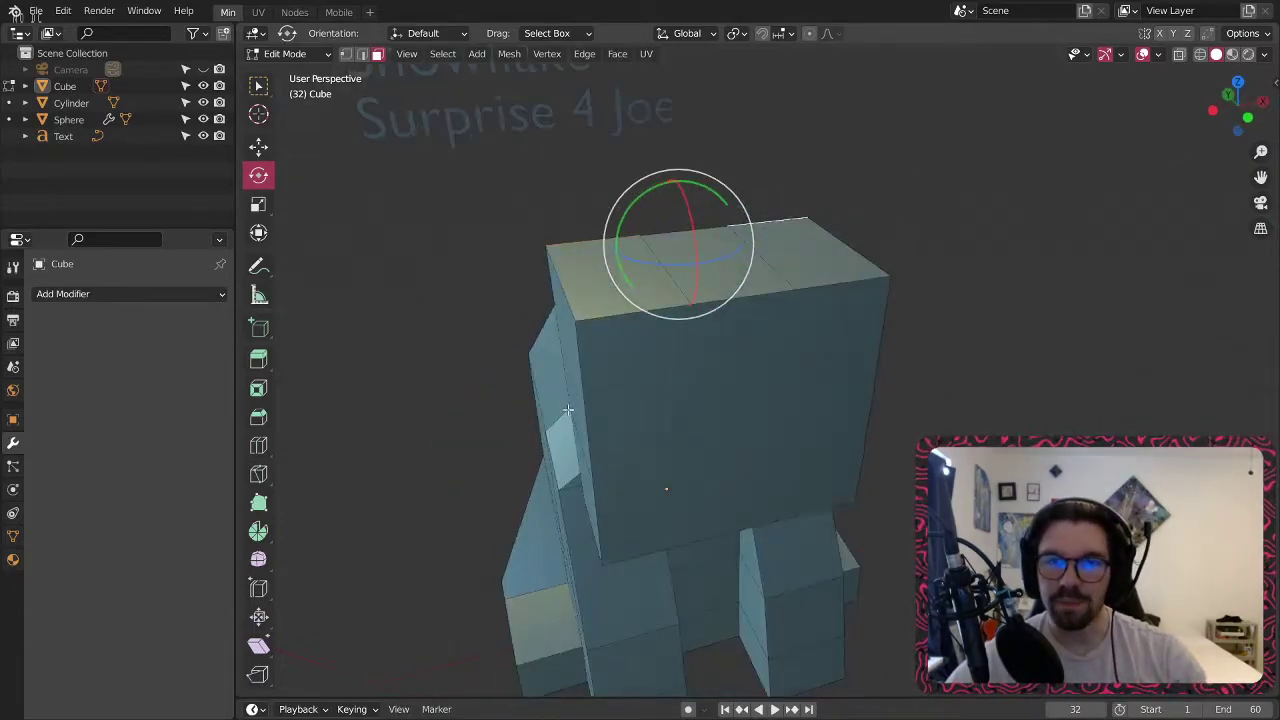
Add a pug photo as a reference image beside the model, in Object Mode and front orthographic view.
{"action": "left_click", "coordinate": [1222, 112]}
{"action": "scroll", "coordinate": [971, 334], "scroll_direction": "down", "scroll_amount": 5}
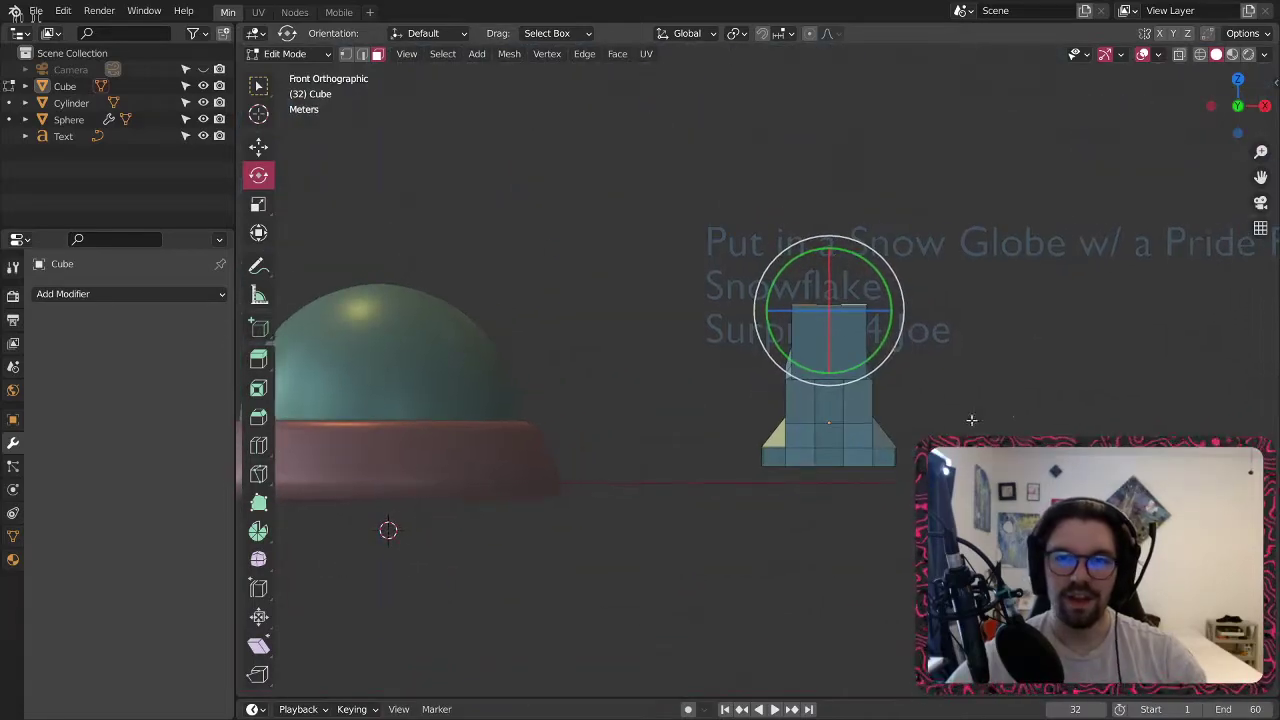
{"action": "left_click", "coordinate": [290, 53]}
{"action": "left_click", "coordinate": [289, 69]}
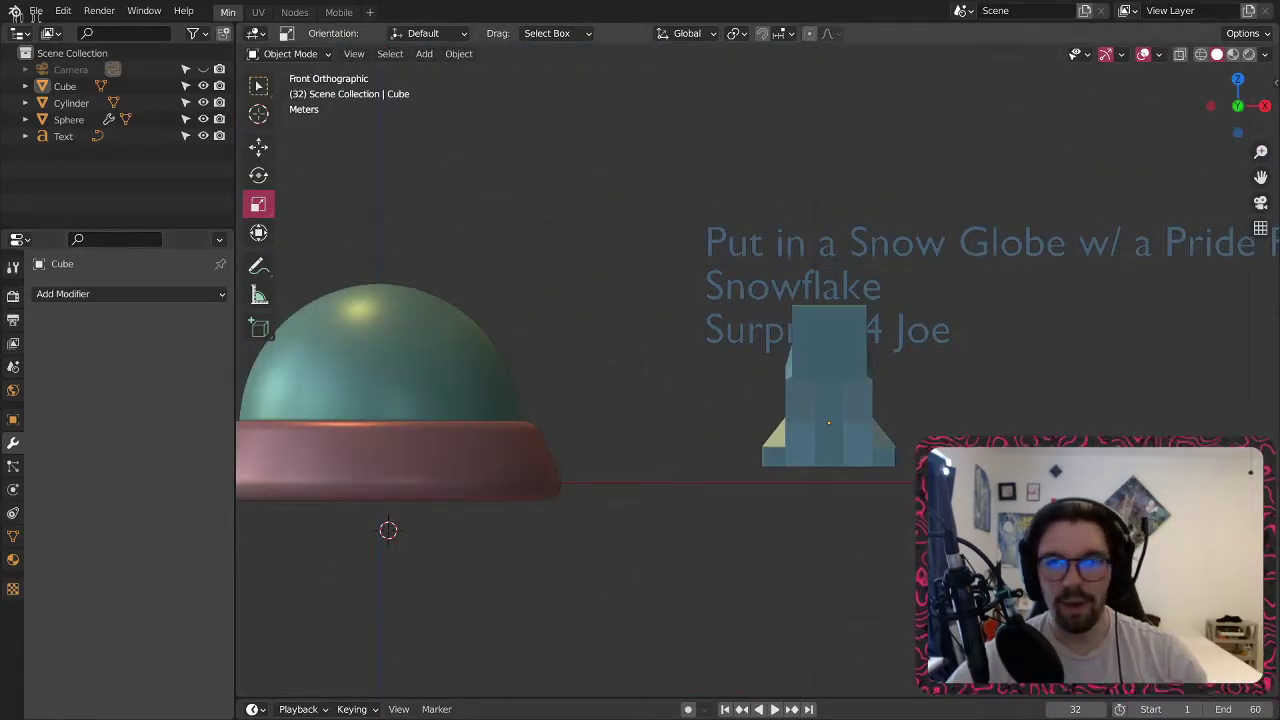
{"action": "left_click_drag", "start_coordinate": [1279, 481], "coordinate": [1125, 481]}
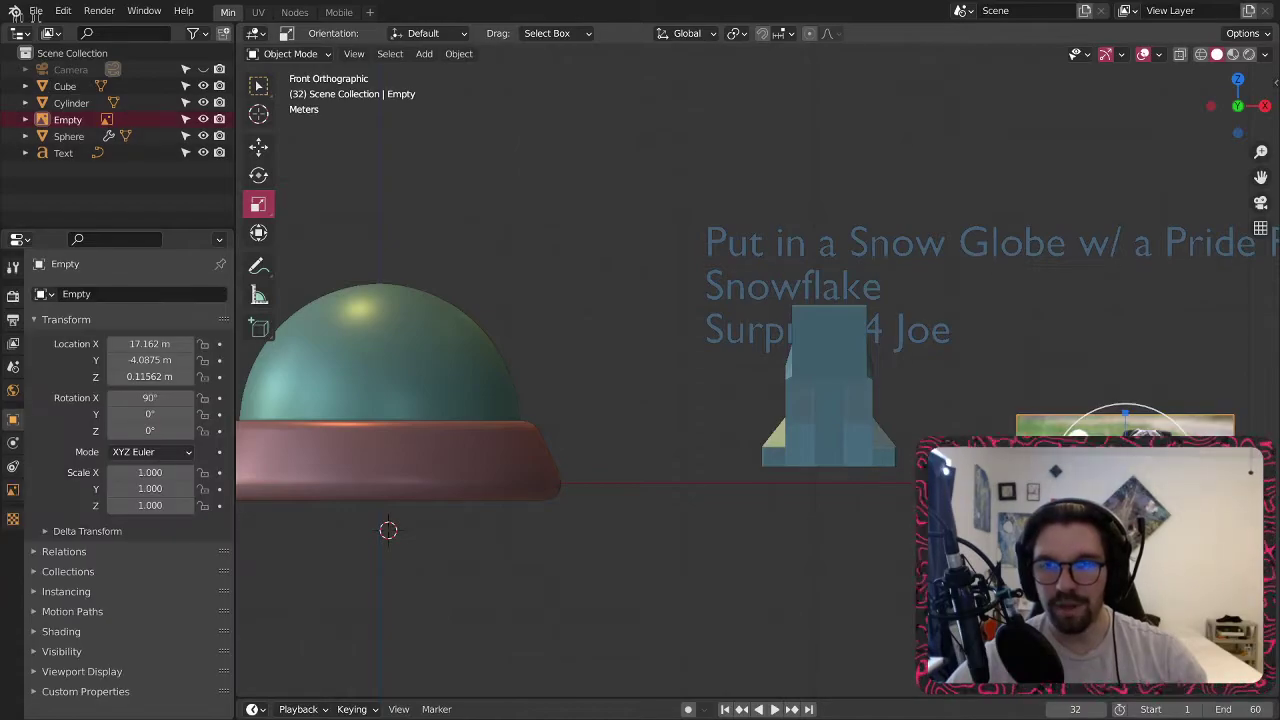
Move the pug reference image back behind the model to Y 6.458 m.
{"action": "middle_click_drag", "start_coordinate": [1195, 482], "coordinate": [745, 457], "text": "shift"}
{"action": "middle_click_drag", "start_coordinate": [745, 457], "coordinate": [662, 496]}
{"action": "left_click", "coordinate": [262, 147]}
{"action": "left_click_drag", "start_coordinate": [748, 432], "coordinate": [1132, 385]}
Scale the pug reference image by 1.792 and raise it 1.7926 m in Z.
{"action": "key", "text": "s"}
{"action": "middle_click_drag", "start_coordinate": [984, 387], "coordinate": [1037, 366]}
{"action": "left_click", "coordinate": [1053, 345]}
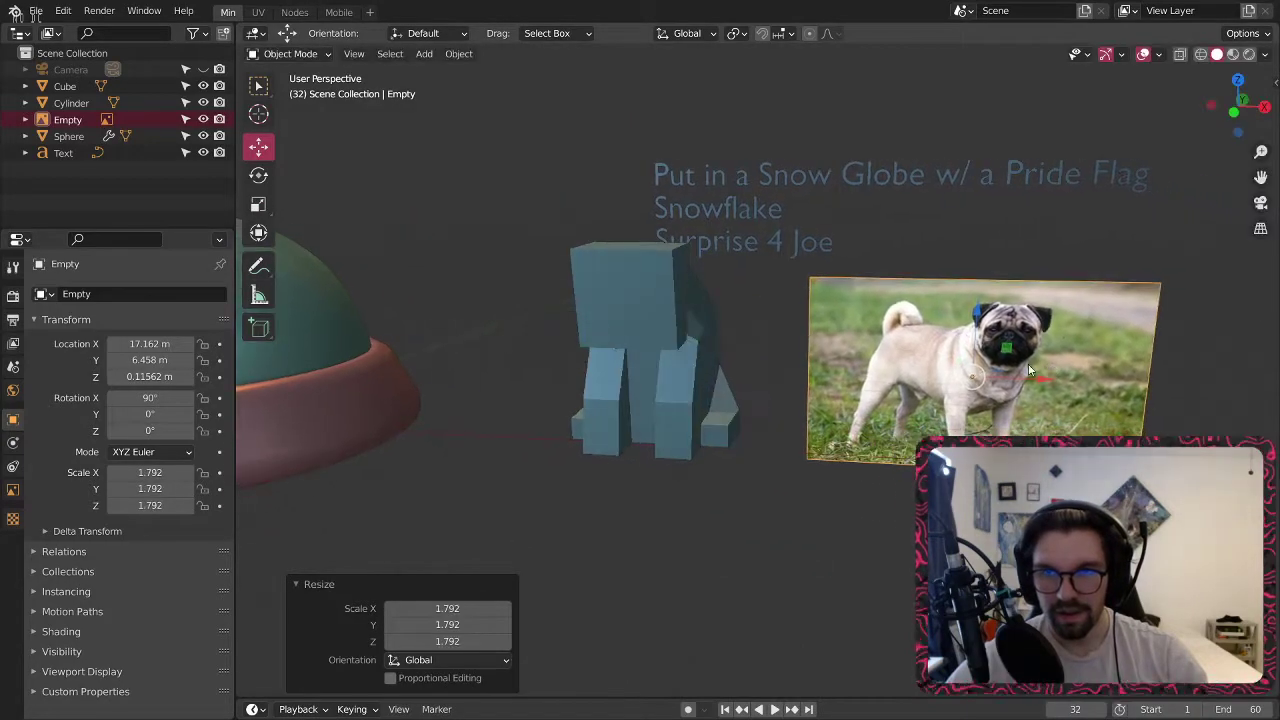
{"action": "left_click_drag", "start_coordinate": [980, 311], "coordinate": [978, 245]}
{"action": "scroll", "coordinate": [660, 258], "scroll_direction": "up", "scroll_amount": 2}
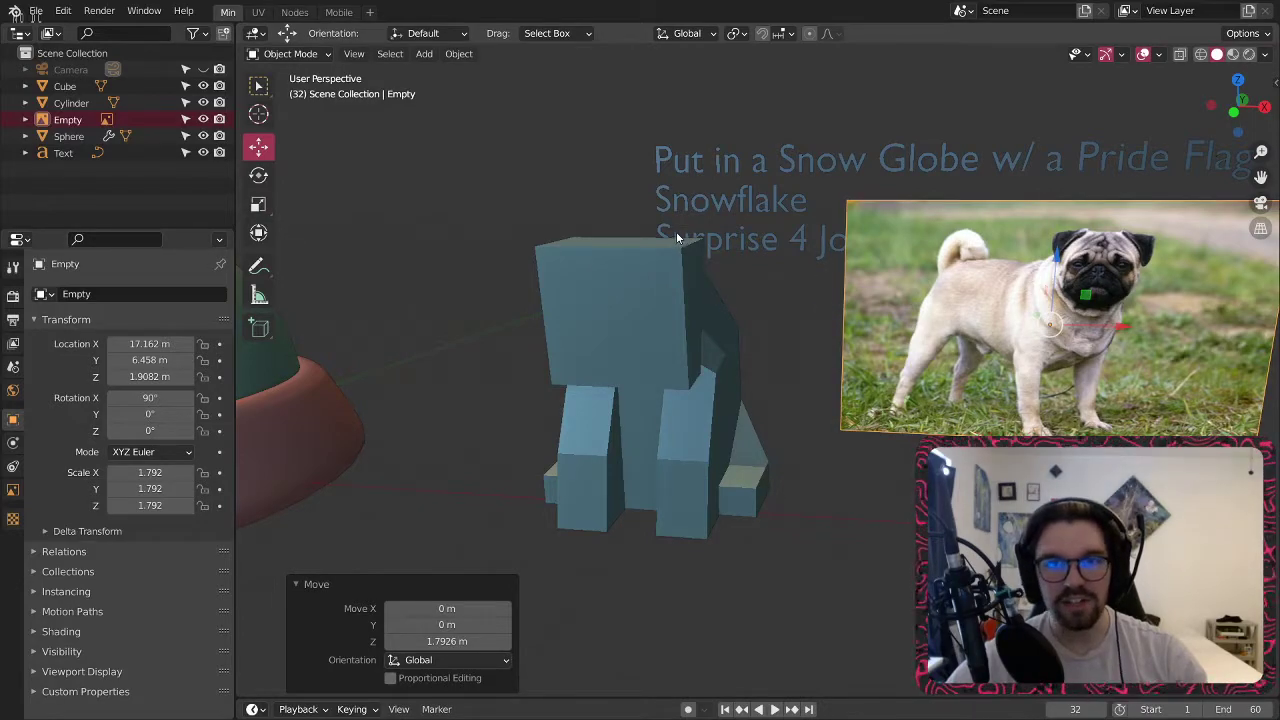
Edit the animal mesh again and move the two outer top edges of the head -0.3031 m in Z.
{"action": "scroll", "coordinate": [676, 231], "scroll_direction": "up", "scroll_amount": 2}
{"action": "left_click", "coordinate": [632, 338]}
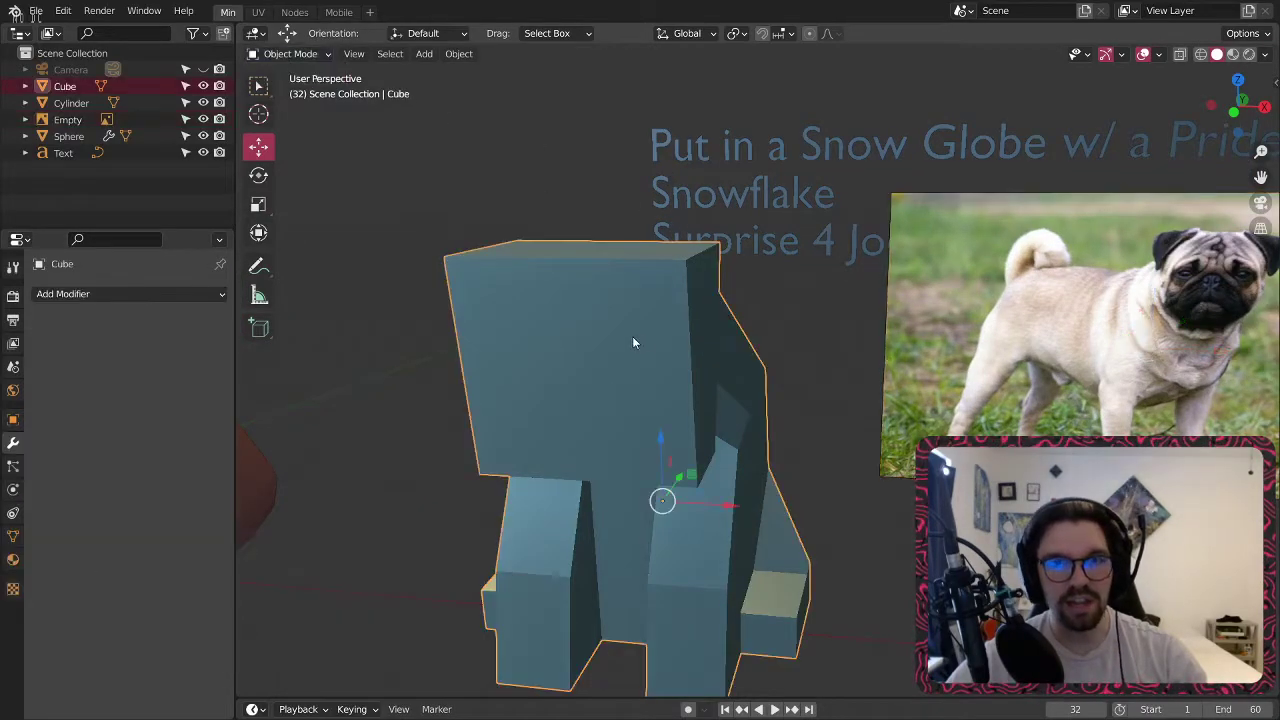
{"action": "left_click", "coordinate": [295, 54]}
{"action": "left_click", "coordinate": [302, 88]}
{"action": "middle_click_drag", "start_coordinate": [657, 277], "coordinate": [459, 133]}
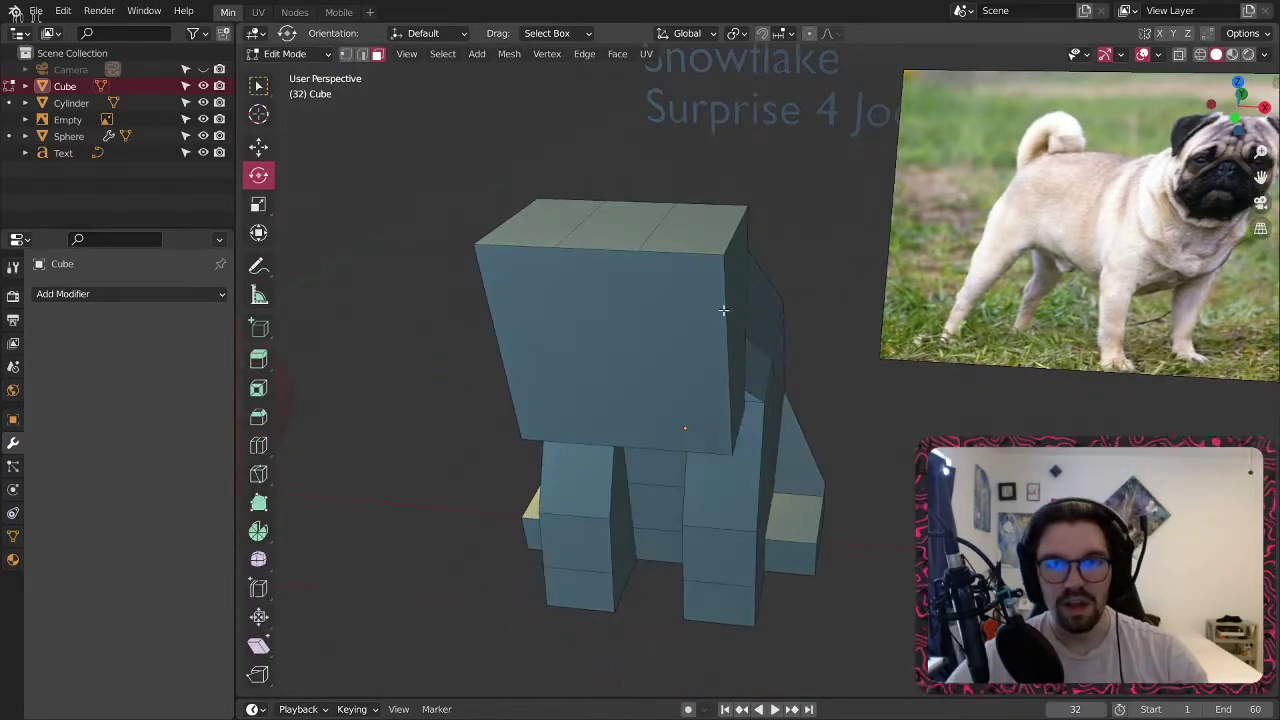
{"action": "left_click", "coordinate": [363, 55]}
{"action": "left_click", "coordinate": [735, 230]}
{"action": "left_click", "coordinate": [511, 220], "text": "shift"}
{"action": "middle_click_drag", "start_coordinate": [561, 238], "coordinate": [718, 246]}
{"action": "left_click", "coordinate": [274, 156]}
{"action": "left_click", "coordinate": [258, 147]}
{"action": "left_click_drag", "start_coordinate": [614, 165], "coordinate": [617, 208]}
{"action": "middle_click_drag", "start_coordinate": [687, 238], "coordinate": [507, 184]}
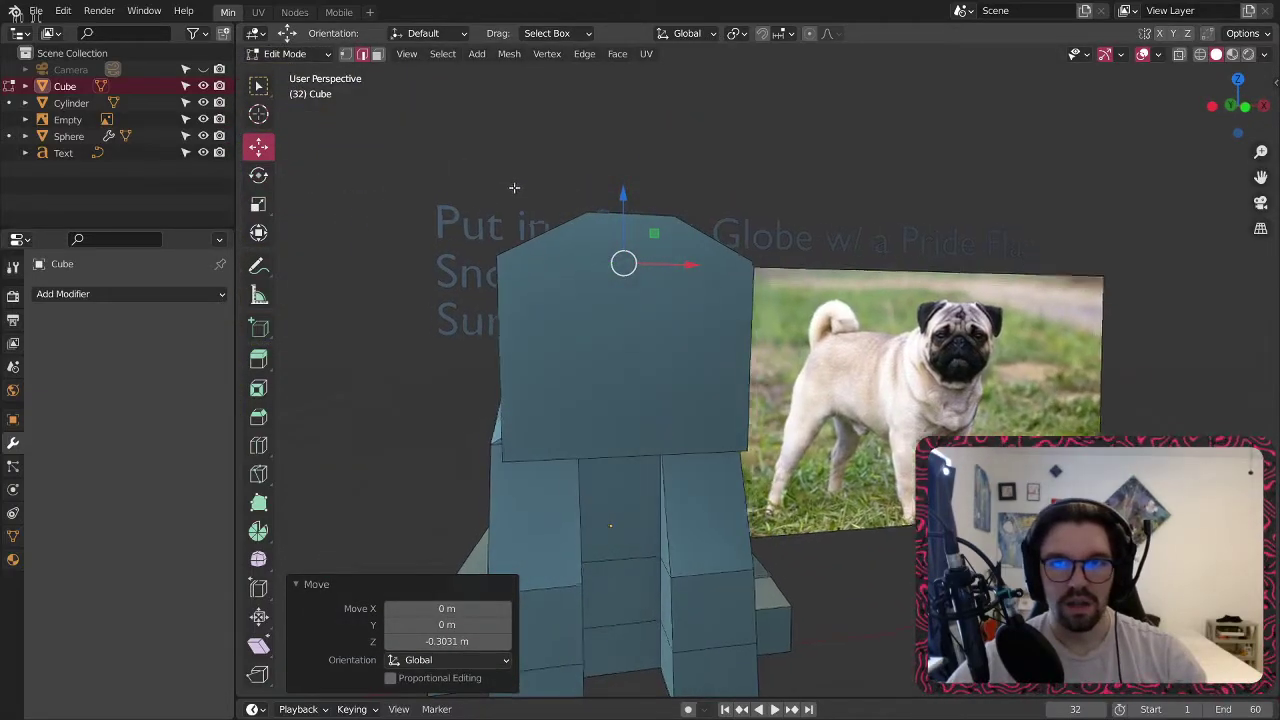
Bring the two outer bottom edges of the head closer together by scaling them 0.837 in X.
{"action": "middle_click_drag", "start_coordinate": [571, 389], "coordinate": [466, 340]}
{"action": "left_click", "coordinate": [421, 345]}
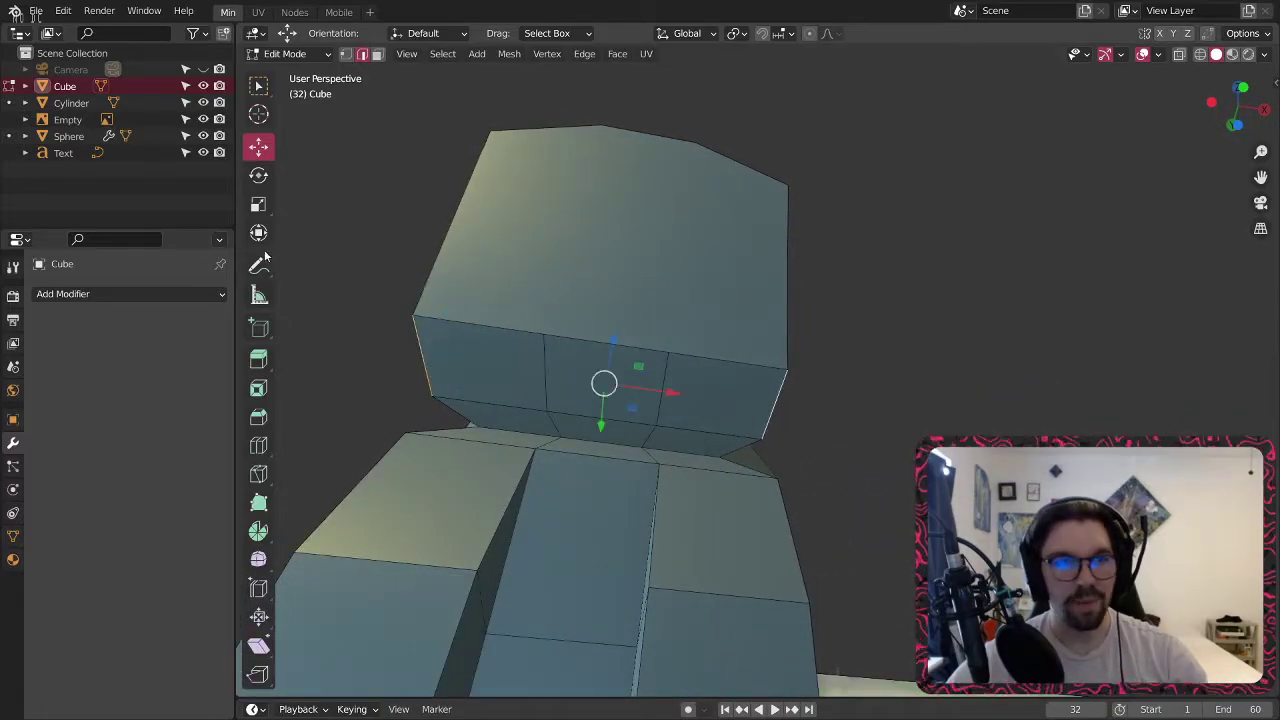
{"action": "left_click", "coordinate": [258, 204]}
{"action": "left_click_drag", "start_coordinate": [669, 387], "coordinate": [659, 386]}
Try a single loop cut along the upper side of the head and neck with a slide factor of 0.699.
{"action": "middle_click_drag", "start_coordinate": [832, 329], "coordinate": [949, 427]}
{"action": "scroll", "coordinate": [854, 384], "scroll_direction": "down", "scroll_amount": 5}
{"action": "middle_click_drag", "start_coordinate": [860, 383], "coordinate": [685, 418]}
{"action": "scroll", "coordinate": [637, 296], "scroll_direction": "up", "scroll_amount": 5}
{"action": "middle_click_drag", "start_coordinate": [671, 287], "coordinate": [740, 320]}
{"action": "left_click", "coordinate": [258, 446]}
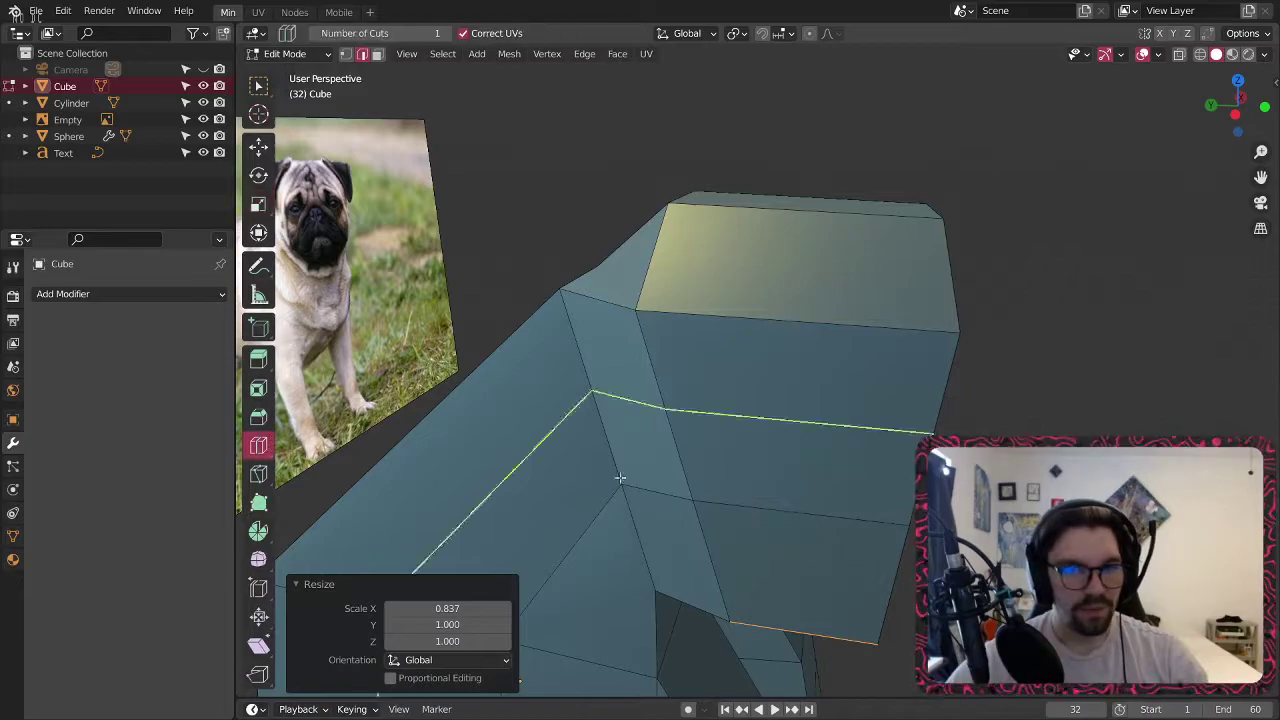
{"action": "left_click_drag", "start_coordinate": [688, 436], "coordinate": [748, 350]}
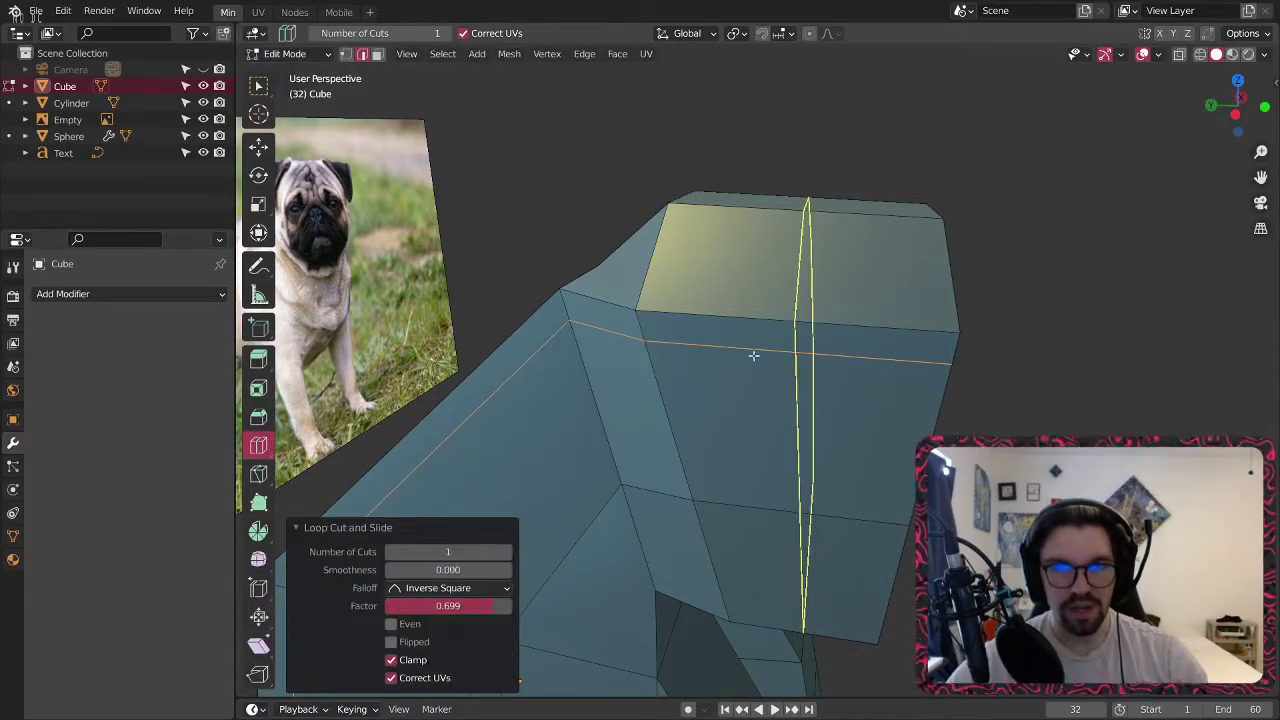
{"action": "middle_click_drag", "start_coordinate": [750, 350], "coordinate": [764, 318], "text": "shift"}
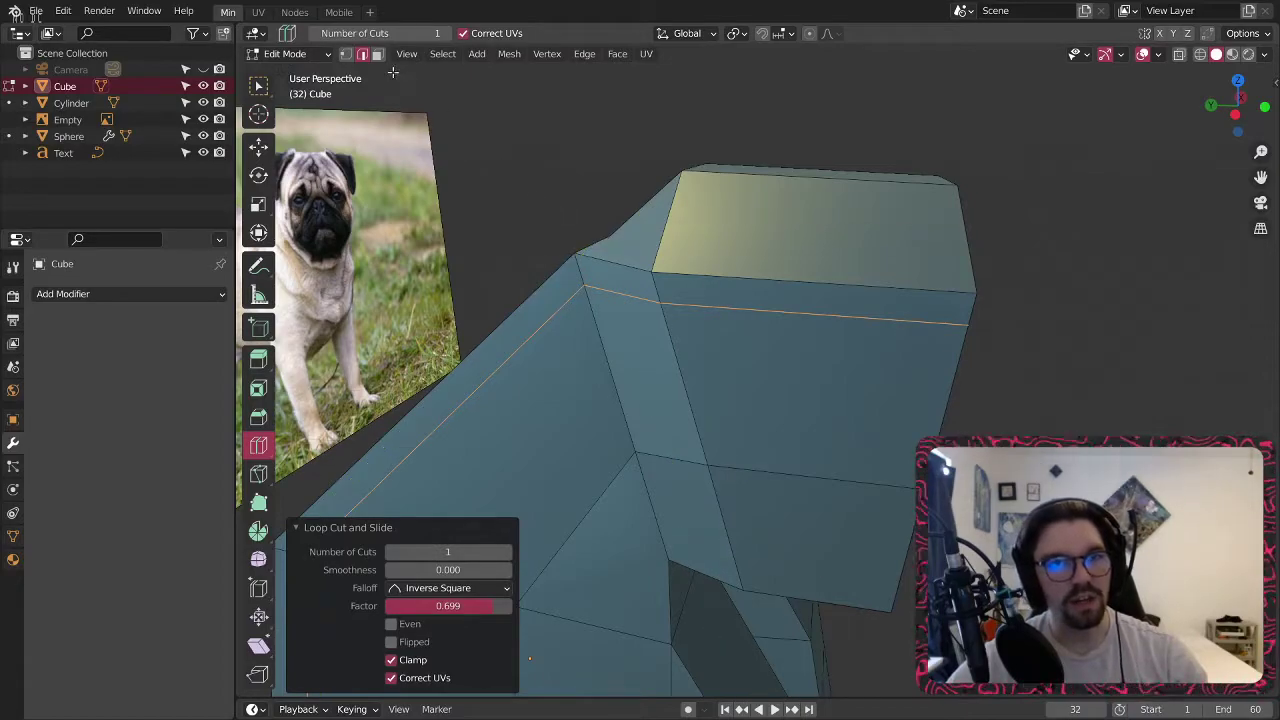
{"action": "left_click", "coordinate": [261, 87]}
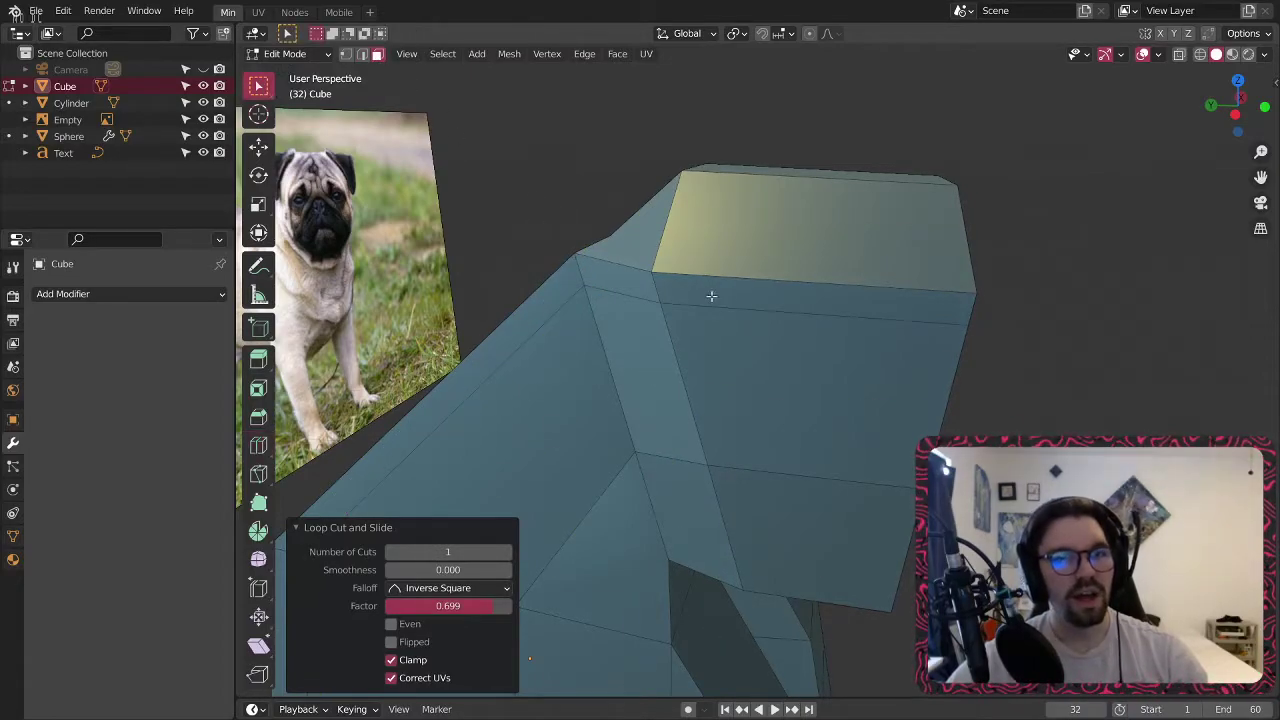
{"action": "left_click", "coordinate": [728, 290]}
{"action": "middle_click_drag", "start_coordinate": [948, 261], "coordinate": [754, 291]}
{"action": "left_click", "coordinate": [932, 298]}
{"action": "key", "text": "ctrl+z"}
{"action": "key", "text": "ctrl+z"}
Add one centred loop cut with factor 0 along the upper side of the head, neck and back.
{"action": "scroll", "coordinate": [915, 305], "scroll_direction": "down", "scroll_amount": 4}
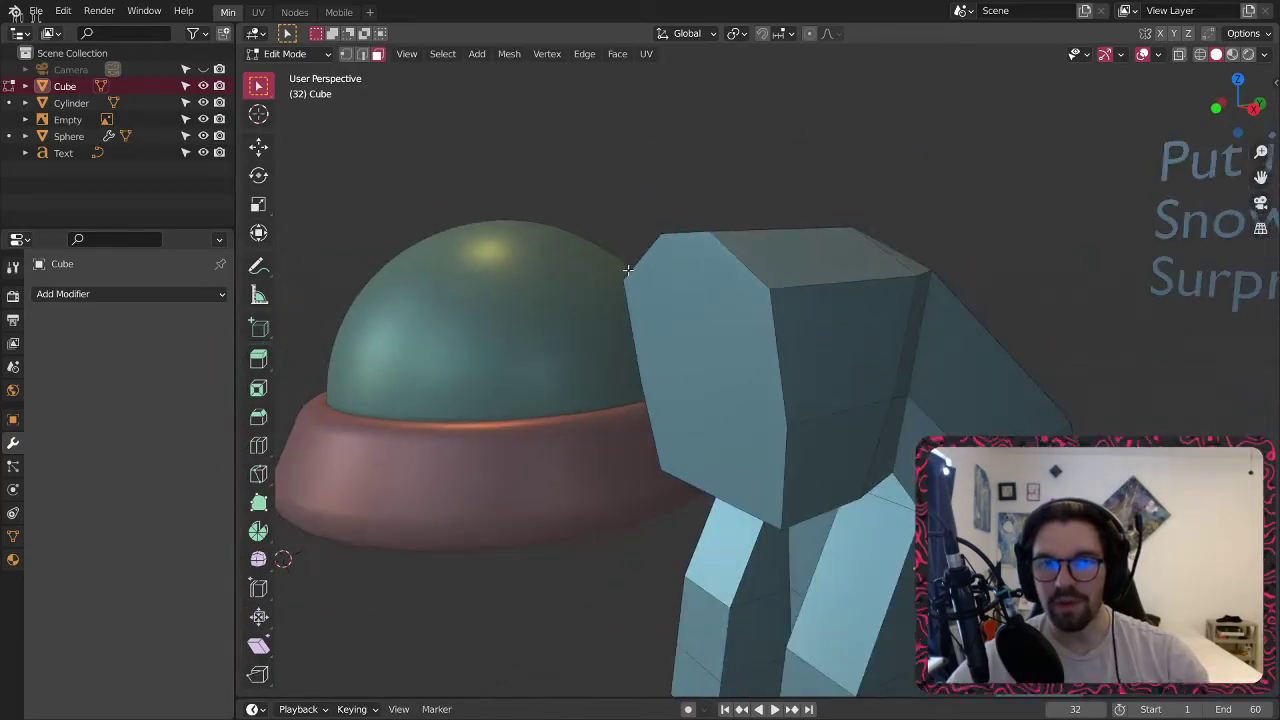
{"action": "middle_click_drag", "start_coordinate": [623, 271], "coordinate": [883, 274]}
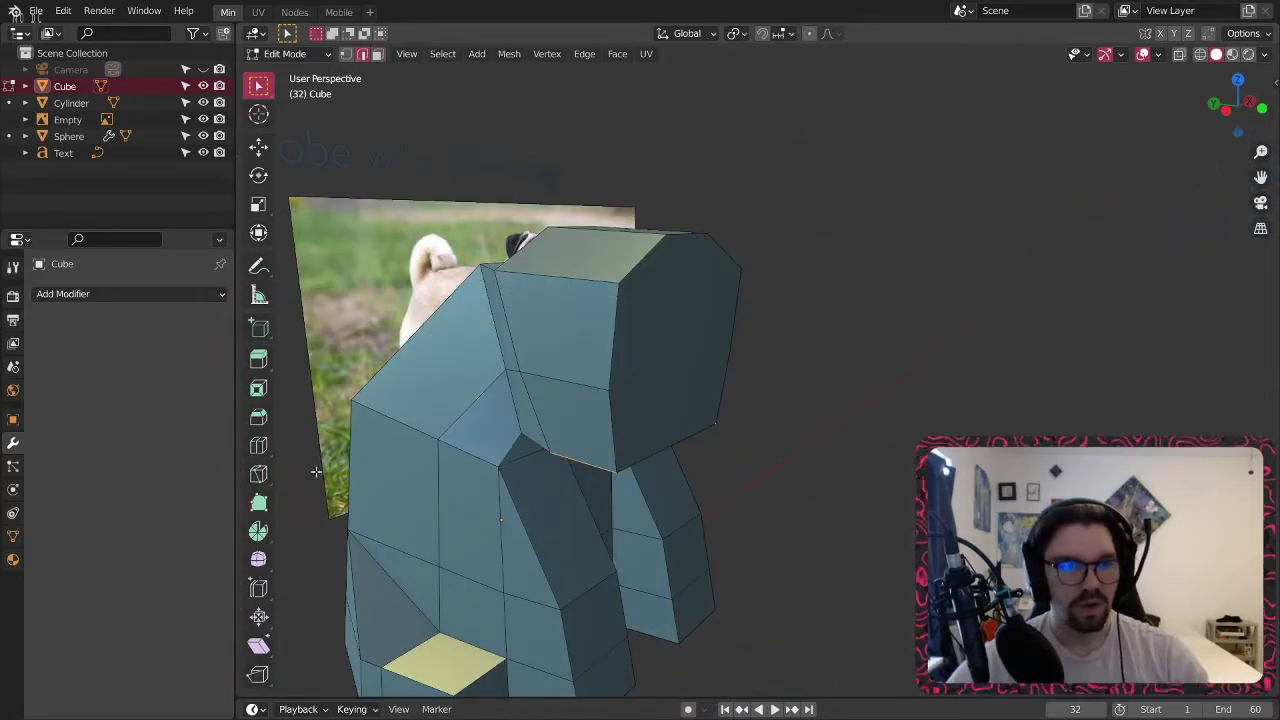
{"action": "left_click", "coordinate": [259, 444]}
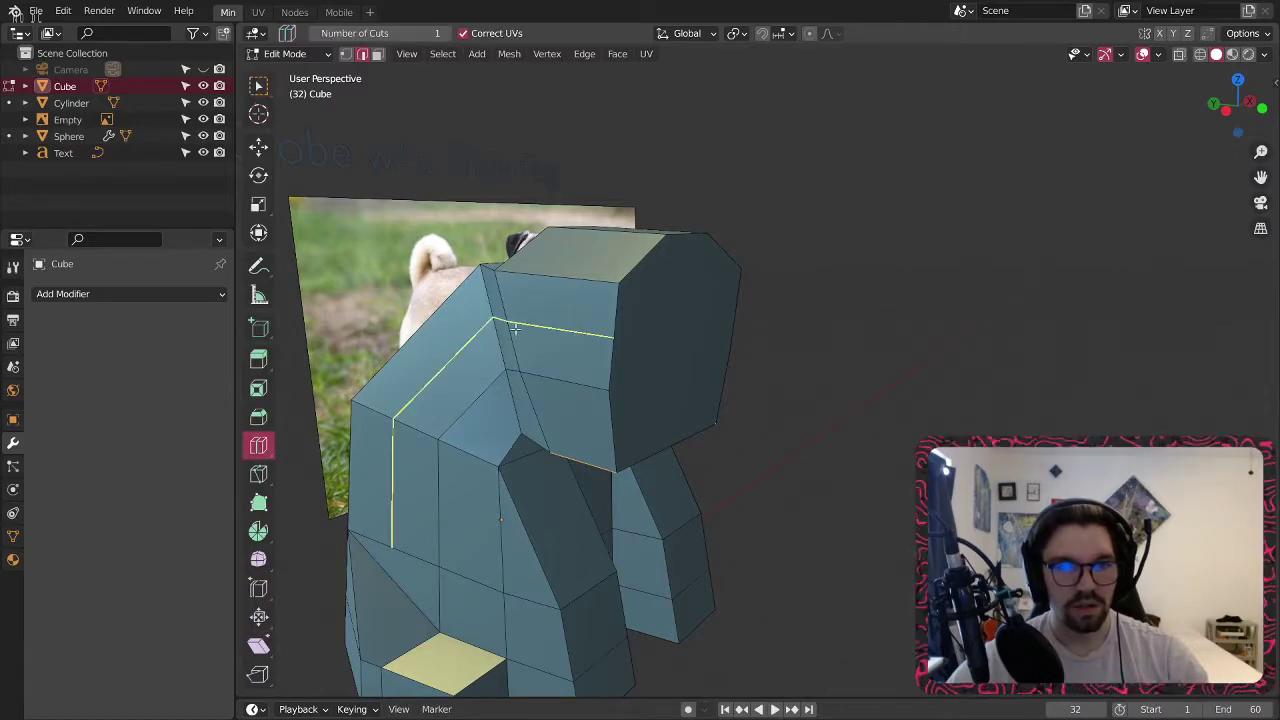
{"action": "left_click", "coordinate": [515, 330]}
{"action": "middle_click_drag", "start_coordinate": [515, 330], "coordinate": [575, 240]}
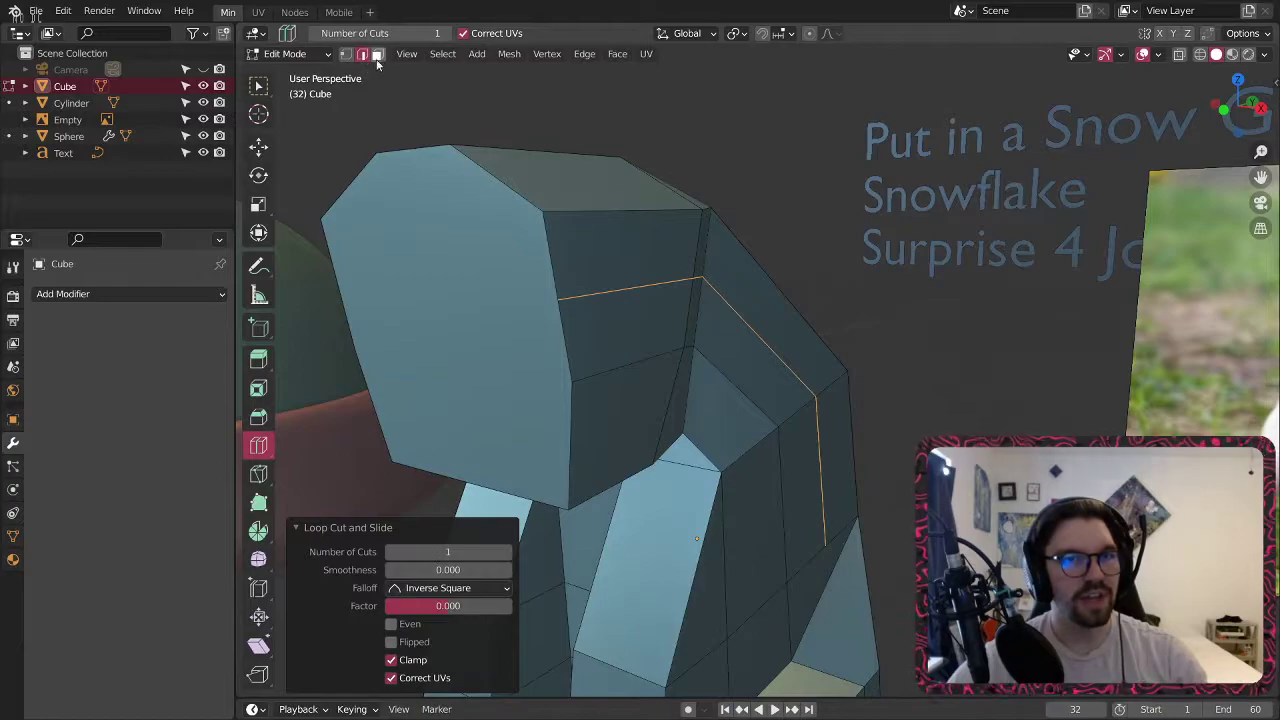
Extrude the uppermost side face on both sides of the head along normals by 0.997 m to start the ears.
{"action": "left_click", "coordinate": [262, 91]}
{"action": "scroll", "coordinate": [440, 342], "scroll_direction": "down", "scroll_amount": 2}
{"action": "left_click", "coordinate": [542, 286]}
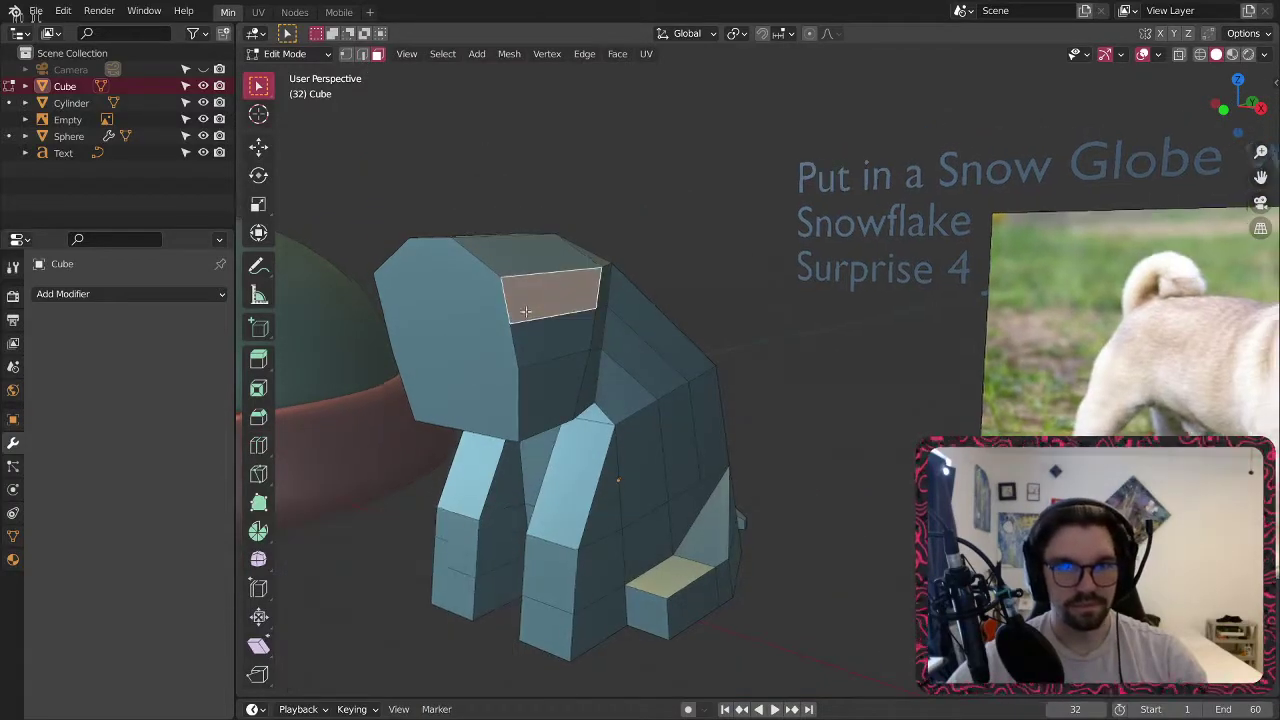
{"action": "middle_click_drag", "start_coordinate": [542, 286], "coordinate": [746, 295]}
{"action": "left_click", "coordinate": [444, 284]}
{"action": "key", "text": "alt+e"}
{"action": "left_click", "coordinate": [447, 284]}
{"action": "left_click", "coordinate": [481, 211]}
{"action": "middle_click_drag", "start_coordinate": [504, 226], "coordinate": [708, 223], "text": "shift"}
{"action": "middle_click_drag", "start_coordinate": [620, 268], "coordinate": [554, 326]}
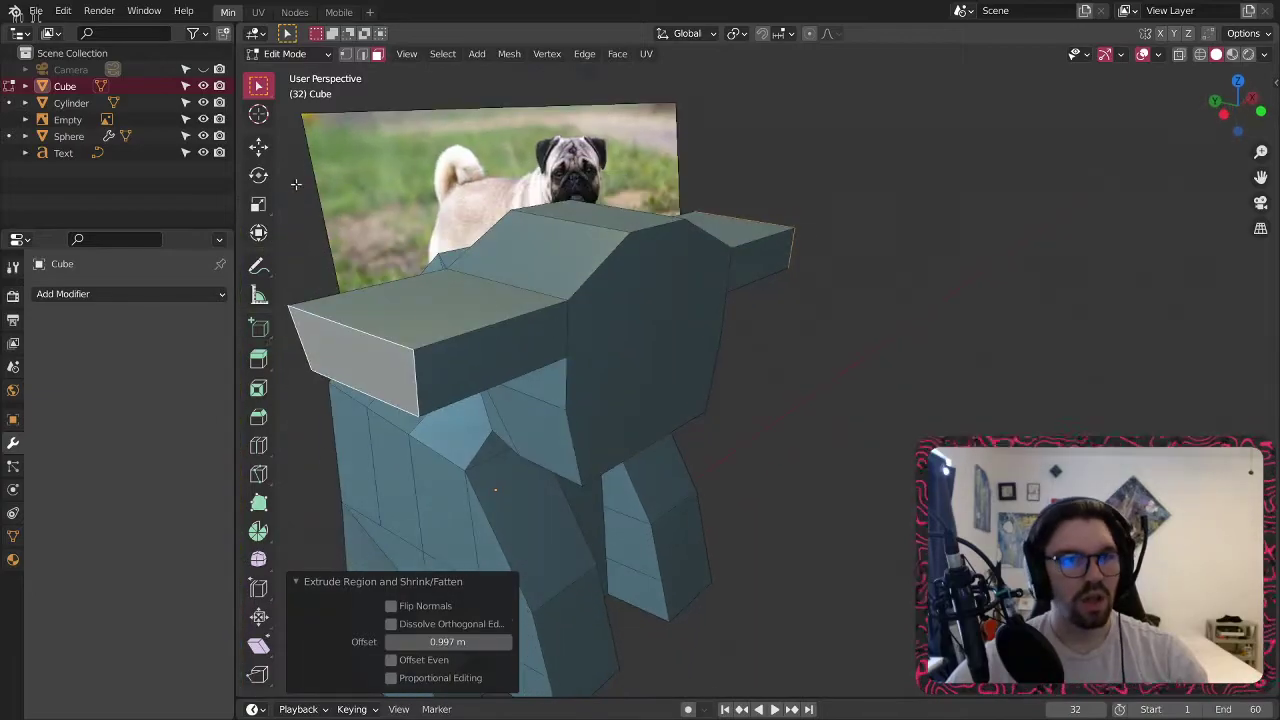
Move the end faces of both ears -1.1064 m in Z and -0.4354 m in Y.
{"action": "left_click", "coordinate": [259, 148]}
{"action": "middle_click_drag", "start_coordinate": [472, 278], "coordinate": [590, 223], "text": "shift"}
{"action": "left_click_drag", "start_coordinate": [724, 159], "coordinate": [722, 303]}
{"action": "middle_click_drag", "start_coordinate": [722, 303], "coordinate": [691, 368]}
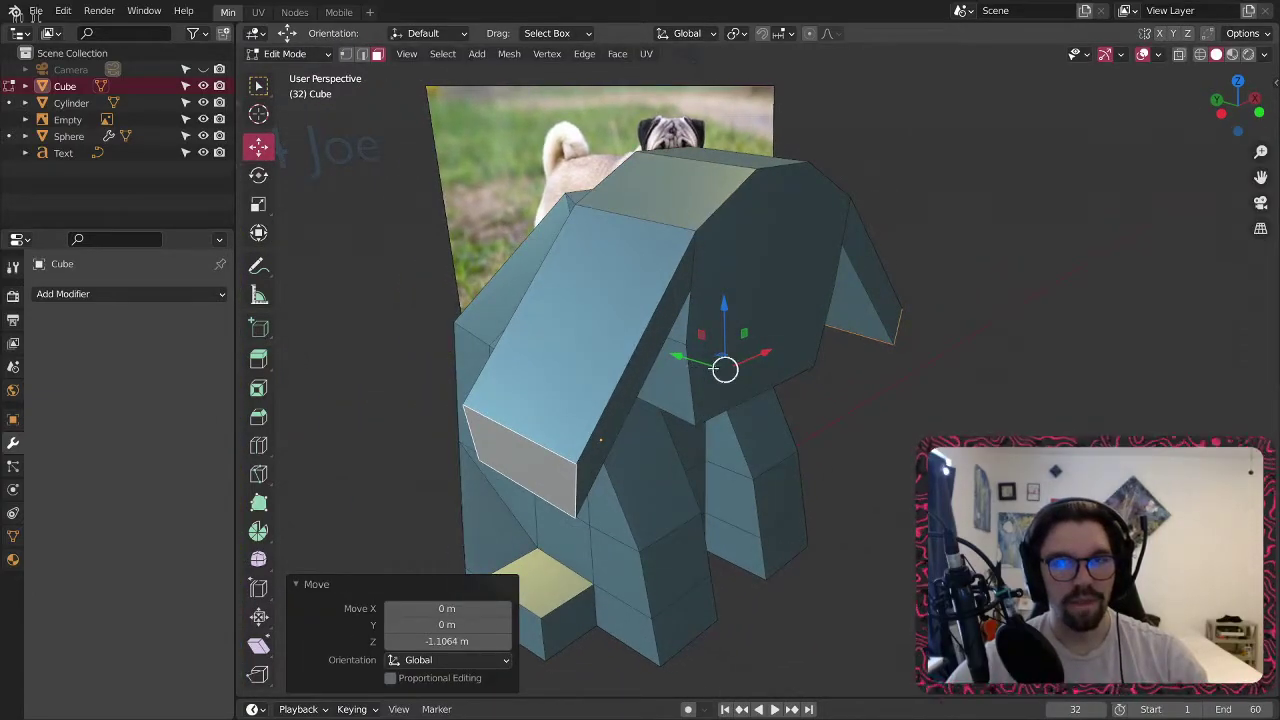
{"action": "left_click_drag", "start_coordinate": [681, 362], "coordinate": [740, 363]}
Rotate the end faces of both ears and scale them 0.662 in X.
{"action": "left_click", "coordinate": [261, 177]}
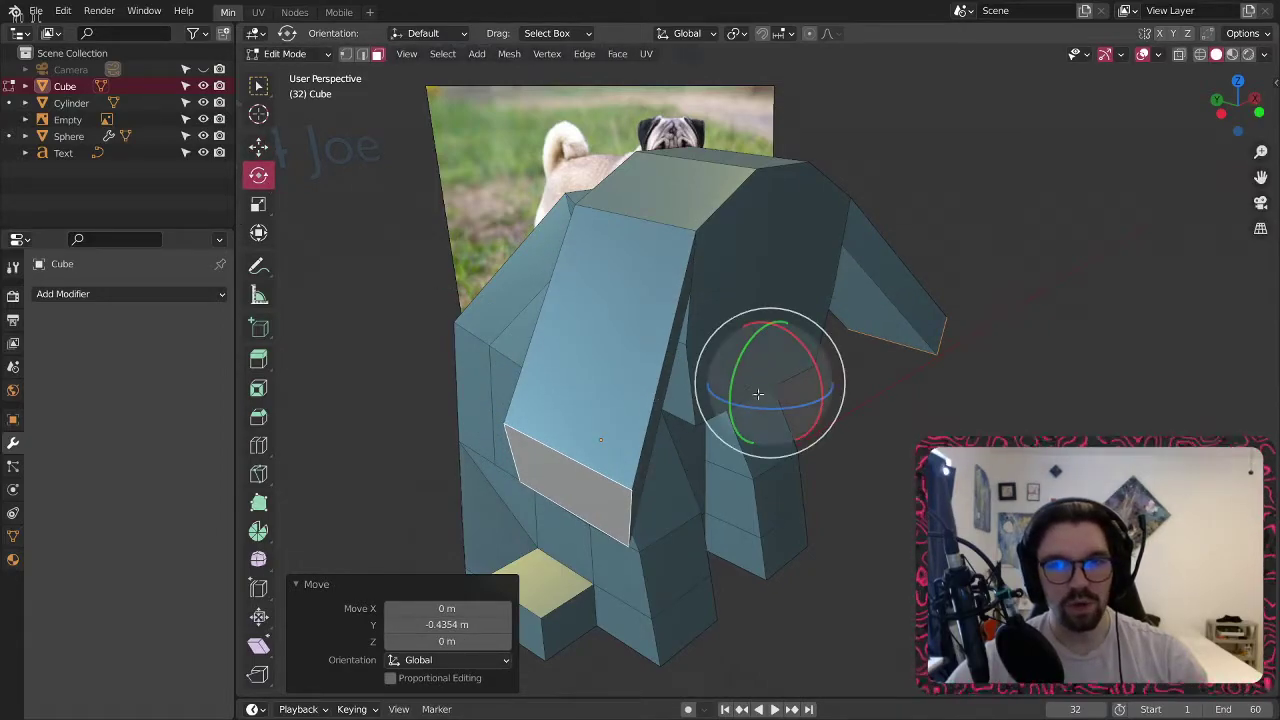
{"action": "left_click_drag", "start_coordinate": [797, 341], "coordinate": [713, 310]}
{"action": "left_click", "coordinate": [259, 148]}
{"action": "mouse_move", "coordinate": [830, 392]}
{"action": "middle_mouse_down"}
{"action": "mouse_move", "coordinate": [798, 369]}
{"action": "mouse_move", "coordinate": [826, 376]}
{"action": "middle_mouse_up"}
{"action": "left_click", "coordinate": [258, 204]}
{"action": "left_click_drag", "start_coordinate": [823, 374], "coordinate": [805, 376]}
{"action": "scroll", "coordinate": [686, 360], "scroll_direction": "up", "scroll_amount": 1}
Move the end faces of both ears 0.43632 m in Z.
{"action": "left_click", "coordinate": [253, 152]}
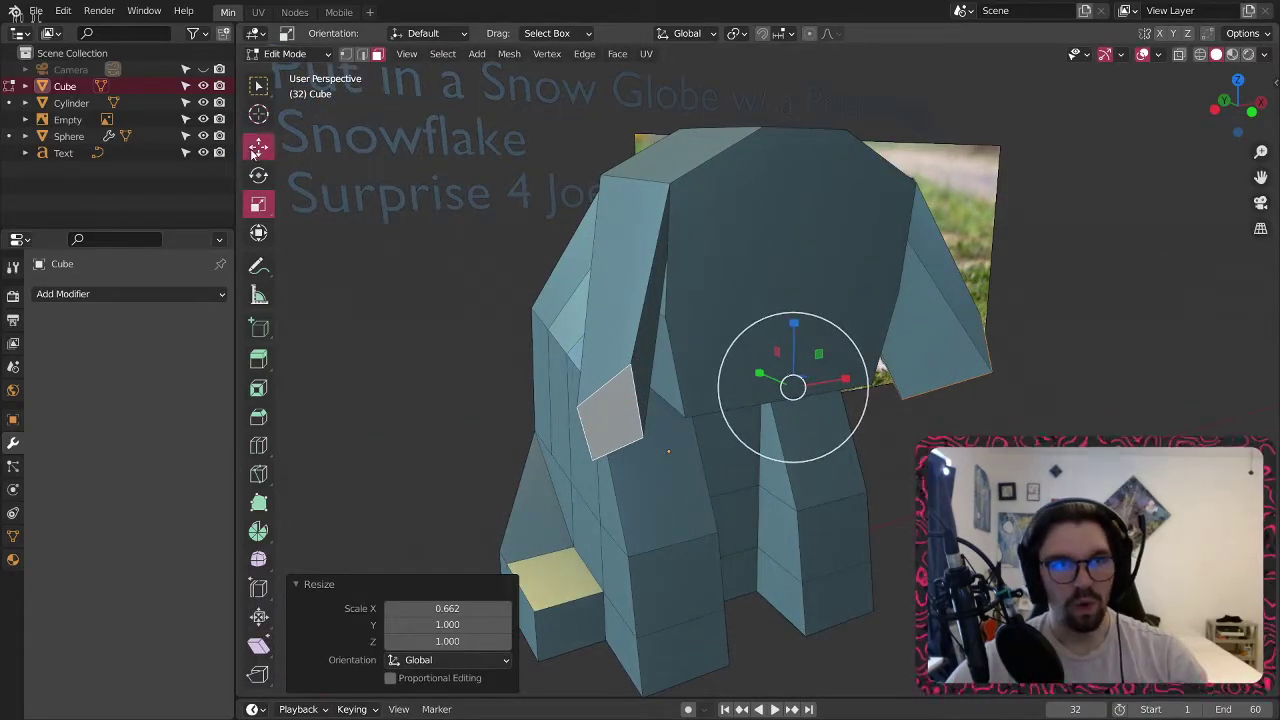
{"action": "left_click", "coordinate": [258, 146]}
{"action": "left_click_drag", "start_coordinate": [793, 325], "coordinate": [797, 252]}
{"action": "middle_click_drag", "start_coordinate": [797, 252], "coordinate": [649, 258]}
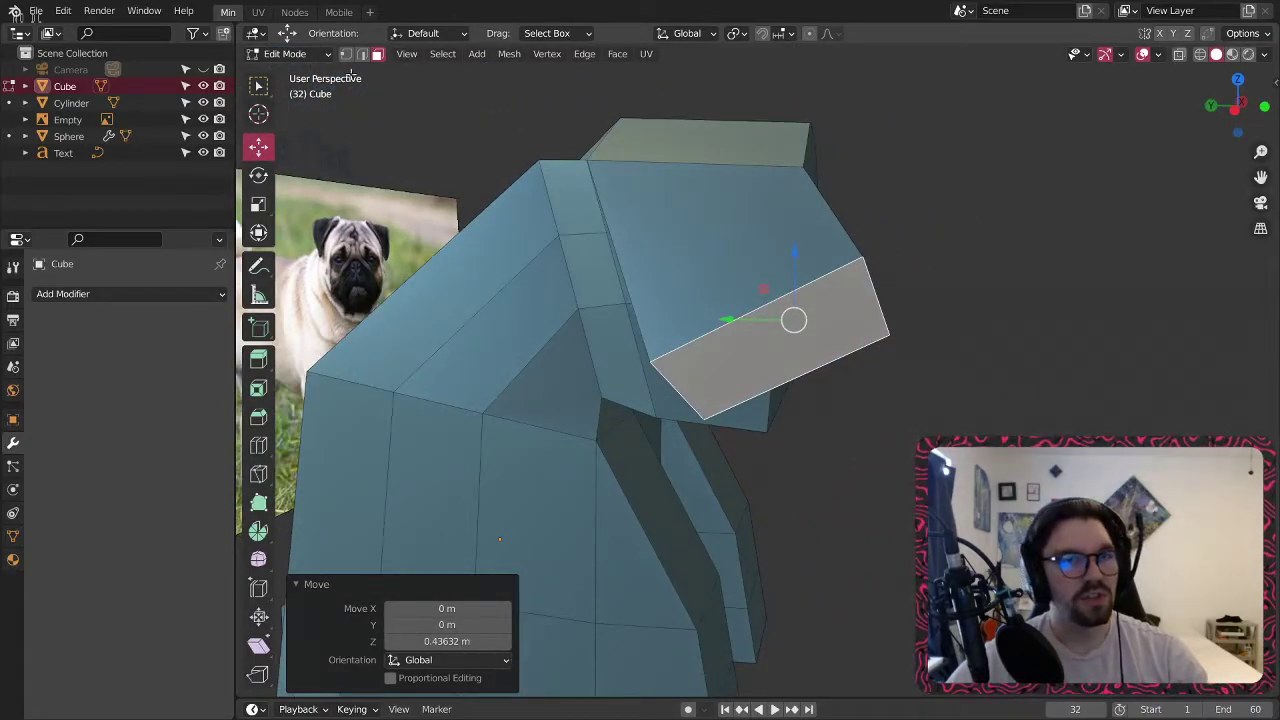
Merge the rear upper vertex of one ear's end face into its front upper vertex using At Last.
{"action": "left_click", "coordinate": [363, 56]}
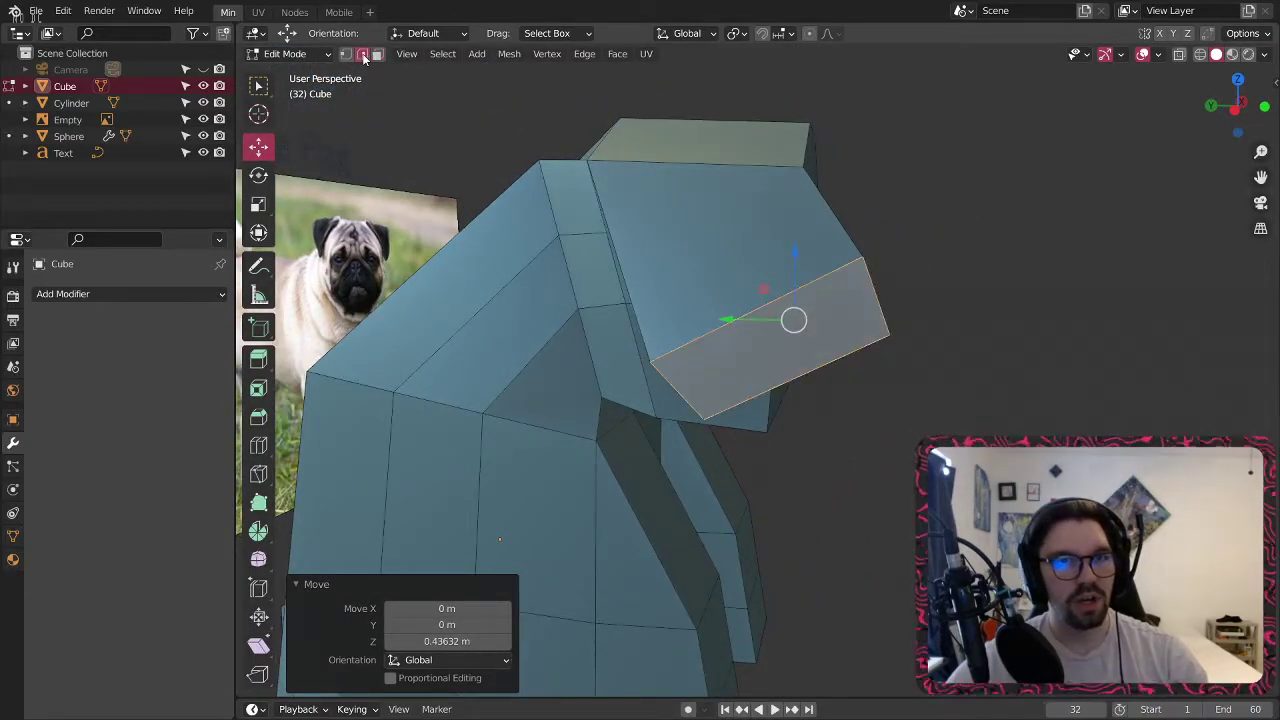
{"action": "left_click", "coordinate": [691, 384]}
{"action": "key", "text": "1"}
{"action": "left_click", "coordinate": [672, 357]}
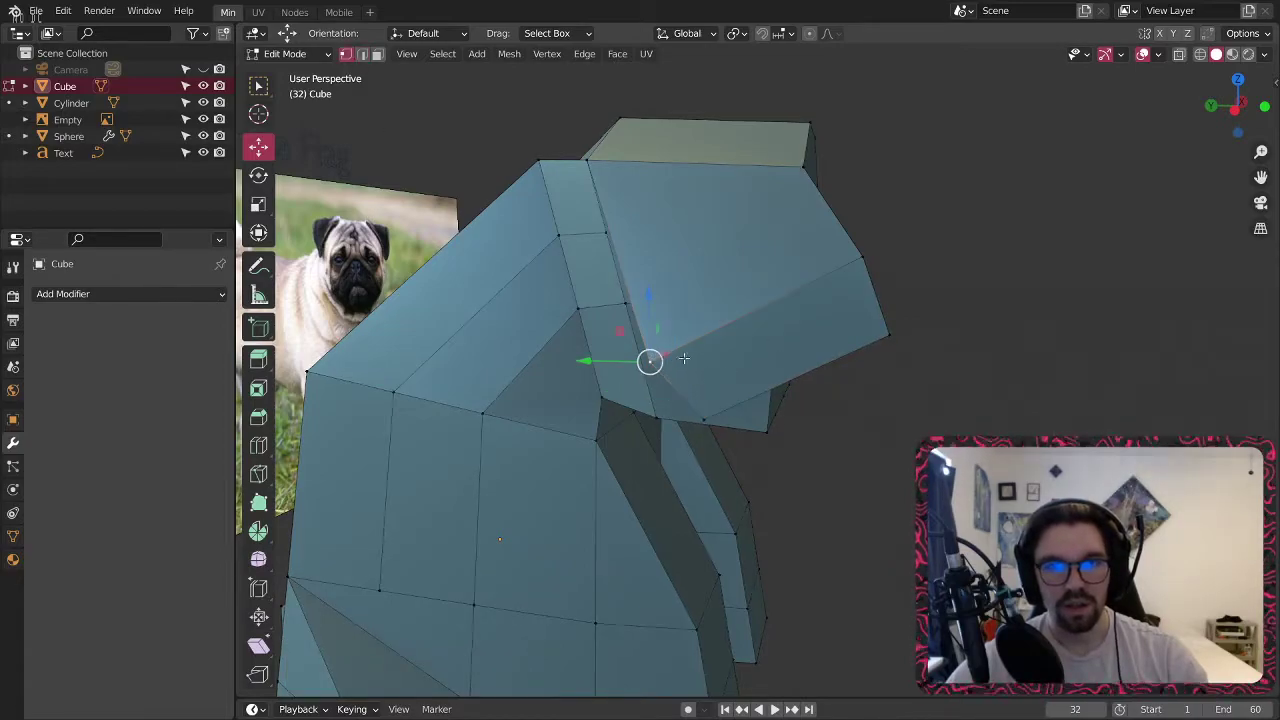
{"action": "left_click", "coordinate": [856, 259], "text": "shift"}
{"action": "right_click", "coordinate": [854, 257]}
{"action": "mouse_move", "coordinate": [832, 559]}
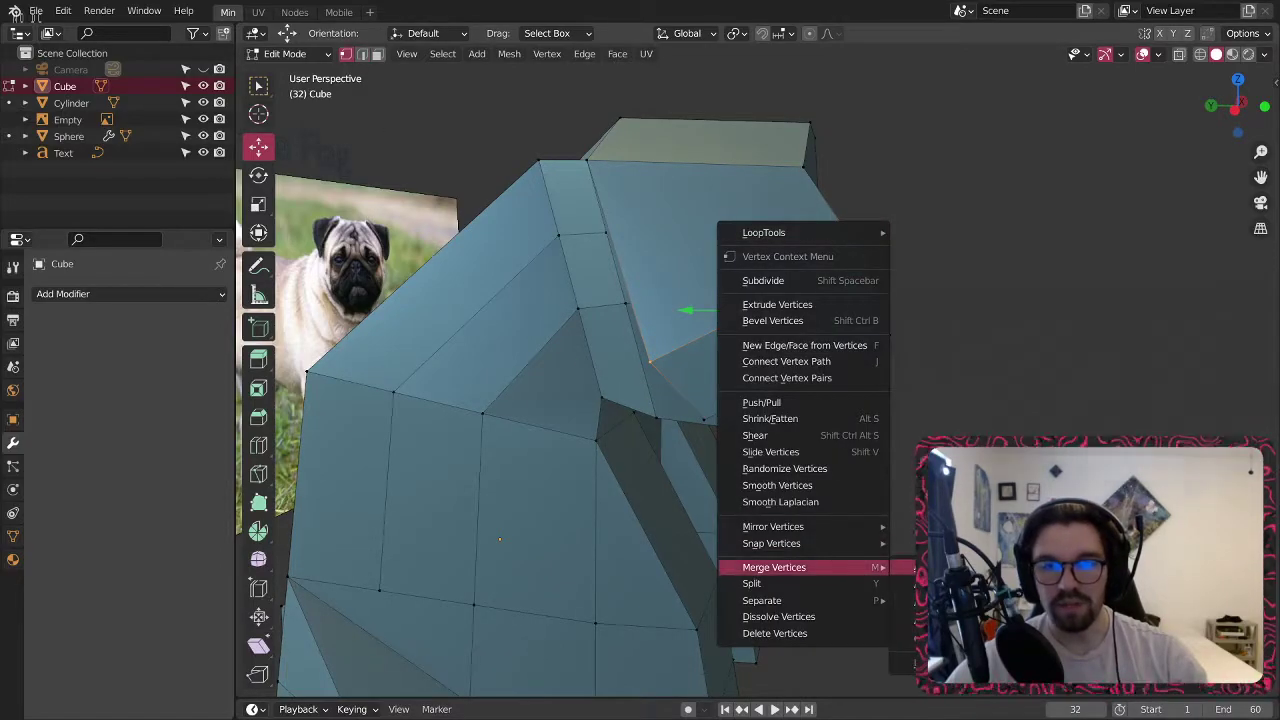
{"action": "left_click", "coordinate": [910, 580]}
Merge the rear lower vertex of the same ear's end into its front lower vertex using At Last.
{"action": "left_click", "coordinate": [705, 419]}
{"action": "left_click", "coordinate": [888, 335], "text": "shift"}
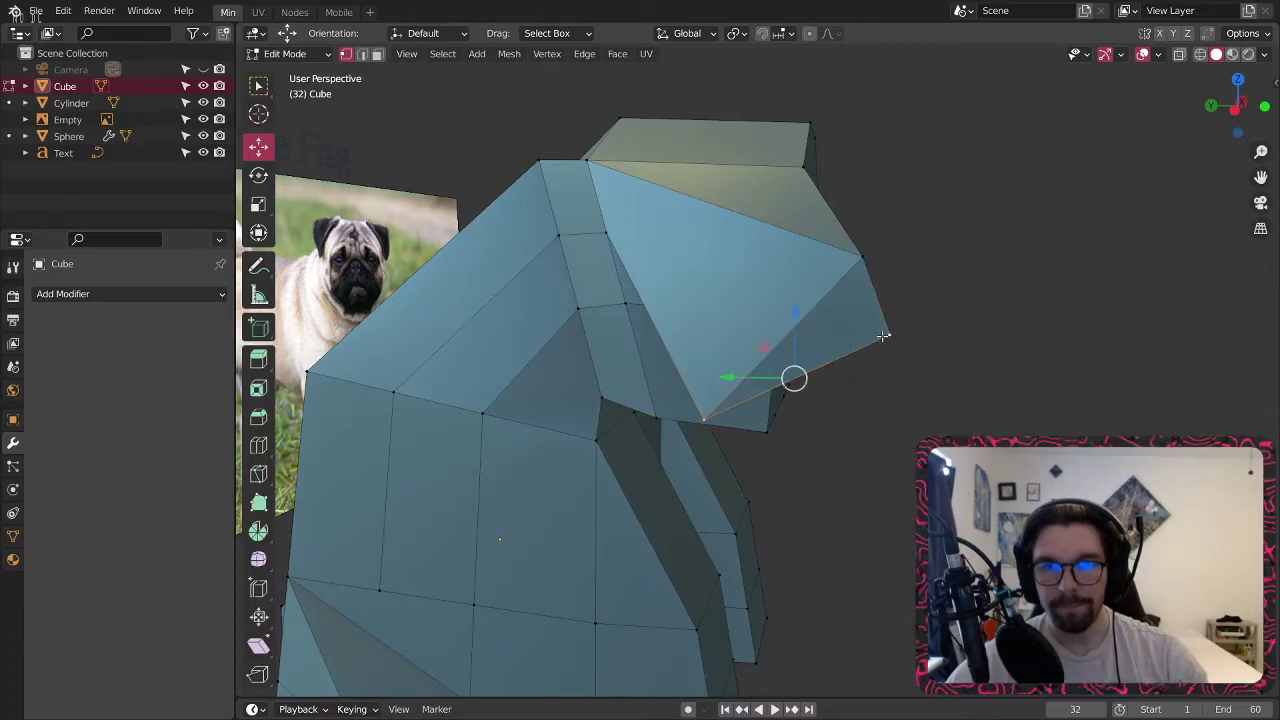
{"action": "right_click", "coordinate": [889, 334]}
{"action": "mouse_move", "coordinate": [884, 349]}
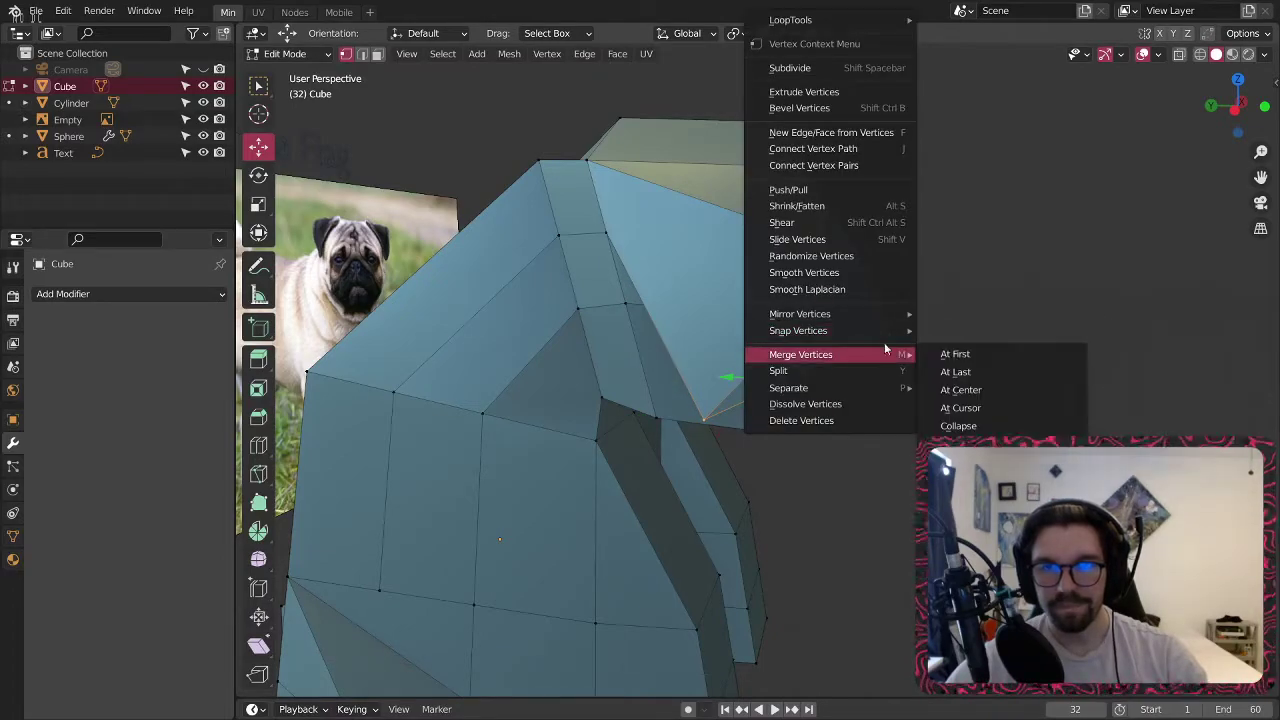
{"action": "left_click", "coordinate": [955, 371]}
Merge the rear upper vertex of the opposite ear's end into its front upper vertex using At Last.
{"action": "middle_click_drag", "start_coordinate": [955, 371], "coordinate": [781, 519]}
{"action": "left_click", "coordinate": [781, 519]}
{"action": "left_click", "coordinate": [412, 386], "text": "shift"}
{"action": "right_click", "coordinate": [434, 382]}
{"action": "mouse_move", "coordinate": [434, 382]}
{"action": "left_click", "coordinate": [505, 406]}
Try to merge the two lower vertices of the opposite ear's end using At First.
{"action": "middle_click_drag", "start_coordinate": [601, 530], "coordinate": [631, 480], "text": "shift"}
{"action": "left_click", "coordinate": [739, 578]}
{"action": "left_click", "coordinate": [399, 499], "text": "shift"}
{"action": "right_click", "coordinate": [400, 499]}
{"action": "mouse_move", "coordinate": [400, 499]}
{"action": "left_click", "coordinate": [467, 502]}
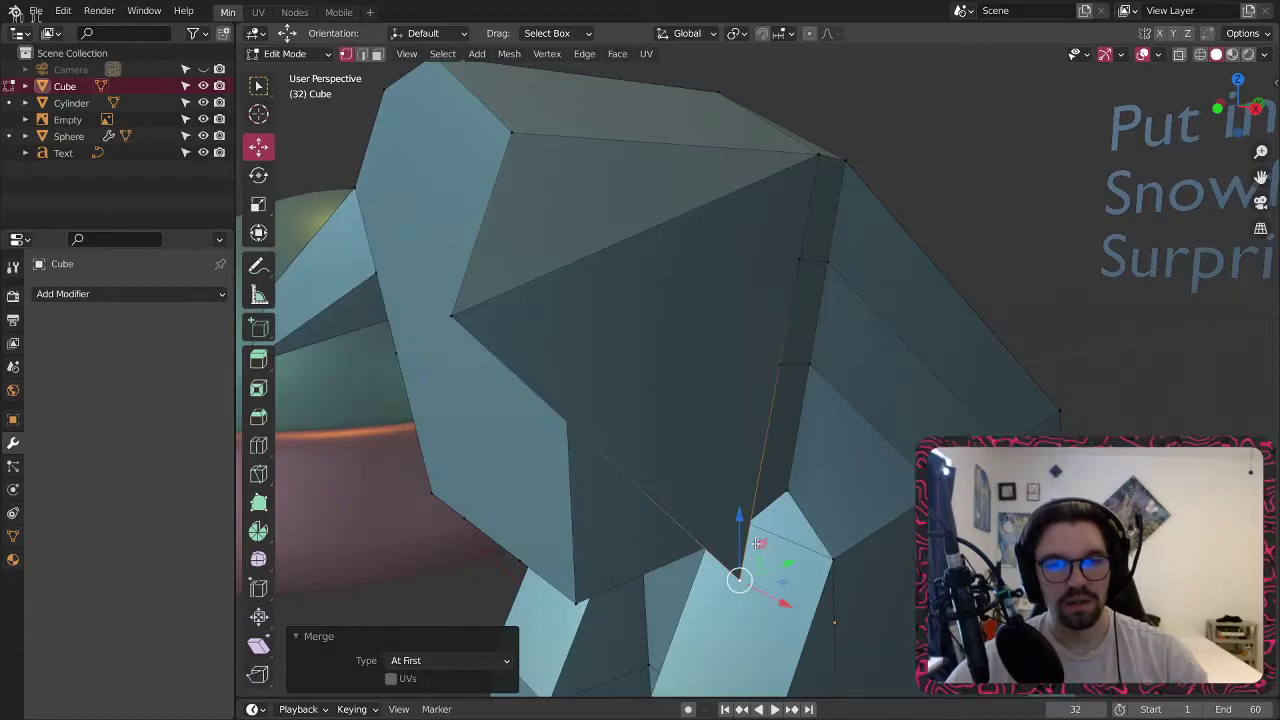
{"action": "key", "text": "ctrl+z"}
Merge the two selected lower vertices of the opposite ear's end using At Last.
{"action": "right_click", "coordinate": [602, 542]}
{"action": "mouse_move", "coordinate": [606, 542]}
{"action": "left_click", "coordinate": [676, 561]}
{"action": "scroll", "coordinate": [626, 451], "scroll_direction": "down", "scroll_amount": 4}
{"action": "middle_click_drag", "start_coordinate": [626, 451], "coordinate": [430, 244]}
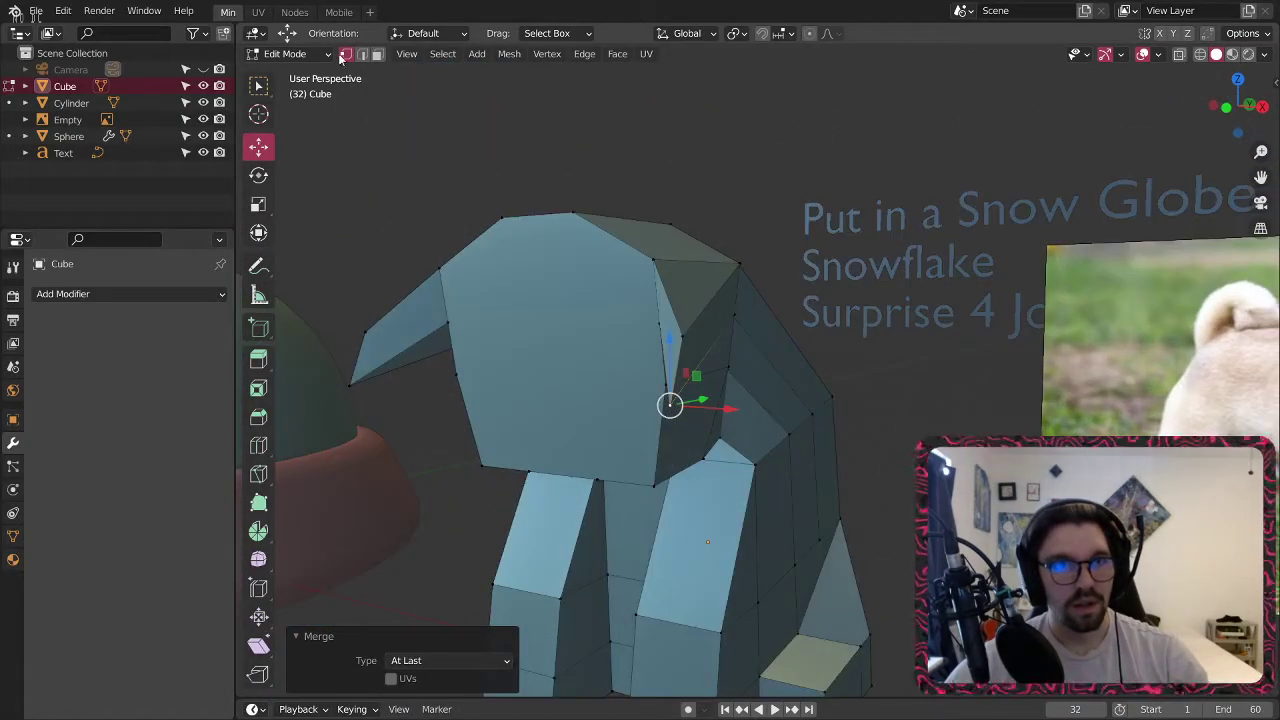
Move the tip edges of both ears 0.33772 m in Y and -0.092486 m in Z.
{"action": "left_click", "coordinate": [678, 365]}
{"action": "middle_click_drag", "start_coordinate": [680, 371], "coordinate": [491, 388]}
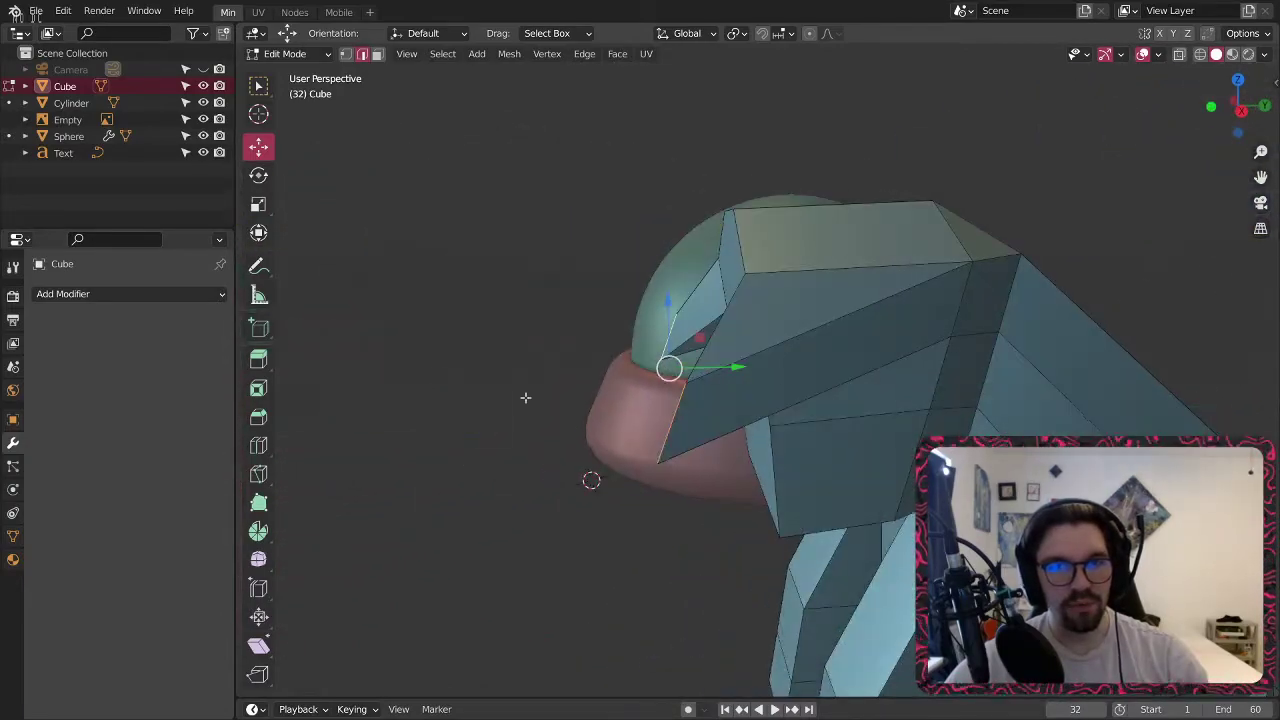
{"action": "left_click_drag", "start_coordinate": [739, 375], "coordinate": [765, 342]}
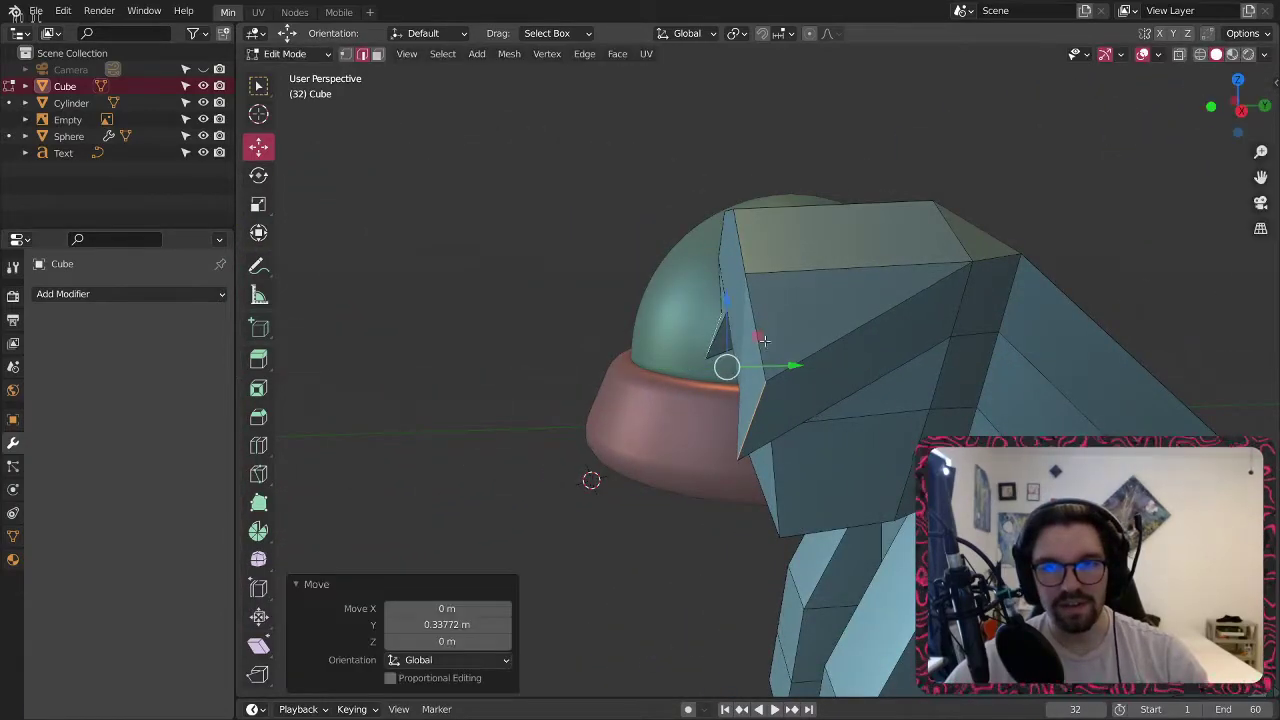
{"action": "left_click_drag", "start_coordinate": [722, 294], "coordinate": [723, 309]}
{"action": "middle_click_drag", "start_coordinate": [768, 437], "coordinate": [730, 358], "text": "shift"}
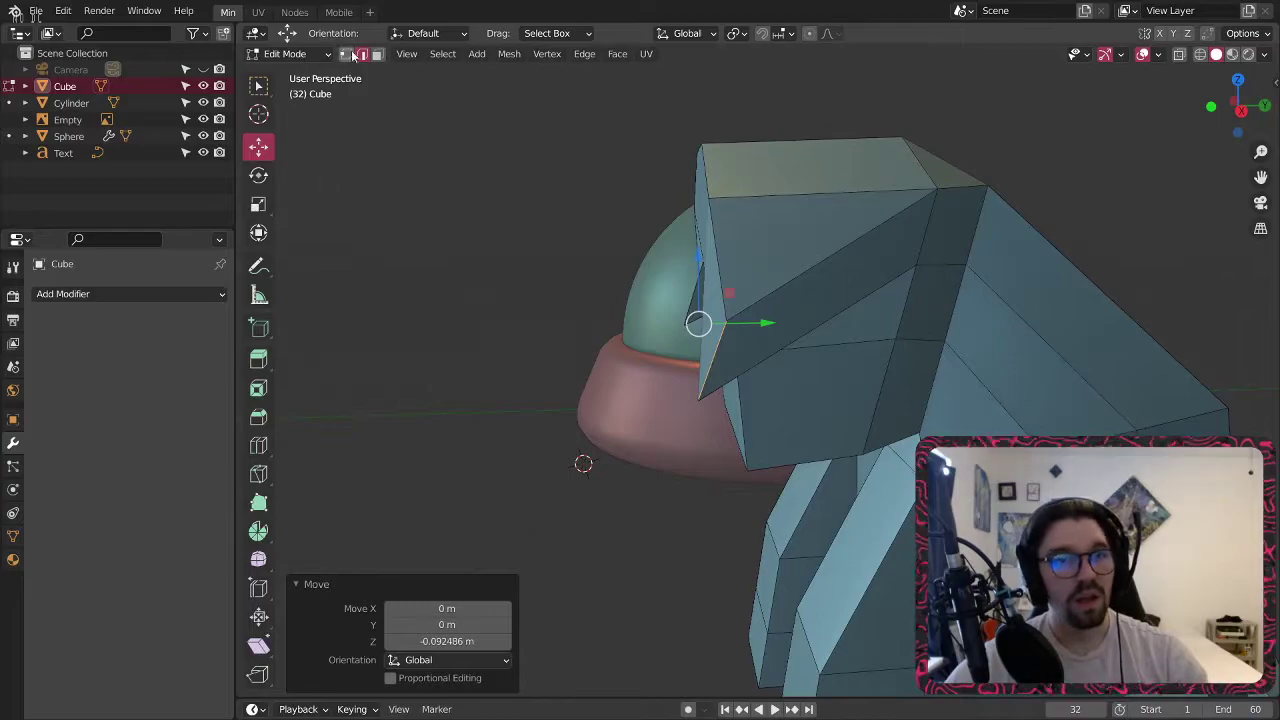
Move the inner lower tip vertices of both ears back and up, and adjust them -0.093018 m in Y.
{"action": "middle_click_drag", "start_coordinate": [765, 424], "coordinate": [436, 366]}
{"action": "middle_click_drag", "start_coordinate": [575, 367], "coordinate": [516, 375]}
{"action": "left_click_drag", "start_coordinate": [598, 376], "coordinate": [671, 374]}
{"action": "left_click_drag", "start_coordinate": [599, 314], "coordinate": [600, 235]}
{"action": "left_click_drag", "start_coordinate": [670, 295], "coordinate": [655, 297]}
{"action": "middle_click_drag", "start_coordinate": [655, 300], "coordinate": [794, 316]}
Bring the inner lower vertices of both ears closer together by scaling them 0.866 in X.
{"action": "left_click", "coordinate": [258, 204]}
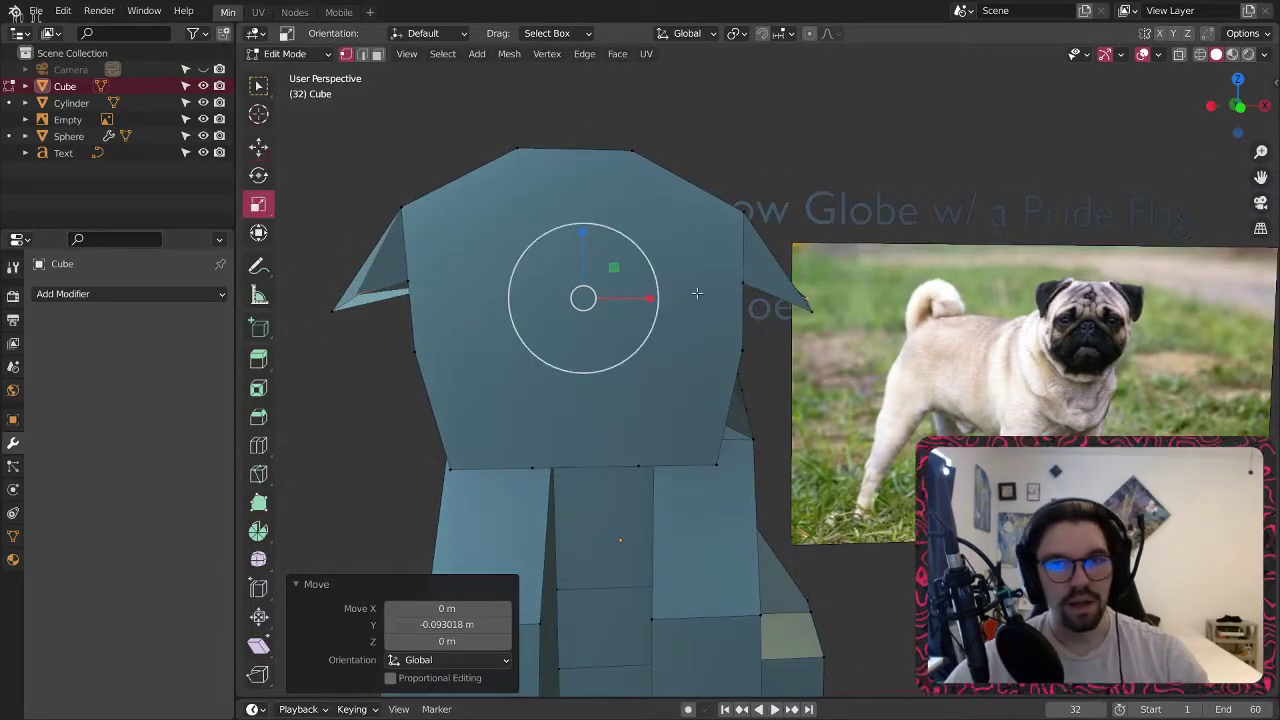
{"action": "left_click_drag", "start_coordinate": [648, 297], "coordinate": [636, 299]}
{"action": "middle_click_drag", "start_coordinate": [706, 270], "coordinate": [585, 268]}
Leave mesh editing to examine the head and ears from the front against the pug photo, and resume editing.
{"action": "left_click", "coordinate": [283, 56]}
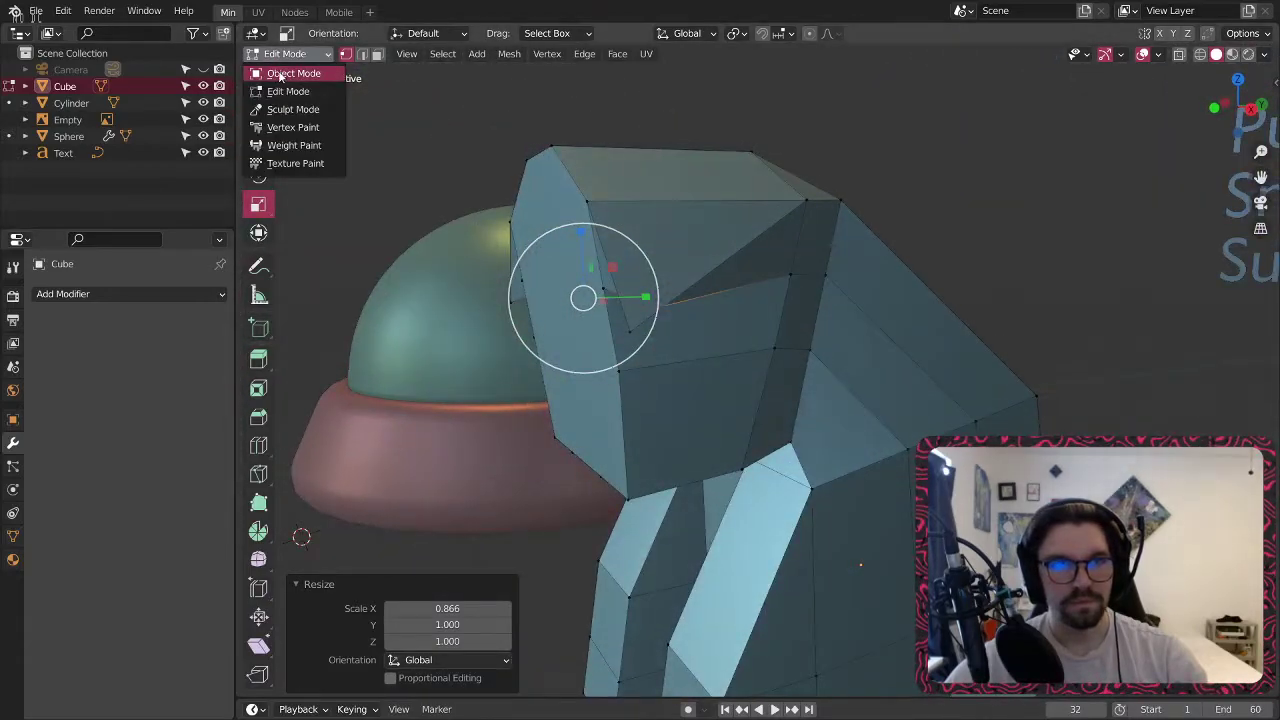
{"action": "left_click", "coordinate": [281, 74]}
{"action": "scroll", "coordinate": [778, 215], "scroll_direction": "down", "scroll_amount": 3}
{"action": "middle_click_drag", "start_coordinate": [778, 215], "coordinate": [692, 250]}
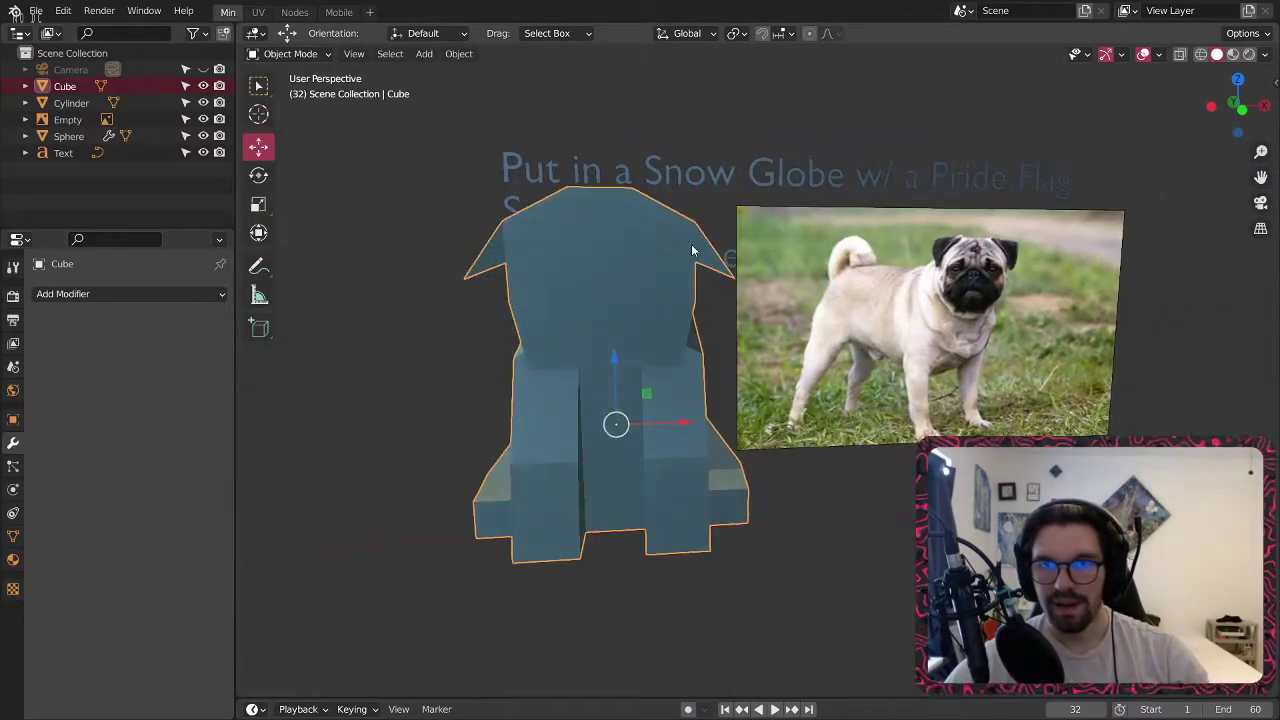
{"action": "scroll", "coordinate": [560, 224], "scroll_direction": "up", "scroll_amount": 2}
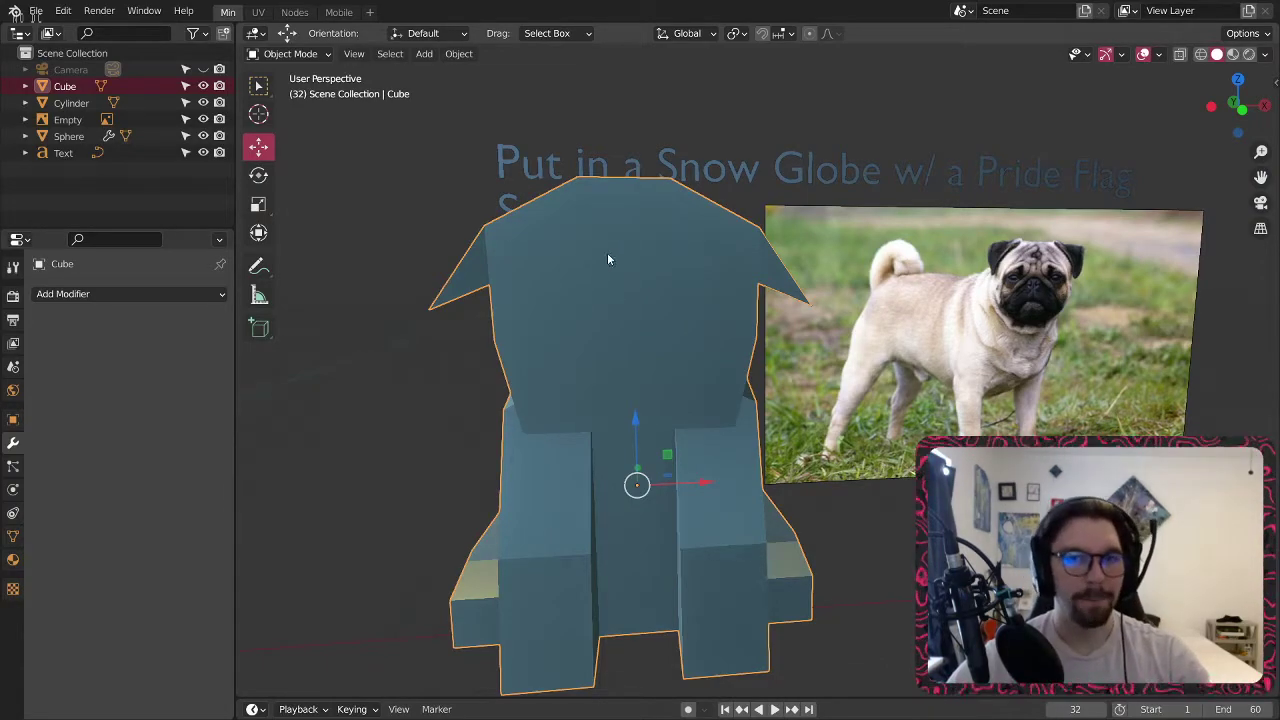
{"action": "left_click", "coordinate": [290, 53]}
{"action": "left_click", "coordinate": [300, 92]}
{"action": "middle_click_drag", "start_coordinate": [560, 230], "coordinate": [523, 272]}
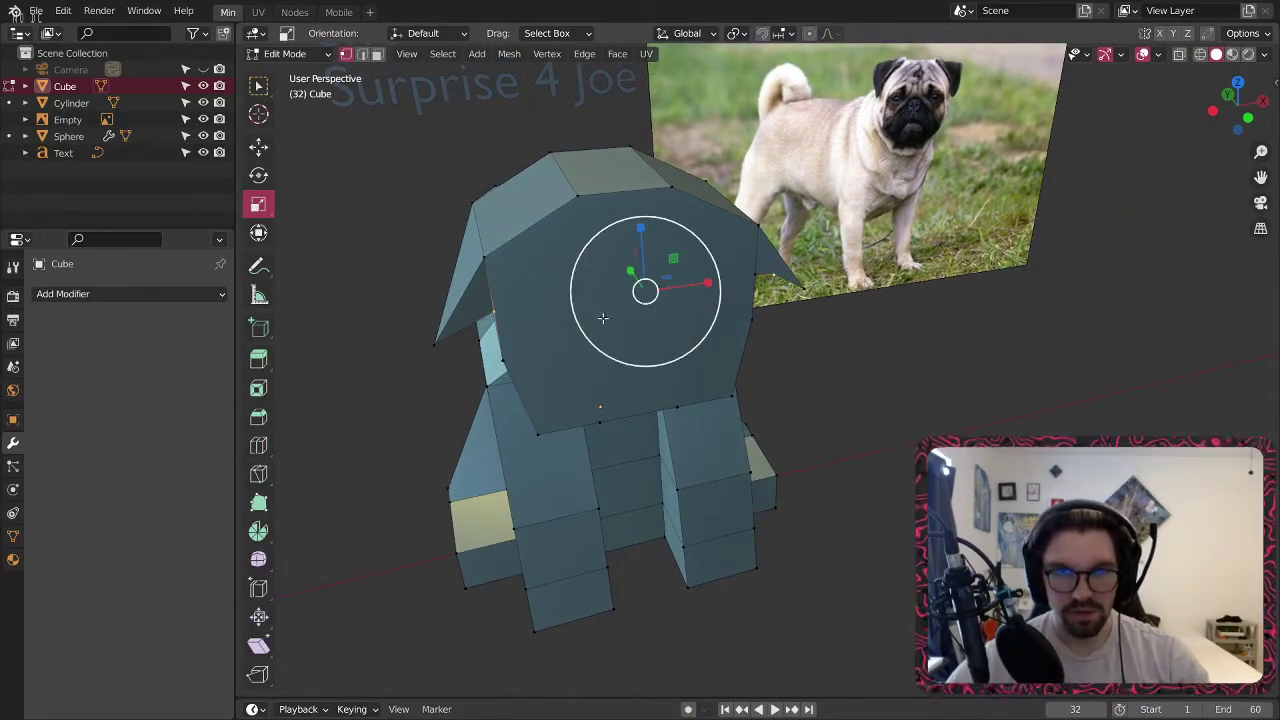
Connect the upper and lower vertices of the head's front face with two vertical edges.
{"action": "left_click", "coordinate": [525, 300]}
{"action": "key", "text": "ctrl+z"}
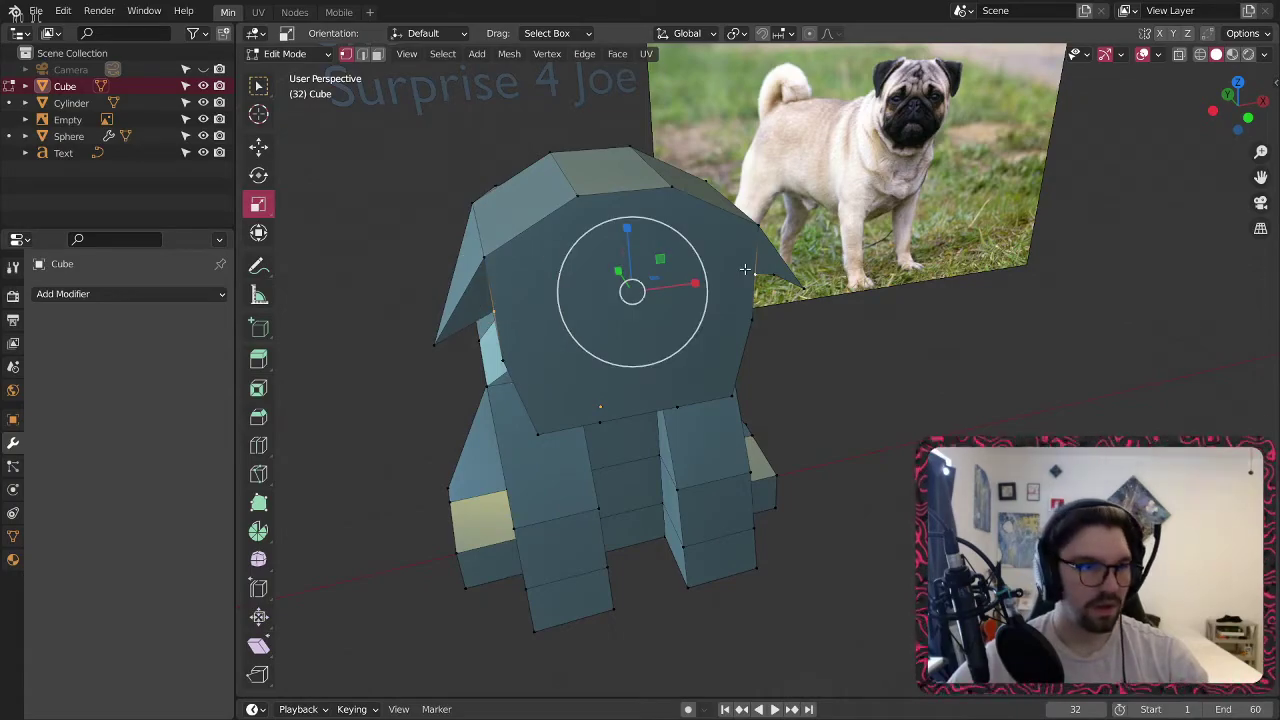
{"action": "left_click", "coordinate": [583, 202]}
{"action": "left_click", "coordinate": [598, 420], "text": "shift"}
{"action": "key", "text": "j"}
{"action": "left_click", "coordinate": [677, 192]}
{"action": "middle_click_drag", "start_coordinate": [666, 342], "coordinate": [586, 306]}
Connect the side vertices across the head's front face horizontally to divide it into a three-by-three grid.
{"action": "left_click", "coordinate": [523, 329]}
{"action": "left_click", "coordinate": [738, 339], "text": "shift"}
{"action": "key", "text": "j"}
{"action": "middle_click_drag", "start_coordinate": [737, 338], "coordinate": [586, 187]}
Move the centre face of the head's front -0.31517 m in Y to begin the muzzle.
{"action": "left_click", "coordinate": [378, 56]}
{"action": "middle_click_drag", "start_coordinate": [632, 308], "coordinate": [708, 326]}
{"action": "left_click", "coordinate": [646, 313]}
{"action": "left_click", "coordinate": [265, 150]}
{"action": "left_click_drag", "start_coordinate": [595, 300], "coordinate": [628, 306]}
{"action": "middle_click_drag", "start_coordinate": [628, 306], "coordinate": [598, 311]}
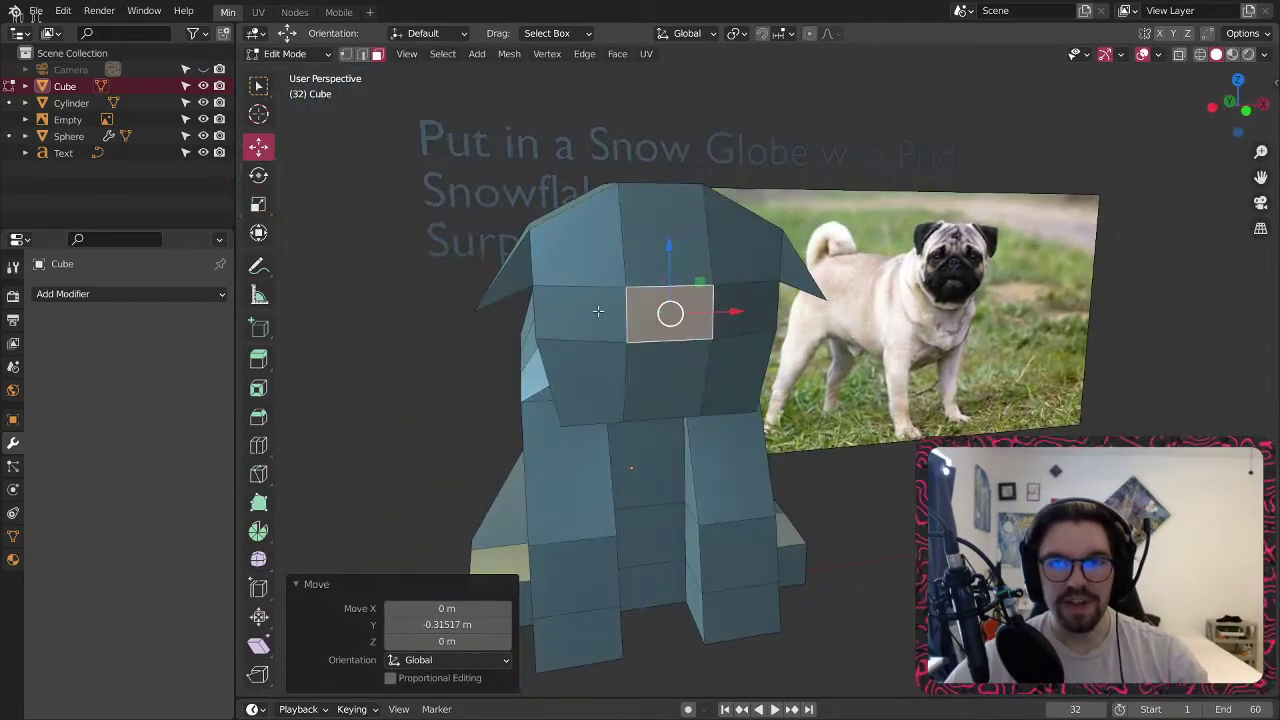
Try to inset only one upper outer face on the front of the head by about 0.116 m.
{"action": "scroll", "coordinate": [631, 253], "scroll_direction": "up", "scroll_amount": 1}
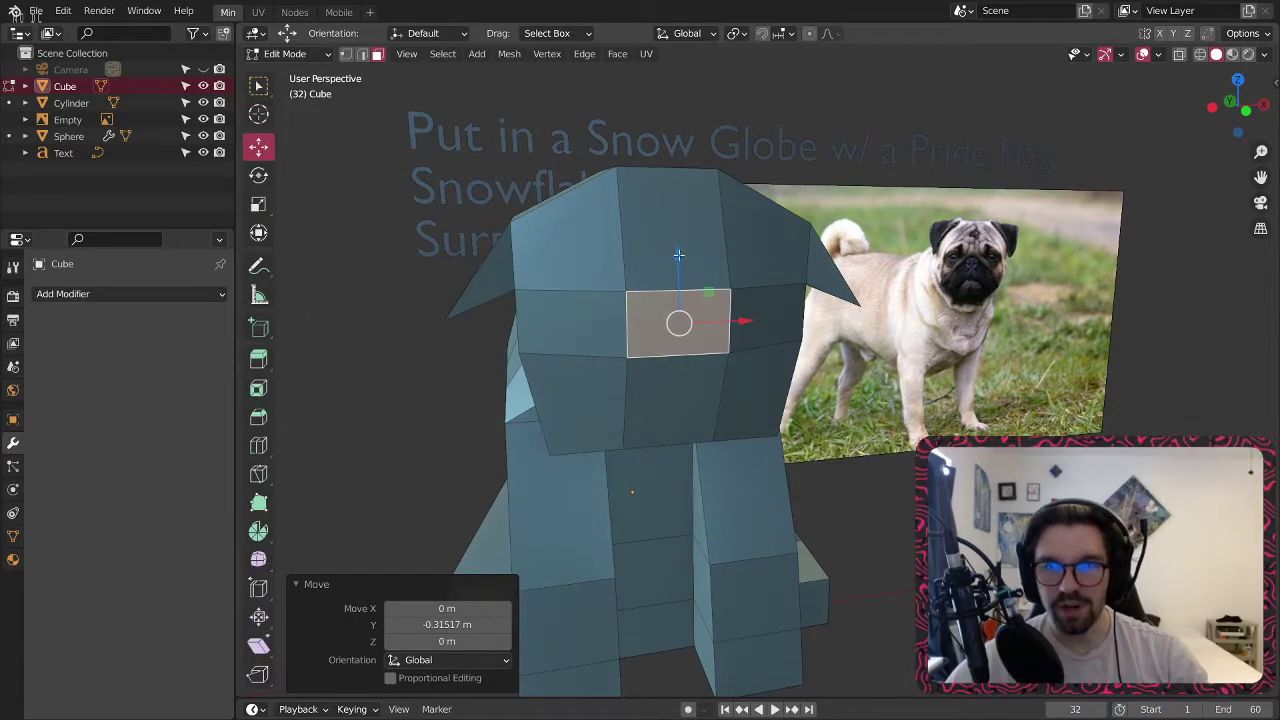
{"action": "scroll", "coordinate": [679, 256], "scroll_direction": "up", "scroll_amount": 2}
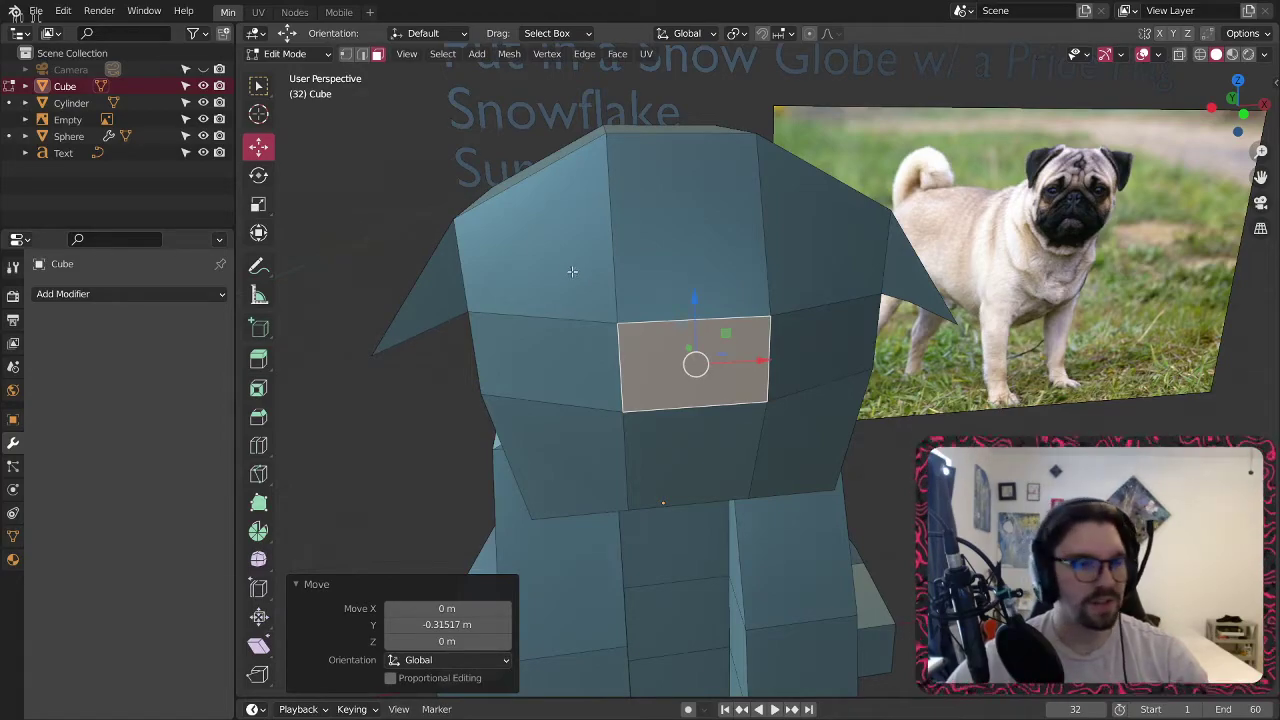
{"action": "left_click", "coordinate": [572, 261]}
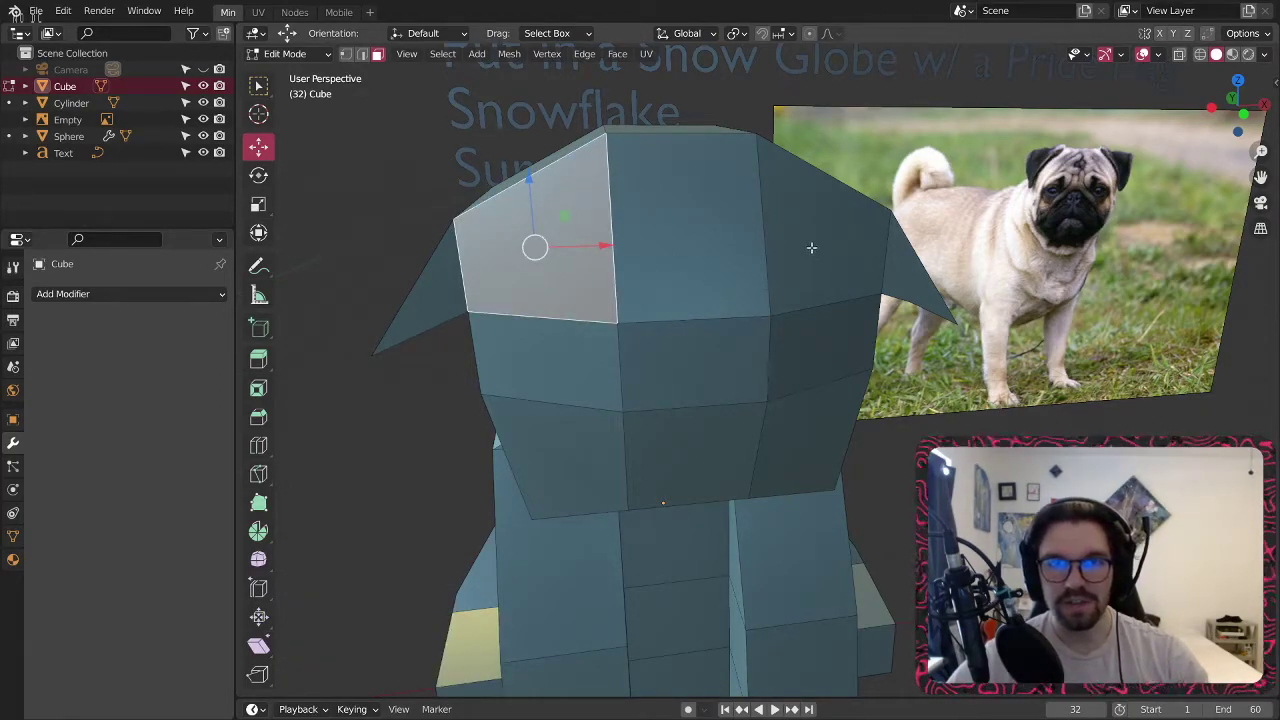
{"action": "key", "text": "i"}
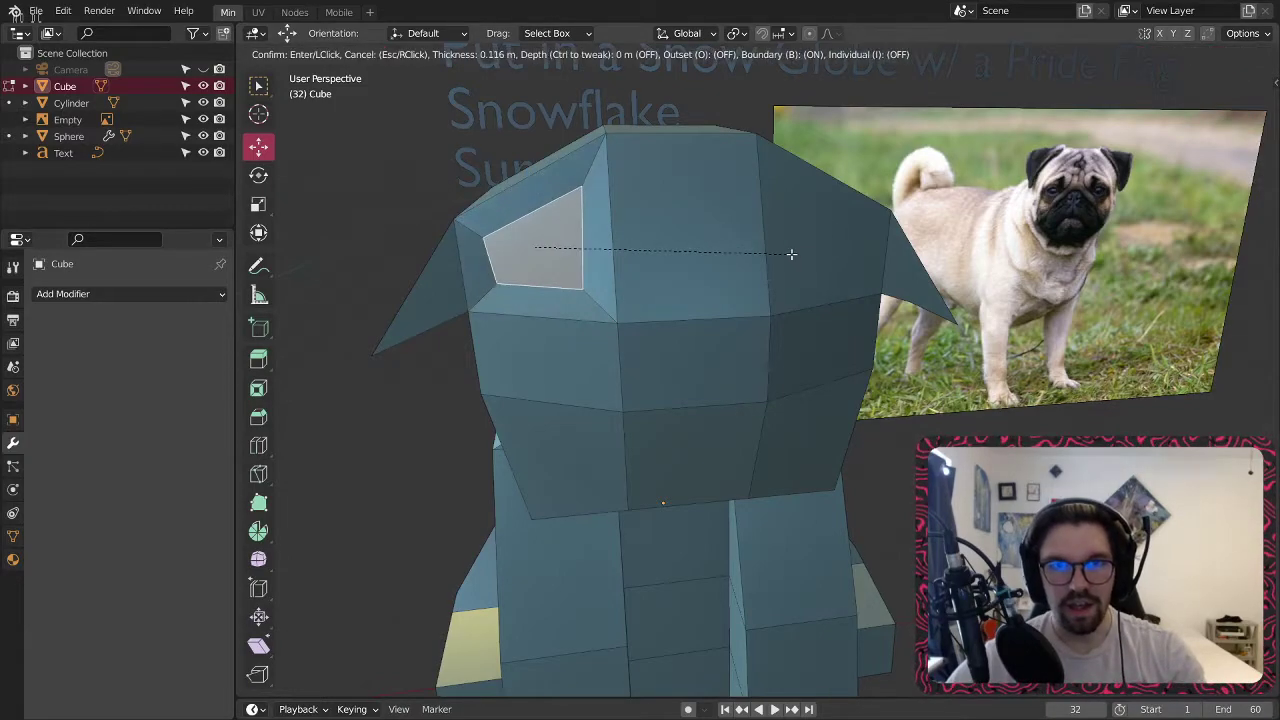
{"action": "left_click", "coordinate": [792, 254]}
{"action": "key", "text": "ctrl+z"}
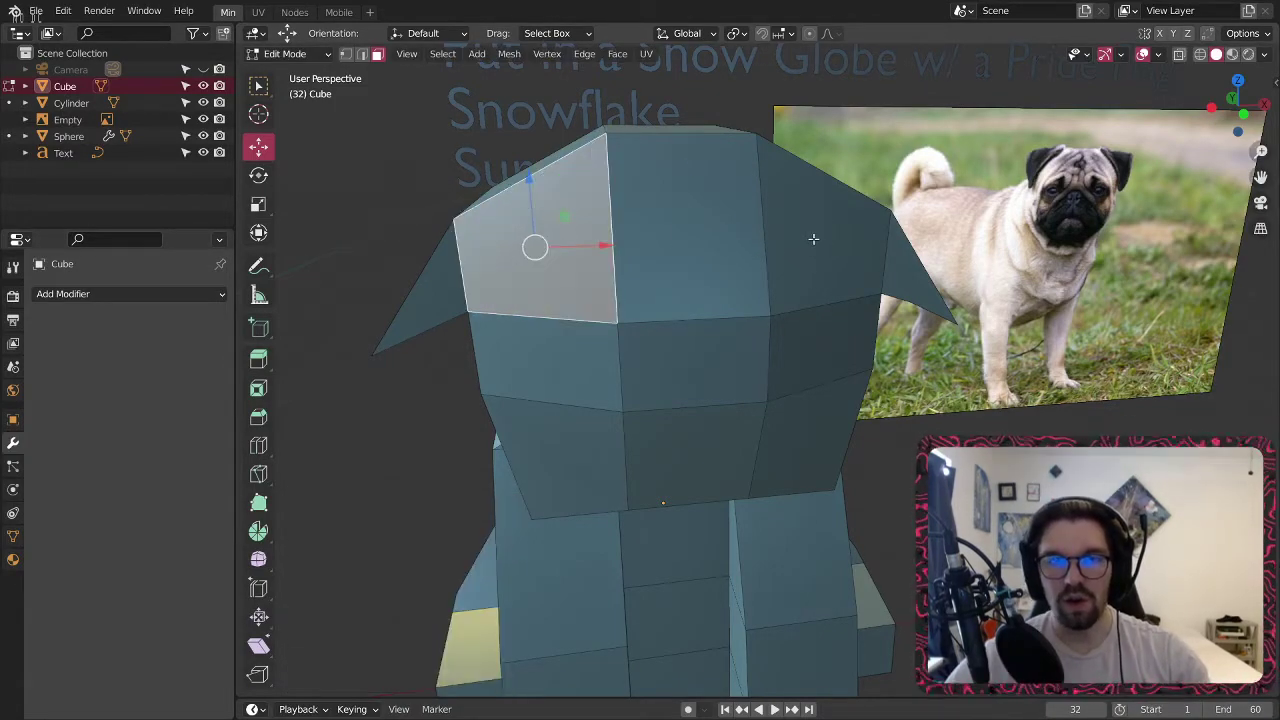
Add the opposite upper outer face to the selection and inset both faces with a thickness of 0.1029 m.
{"action": "left_click", "coordinate": [815, 244], "text": "shift"}
{"action": "key", "text": "i"}
{"action": "left_click", "coordinate": [793, 257]}
{"action": "middle_click_drag", "start_coordinate": [585, 274], "coordinate": [610, 224]}
Merge the two upper inset vertices of the first eye area into their adjacent outer corner vertices using At Last.
{"action": "left_click", "coordinate": [345, 54]}
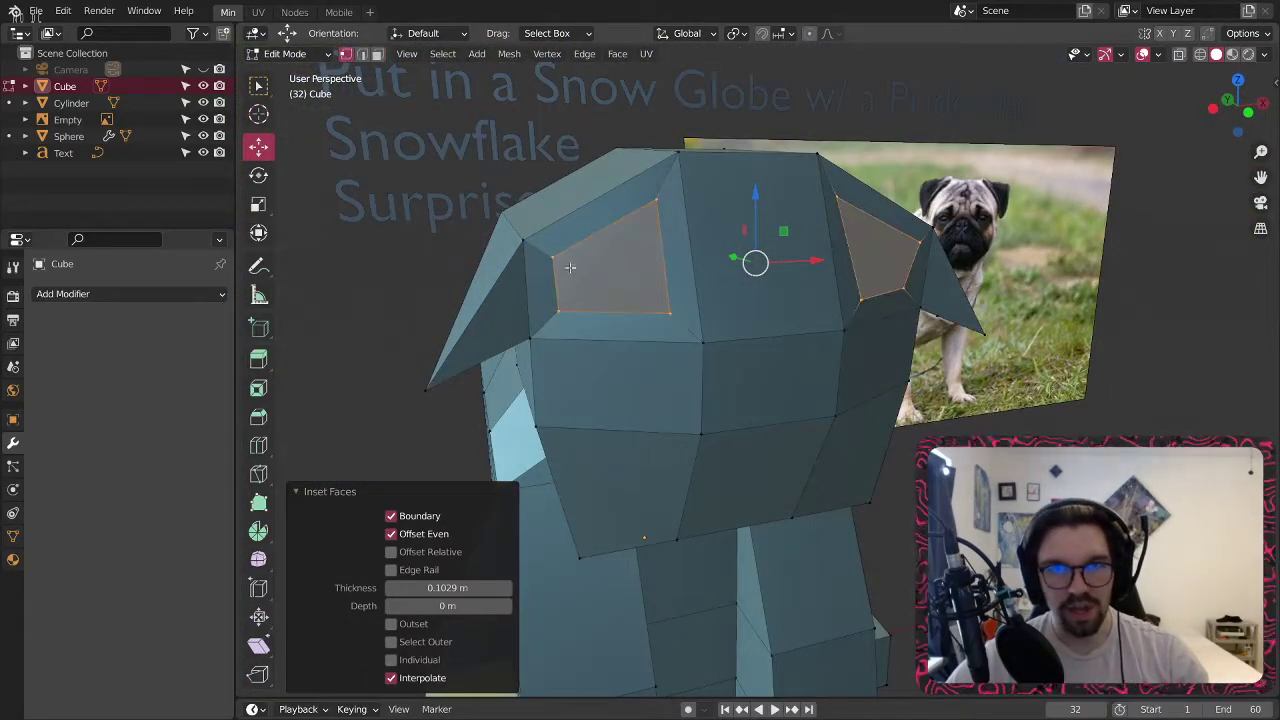
{"action": "left_click", "coordinate": [548, 252]}
{"action": "right_click", "coordinate": [534, 249]}
{"action": "mouse_move", "coordinate": [500, 354]}
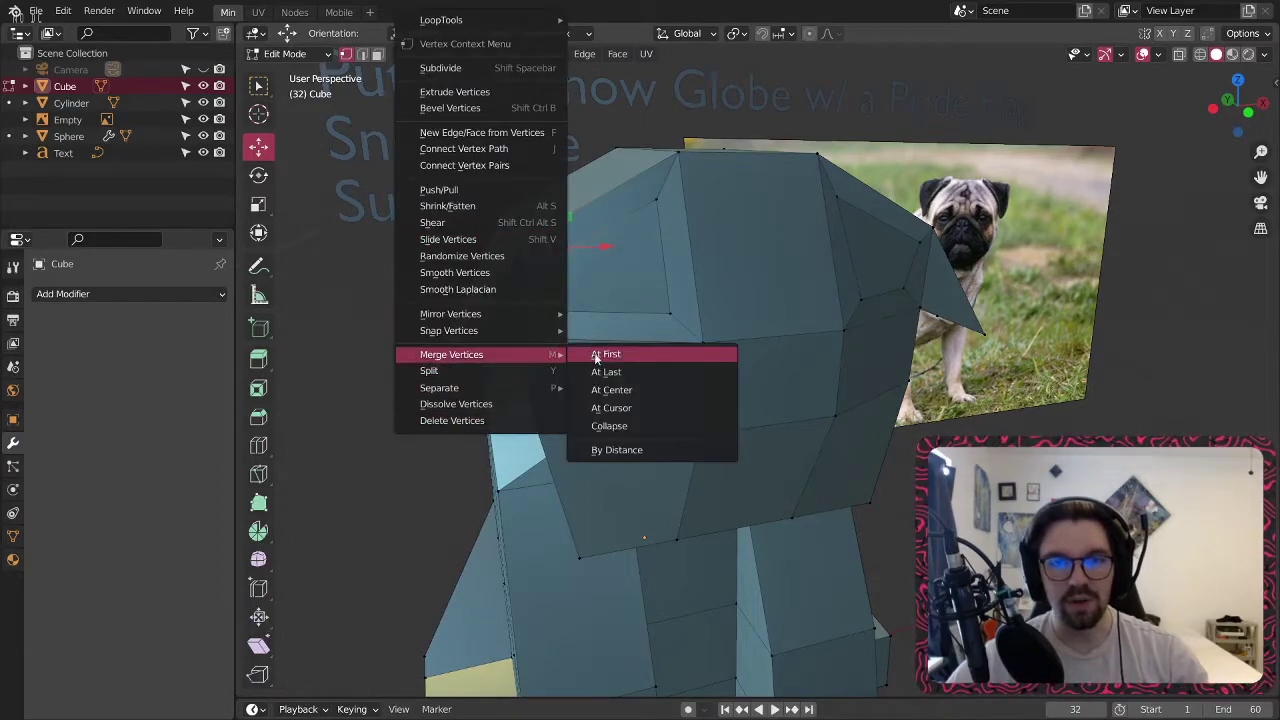
{"action": "left_click", "coordinate": [640, 371]}
{"action": "left_click", "coordinate": [677, 155], "text": "shift"}
{"action": "right_click", "coordinate": [680, 160]}
{"action": "mouse_move", "coordinate": [590, 352]}
{"action": "left_click", "coordinate": [748, 375]}
Merge the lower outer inset vertex of the first eye area into its adjacent head corner using At Last.
{"action": "left_click", "coordinate": [553, 310]}
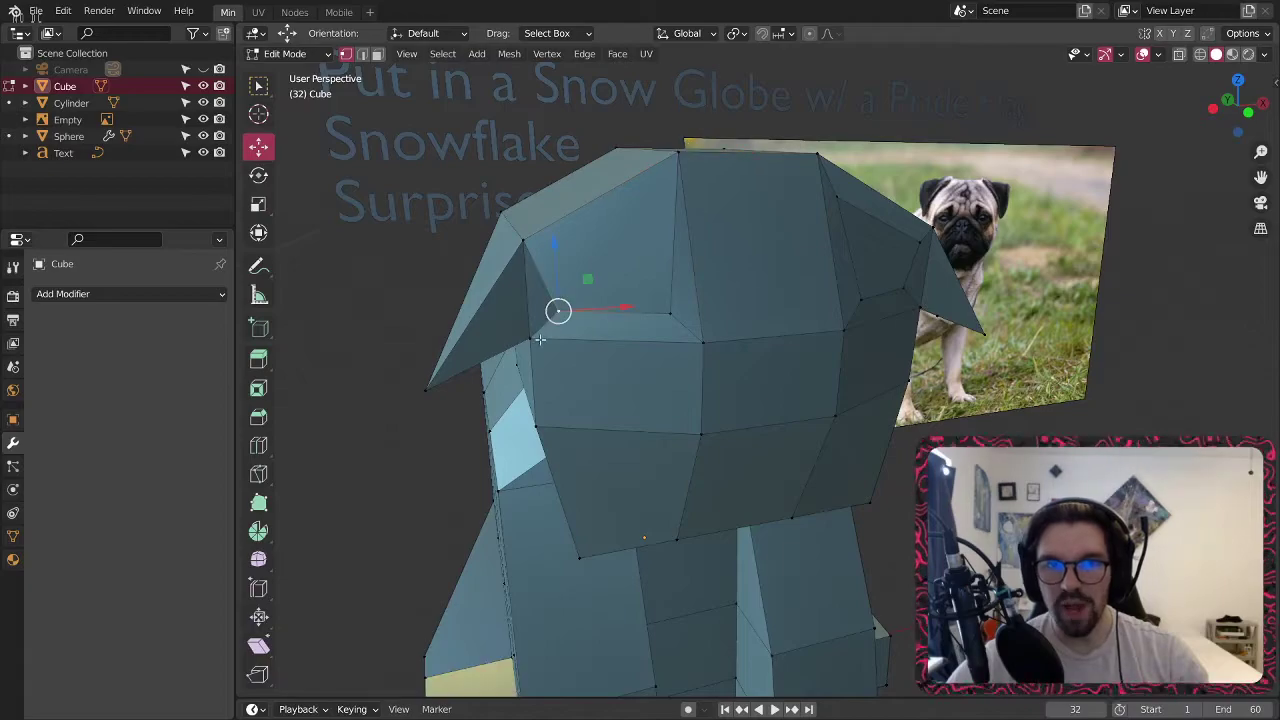
{"action": "left_click", "coordinate": [532, 338], "text": "shift"}
{"action": "right_click", "coordinate": [540, 343]}
{"action": "mouse_move", "coordinate": [543, 347]}
{"action": "left_click", "coordinate": [634, 374]}
Merge both upper inset vertices of the opposite eye area into their adjacent outer corner vertices using At Last.
{"action": "middle_click_drag", "start_coordinate": [832, 267], "coordinate": [742, 300], "text": "shift"}
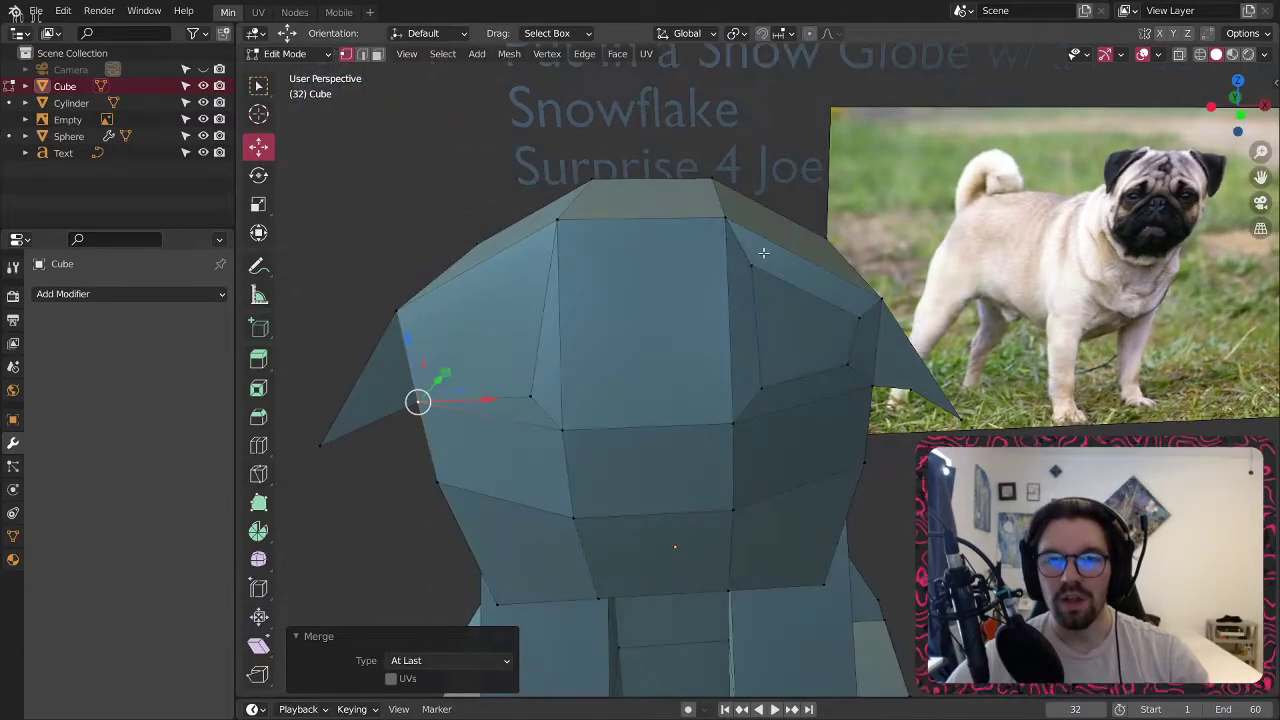
{"action": "left_click", "coordinate": [749, 266]}
{"action": "right_click", "coordinate": [740, 232]}
{"action": "mouse_move", "coordinate": [718, 354]}
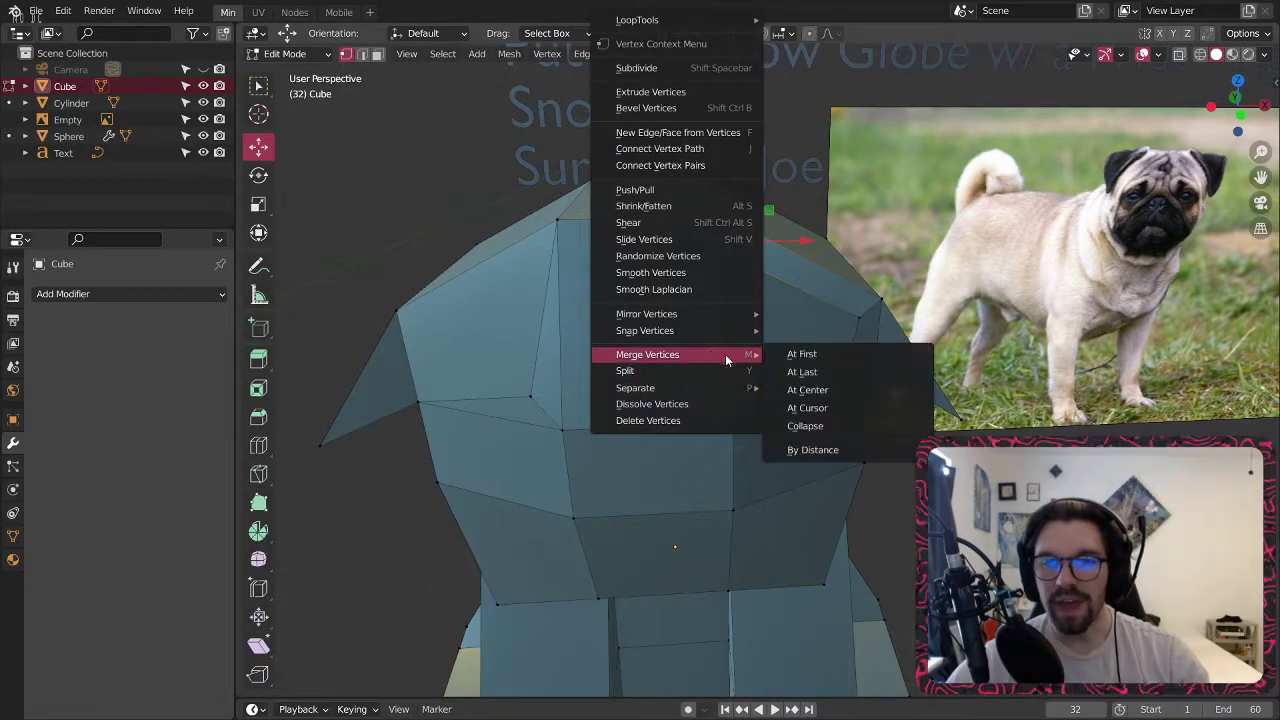
{"action": "left_click", "coordinate": [802, 372]}
{"action": "left_click", "coordinate": [860, 318]}
{"action": "left_click", "coordinate": [882, 297], "text": "shift"}
{"action": "right_click", "coordinate": [872, 354]}
{"action": "mouse_move", "coordinate": [880, 354]}
{"action": "left_click", "coordinate": [951, 371]}
Merge the lower outer inset vertex of the opposite eye area into its adjacent head corner using At Last.
{"action": "left_click", "coordinate": [871, 384], "text": "shift"}
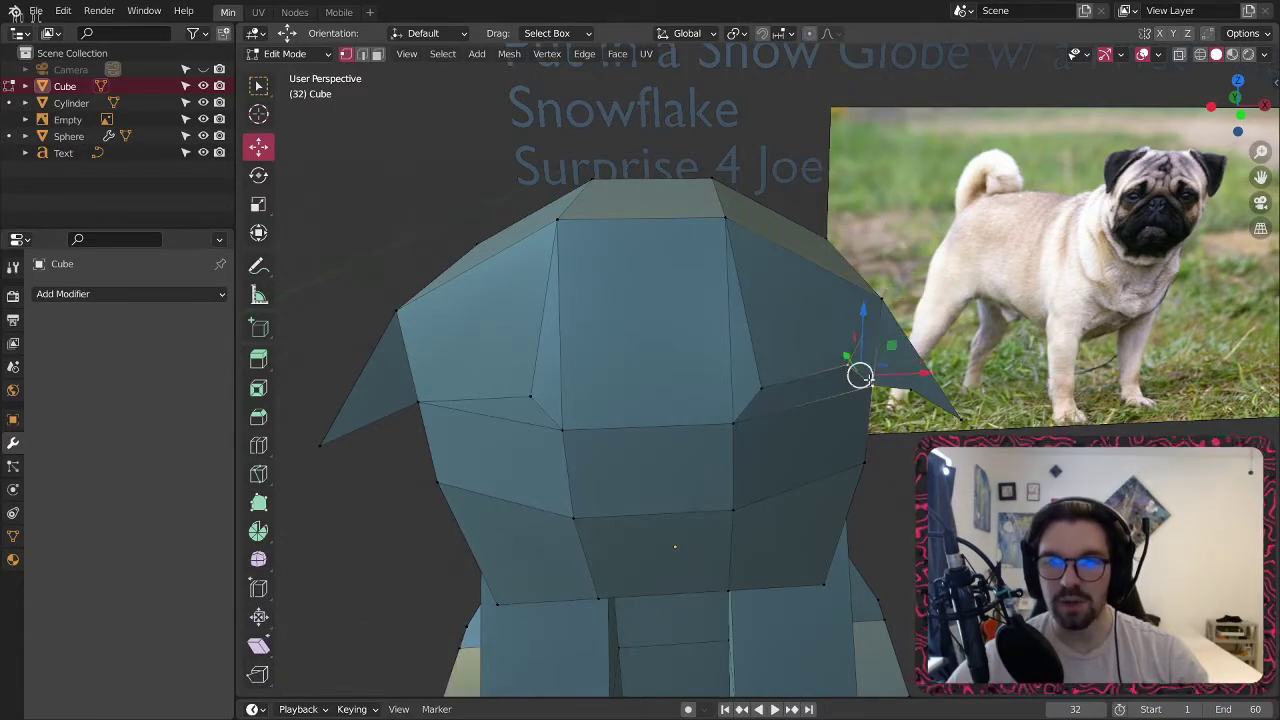
{"action": "right_click", "coordinate": [870, 377]}
{"action": "mouse_move", "coordinate": [870, 377]}
{"action": "left_click", "coordinate": [942, 394]}
Push the inner vertices of both eye sockets back into the head about 0.18 m along Y.
{"action": "left_click", "coordinate": [762, 383]}
{"action": "left_click", "coordinate": [533, 398], "text": "shift"}
{"action": "middle_click_drag", "start_coordinate": [533, 398], "coordinate": [642, 404]}
{"action": "left_click_drag", "start_coordinate": [588, 389], "coordinate": [571, 388]}
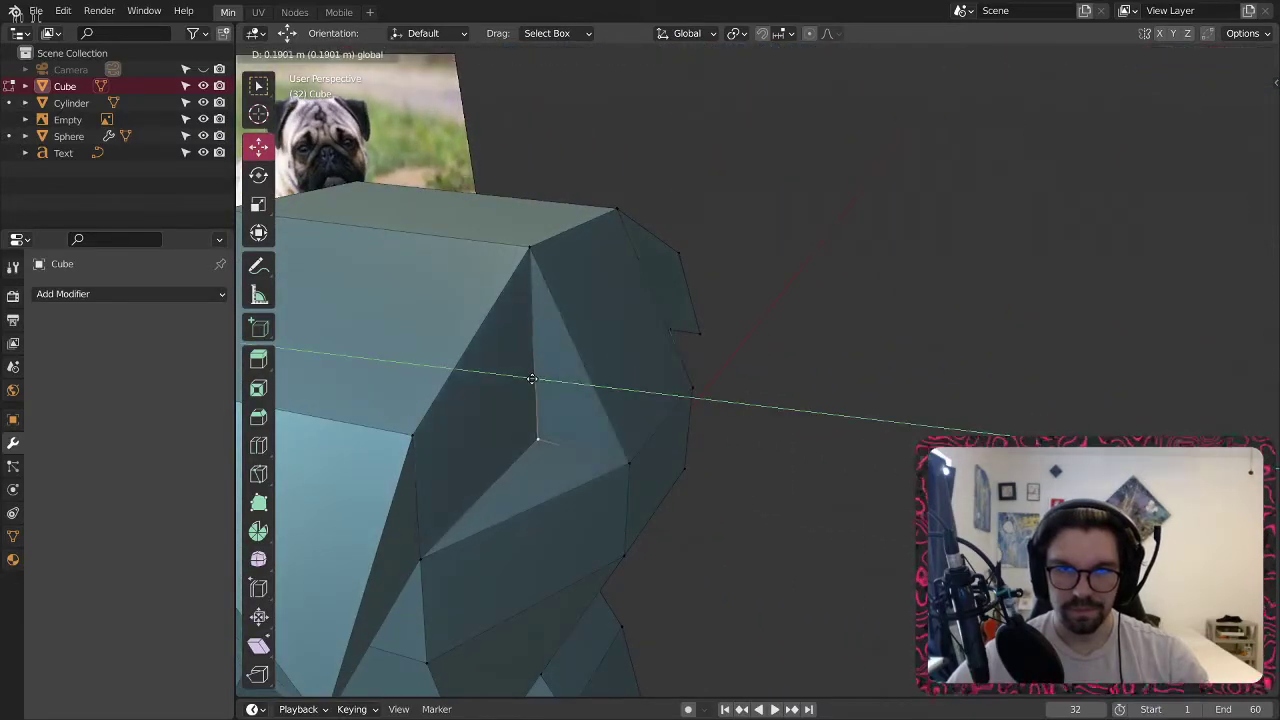
{"action": "left_click", "coordinate": [532, 379]}
{"action": "middle_click_drag", "start_coordinate": [532, 379], "coordinate": [600, 383]}
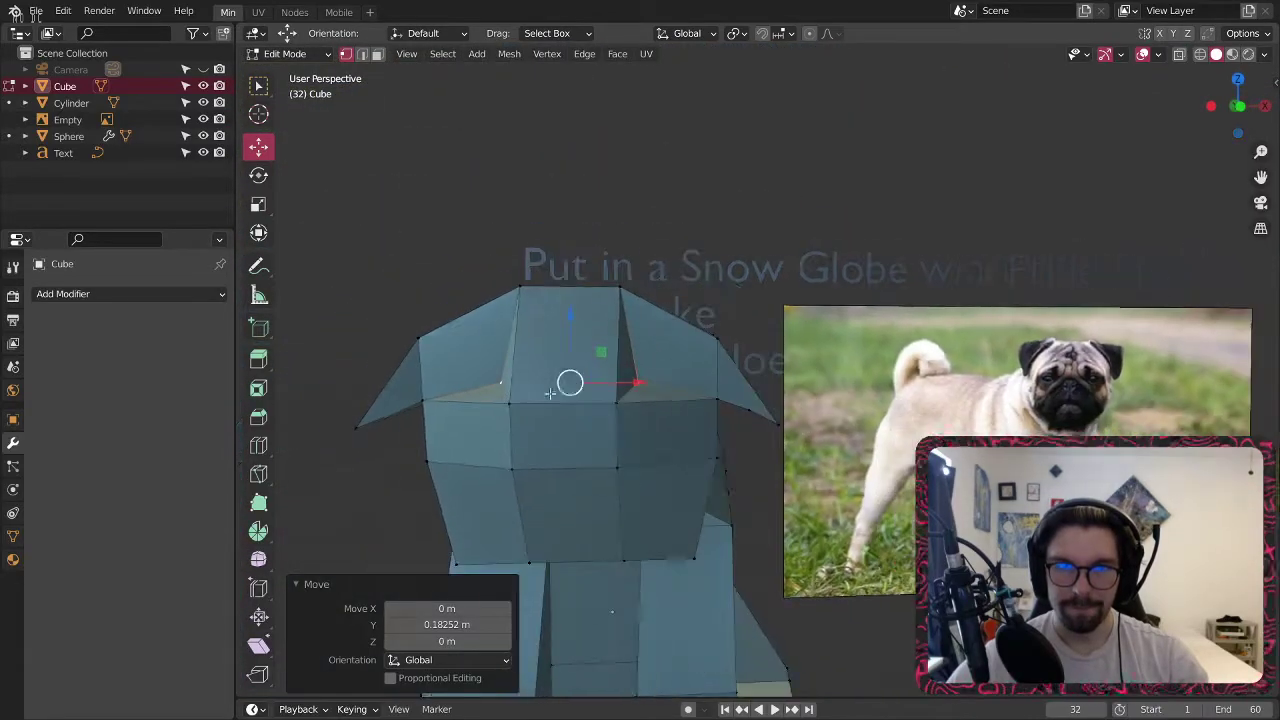
Add one centred horizontal loop cut through the lowest row of faces on the muzzle.
{"action": "scroll", "coordinate": [587, 481], "scroll_direction": "up", "scroll_amount": 3}
{"action": "middle_click_drag", "start_coordinate": [548, 456], "coordinate": [560, 432], "text": "shift"}
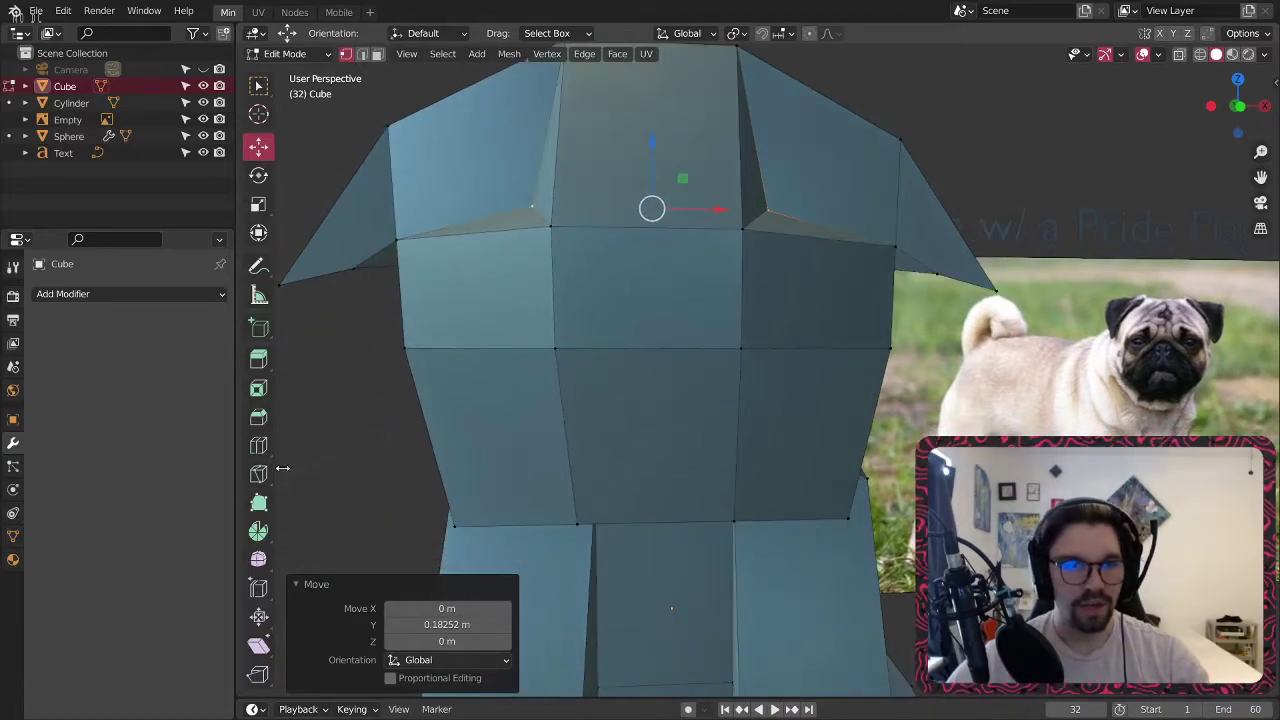
{"action": "left_click", "coordinate": [258, 445]}
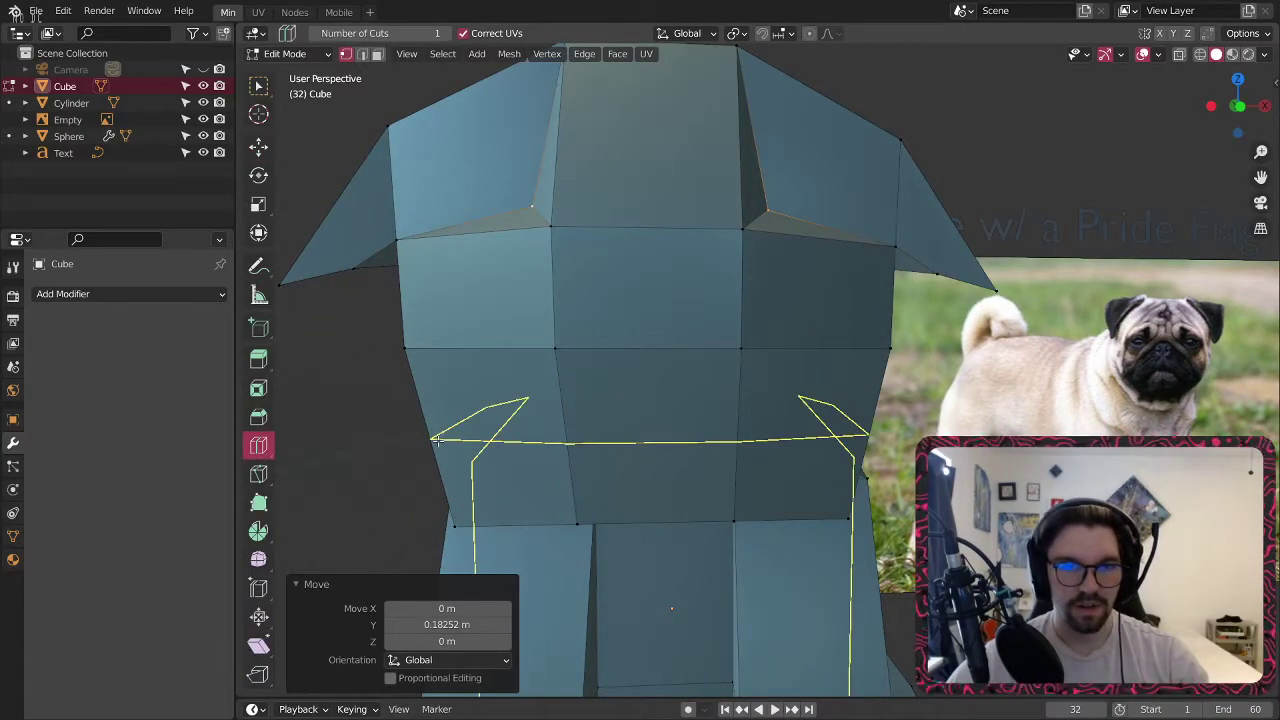
{"action": "left_click", "coordinate": [523, 440]}
{"action": "middle_click_drag", "start_coordinate": [383, 480], "coordinate": [463, 420], "text": "shift"}
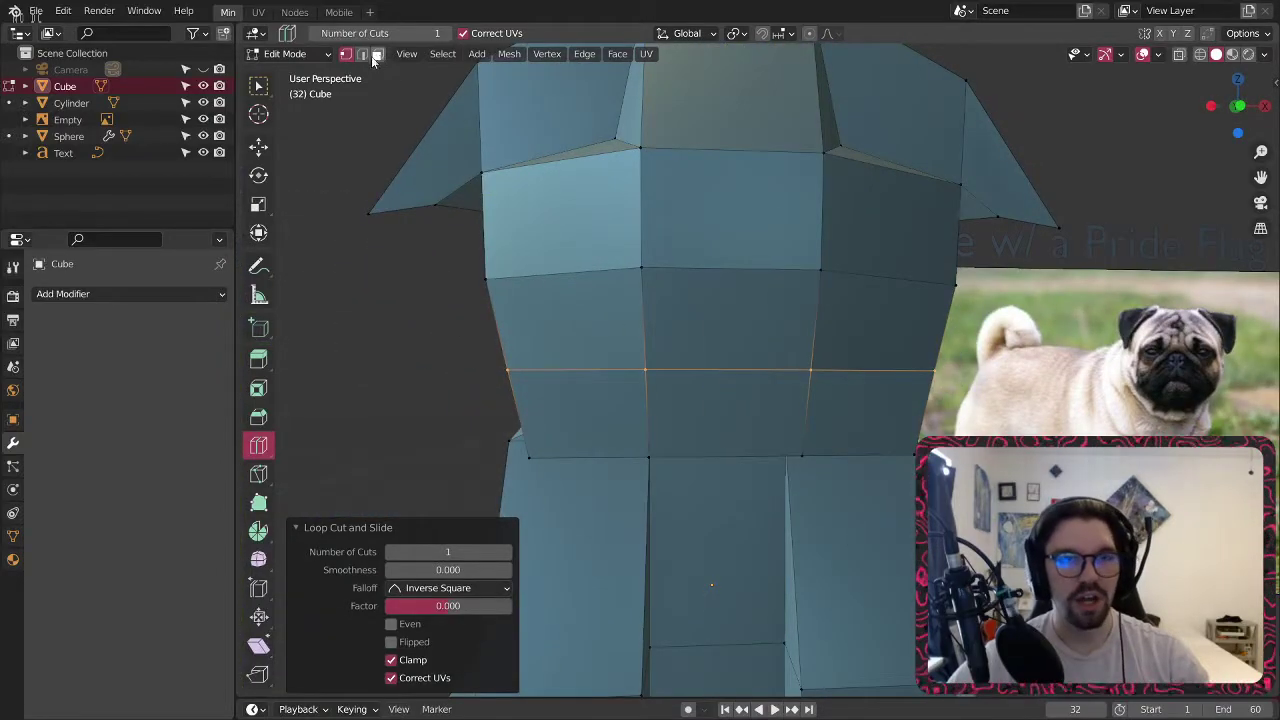
Rip the centre front edge of the new muzzle loop and raise it about 0.097 m along Z to open a mouth.
{"action": "left_click", "coordinate": [365, 53]}
{"action": "left_click", "coordinate": [259, 86]}
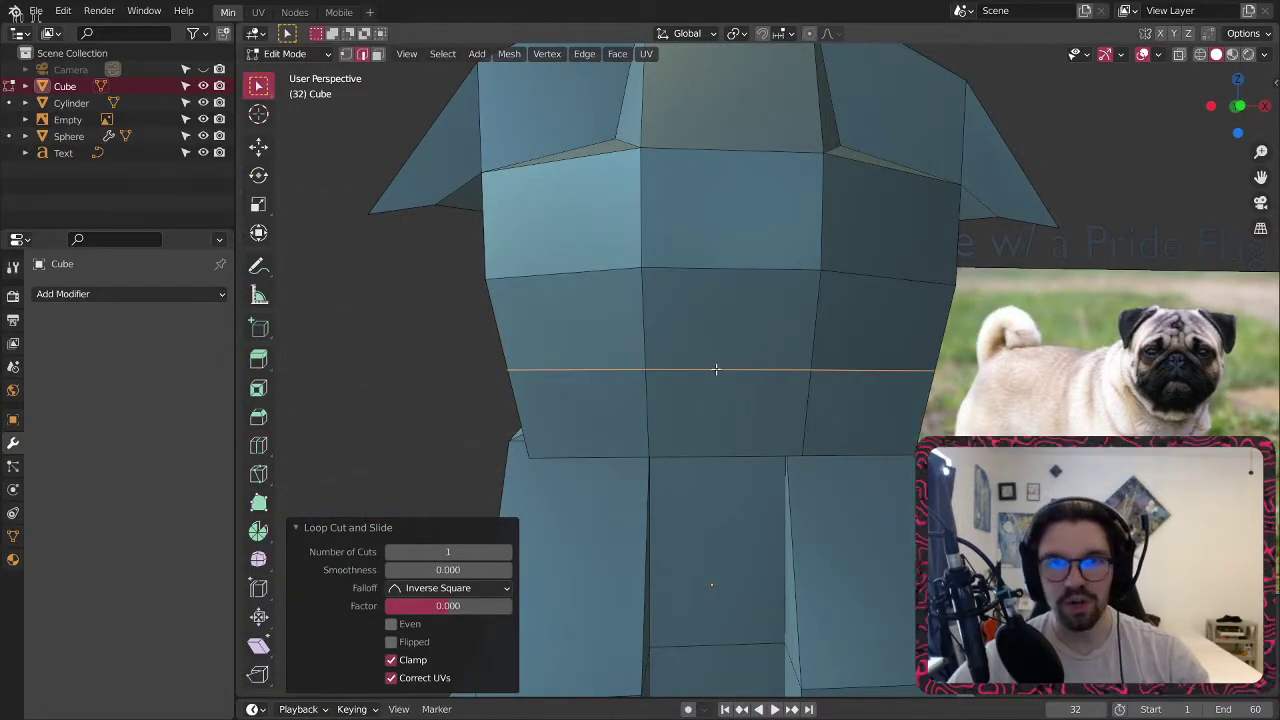
{"action": "left_click", "coordinate": [716, 370]}
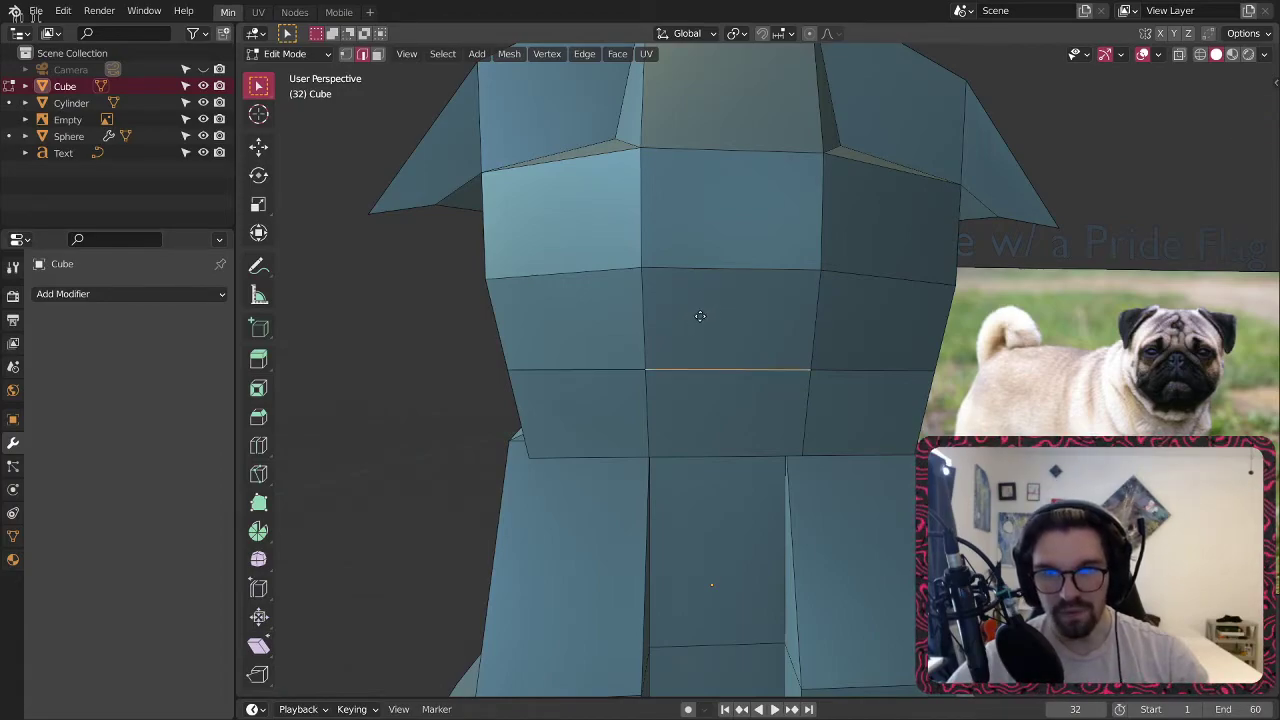
{"action": "key", "text": "g"}
{"action": "key", "text": "z"}
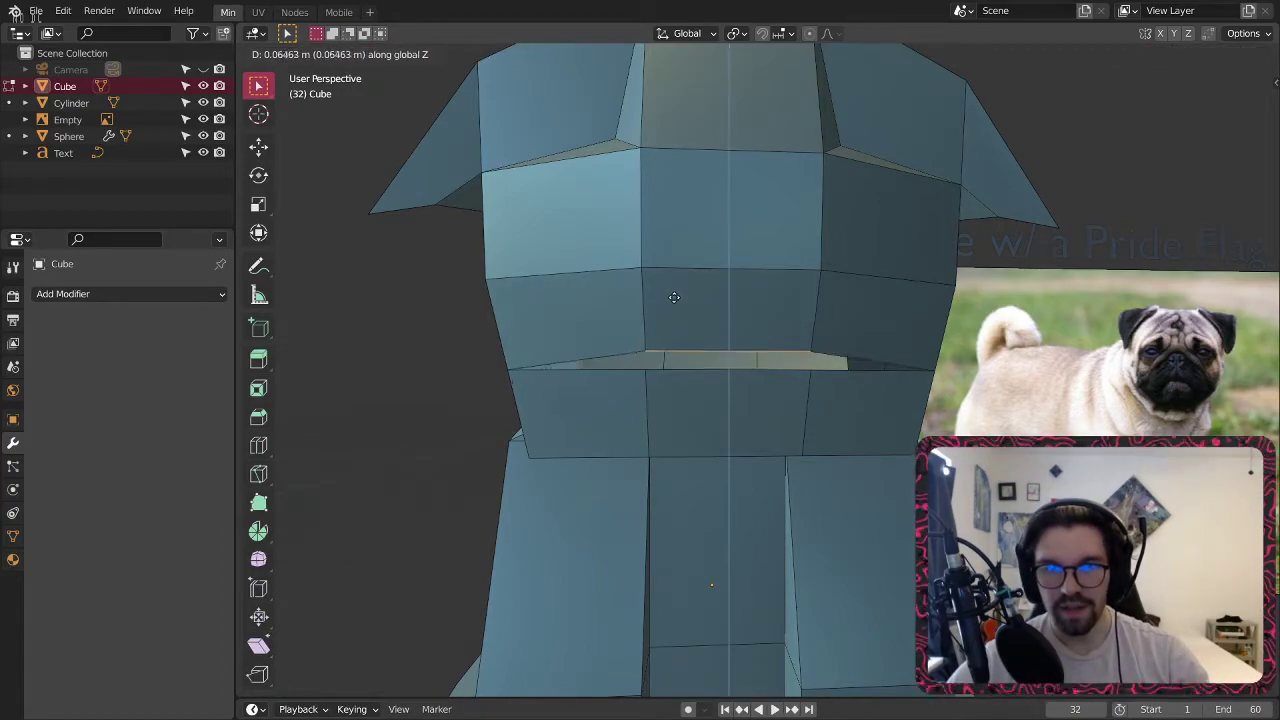
{"action": "left_click", "coordinate": [680, 288]}
Move the ripped upper lip edge forward about 0.075 m along Y.
{"action": "middle_click_drag", "start_coordinate": [688, 343], "coordinate": [515, 350]}
{"action": "left_click", "coordinate": [258, 147]}
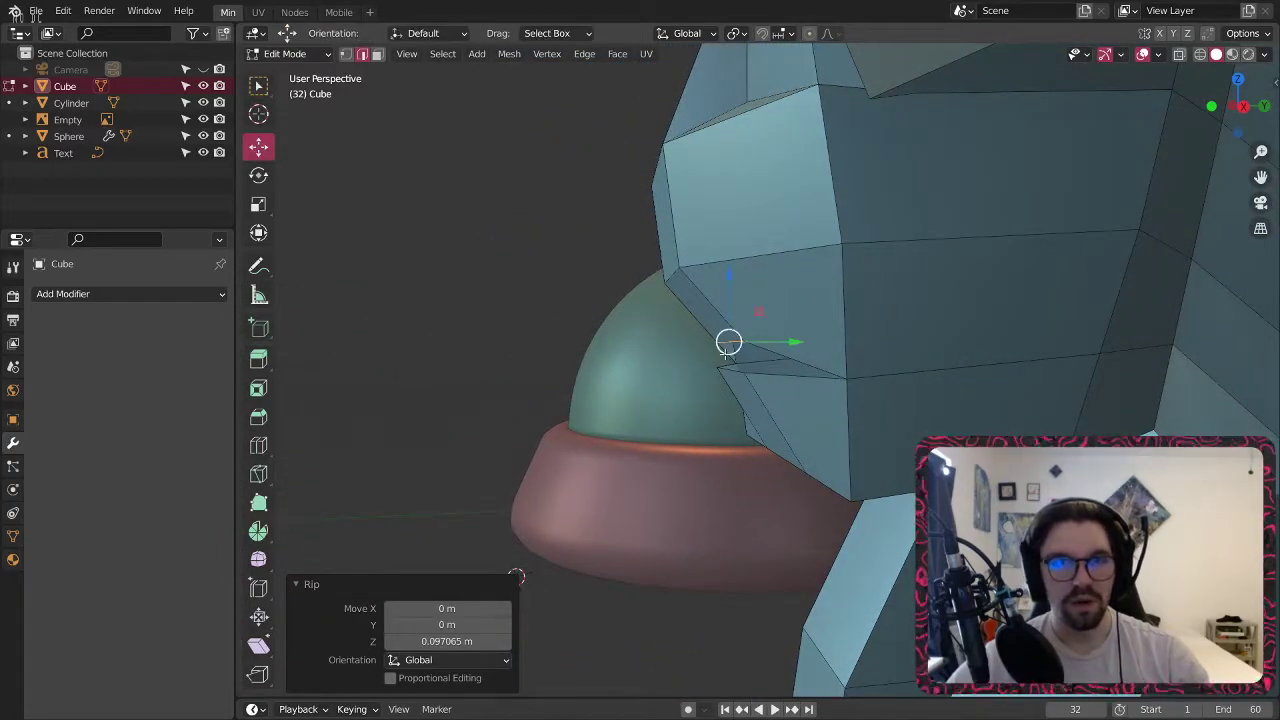
{"action": "left_click_drag", "start_coordinate": [792, 344], "coordinate": [772, 344]}
{"action": "middle_click_drag", "start_coordinate": [772, 344], "coordinate": [767, 313]}
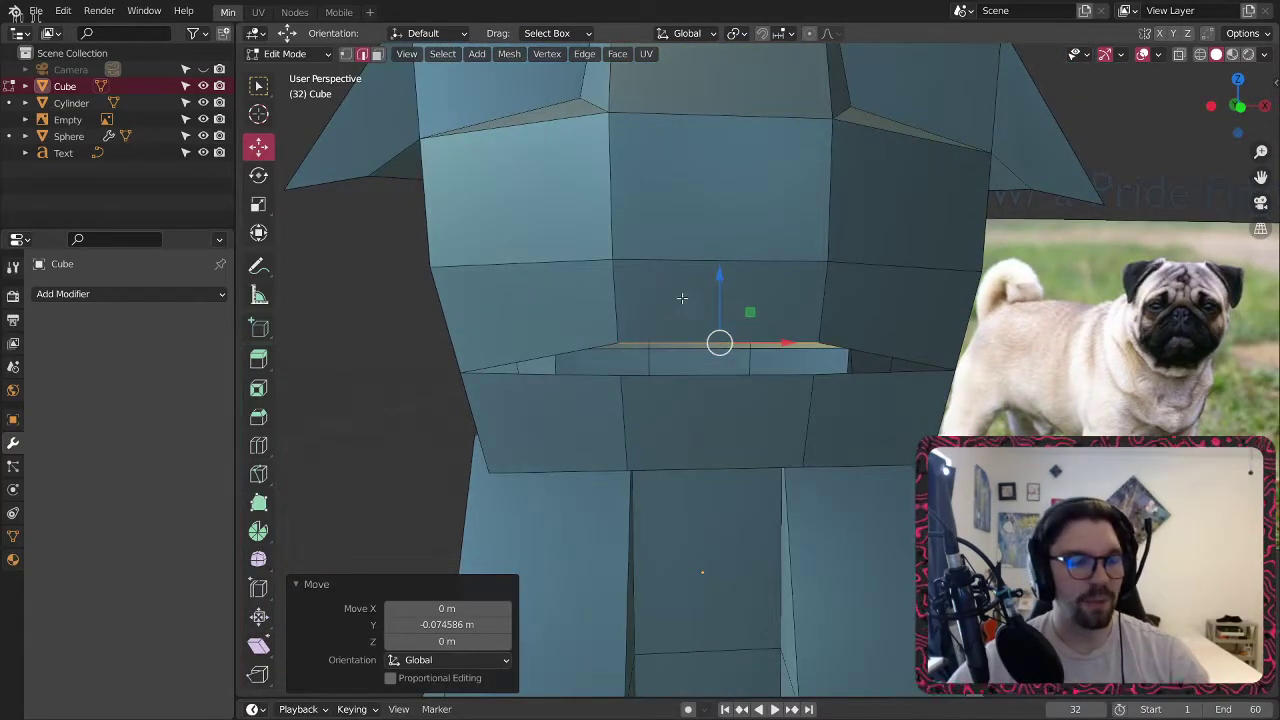
Select the boundary loop of the mouth opening and fill it with a face.
{"action": "scroll", "coordinate": [587, 283], "scroll_direction": "up", "scroll_amount": 1}
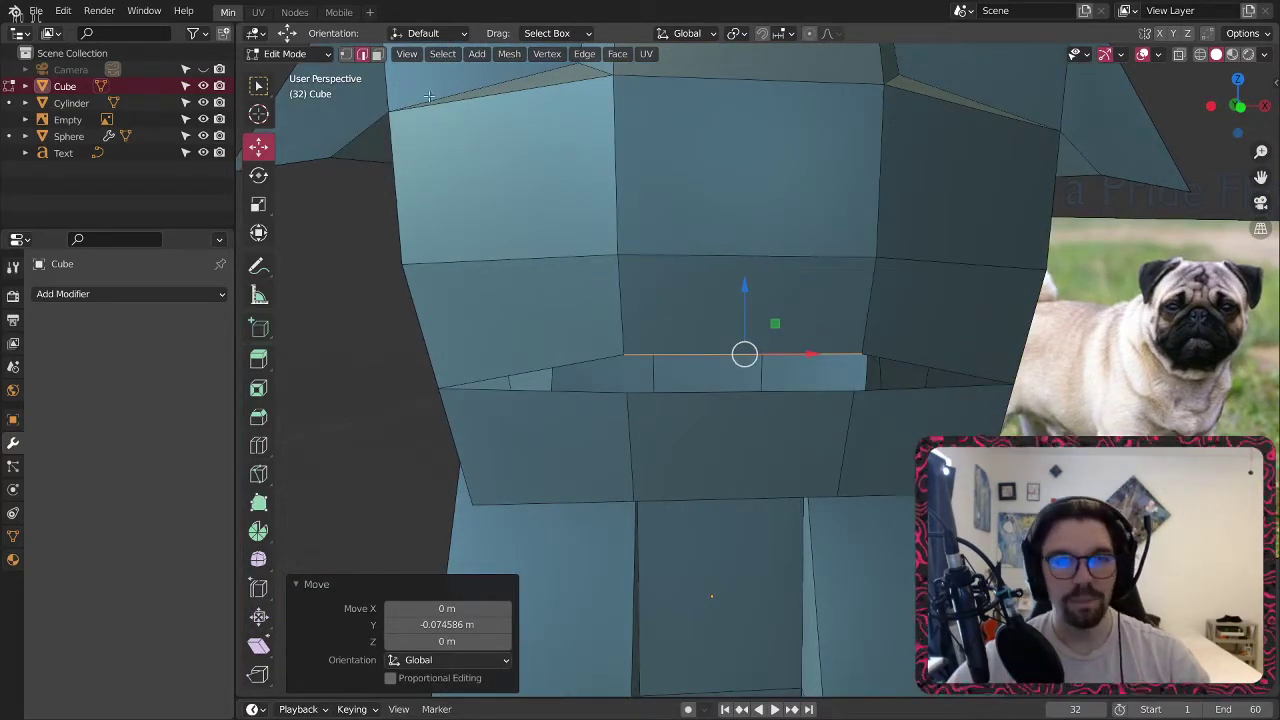
{"action": "left_click", "coordinate": [581, 358], "text": "alt"}
{"action": "left_click", "coordinate": [661, 373], "text": "alt"}
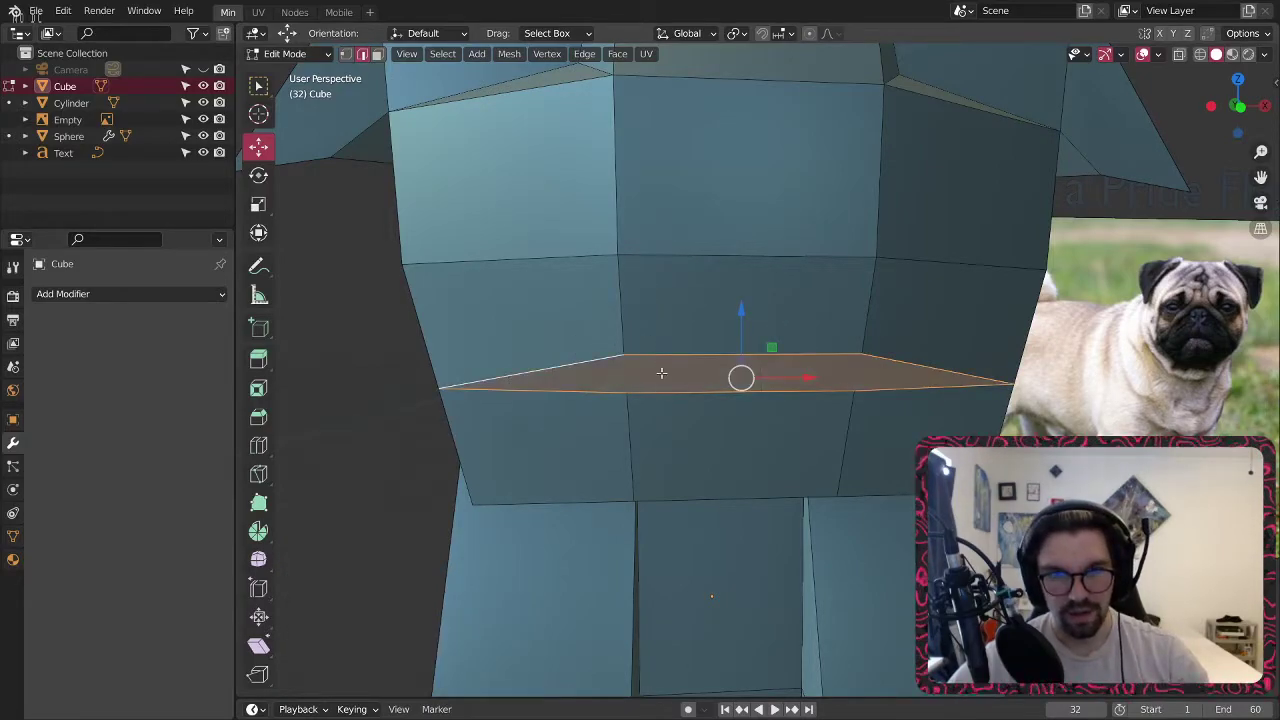
Connect the upper and lower lip vertices with an edge on each side of the mouth face.
{"action": "left_click", "coordinate": [343, 54]}
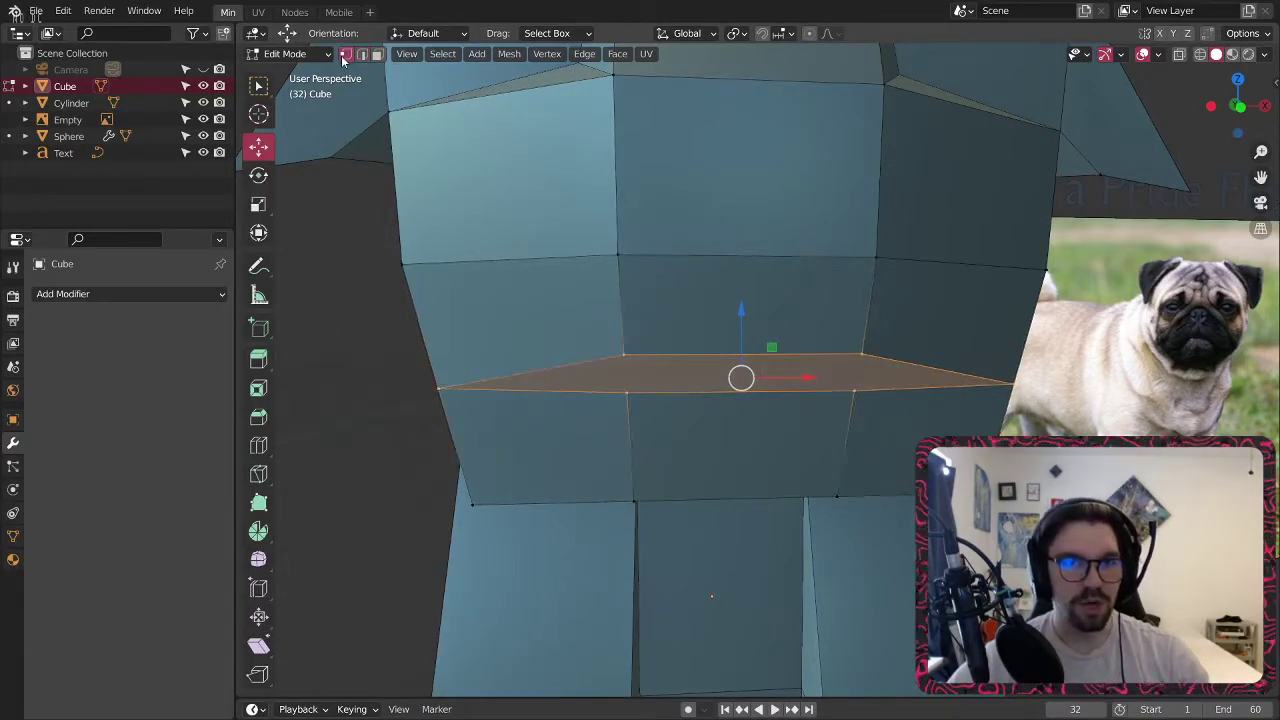
{"action": "left_click", "coordinate": [440, 392]}
{"action": "left_click", "coordinate": [623, 353]}
{"action": "left_click", "coordinate": [631, 393], "text": "shift"}
{"action": "left_click", "coordinate": [860, 354]}
{"action": "left_click", "coordinate": [853, 392], "text": "shift"}
Subdivide both short vertical edges inside the mouth to give each a midpoint.
{"action": "left_click", "coordinate": [362, 54]}
{"action": "left_click", "coordinate": [634, 375]}
{"action": "key", "text": "shift+r"}
{"action": "left_click", "coordinate": [866, 371]}
Connect the midpoint vertices inside the mouth to the mouth corner on each side.
{"action": "left_click", "coordinate": [342, 54]}
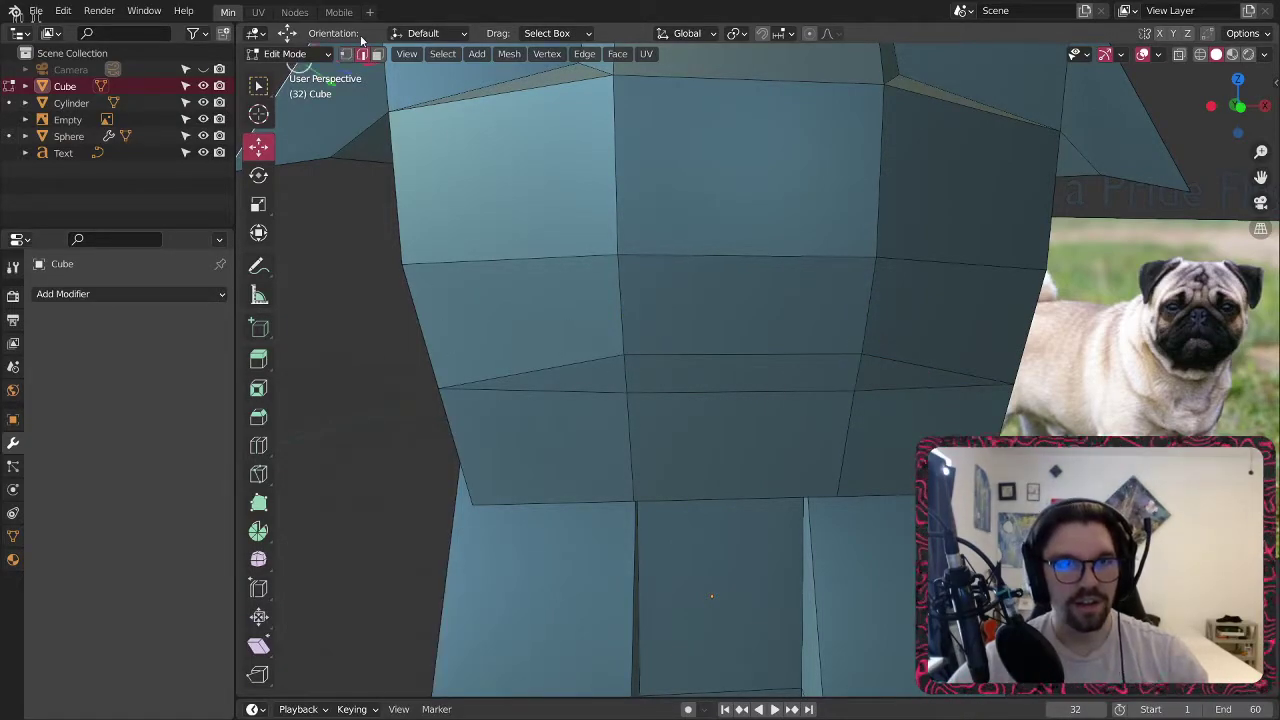
{"action": "left_click", "coordinate": [624, 378]}
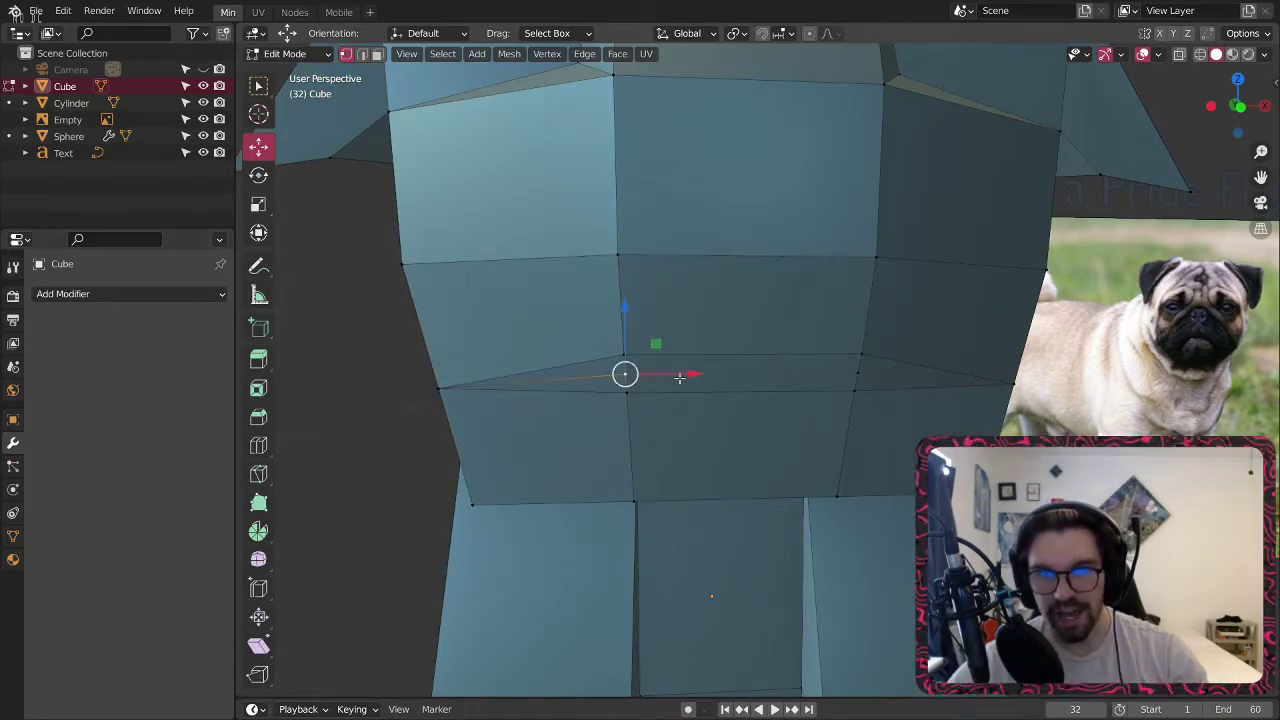
{"action": "left_click", "coordinate": [862, 374]}
{"action": "left_click", "coordinate": [1018, 379], "text": "shift"}
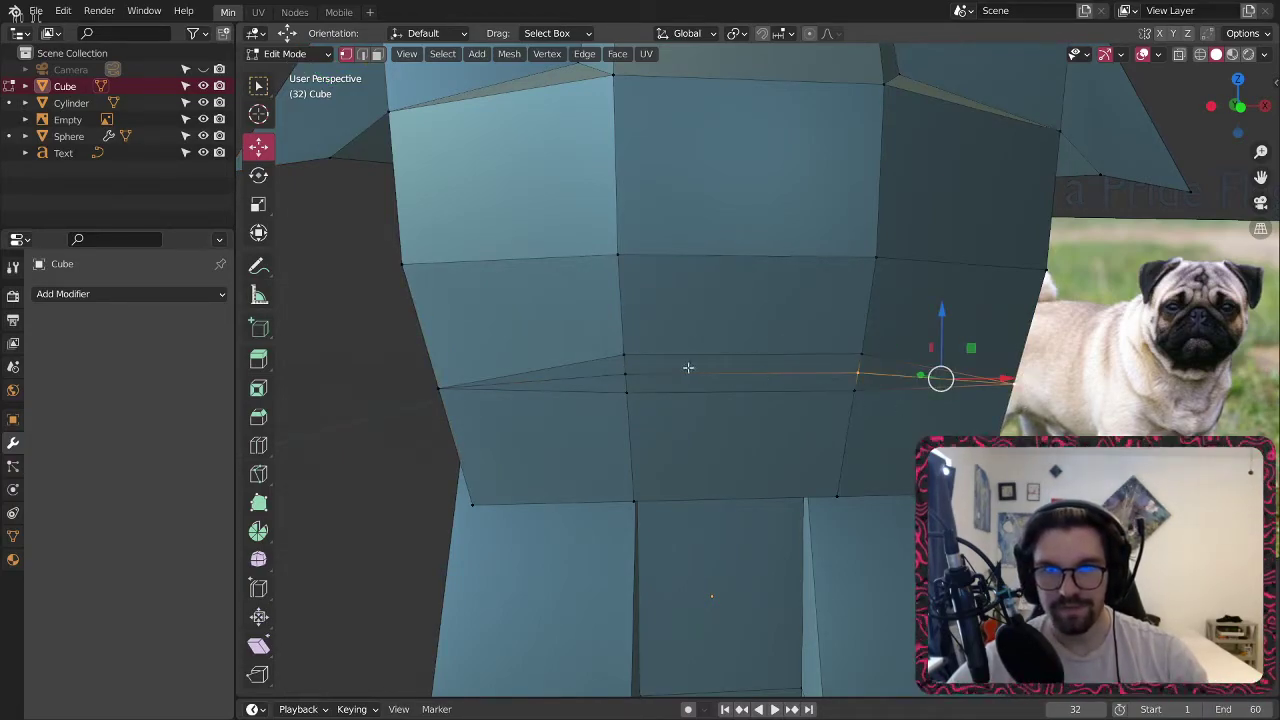
Push the middle edge inside the mouth back about 0.22 m along Y to hollow out the mouth.
{"action": "left_click", "coordinate": [362, 54]}
{"action": "left_click", "coordinate": [692, 375]}
{"action": "middle_click_drag", "start_coordinate": [692, 375], "coordinate": [633, 401]}
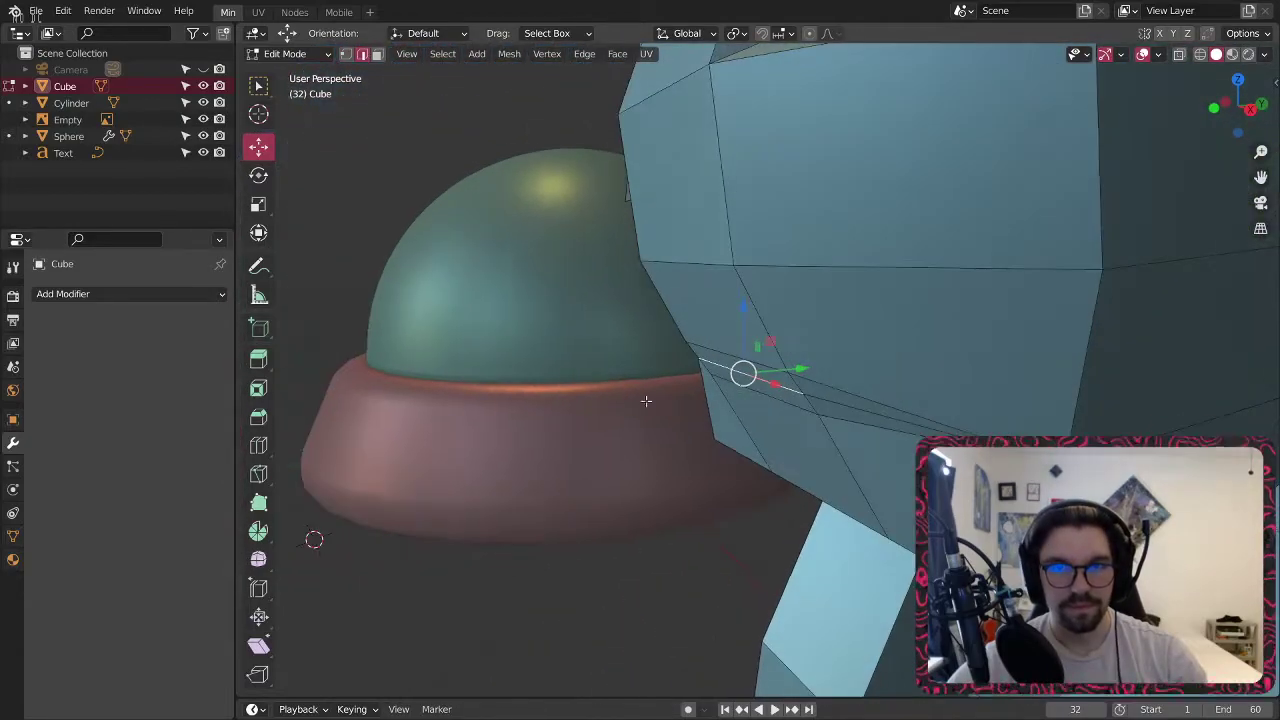
{"action": "left_click_drag", "start_coordinate": [793, 368], "coordinate": [853, 354]}
Examine the mouth and the pug's overall seated shape from several angles against the reference photo.
{"action": "middle_click_drag", "start_coordinate": [853, 354], "coordinate": [715, 377]}
{"action": "scroll", "coordinate": [920, 332], "scroll_direction": "down", "scroll_amount": 4}
{"action": "middle_click_drag", "start_coordinate": [715, 377], "coordinate": [726, 387]}
{"action": "middle_click_drag", "start_coordinate": [645, 336], "coordinate": [716, 378]}
{"action": "scroll", "coordinate": [688, 295], "scroll_direction": "down", "scroll_amount": 3}
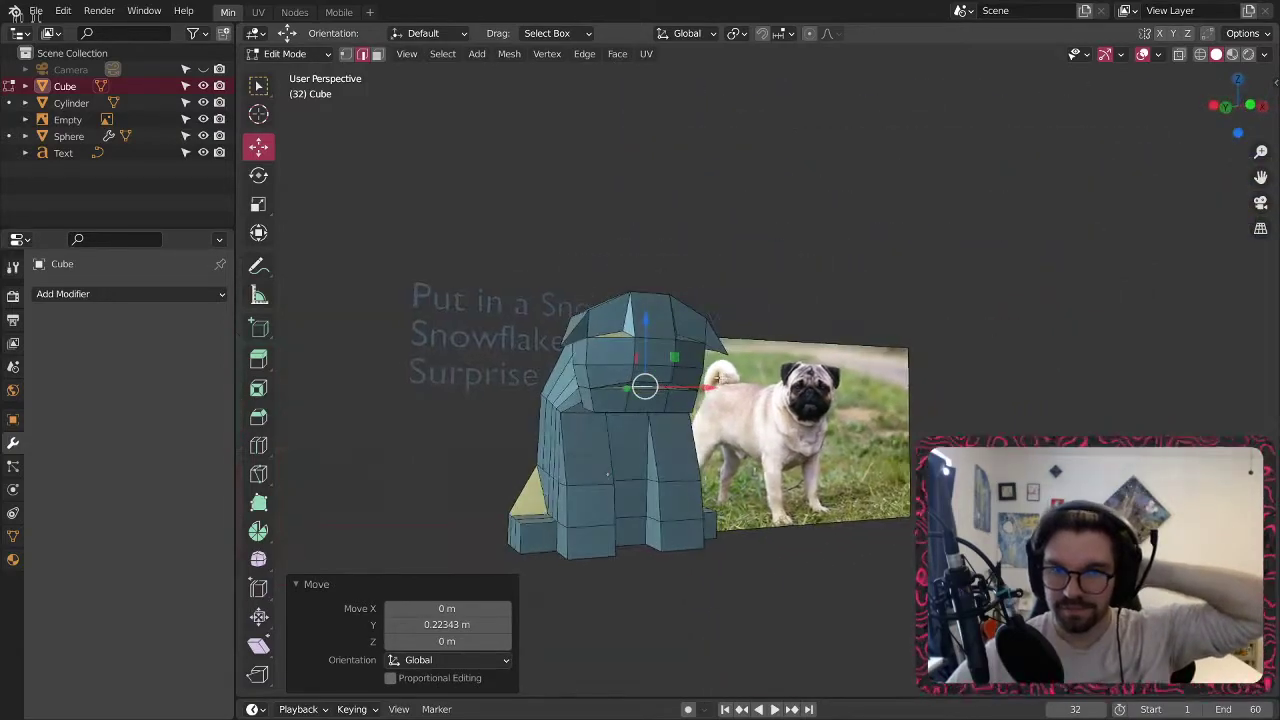
{"action": "scroll", "coordinate": [613, 577], "scroll_direction": "up", "scroll_amount": 3}
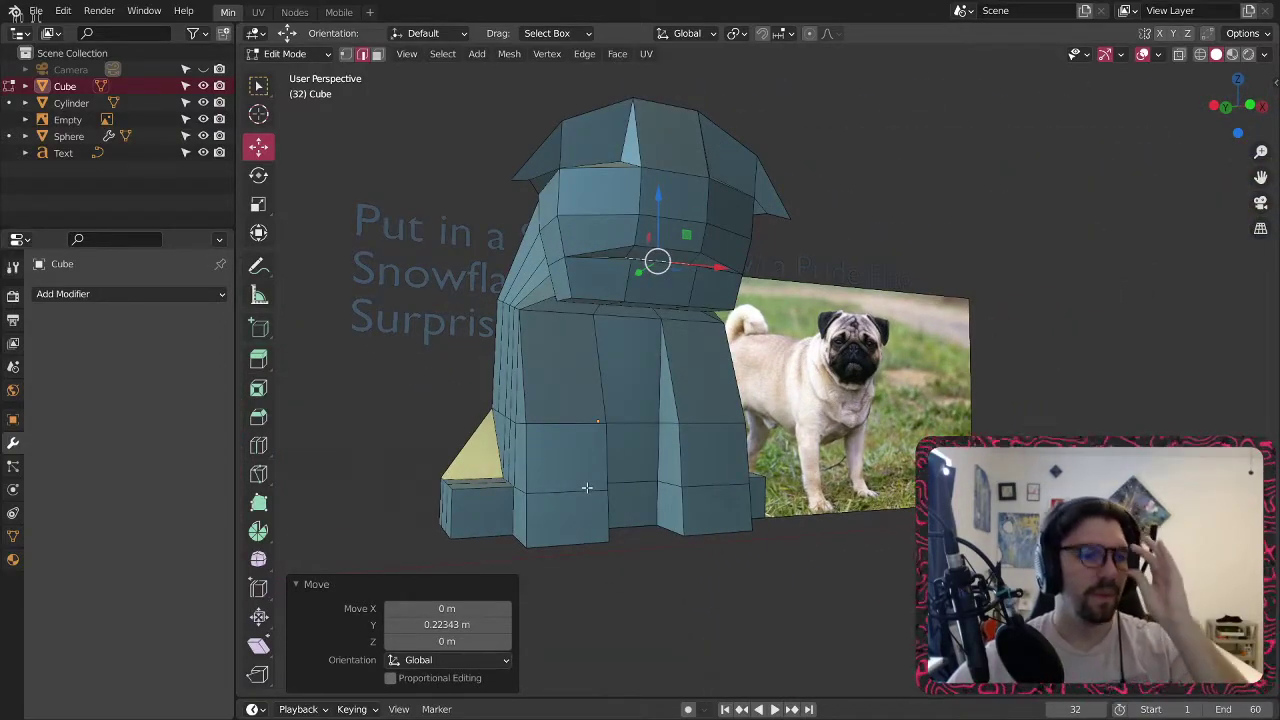
{"action": "middle_click_drag", "start_coordinate": [569, 492], "coordinate": [551, 496]}
{"action": "middle_click_drag", "start_coordinate": [555, 495], "coordinate": [584, 504], "text": "shift"}
Select edges on the front legs near the paws and shift them along Y to reshape the legs.
{"action": "left_click", "coordinate": [617, 484]}
{"action": "middle_click_drag", "start_coordinate": [771, 473], "coordinate": [632, 459]}
{"action": "left_click_drag", "start_coordinate": [646, 461], "coordinate": [692, 472]}
{"action": "middle_click_drag", "start_coordinate": [566, 506], "coordinate": [608, 460]}
{"action": "left_click", "coordinate": [569, 491]}
{"action": "middle_click_drag", "start_coordinate": [896, 463], "coordinate": [785, 475]}
{"action": "left_click_drag", "start_coordinate": [804, 467], "coordinate": [765, 469]}
Select two neighbouring leg edges together and shift them slightly along Y.
{"action": "scroll", "coordinate": [765, 469], "scroll_direction": "down", "scroll_amount": 4}
{"action": "middle_click_drag", "start_coordinate": [763, 467], "coordinate": [722, 449]}
{"action": "left_click", "coordinate": [706, 446]}
{"action": "left_click", "coordinate": [679, 440], "text": "shift"}
{"action": "left_click_drag", "start_coordinate": [756, 450], "coordinate": [725, 454]}
{"action": "scroll", "coordinate": [711, 572], "scroll_direction": "down", "scroll_amount": 1}
{"action": "left_click", "coordinate": [667, 516]}
{"action": "middle_click_drag", "start_coordinate": [680, 520], "coordinate": [903, 508]}
{"action": "scroll", "coordinate": [592, 436], "scroll_direction": "up", "scroll_amount": 2}
{"action": "middle_click_drag", "start_coordinate": [600, 434], "coordinate": [590, 505]}
Switch the pug to Object Mode and apply smooth shading to it.
{"action": "key", "text": "KP_Divide"}
{"action": "left_click", "coordinate": [285, 54]}
{"action": "left_click", "coordinate": [290, 69]}
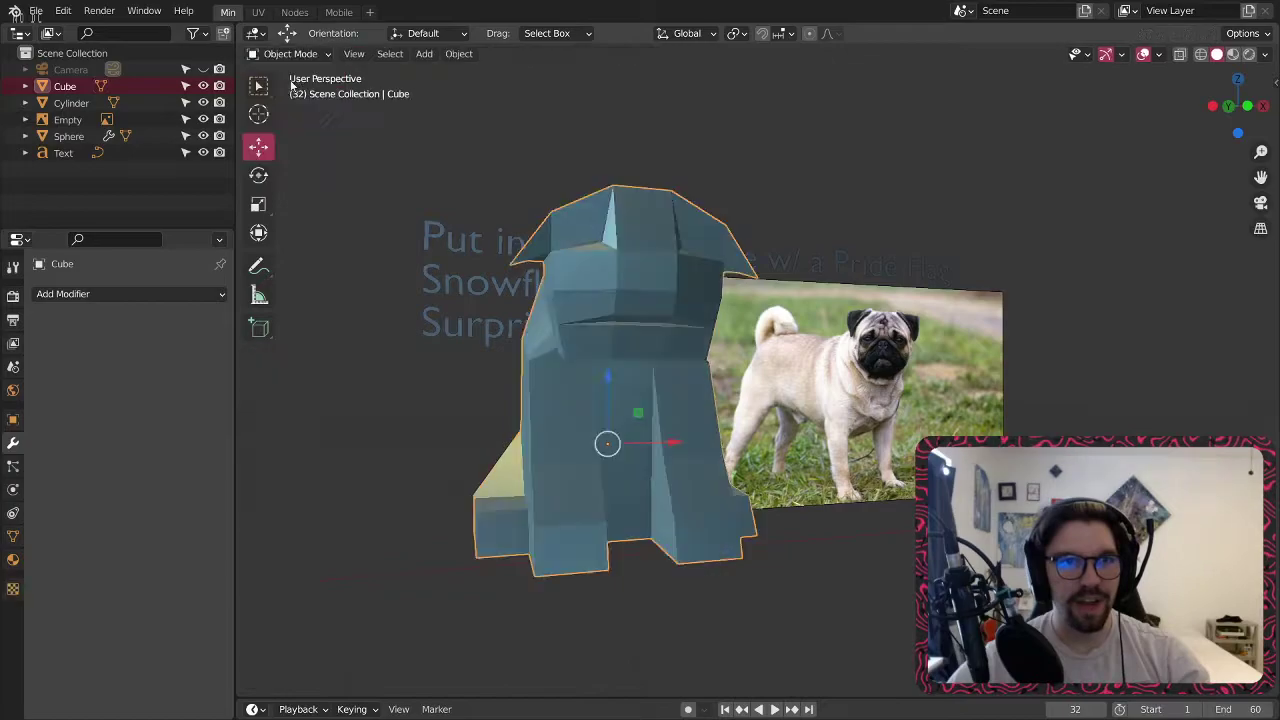
{"action": "right_click", "coordinate": [619, 308]}
{"action": "left_click", "coordinate": [614, 312]}
{"action": "middle_click_drag", "start_coordinate": [766, 134], "coordinate": [768, 303]}
{"action": "left_click", "coordinate": [474, 519]}
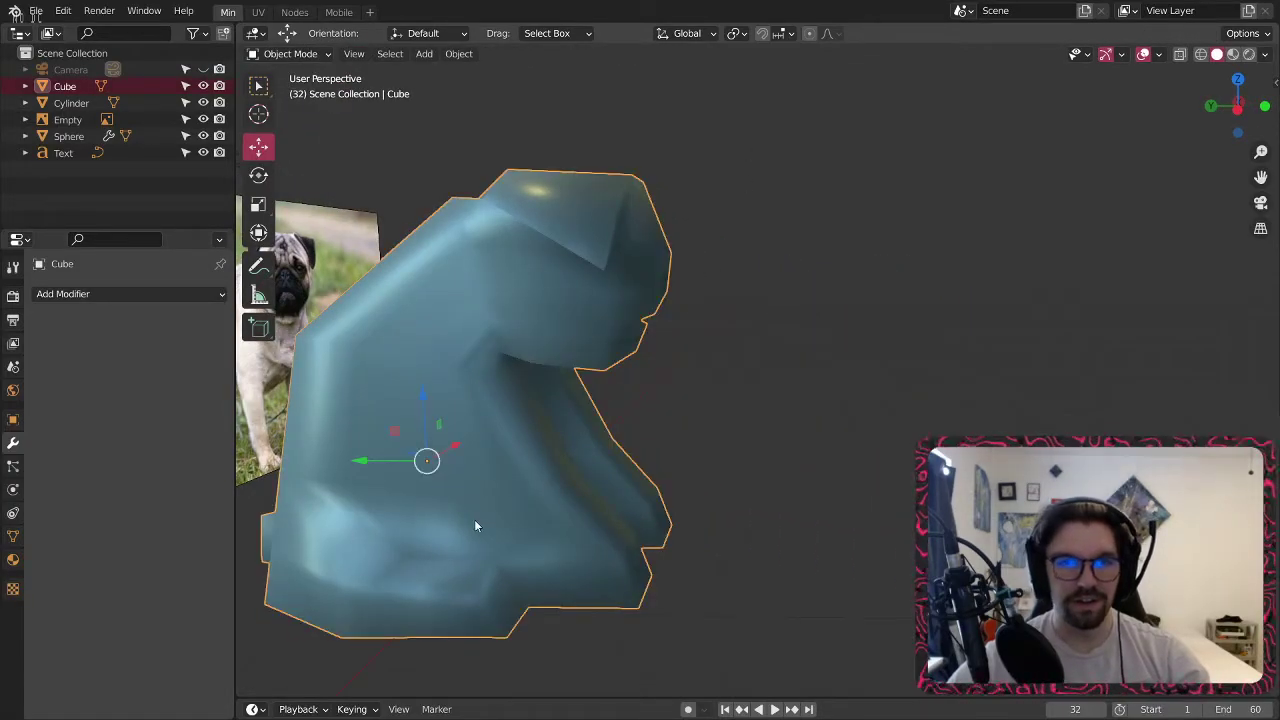
Enable Auto Smooth in the mesh's normals settings with an angle of 45°.
{"action": "left_click", "coordinate": [13, 537]}
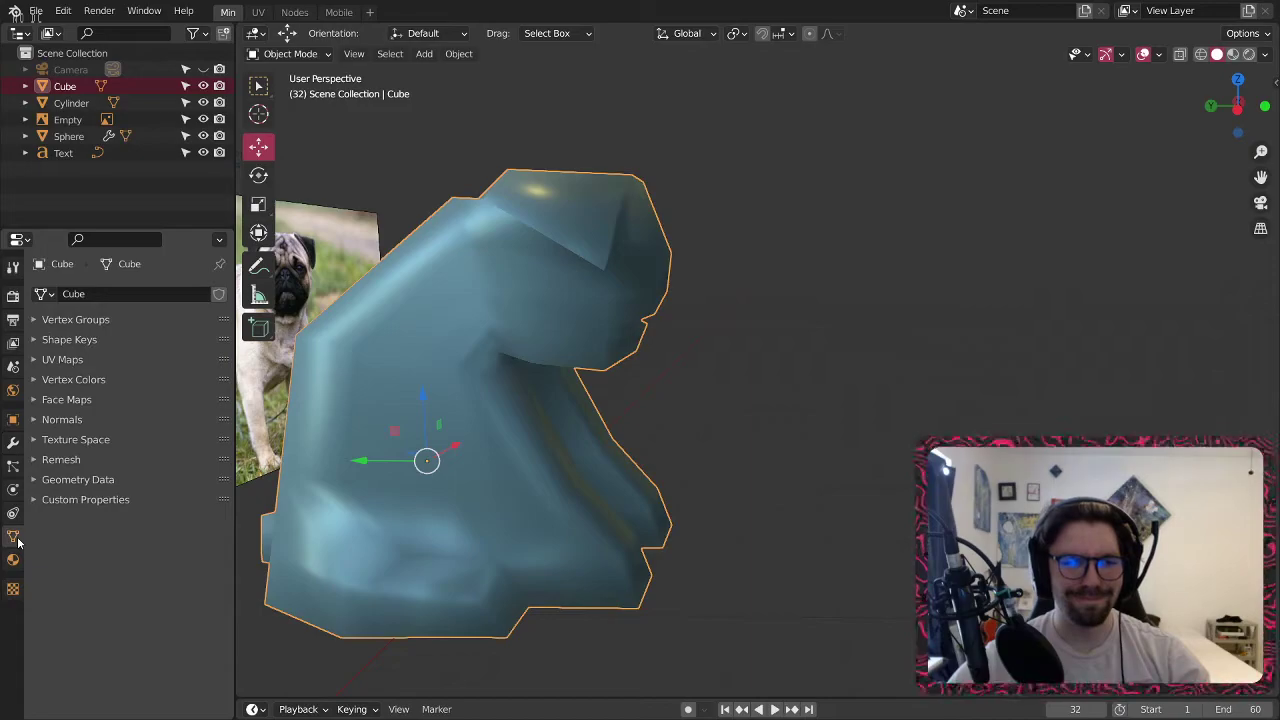
{"action": "left_click", "coordinate": [41, 420]}
{"action": "left_click", "coordinate": [114, 444]}
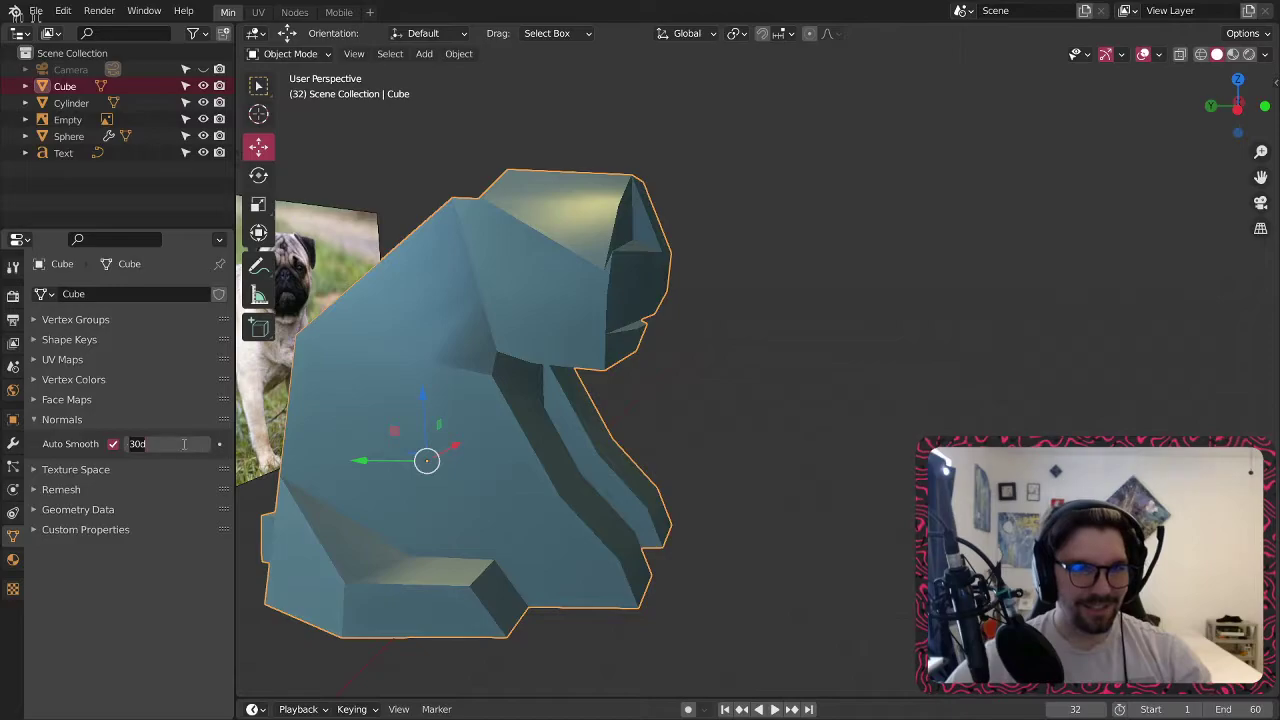
{"action": "type", "text": "45"}
{"action": "key", "text": "Return"}
Return to Edit Mode and merge the first vertex under the chin into the adjacent top inner front-leg vertex using At Last.
{"action": "middle_click_drag", "start_coordinate": [563, 318], "coordinate": [428, 170]}
{"action": "left_click", "coordinate": [290, 53]}
{"action": "left_click", "coordinate": [295, 92]}
{"action": "scroll", "coordinate": [531, 306], "scroll_direction": "up", "scroll_amount": 6}
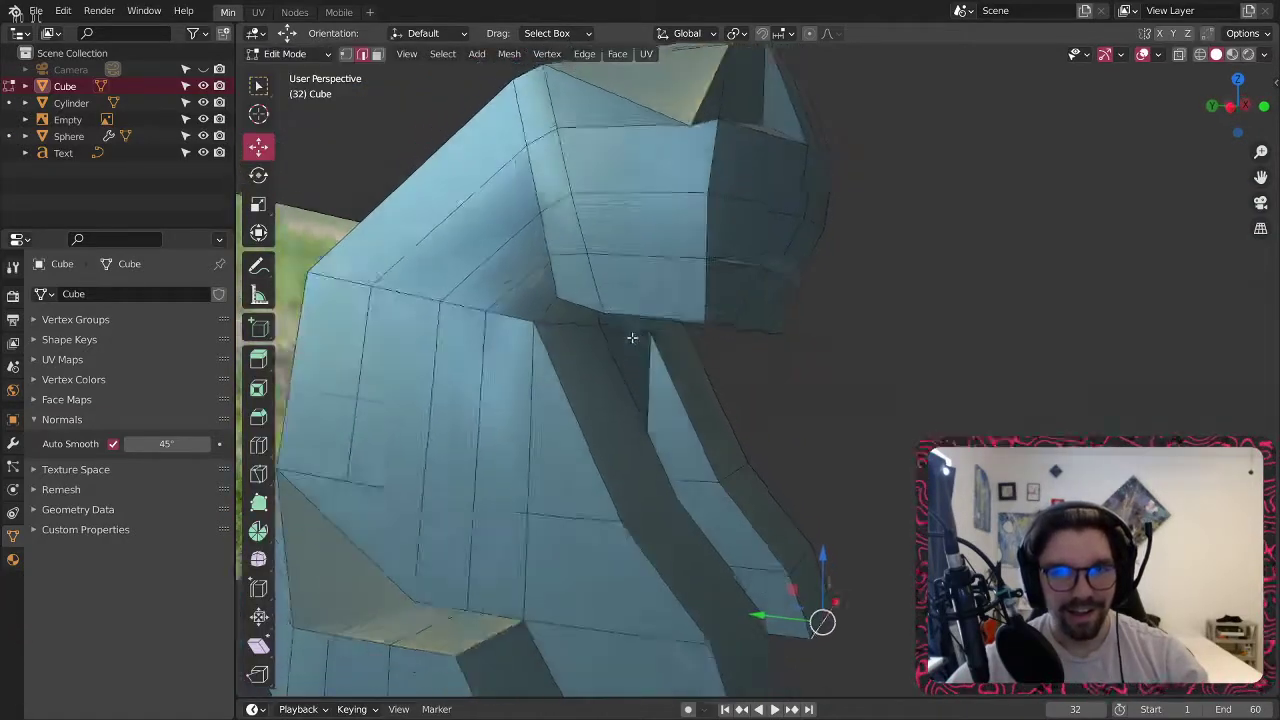
{"action": "middle_click_drag", "start_coordinate": [531, 306], "coordinate": [654, 314]}
{"action": "left_click", "coordinate": [607, 326], "text": "shift"}
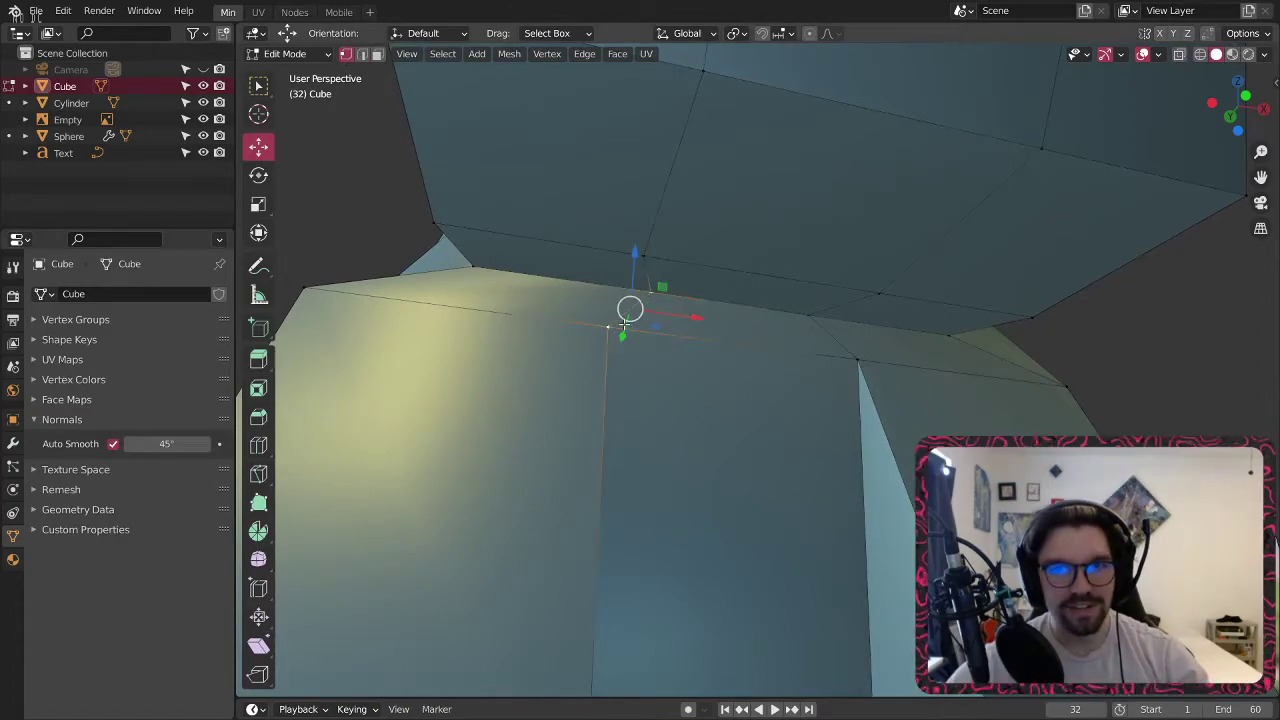
{"action": "right_click", "coordinate": [610, 402]}
{"action": "left_click", "coordinate": [715, 369]}
Merge the matching vertex under the chin on the opposite side into its front leg's top inner vertex using At Last.
{"action": "left_click", "coordinate": [842, 318], "text": "shift"}
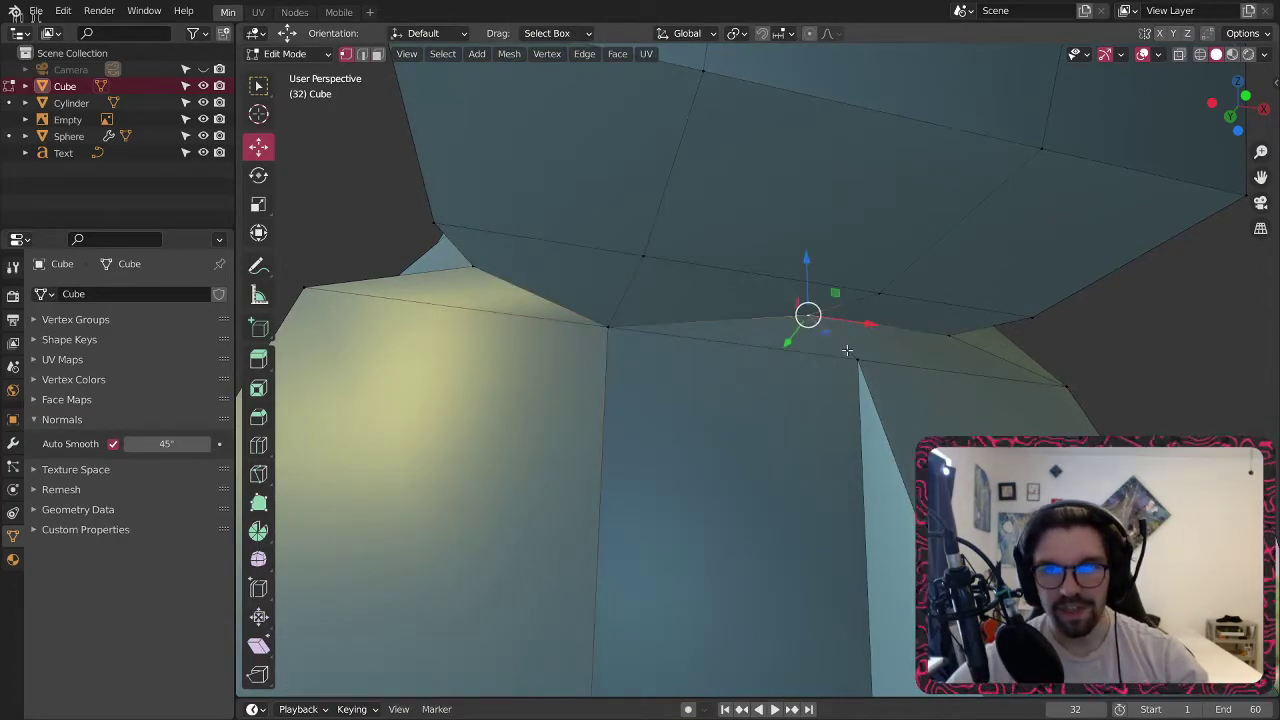
{"action": "right_click", "coordinate": [846, 349]}
{"action": "left_click", "coordinate": [887, 372]}
{"action": "middle_click_drag", "start_coordinate": [887, 372], "coordinate": [757, 433]}
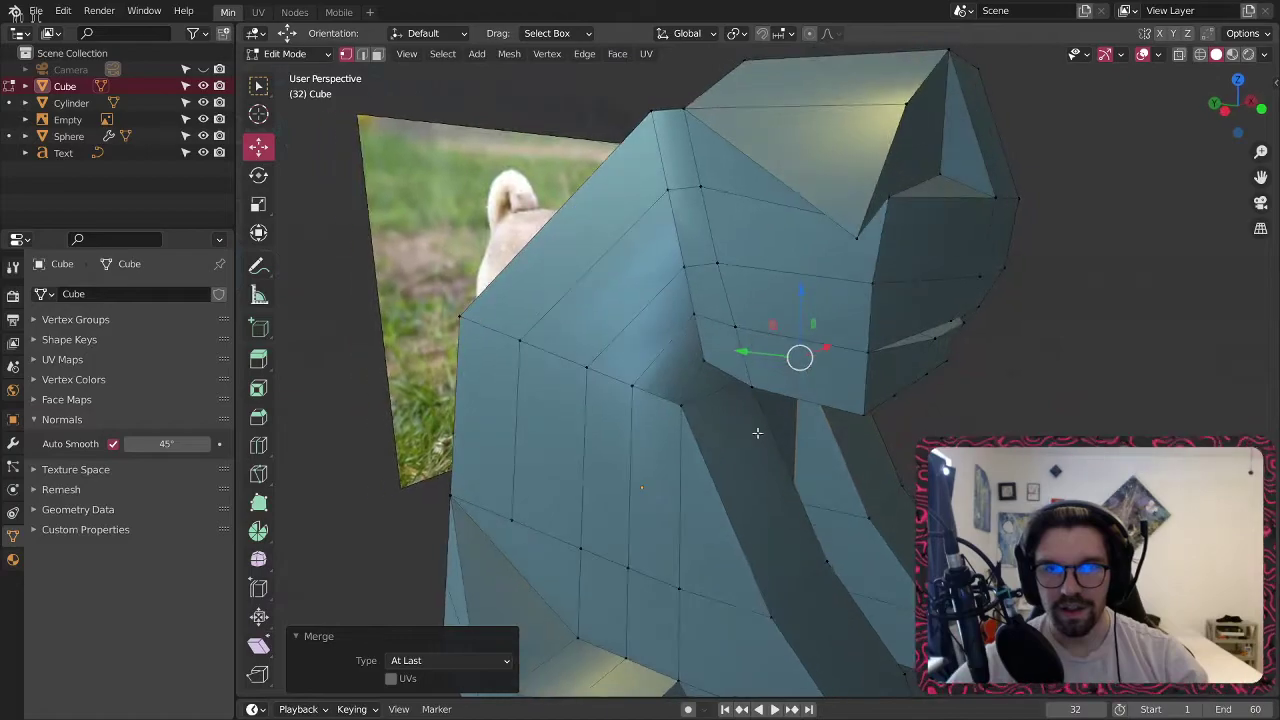
Scale the top outer vertices of both front legs to 0.873 along X and lower them slightly along Z.
{"action": "left_click", "coordinate": [678, 408]}
{"action": "middle_click_drag", "start_coordinate": [805, 422], "coordinate": [692, 406]}
{"action": "middle_click_drag", "start_coordinate": [1050, 464], "coordinate": [819, 382], "text": "shift"}
{"action": "left_click", "coordinate": [798, 377], "text": "shift"}
{"action": "left_click", "coordinate": [258, 205]}
{"action": "mouse_move", "coordinate": [705, 362]}
{"action": "left_mouse_down"}
{"action": "mouse_move", "coordinate": [686, 366]}
{"action": "mouse_move", "coordinate": [697, 368]}
{"action": "left_mouse_up"}
{"action": "middle_click_drag", "start_coordinate": [756, 378], "coordinate": [590, 338], "text": "shift"}
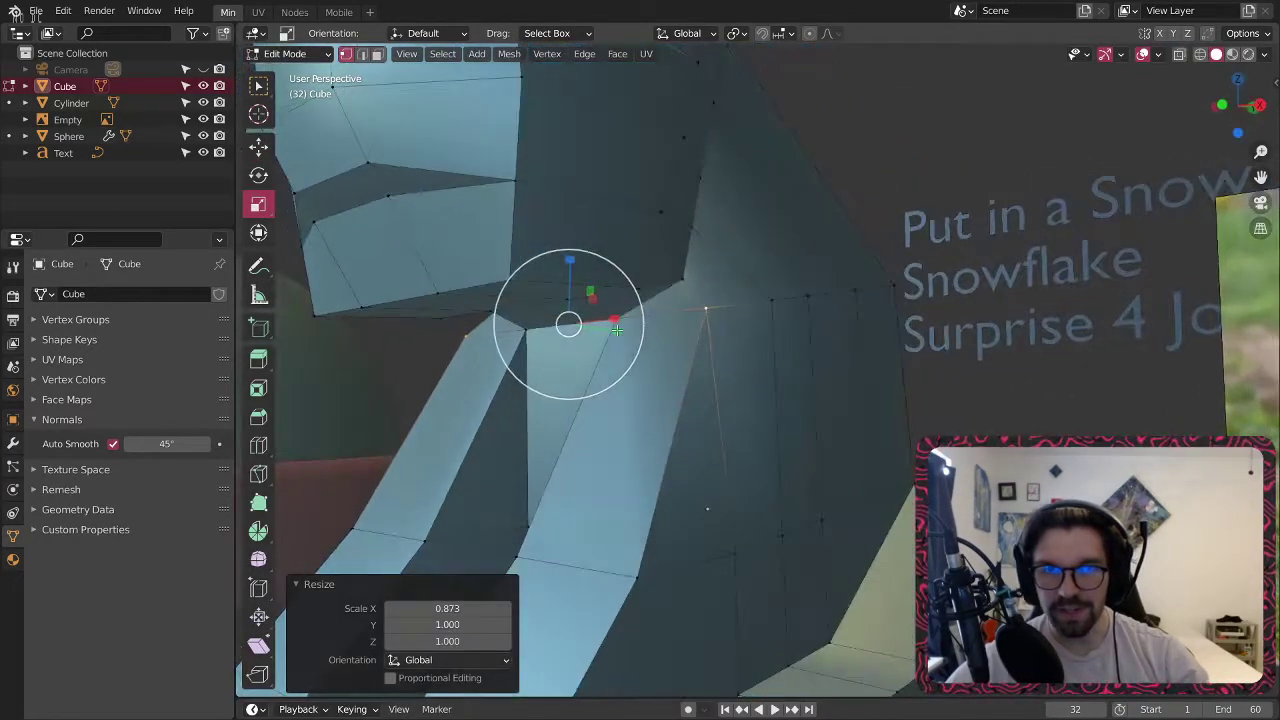
{"action": "left_click", "coordinate": [258, 148]}
{"action": "left_click_drag", "start_coordinate": [569, 263], "coordinate": [570, 292]}
{"action": "middle_click_drag", "start_coordinate": [706, 343], "coordinate": [866, 362]}
Try to scale the pair of body vertices just behind the front shoulders along X, and undo the change.
{"action": "left_click", "coordinate": [677, 347]}
{"action": "middle_click_drag", "start_coordinate": [446, 406], "coordinate": [754, 356], "text": "shift"}
{"action": "left_click", "coordinate": [531, 299], "text": "shift"}
{"action": "middle_click_drag", "start_coordinate": [573, 340], "coordinate": [317, 233]}
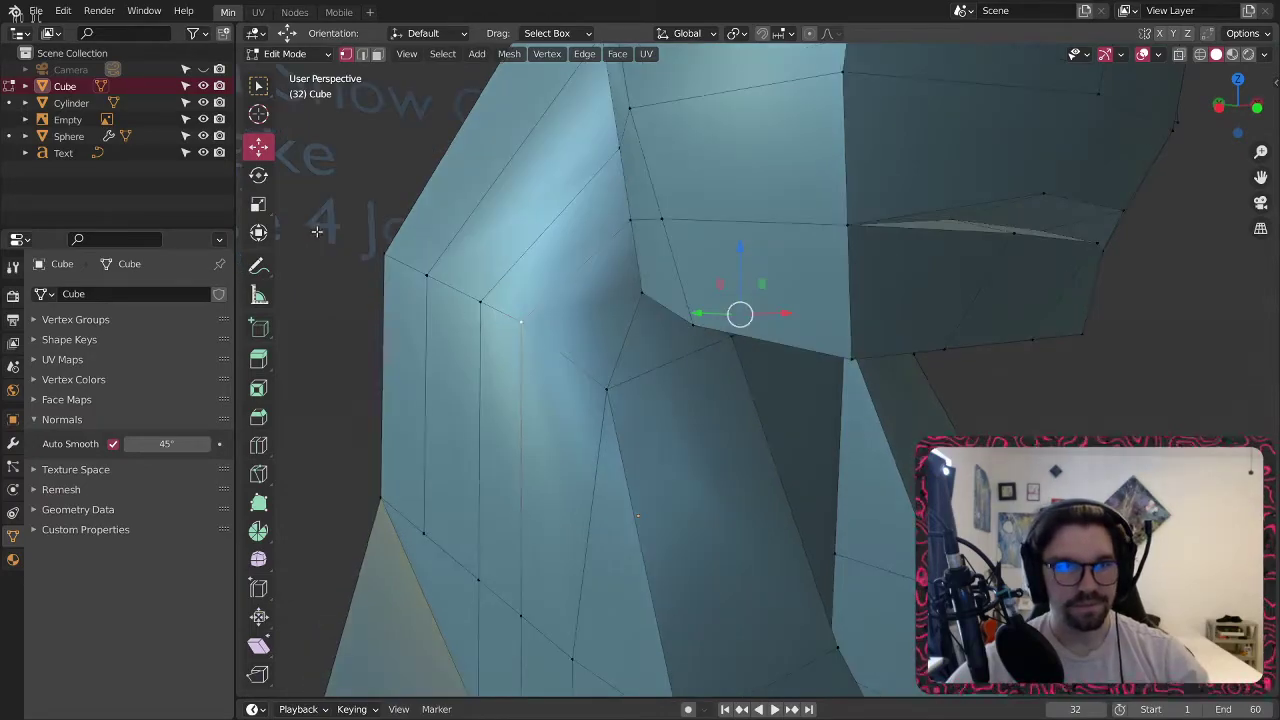
{"action": "middle_click_drag", "start_coordinate": [1073, 389], "coordinate": [863, 365]}
{"action": "middle_click_drag", "start_coordinate": [863, 365], "coordinate": [833, 383], "text": "shift"}
{"action": "left_click", "coordinate": [904, 333], "text": "shift"}
{"action": "middle_click_drag", "start_coordinate": [640, 287], "coordinate": [607, 332]}
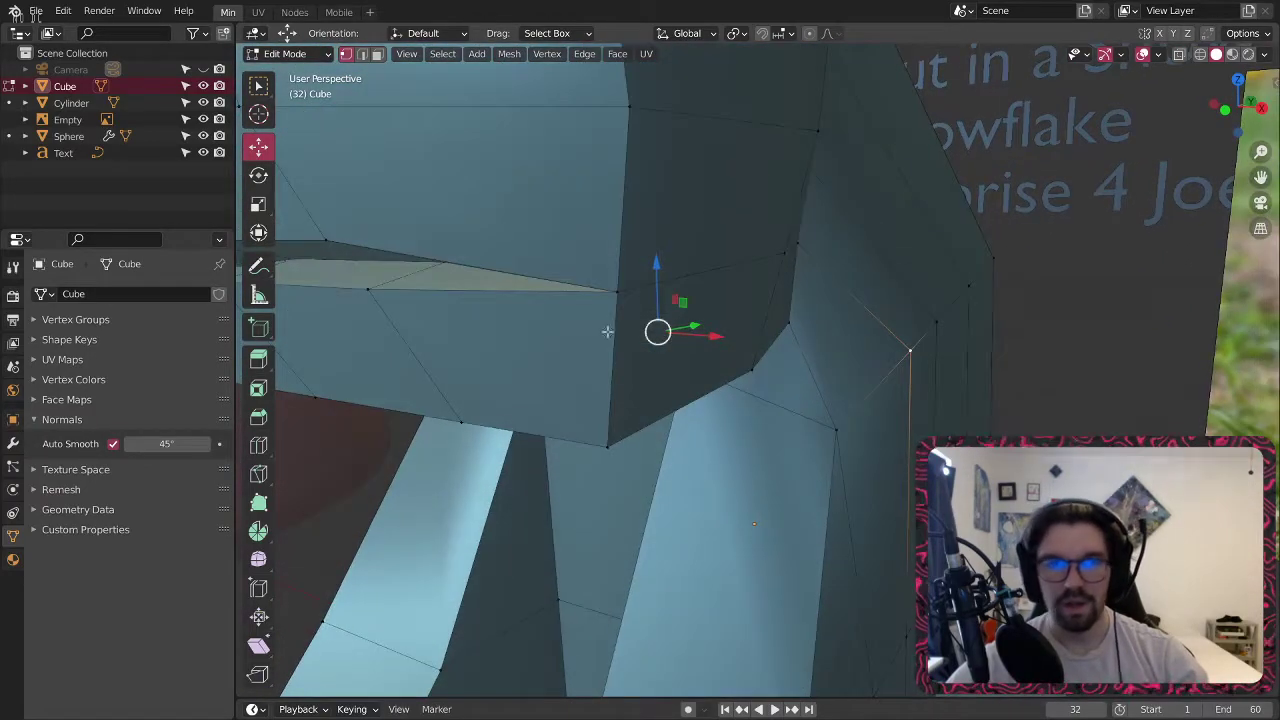
{"action": "left_click", "coordinate": [258, 204]}
{"action": "left_click_drag", "start_coordinate": [711, 334], "coordinate": [718, 337]}
{"action": "scroll", "coordinate": [720, 337], "scroll_direction": "down", "scroll_amount": 6}
{"action": "middle_click_drag", "start_coordinate": [720, 337], "coordinate": [640, 335]}
{"action": "key", "text": "ctrl+z"}
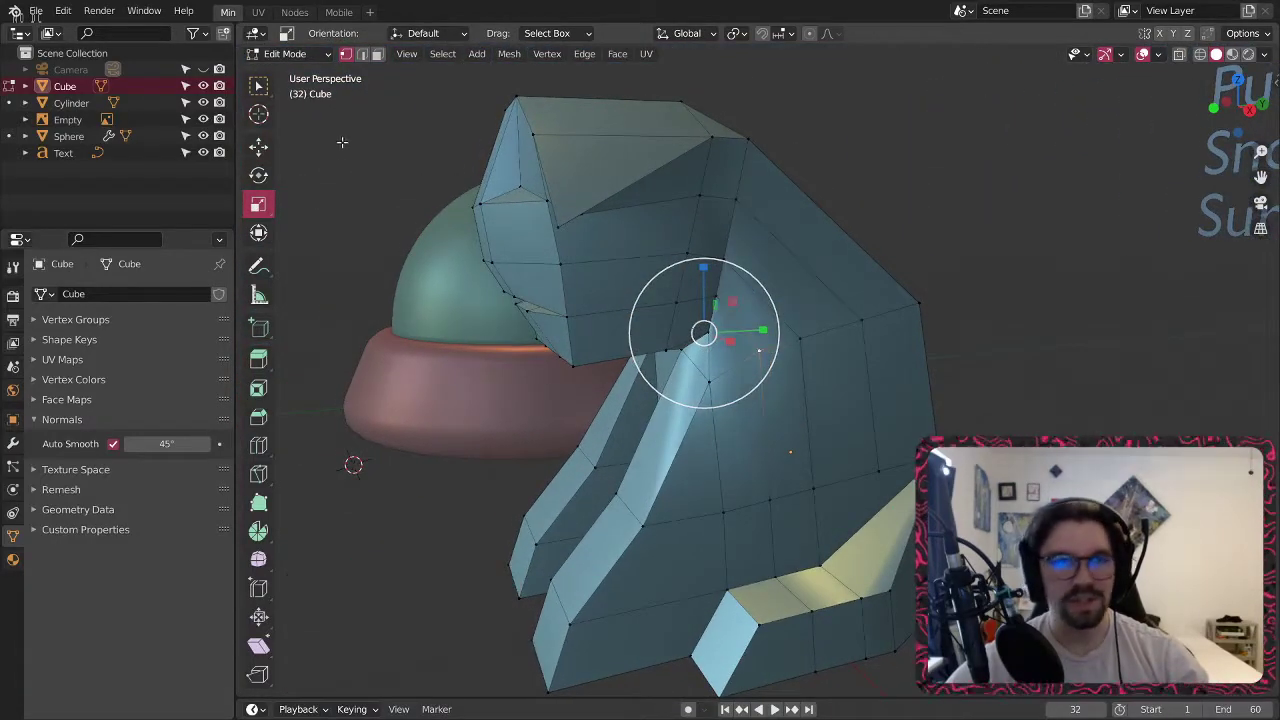
Examine the shaded pug in Object Mode from the front, next to the snow globe and reference photo.
{"action": "left_click", "coordinate": [293, 55]}
{"action": "left_click", "coordinate": [294, 75]}
{"action": "left_click", "coordinate": [824, 174]}
{"action": "scroll", "coordinate": [824, 180], "scroll_direction": "down", "scroll_amount": 5}
{"action": "middle_click_drag", "start_coordinate": [825, 182], "coordinate": [894, 220]}
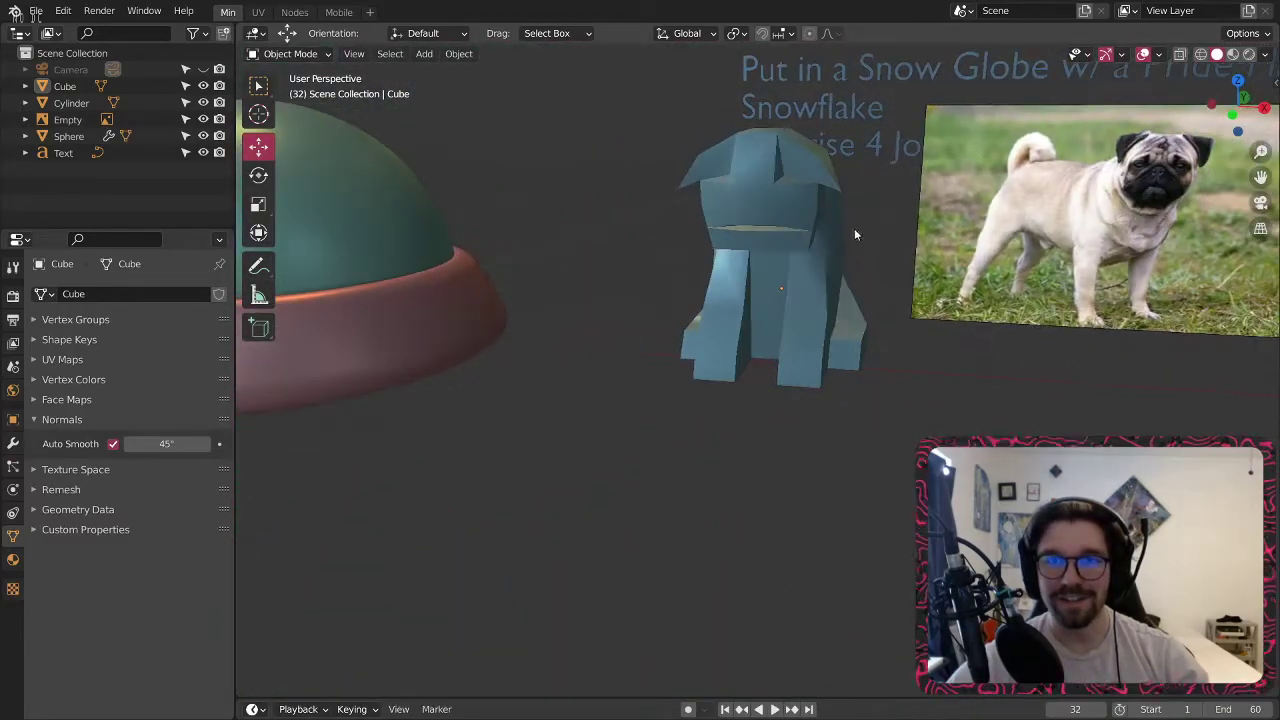
{"action": "left_click", "coordinate": [755, 233]}
{"action": "middle_click_drag", "start_coordinate": [755, 233], "coordinate": [690, 264], "text": "shift"}
{"action": "scroll", "coordinate": [690, 263], "scroll_direction": "up", "scroll_amount": 3}
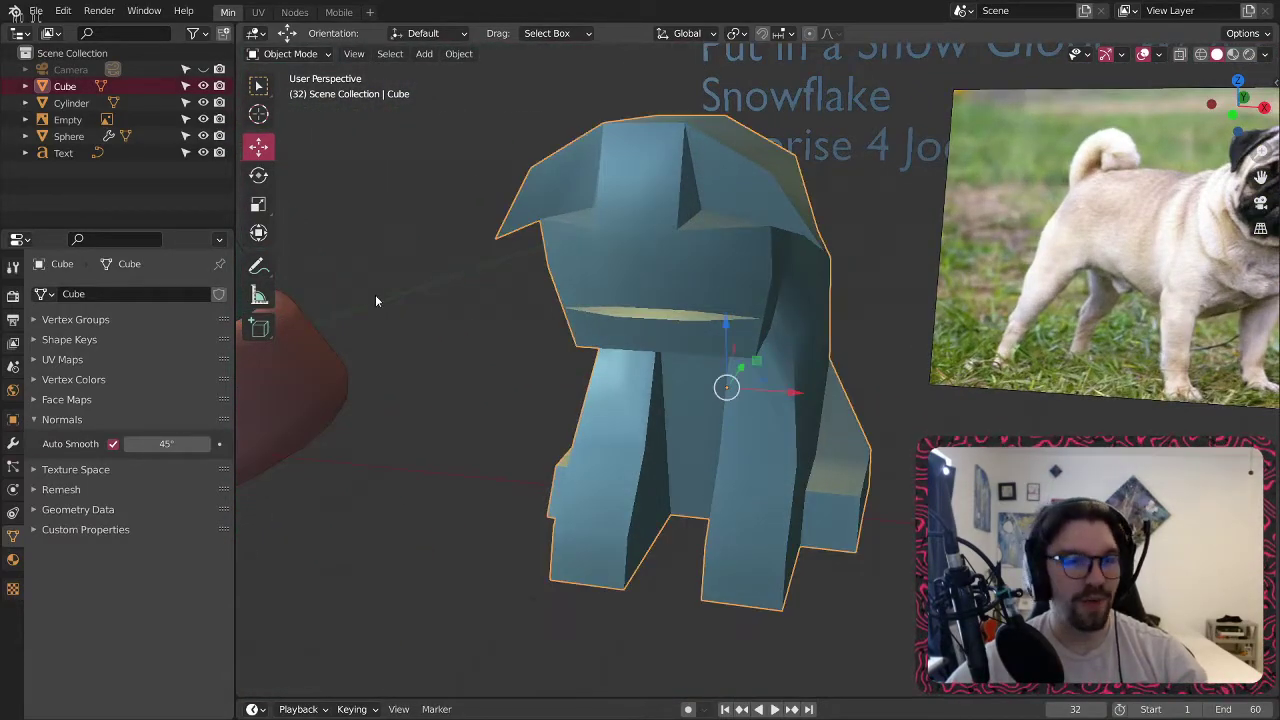
Subdivide the central face of the pug's snout, between the forehead and the mouth, in Edit Mode.
{"action": "left_click", "coordinate": [290, 53]}
{"action": "left_click", "coordinate": [297, 88]}
{"action": "scroll", "coordinate": [557, 275], "scroll_direction": "up", "scroll_amount": 4}
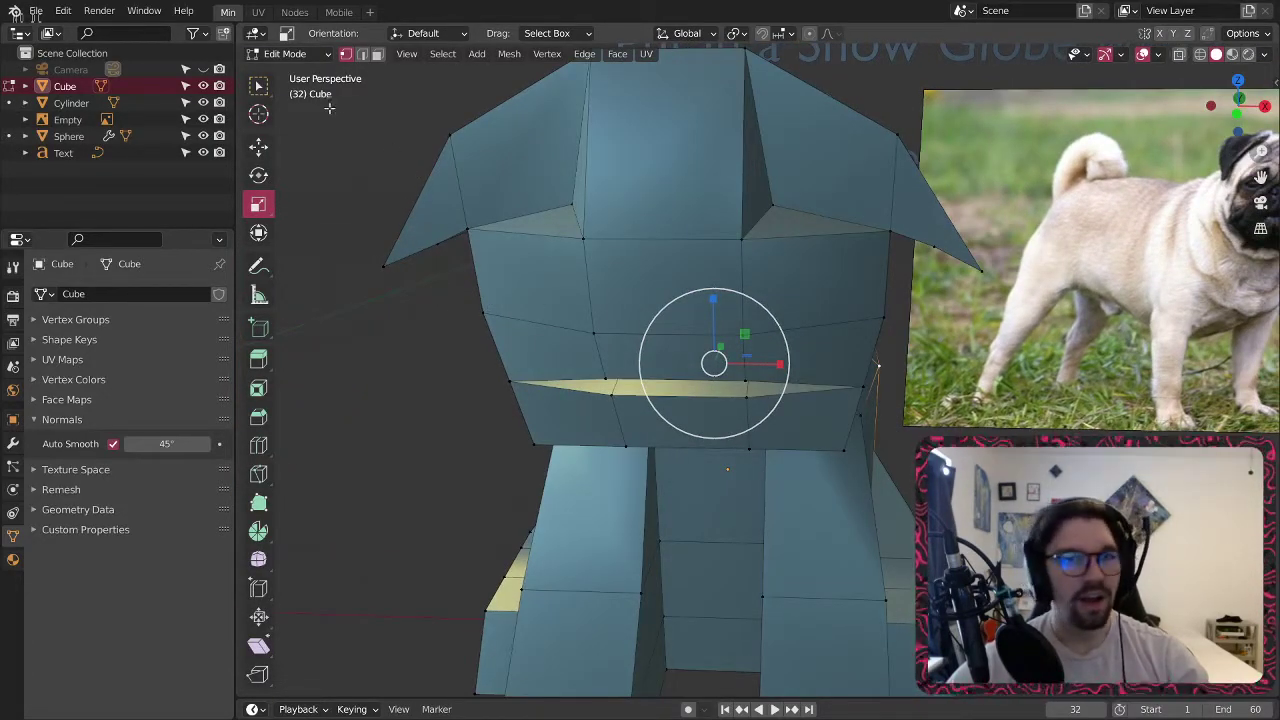
{"action": "left_click", "coordinate": [362, 55]}
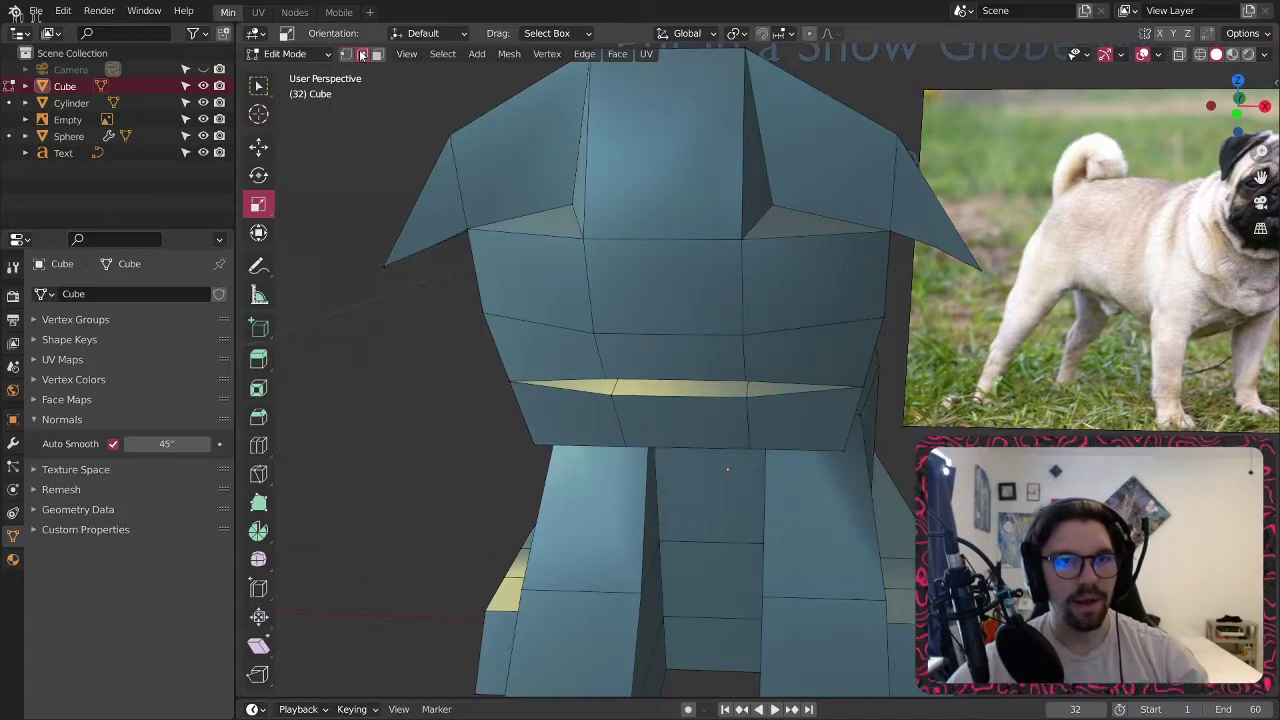
{"action": "left_click_drag", "start_coordinate": [584, 235], "coordinate": [672, 329]}
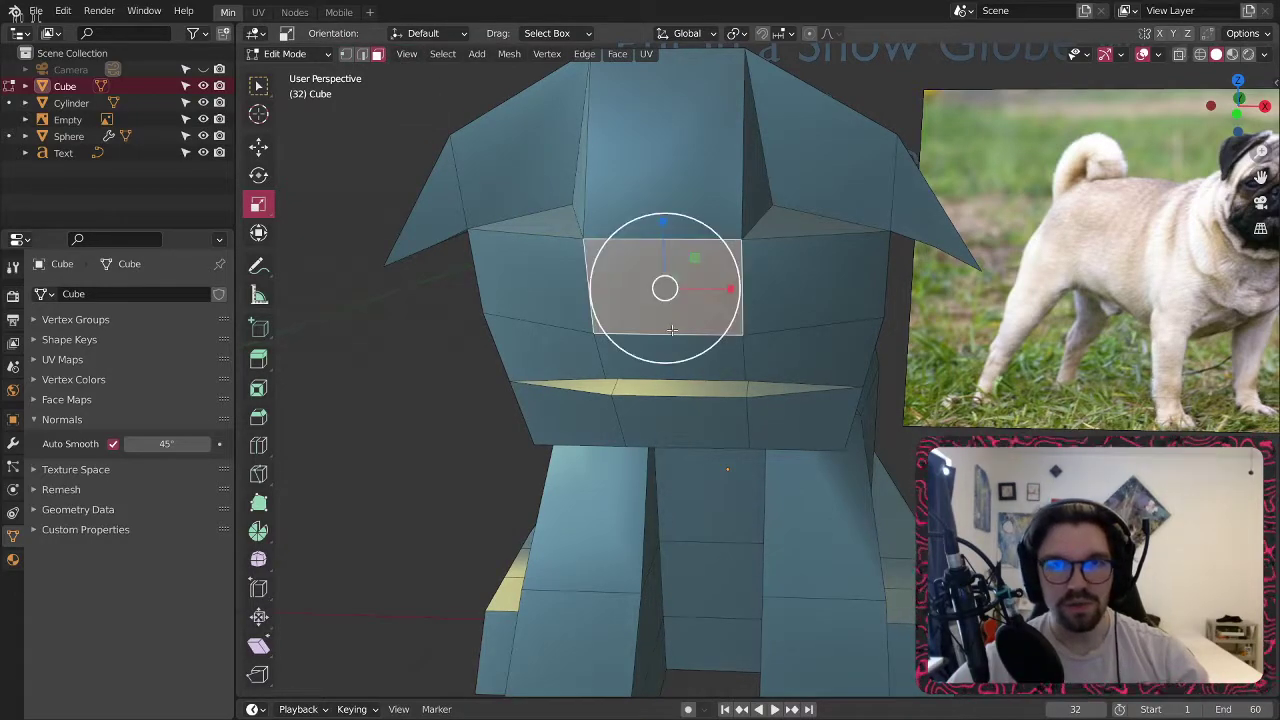
{"action": "right_click", "coordinate": [683, 305]}
{"action": "left_click", "coordinate": [692, 300]}
Dissolve the surplus new edges so only a vertical edge divides the central snout face into two halves.
{"action": "left_click", "coordinate": [362, 54]}
{"action": "right_click", "coordinate": [570, 258]}
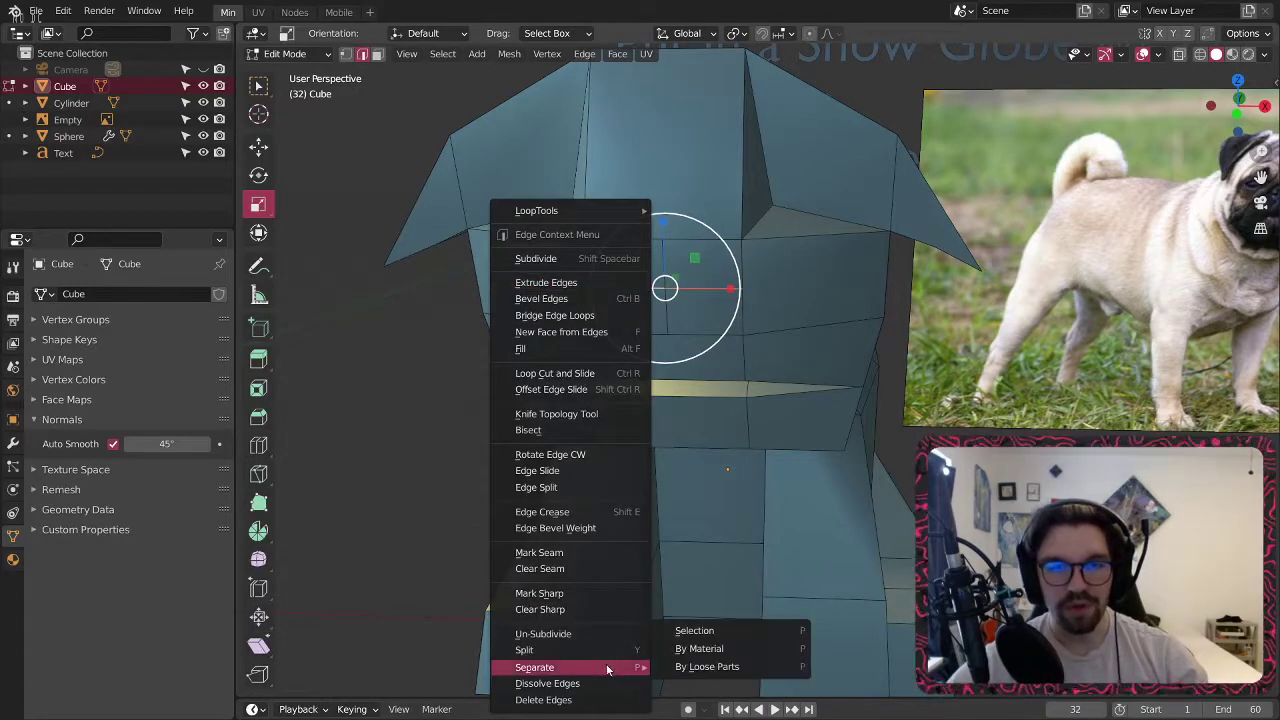
{"action": "left_click", "coordinate": [585, 683]}
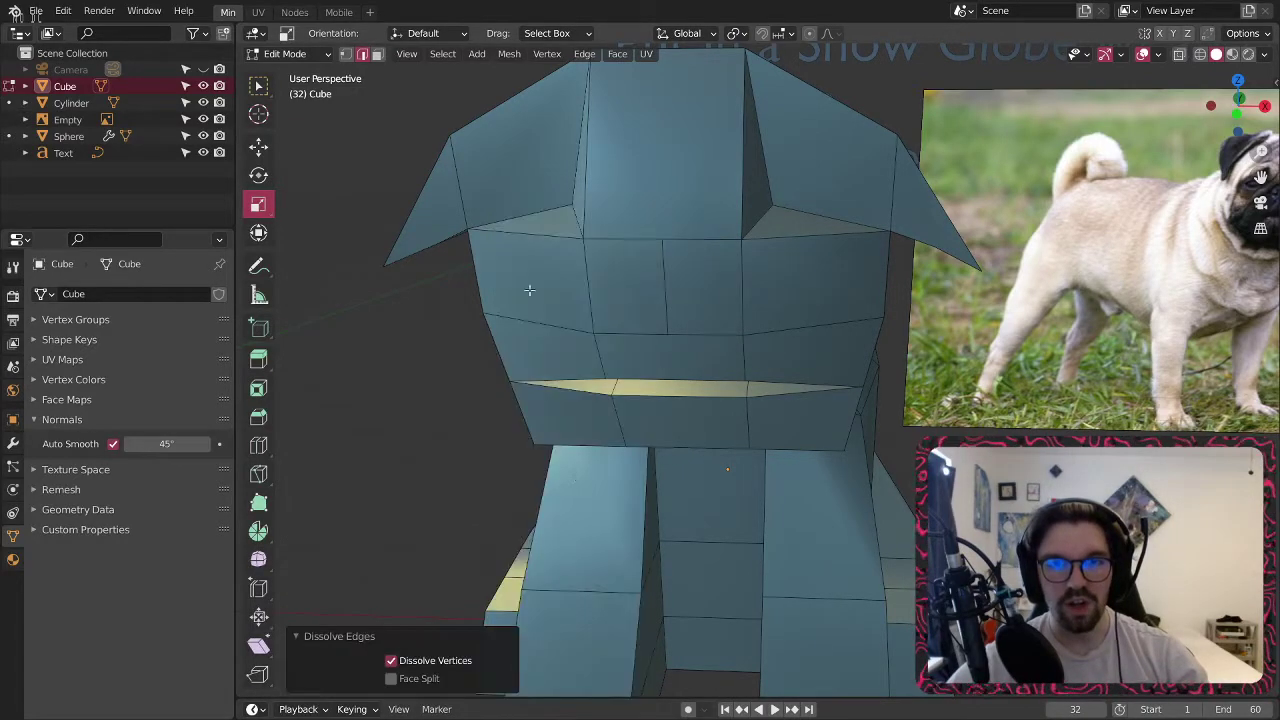
Inset both halves of the central snout face individually with a thickness of 0.08243 m.
{"action": "left_click", "coordinate": [637, 288]}
{"action": "left_click", "coordinate": [698, 292], "text": "shift"}
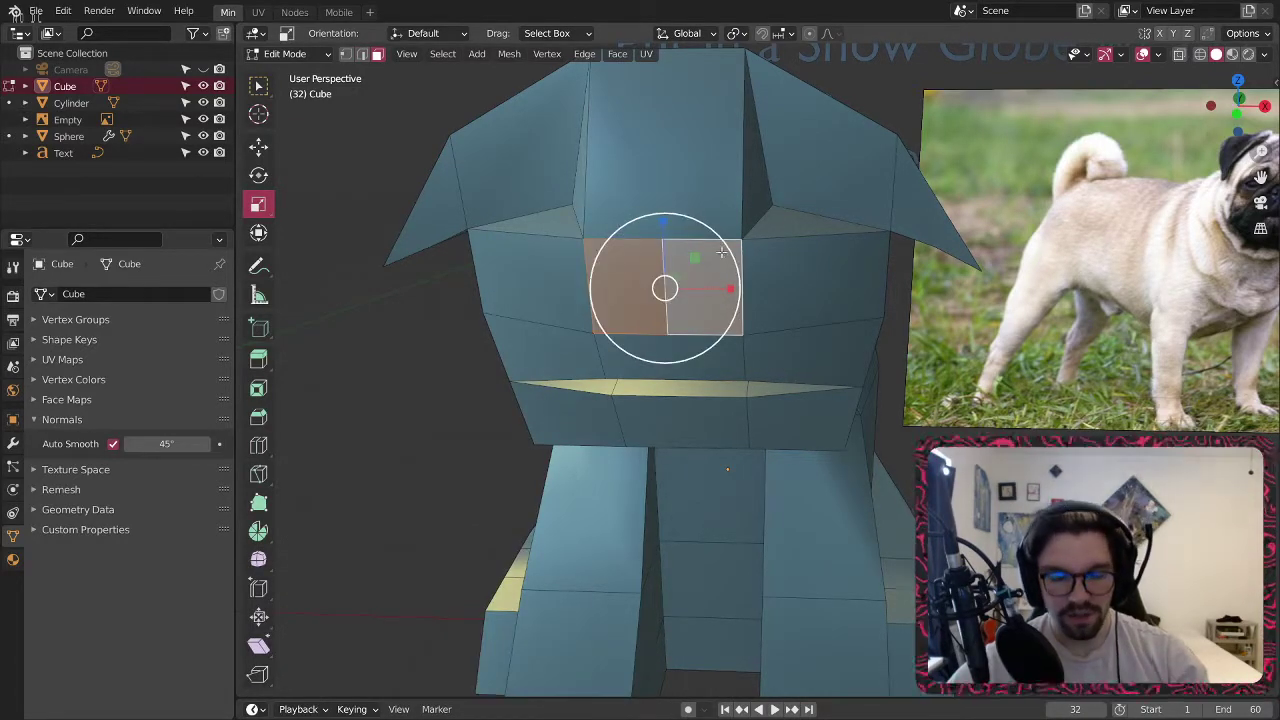
{"action": "key", "text": "i"}
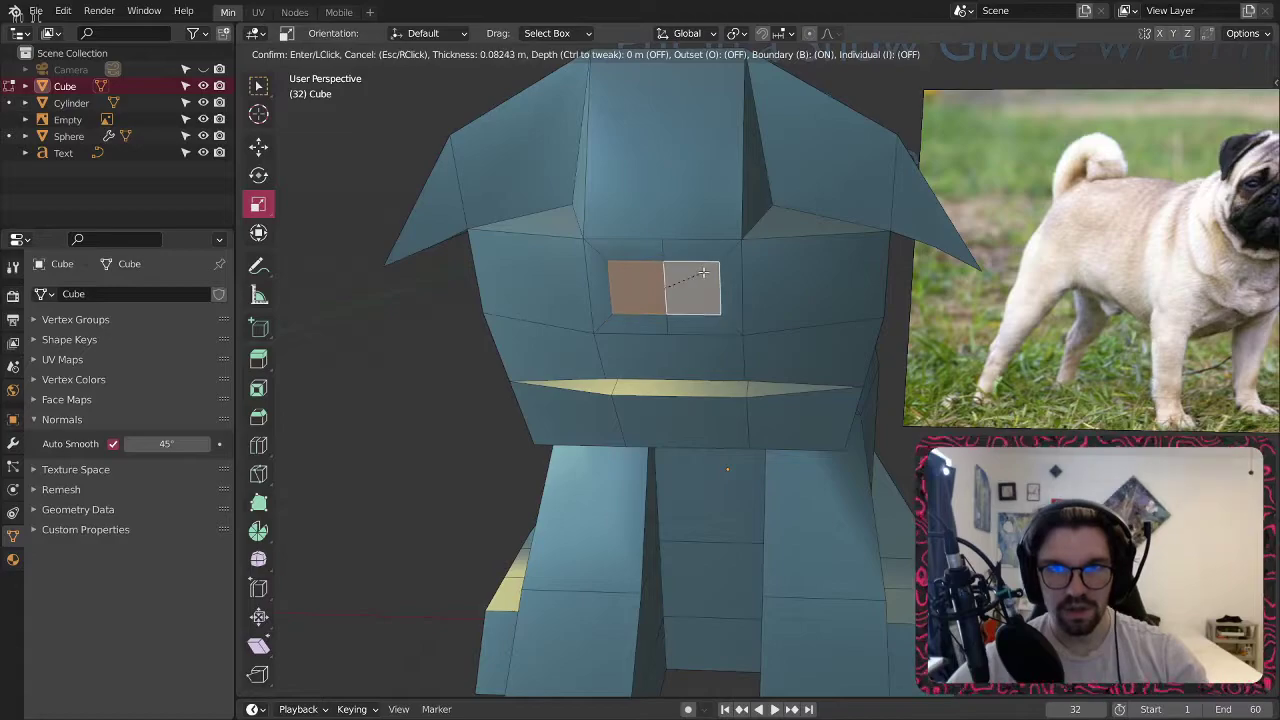
{"action": "left_click", "coordinate": [703, 272]}
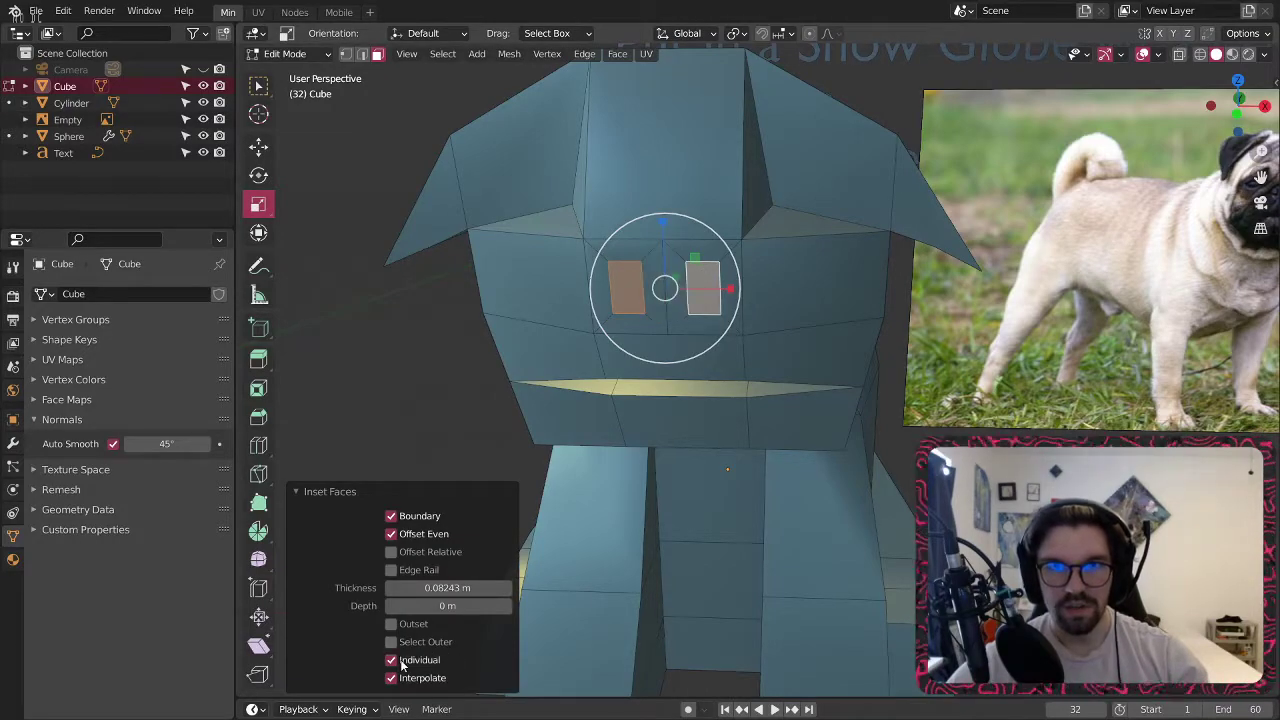
Push both inset faces 0.06192 m along Y into the snout to form nostrils.
{"action": "middle_click_drag", "start_coordinate": [640, 340], "coordinate": [526, 321]}
{"action": "left_click", "coordinate": [258, 147]}
{"action": "left_click_drag", "start_coordinate": [703, 272], "coordinate": [710, 271]}
{"action": "middle_click_drag", "start_coordinate": [710, 271], "coordinate": [812, 254]}
{"action": "scroll", "coordinate": [752, 243], "scroll_direction": "up", "scroll_amount": 4}
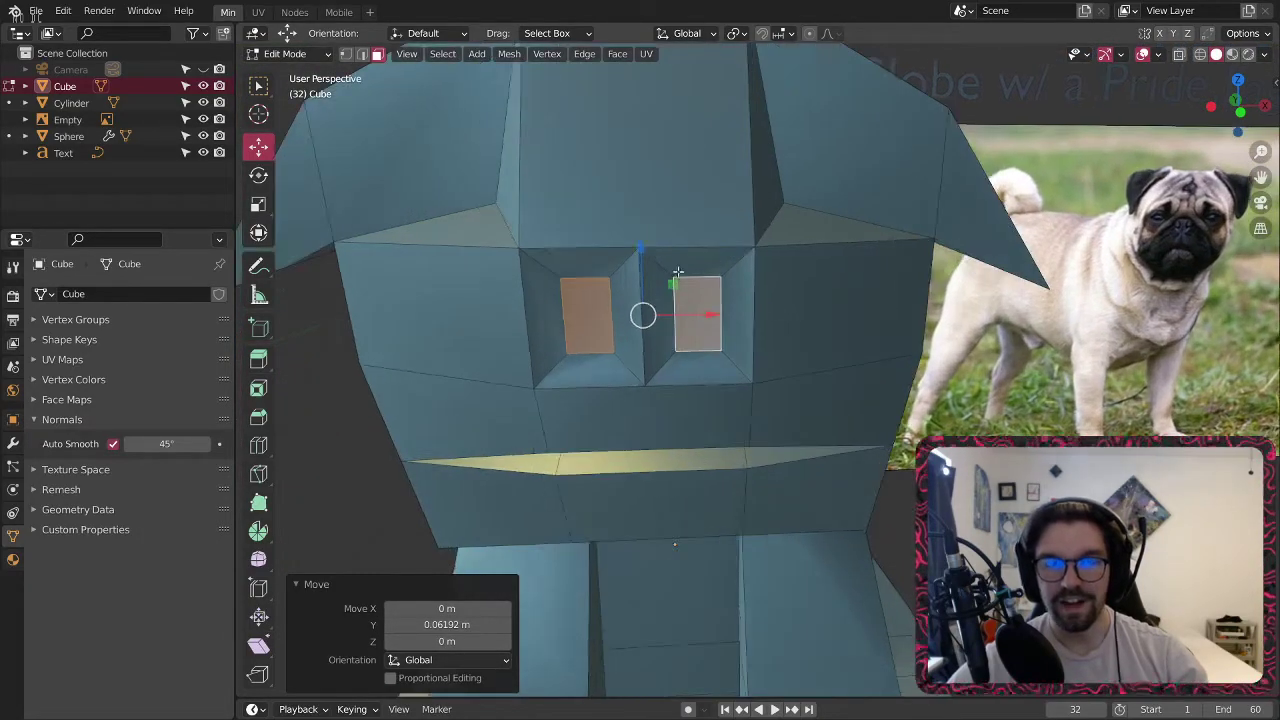
Scale the lower inner vertices of both nostrils apart along X and raise them 0.082884 m along Z.
{"action": "left_click", "coordinate": [350, 56]}
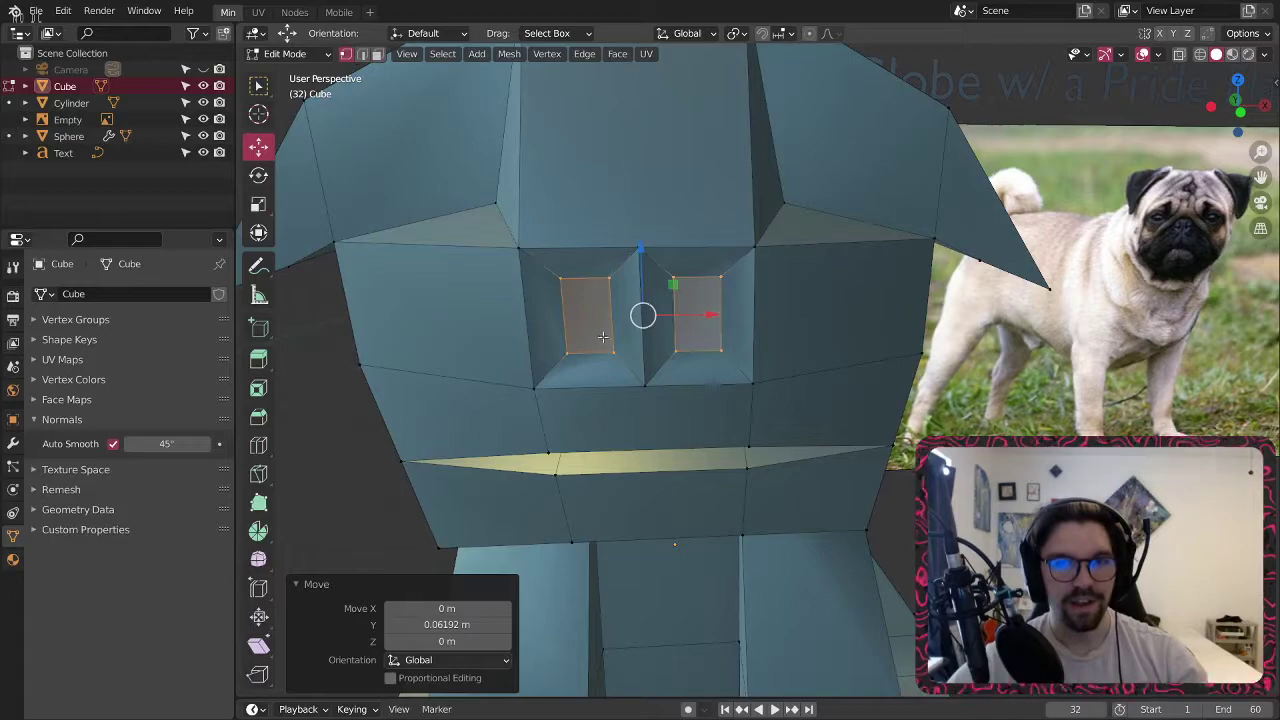
{"action": "left_click", "coordinate": [612, 350]}
{"action": "left_click", "coordinate": [258, 204]}
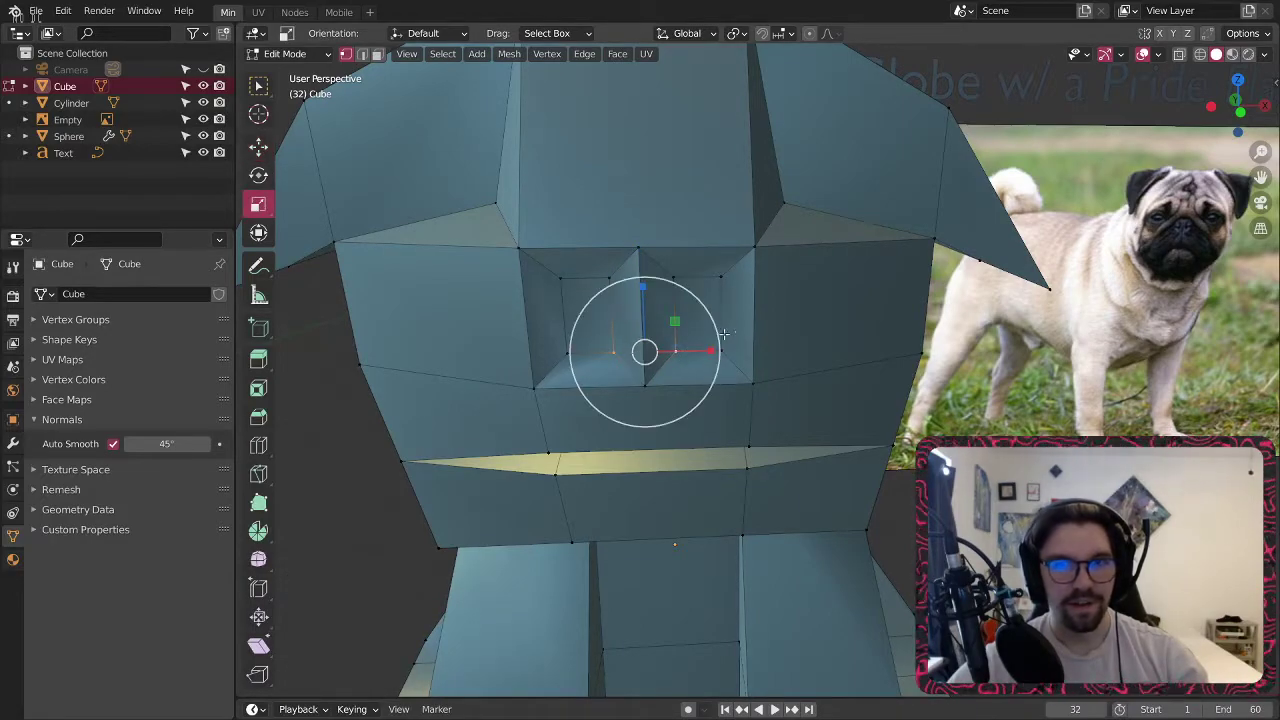
{"action": "left_click_drag", "start_coordinate": [710, 350], "coordinate": [765, 350]}
{"action": "left_click", "coordinate": [258, 147]}
{"action": "left_click_drag", "start_coordinate": [649, 284], "coordinate": [655, 258]}
{"action": "middle_click_drag", "start_coordinate": [655, 258], "coordinate": [597, 337]}
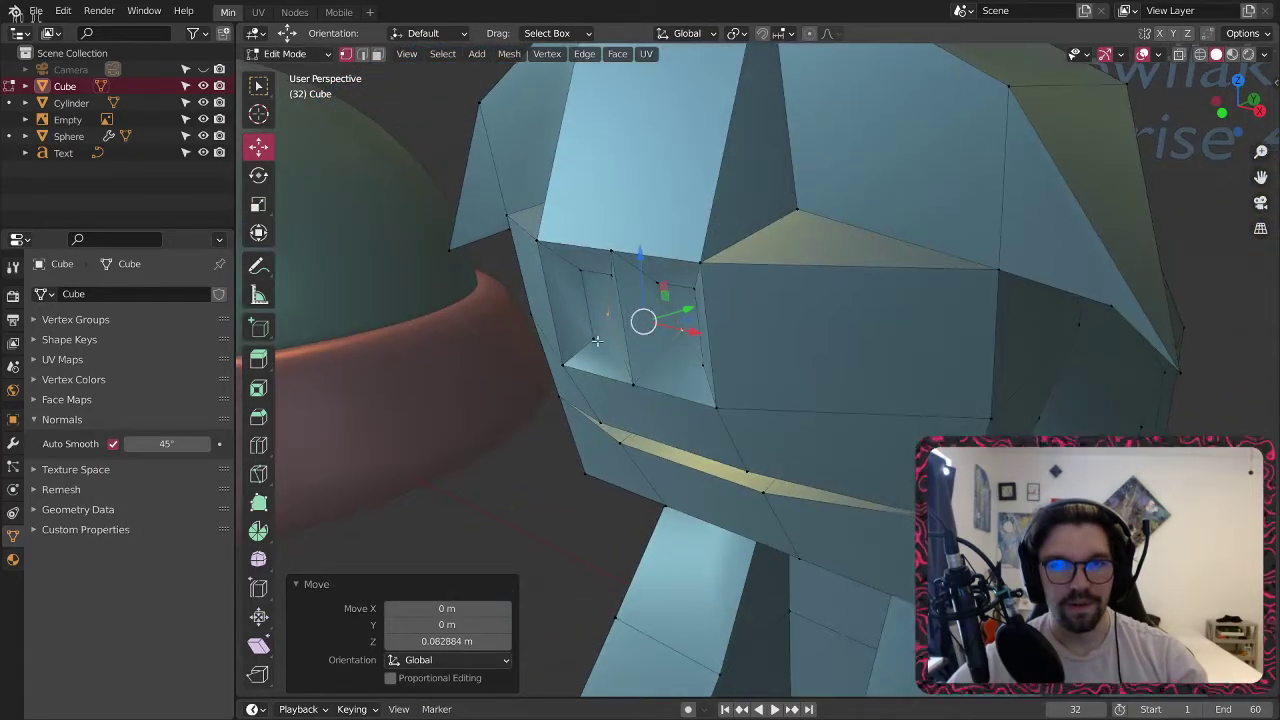
Examine the pug with its nostrils in Object Mode from the front, next to the reference photo.
{"action": "left_click", "coordinate": [292, 55]}
{"action": "left_click", "coordinate": [295, 75]}
{"action": "scroll", "coordinate": [484, 430], "scroll_direction": "down", "scroll_amount": 7}
{"action": "middle_click_drag", "start_coordinate": [484, 430], "coordinate": [710, 266]}
{"action": "scroll", "coordinate": [527, 437], "scroll_direction": "up", "scroll_amount": 5}
{"action": "scroll", "coordinate": [711, 266], "scroll_direction": "up", "scroll_amount": 2}
{"action": "scroll", "coordinate": [668, 243], "scroll_direction": "down", "scroll_amount": 2}
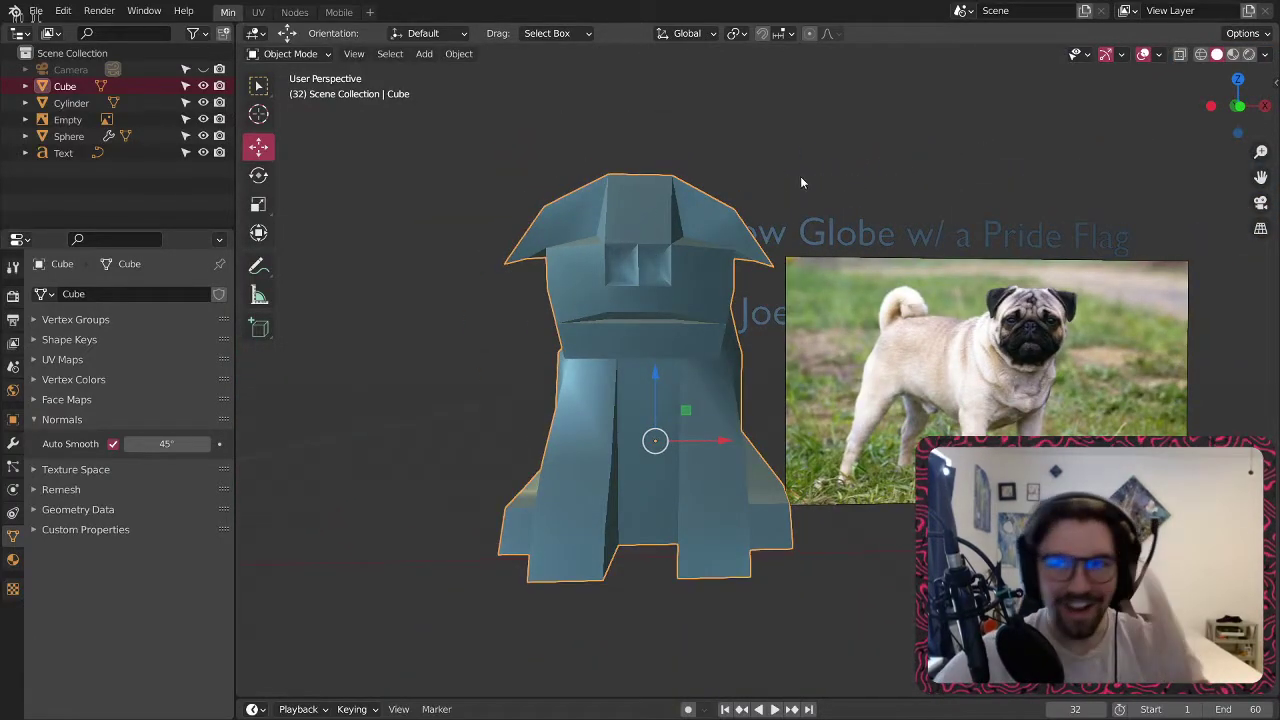
{"action": "middle_click_drag", "start_coordinate": [662, 217], "coordinate": [668, 275]}
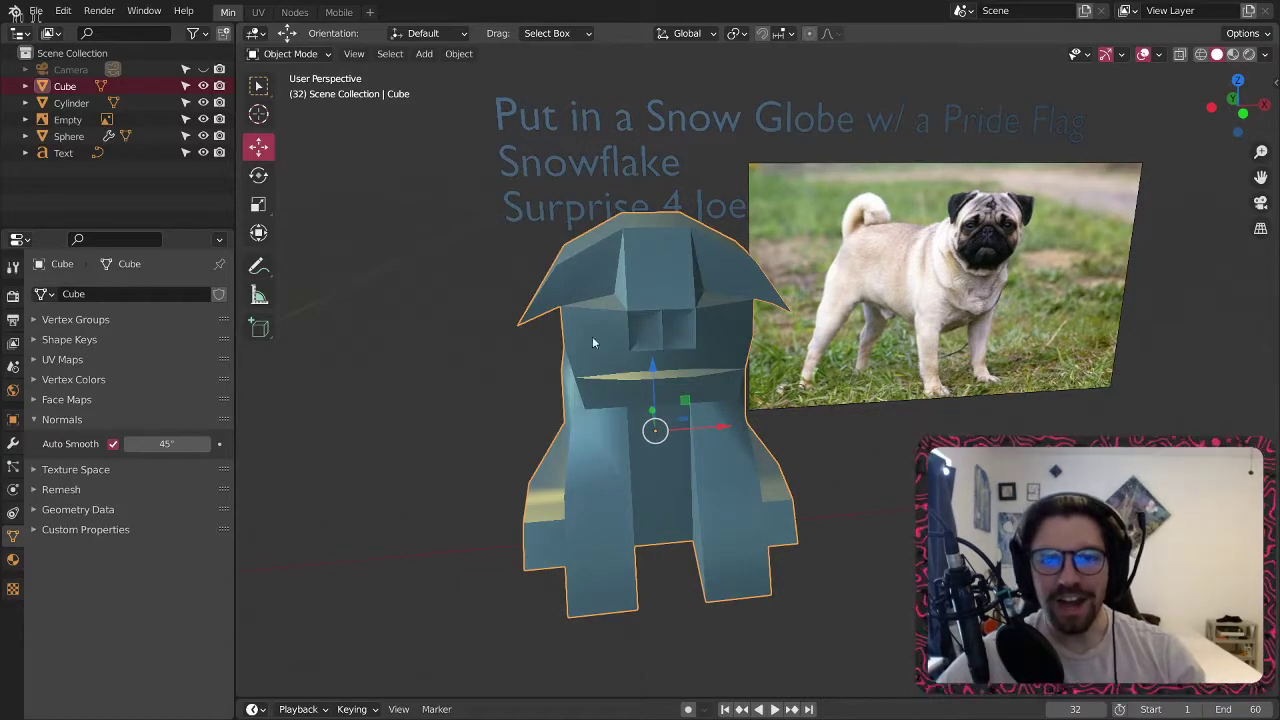
Add a Subdivision Surface modifier to the pug with viewport level 2 and check the smoothed shape.
{"action": "left_click", "coordinate": [13, 445]}
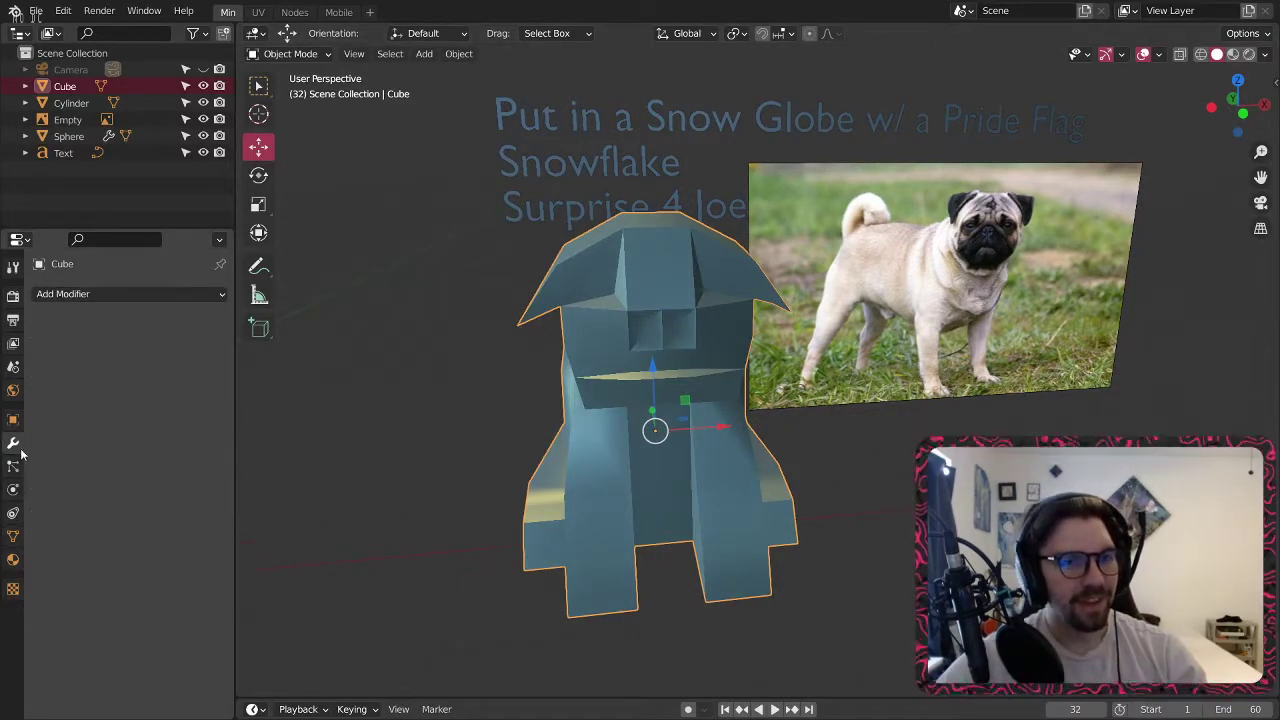
{"action": "left_click", "coordinate": [138, 295]}
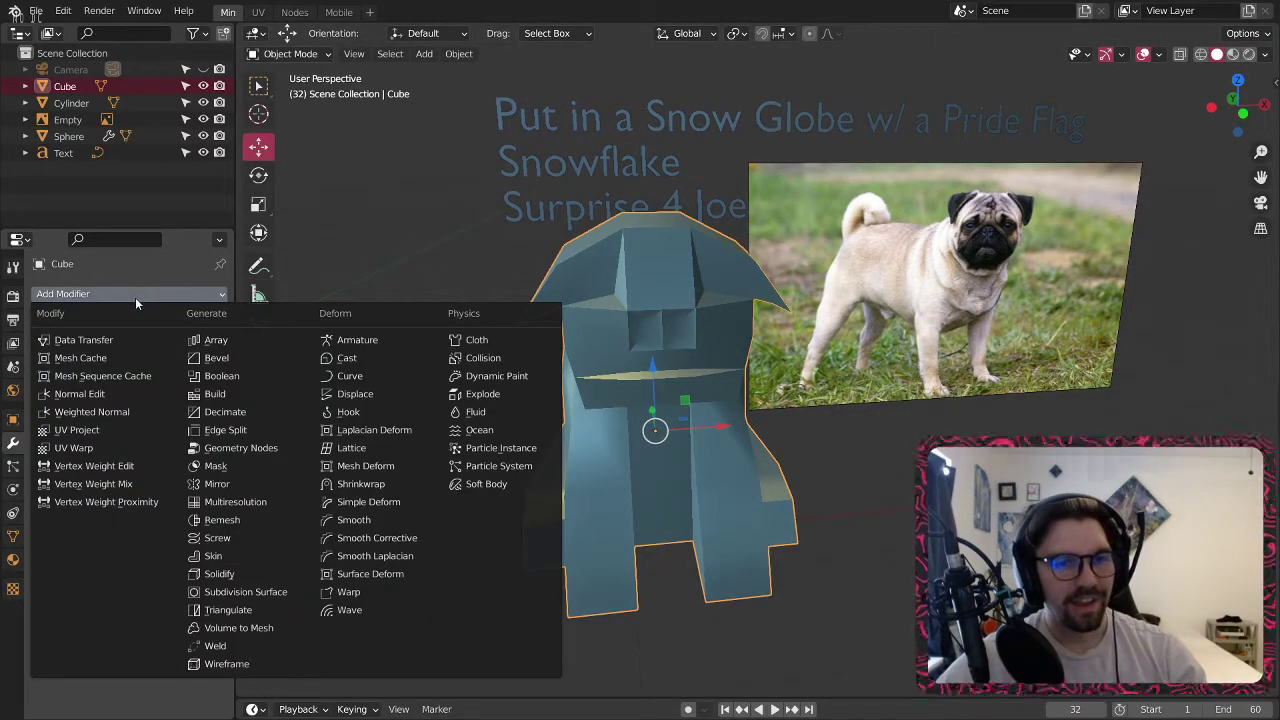
{"action": "left_click", "coordinate": [260, 592]}
{"action": "middle_click_drag", "start_coordinate": [771, 377], "coordinate": [577, 354]}
{"action": "left_click", "coordinate": [204, 368]}
{"action": "middle_click_drag", "start_coordinate": [272, 389], "coordinate": [673, 432]}
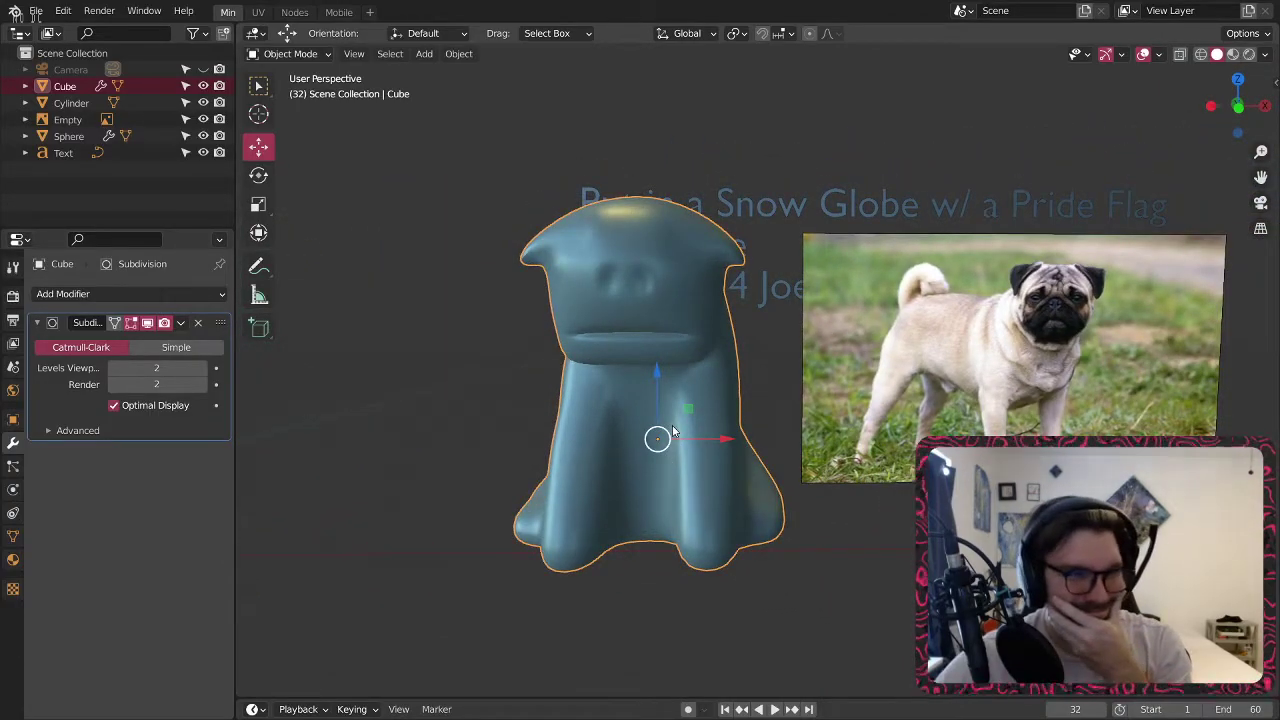
{"action": "scroll", "coordinate": [690, 360], "scroll_direction": "up", "scroll_amount": 3}
{"action": "middle_click_drag", "start_coordinate": [663, 334], "coordinate": [428, 239]}
{"action": "scroll", "coordinate": [418, 160], "scroll_direction": "down", "scroll_amount": 8}
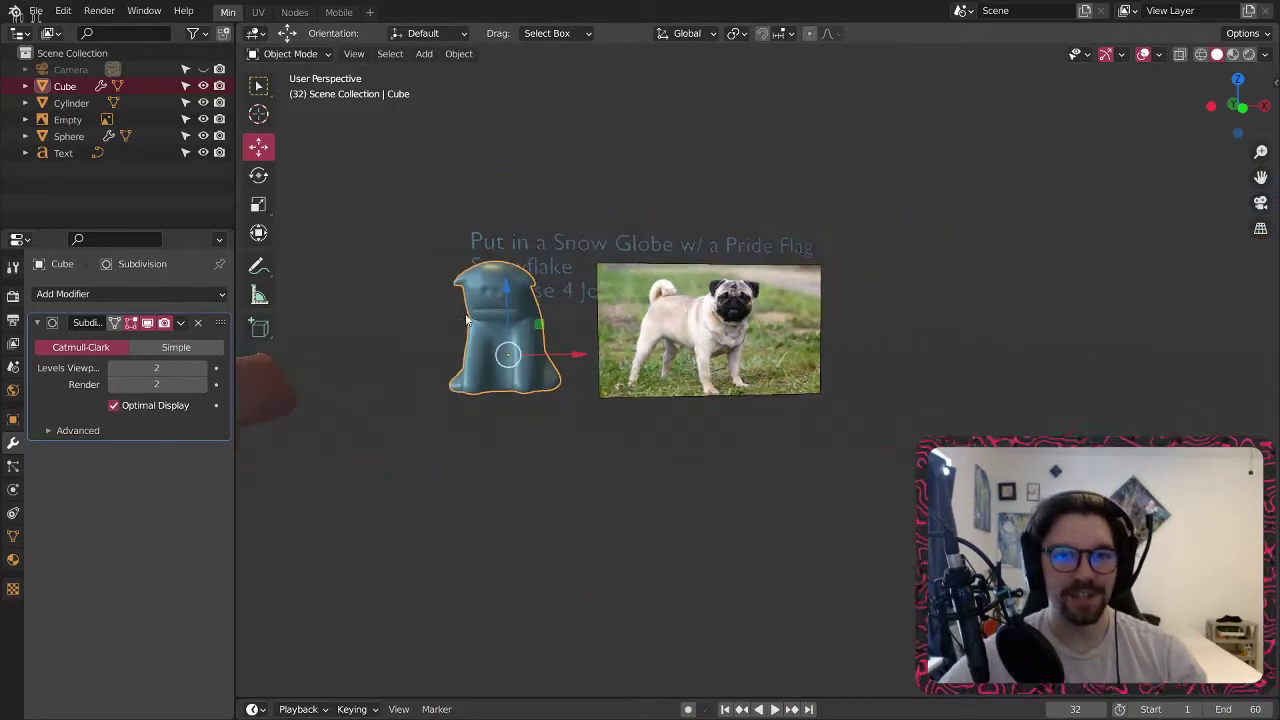
{"action": "middle_click_drag", "start_coordinate": [692, 306], "coordinate": [628, 325]}
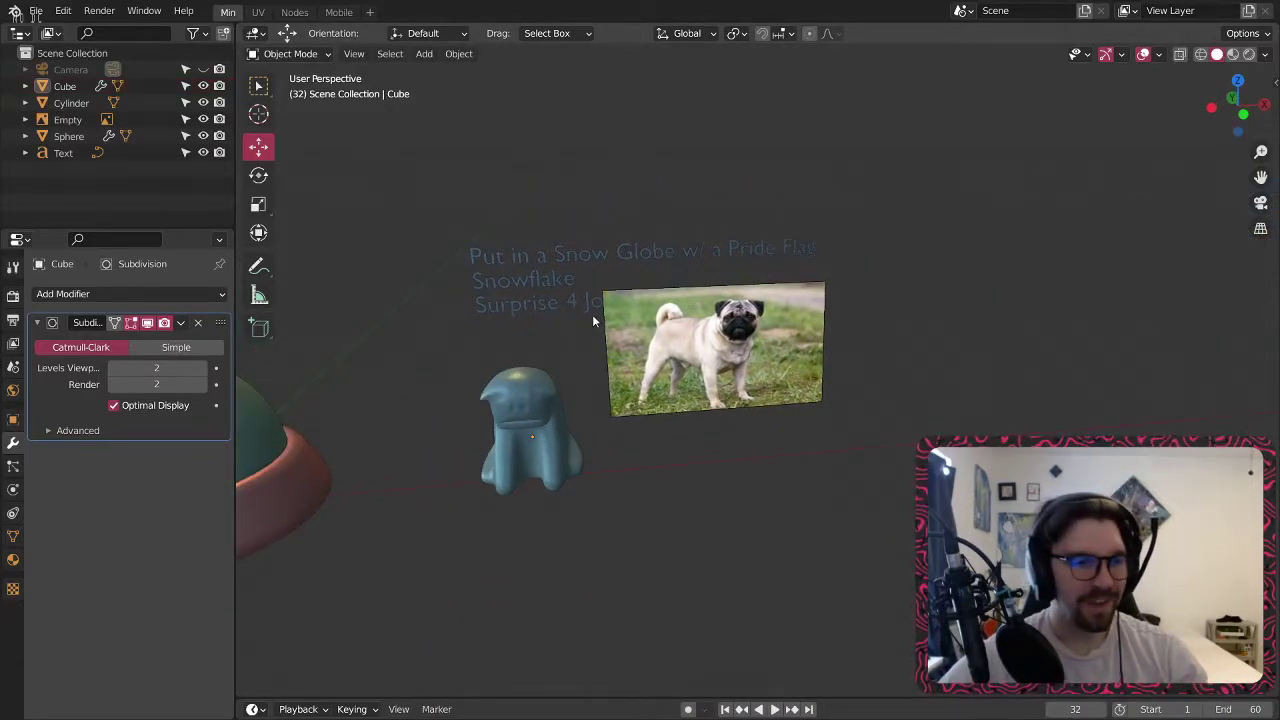
Add a UV sphere with 32 segments, 16 rings and 1 m radius, rotated 90° about X.
{"action": "scroll", "coordinate": [504, 233], "scroll_direction": "up", "scroll_amount": 10}
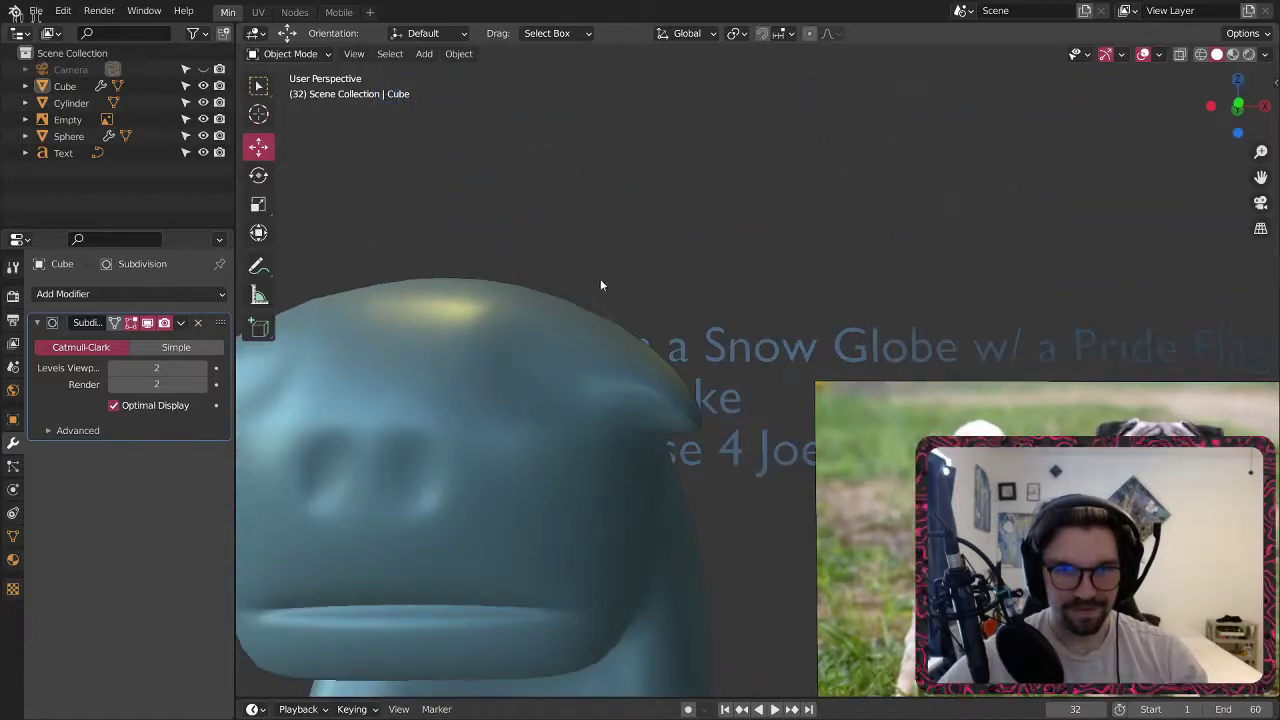
{"action": "left_click", "coordinate": [424, 53]}
{"action": "mouse_move", "coordinate": [463, 73]}
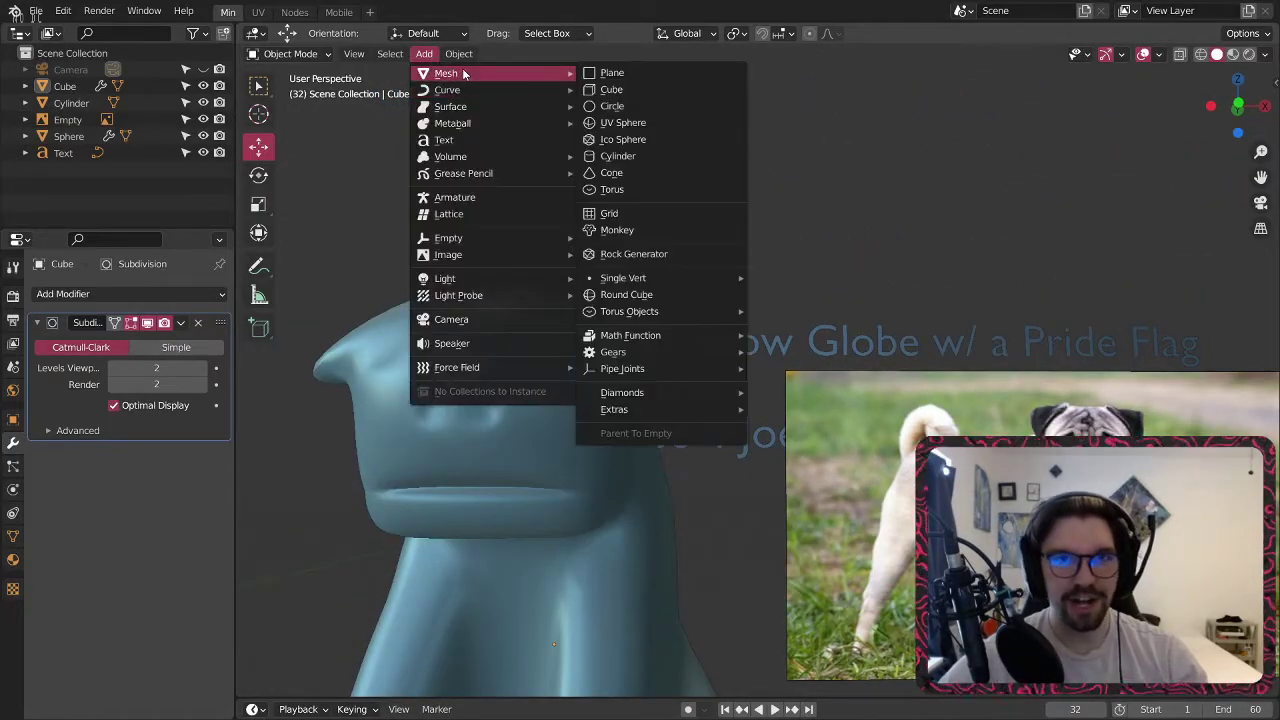
{"action": "left_click", "coordinate": [622, 122]}
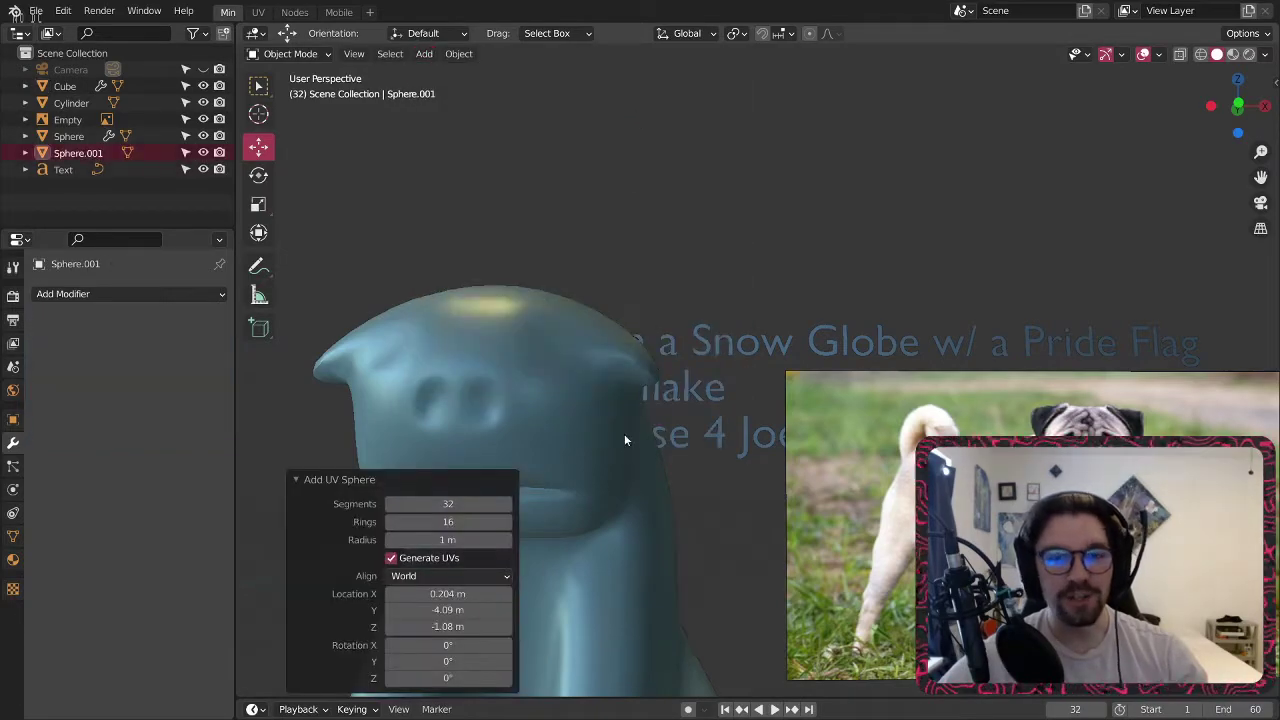
{"action": "scroll", "coordinate": [625, 408], "scroll_direction": "down", "scroll_amount": 5}
{"action": "middle_click_drag", "start_coordinate": [590, 507], "coordinate": [591, 555]}
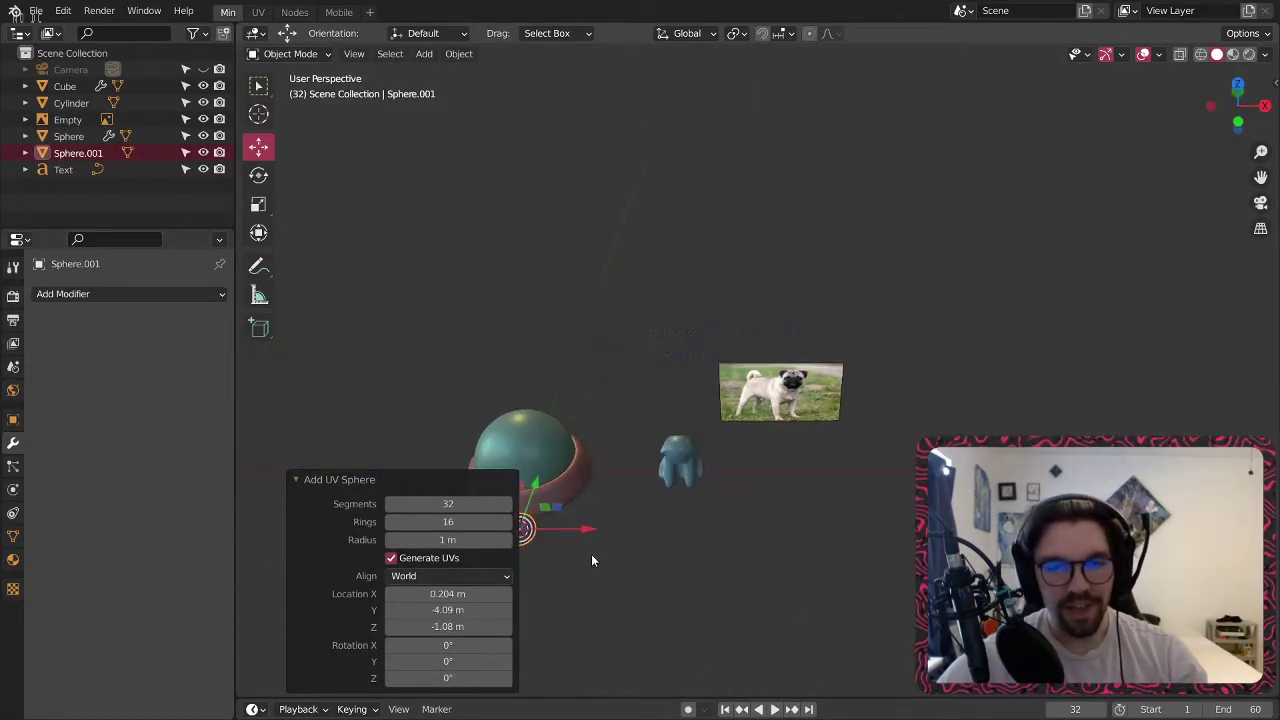
{"action": "left_click", "coordinate": [448, 645]}
{"action": "key", "text": "Return"}
Move the sphere along X from the snow globe over to the pug and raise it 4.1047 m along Z.
{"action": "scroll", "coordinate": [535, 533], "scroll_direction": "up", "scroll_amount": 4}
{"action": "middle_click_drag", "start_coordinate": [546, 539], "coordinate": [737, 458], "text": "shift"}
{"action": "scroll", "coordinate": [737, 457], "scroll_direction": "up", "scroll_amount": 6}
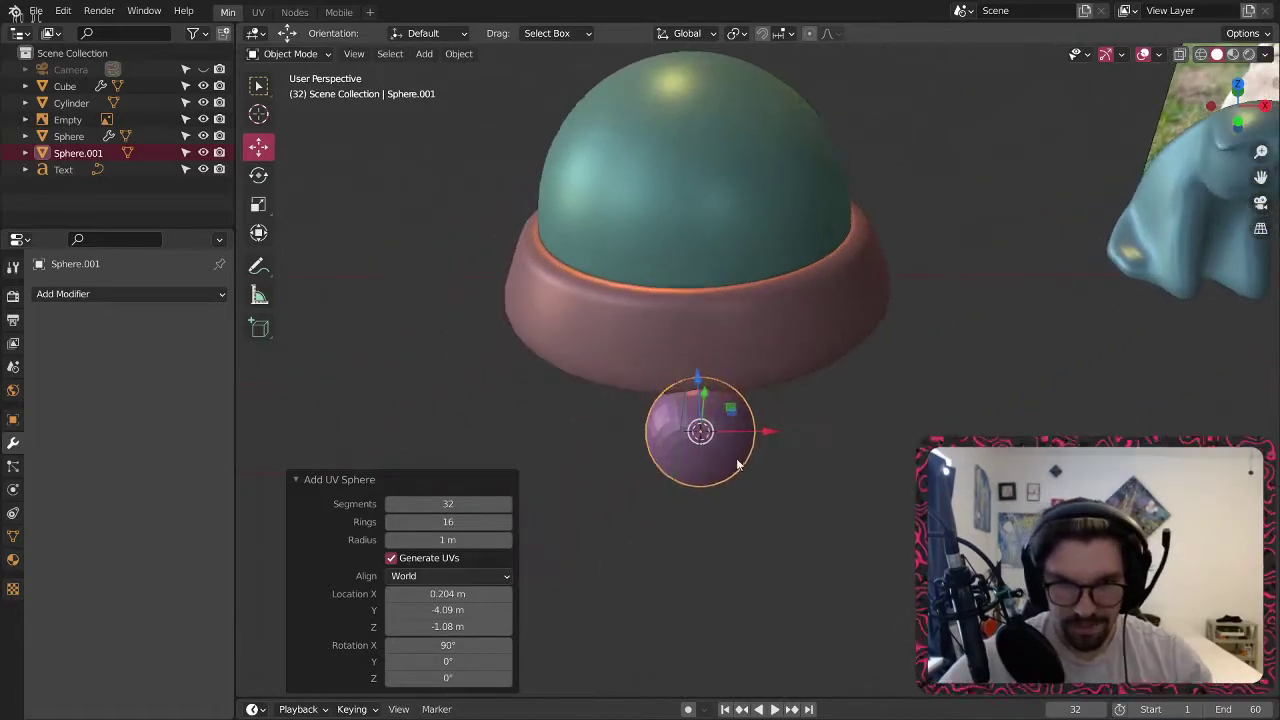
{"action": "left_click_drag", "start_coordinate": [757, 420], "coordinate": [1258, 394]}
{"action": "middle_click_drag", "start_coordinate": [1187, 381], "coordinate": [635, 372], "text": "shift"}
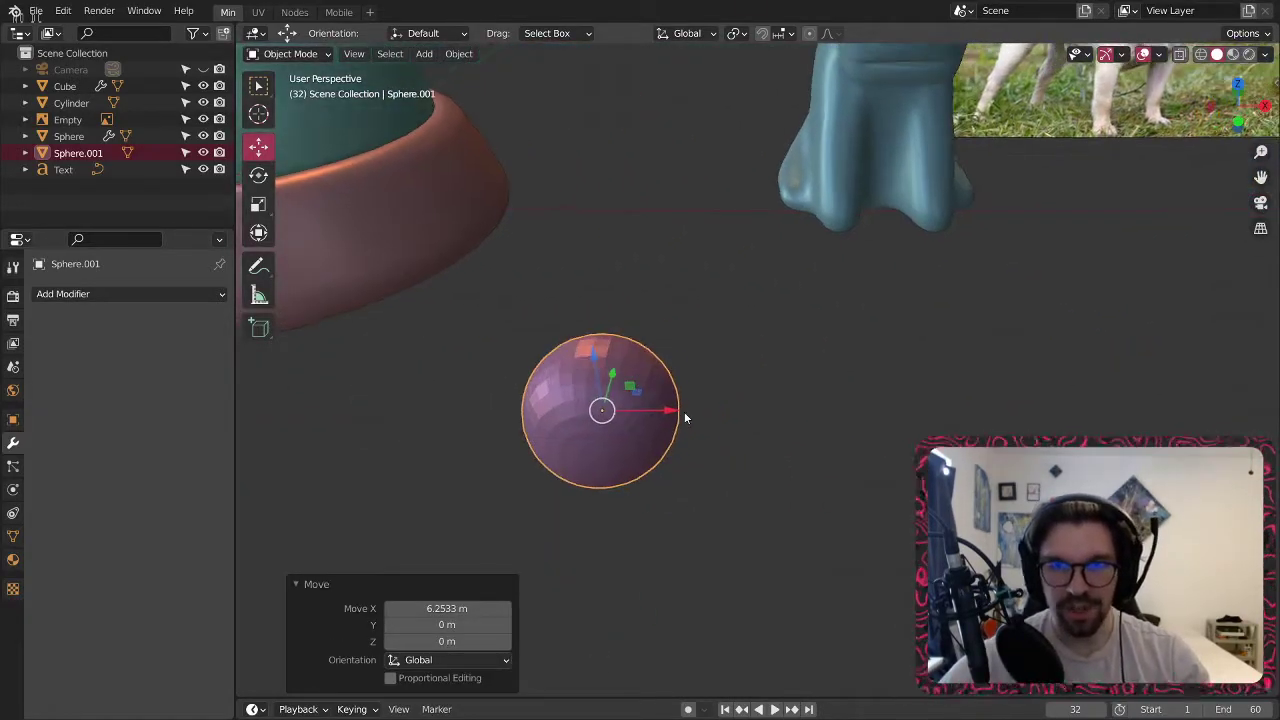
{"action": "left_click_drag", "start_coordinate": [682, 411], "coordinate": [1033, 409]}
{"action": "middle_click_drag", "start_coordinate": [957, 323], "coordinate": [668, 512]}
{"action": "left_click_drag", "start_coordinate": [838, 498], "coordinate": [1016, 130]}
{"action": "middle_click_drag", "start_coordinate": [930, 178], "coordinate": [903, 299], "text": "shift"}
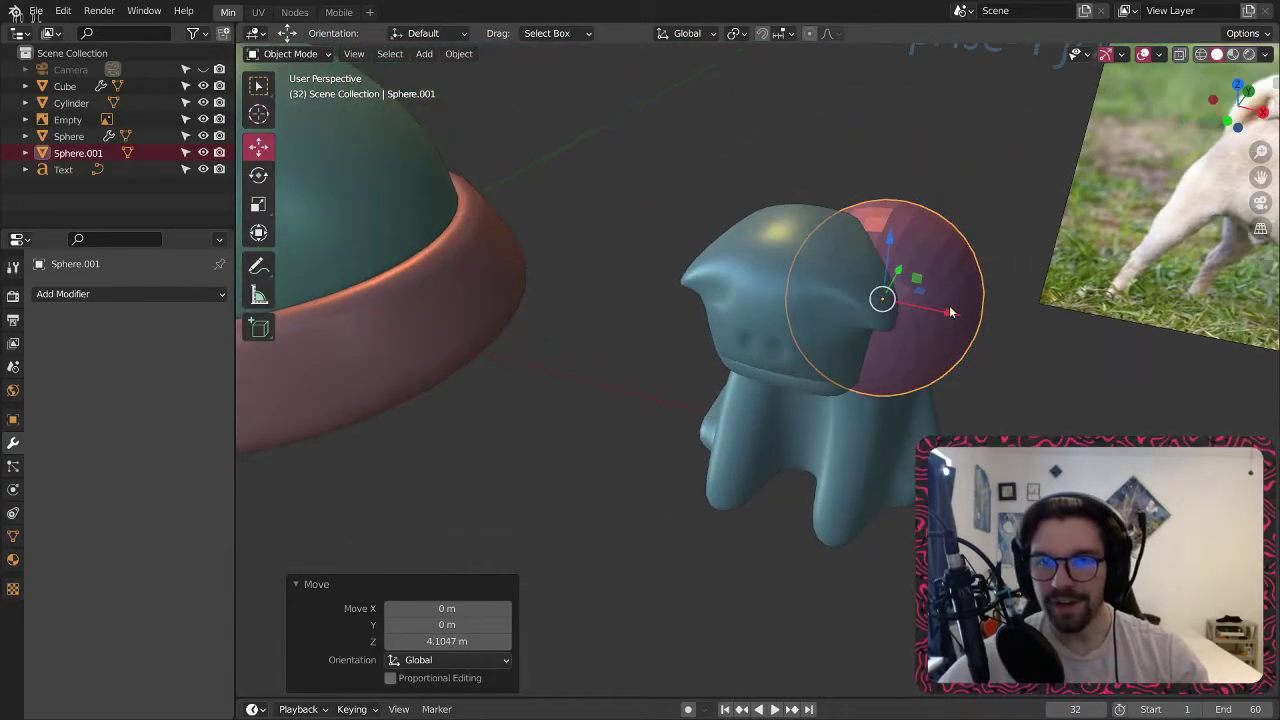
Move the sphere along X onto the pug's head and shift it -1.0851 m along Y in front of the face.
{"action": "left_click_drag", "start_coordinate": [950, 311], "coordinate": [870, 308]}
{"action": "middle_click_drag", "start_coordinate": [880, 323], "coordinate": [782, 325]}
{"action": "left_click_drag", "start_coordinate": [867, 278], "coordinate": [757, 288]}
{"action": "middle_click_drag", "start_coordinate": [757, 288], "coordinate": [906, 270]}
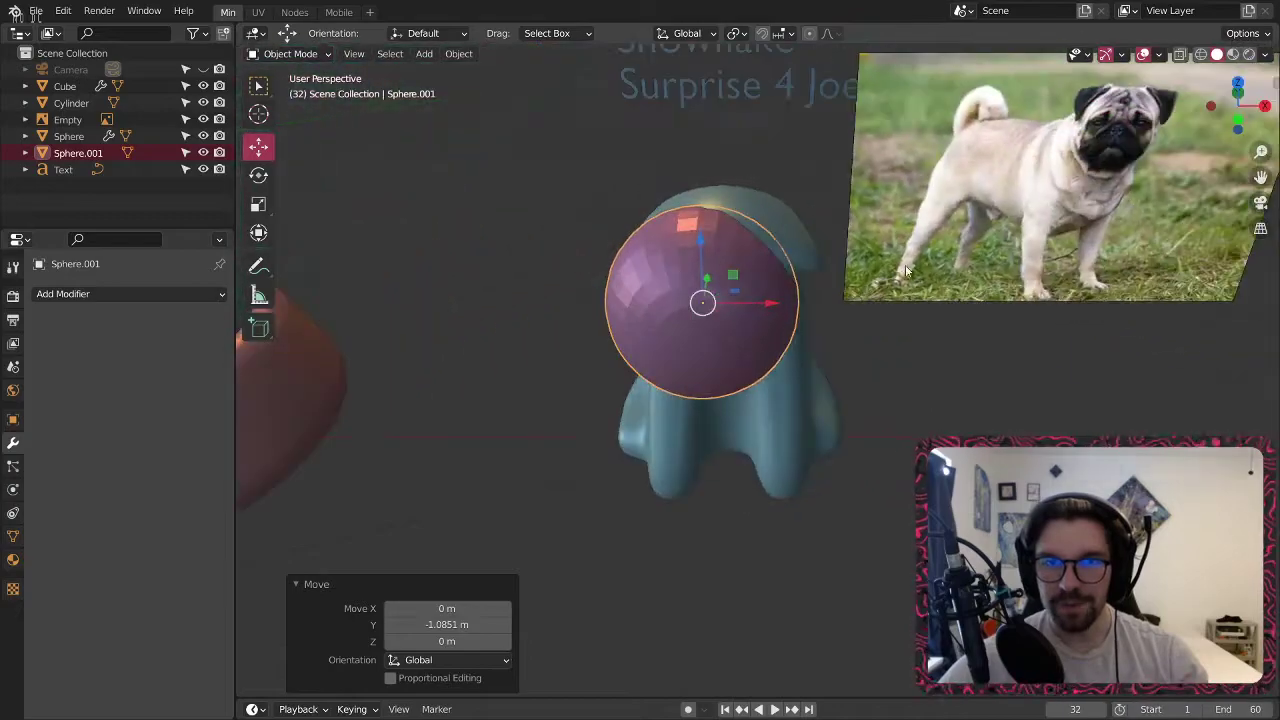
Scale the sphere down to a fraction of the head's size and raise it 0.55795 m along Z.
{"action": "key", "text": "s"}
{"action": "left_click", "coordinate": [722, 300]}
{"action": "middle_click_drag", "start_coordinate": [722, 300], "coordinate": [708, 254]}
{"action": "key", "text": "g"}
{"action": "key", "text": "z"}
{"action": "left_click", "coordinate": [718, 191]}
{"action": "middle_click_drag", "start_coordinate": [718, 191], "coordinate": [725, 261]}
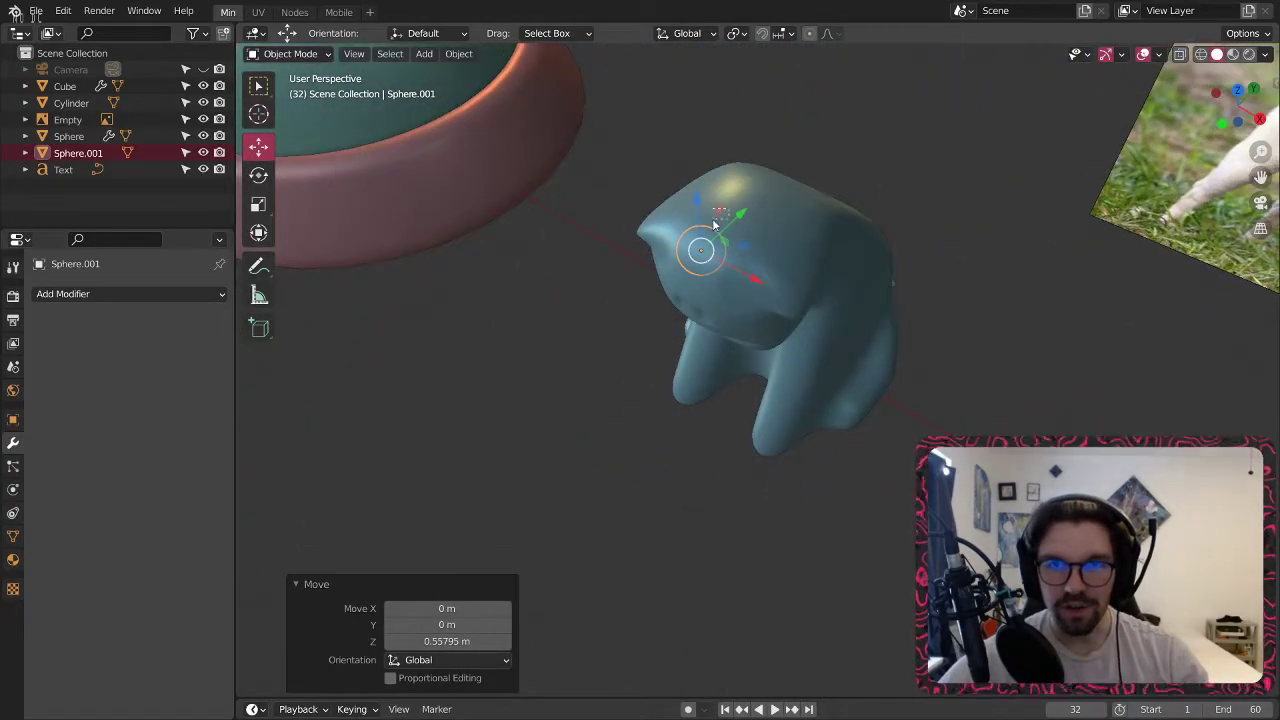
Reselect the small sphere and move it along Y to line up with the front of the pug's face.
{"action": "left_click", "coordinate": [732, 218]}
{"action": "left_click", "coordinate": [68, 136]}
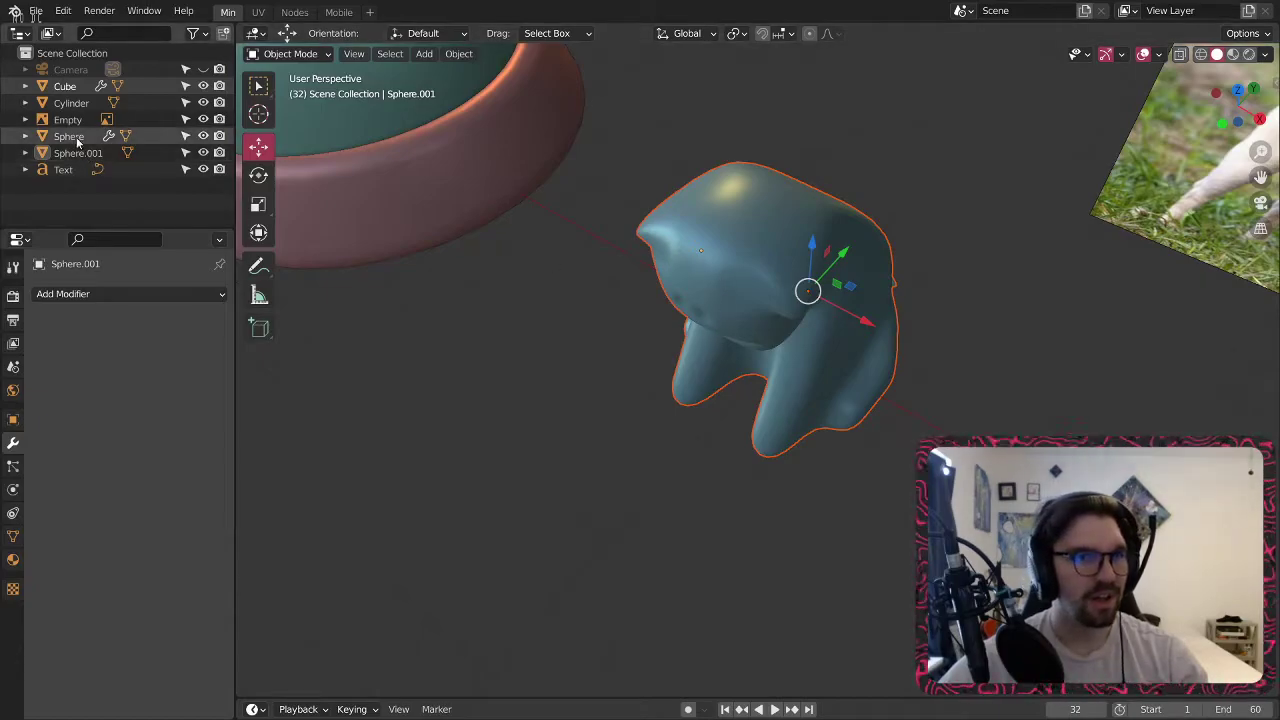
{"action": "left_click", "coordinate": [78, 153]}
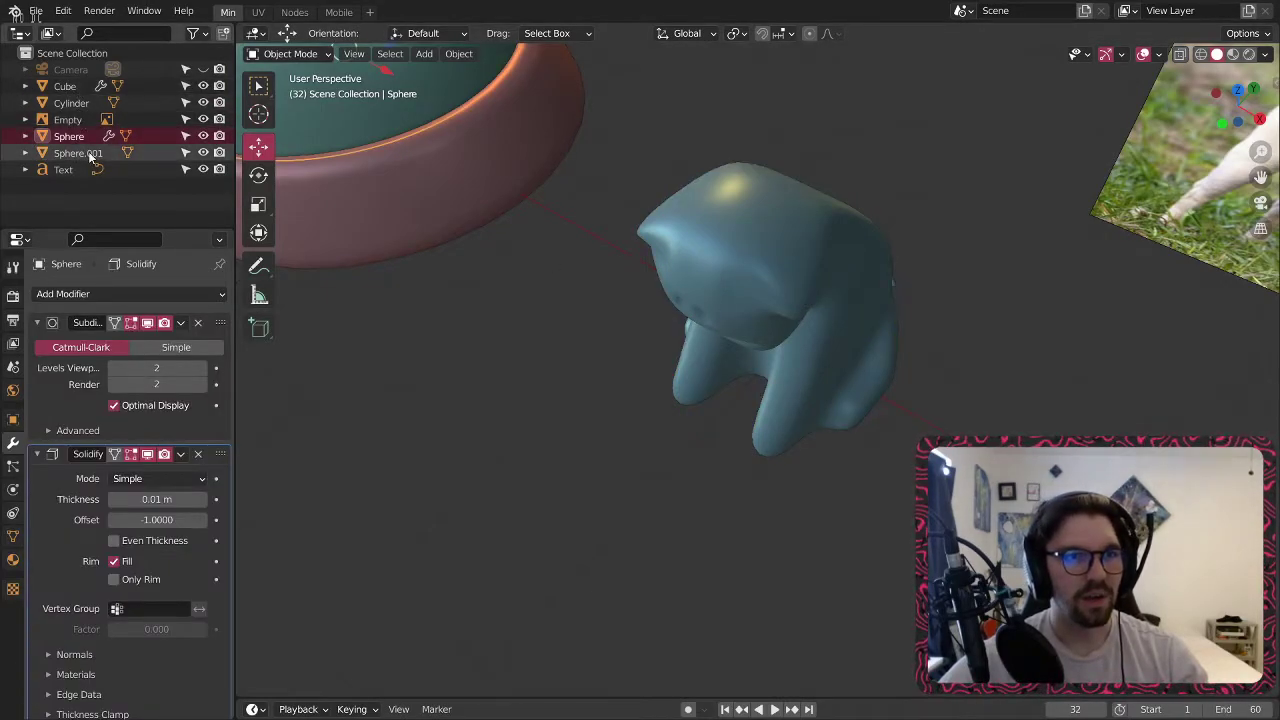
{"action": "key", "text": "g"}
{"action": "key", "text": "y"}
{"action": "left_click_drag", "start_coordinate": [737, 222], "coordinate": [715, 243]}
{"action": "middle_click_drag", "start_coordinate": [692, 292], "coordinate": [738, 282]}
{"action": "left_click_drag", "start_coordinate": [728, 283], "coordinate": [693, 279]}
{"action": "middle_click_drag", "start_coordinate": [642, 285], "coordinate": [757, 284]}
Scale the sphere down to eye size and flatten it slightly from front to back.
{"action": "key", "text": "s"}
{"action": "left_click", "coordinate": [678, 250]}
{"action": "left_click", "coordinate": [258, 176]}
{"action": "left_click", "coordinate": [258, 203]}
{"action": "left_click_drag", "start_coordinate": [580, 267], "coordinate": [465, 240]}
{"action": "scroll", "coordinate": [621, 287], "scroll_direction": "up", "scroll_amount": 3}
{"action": "scroll", "coordinate": [621, 287], "scroll_direction": "up", "scroll_amount": 3}
Move the eye sphere -0.058763 m along X and -0.042693 m along Y so it protrudes beside the ear.
{"action": "left_click", "coordinate": [258, 147]}
{"action": "middle_click_drag", "start_coordinate": [515, 254], "coordinate": [472, 257]}
{"action": "left_click_drag", "start_coordinate": [586, 237], "coordinate": [565, 240]}
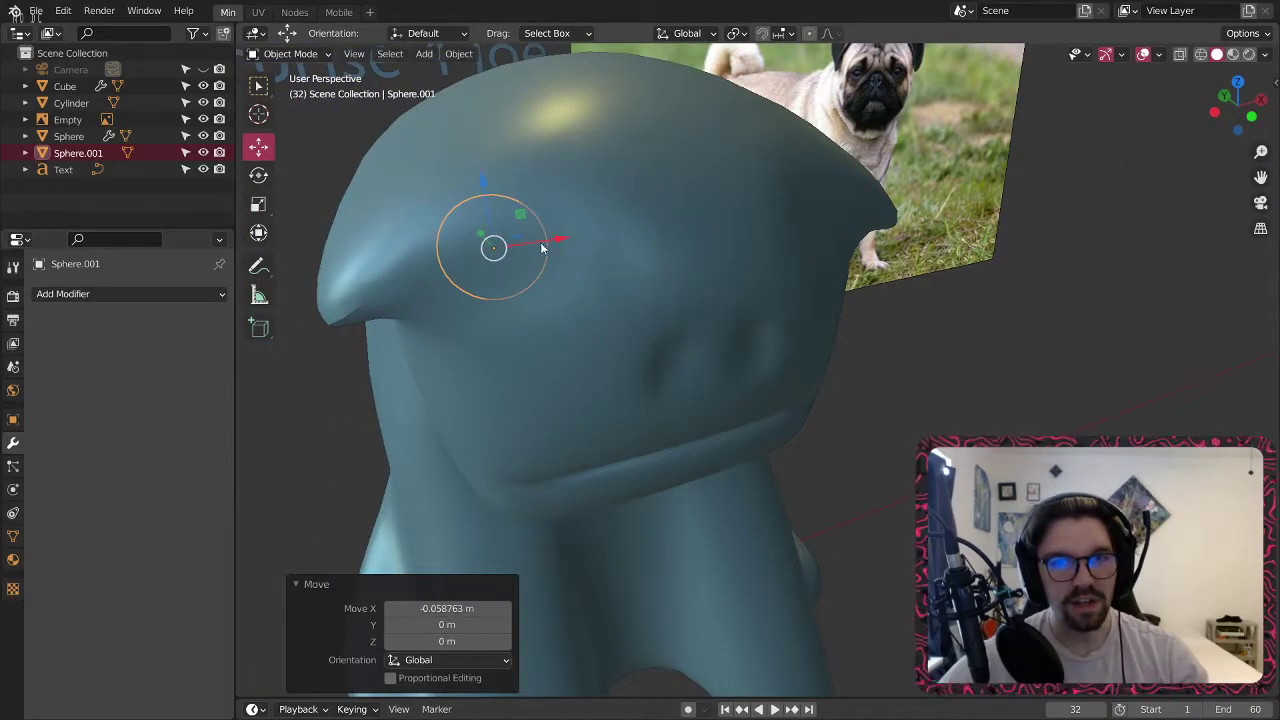
{"action": "middle_click_drag", "start_coordinate": [545, 243], "coordinate": [620, 250]}
{"action": "left_click_drag", "start_coordinate": [453, 235], "coordinate": [474, 240]}
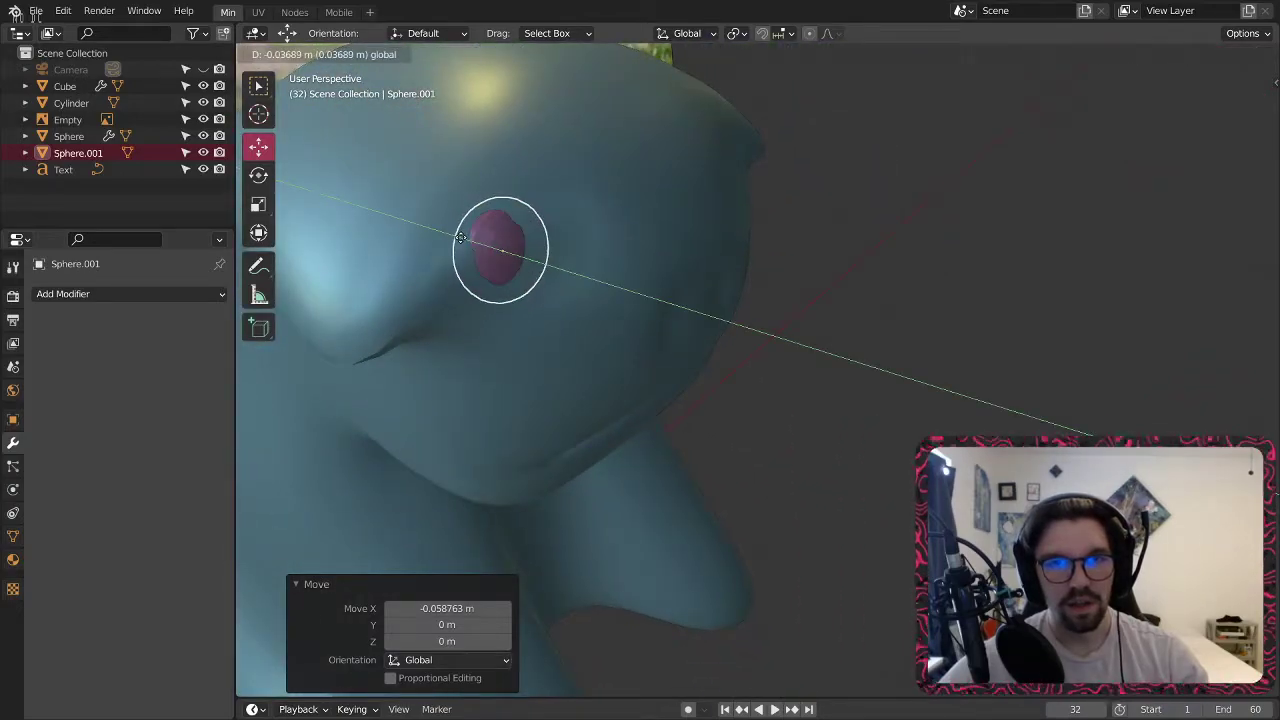
{"action": "left_click", "coordinate": [490, 242]}
{"action": "middle_click_drag", "start_coordinate": [490, 242], "coordinate": [537, 240]}
Rotate the eye sphere to follow the curve of the face and nudge it into position.
{"action": "left_click", "coordinate": [258, 174]}
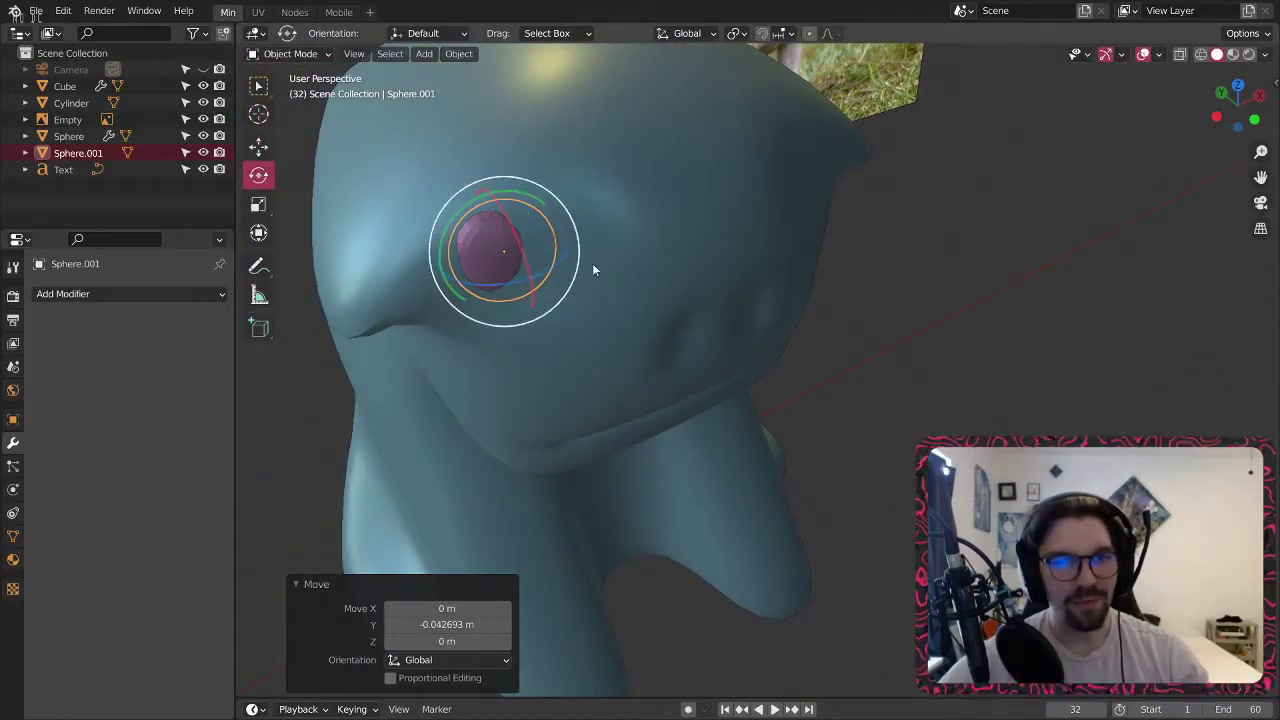
{"action": "left_click_drag", "start_coordinate": [500, 282], "coordinate": [574, 234]}
{"action": "left_click", "coordinate": [258, 146]}
{"action": "middle_click_drag", "start_coordinate": [574, 234], "coordinate": [544, 279]}
{"action": "mouse_move", "coordinate": [491, 217]}
{"action": "left_mouse_down"}
{"action": "mouse_move", "coordinate": [508, 235]}
{"action": "mouse_move", "coordinate": [503, 219]}
{"action": "left_mouse_up"}
{"action": "scroll", "coordinate": [583, 279], "scroll_direction": "down", "scroll_amount": 3}
{"action": "middle_click_drag", "start_coordinate": [583, 279], "coordinate": [545, 228]}
Shade the eye sphere smooth and mirror it across X with a Mirror modifier that uses the pug's Cube as mirror object.
{"action": "left_click", "coordinate": [884, 414]}
{"action": "scroll", "coordinate": [517, 293], "scroll_direction": "up", "scroll_amount": 3}
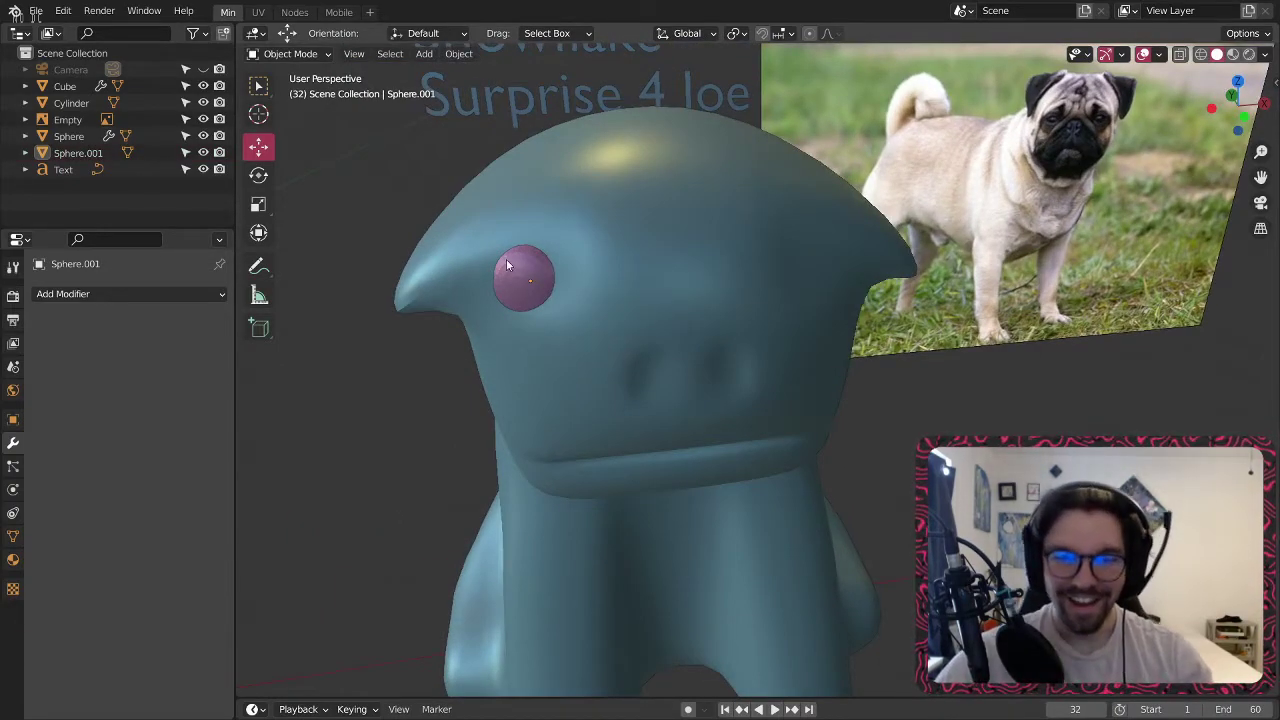
{"action": "left_click", "coordinate": [518, 277]}
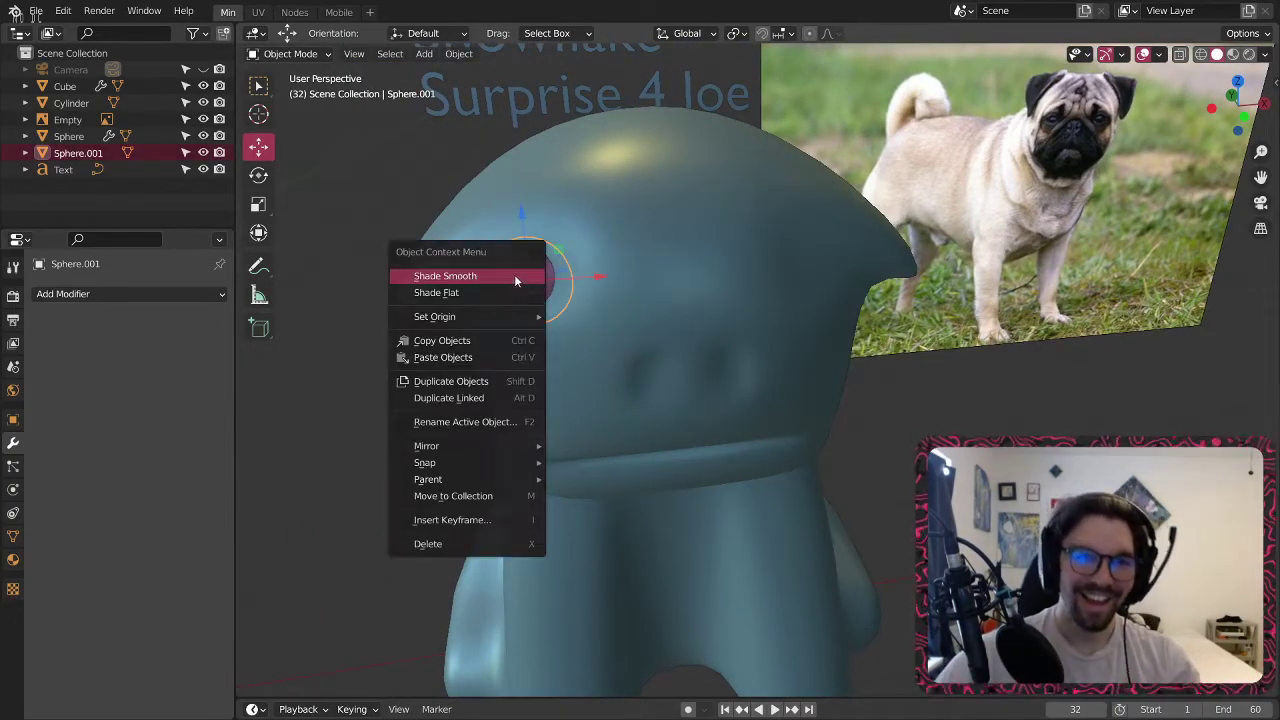
{"action": "left_click", "coordinate": [118, 293]}
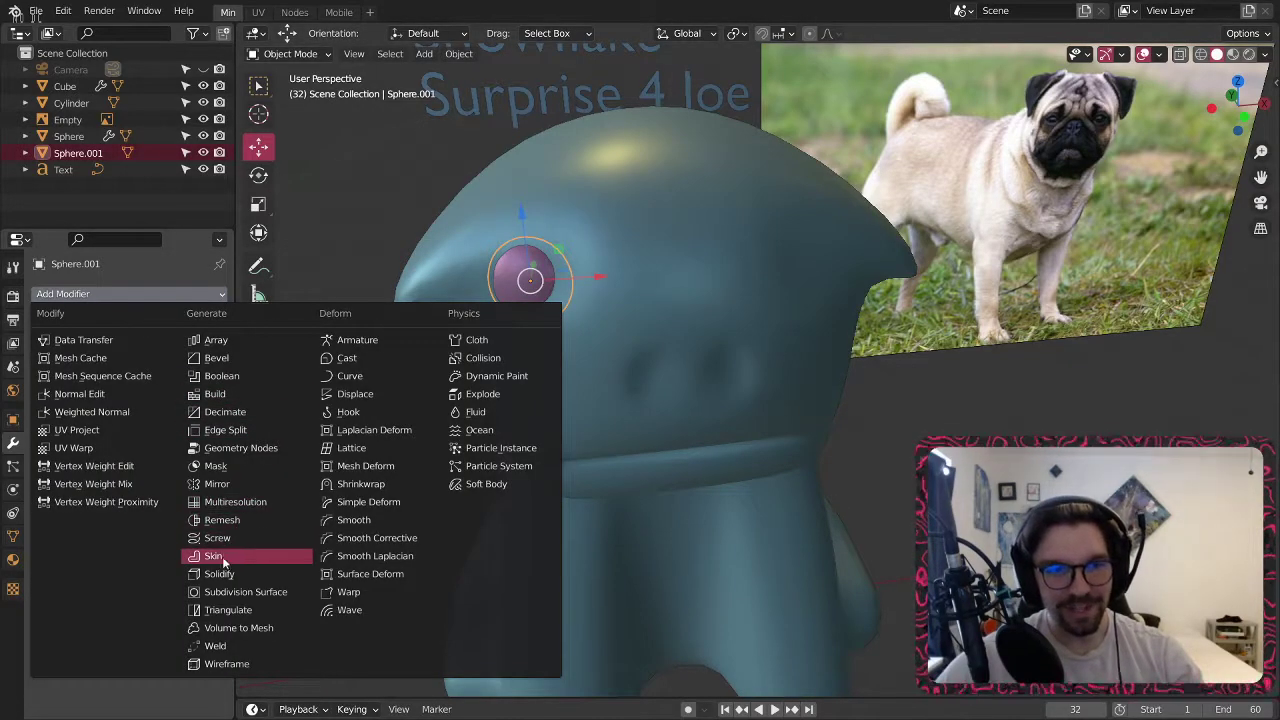
{"action": "left_click", "coordinate": [228, 485]}
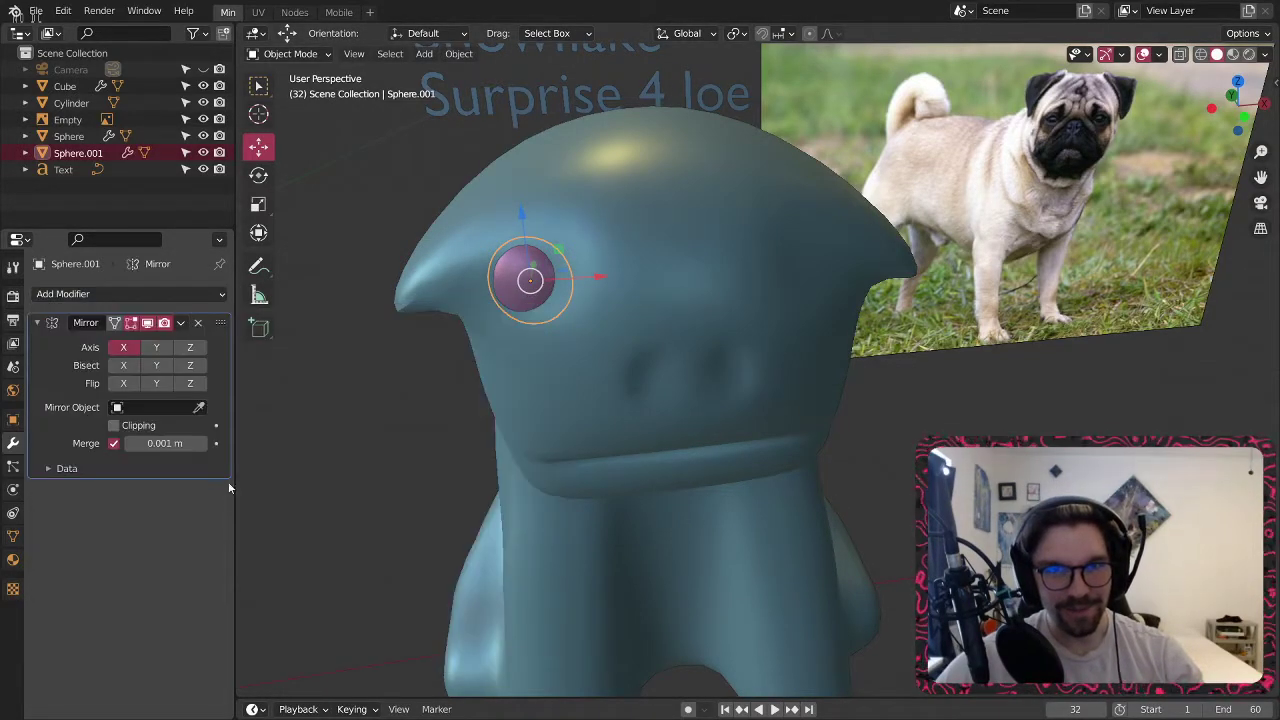
{"action": "left_click", "coordinate": [157, 407]}
{"action": "left_click", "coordinate": [130, 448]}
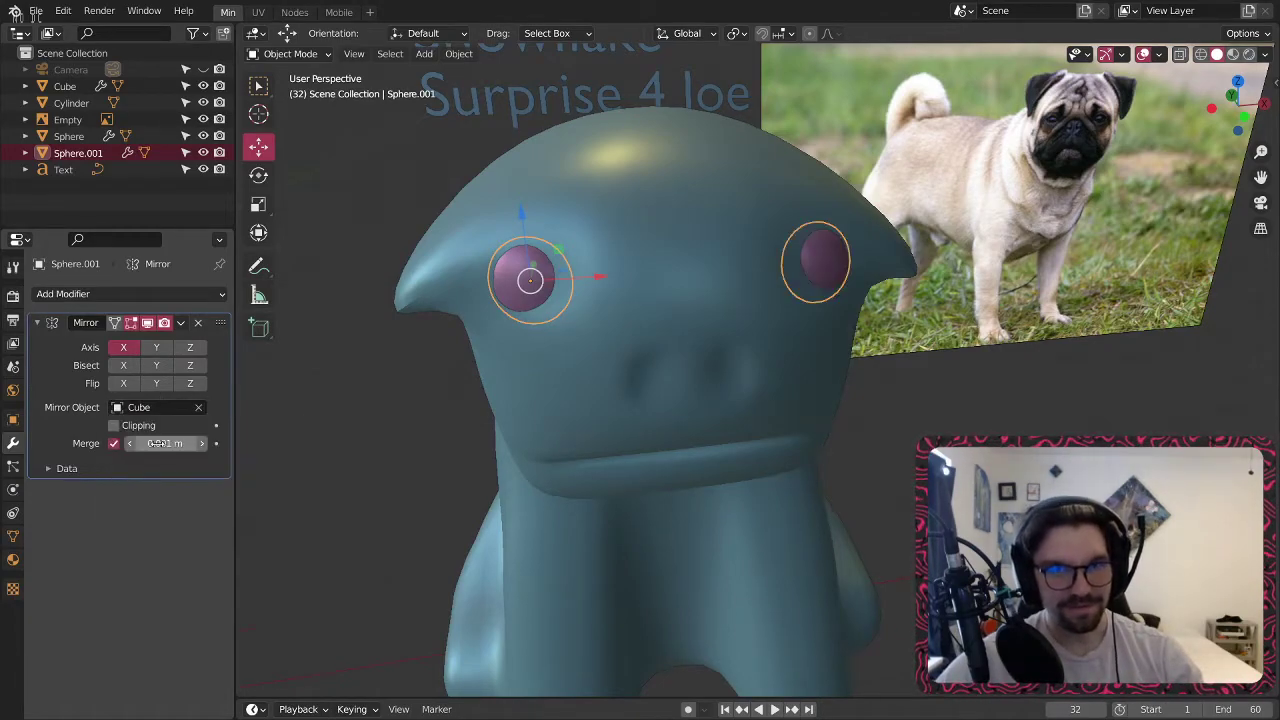
Rename the eye sphere object to Eyes and the pug's Cube object to Body.
{"action": "left_click", "coordinate": [338, 411]}
{"action": "left_click", "coordinate": [80, 152]}
{"action": "type", "text": "Eyes"}
{"action": "key", "text": "Return"}
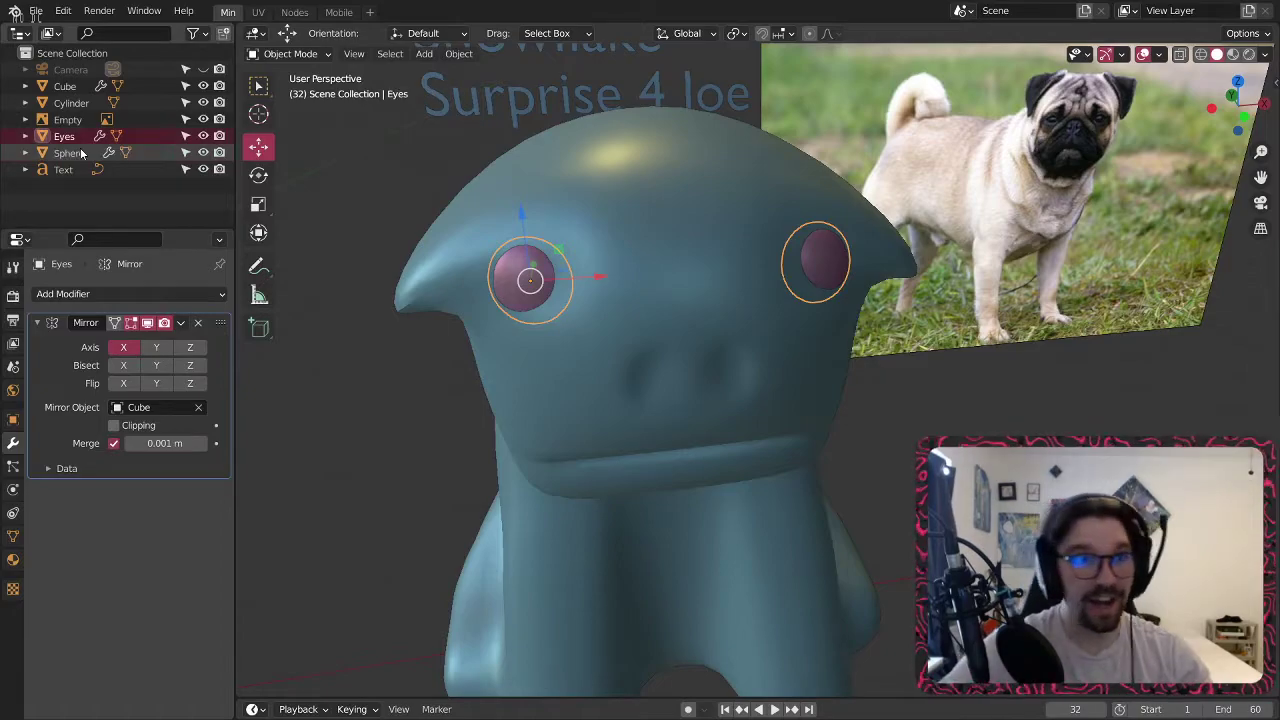
{"action": "left_click", "coordinate": [64, 86]}
{"action": "type", "text": "Body"}
{"action": "key", "text": "Return"}
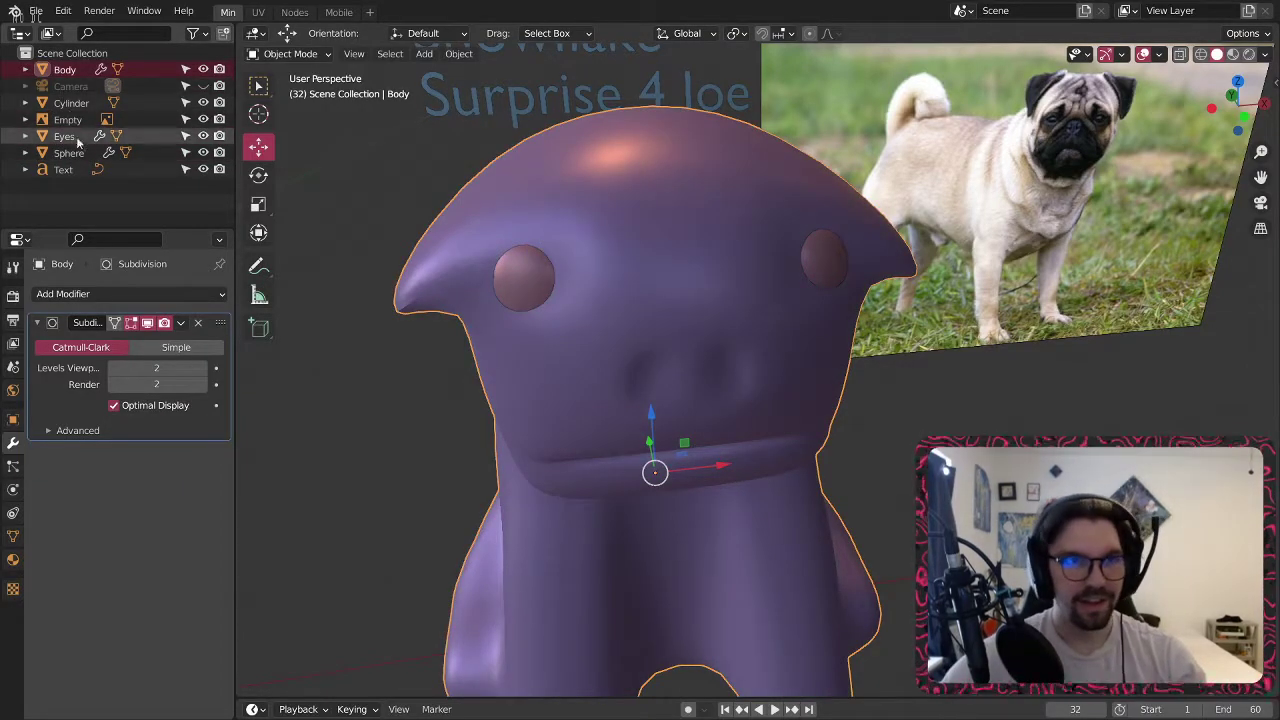
Compare the pug with the reference photo and the snow globe from several angles.
{"action": "scroll", "coordinate": [524, 330], "scroll_direction": "down", "scroll_amount": 3}
{"action": "scroll", "coordinate": [517, 466], "scroll_direction": "down", "scroll_amount": 1}
{"action": "middle_click_drag", "start_coordinate": [632, 374], "coordinate": [565, 394]}
{"action": "middle_click_drag", "start_coordinate": [565, 394], "coordinate": [700, 343], "text": "shift"}
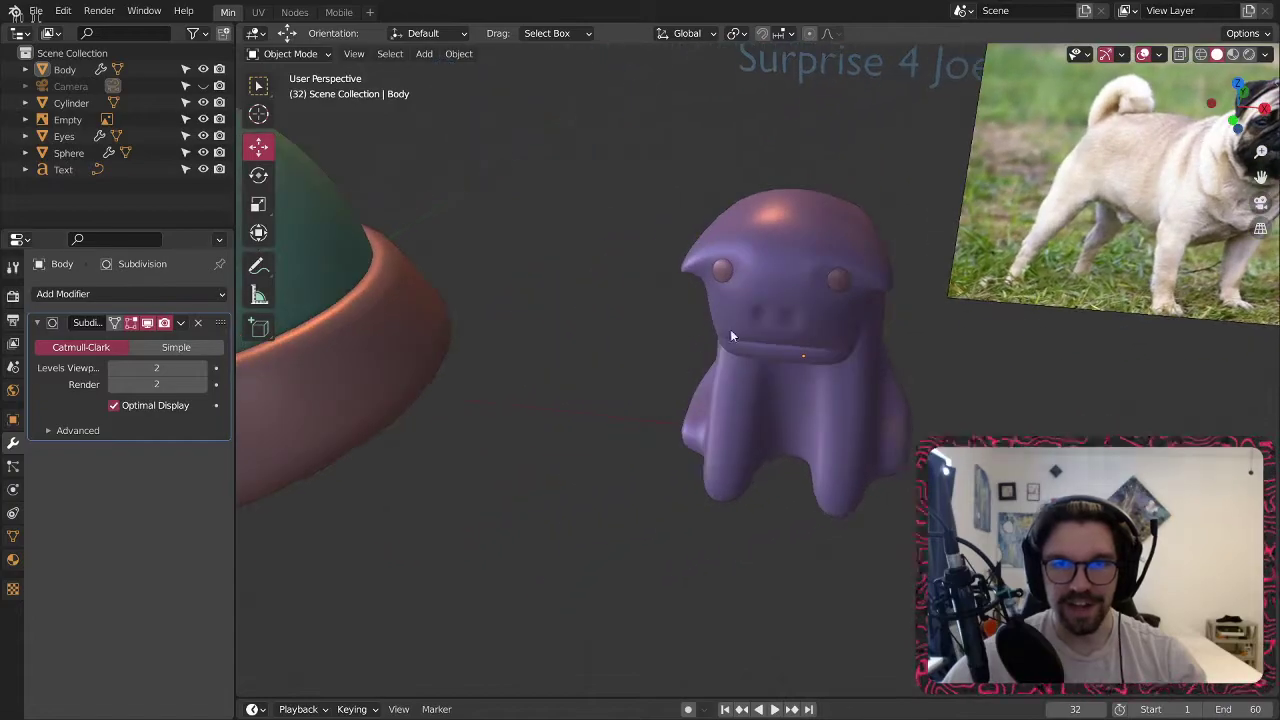
{"action": "scroll", "coordinate": [700, 343], "scroll_direction": "down", "scroll_amount": 2}
{"action": "middle_click_drag", "start_coordinate": [725, 422], "coordinate": [682, 340], "text": "shift"}
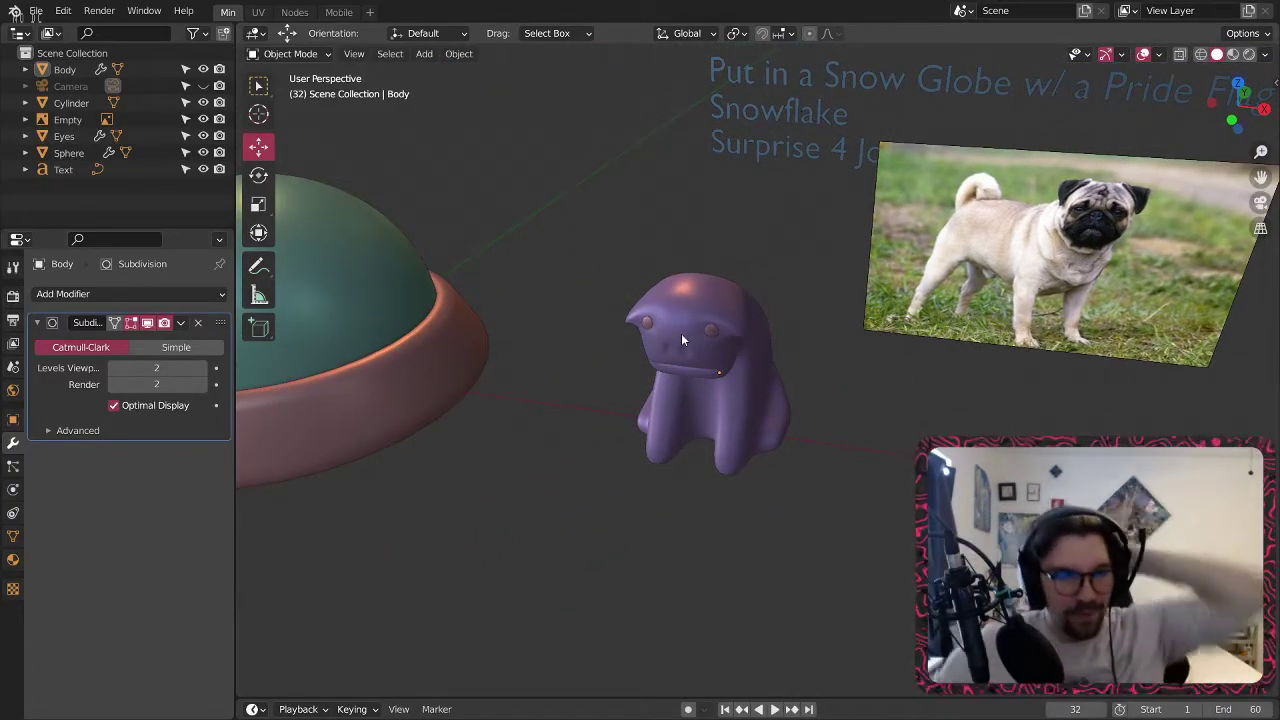
{"action": "middle_click_drag", "start_coordinate": [882, 367], "coordinate": [818, 317]}
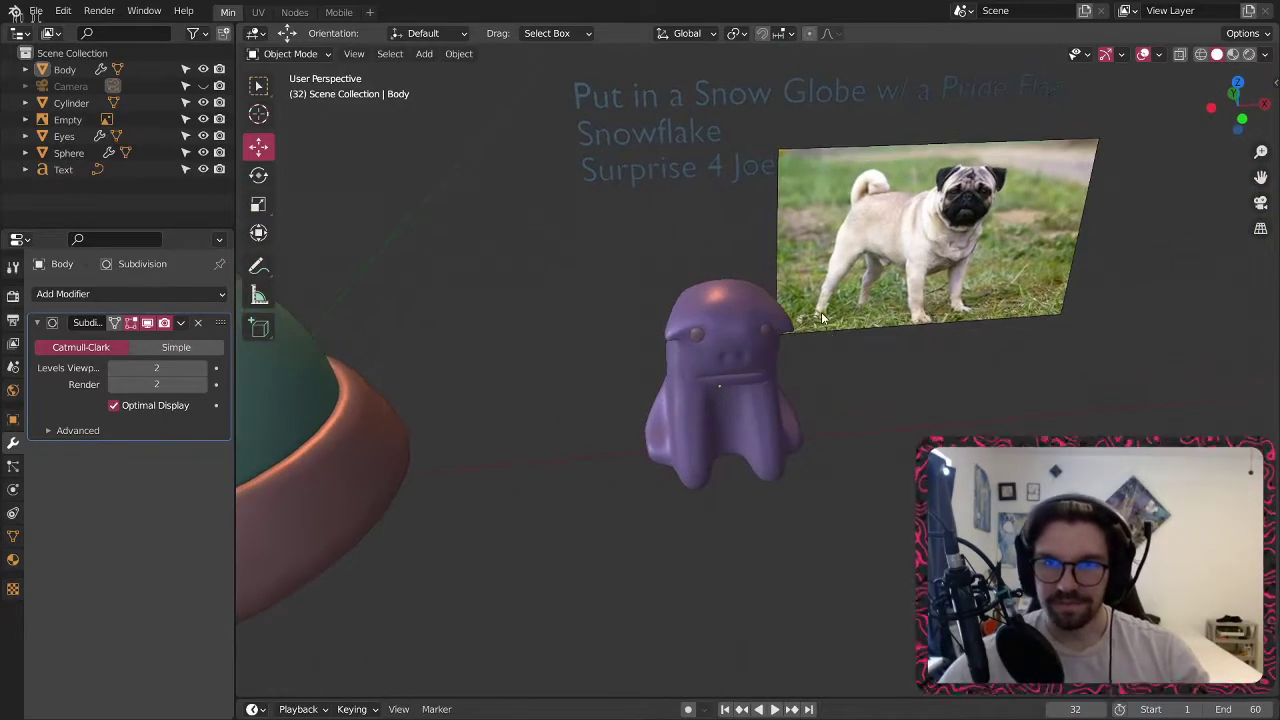
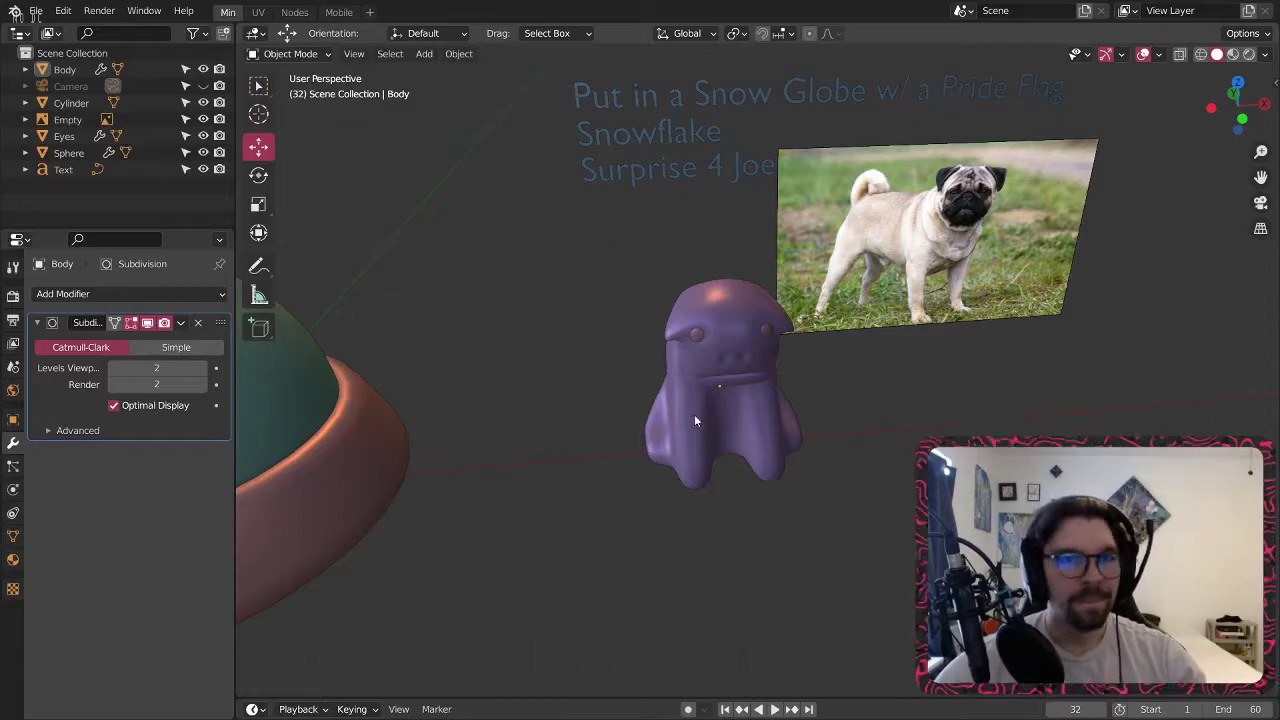
Add a mesh cylinder to the scene as the starting shape for the flagpole.
{"action": "left_click", "coordinate": [459, 54]}
{"action": "left_click", "coordinate": [390, 54]}
{"action": "left_click", "coordinate": [459, 54]}
{"action": "left_click", "coordinate": [447, 56]}
{"action": "left_click", "coordinate": [424, 54]}
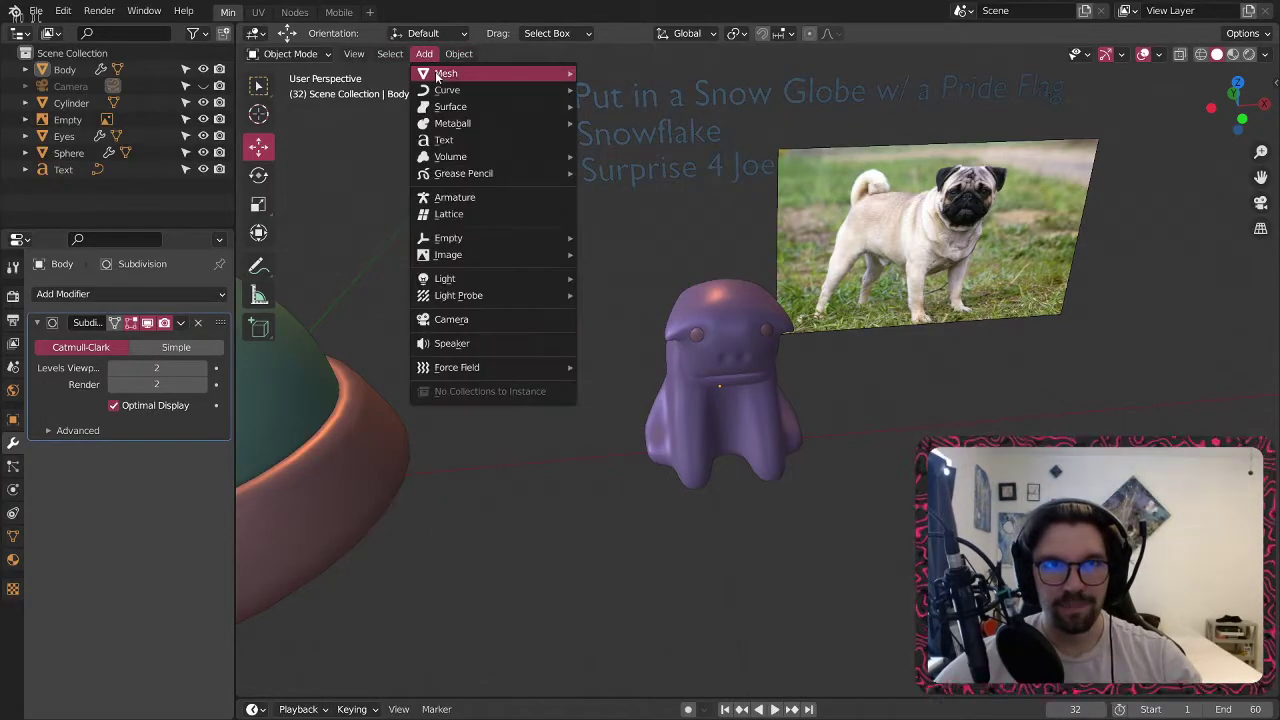
{"action": "mouse_move", "coordinate": [446, 73]}
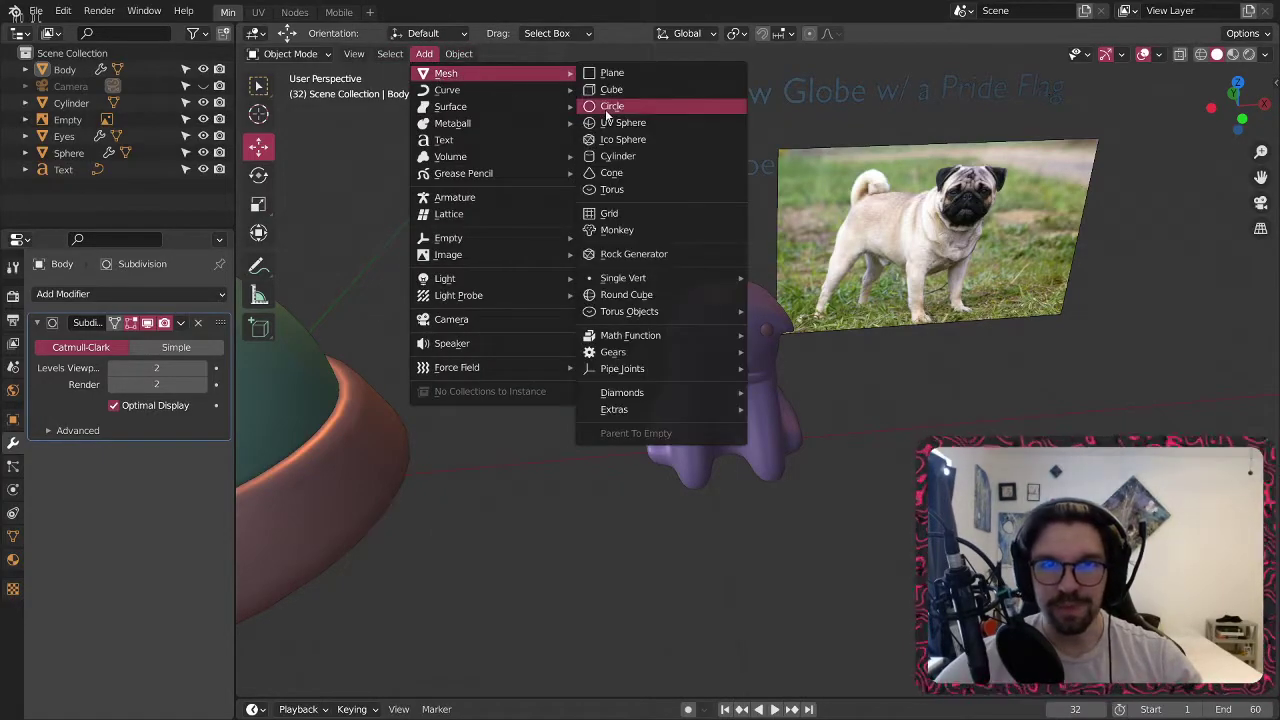
{"action": "left_click", "coordinate": [677, 160]}
{"action": "scroll", "coordinate": [680, 345], "scroll_direction": "down", "scroll_amount": 5}
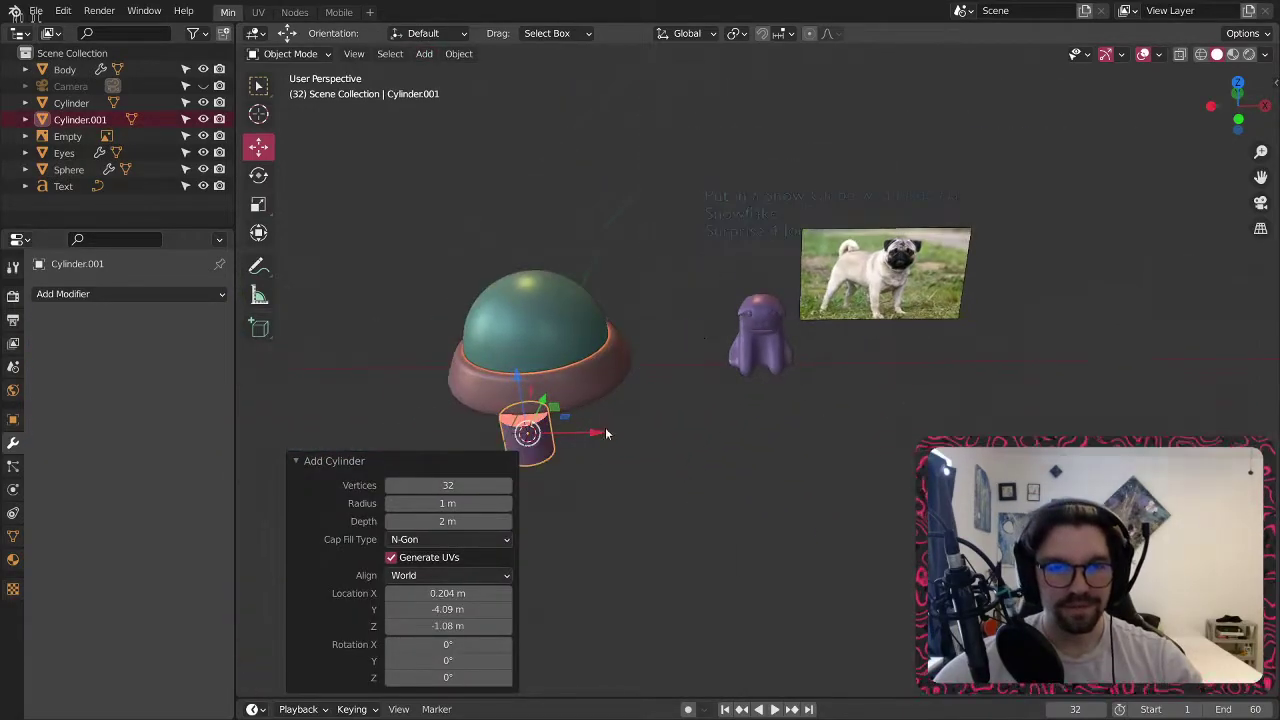
Move the new cylinder across the scene to the pug and scale it uniformly to 0.563.
{"action": "left_click_drag", "start_coordinate": [594, 435], "coordinate": [791, 434]}
{"action": "middle_click_drag", "start_coordinate": [737, 410], "coordinate": [652, 470]}
{"action": "left_click_drag", "start_coordinate": [768, 391], "coordinate": [809, 352]}
{"action": "middle_click_drag", "start_coordinate": [779, 390], "coordinate": [526, 249]}
{"action": "key", "text": "s"}
{"action": "left_click", "coordinate": [782, 357]}
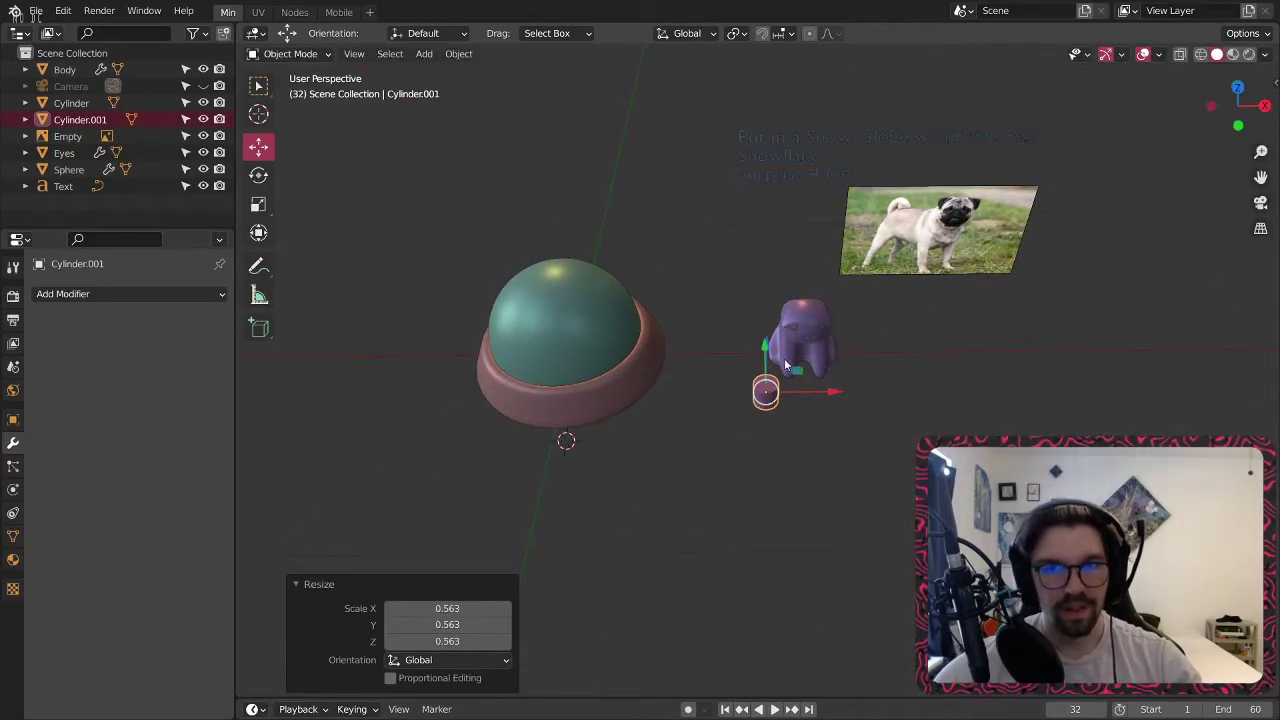
Raise the cylinder 2.5691 m along Z and shift it along X until it is centred in front of the pug's chest.
{"action": "scroll", "coordinate": [736, 358], "scroll_direction": "up", "scroll_amount": 4}
{"action": "middle_click_drag", "start_coordinate": [741, 385], "coordinate": [735, 323]}
{"action": "left_click_drag", "start_coordinate": [717, 376], "coordinate": [717, 246]}
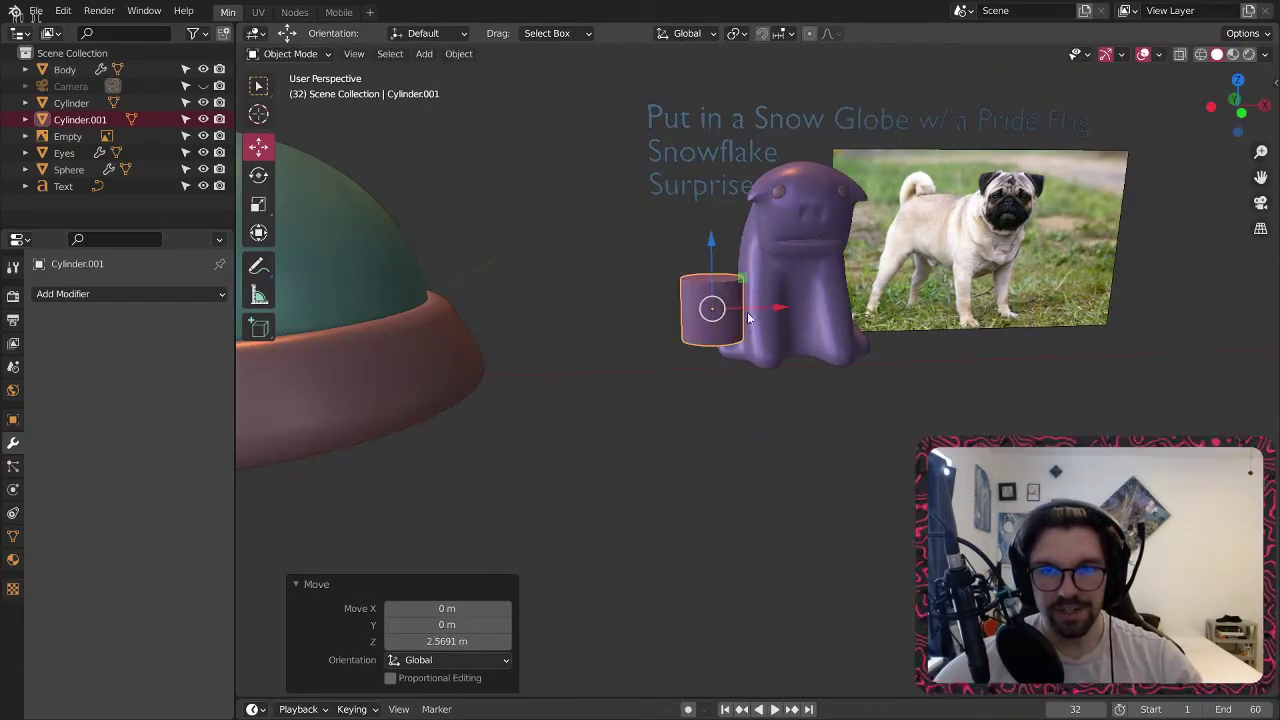
{"action": "scroll", "coordinate": [742, 314], "scroll_direction": "up", "scroll_amount": 3}
{"action": "left_click_drag", "start_coordinate": [755, 309], "coordinate": [831, 309]}
{"action": "middle_click_drag", "start_coordinate": [848, 312], "coordinate": [762, 324]}
{"action": "left_click_drag", "start_coordinate": [731, 321], "coordinate": [801, 322]}
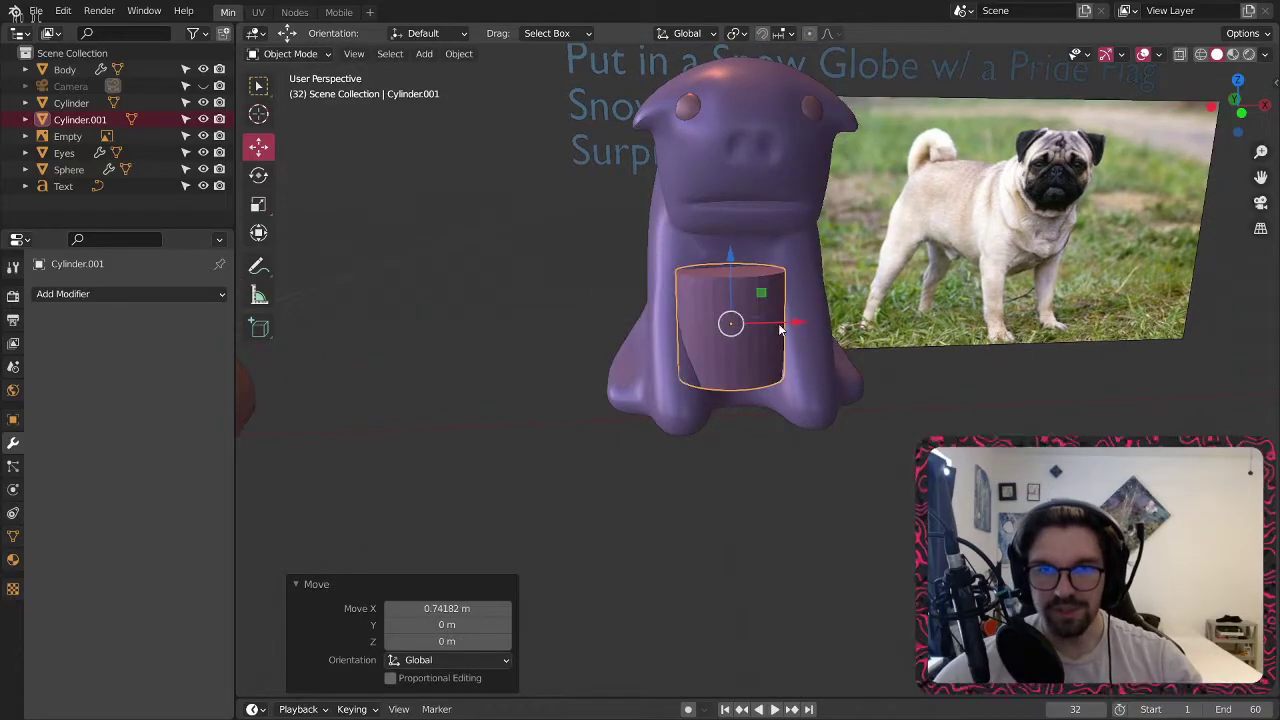
Scale the cylinder uniformly to 0.262 so it is small against the pug's chest.
{"action": "middle_click_drag", "start_coordinate": [742, 319], "coordinate": [743, 330]}
{"action": "key", "text": "s"}
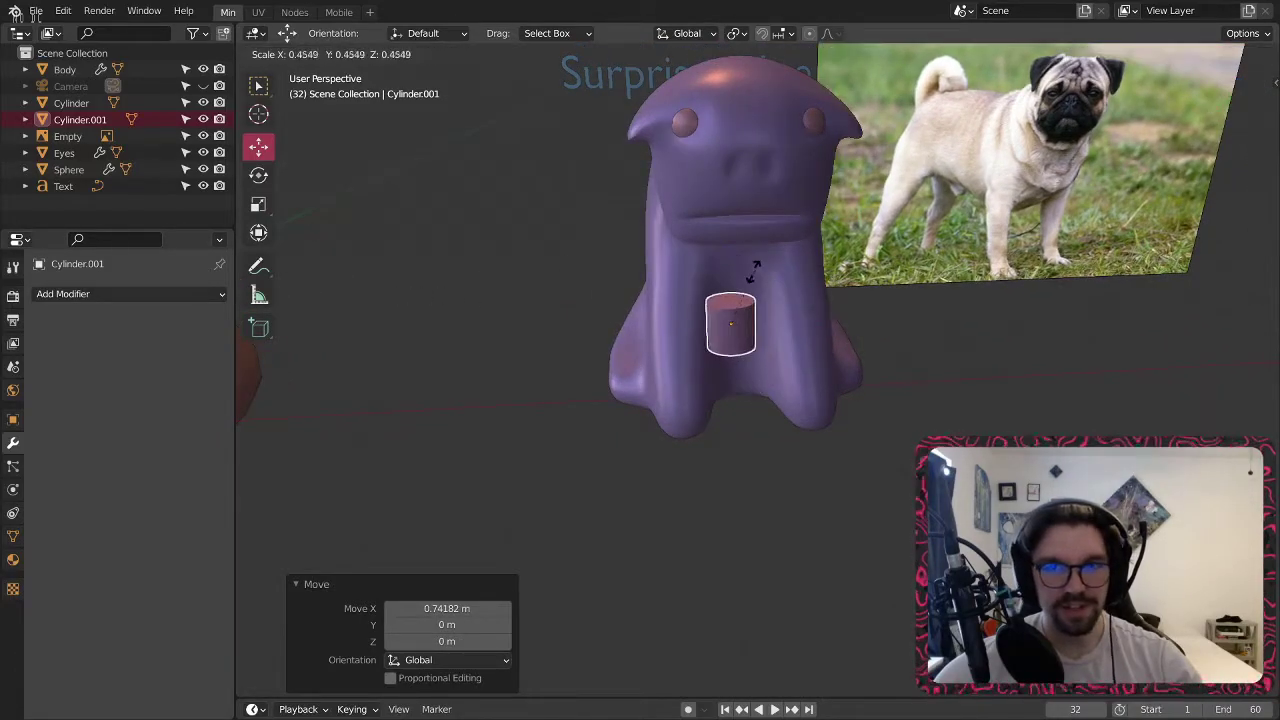
{"action": "left_click", "coordinate": [736, 296]}
{"action": "key", "text": "shift+space"}
{"action": "key", "text": "s"}
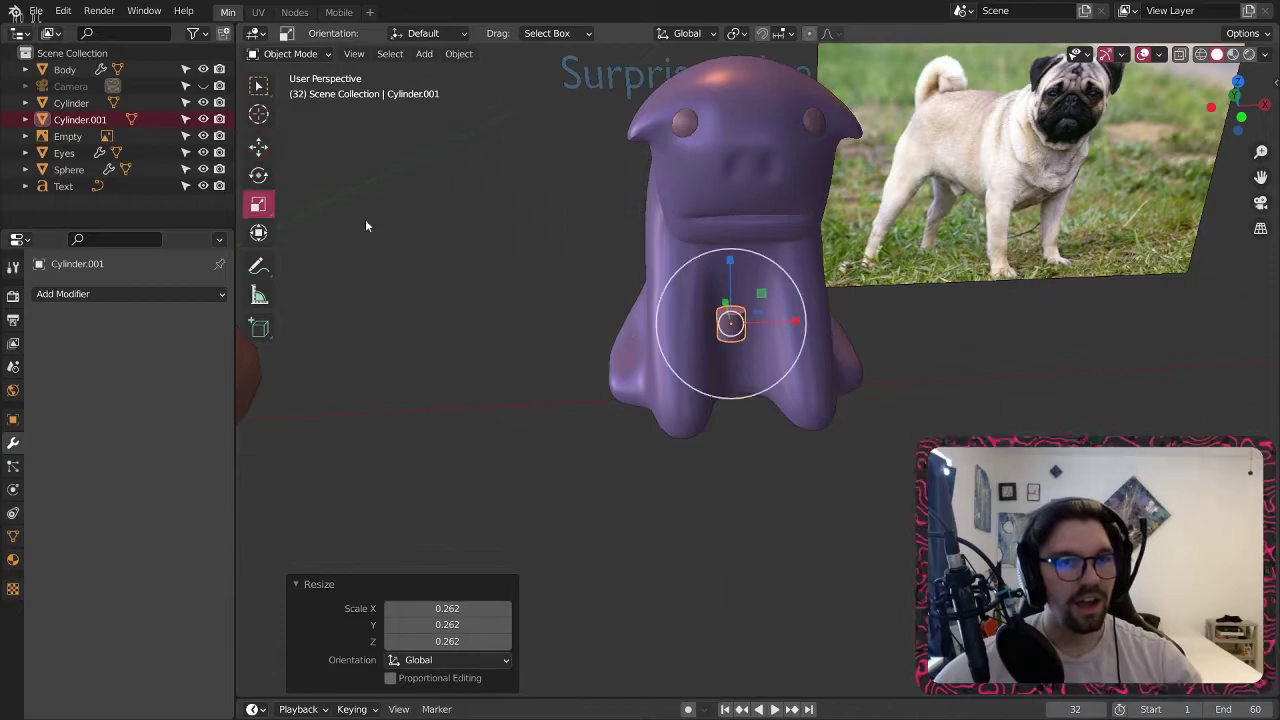
Alternately shrink the cylinder and stretch it along Z into a thin pole taller than the pug, ending with a 1.516 Z scale.
{"action": "left_click_drag", "start_coordinate": [738, 358], "coordinate": [754, 475]}
{"action": "key", "text": "ctrl+z"}
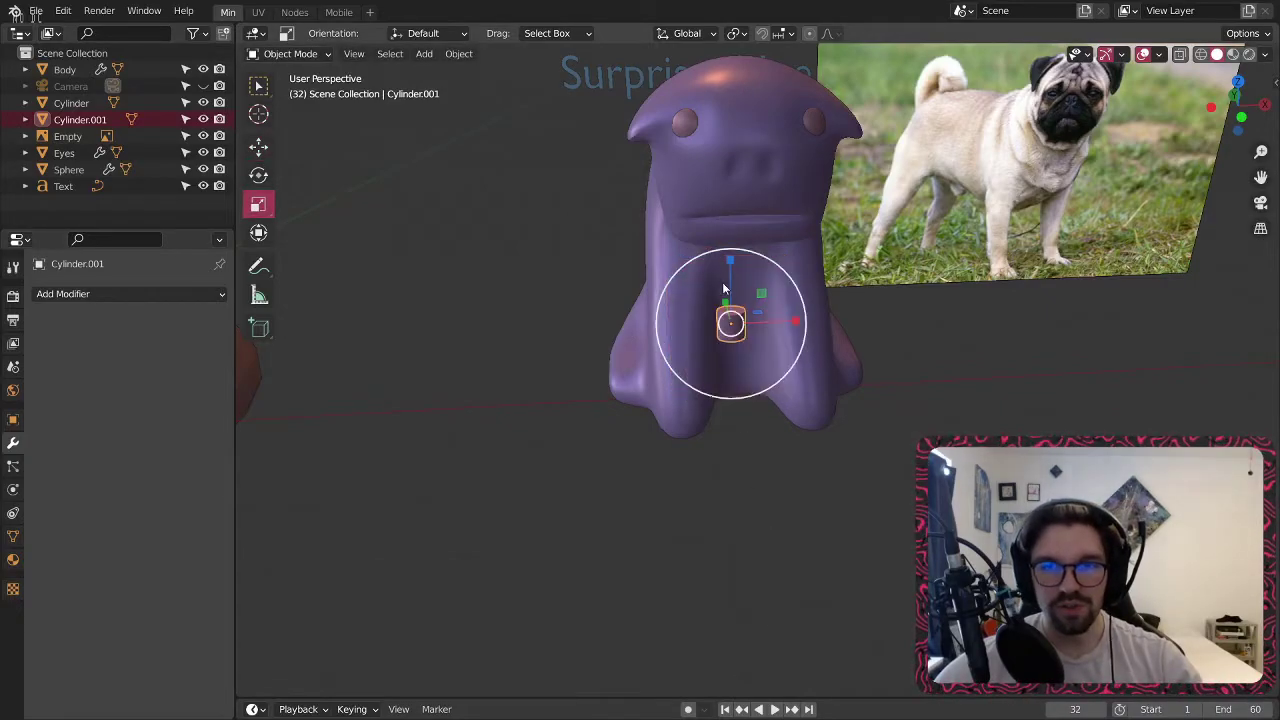
{"action": "left_click_drag", "start_coordinate": [731, 261], "coordinate": [750, 490]}
{"action": "key", "text": "s"}
{"action": "left_click", "coordinate": [757, 252]}
{"action": "left_click_drag", "start_coordinate": [733, 261], "coordinate": [784, 155]}
{"action": "key", "text": "s"}
{"action": "left_click", "coordinate": [762, 222]}
{"action": "left_click_drag", "start_coordinate": [732, 264], "coordinate": [738, 254]}
{"action": "scroll", "coordinate": [753, 279], "scroll_direction": "down", "scroll_amount": 2}
{"action": "middle_click_drag", "start_coordinate": [753, 279], "coordinate": [669, 351], "text": "shift"}
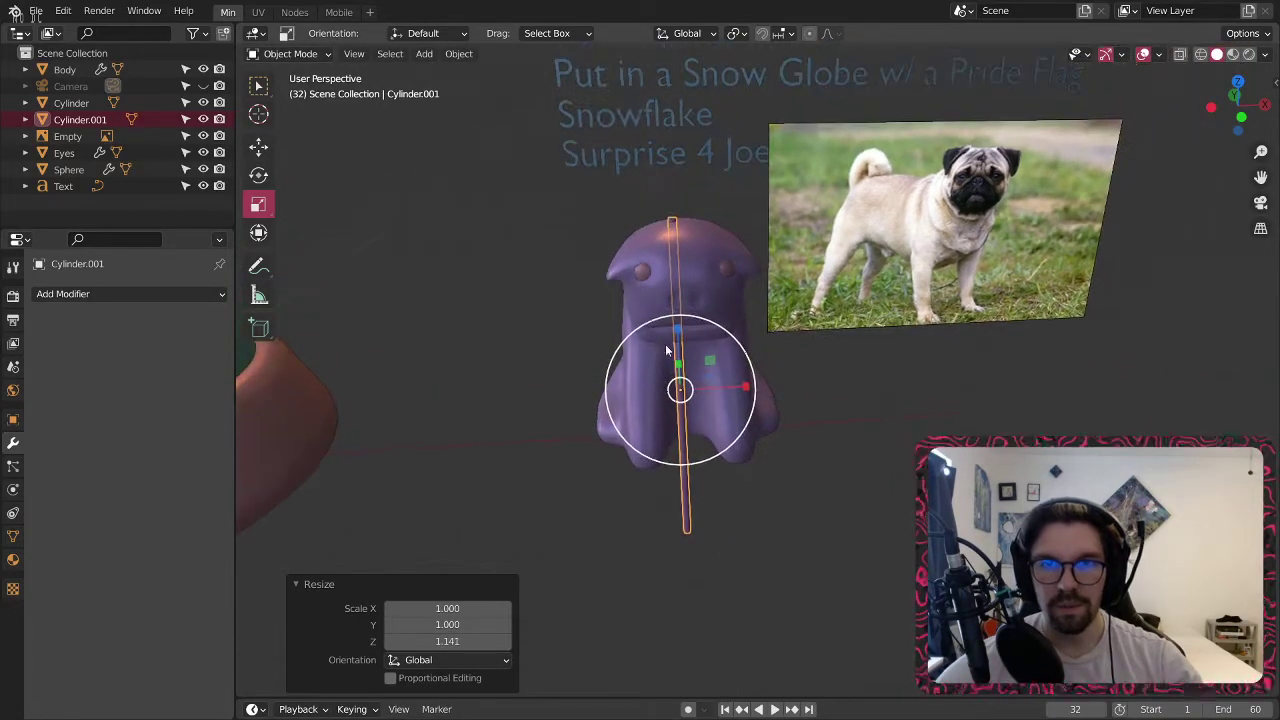
{"action": "left_click_drag", "start_coordinate": [676, 333], "coordinate": [675, 302]}
Raise the thin pole along Z so most of it stands above the pug's head.
{"action": "left_click", "coordinate": [258, 148]}
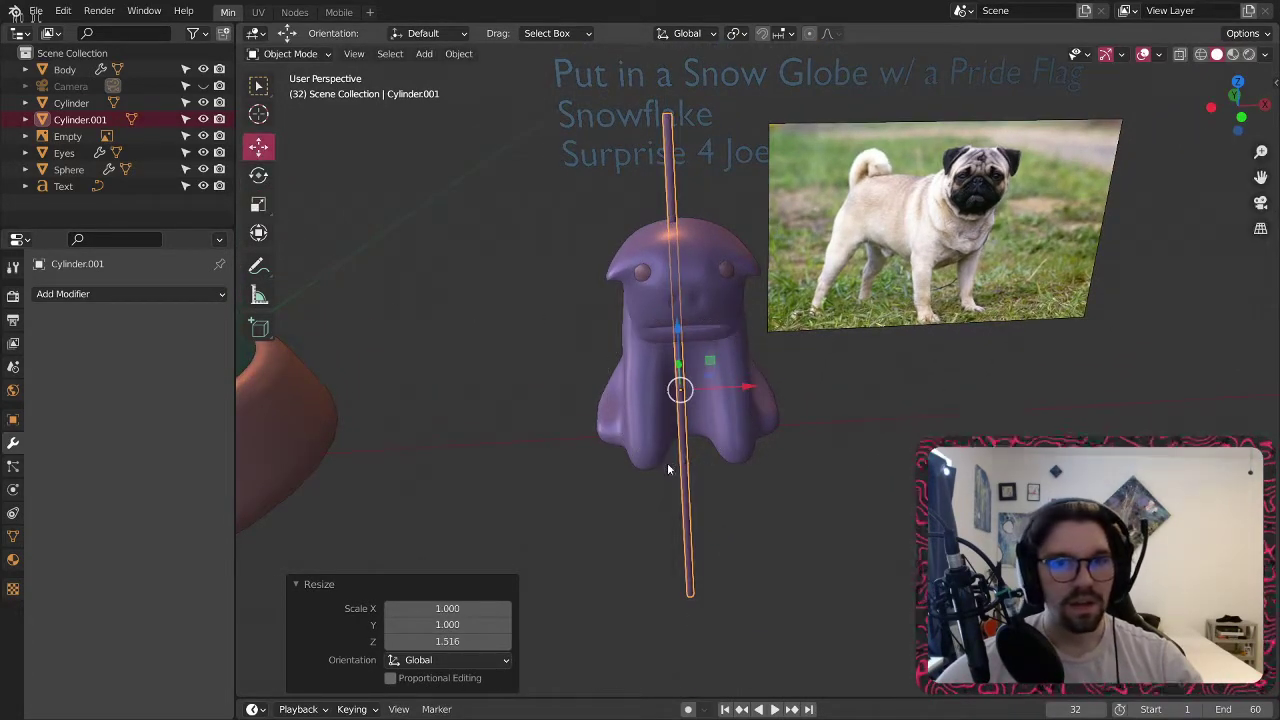
{"action": "left_click_drag", "start_coordinate": [738, 389], "coordinate": [735, 390]}
{"action": "key", "text": "ctrl+z"}
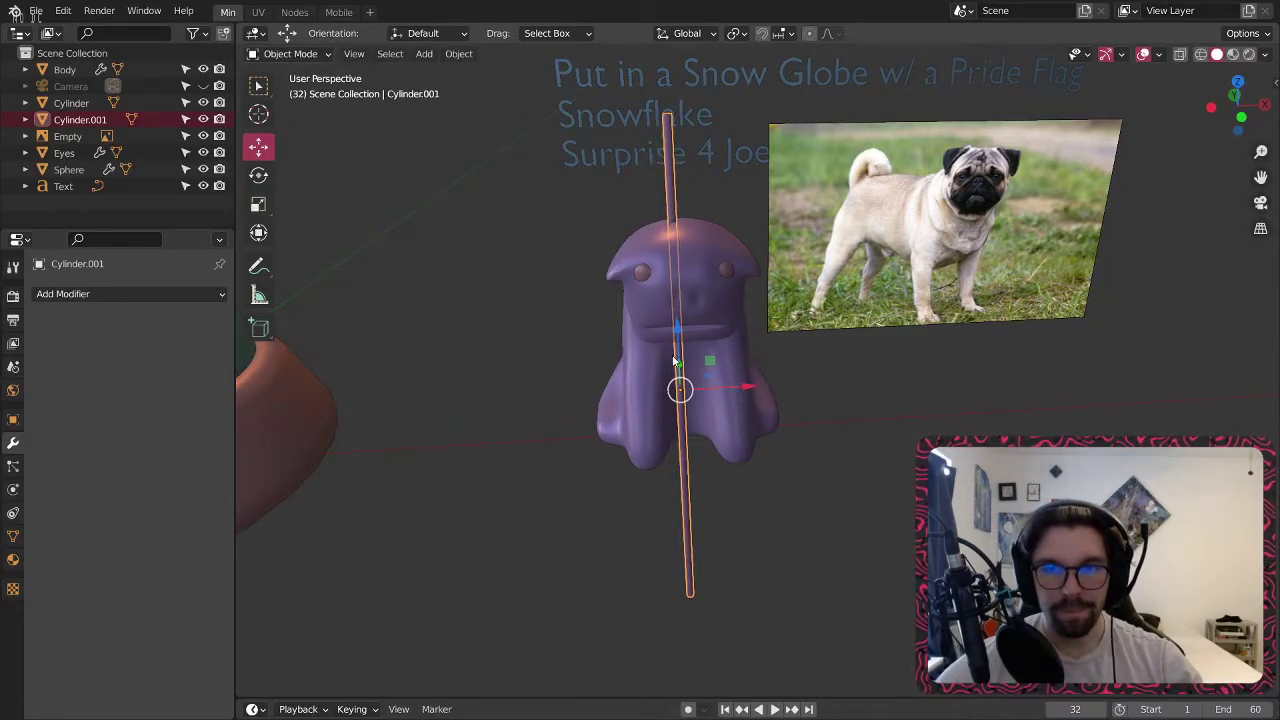
{"action": "left_click_drag", "start_coordinate": [680, 328], "coordinate": [673, 145]}
Tilt the pole slightly about Y so its upper end leans toward the snow globe.
{"action": "middle_click_drag", "start_coordinate": [655, 325], "coordinate": [600, 320]}
{"action": "key", "text": "shift+space"}
{"action": "key", "text": "r"}
{"action": "left_click_drag", "start_coordinate": [630, 152], "coordinate": [615, 161]}
{"action": "left_click", "coordinate": [474, 161]}
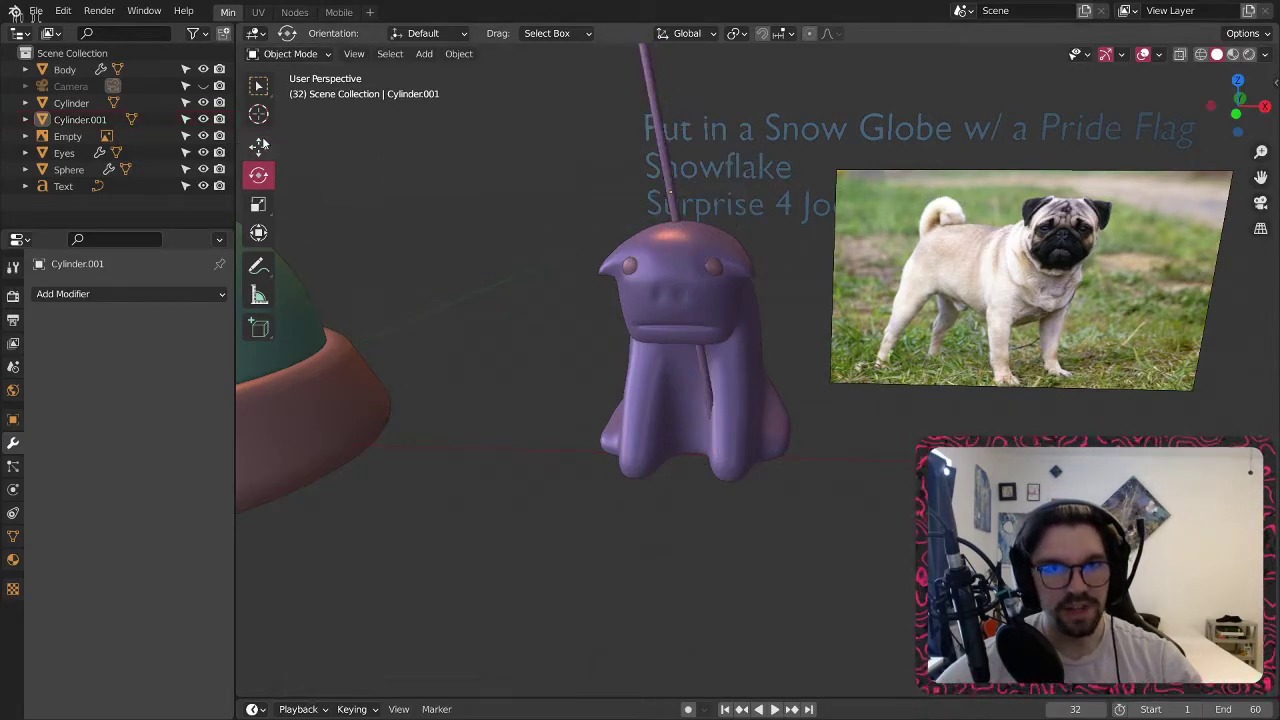
Reselect the pole and move it -0.67436 m along X toward the side of the pug's head.
{"action": "left_click", "coordinate": [666, 175]}
{"action": "middle_click_drag", "start_coordinate": [666, 175], "coordinate": [672, 222]}
{"action": "key", "text": "shift+space"}
{"action": "key", "text": "g"}
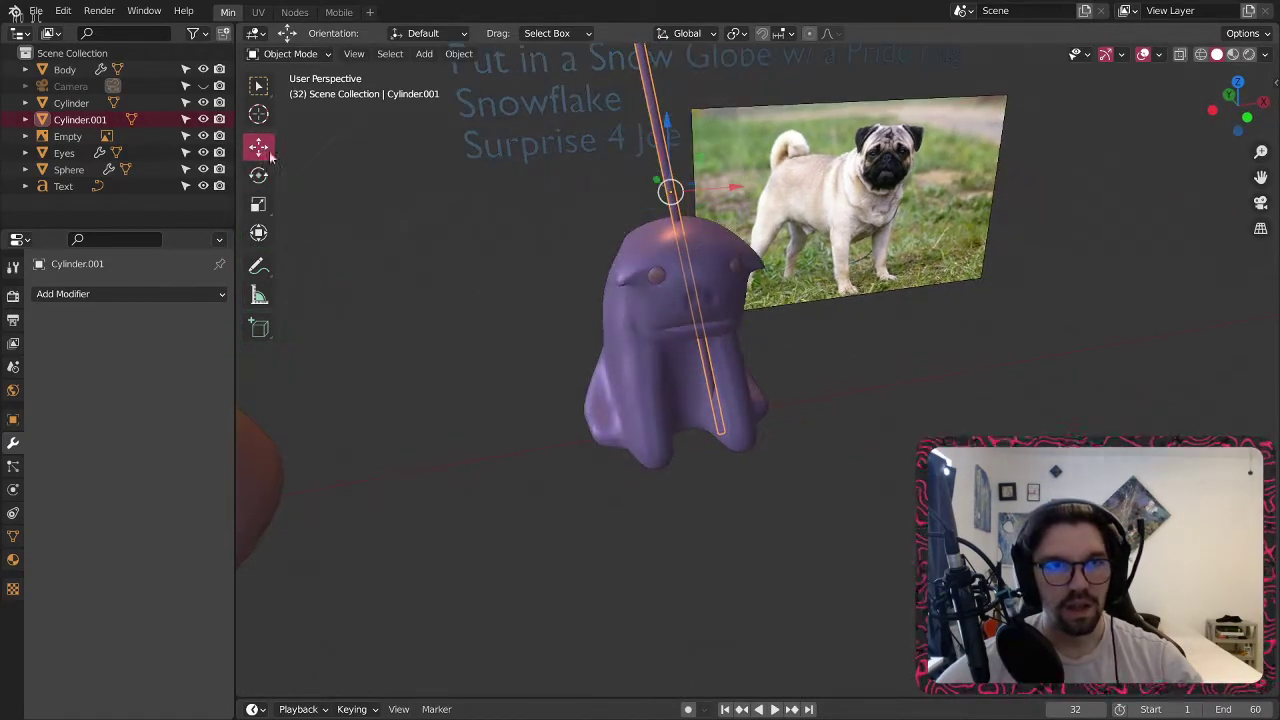
{"action": "left_click_drag", "start_coordinate": [740, 190], "coordinate": [688, 191]}
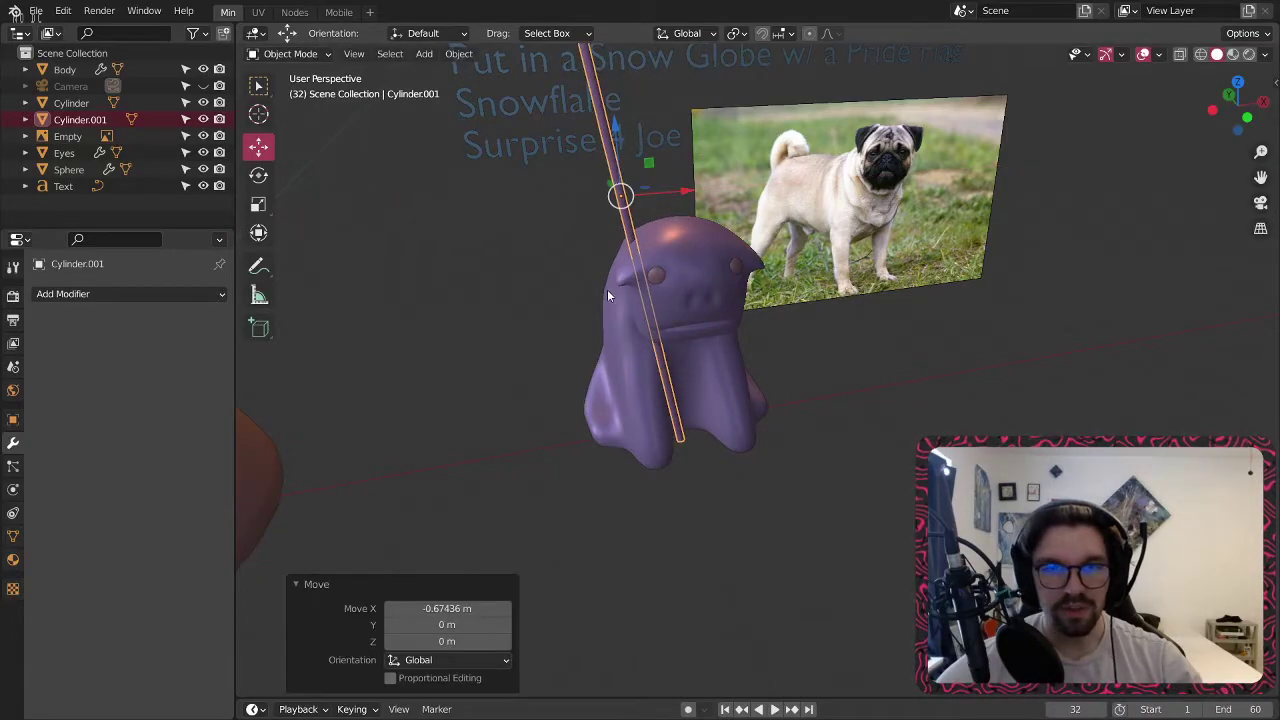
Rotate the pole 16.2° about X and move it -1.1218 m along Y to bring it in front of the pug.
{"action": "left_click", "coordinate": [259, 178]}
{"action": "middle_click_drag", "start_coordinate": [585, 202], "coordinate": [712, 188]}
{"action": "left_click_drag", "start_coordinate": [667, 174], "coordinate": [679, 191]}
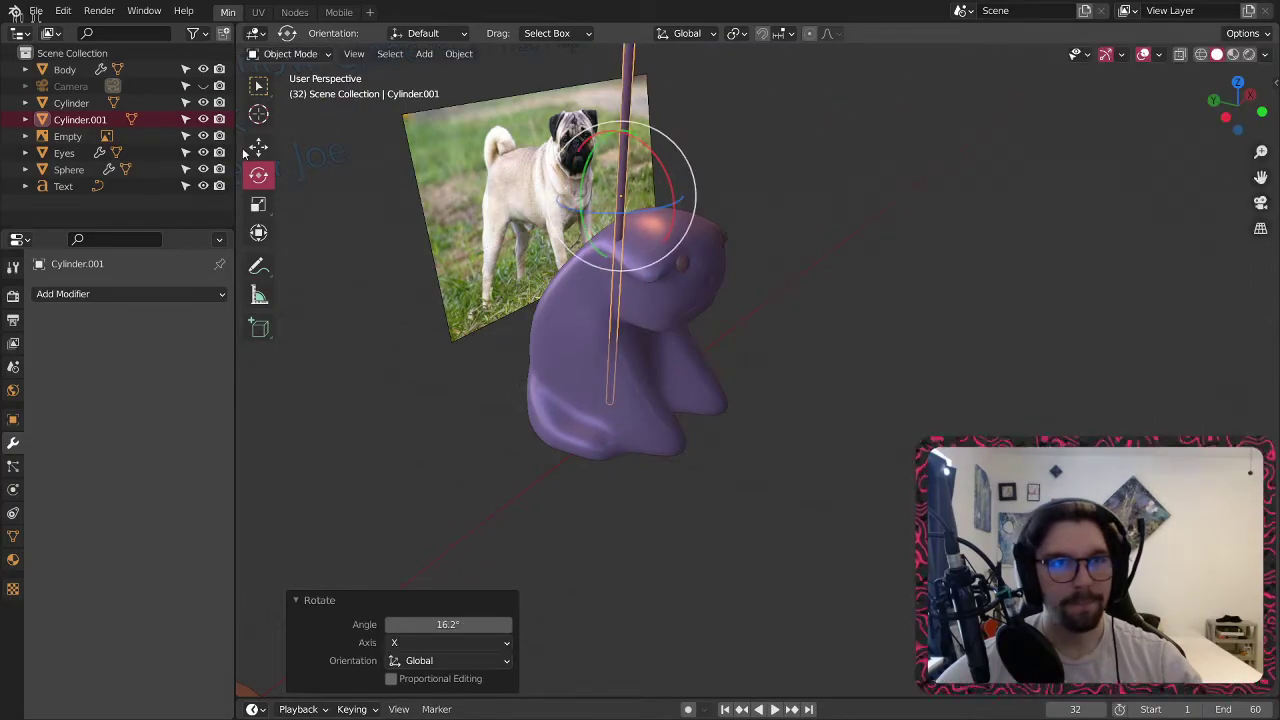
{"action": "left_click", "coordinate": [242, 154]}
{"action": "left_click", "coordinate": [626, 167]}
{"action": "left_click", "coordinate": [259, 147]}
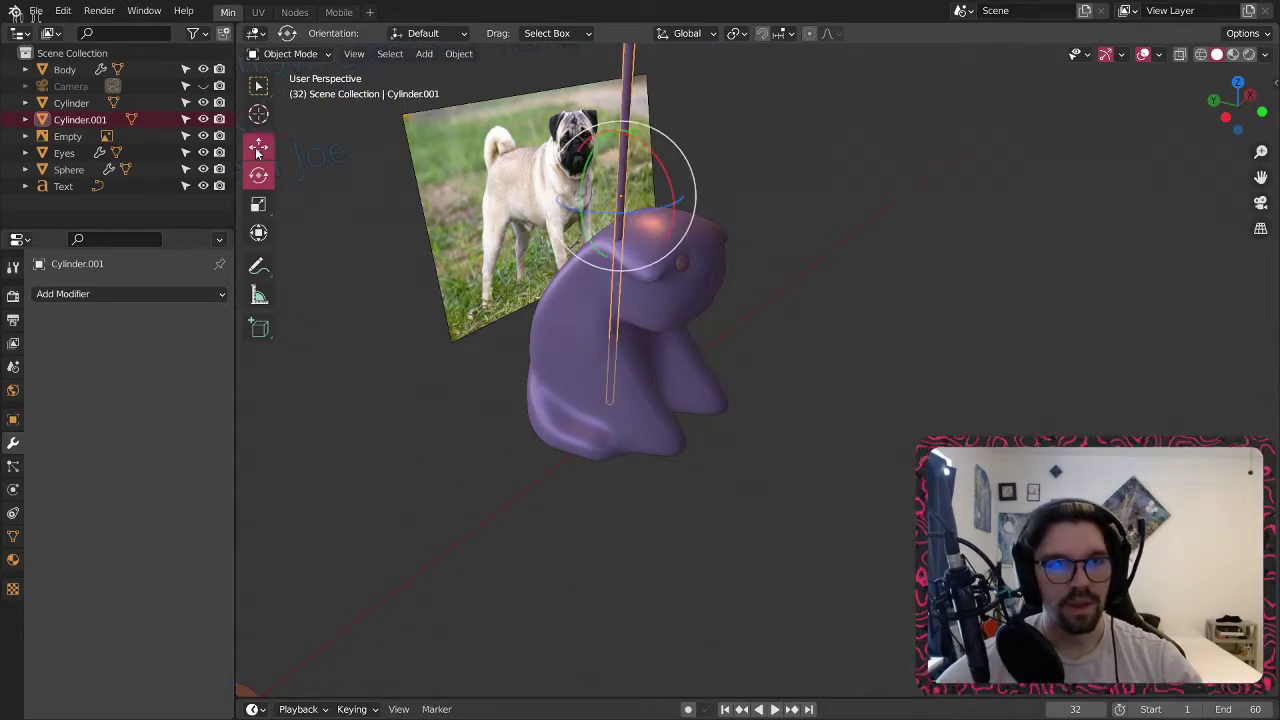
{"action": "left_click_drag", "start_coordinate": [582, 191], "coordinate": [583, 191]}
Tilt the pole a further -15.3° about Y so it leans diagonally across the pug.
{"action": "middle_click_drag", "start_coordinate": [727, 295], "coordinate": [321, 187]}
{"action": "left_click", "coordinate": [258, 175]}
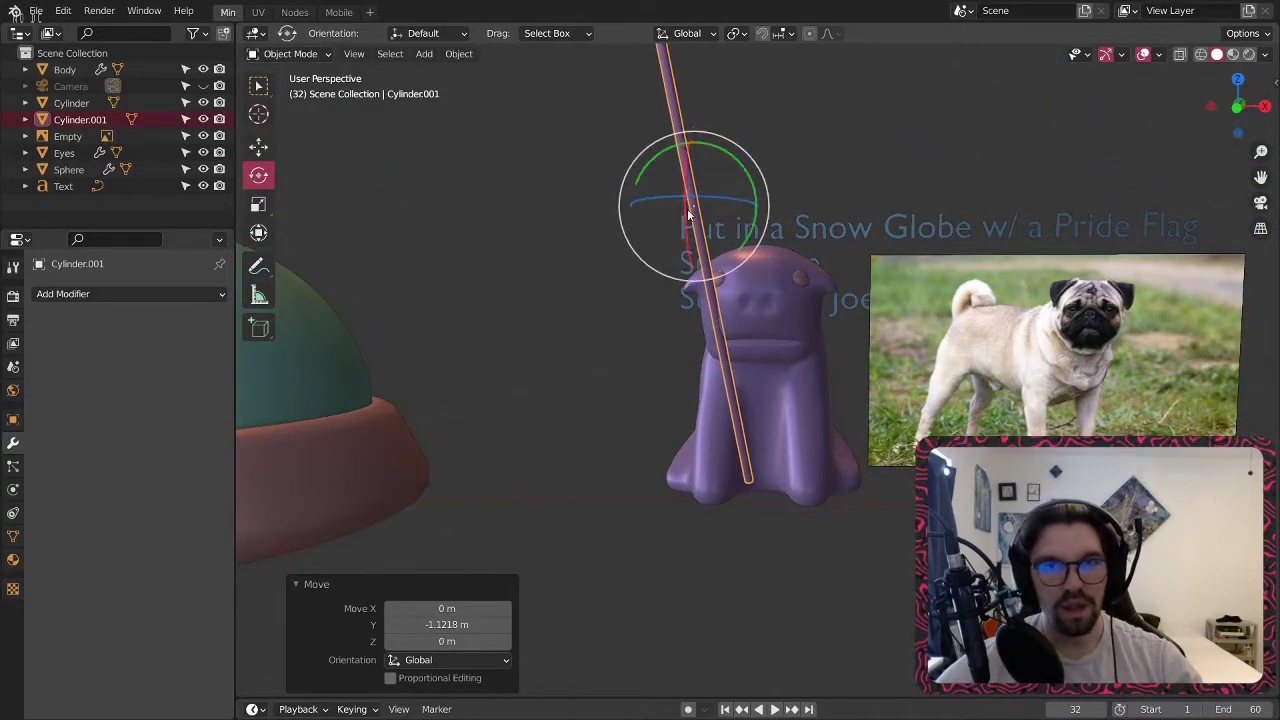
{"action": "left_click_drag", "start_coordinate": [656, 153], "coordinate": [638, 169]}
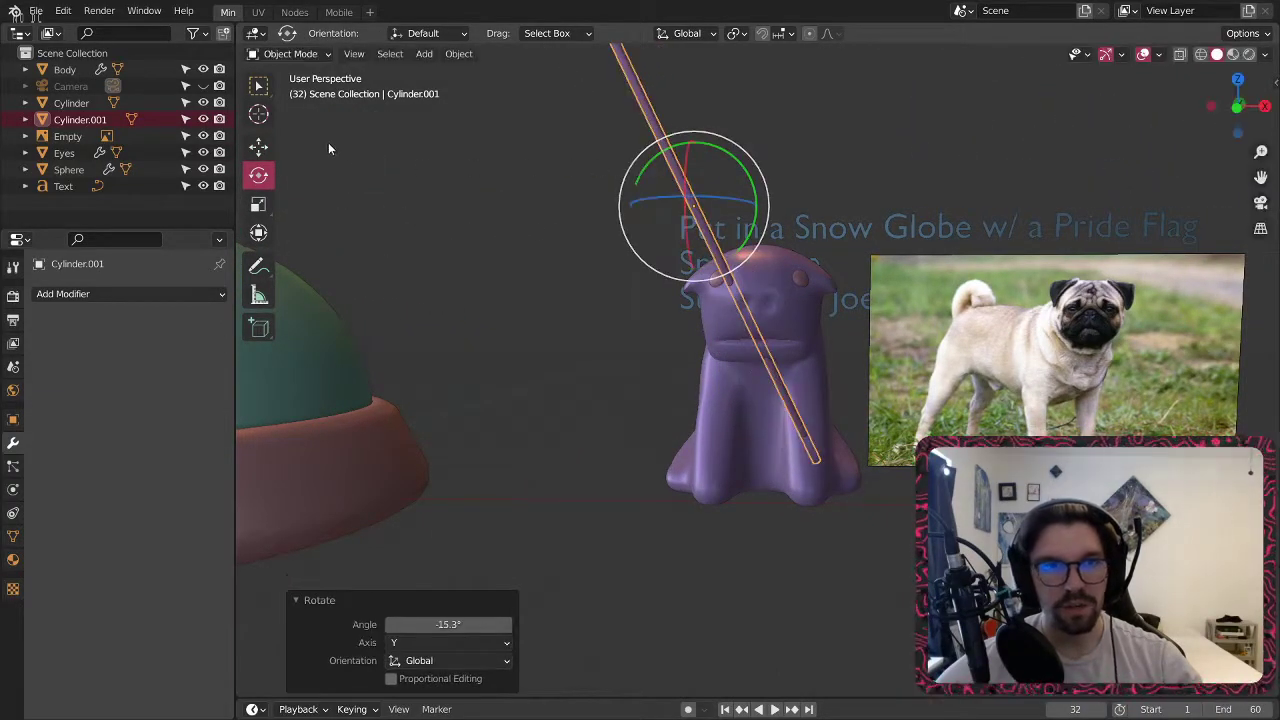
{"action": "left_click", "coordinate": [287, 146]}
{"action": "left_click", "coordinate": [692, 195]}
Move the tilted pole along X toward the snow globe side of the pug.
{"action": "left_click", "coordinate": [258, 147]}
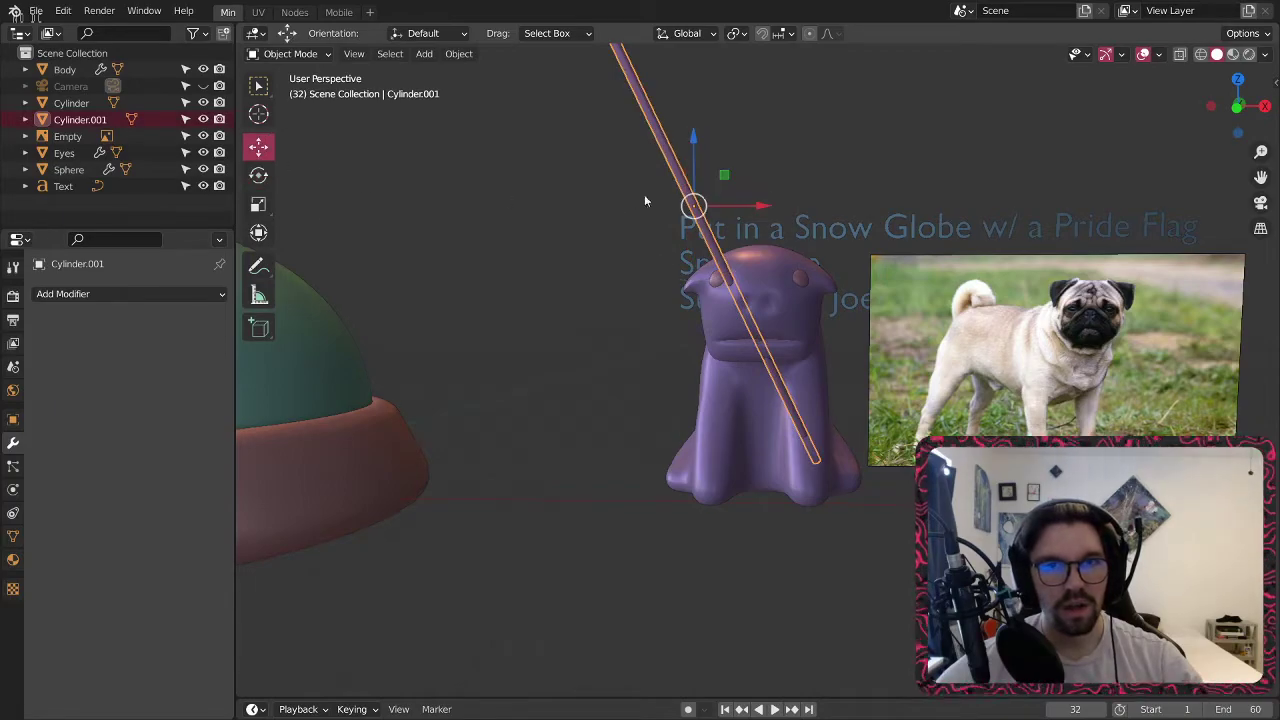
{"action": "middle_click_drag", "start_coordinate": [584, 194], "coordinate": [592, 230]}
{"action": "left_click", "coordinate": [740, 213]}
{"action": "left_click", "coordinate": [698, 214]}
{"action": "left_click_drag", "start_coordinate": [763, 199], "coordinate": [672, 200]}
{"action": "middle_click_drag", "start_coordinate": [672, 200], "coordinate": [623, 268]}
Lower the pole to the pug's feet and shift it 0.30357 m along Y so it rests close to the chest.
{"action": "left_click_drag", "start_coordinate": [689, 177], "coordinate": [672, 195]}
{"action": "middle_click_drag", "start_coordinate": [672, 195], "coordinate": [758, 149]}
{"action": "left_click_drag", "start_coordinate": [630, 154], "coordinate": [628, 193]}
{"action": "middle_click_drag", "start_coordinate": [692, 284], "coordinate": [668, 334]}
{"action": "left_click_drag", "start_coordinate": [681, 262], "coordinate": [730, 282]}
{"action": "middle_click_drag", "start_coordinate": [730, 282], "coordinate": [932, 386]}
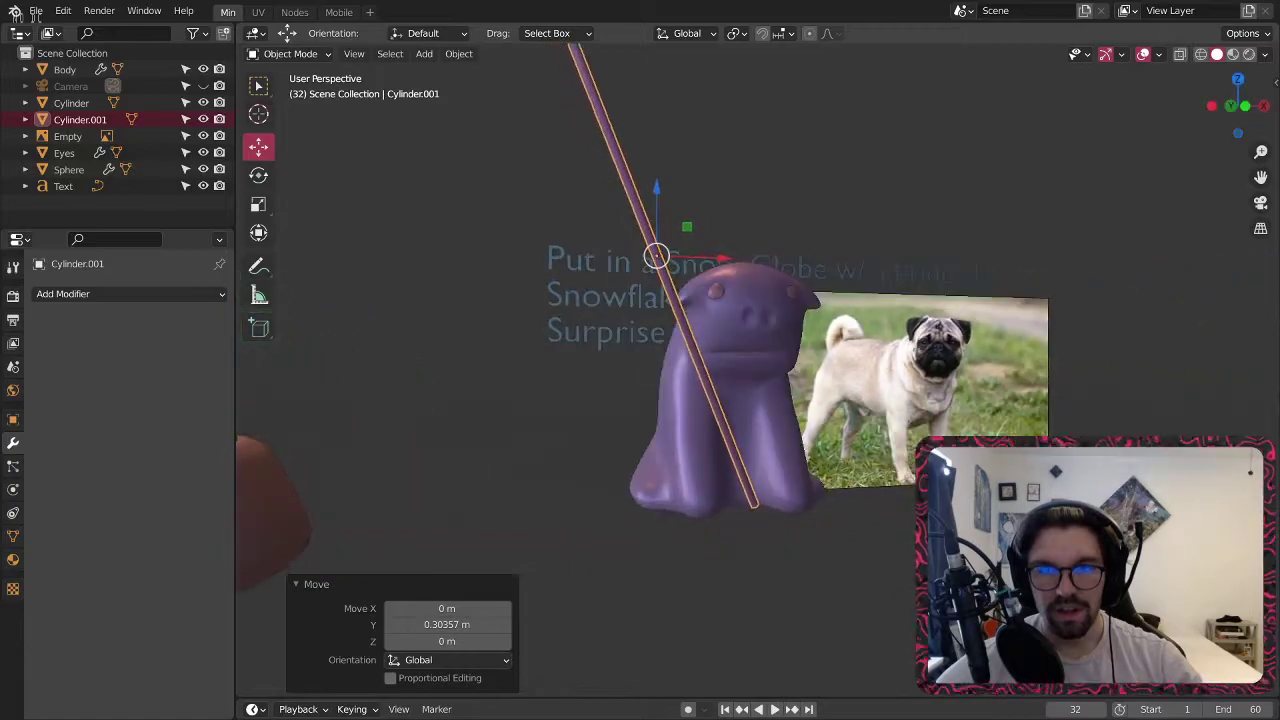
{"action": "left_click", "coordinate": [908, 531]}
Add a 2 m mesh cube to the scene.
{"action": "scroll", "coordinate": [820, 440], "scroll_direction": "down", "scroll_amount": 3}
{"action": "middle_click_drag", "start_coordinate": [765, 365], "coordinate": [750, 400]}
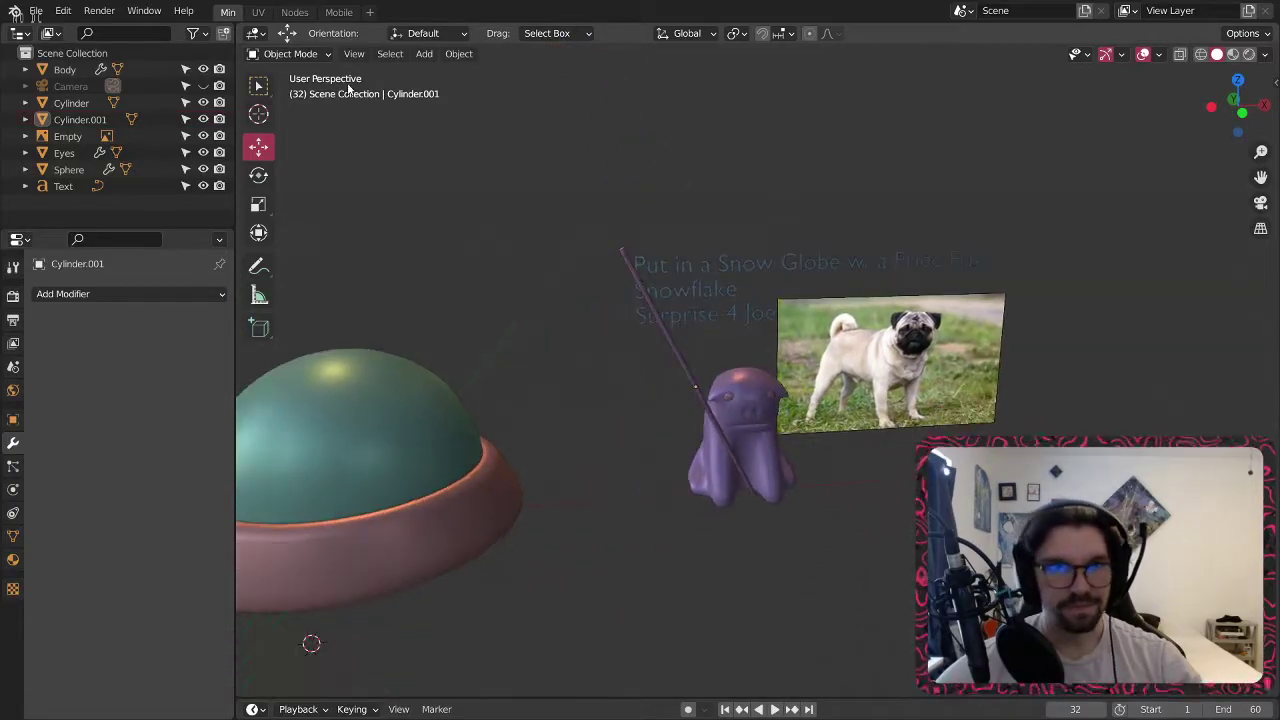
{"action": "left_click", "coordinate": [424, 53]}
{"action": "mouse_move", "coordinate": [450, 84]}
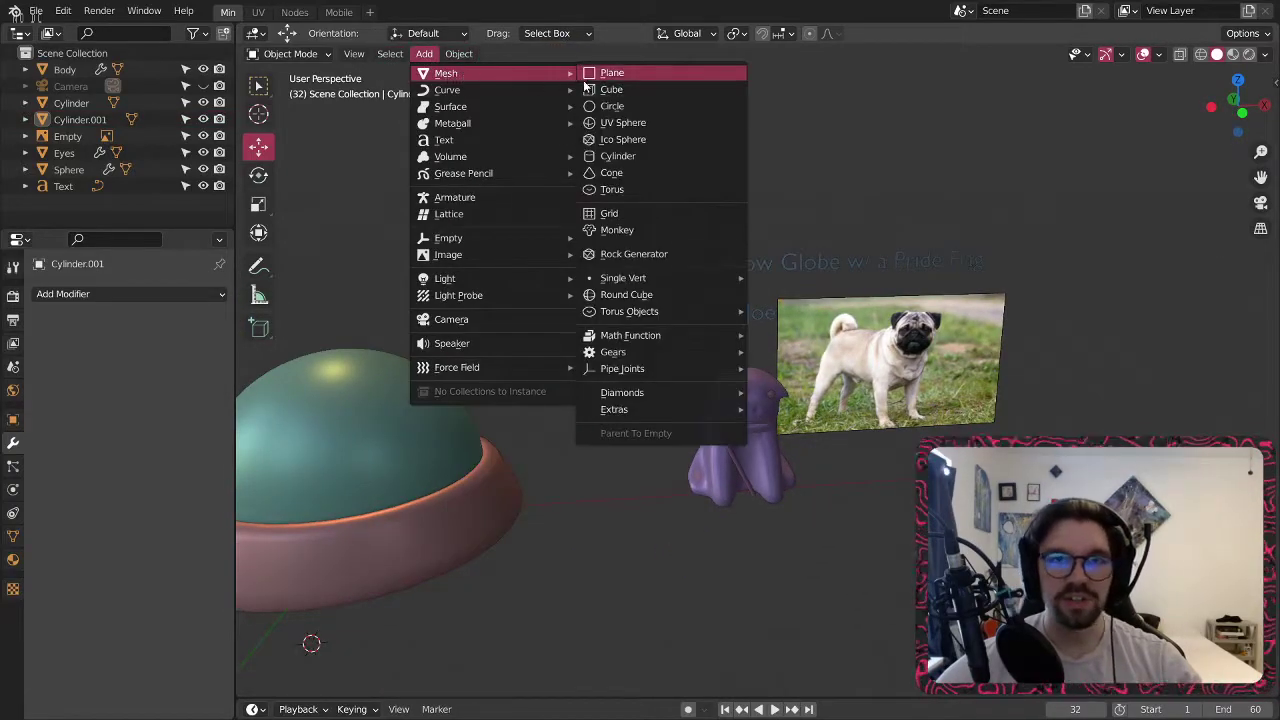
{"action": "left_click", "coordinate": [634, 89]}
{"action": "scroll", "coordinate": [710, 458], "scroll_direction": "down", "scroll_amount": 4}
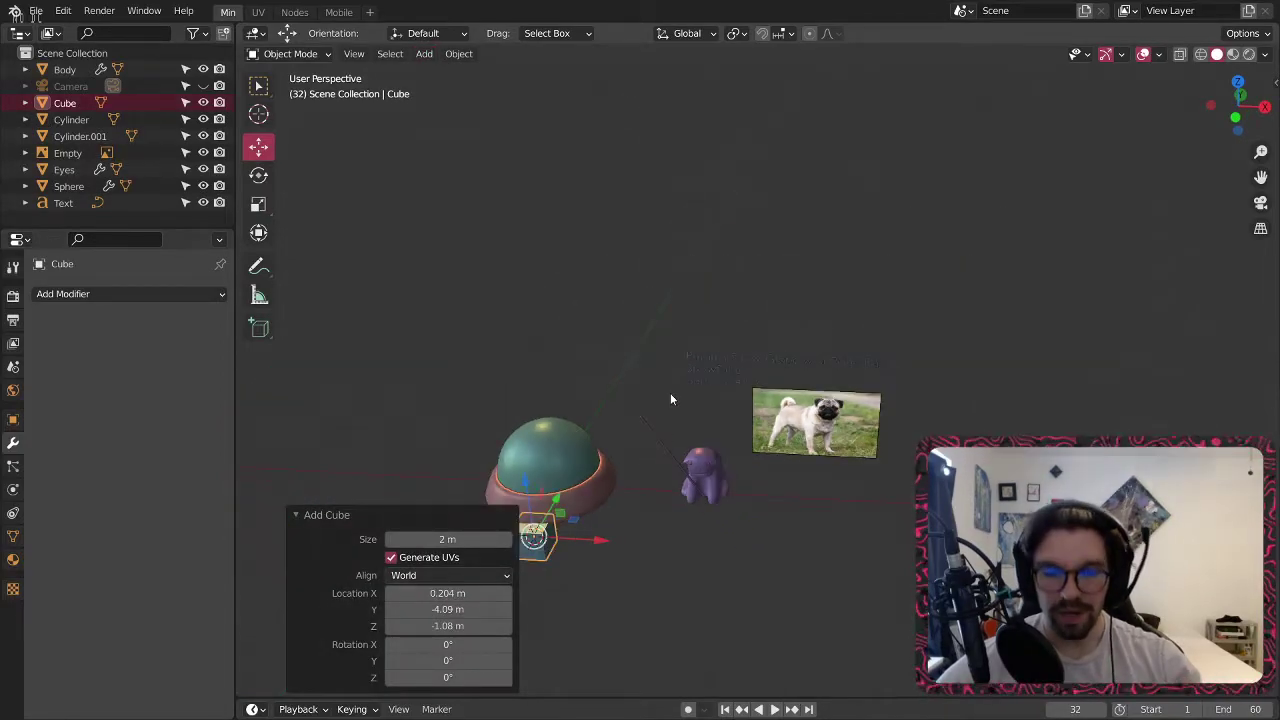
Delete the new cube and add a 2 m mesh plane rotated 90° about X in its place.
{"action": "key", "text": "Delete"}
{"action": "left_click", "coordinate": [424, 53]}
{"action": "mouse_move", "coordinate": [492, 72]}
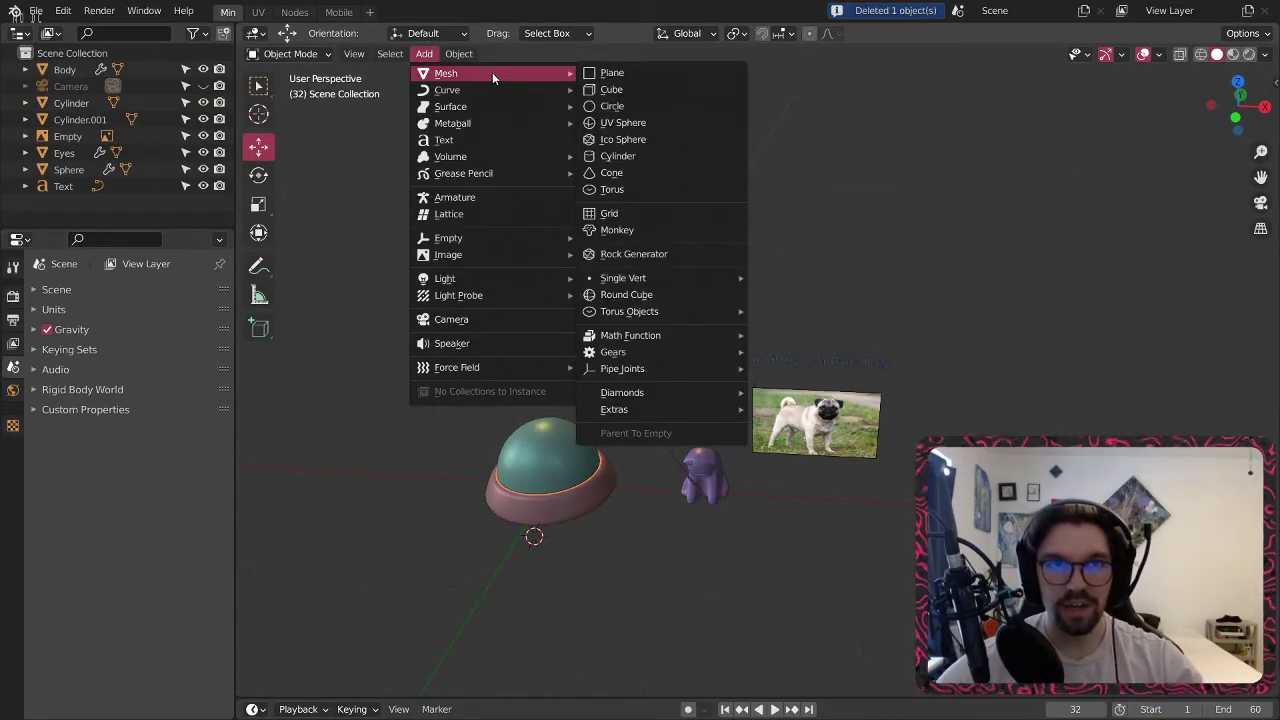
{"action": "left_click", "coordinate": [637, 75]}
{"action": "middle_click_drag", "start_coordinate": [640, 541], "coordinate": [650, 490]}
{"action": "left_click", "coordinate": [455, 646]}
{"action": "type", "text": "90"}
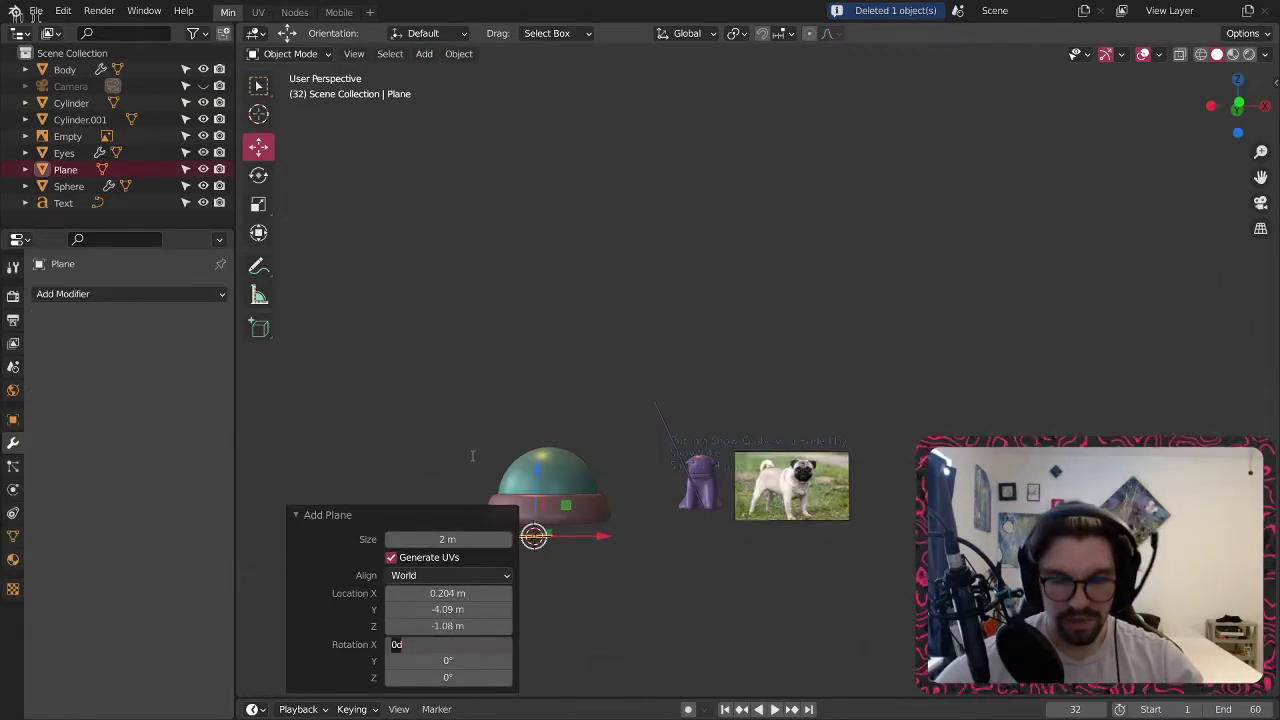
{"action": "key", "text": "Return"}
Move the plane 5.9889 m along X and 7.4265 m along Z toward the upper end of the flagpole.
{"action": "middle_click_drag", "start_coordinate": [704, 589], "coordinate": [587, 397]}
{"action": "scroll", "coordinate": [587, 395], "scroll_direction": "up", "scroll_amount": 3}
{"action": "left_click_drag", "start_coordinate": [583, 434], "coordinate": [790, 163]}
{"action": "middle_click_drag", "start_coordinate": [813, 194], "coordinate": [586, 306]}
{"action": "scroll", "coordinate": [586, 306], "scroll_direction": "up", "scroll_amount": 2}
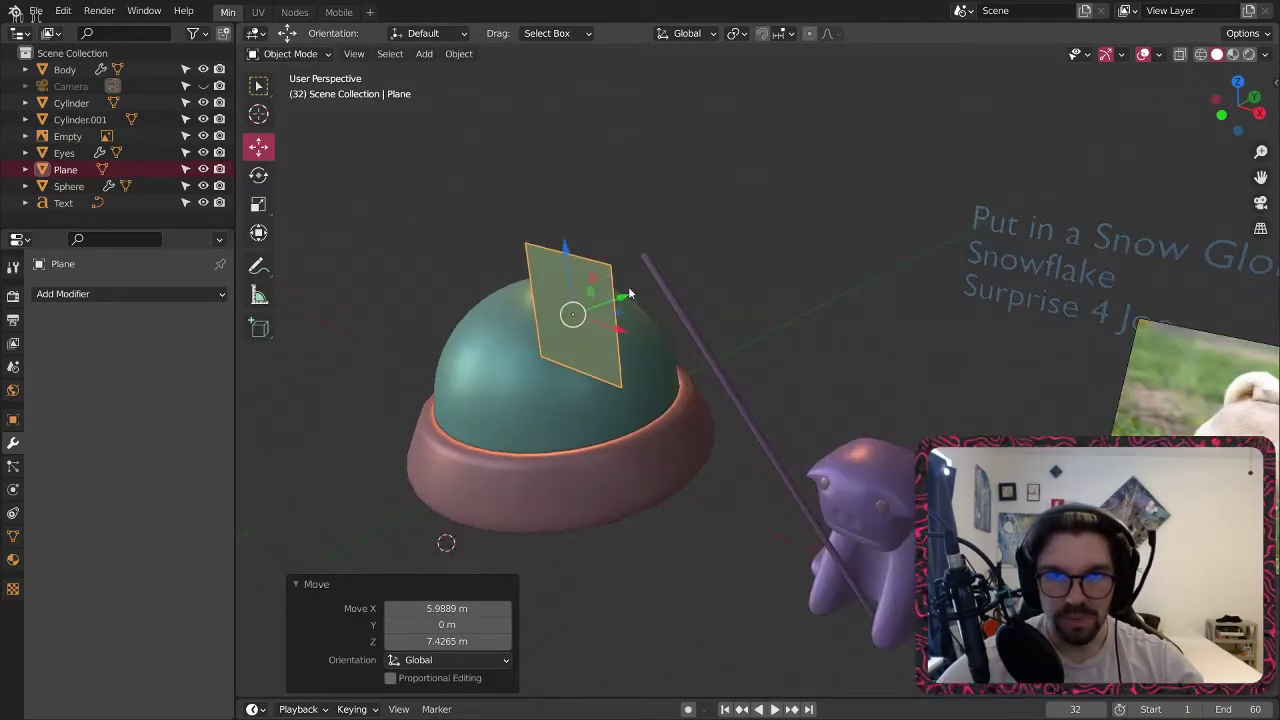
Shift the plane along Y and X toward the flagpole, finishing with a -0.67188 m move along Y.
{"action": "left_click_drag", "start_coordinate": [633, 290], "coordinate": [691, 277]}
{"action": "middle_click_drag", "start_coordinate": [691, 277], "coordinate": [690, 303]}
{"action": "key", "text": "g"}
{"action": "key", "text": "x"}
{"action": "left_click", "coordinate": [713, 294]}
{"action": "left_click", "coordinate": [688, 310]}
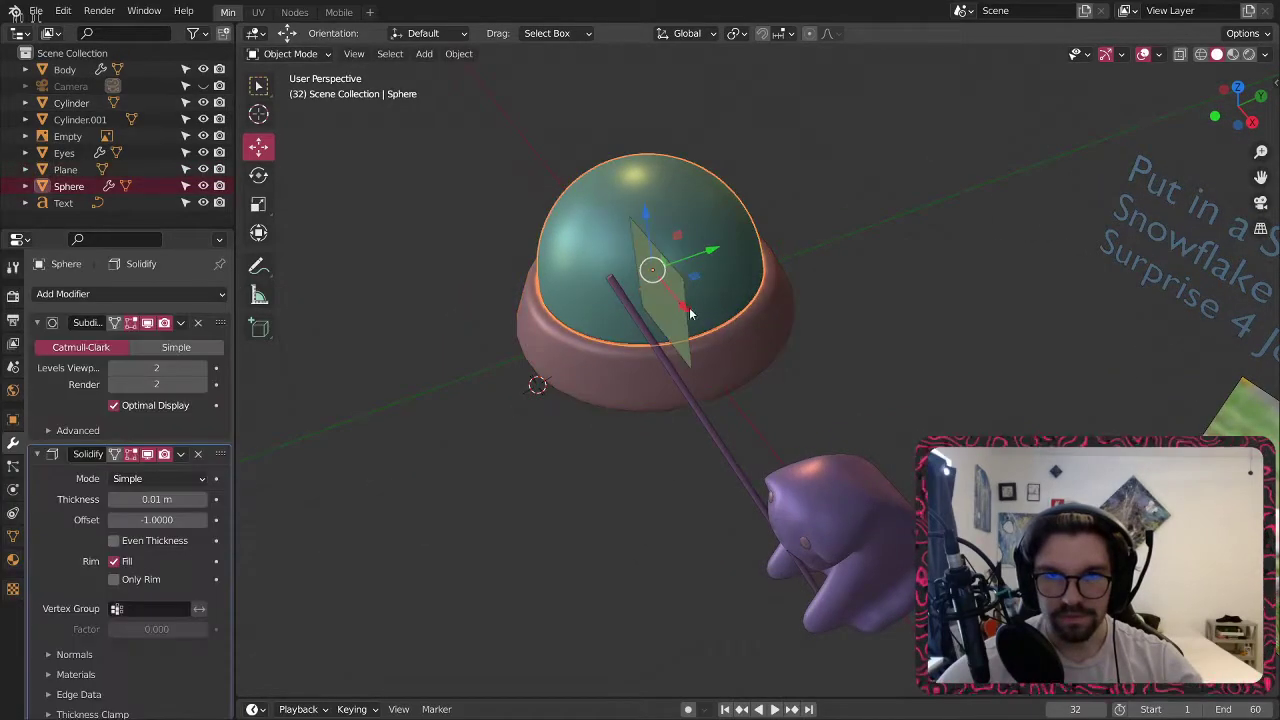
{"action": "left_click", "coordinate": [669, 344]}
{"action": "key", "text": "g"}
{"action": "key", "text": "y"}
{"action": "left_click", "coordinate": [669, 310]}
{"action": "middle_click_drag", "start_coordinate": [669, 310], "coordinate": [601, 330]}
Try rotating the plane, including -23.8° about Y, and shifting it along Y to follow the leaning pole.
{"action": "left_click", "coordinate": [262, 181]}
{"action": "scroll", "coordinate": [608, 288], "scroll_direction": "up", "scroll_amount": 3}
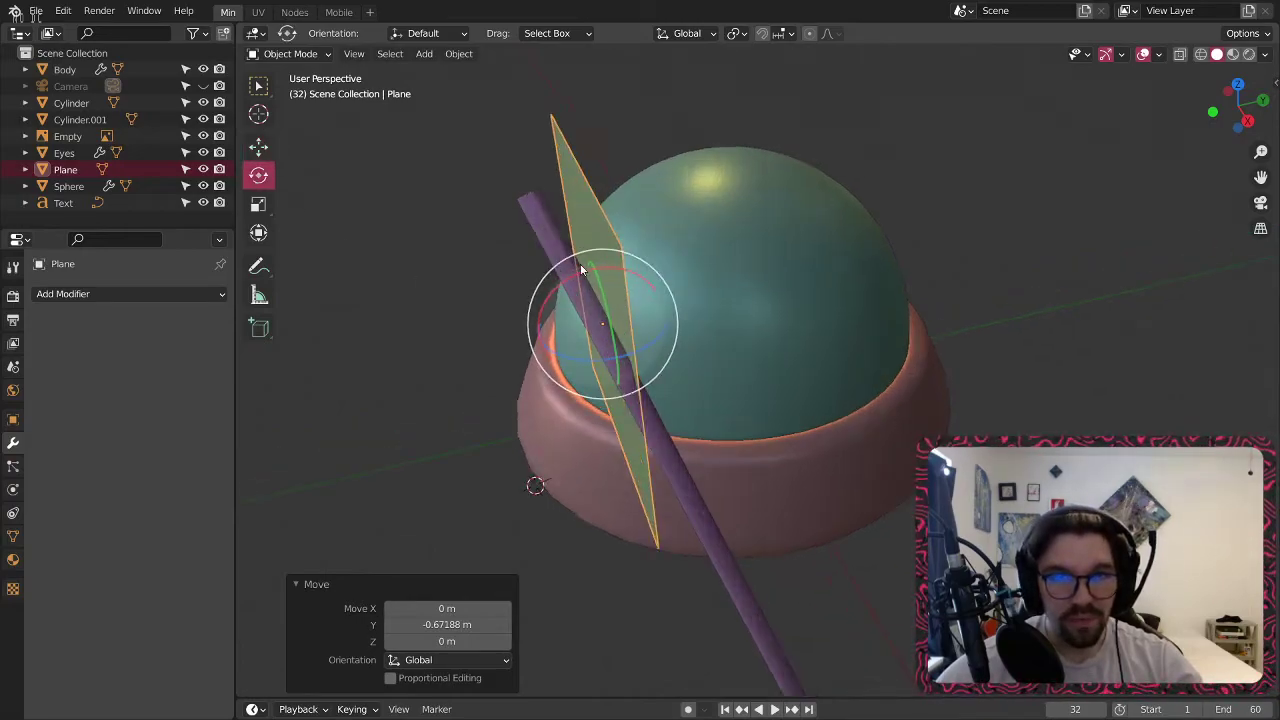
{"action": "left_click_drag", "start_coordinate": [575, 275], "coordinate": [556, 284]}
{"action": "middle_click_drag", "start_coordinate": [560, 284], "coordinate": [770, 229]}
{"action": "left_click_drag", "start_coordinate": [584, 266], "coordinate": [550, 262]}
{"action": "middle_click_drag", "start_coordinate": [550, 262], "coordinate": [360, 213]}
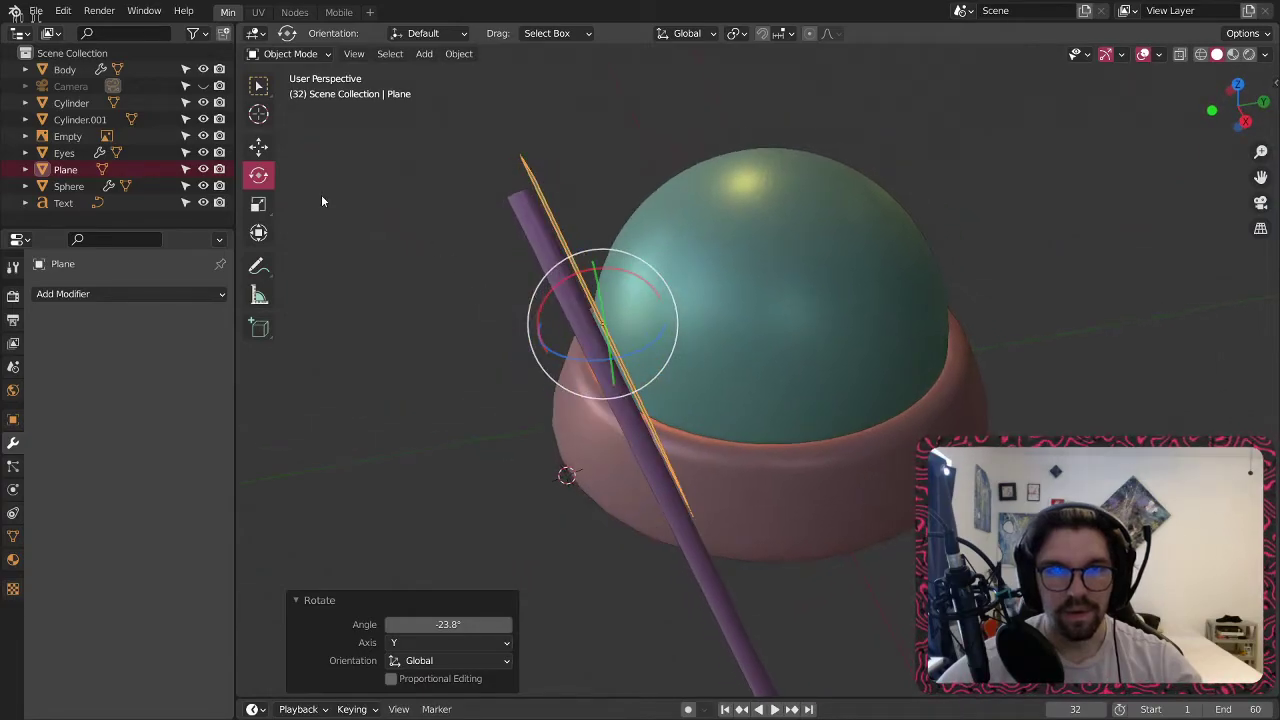
{"action": "left_click", "coordinate": [258, 146]}
{"action": "left_click_drag", "start_coordinate": [636, 334], "coordinate": [620, 342]}
{"action": "middle_click_drag", "start_coordinate": [612, 345], "coordinate": [707, 297]}
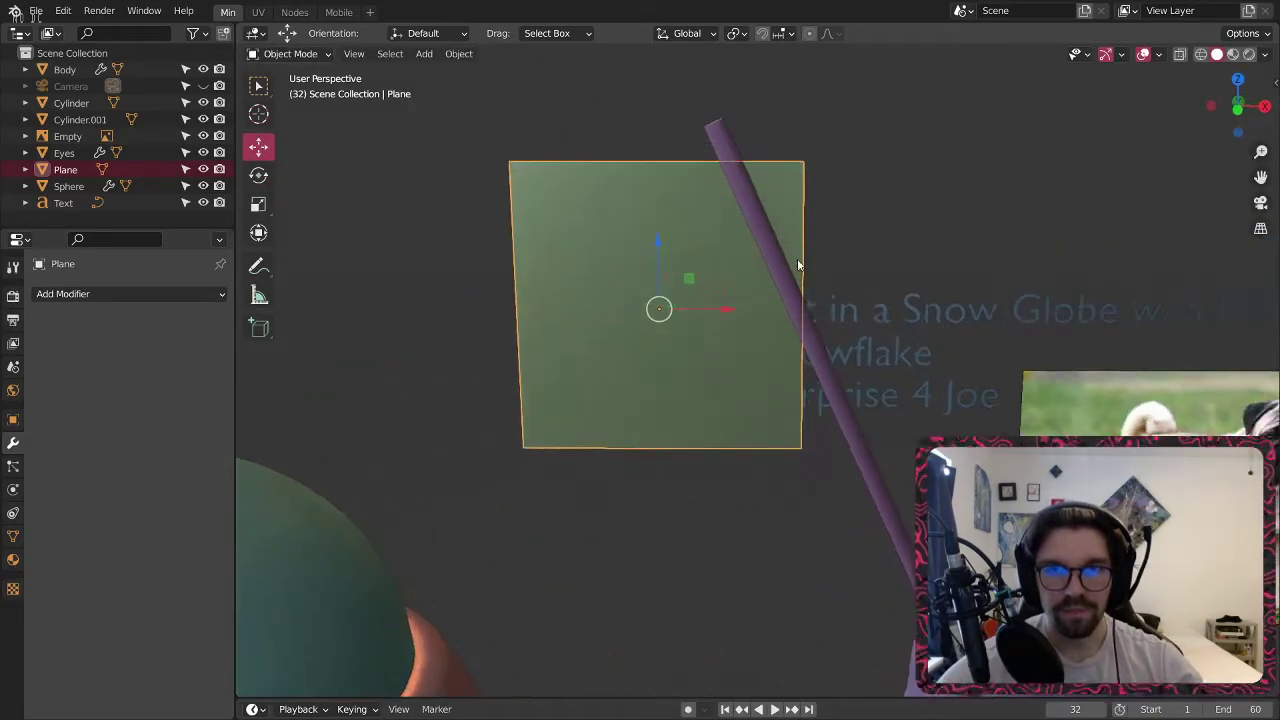
Stretch the plane along X by a factor of 2.105 to give it a flag's proportions.
{"action": "key", "text": "shift+space"}
{"action": "key", "text": "s"}
{"action": "left_click_drag", "start_coordinate": [722, 308], "coordinate": [801, 318]}
{"action": "left_click", "coordinate": [260, 149]}
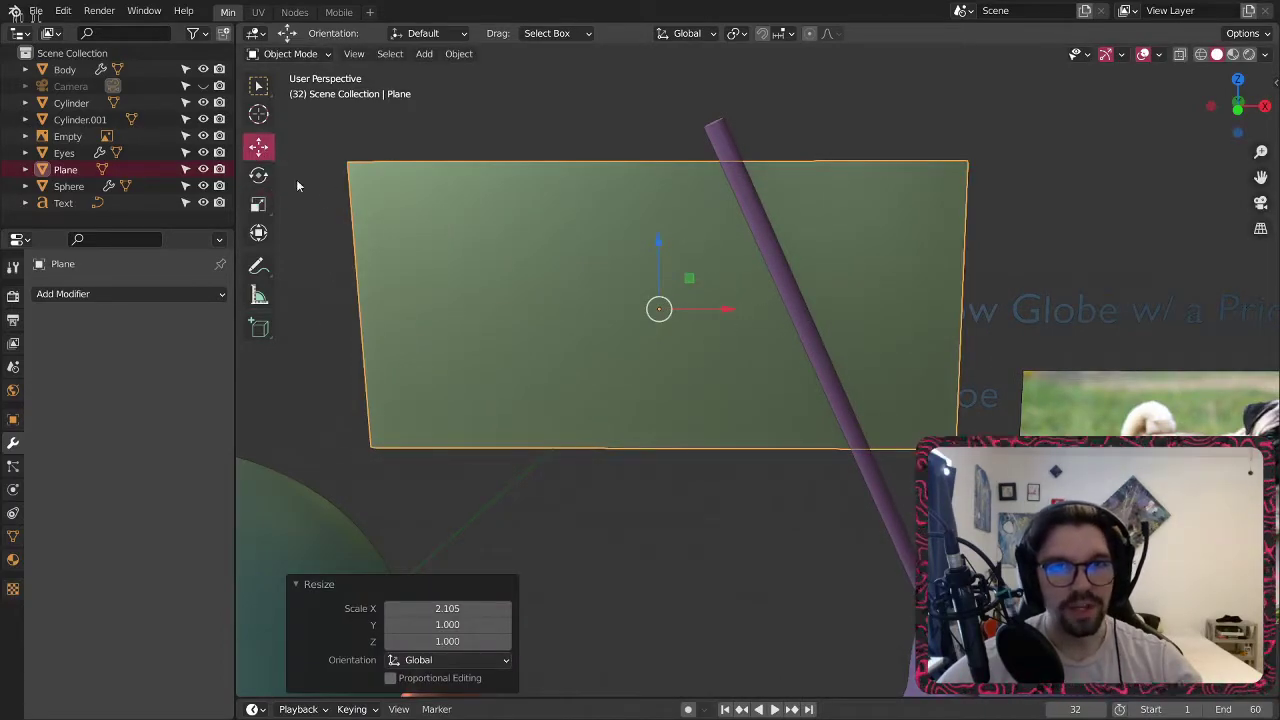
Rotate the flag plane about Y to match the pole's lean and tilt it 25.5° about X.
{"action": "left_click", "coordinate": [260, 175]}
{"action": "left_click_drag", "start_coordinate": [683, 251], "coordinate": [746, 187]}
{"action": "middle_click_drag", "start_coordinate": [746, 187], "coordinate": [624, 241]}
{"action": "left_click_drag", "start_coordinate": [622, 268], "coordinate": [609, 290]}
{"action": "left_click", "coordinate": [258, 146]}
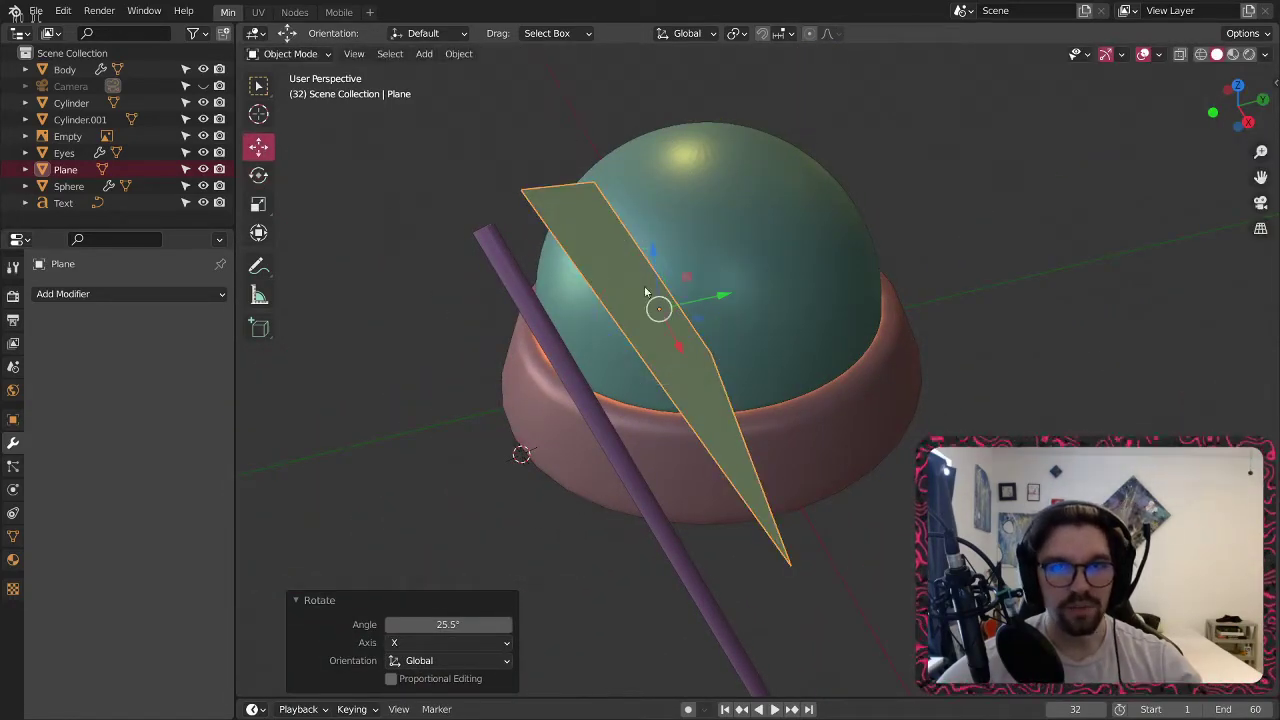
Move the flag plane along Y toward the pole and refine its tilt, including a -5.83° rotation about X.
{"action": "left_click_drag", "start_coordinate": [715, 298], "coordinate": [661, 310]}
{"action": "left_click", "coordinate": [243, 174]}
{"action": "left_click", "coordinate": [461, 271]}
{"action": "left_click", "coordinate": [258, 174]}
{"action": "left_click_drag", "start_coordinate": [565, 282], "coordinate": [572, 285]}
{"action": "middle_click_drag", "start_coordinate": [567, 302], "coordinate": [582, 274]}
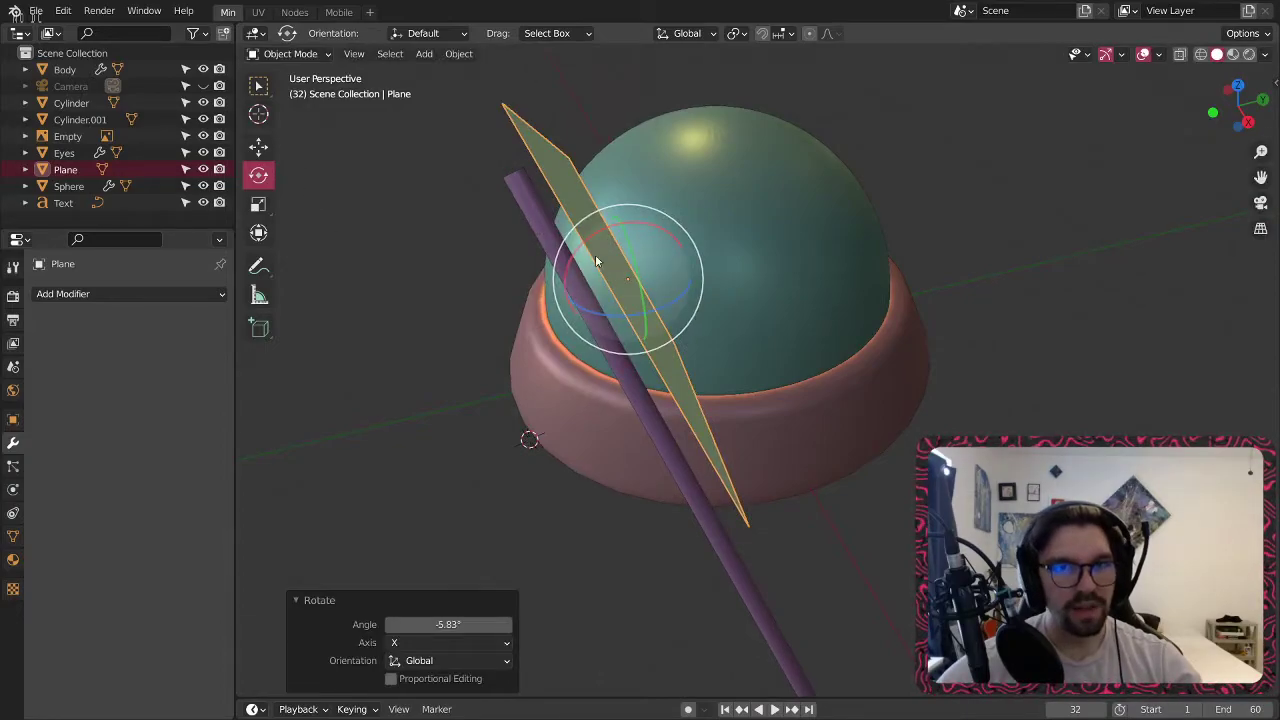
{"action": "left_click_drag", "start_coordinate": [580, 255], "coordinate": [607, 272]}
Position the flag's short edge at the pole's upper end, finishing with a 0.060323 m move along Y.
{"action": "left_click", "coordinate": [254, 146]}
{"action": "middle_click_drag", "start_coordinate": [597, 275], "coordinate": [716, 319]}
{"action": "left_click_drag", "start_coordinate": [711, 324], "coordinate": [630, 324]}
{"action": "middle_click_drag", "start_coordinate": [690, 262], "coordinate": [730, 214]}
{"action": "left_click_drag", "start_coordinate": [730, 214], "coordinate": [707, 226]}
{"action": "middle_click_drag", "start_coordinate": [659, 318], "coordinate": [783, 243]}
{"action": "left_click_drag", "start_coordinate": [693, 247], "coordinate": [651, 251]}
{"action": "middle_click_drag", "start_coordinate": [651, 251], "coordinate": [601, 251]}
{"action": "left_click_drag", "start_coordinate": [527, 206], "coordinate": [535, 252]}
{"action": "middle_click_drag", "start_coordinate": [535, 252], "coordinate": [590, 280]}
{"action": "left_click_drag", "start_coordinate": [612, 281], "coordinate": [620, 279]}
{"action": "middle_click_drag", "start_coordinate": [620, 279], "coordinate": [720, 190]}
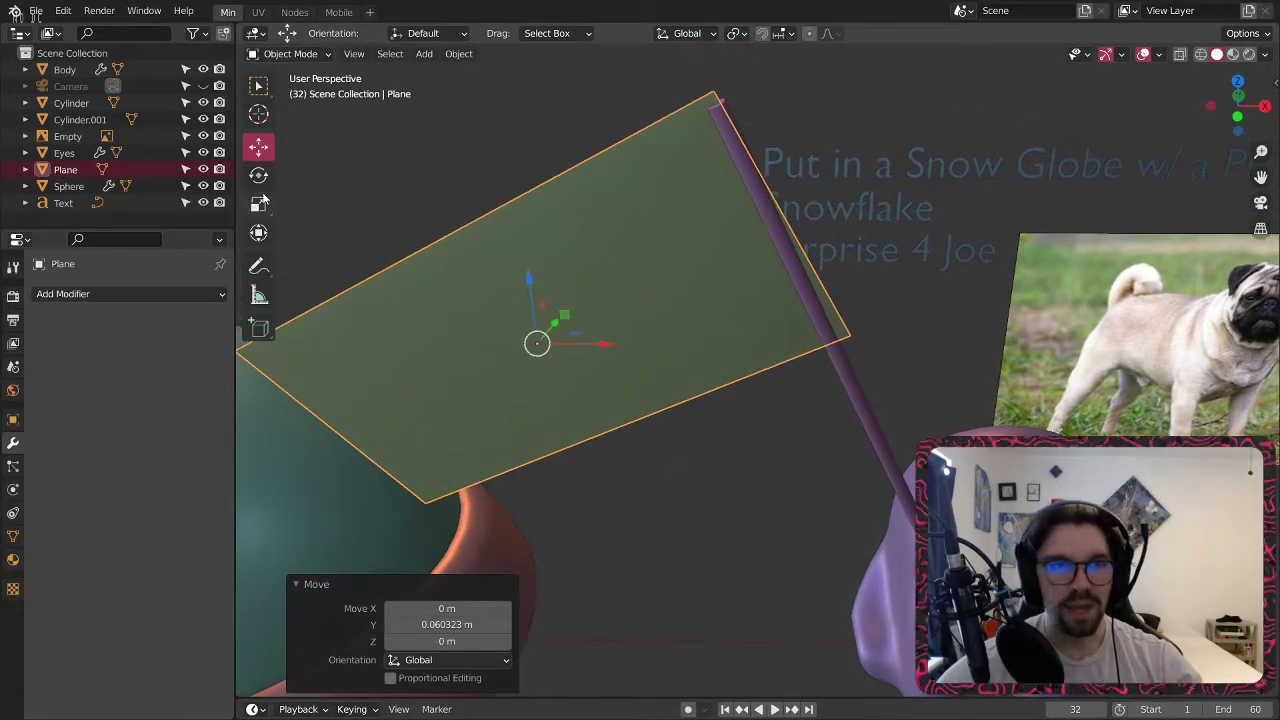
Rotate the flag plane slightly to follow the pole and shift it 0.02266 m along Y.
{"action": "left_click", "coordinate": [262, 176]}
{"action": "left_click_drag", "start_coordinate": [566, 298], "coordinate": [563, 291]}
{"action": "middle_click_drag", "start_coordinate": [563, 291], "coordinate": [361, 237]}
{"action": "left_click", "coordinate": [256, 147]}
{"action": "left_click_drag", "start_coordinate": [597, 323], "coordinate": [600, 321]}
{"action": "middle_click_drag", "start_coordinate": [571, 348], "coordinate": [812, 246]}
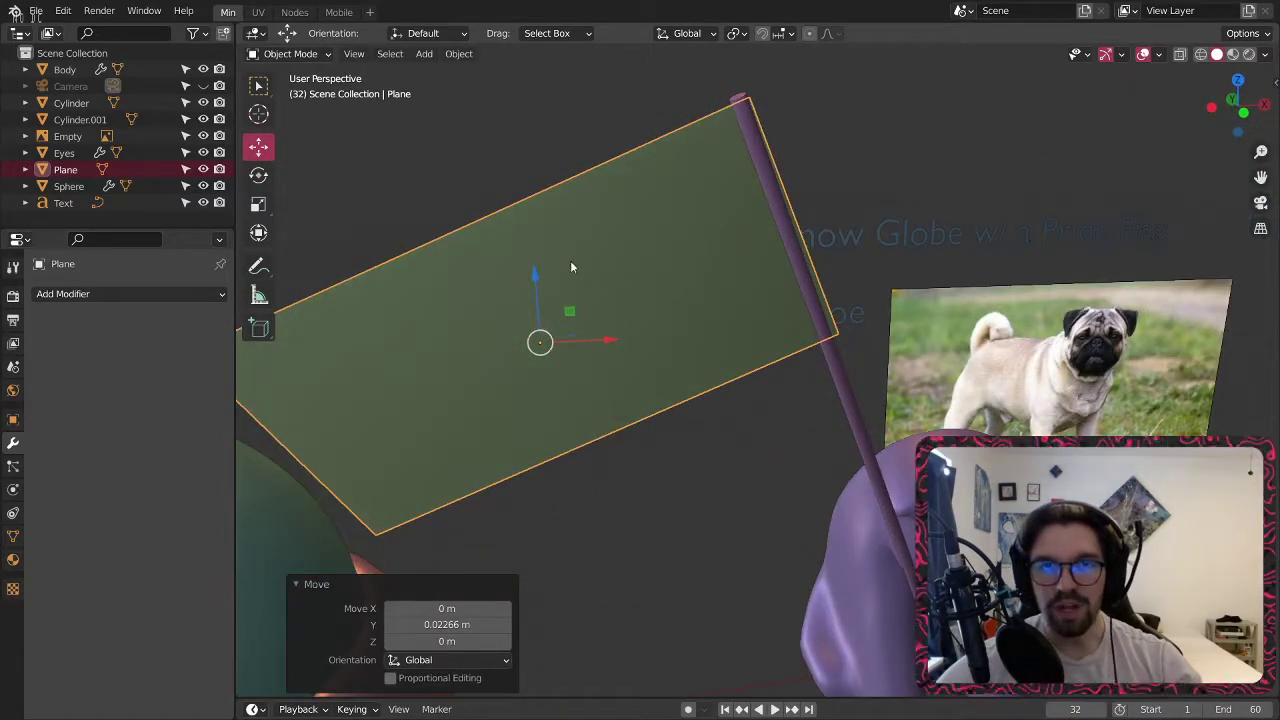
Nudge the flag along X and Z so its short edge lines up with the pole.
{"action": "left_click_drag", "start_coordinate": [601, 335], "coordinate": [591, 346]}
{"action": "left_click_drag", "start_coordinate": [525, 279], "coordinate": [526, 284]}
{"action": "left_click", "coordinate": [840, 138]}
{"action": "middle_click_drag", "start_coordinate": [840, 138], "coordinate": [706, 322]}
Enter Edit Mode on the flag plane and subdivide its mesh with 5 cuts.
{"action": "left_click", "coordinate": [576, 294]}
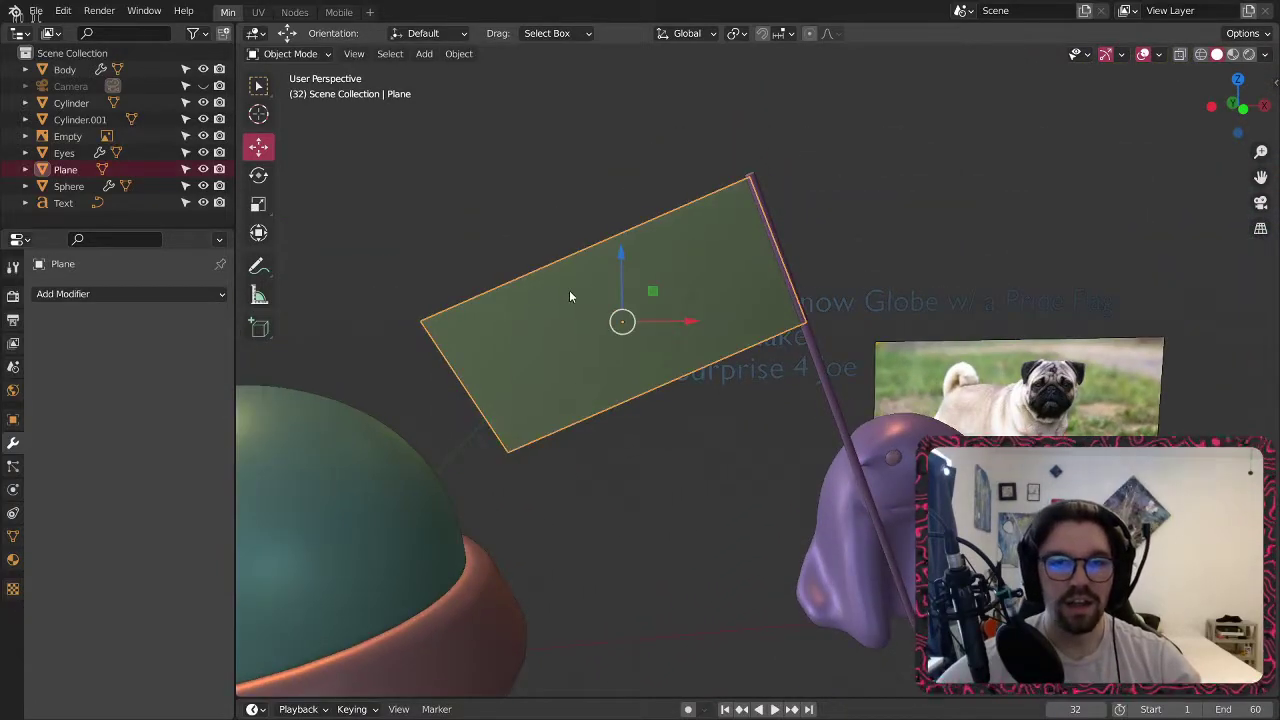
{"action": "left_click", "coordinate": [291, 54]}
{"action": "left_click", "coordinate": [291, 98]}
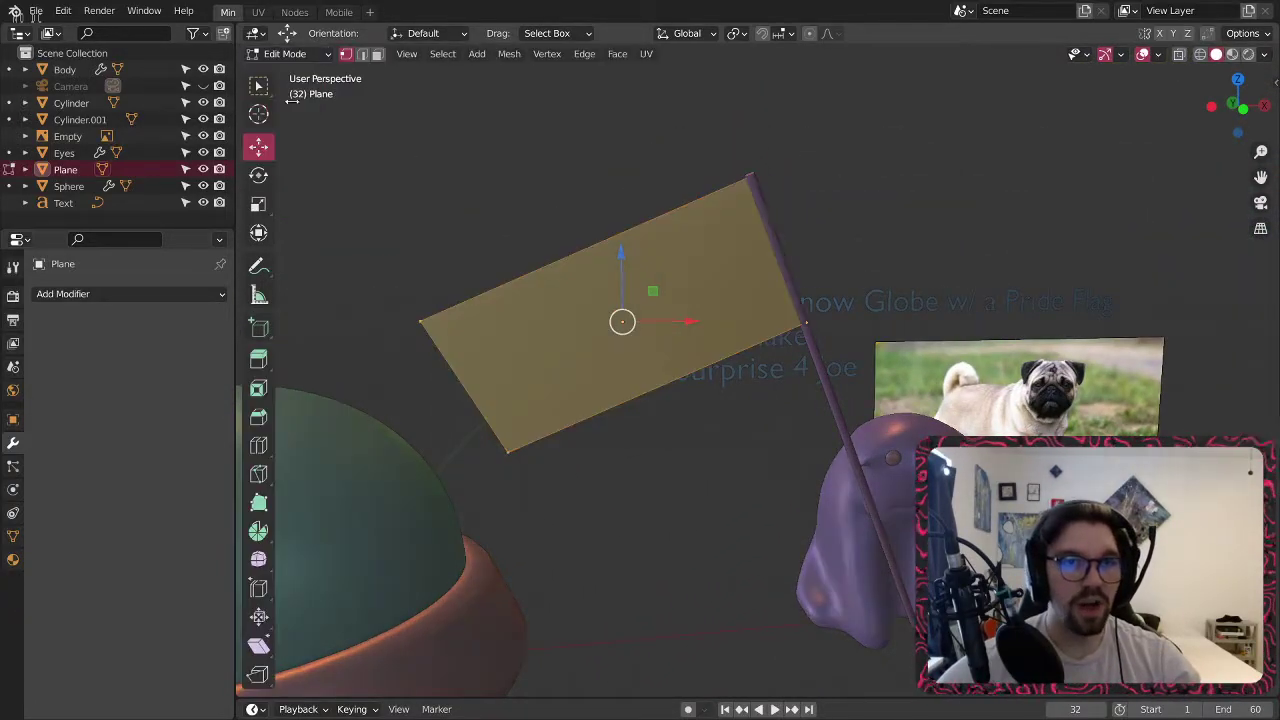
{"action": "right_click", "coordinate": [552, 229]}
{"action": "left_click", "coordinate": [552, 229]}
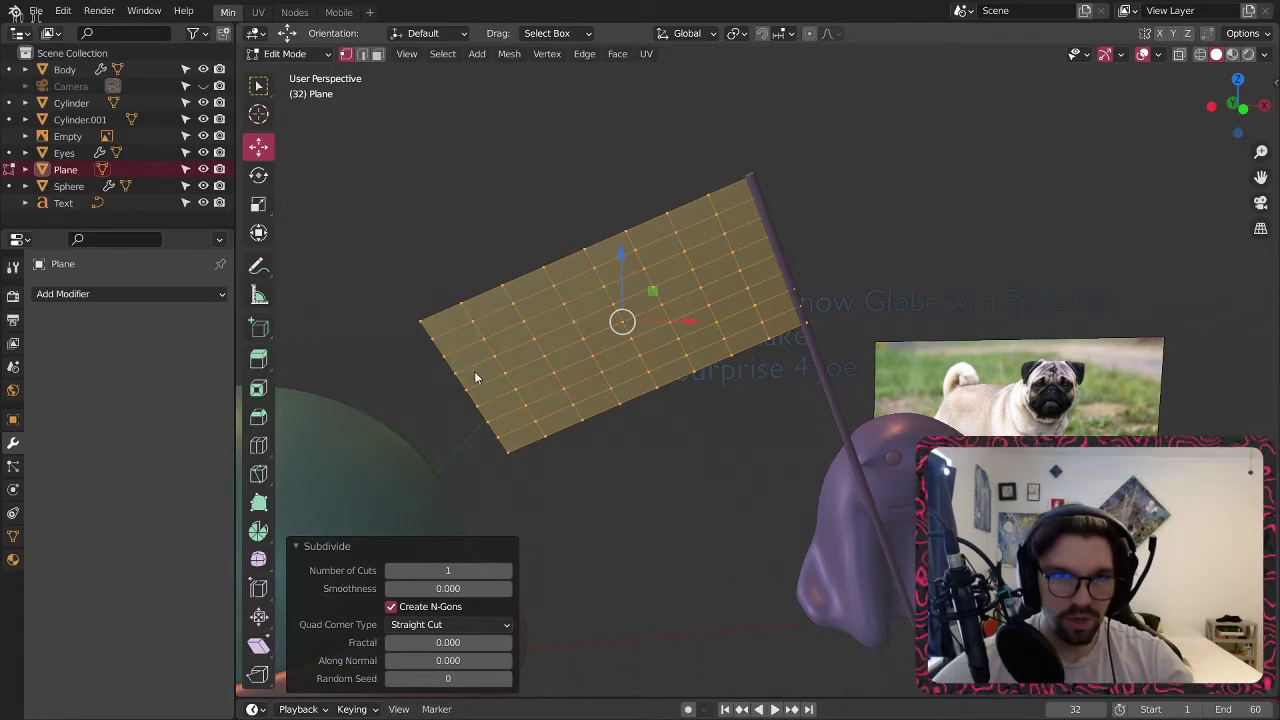
{"action": "key", "text": "ctrl+z"}
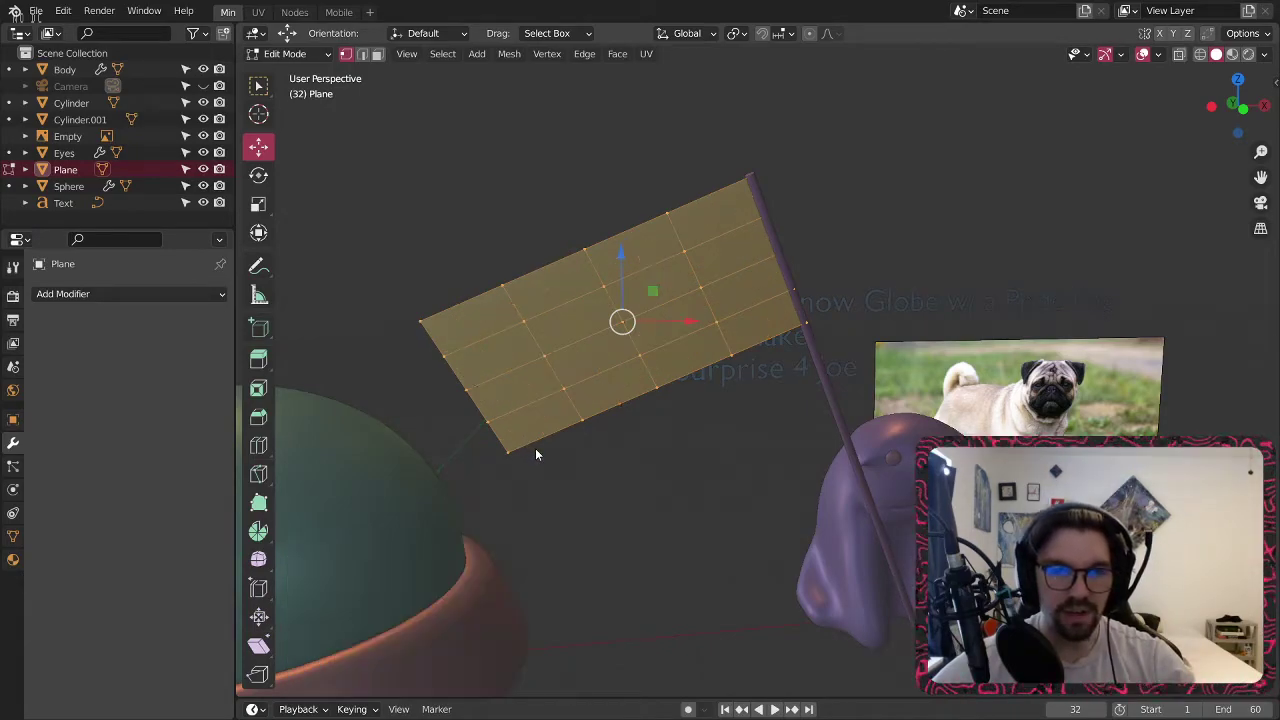
{"action": "right_click", "coordinate": [642, 349]}
{"action": "left_click", "coordinate": [642, 349]}
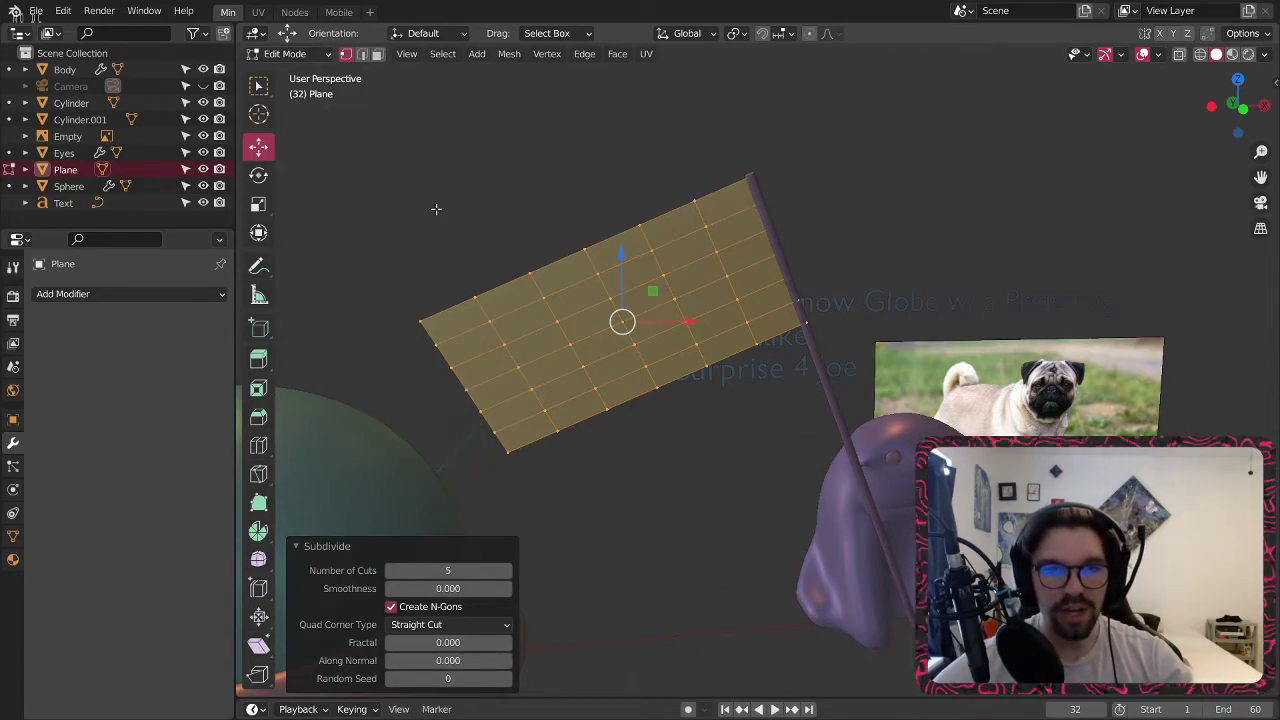
Switch the flag plane to Sculpt Mode and choose the Cloth brush.
{"action": "left_click", "coordinate": [295, 53]}
{"action": "left_click", "coordinate": [290, 110]}
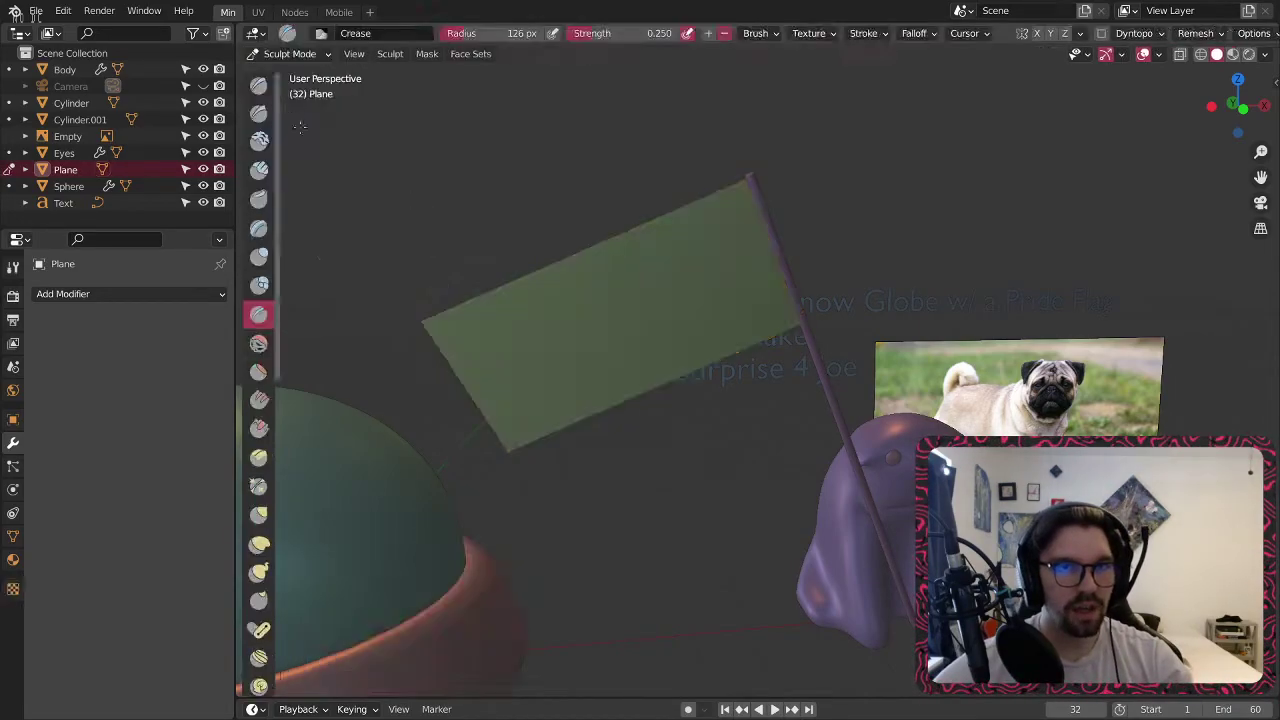
{"action": "middle_click_drag", "start_coordinate": [450, 300], "coordinate": [515, 385]}
{"action": "scroll", "coordinate": [255, 630], "scroll_direction": "down", "scroll_amount": 2}
{"action": "left_click", "coordinate": [259, 638]}
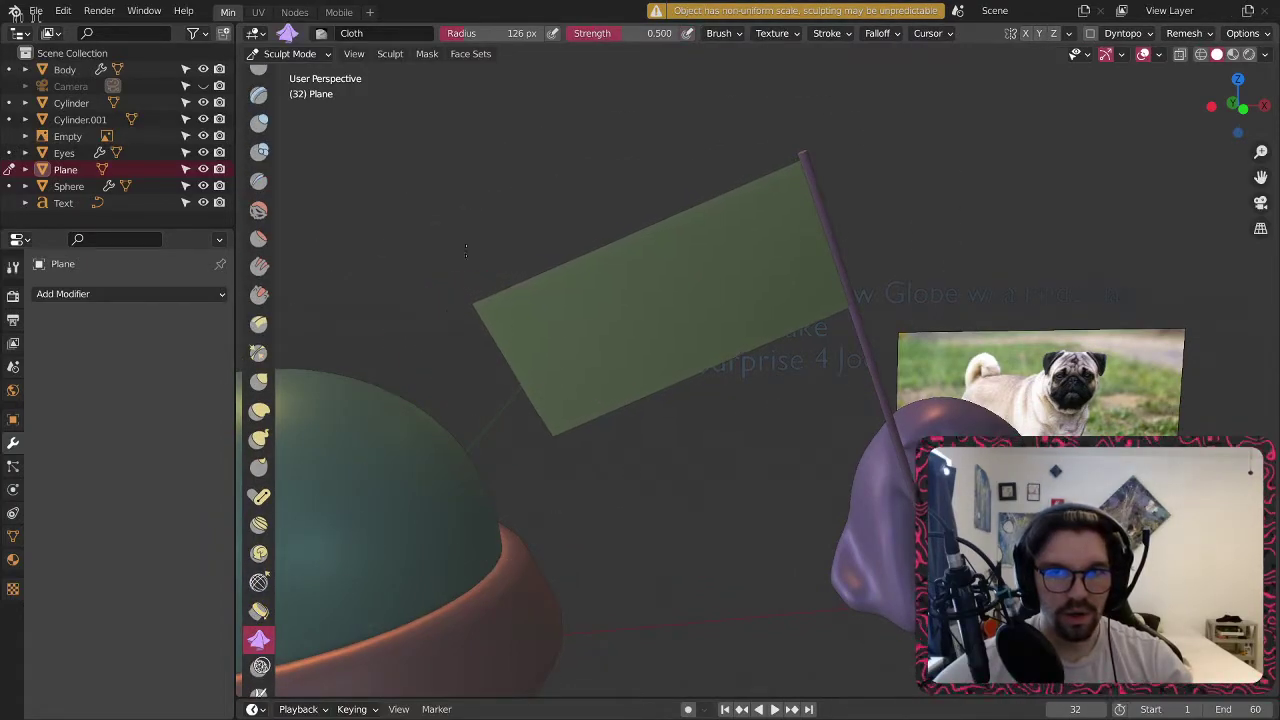
{"action": "scroll", "coordinate": [494, 386], "scroll_direction": "up", "scroll_amount": 5}
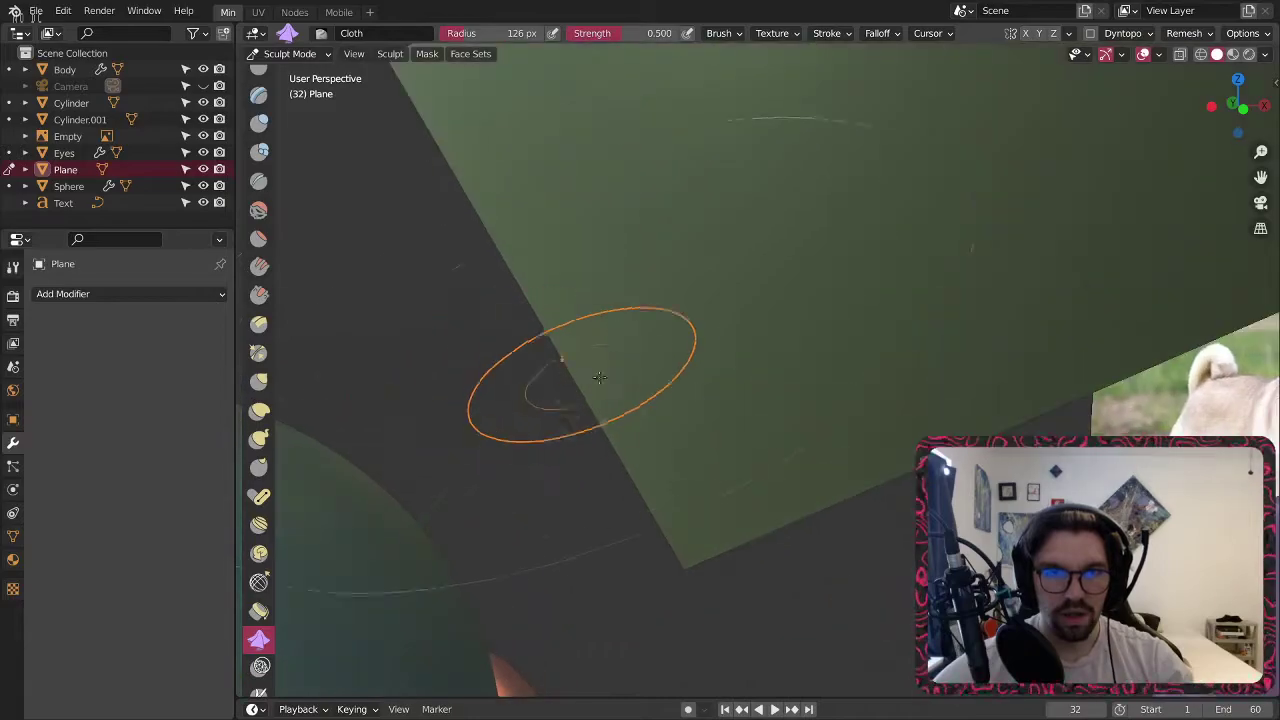
{"action": "scroll", "coordinate": [581, 370], "scroll_direction": "down", "scroll_amount": 6}
{"action": "scroll", "coordinate": [581, 370], "scroll_direction": "up", "scroll_amount": 5}
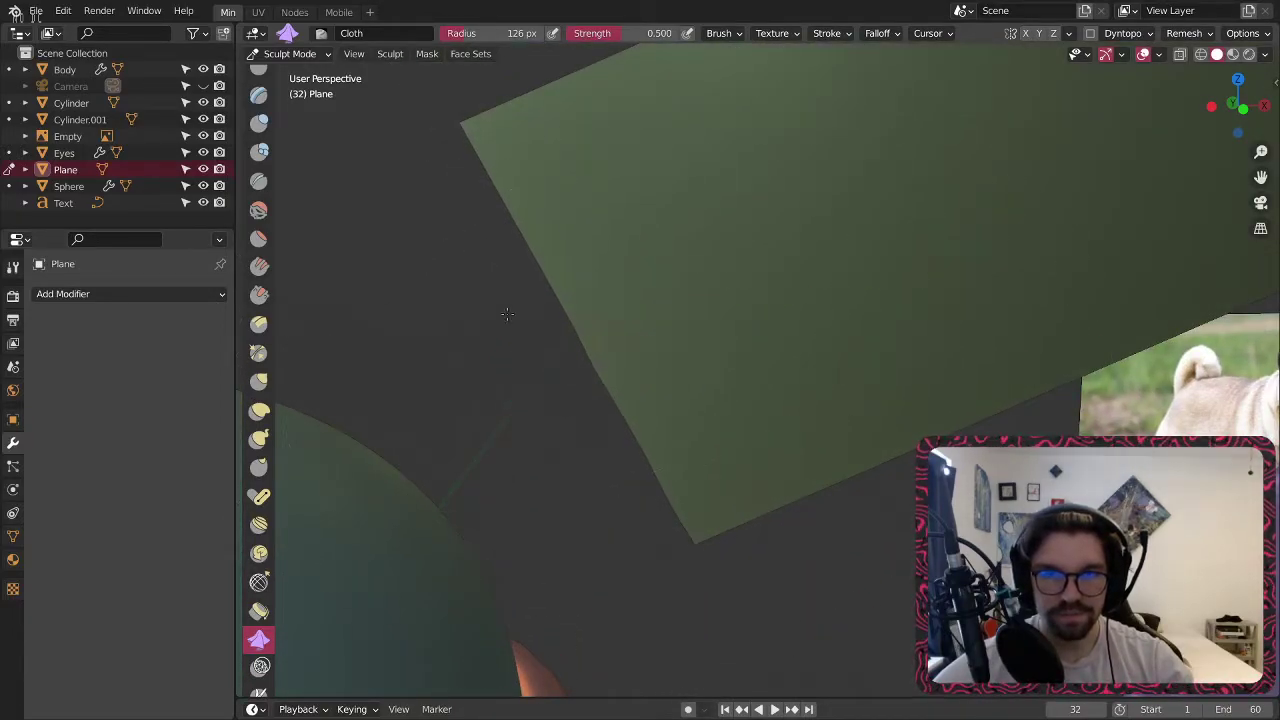
{"action": "scroll", "coordinate": [600, 245], "scroll_direction": "down", "scroll_amount": 6}
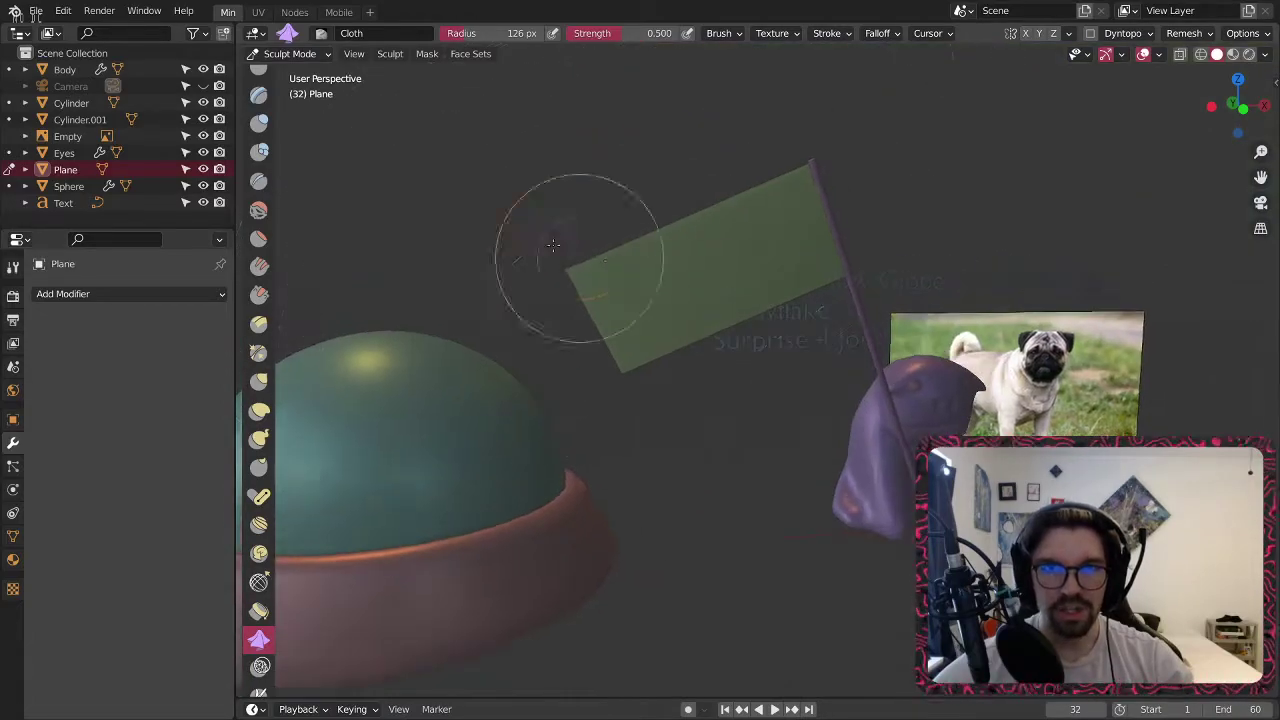
Apply the flag plane's scale in Object Mode and return to Sculpt Mode.
{"action": "key", "text": "Tab"}
{"action": "left_click", "coordinate": [300, 53]}
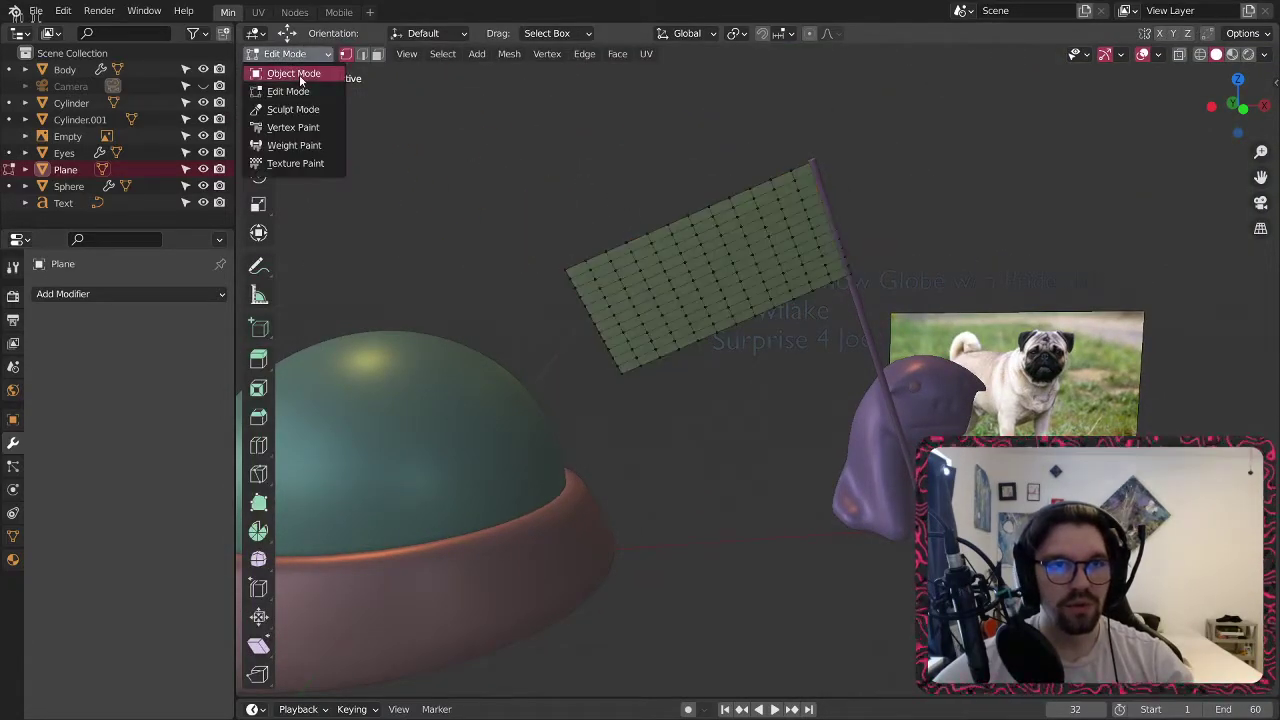
{"action": "left_click", "coordinate": [295, 72]}
{"action": "key", "text": "ctrl+a"}
{"action": "left_click", "coordinate": [497, 210]}
{"action": "left_click", "coordinate": [290, 53]}
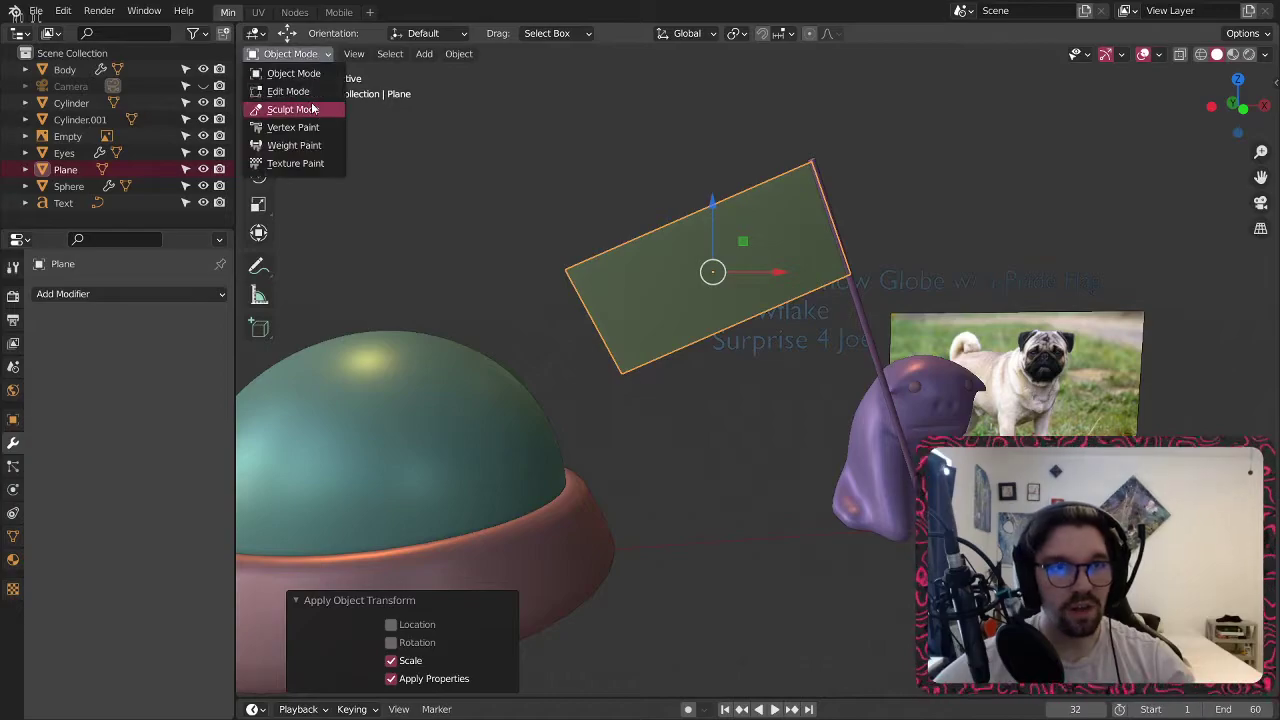
{"action": "left_click", "coordinate": [312, 106]}
Sculpt soft waves into the flag's free end with the Cloth brush at 126 px radius and 0.500 strength.
{"action": "scroll", "coordinate": [600, 286], "scroll_direction": "up", "scroll_amount": 5}
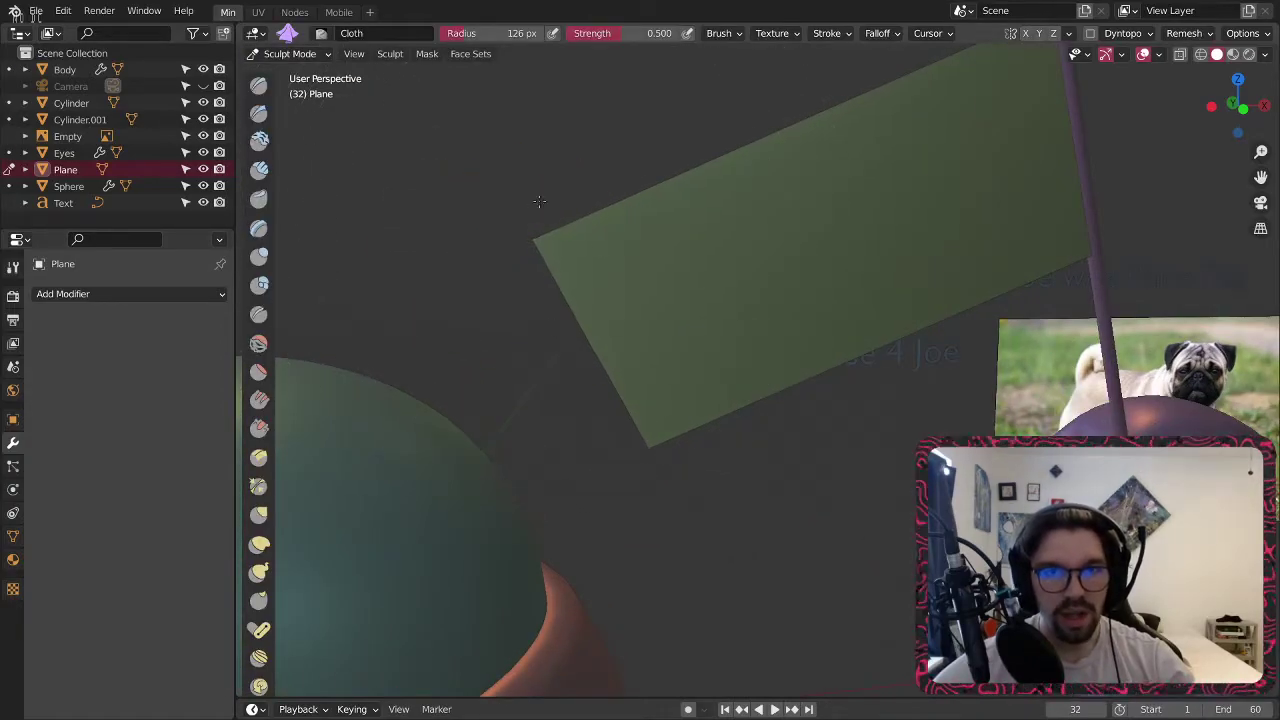
{"action": "left_click_drag", "start_coordinate": [692, 428], "coordinate": [699, 376]}
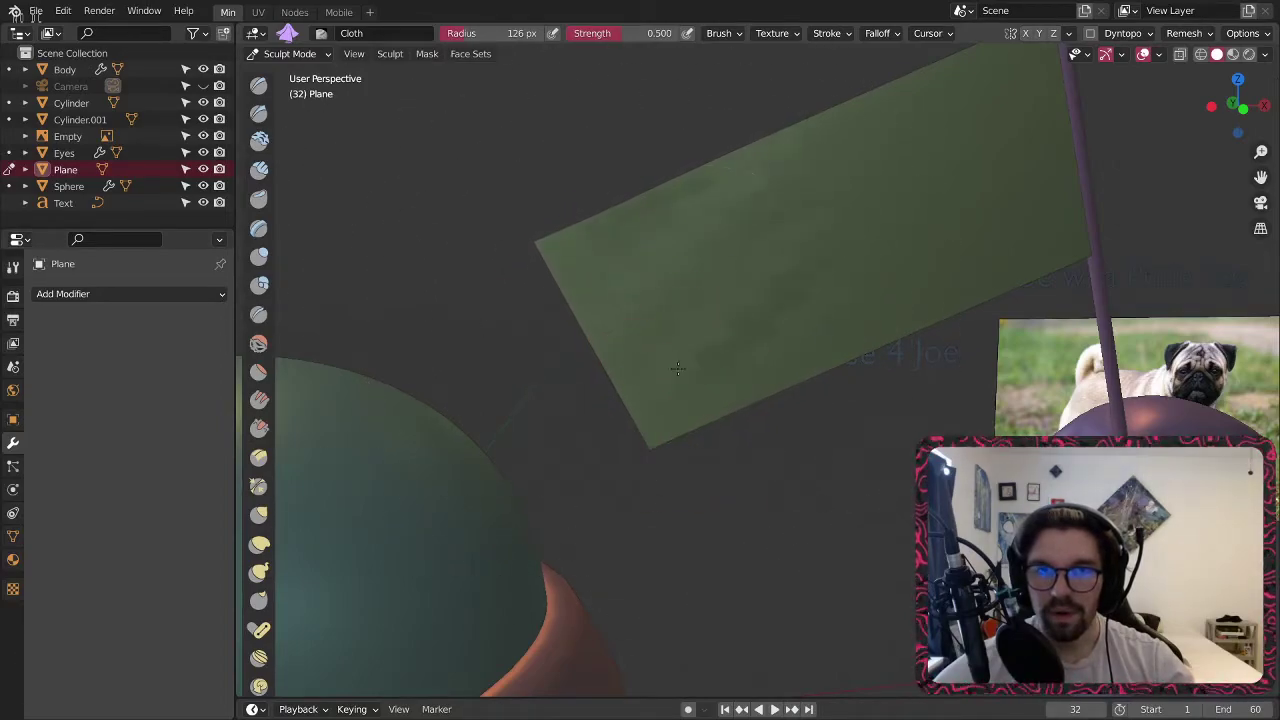
{"action": "mouse_move", "coordinate": [702, 325]}
{"action": "left_mouse_down"}
{"action": "mouse_move", "coordinate": [803, 226]}
{"action": "mouse_move", "coordinate": [732, 336]}
{"action": "mouse_move", "coordinate": [603, 287]}
{"action": "mouse_move", "coordinate": [565, 243]}
{"action": "mouse_move", "coordinate": [597, 326]}
{"action": "mouse_move", "coordinate": [620, 217]}
{"action": "mouse_move", "coordinate": [685, 250]}
{"action": "mouse_move", "coordinate": [668, 394]}
{"action": "mouse_move", "coordinate": [606, 326]}
{"action": "mouse_move", "coordinate": [631, 300]}
{"action": "left_mouse_up"}
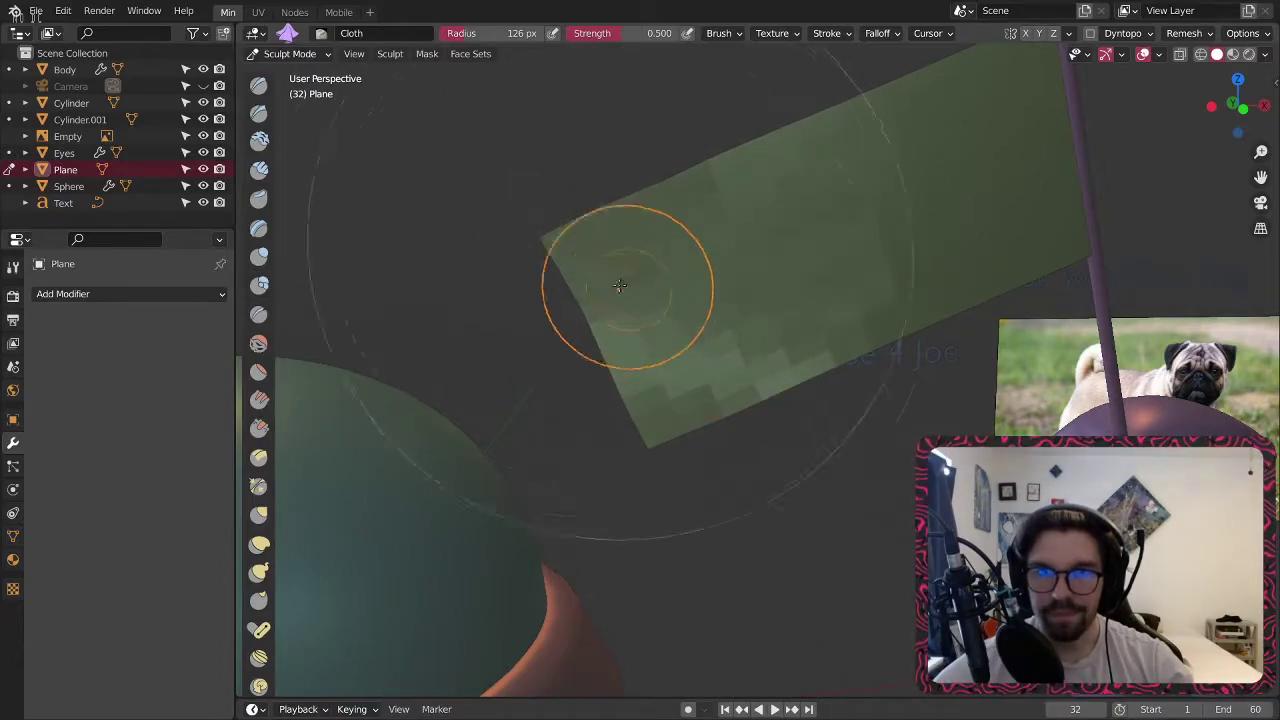
{"action": "middle_click_drag", "start_coordinate": [600, 331], "coordinate": [714, 326]}
{"action": "left_click_drag", "start_coordinate": [637, 284], "coordinate": [696, 255]}
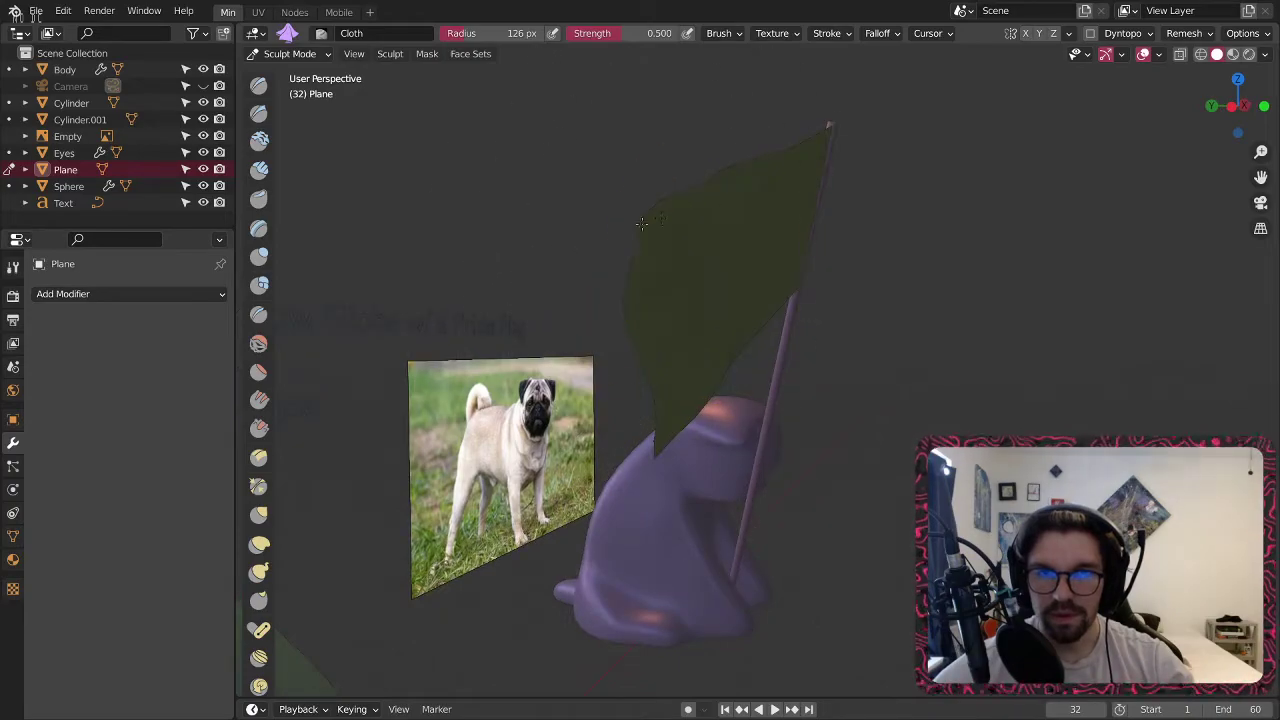
Return to Object Mode, shade the flag smooth and deselect it.
{"action": "left_click", "coordinate": [290, 53]}
{"action": "left_click", "coordinate": [295, 73]}
{"action": "middle_click_drag", "start_coordinate": [379, 151], "coordinate": [544, 264]}
{"action": "right_click", "coordinate": [601, 260]}
{"action": "left_click", "coordinate": [601, 260]}
{"action": "key", "text": "alt+a"}
{"action": "middle_click_drag", "start_coordinate": [642, 221], "coordinate": [472, 423]}
{"action": "middle_click_drag", "start_coordinate": [676, 303], "coordinate": [678, 259]}
{"action": "scroll", "coordinate": [678, 259], "scroll_direction": "up", "scroll_amount": 2}
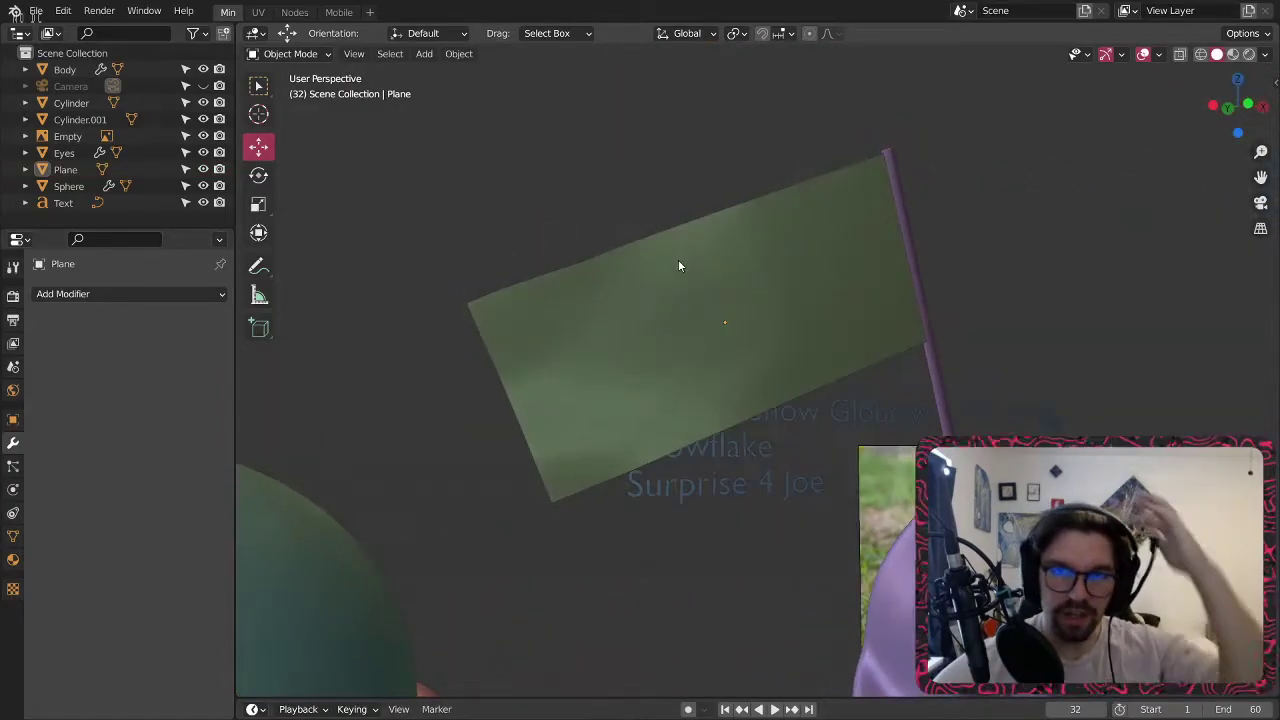
{"action": "scroll", "coordinate": [661, 269], "scroll_direction": "down", "scroll_amount": 2}
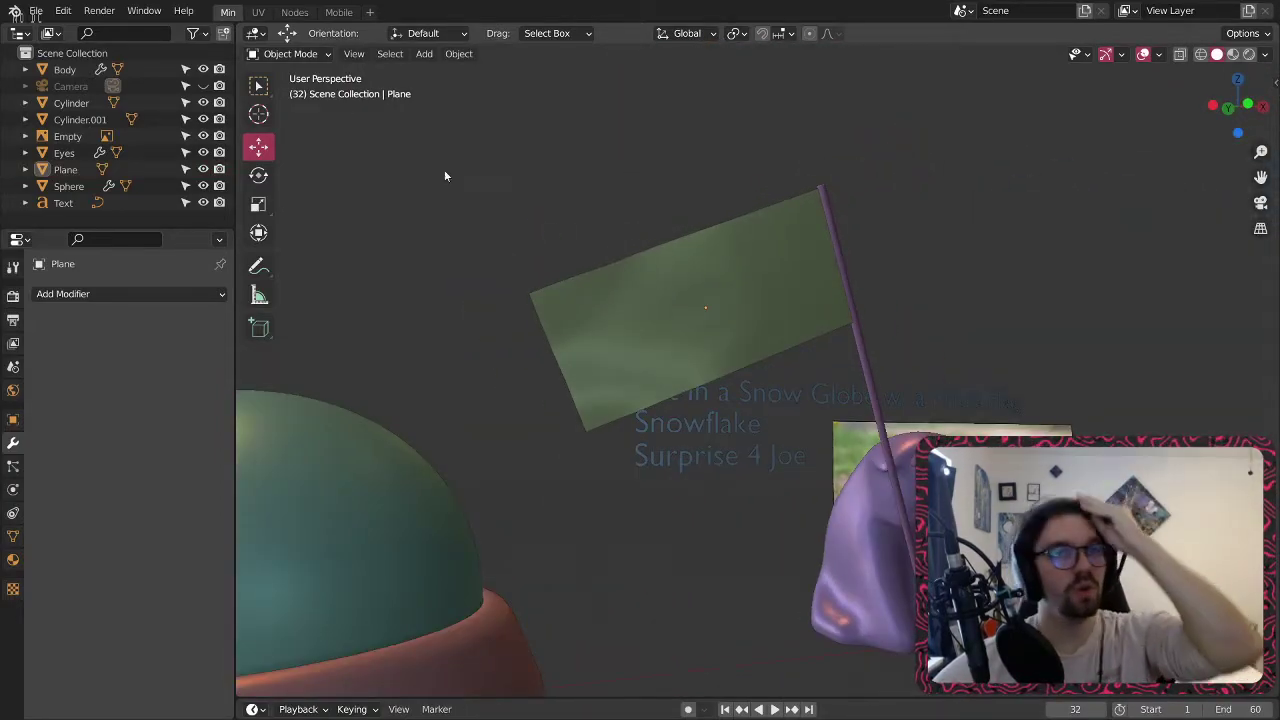
{"action": "mouse_move", "coordinate": [737, 368]}
{"action": "middle_mouse_down"}
{"action": "mouse_move", "coordinate": [726, 271]}
{"action": "mouse_move", "coordinate": [717, 366]}
{"action": "middle_mouse_up"}
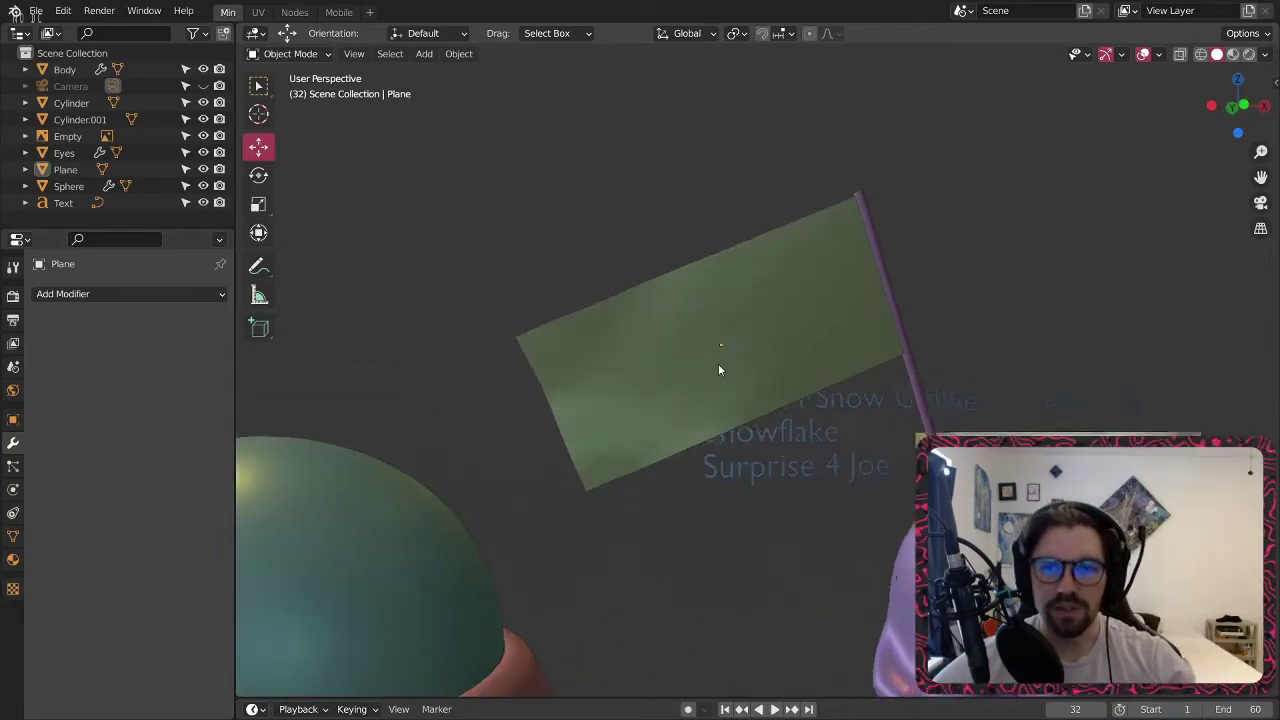
{"action": "scroll", "coordinate": [728, 340], "scroll_direction": "up", "scroll_amount": 2}
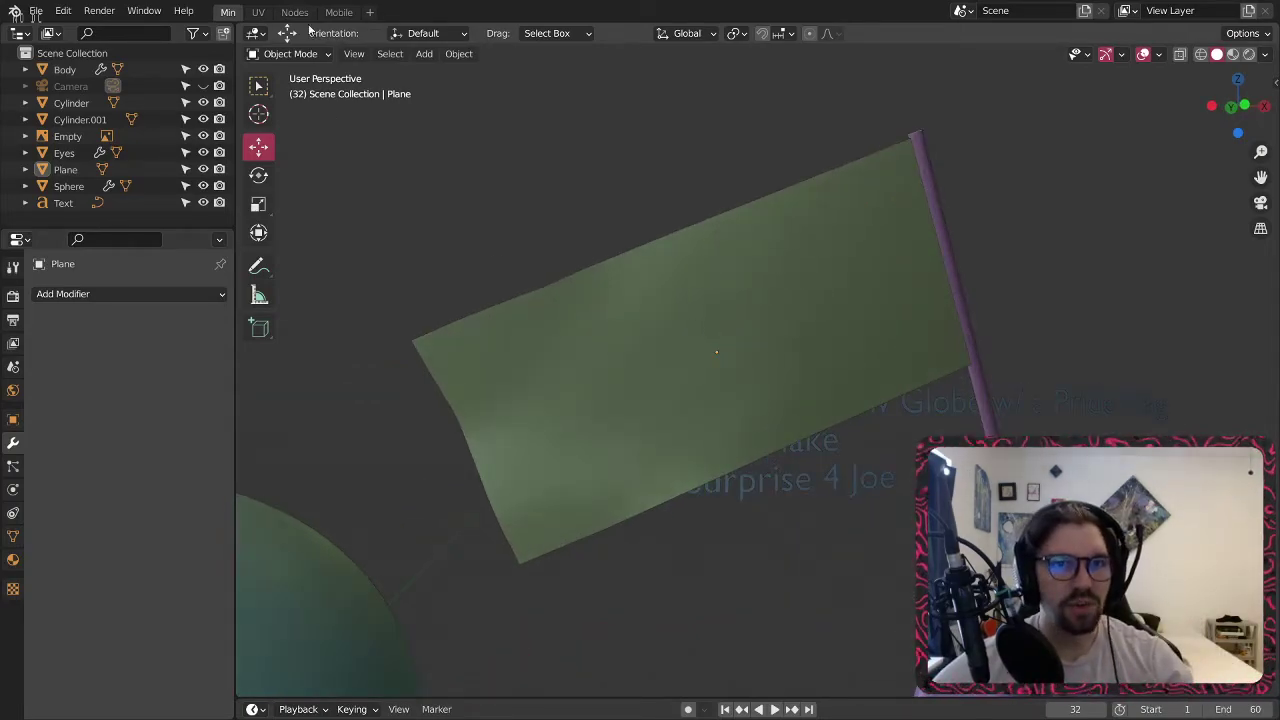
Switch to the Nodes workspace, select the flag plane and enter Edit Mode on its mesh.
{"action": "left_click", "coordinate": [300, 12]}
{"action": "middle_click_drag", "start_coordinate": [718, 317], "coordinate": [736, 248]}
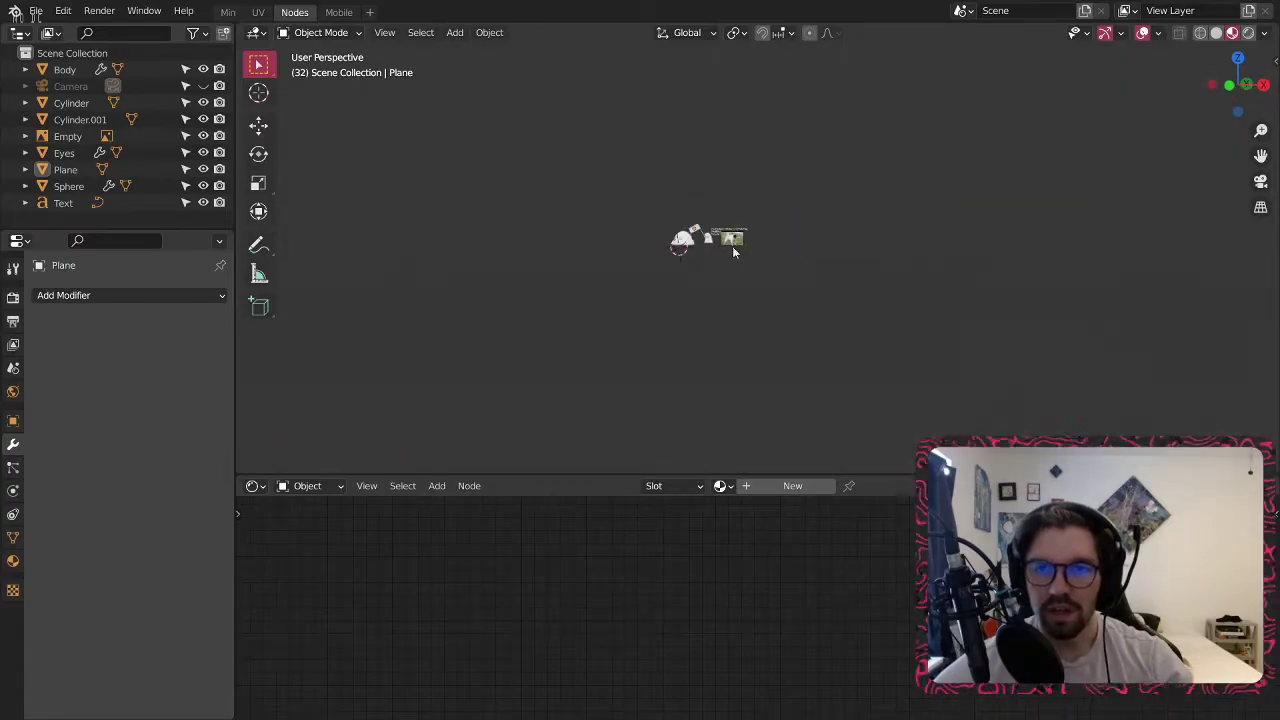
{"action": "scroll", "coordinate": [690, 227], "scroll_direction": "up", "scroll_amount": 14}
{"action": "left_click", "coordinate": [614, 203]}
{"action": "middle_click_drag", "start_coordinate": [614, 203], "coordinate": [641, 248]}
{"action": "scroll", "coordinate": [566, 223], "scroll_direction": "up", "scroll_amount": 3}
{"action": "left_click", "coordinate": [256, 32]}
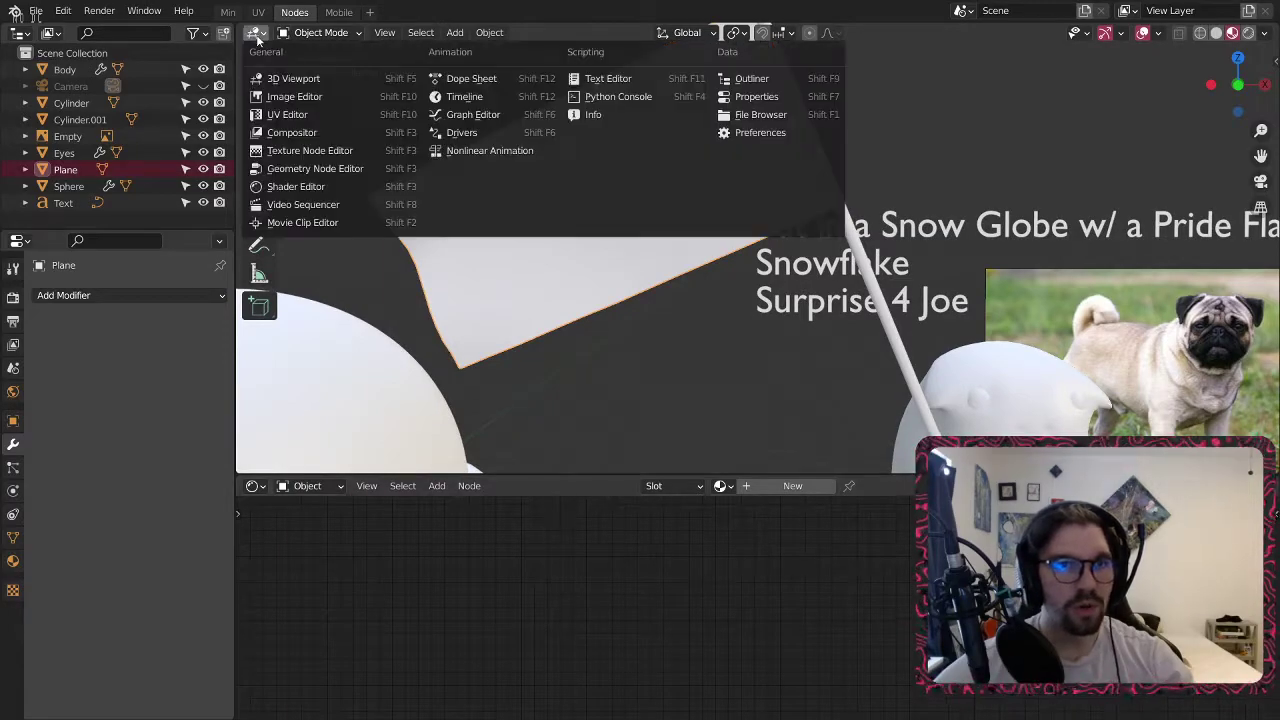
{"action": "left_click", "coordinate": [321, 32]}
{"action": "left_click", "coordinate": [310, 69]}
{"action": "middle_click_drag", "start_coordinate": [615, 214], "coordinate": [628, 220], "text": "shift"}
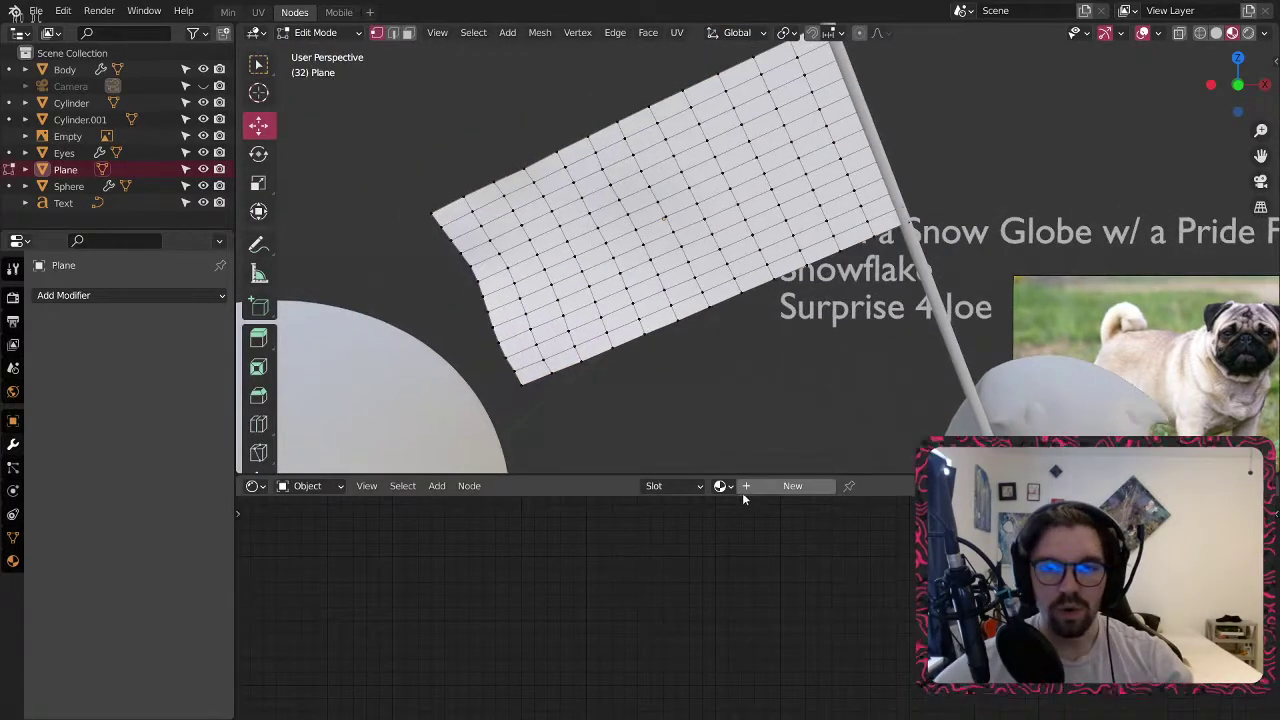
Create a new material for the flag plane and name it Red.
{"action": "left_click", "coordinate": [745, 488]}
{"action": "middle_click_drag", "start_coordinate": [711, 360], "coordinate": [777, 369], "text": "shift"}
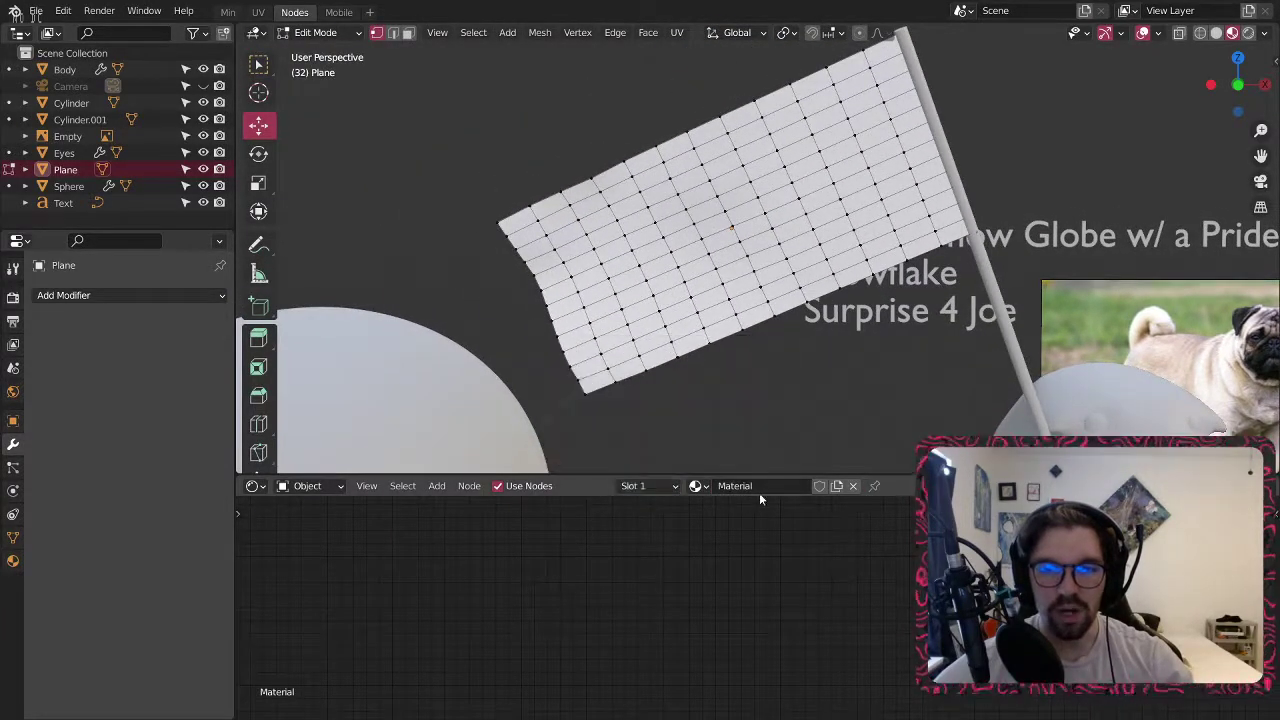
{"action": "key", "text": "Return"}
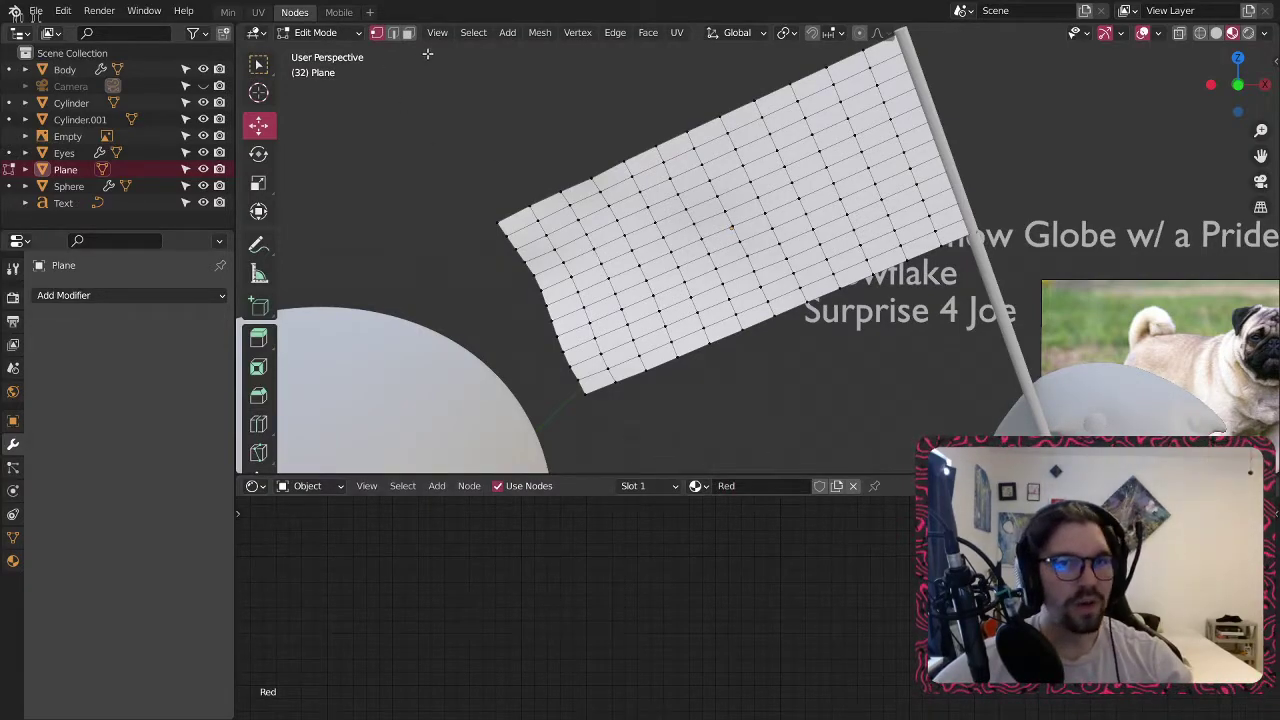
In face selection, select the flag's second stripe from the top, two face rows high, and assign it a second slot with a new material.
{"action": "left_click", "coordinate": [569, 270], "text": "alt"}
{"action": "left_click", "coordinate": [413, 52]}
{"action": "left_click", "coordinate": [545, 242], "text": "alt"}
{"action": "left_click", "coordinate": [645, 486]}
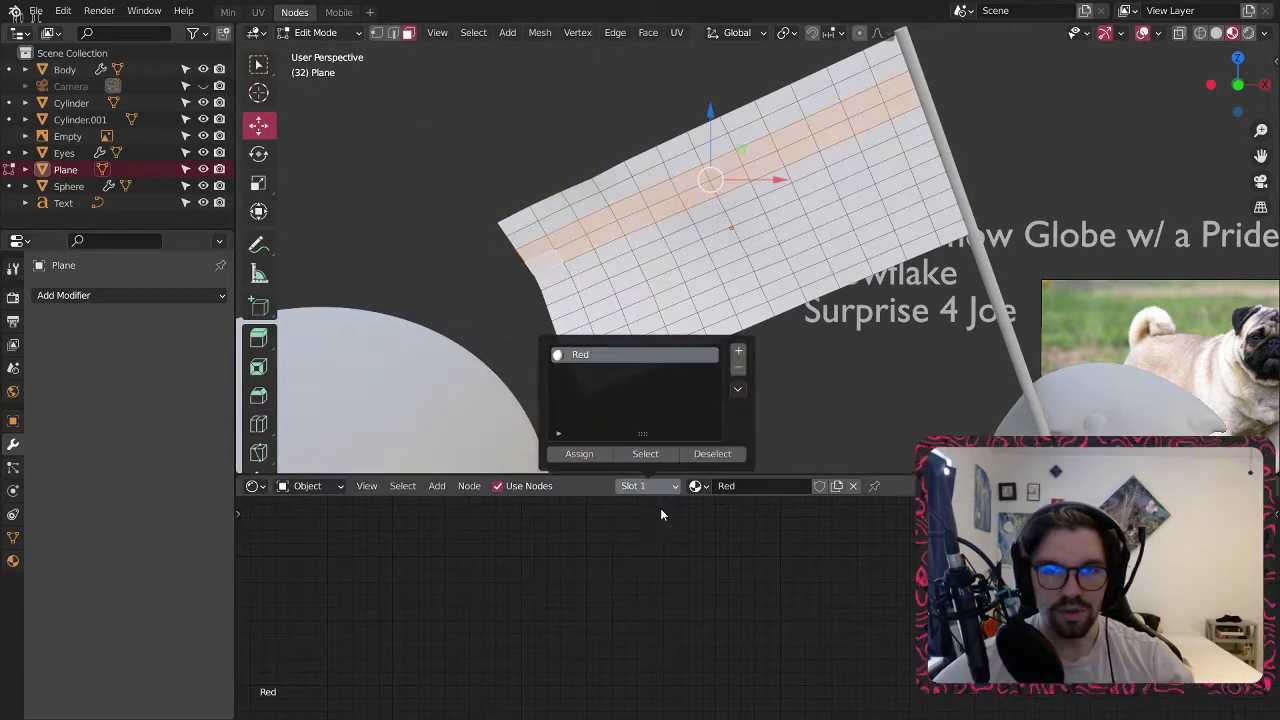
{"action": "left_click", "coordinate": [737, 356]}
{"action": "left_click", "coordinate": [585, 455]}
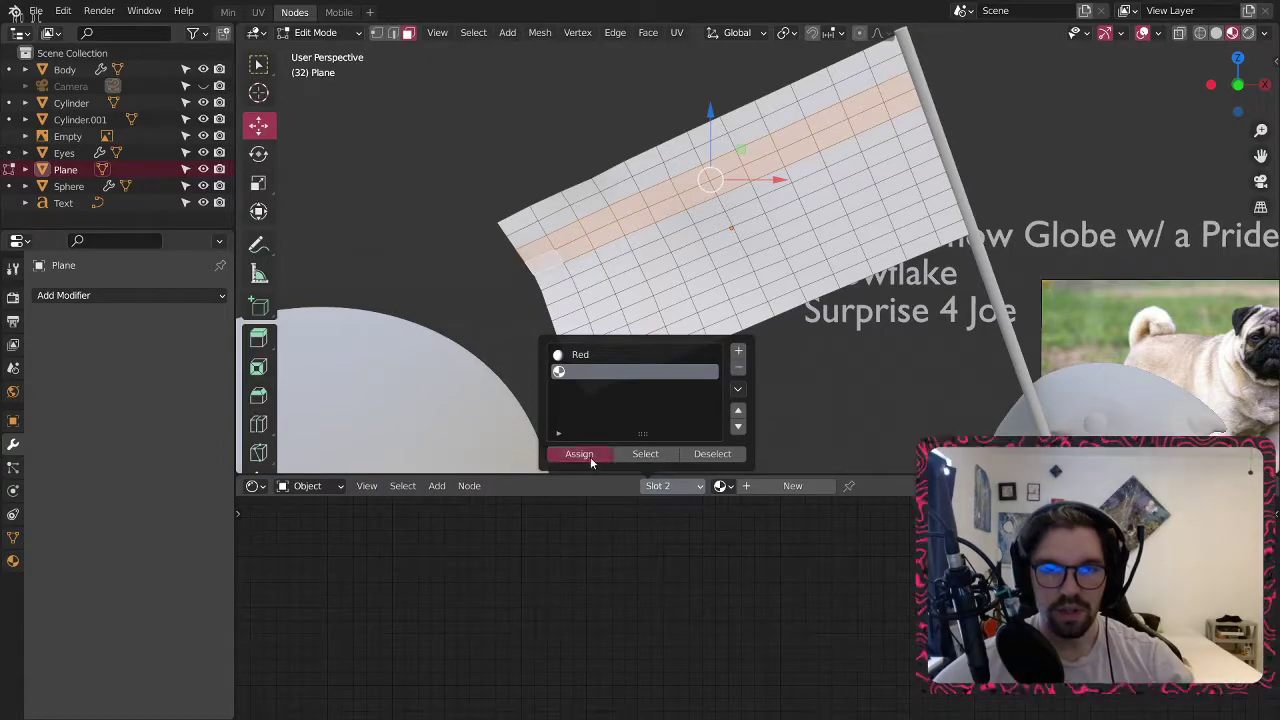
{"action": "left_click", "coordinate": [758, 486]}
{"action": "left_click", "coordinate": [664, 488]}
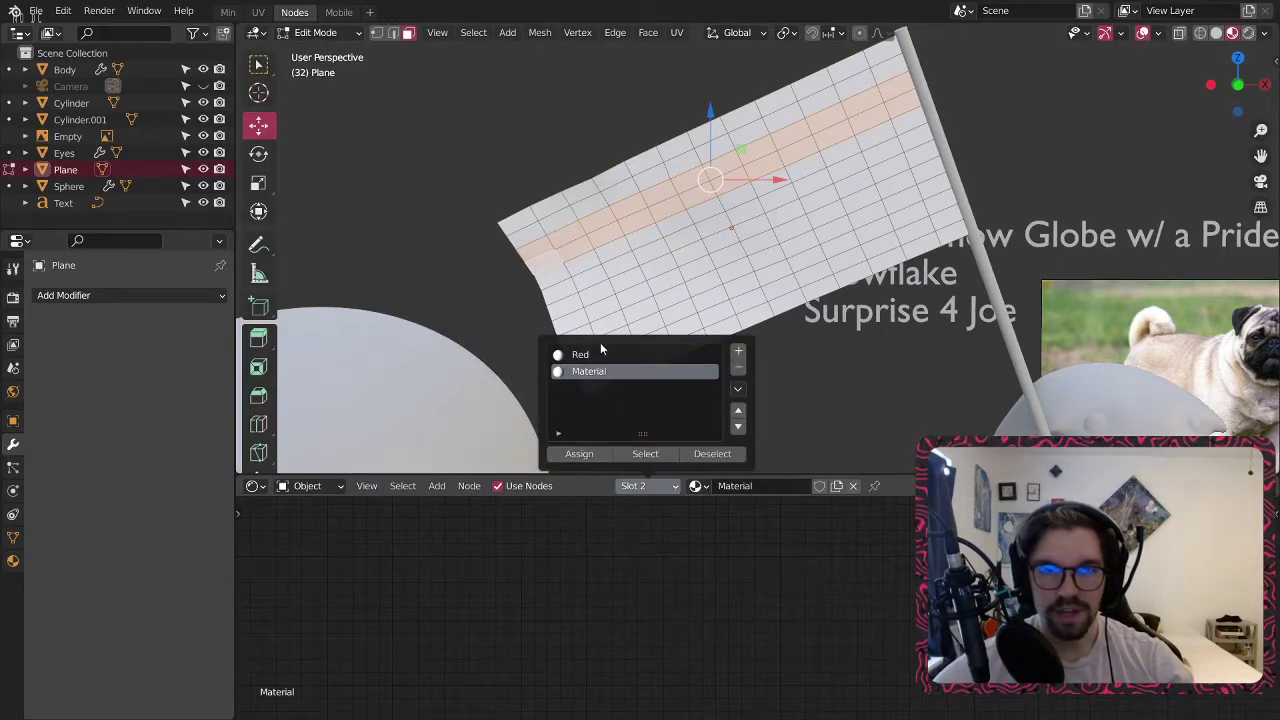
Select the two face rows of the flag's third stripe and assign them a third material slot with a new material.
{"action": "left_click", "coordinate": [579, 285], "text": "alt+shift"}
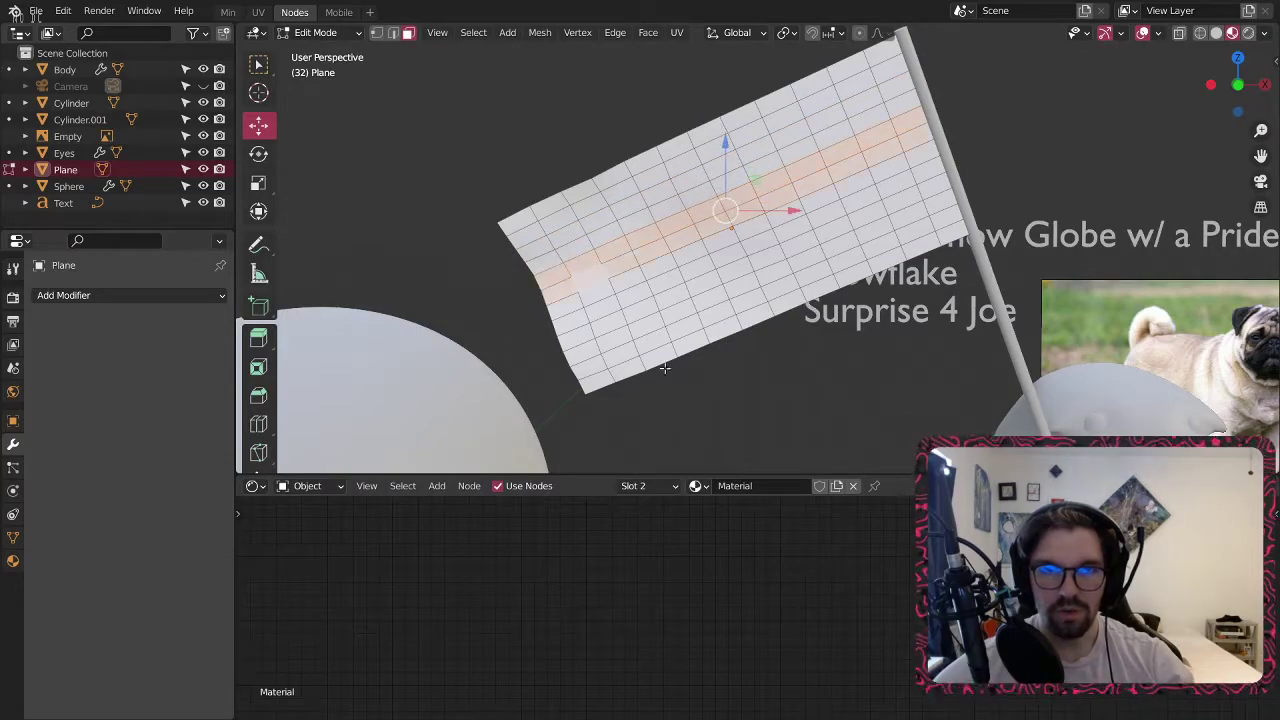
{"action": "left_click", "coordinate": [672, 487]}
{"action": "left_click", "coordinate": [738, 351]}
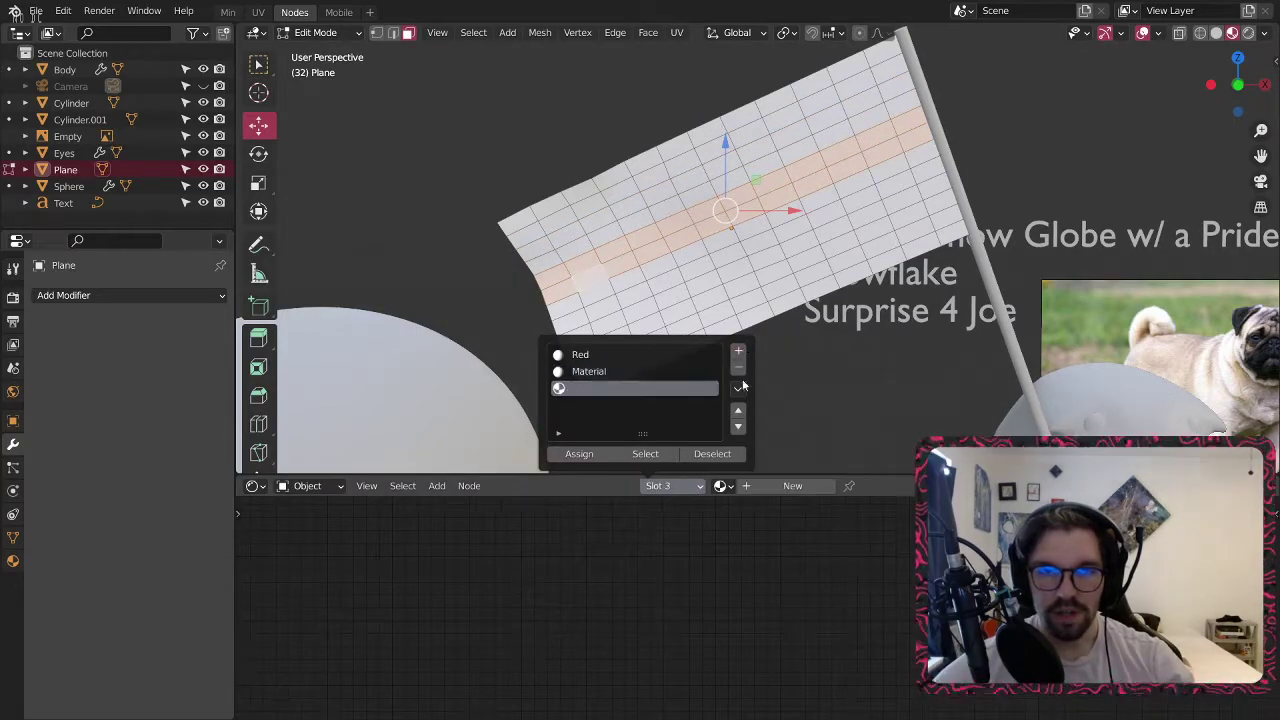
{"action": "left_click", "coordinate": [764, 489]}
{"action": "left_click", "coordinate": [670, 488]}
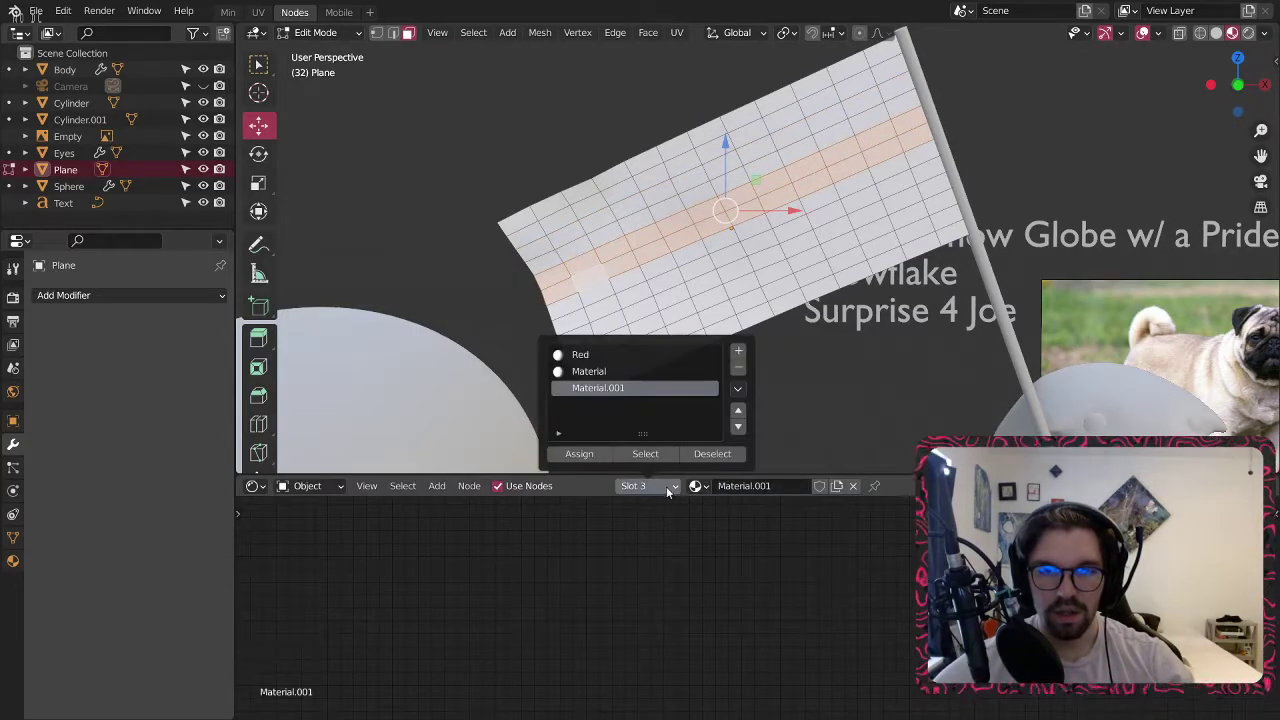
{"action": "left_click", "coordinate": [580, 454]}
Select the two face rows of the flag's fourth stripe and assign them a fourth material slot with a new material.
{"action": "key", "text": "alt+a"}
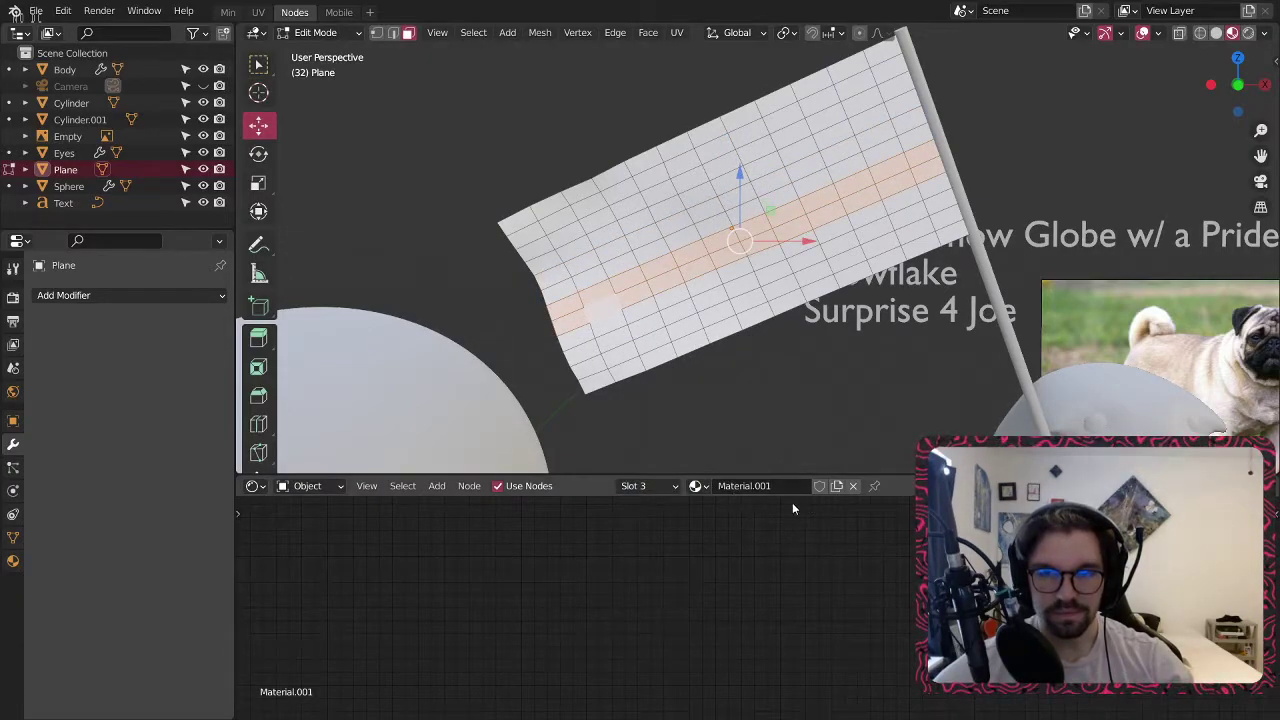
{"action": "left_click", "coordinate": [667, 488]}
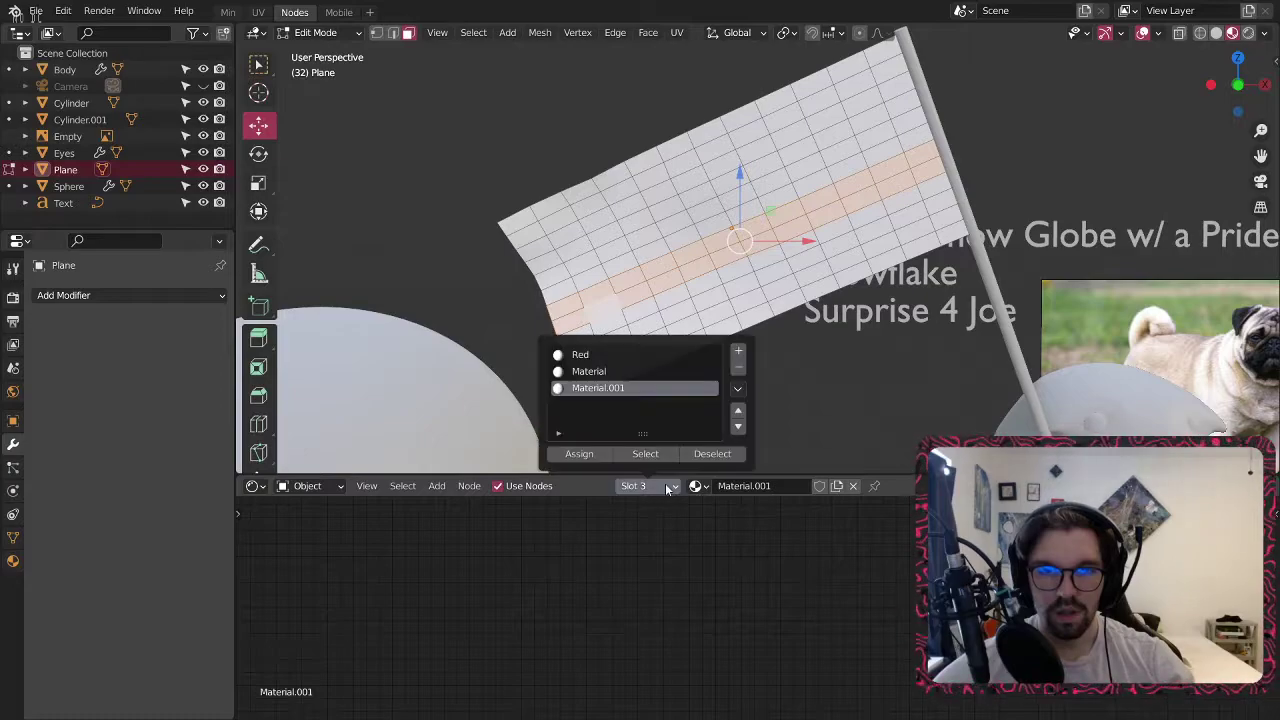
{"action": "left_click", "coordinate": [738, 356]}
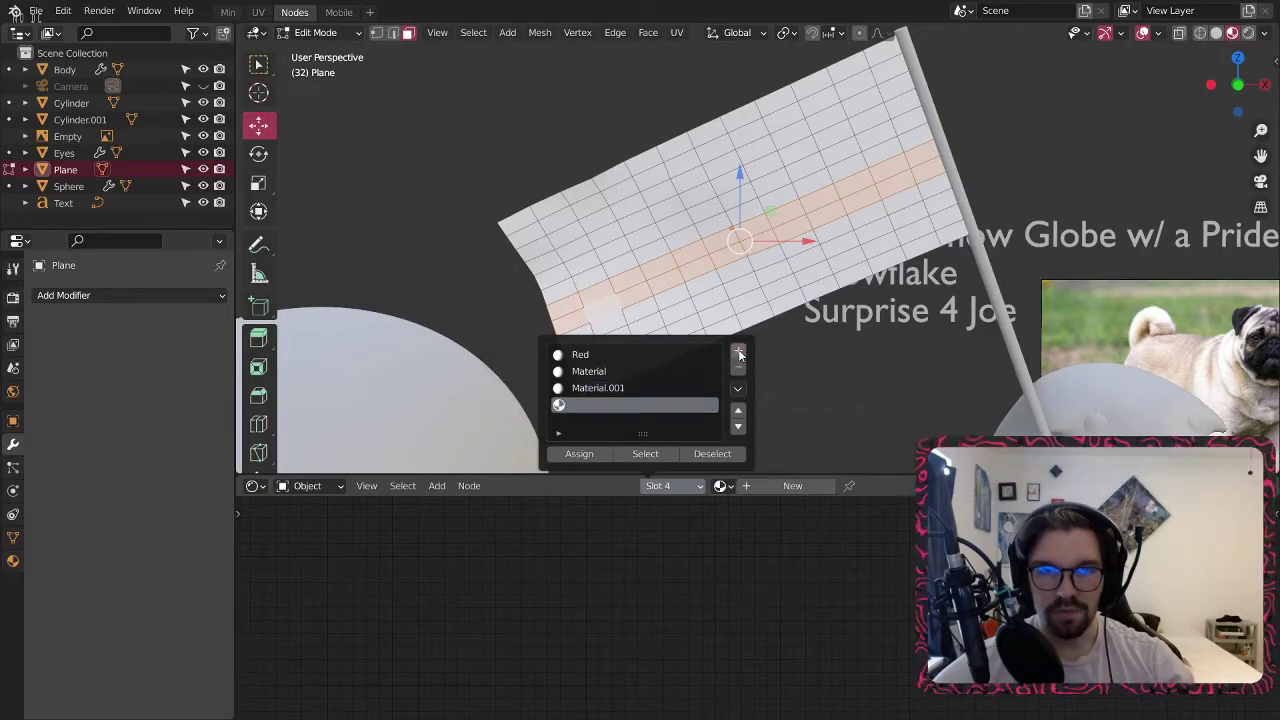
{"action": "left_click", "coordinate": [745, 486]}
{"action": "left_click", "coordinate": [675, 490]}
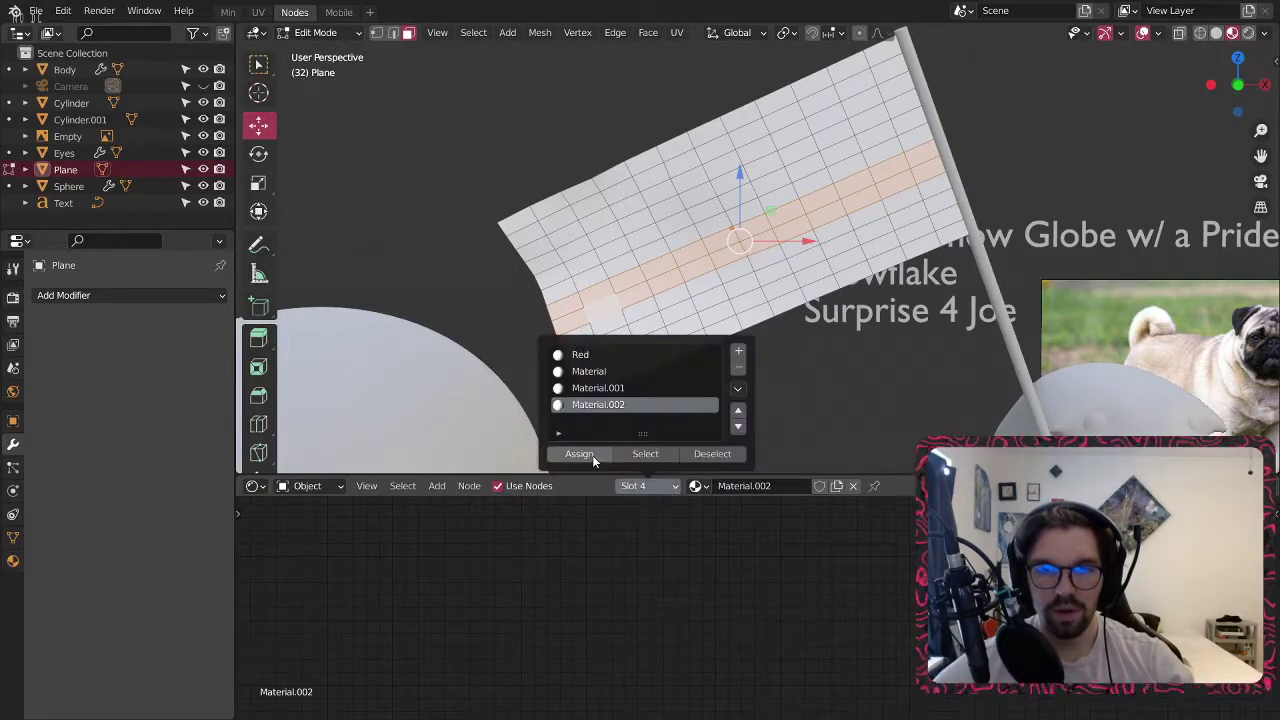
{"action": "left_click", "coordinate": [592, 455]}
{"action": "left_click", "coordinate": [451, 331]}
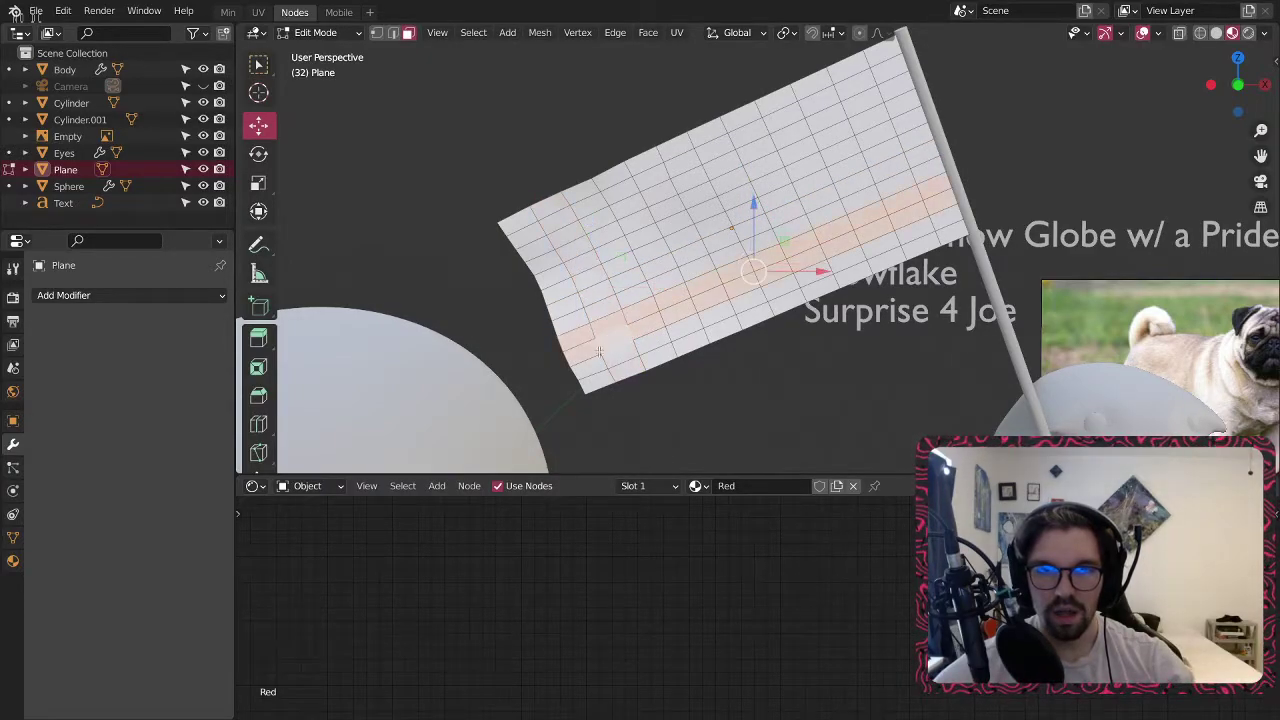
Add a fifth material slot with a new material and assign it to the flag's selected fifth stripe.
{"action": "left_click", "coordinate": [660, 490]}
{"action": "left_click", "coordinate": [738, 352]}
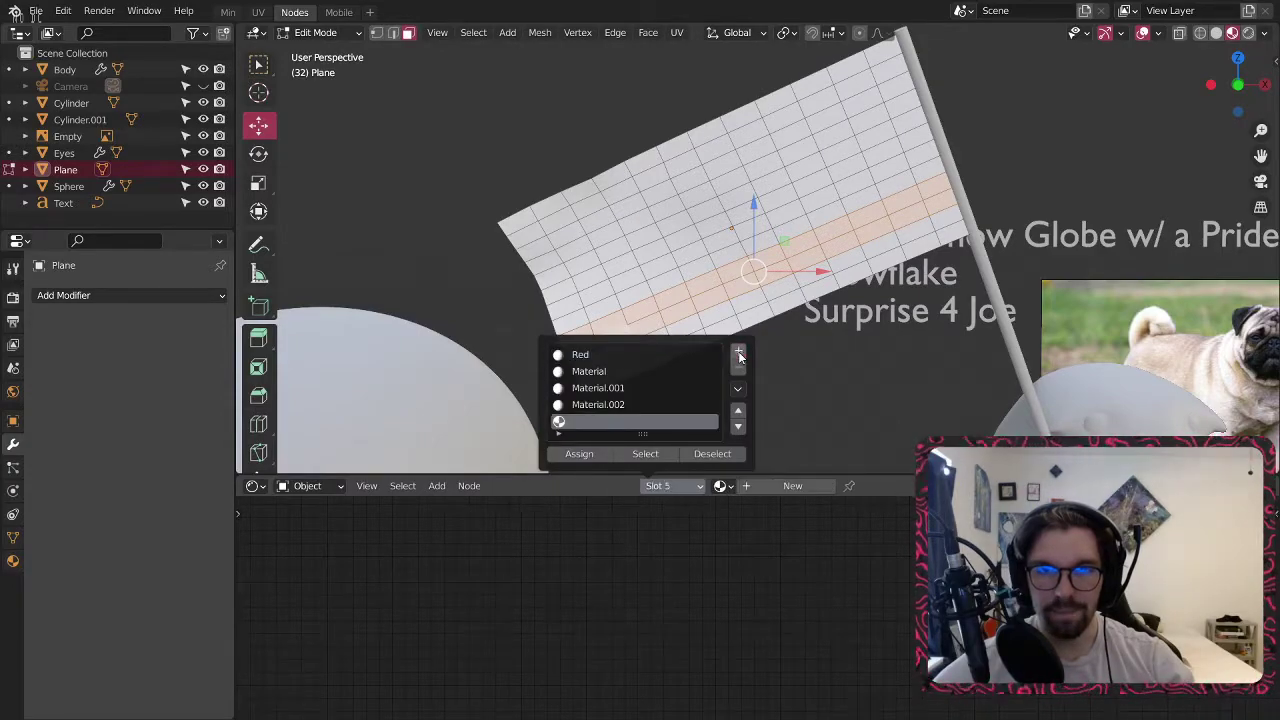
{"action": "left_click", "coordinate": [750, 489]}
{"action": "left_click", "coordinate": [652, 487]}
{"action": "left_click", "coordinate": [577, 455]}
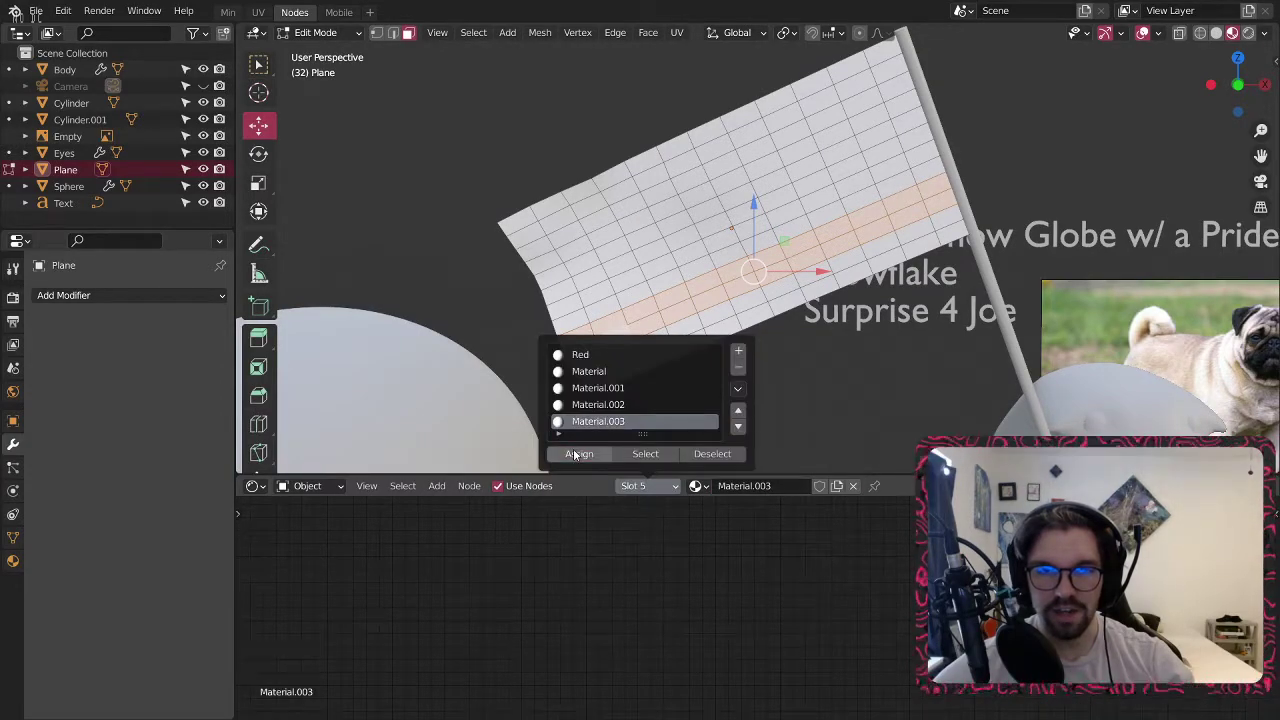
Select the flag's lowest stripe and assign it a new material in a sixth slot.
{"action": "left_click", "coordinate": [603, 362], "text": "alt"}
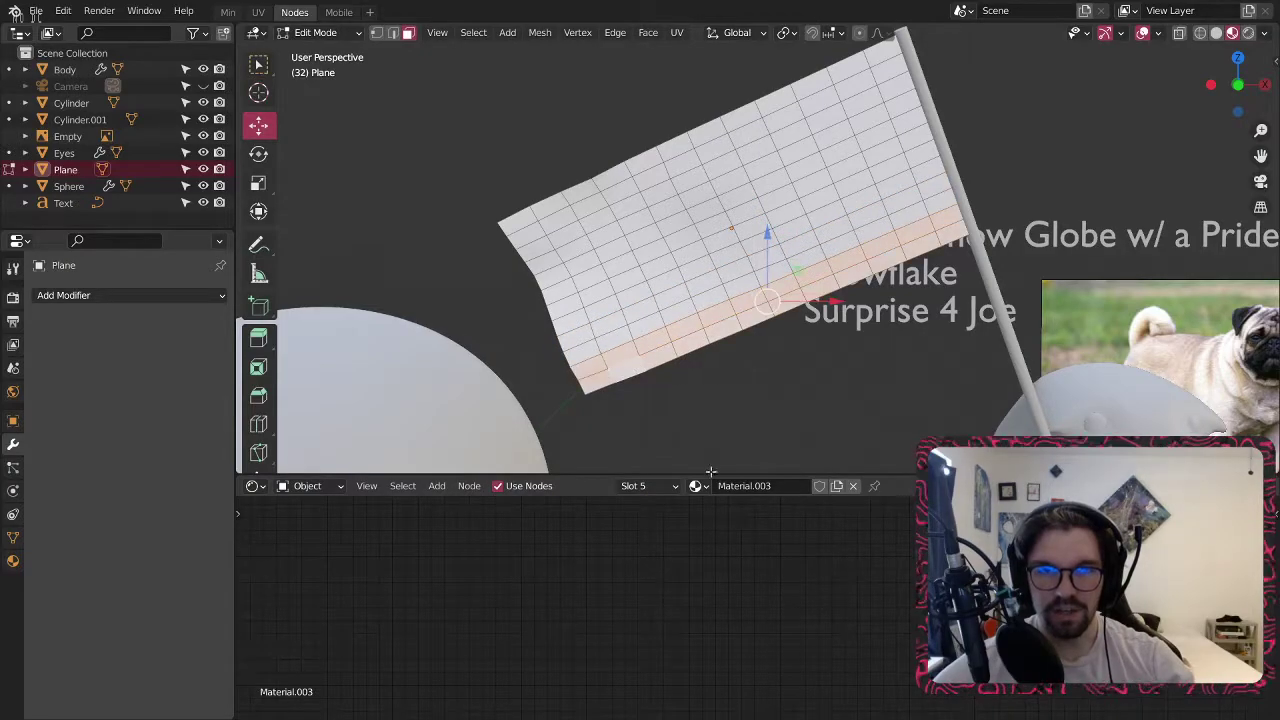
{"action": "left_click", "coordinate": [677, 487]}
{"action": "left_click", "coordinate": [738, 350]}
{"action": "left_click", "coordinate": [740, 487]}
{"action": "left_click", "coordinate": [670, 488]}
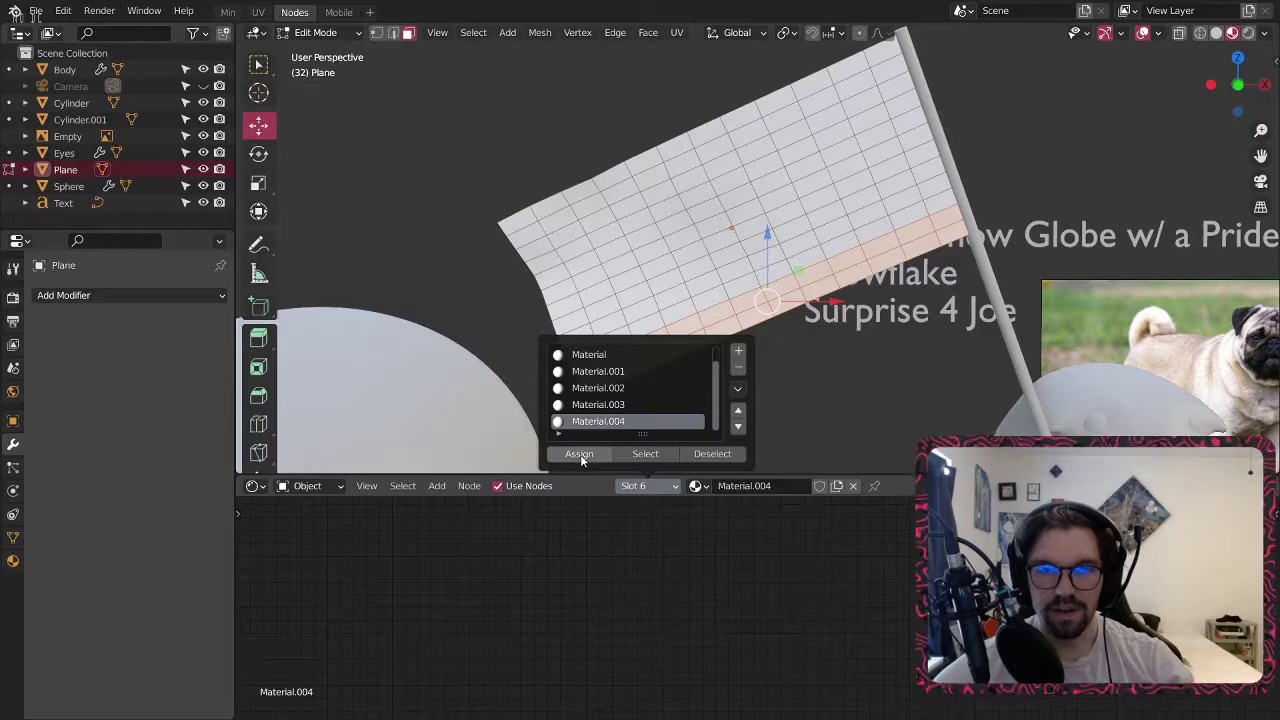
{"action": "left_click", "coordinate": [580, 454]}
Set the base color of the flag's Red material to a saturated red.
{"action": "left_click", "coordinate": [653, 488]}
{"action": "left_click", "coordinate": [615, 356]}
{"action": "left_click", "coordinate": [660, 487]}
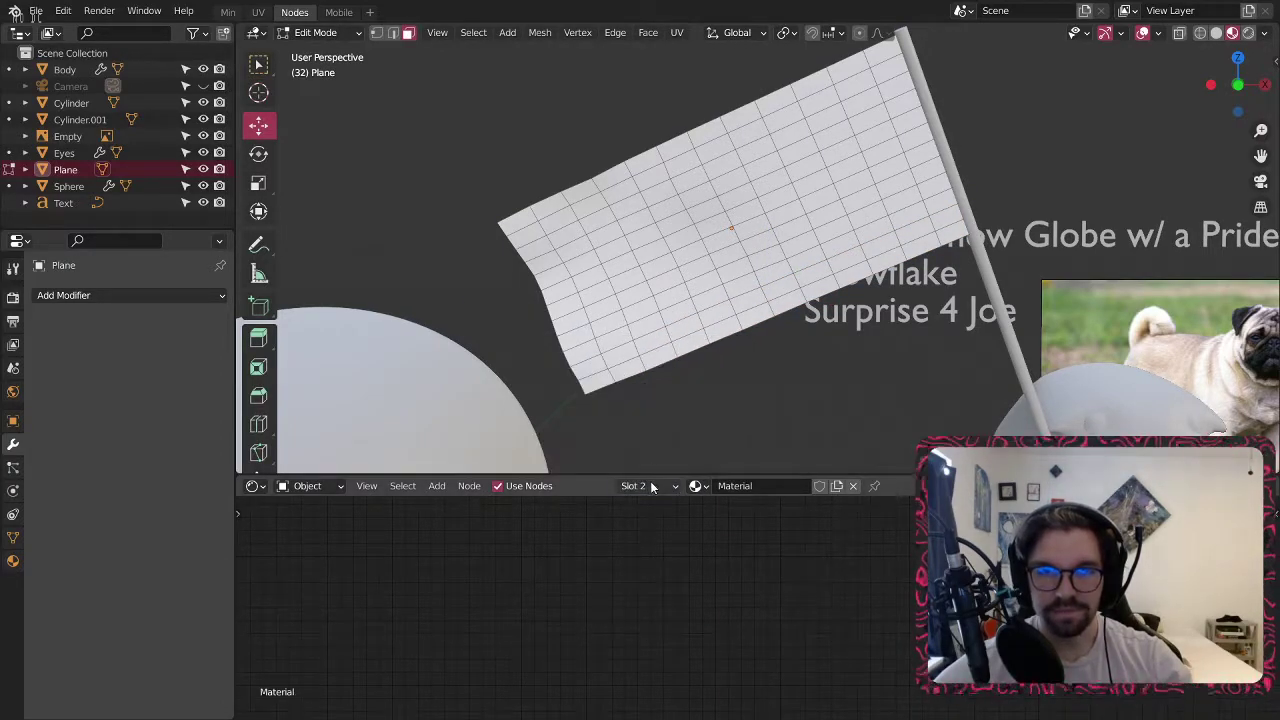
{"action": "left_click", "coordinate": [651, 486]}
{"action": "left_click", "coordinate": [619, 354]}
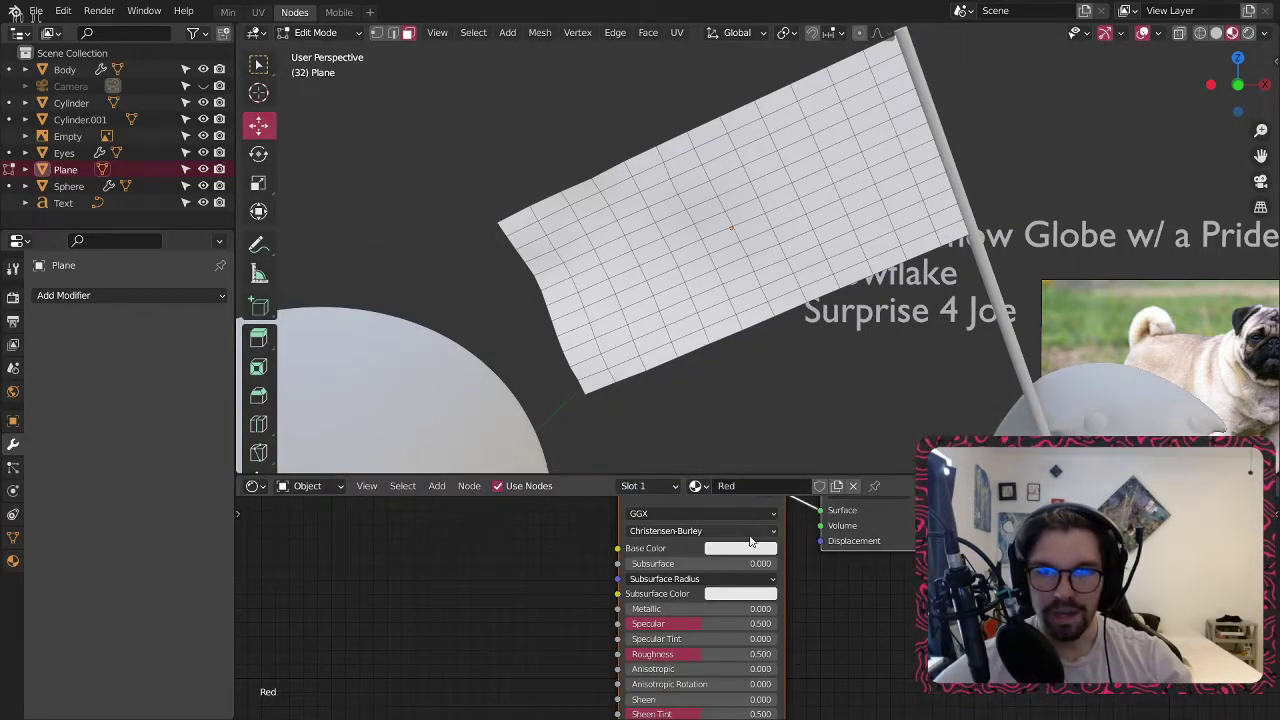
{"action": "left_click", "coordinate": [740, 548]}
{"action": "left_click_drag", "start_coordinate": [823, 352], "coordinate": [823, 395]}
{"action": "left_click", "coordinate": [768, 448]}
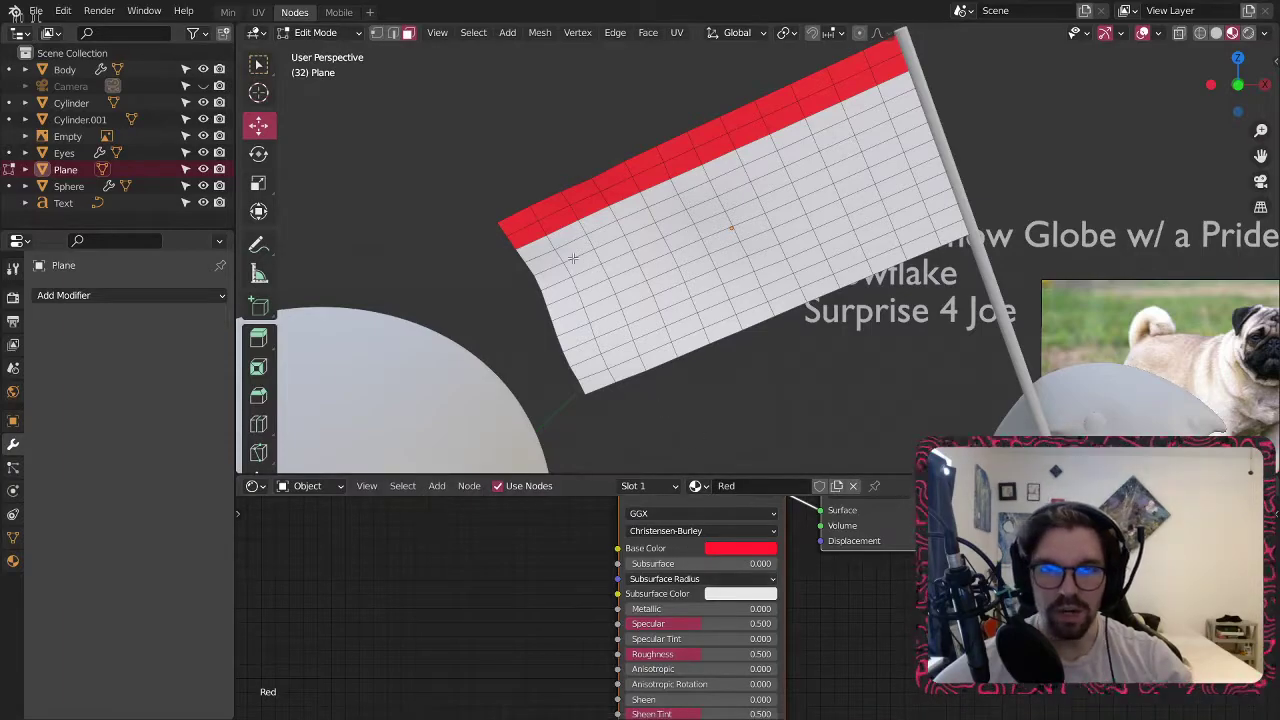
Switch to Object Mode and set the second flag material's base color to orange.
{"action": "left_click", "coordinate": [645, 486]}
{"action": "left_click", "coordinate": [589, 371]}
{"action": "left_click", "coordinate": [320, 32]}
{"action": "left_click", "coordinate": [326, 49]}
{"action": "left_click", "coordinate": [740, 548]}
{"action": "left_click", "coordinate": [823, 401]}
{"action": "left_click", "coordinate": [731, 440]}
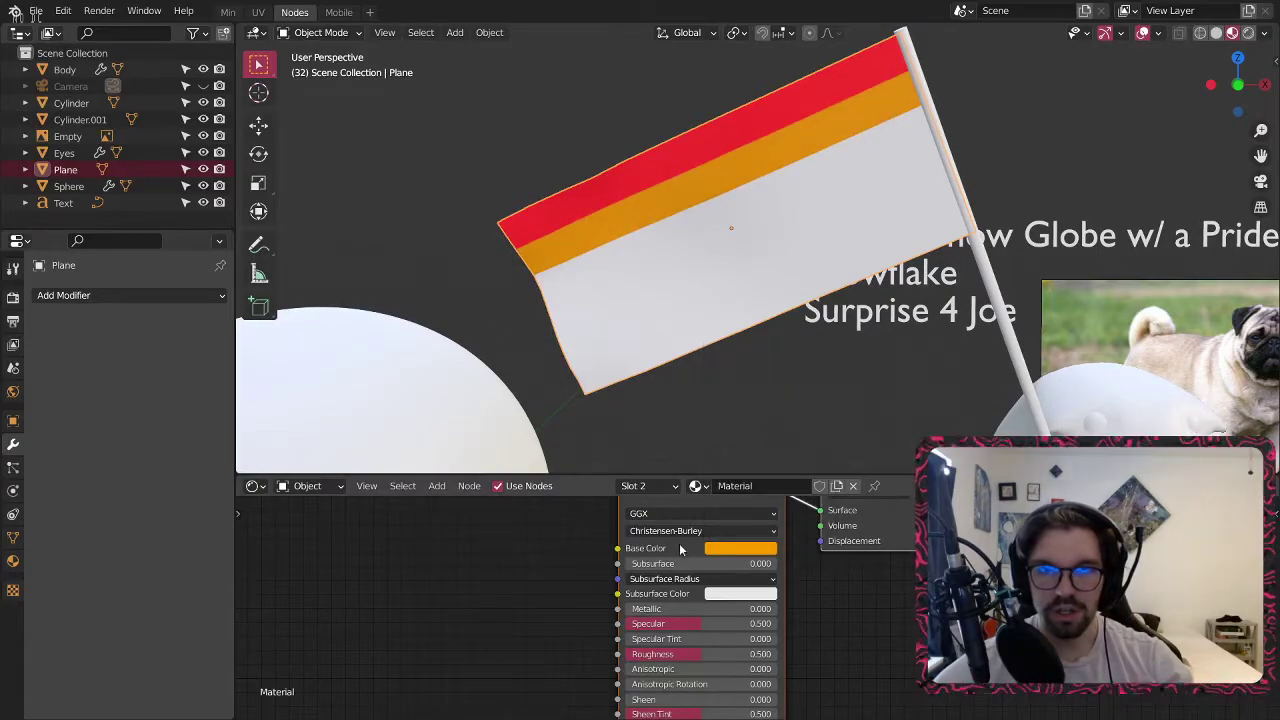
Color the third stripe's Material.001 yellow with hue 0.161, saturation 1 and lightness 0.418.
{"action": "left_click", "coordinate": [646, 487]}
{"action": "left_click", "coordinate": [598, 408]}
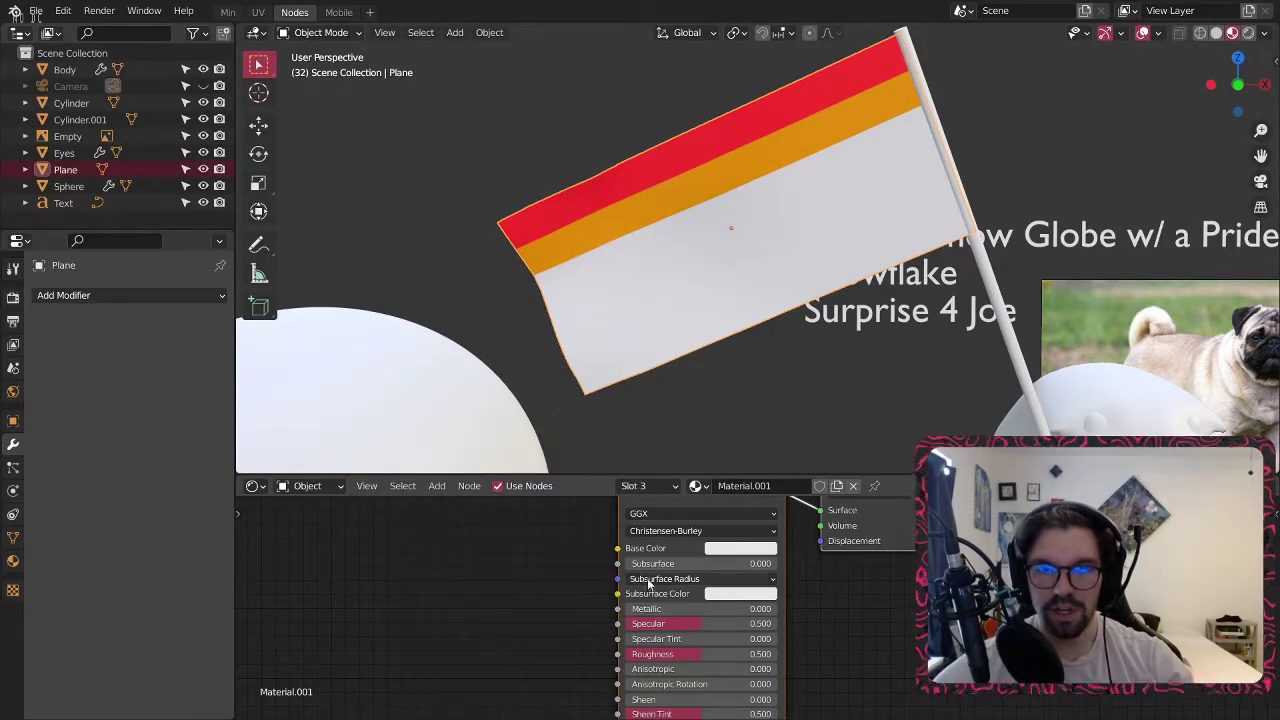
{"action": "left_click", "coordinate": [726, 550]}
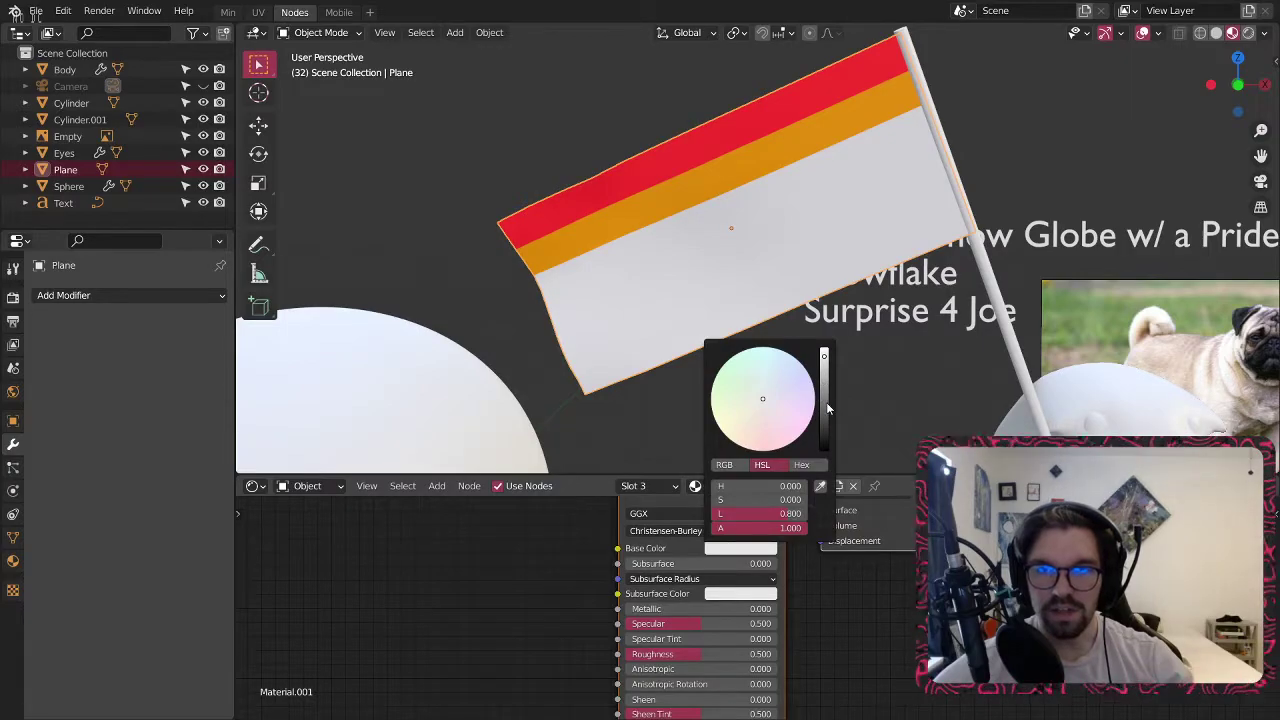
{"action": "left_click", "coordinate": [828, 408]}
{"action": "left_click", "coordinate": [717, 425]}
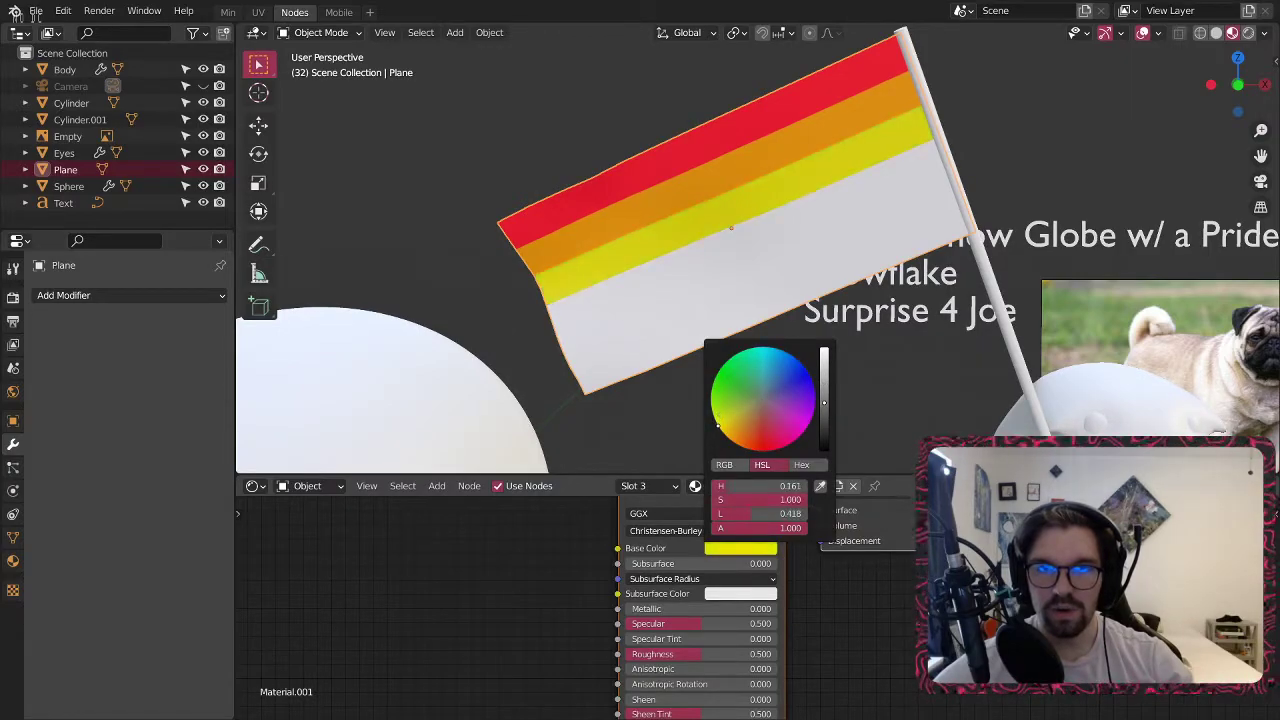
Color the fourth stripe's Material.002 bright green through its base color.
{"action": "left_click", "coordinate": [675, 488]}
{"action": "left_click", "coordinate": [590, 425]}
{"action": "left_click", "coordinate": [737, 550]}
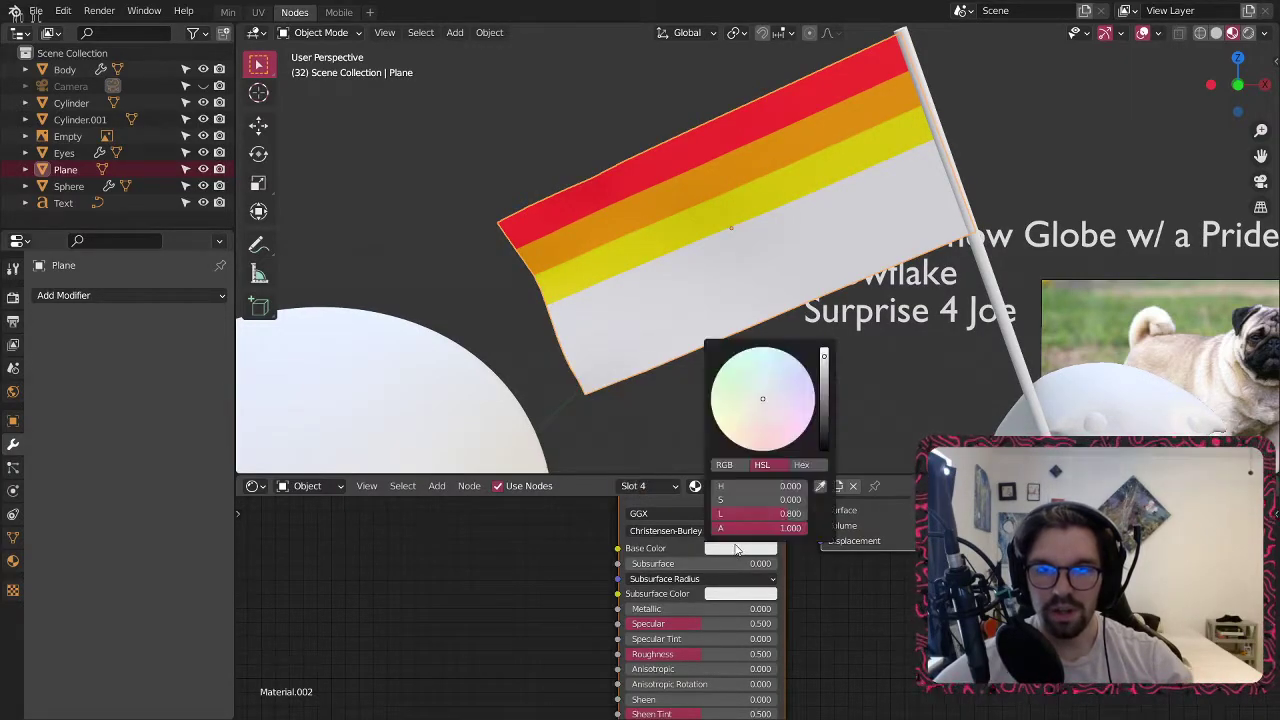
{"action": "left_click", "coordinate": [824, 400]}
{"action": "left_click", "coordinate": [706, 391]}
{"action": "left_click", "coordinate": [712, 390]}
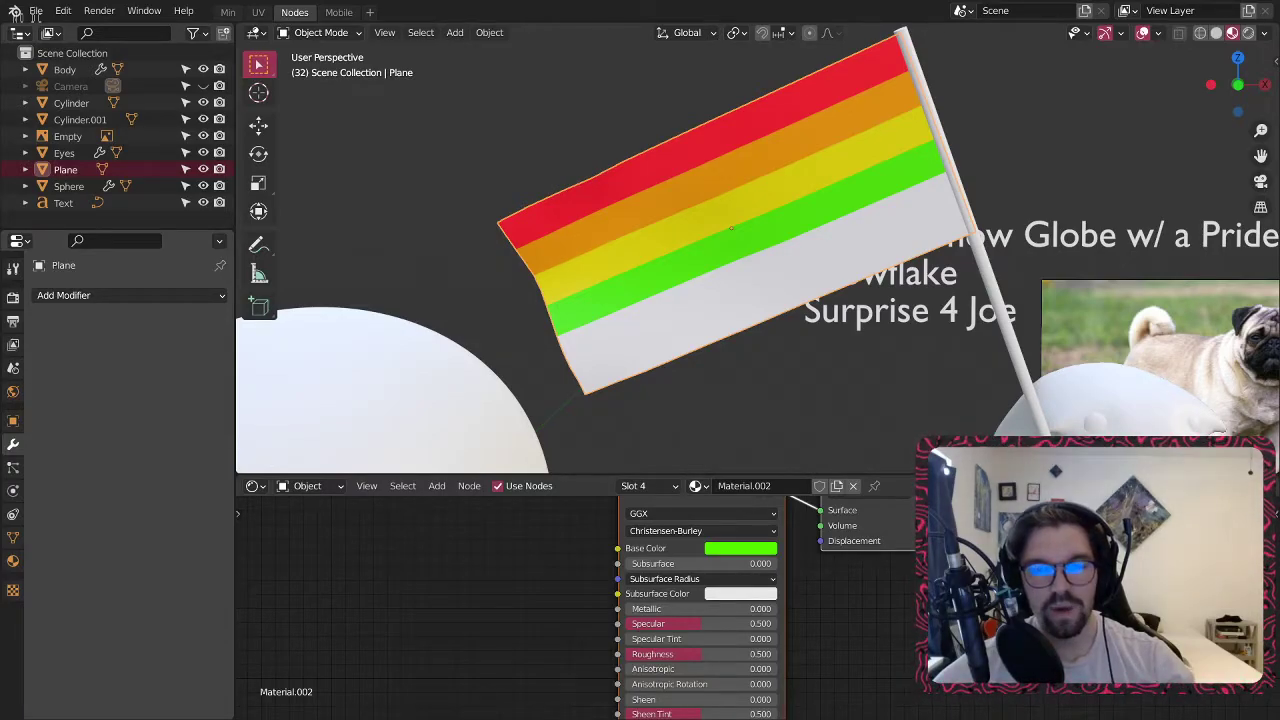
Color the fifth stripe's Material.003 blue with hue 0.653, saturation 1 and lightness 0.502.
{"action": "left_click", "coordinate": [636, 486]}
{"action": "left_click", "coordinate": [630, 443]}
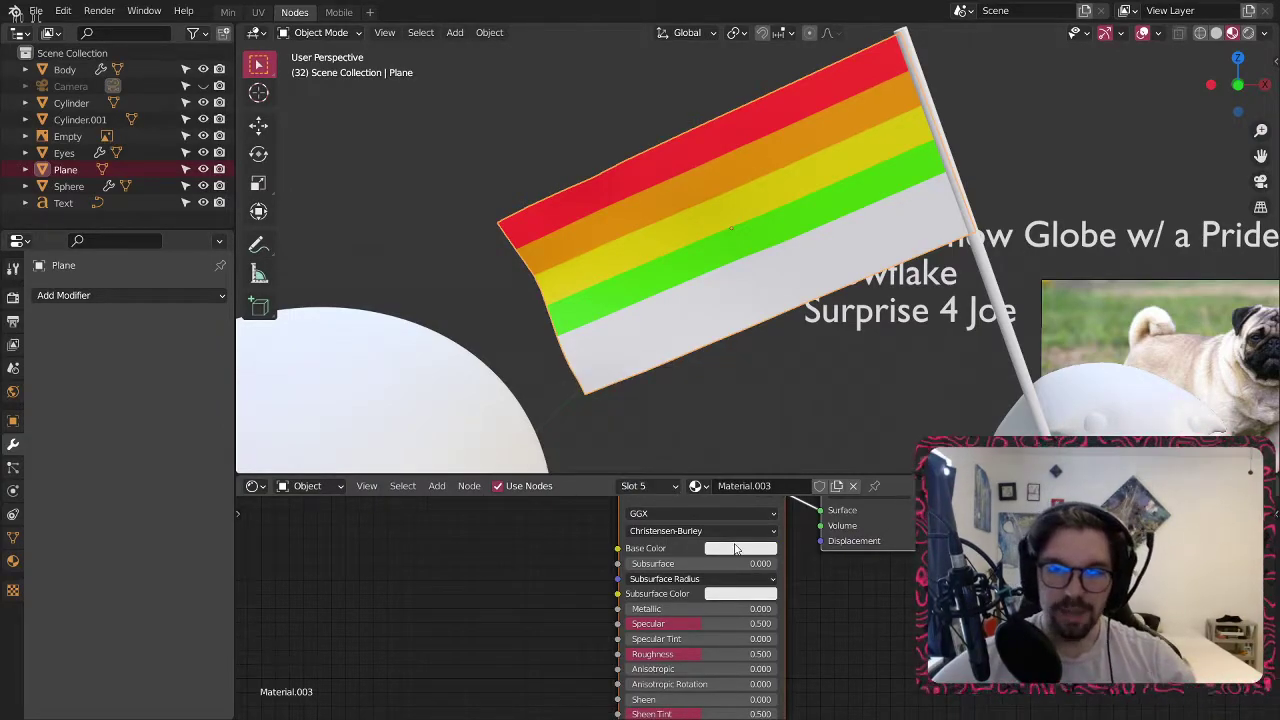
{"action": "left_click", "coordinate": [733, 550]}
{"action": "left_click", "coordinate": [825, 397]}
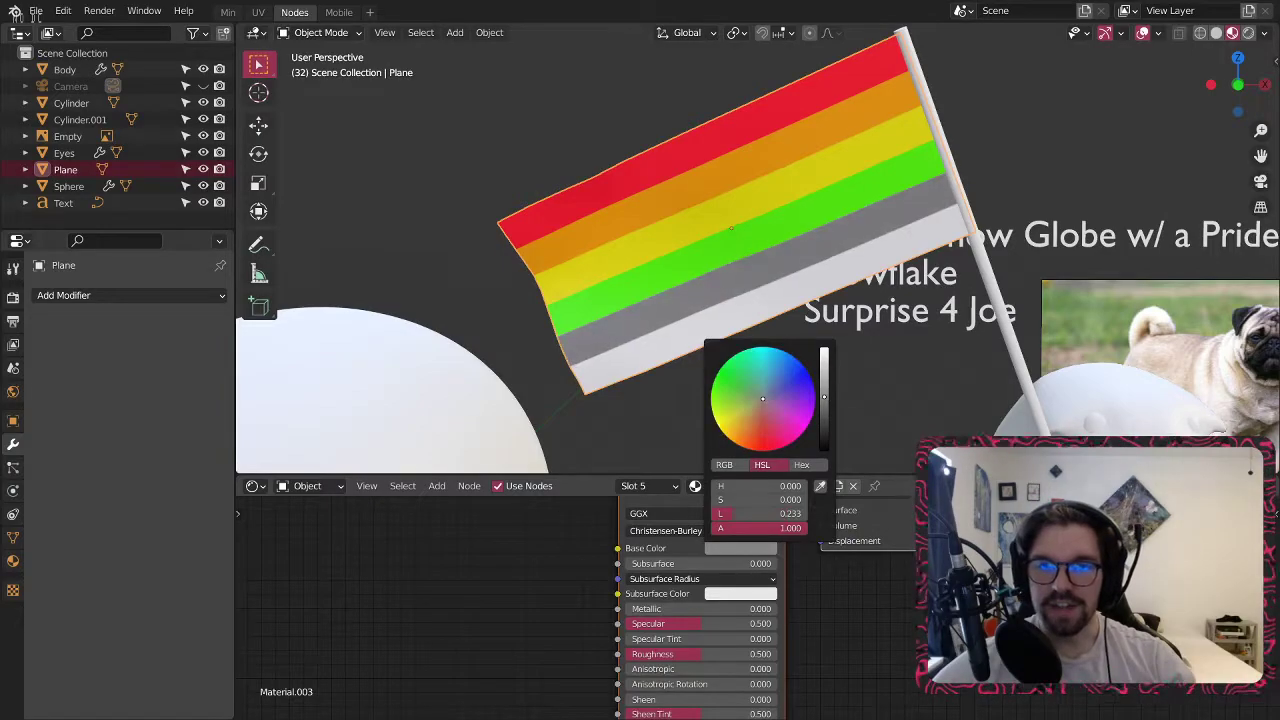
{"action": "left_click_drag", "start_coordinate": [784, 374], "coordinate": [797, 358]}
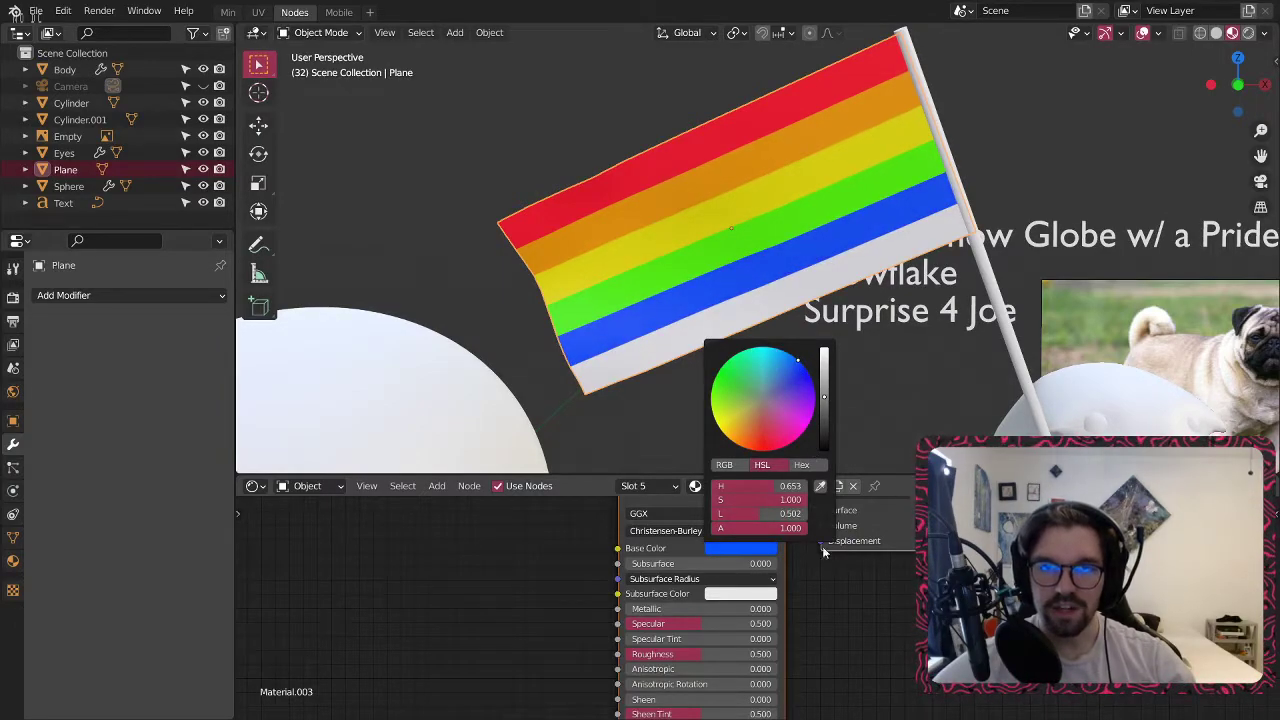
Color the lowest stripe's Material.004 purple with hue 0.750, saturation 1 and lightness 0.445, and deselect the flag.
{"action": "left_click", "coordinate": [645, 487]}
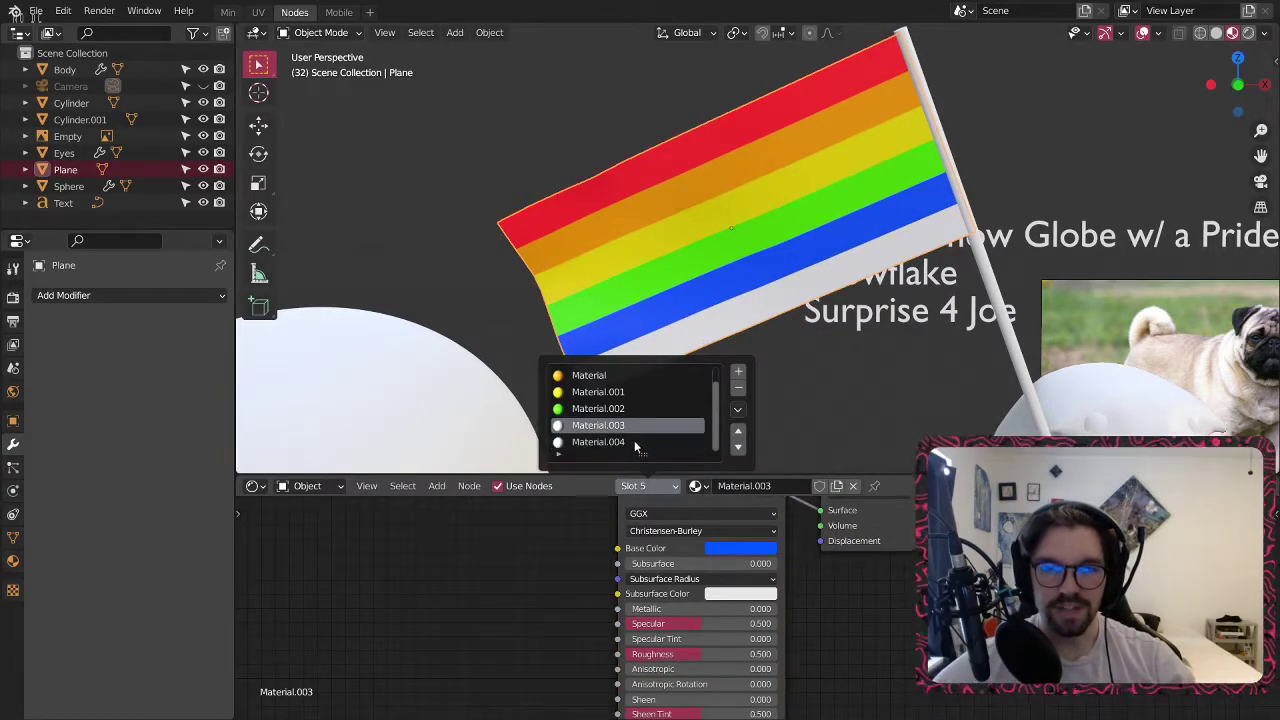
{"action": "left_click", "coordinate": [634, 442]}
{"action": "left_click", "coordinate": [740, 548]}
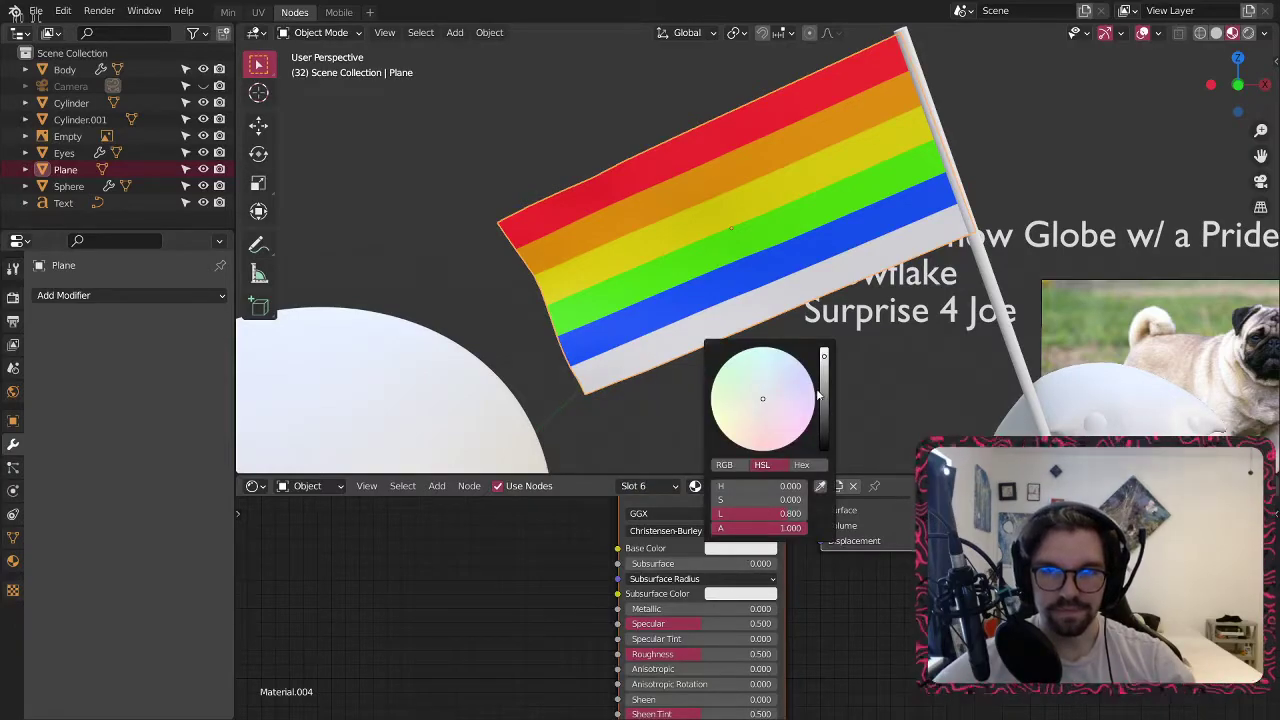
{"action": "left_click", "coordinate": [823, 403]}
{"action": "left_click", "coordinate": [814, 412]}
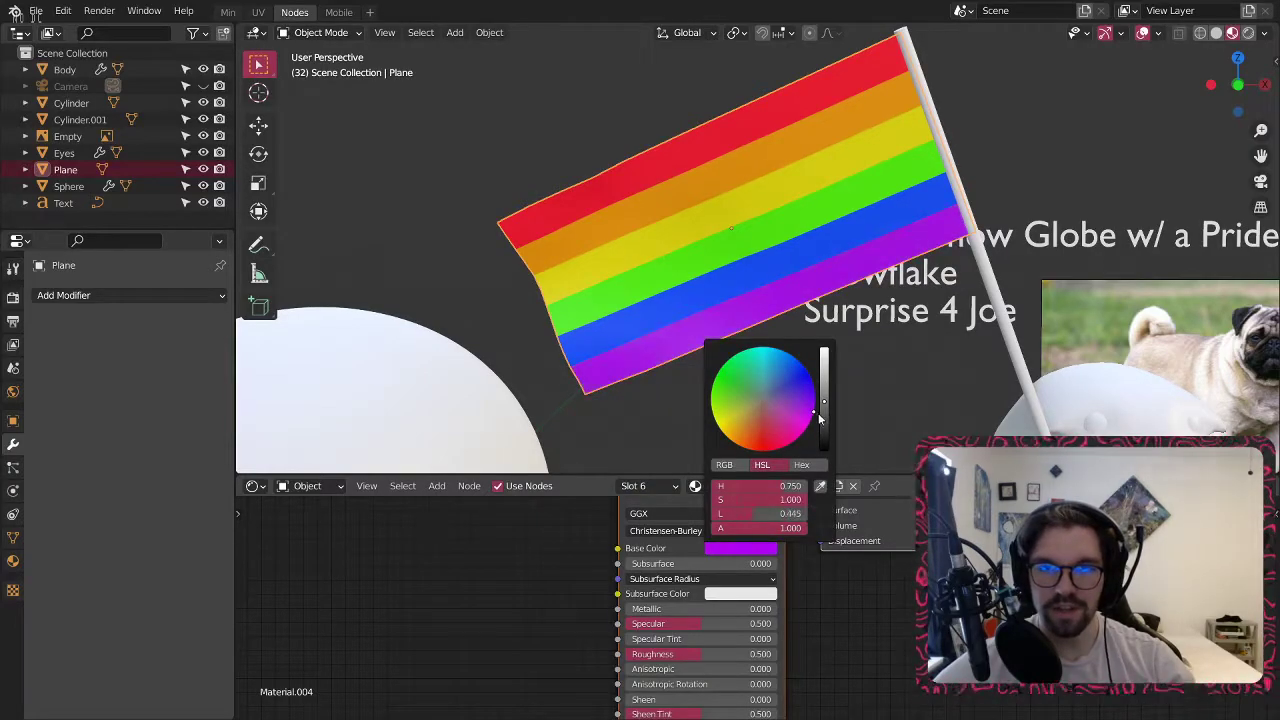
{"action": "left_click", "coordinate": [994, 87]}
Apply the existing Q Wood material to the flagpole.
{"action": "scroll", "coordinate": [803, 186], "scroll_direction": "down", "scroll_amount": 6}
{"action": "middle_click_drag", "start_coordinate": [803, 186], "coordinate": [608, 256], "text": "shift"}
{"action": "scroll", "coordinate": [608, 256], "scroll_direction": "up", "scroll_amount": 1}
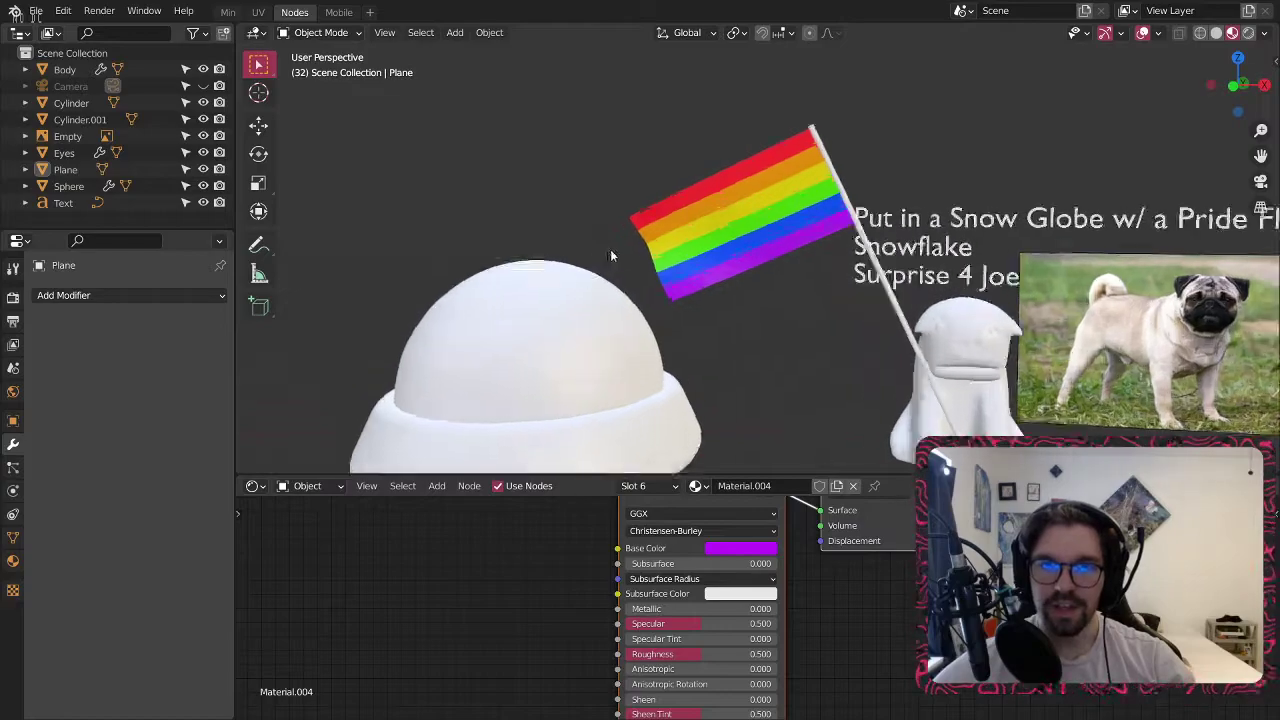
{"action": "scroll", "coordinate": [607, 256], "scroll_direction": "up", "scroll_amount": 5}
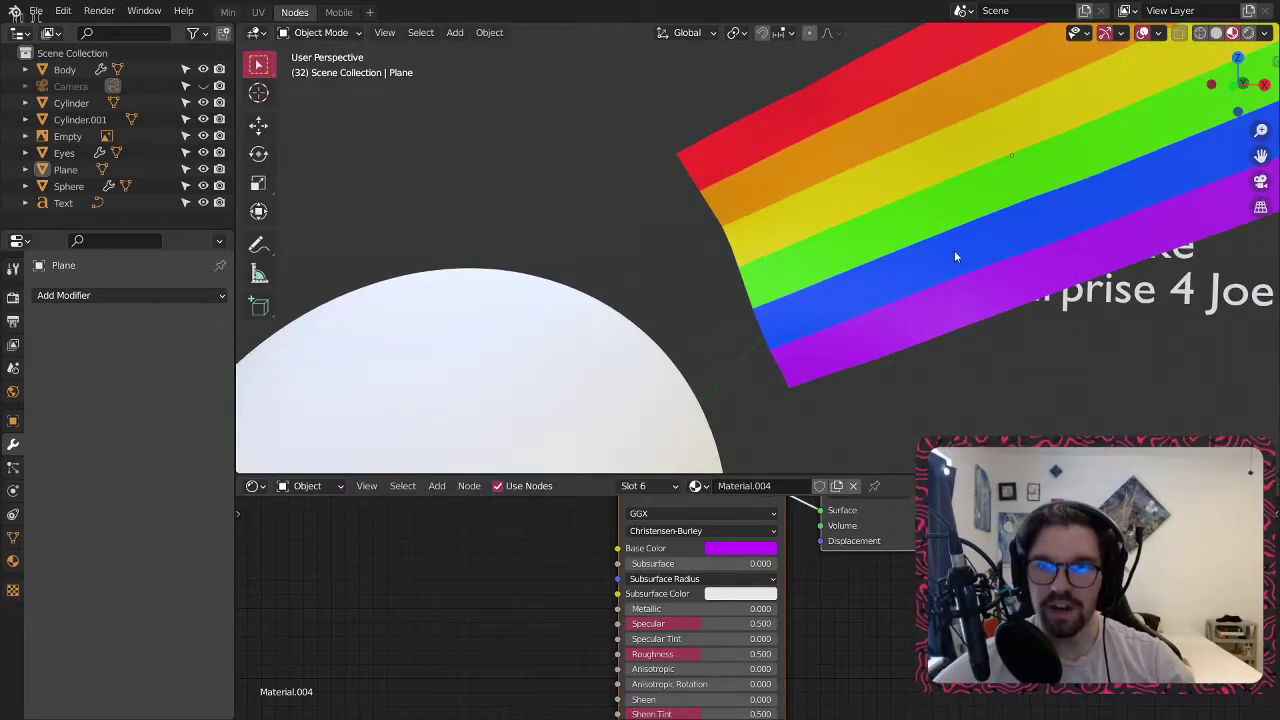
{"action": "scroll", "coordinate": [988, 251], "scroll_direction": "down", "scroll_amount": 6}
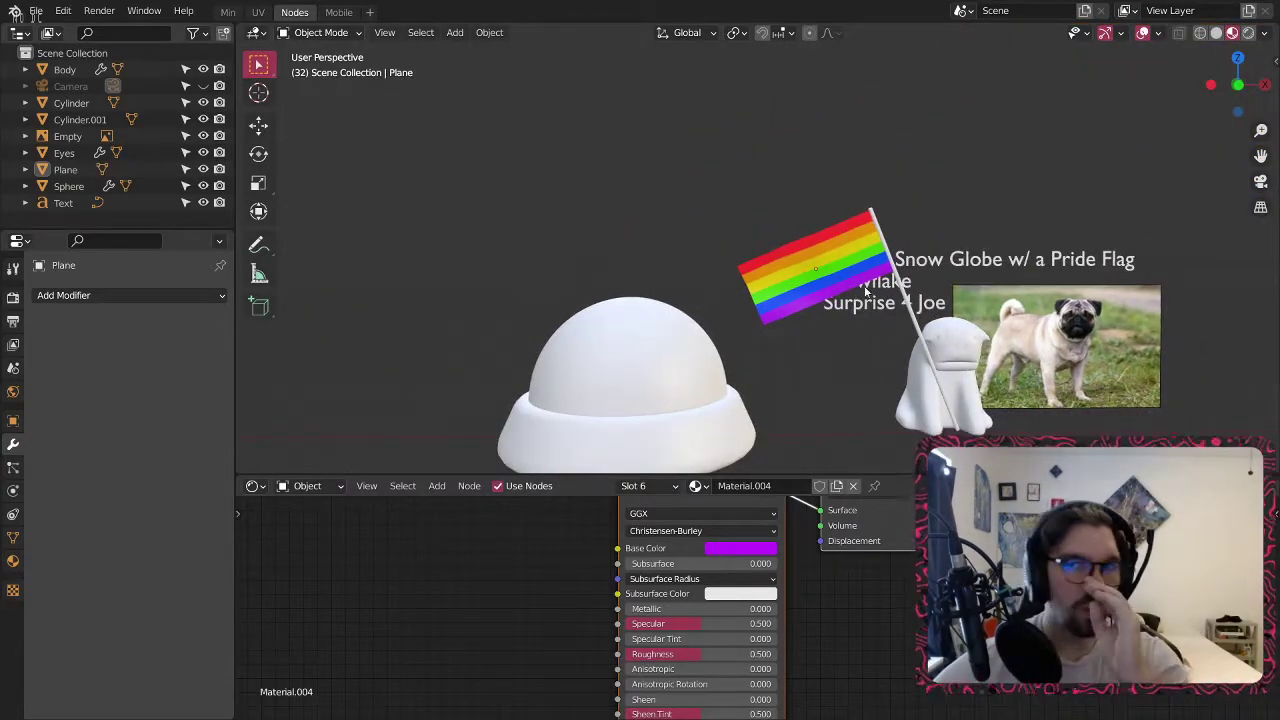
{"action": "middle_click_drag", "start_coordinate": [858, 317], "coordinate": [722, 338]}
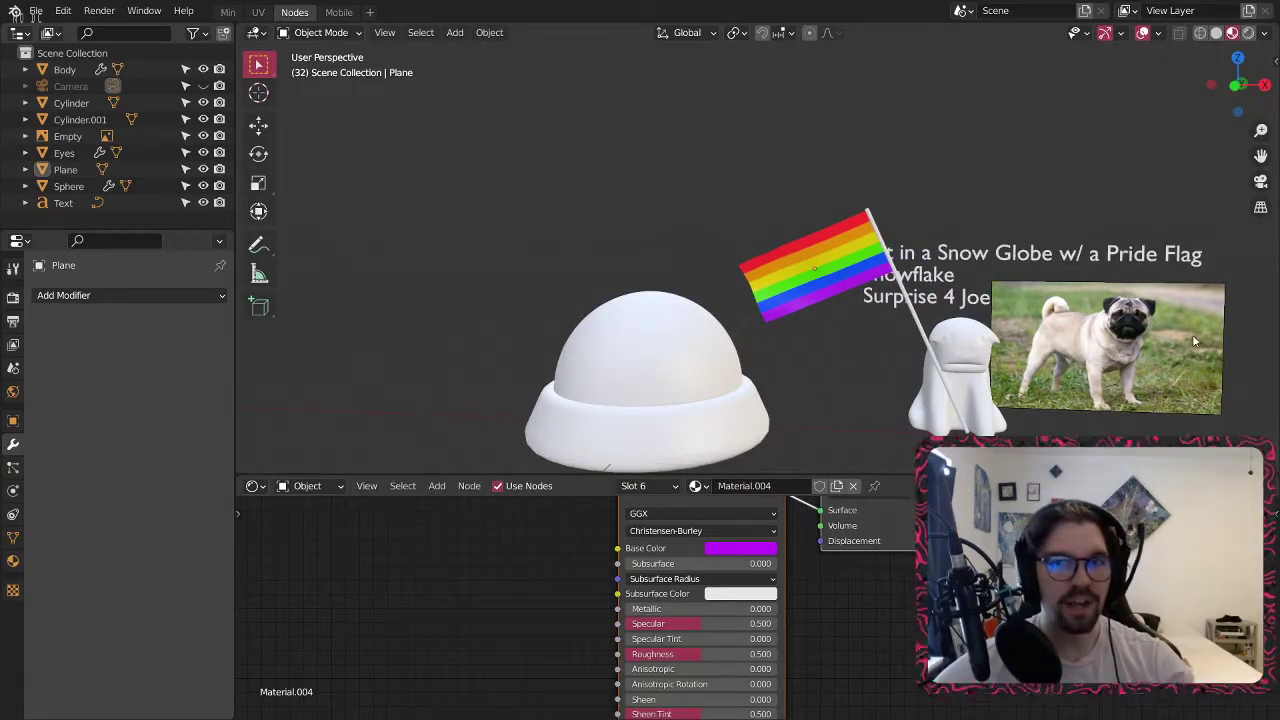
{"action": "scroll", "coordinate": [990, 291], "scroll_direction": "up", "scroll_amount": 5}
{"action": "left_click", "coordinate": [693, 342]}
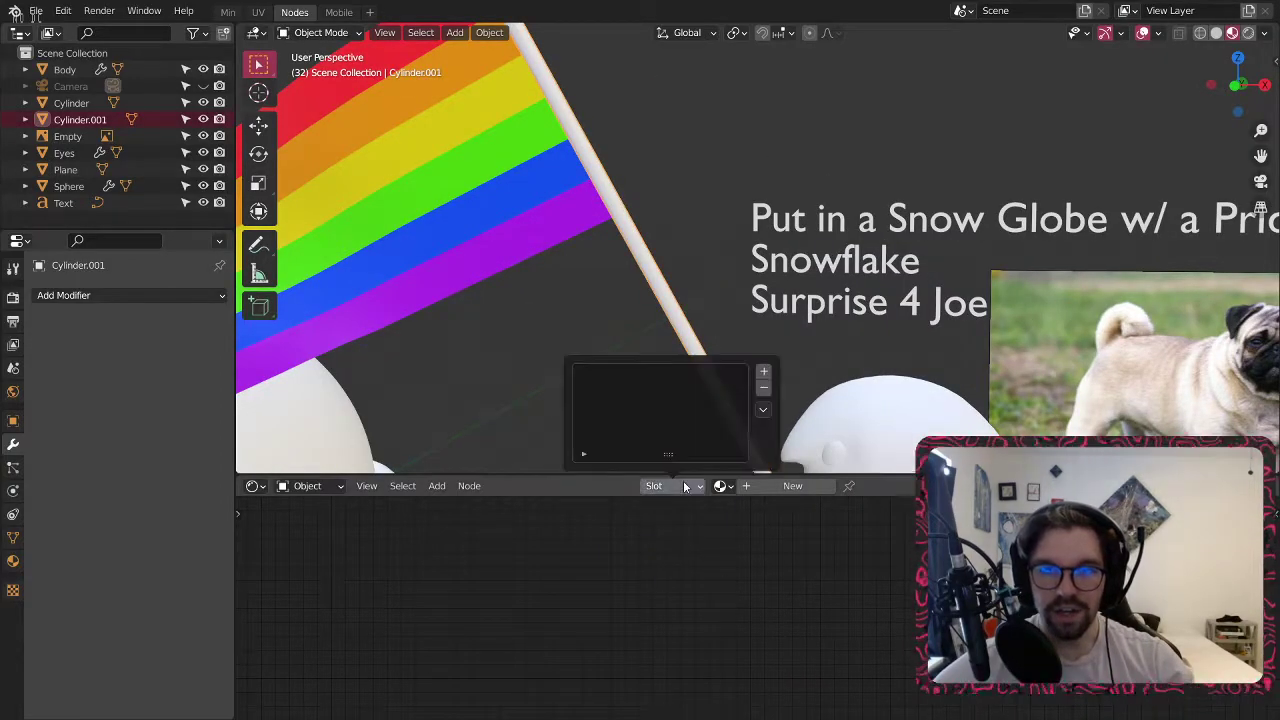
{"action": "left_click", "coordinate": [720, 485]}
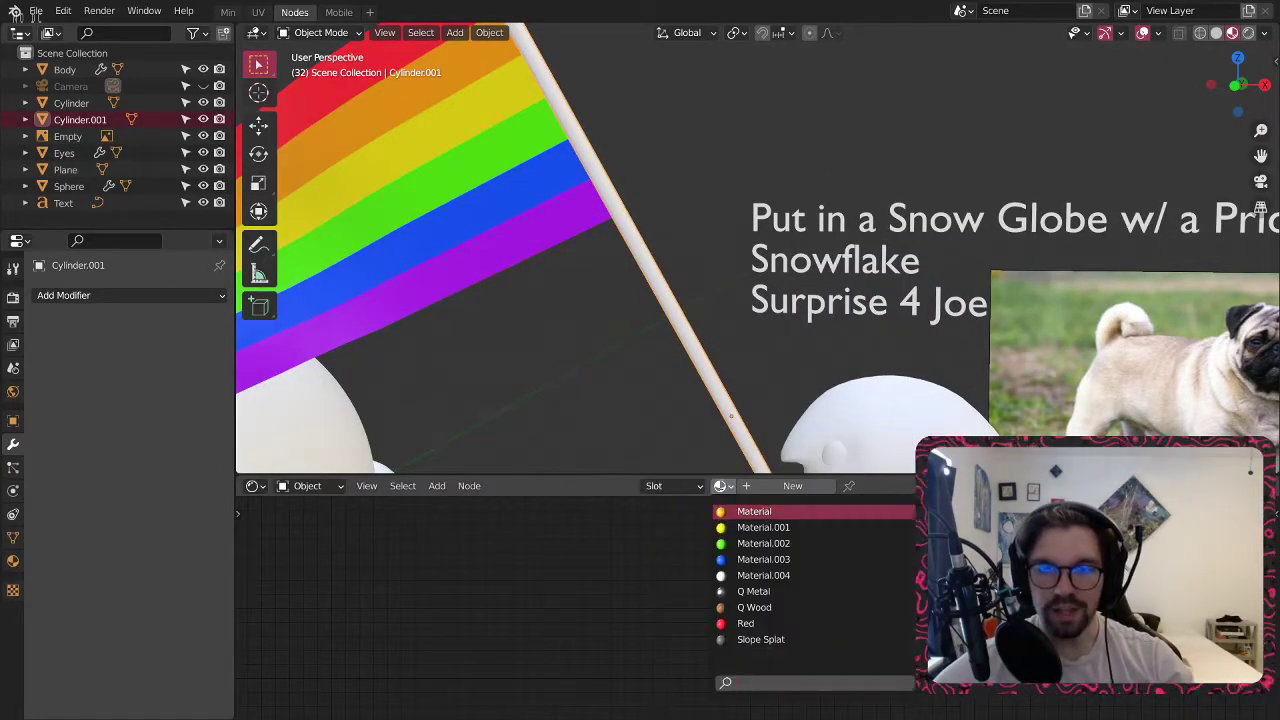
{"action": "left_click", "coordinate": [754, 607]}
Apply the existing Q Metal material to the snow globe's base.
{"action": "scroll", "coordinate": [615, 401], "scroll_direction": "down", "scroll_amount": 5}
{"action": "left_click", "coordinate": [591, 384]}
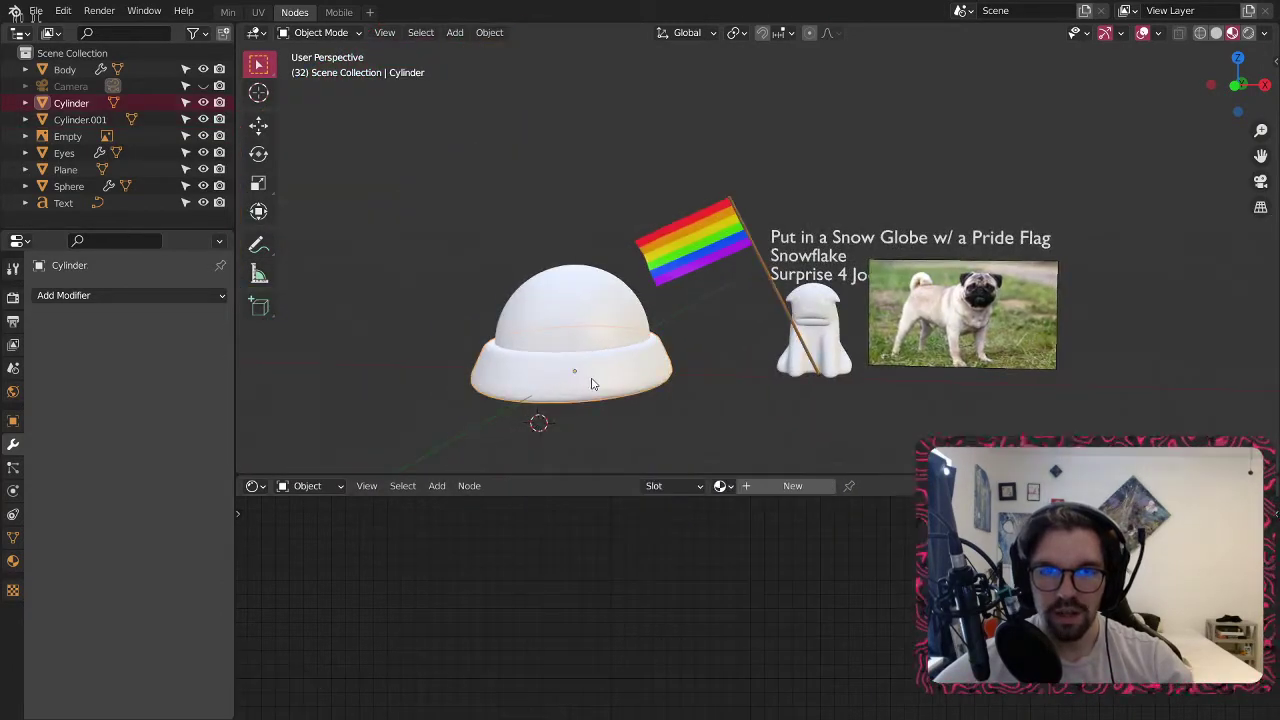
{"action": "left_click", "coordinate": [720, 485]}
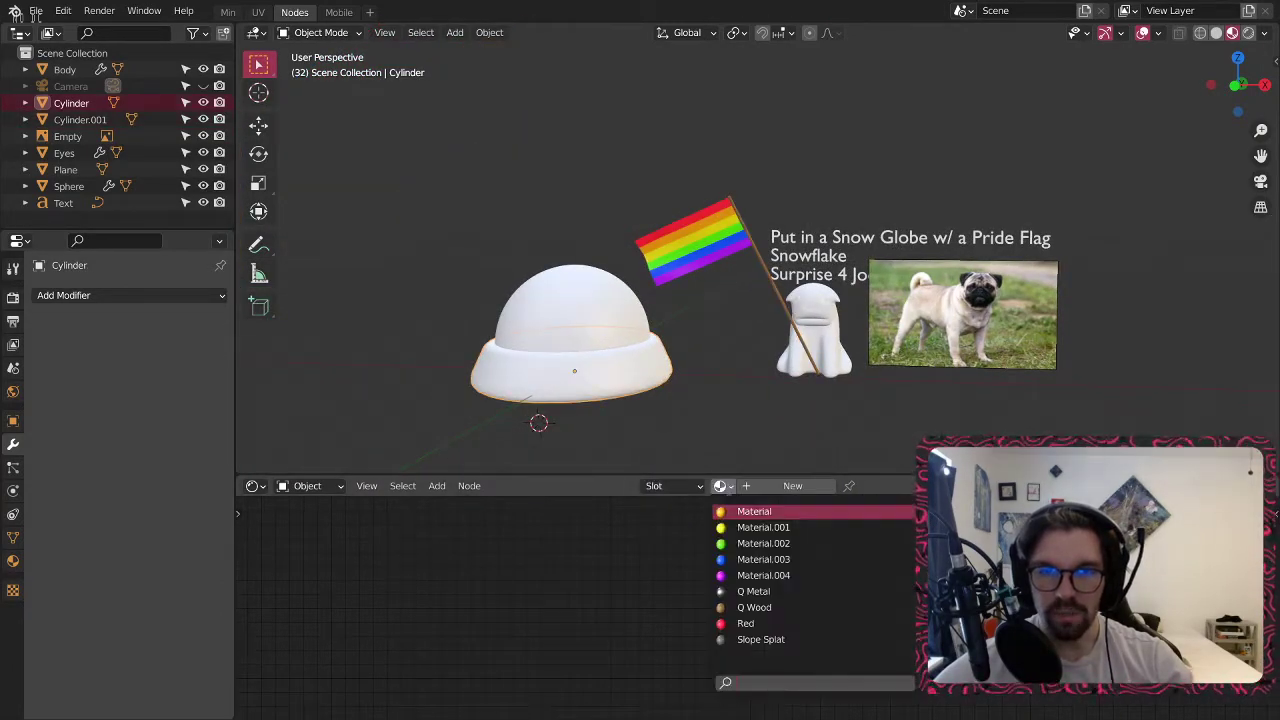
{"action": "left_click", "coordinate": [764, 591]}
Give the snow globe's dome a new material with Transmission 1 and Alpha 0.3.
{"action": "left_click", "coordinate": [589, 305]}
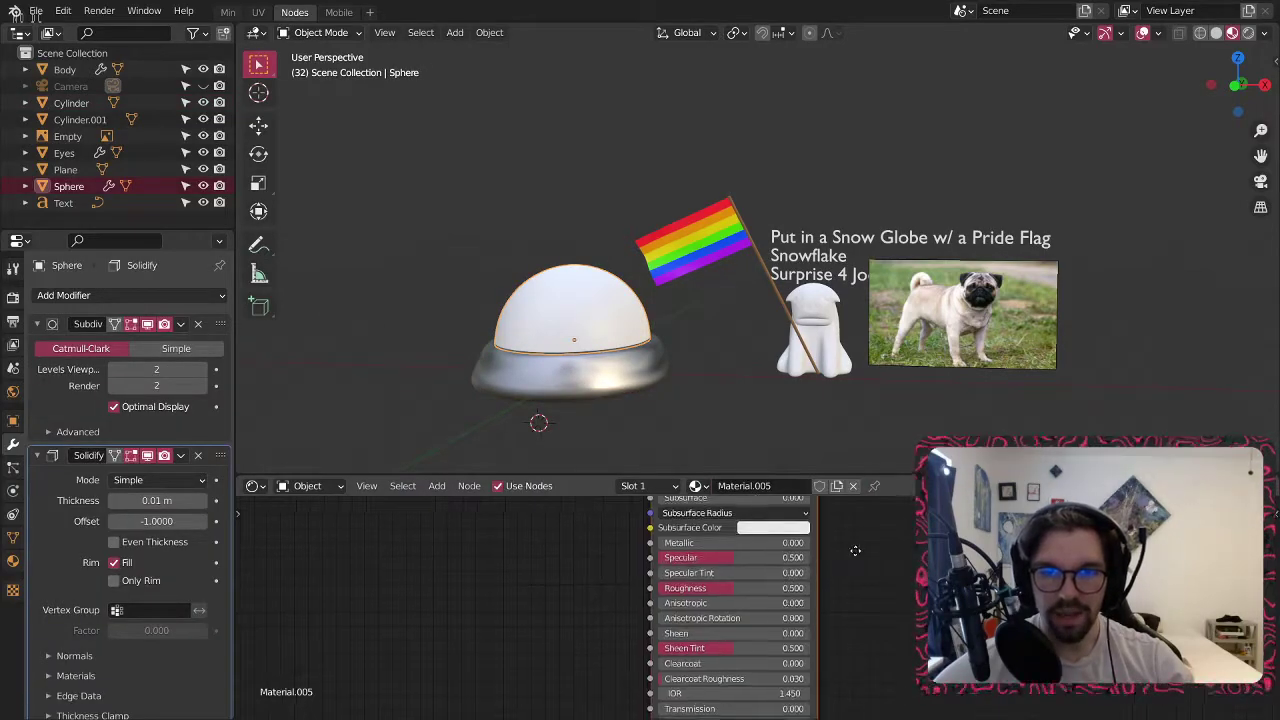
{"action": "middle_click_drag", "start_coordinate": [863, 554], "coordinate": [793, 441]}
{"action": "double_click", "coordinate": [646, 598]}
{"action": "type", "text": "1"}
{"action": "key", "text": "Return"}
{"action": "left_click", "coordinate": [645, 614]}
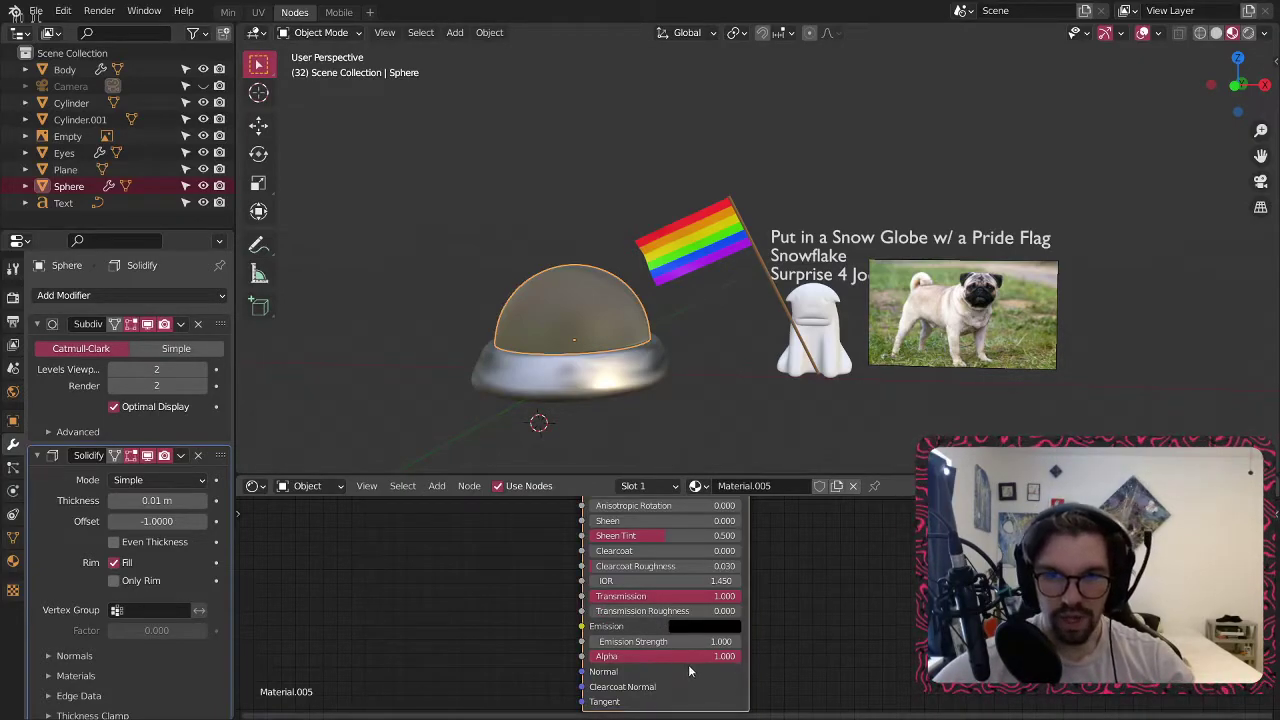
{"action": "left_click", "coordinate": [682, 658]}
{"action": "type", "text": ".7"}
{"action": "key", "text": "Return"}
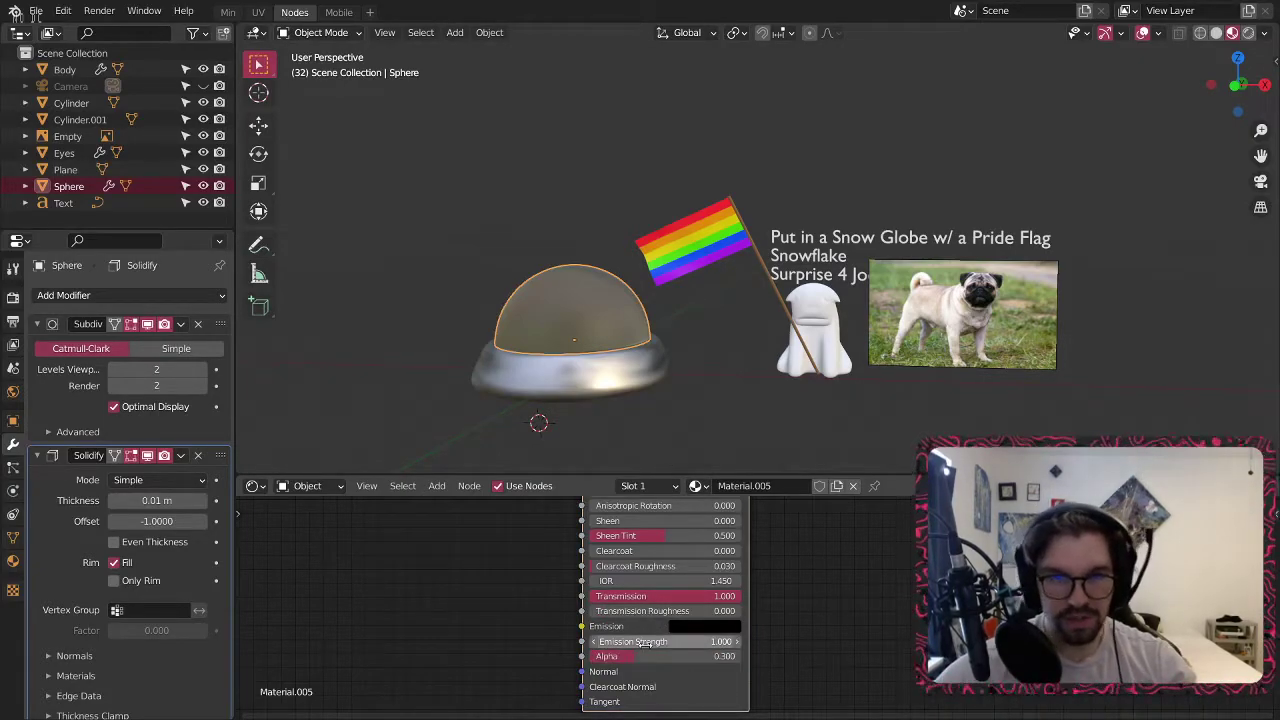
Set the dome material's Roughness, Sheen Tint and Clearcoat Roughness to 0, and deselect the dome.
{"action": "middle_click_drag", "start_coordinate": [708, 552], "coordinate": [720, 661]}
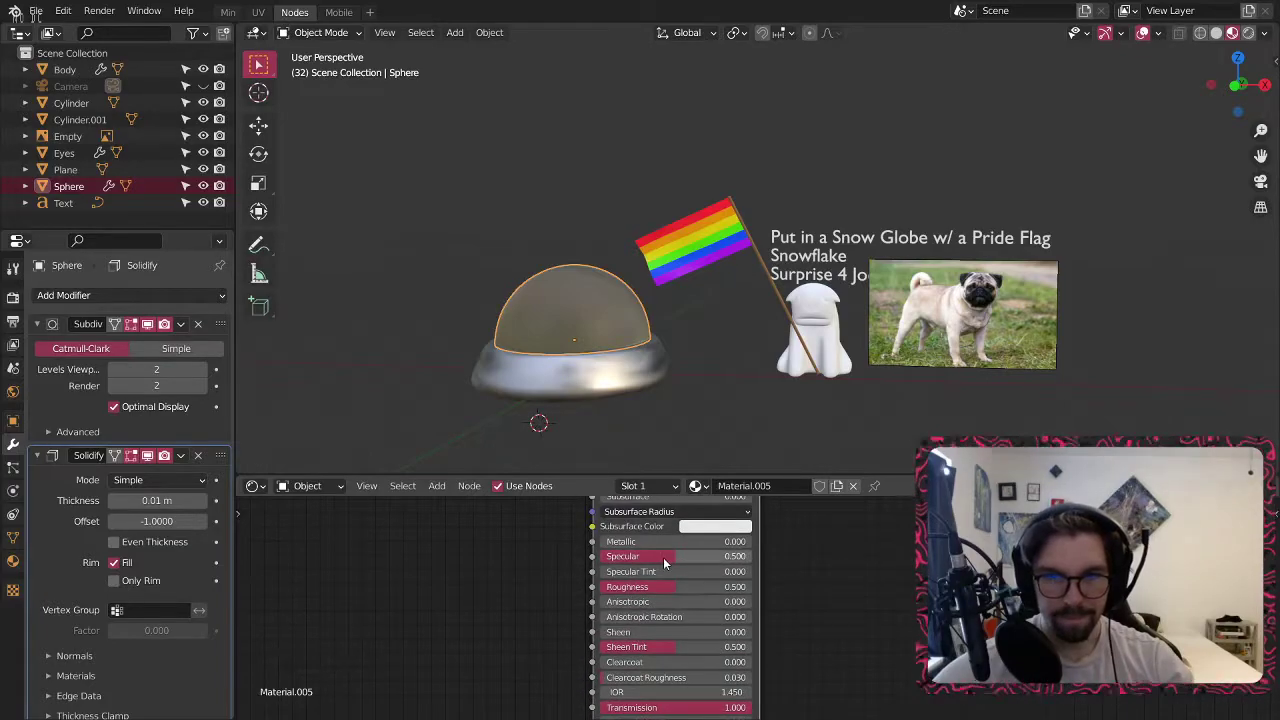
{"action": "left_click_drag", "start_coordinate": [671, 589], "coordinate": [598, 589]}
{"action": "middle_click_drag", "start_coordinate": [556, 334], "coordinate": [628, 356]}
{"action": "scroll", "coordinate": [576, 330], "scroll_direction": "up", "scroll_amount": 5}
{"action": "scroll", "coordinate": [630, 358], "scroll_direction": "down", "scroll_amount": 2}
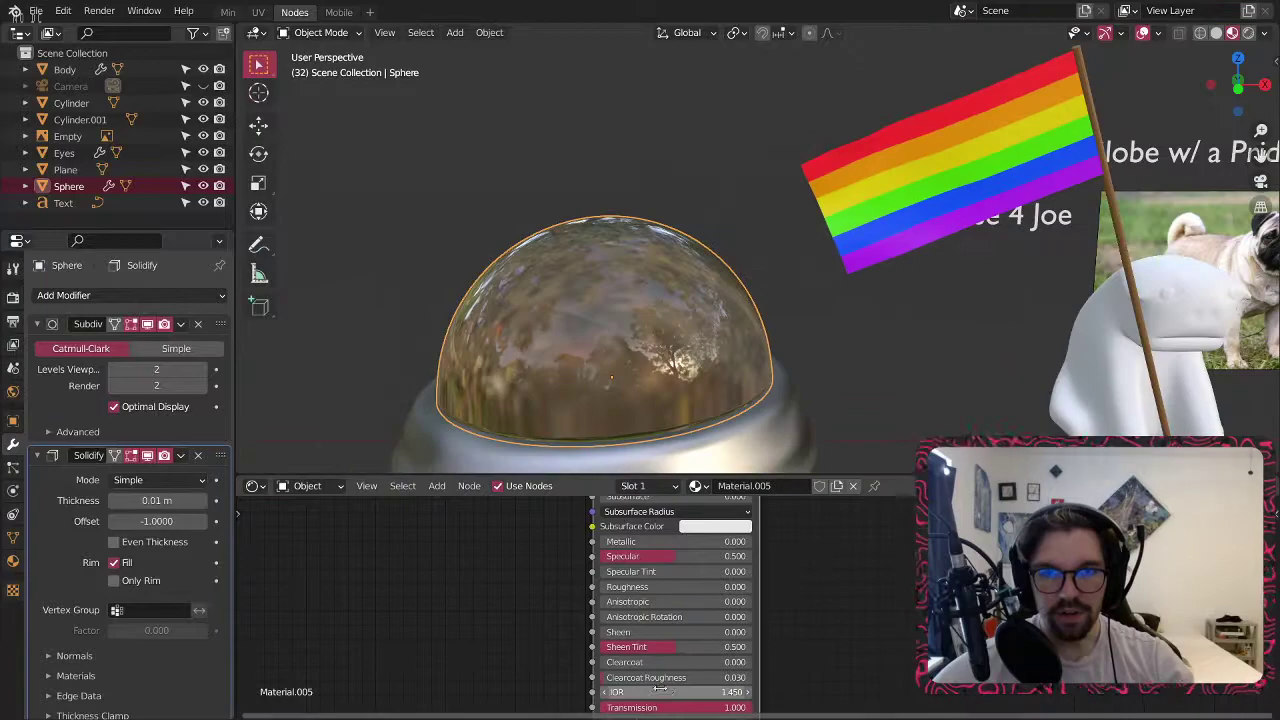
{"action": "middle_click_drag", "start_coordinate": [680, 646], "coordinate": [682, 630]}
{"action": "left_click_drag", "start_coordinate": [683, 632], "coordinate": [598, 664]}
{"action": "scroll", "coordinate": [922, 367], "scroll_direction": "down", "scroll_amount": 5}
{"action": "left_click", "coordinate": [935, 397]}
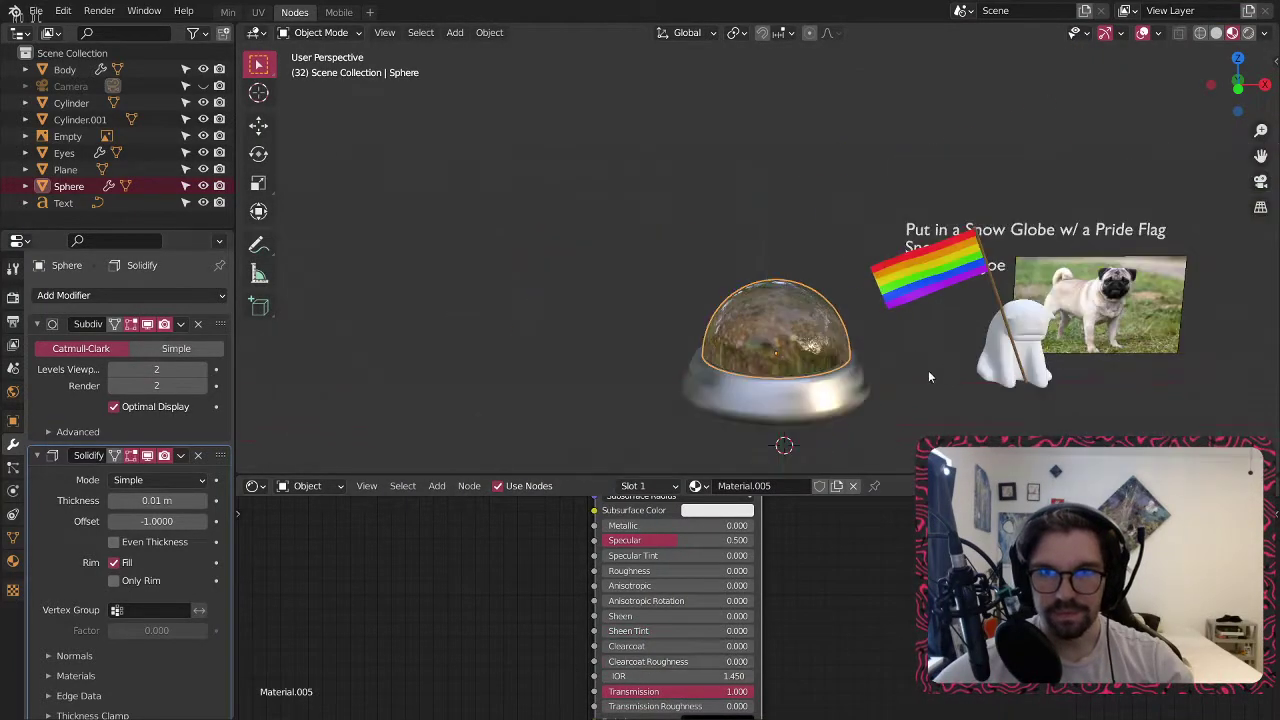
{"action": "middle_click_drag", "start_coordinate": [935, 401], "coordinate": [758, 329]}
{"action": "scroll", "coordinate": [758, 329], "scroll_direction": "up", "scroll_amount": 6}
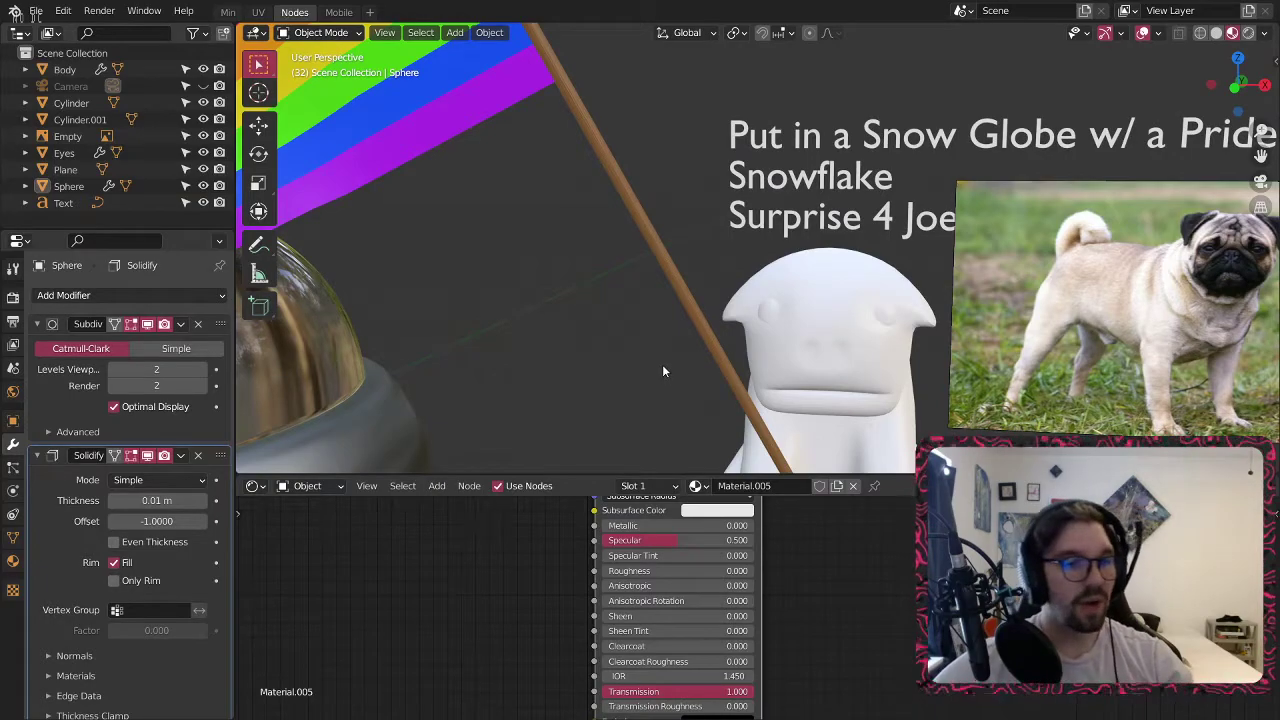
{"action": "scroll", "coordinate": [610, 303], "scroll_direction": "down", "scroll_amount": 3}
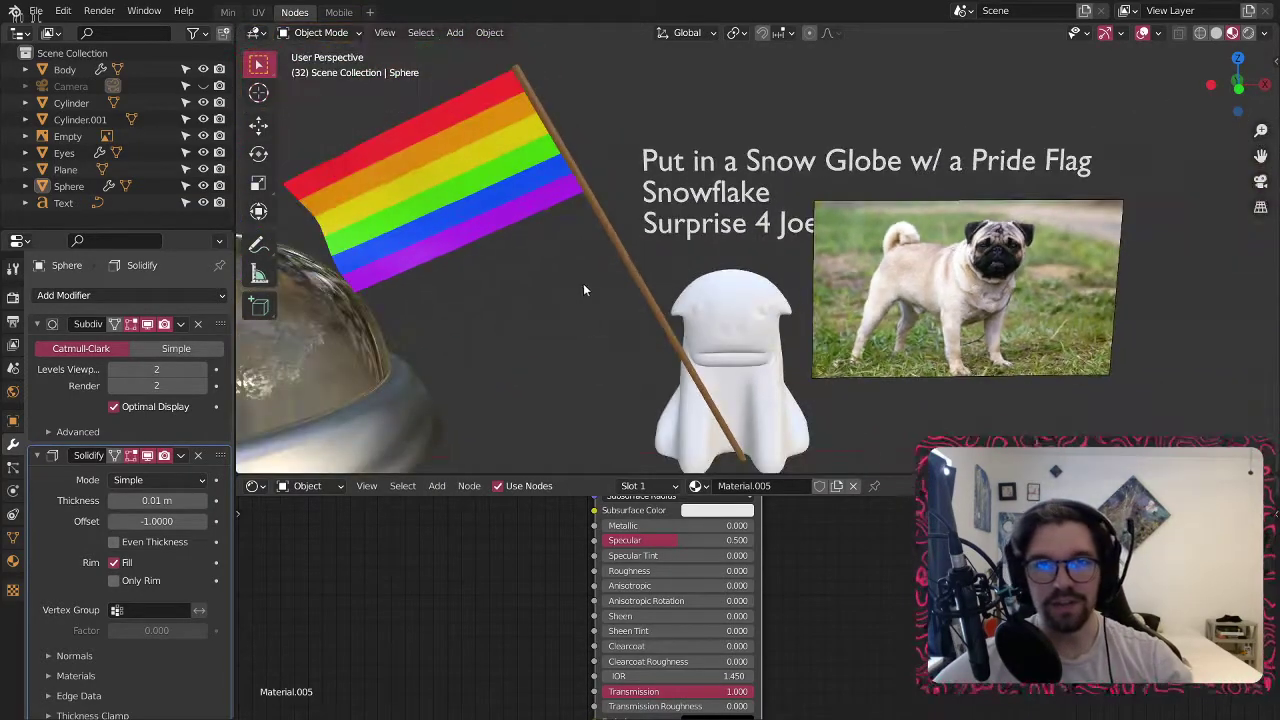
Switch to the Min workspace and add a cube mesh to the scene.
{"action": "scroll", "coordinate": [578, 246], "scroll_direction": "down", "scroll_amount": 4}
{"action": "mouse_move", "coordinate": [674, 215]}
{"action": "middle_mouse_down"}
{"action": "mouse_move", "coordinate": [696, 262]}
{"action": "mouse_move", "coordinate": [677, 225]}
{"action": "middle_mouse_up"}
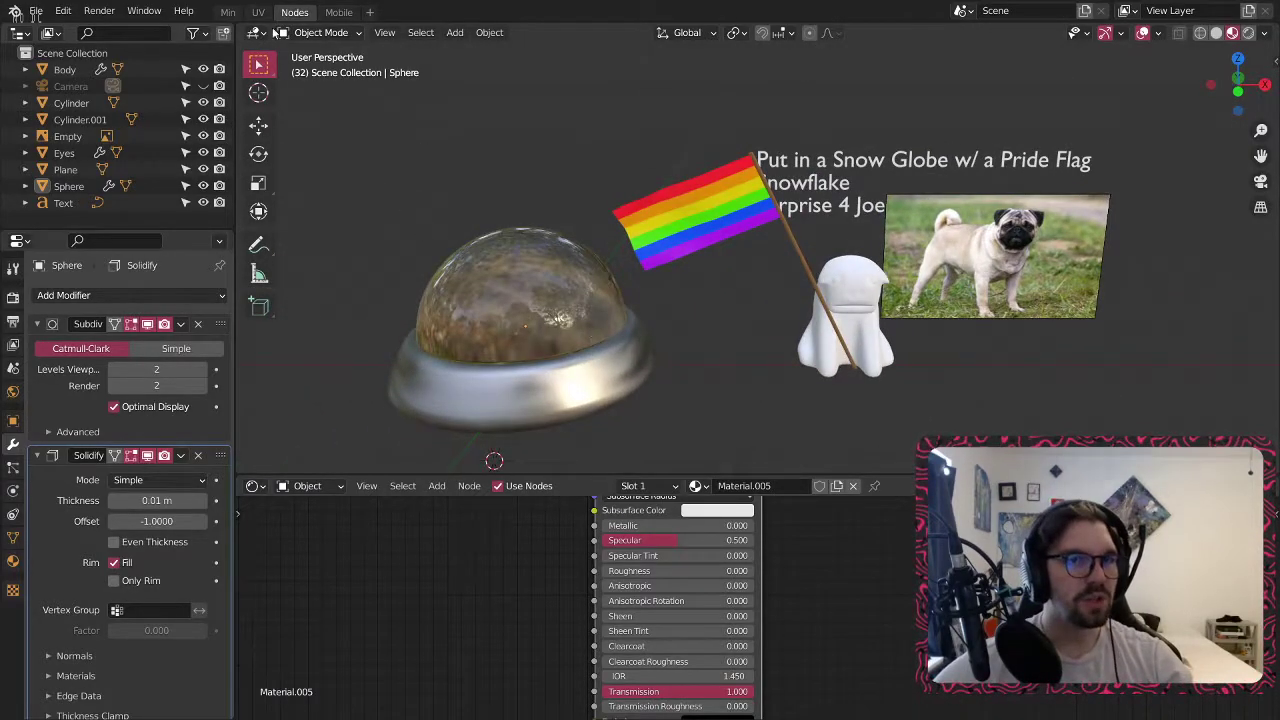
{"action": "left_click", "coordinate": [228, 12]}
{"action": "scroll", "coordinate": [571, 284], "scroll_direction": "down", "scroll_amount": 8}
{"action": "mouse_move", "coordinate": [689, 342]}
{"action": "middle_mouse_down"}
{"action": "mouse_move", "coordinate": [679, 400]}
{"action": "mouse_move", "coordinate": [757, 324]}
{"action": "middle_mouse_up"}
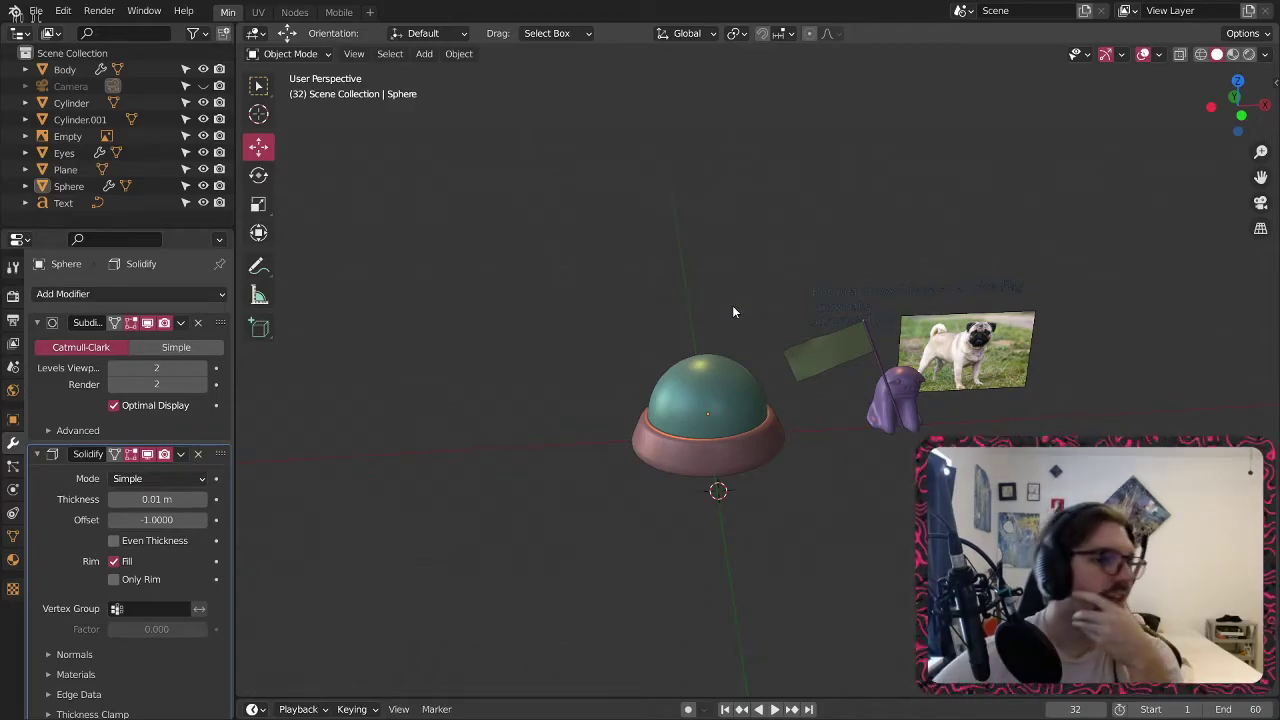
{"action": "left_click", "coordinate": [455, 54]}
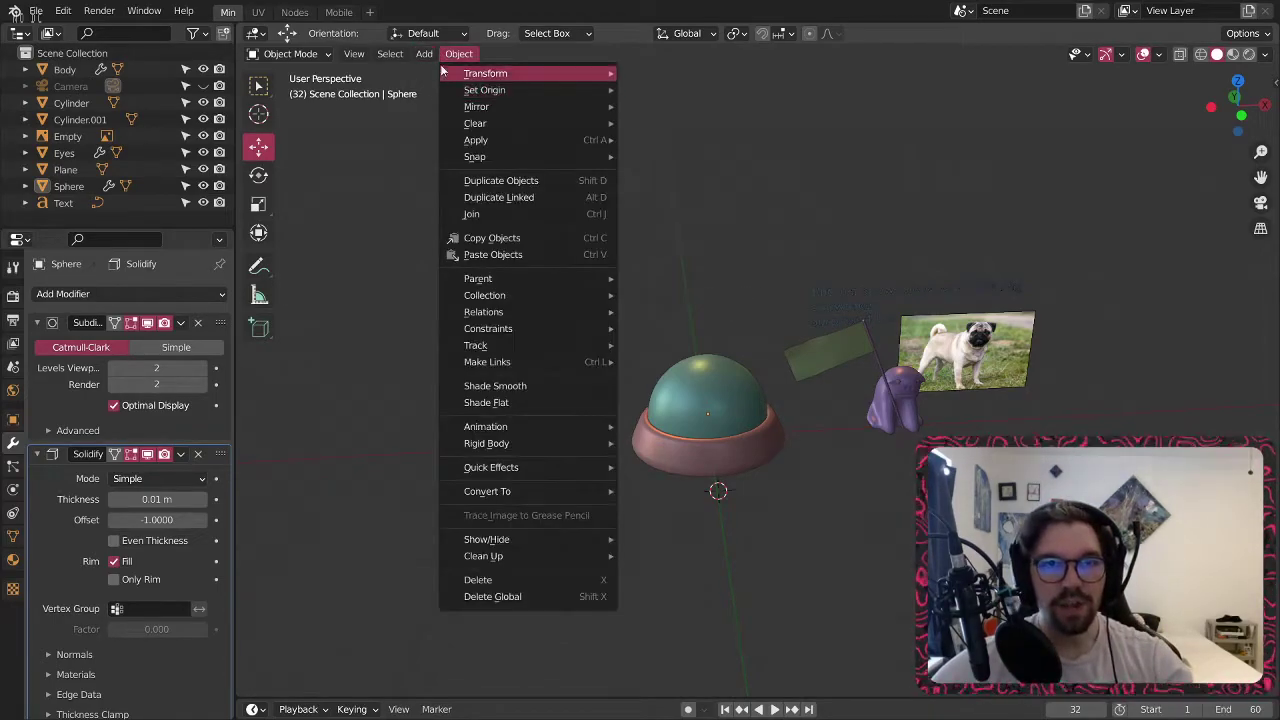
{"action": "mouse_move", "coordinate": [424, 54]}
{"action": "mouse_move", "coordinate": [477, 78]}
{"action": "left_click", "coordinate": [611, 89]}
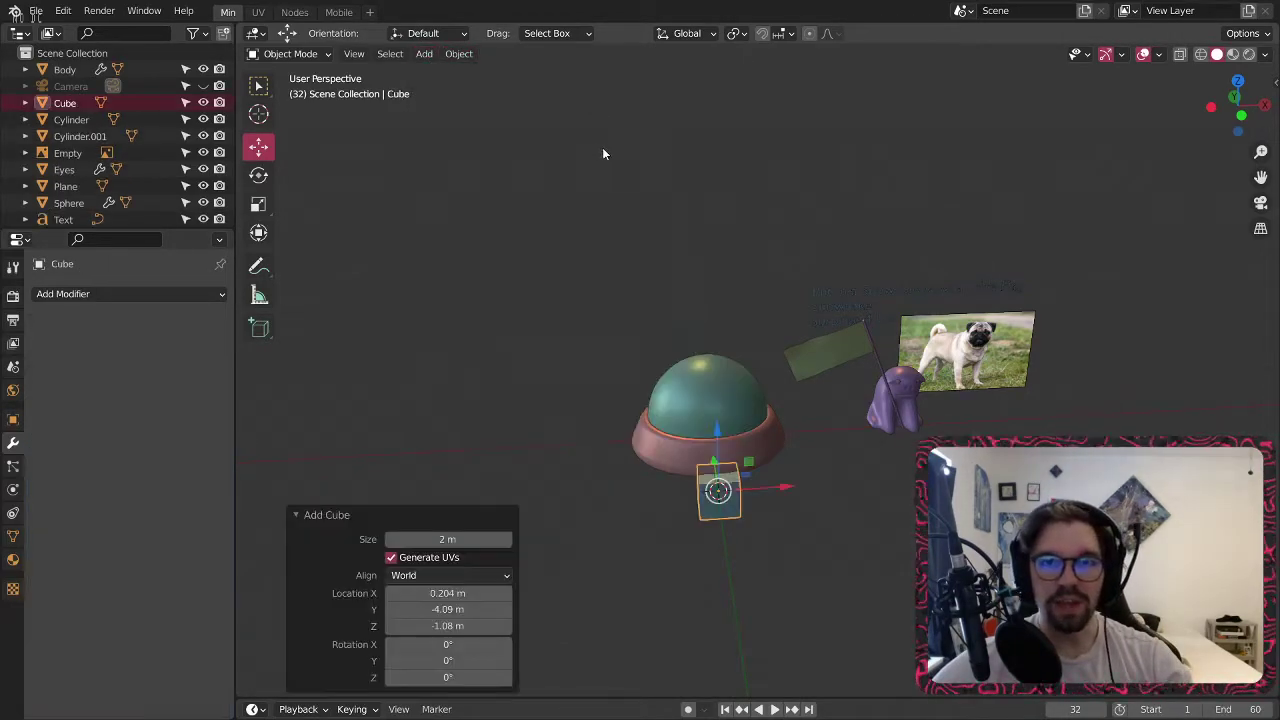
{"action": "middle_click_drag", "start_coordinate": [575, 360], "coordinate": [560, 420]}
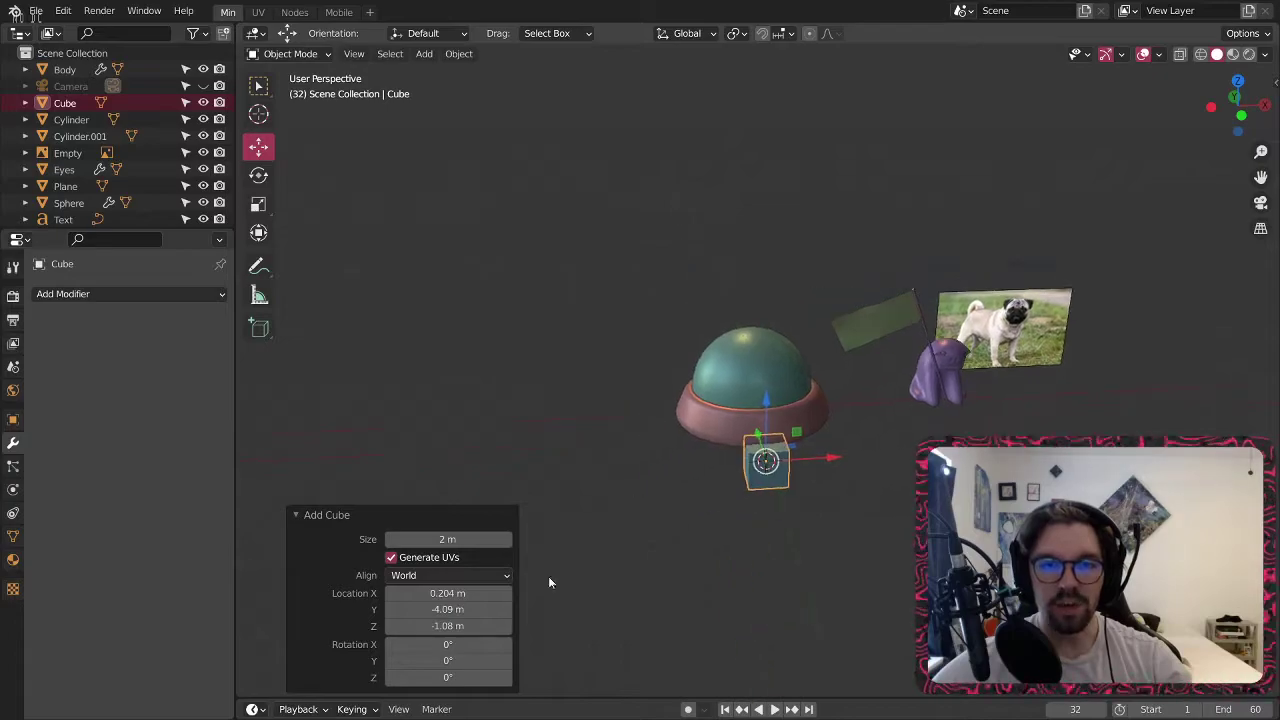
{"action": "left_click", "coordinate": [457, 677]}
{"action": "type", "text": "0d"}
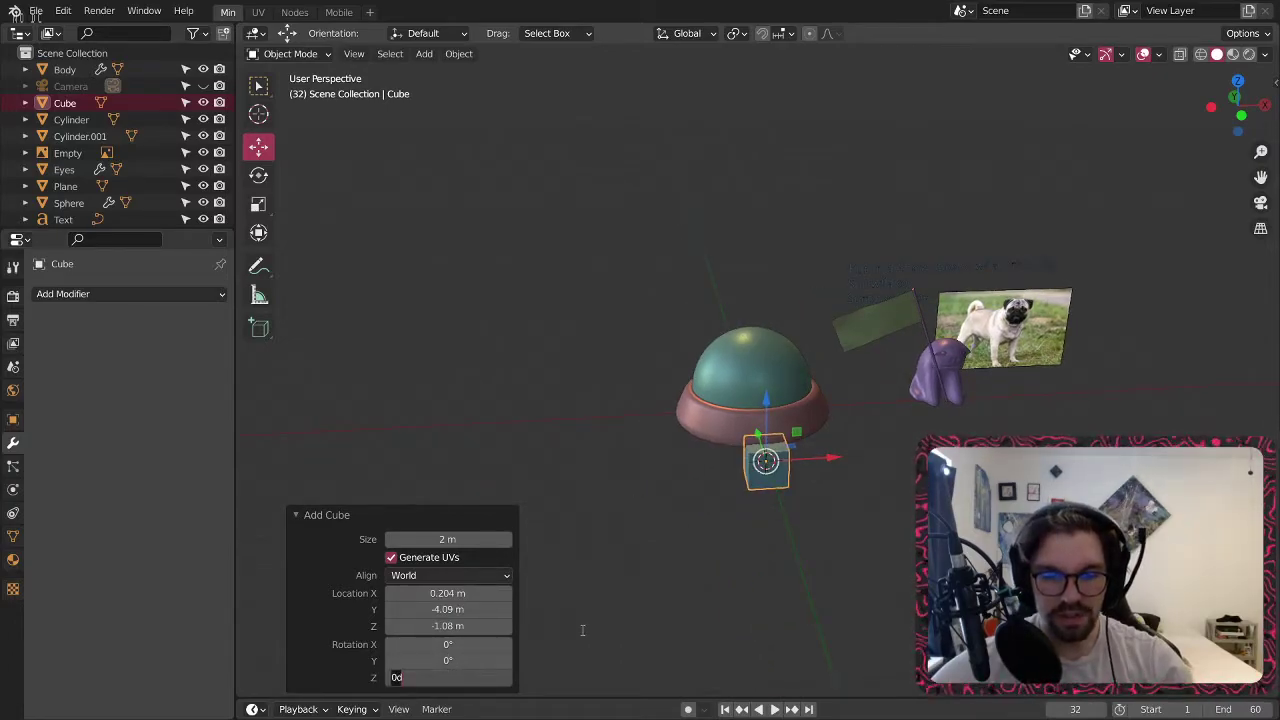
{"action": "key", "text": "BackSpace"}
{"action": "key", "text": "BackSpace"}
{"action": "type", "text": "45d"}
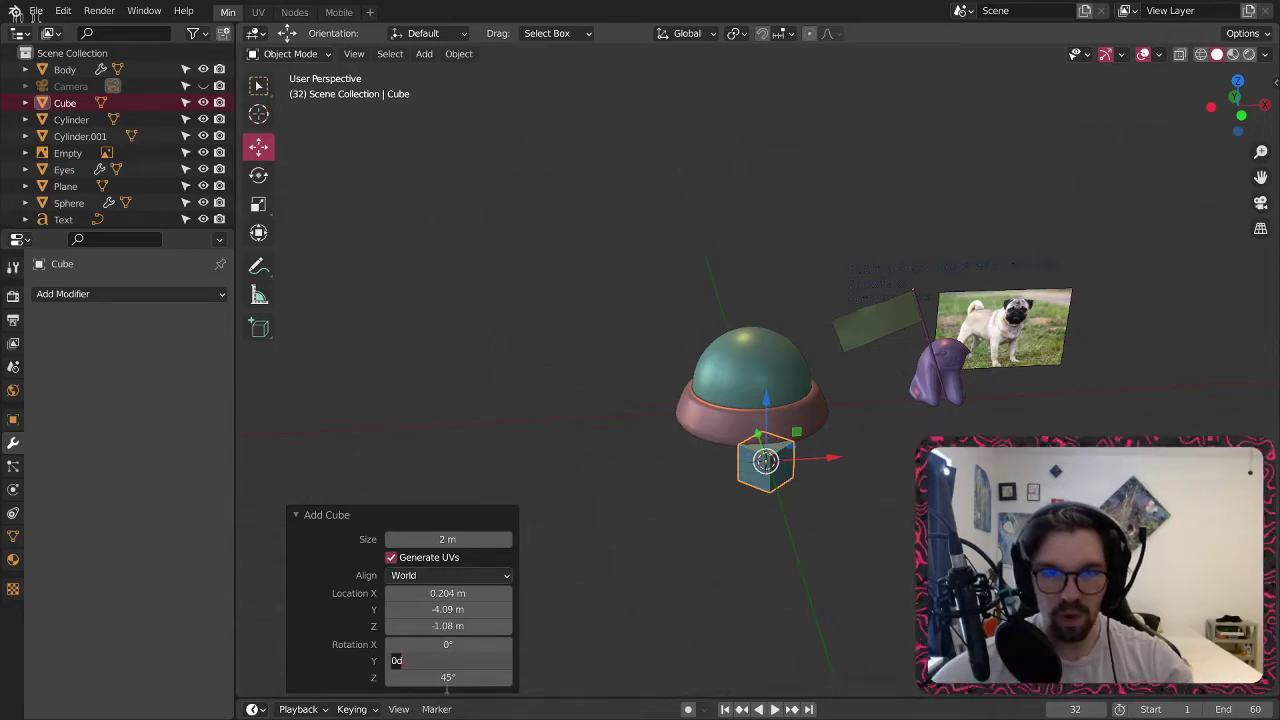
{"action": "type", "text": "0"}
{"action": "key", "text": "Return"}
Set the new cube's Y rotation to 45° and move it along X beside the snow globe and about 4.24 m along Y.
{"action": "left_click", "coordinate": [424, 667]}
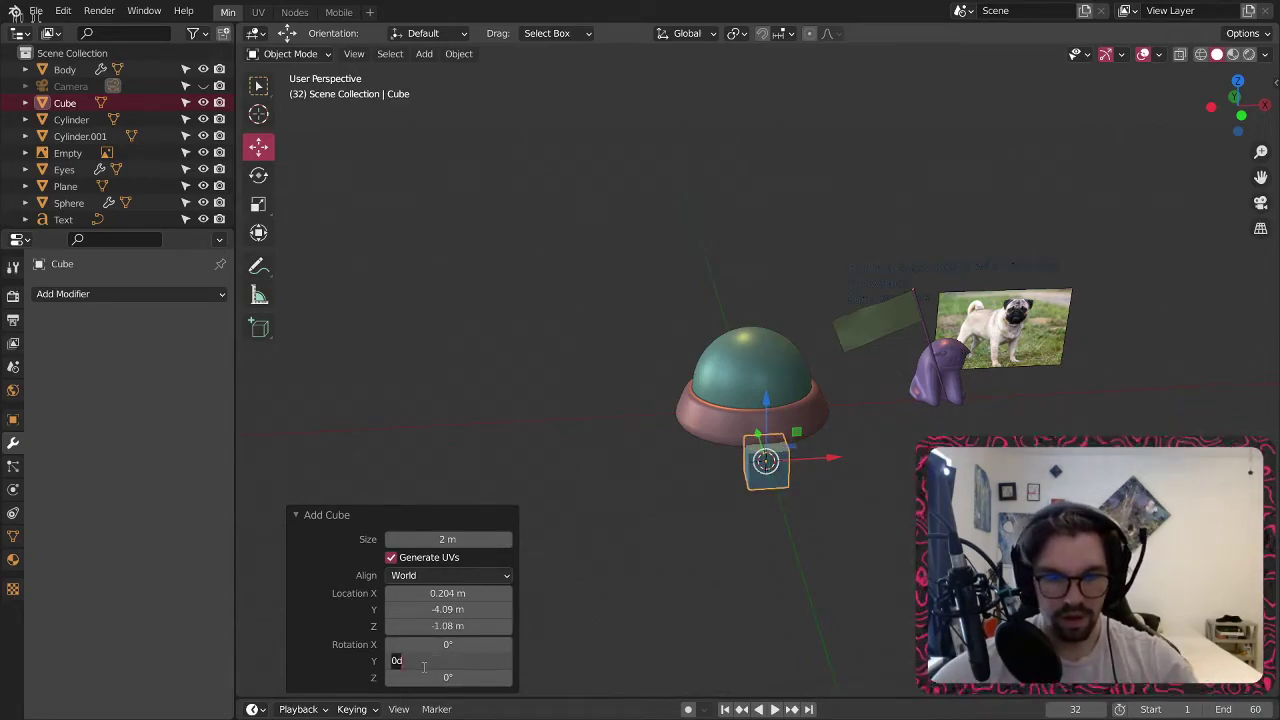
{"action": "key", "text": "Return"}
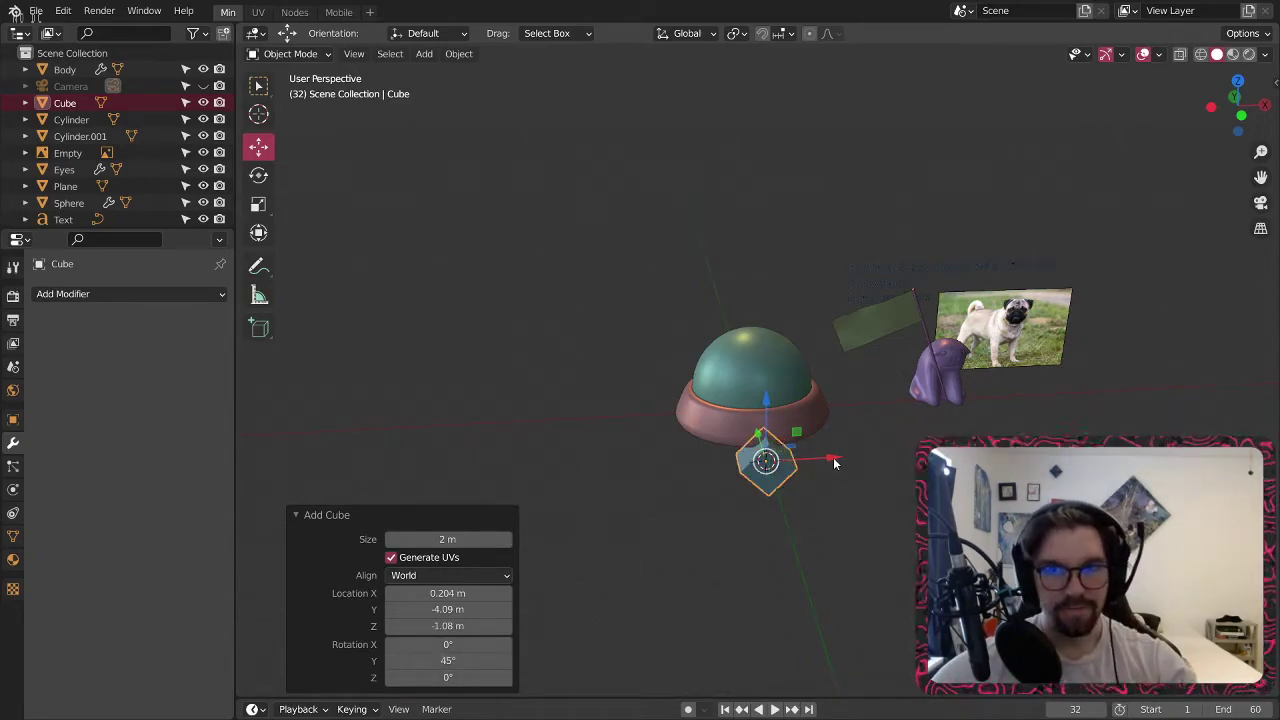
{"action": "left_click_drag", "start_coordinate": [835, 463], "coordinate": [584, 470]}
{"action": "middle_click_drag", "start_coordinate": [584, 470], "coordinate": [545, 461]}
{"action": "left_click_drag", "start_coordinate": [668, 420], "coordinate": [746, 384]}
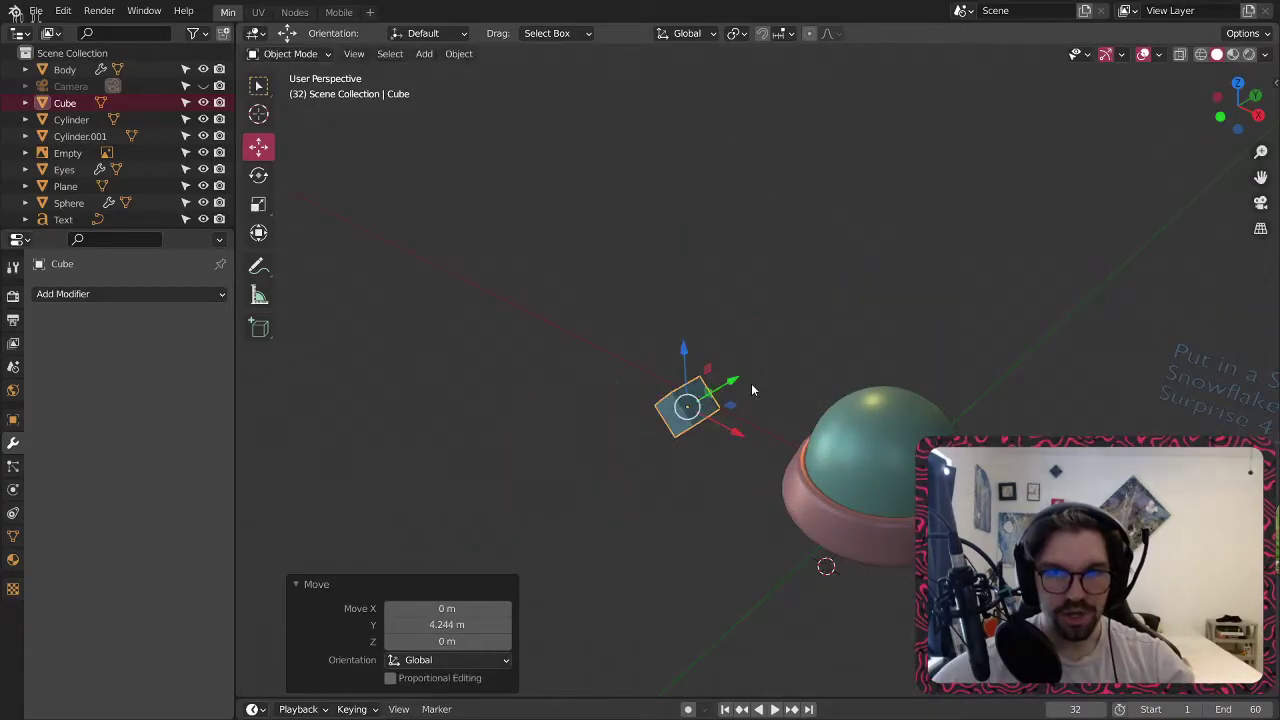
Flatten the cube by scaling it to 0.198 along Y, and enter Edit Mode on it.
{"action": "key", "text": "shift+space"}
{"action": "key", "text": "s"}
{"action": "mouse_move", "coordinate": [746, 384]}
{"action": "middle_mouse_down"}
{"action": "mouse_move", "coordinate": [733, 413]}
{"action": "mouse_move", "coordinate": [745, 386]}
{"action": "middle_mouse_up"}
{"action": "left_click_drag", "start_coordinate": [744, 386], "coordinate": [700, 402]}
{"action": "scroll", "coordinate": [702, 400], "scroll_direction": "up", "scroll_amount": 4}
{"action": "middle_click_drag", "start_coordinate": [702, 400], "coordinate": [812, 350]}
{"action": "left_click", "coordinate": [291, 55]}
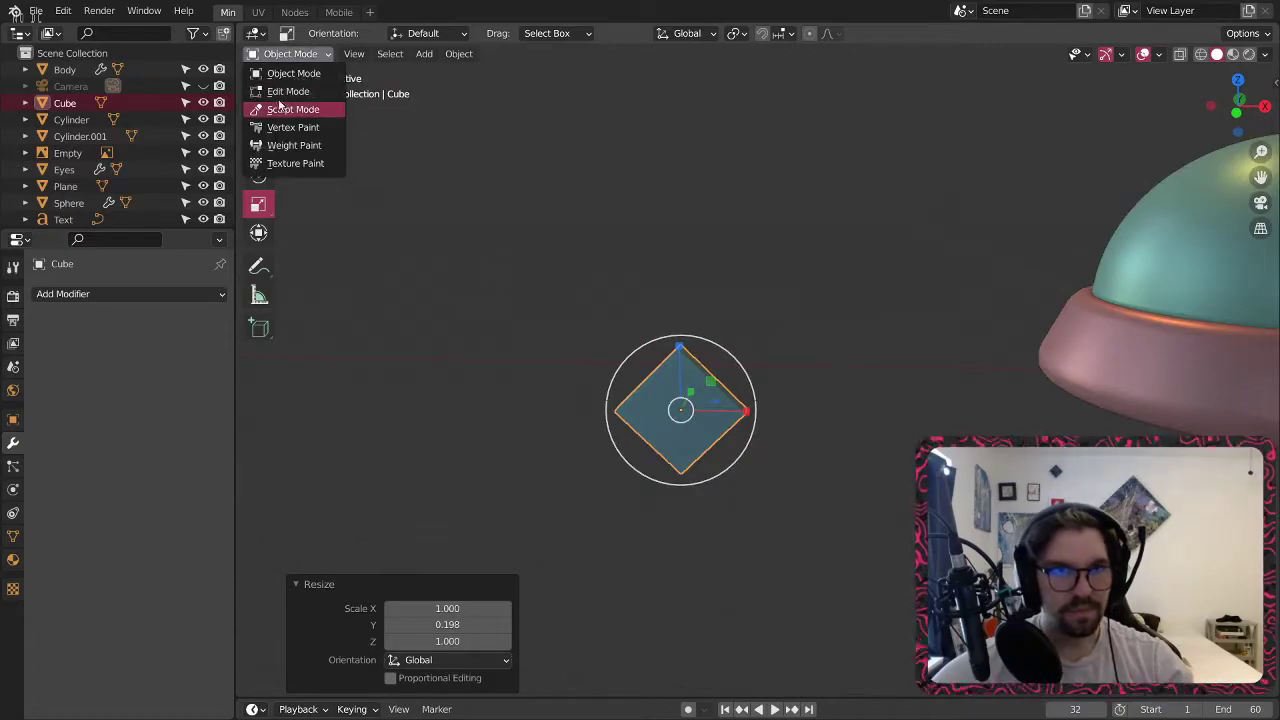
{"action": "left_click", "coordinate": [287, 92]}
Add one centred loop cut in each direction across the flat diamond's large faces.
{"action": "scroll", "coordinate": [450, 294], "scroll_direction": "up", "scroll_amount": 4}
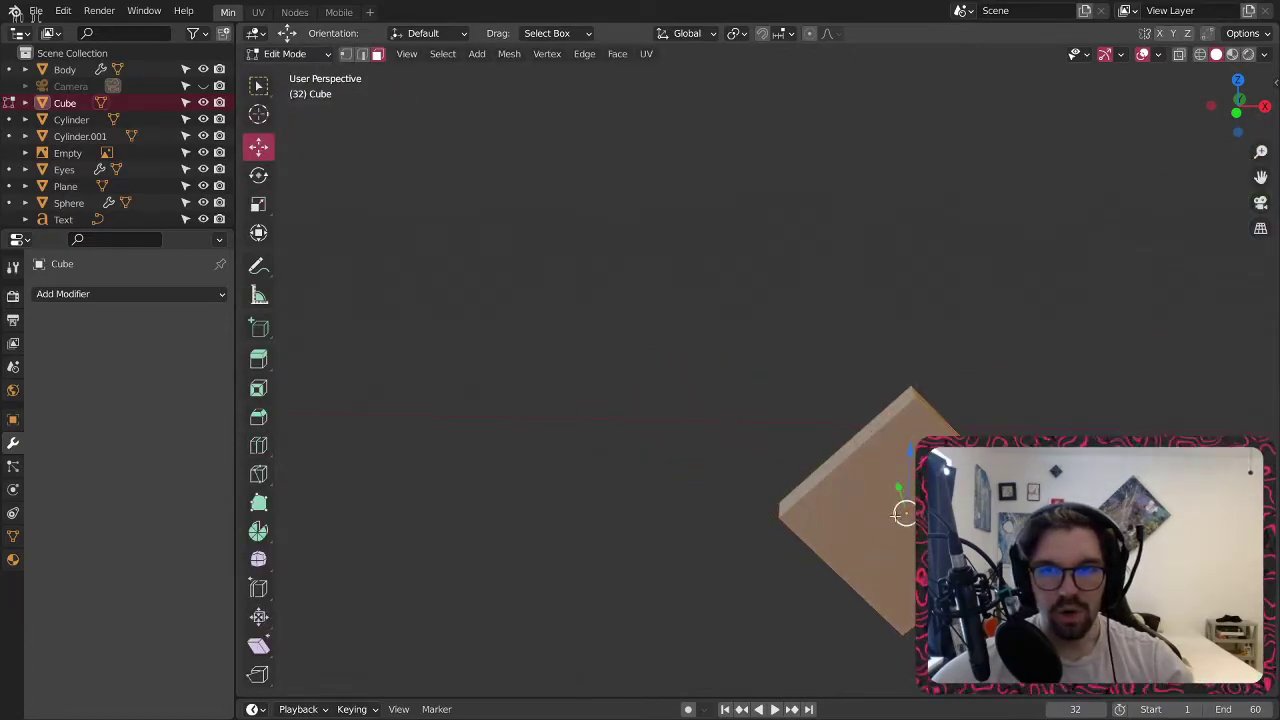
{"action": "middle_click_drag", "start_coordinate": [895, 516], "coordinate": [742, 489], "text": "shift"}
{"action": "left_click", "coordinate": [259, 446]}
{"action": "left_click", "coordinate": [702, 467]}
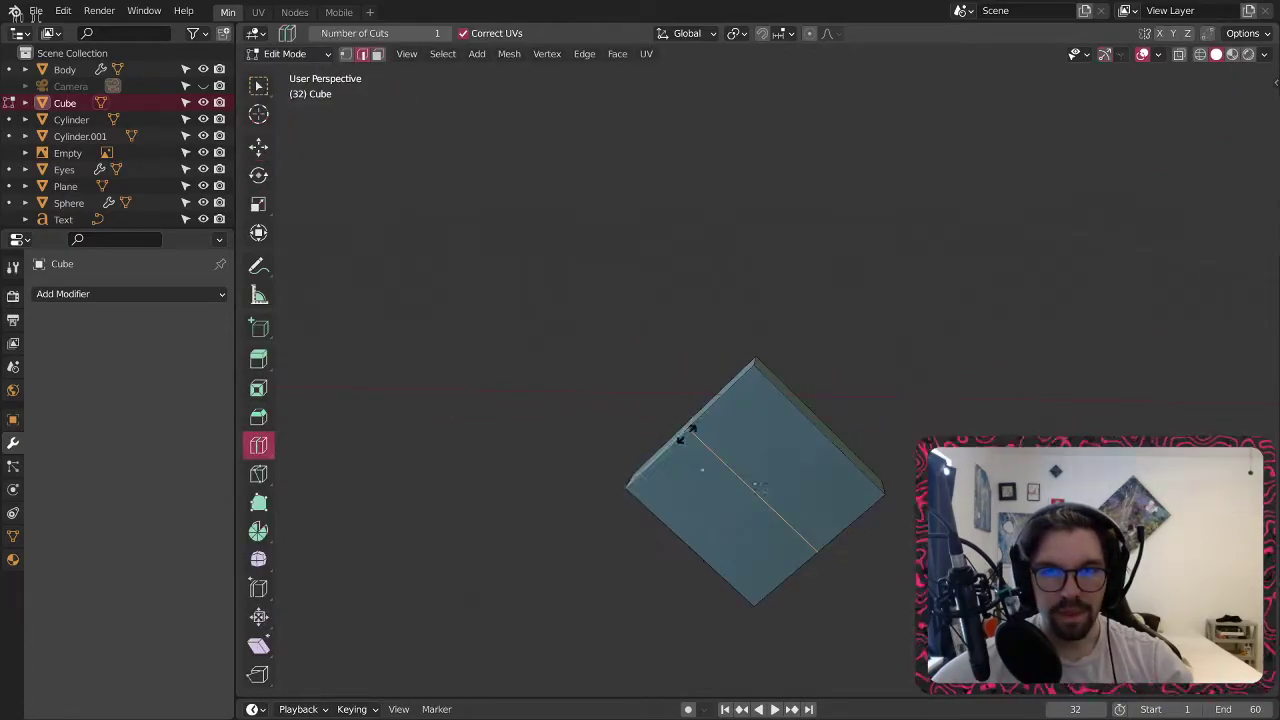
{"action": "left_click", "coordinate": [730, 510]}
{"action": "middle_click_drag", "start_coordinate": [892, 413], "coordinate": [797, 403], "text": "shift"}
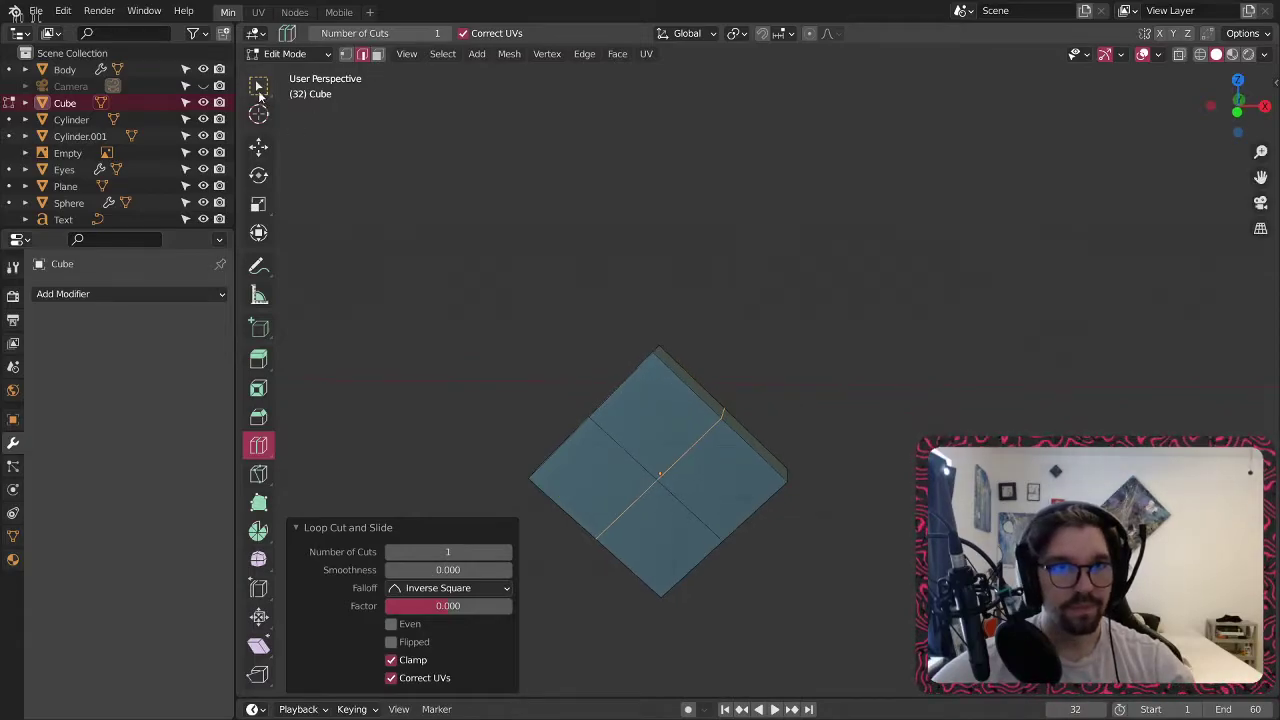
Try scaling both centre loops inward to make a four-pointed star, and dissolve the loops.
{"action": "left_click", "coordinate": [258, 86]}
{"action": "left_click", "coordinate": [720, 457], "text": "alt+shift"}
{"action": "key", "text": "s"}
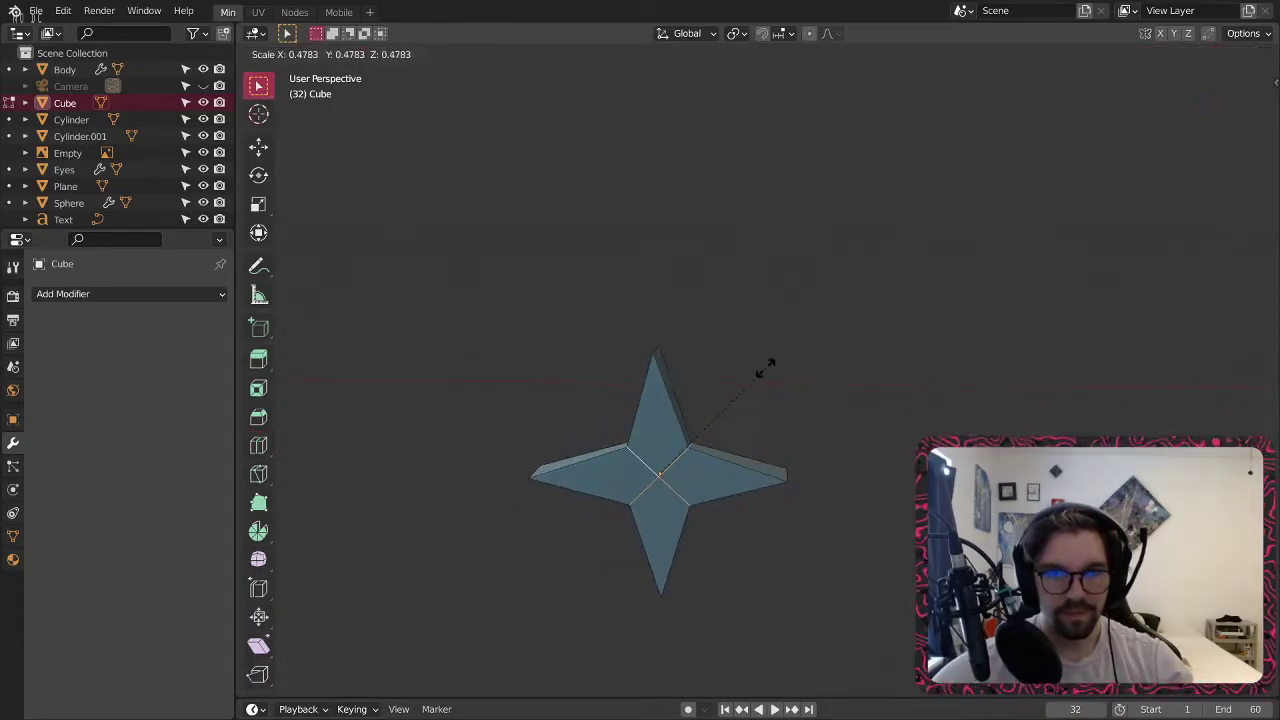
{"action": "left_click", "coordinate": [767, 374]}
{"action": "key", "text": "ctrl+x"}
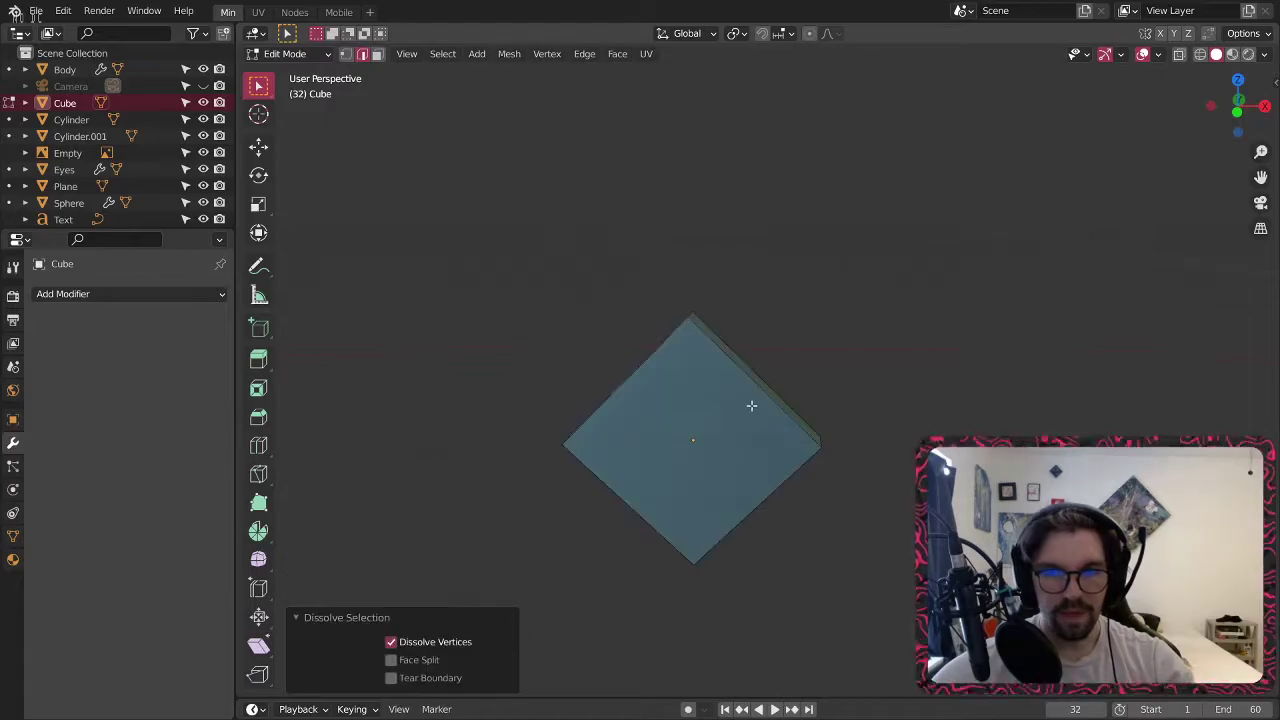
Add three evenly spaced loop cuts in each direction across the flat diamond's large faces.
{"action": "left_click", "coordinate": [258, 445]}
{"action": "left_click", "coordinate": [614, 488]}
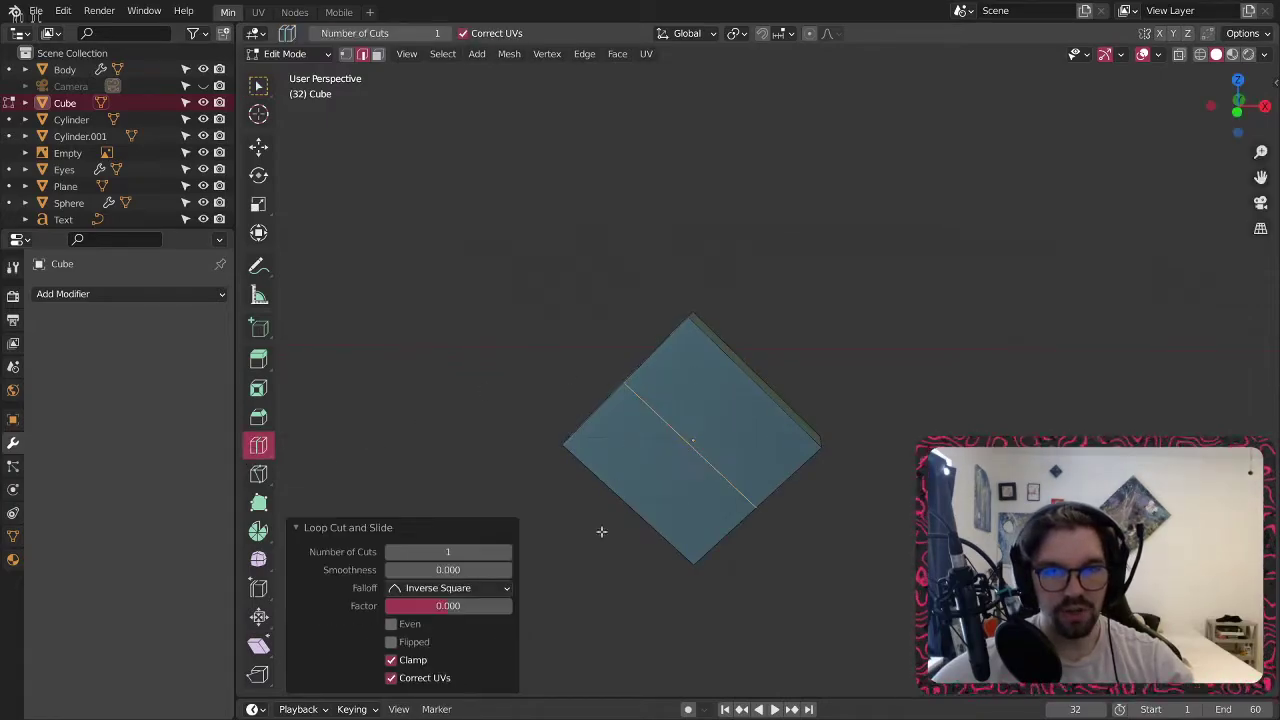
{"action": "left_click", "coordinate": [507, 552]}
{"action": "left_click", "coordinate": [507, 552]}
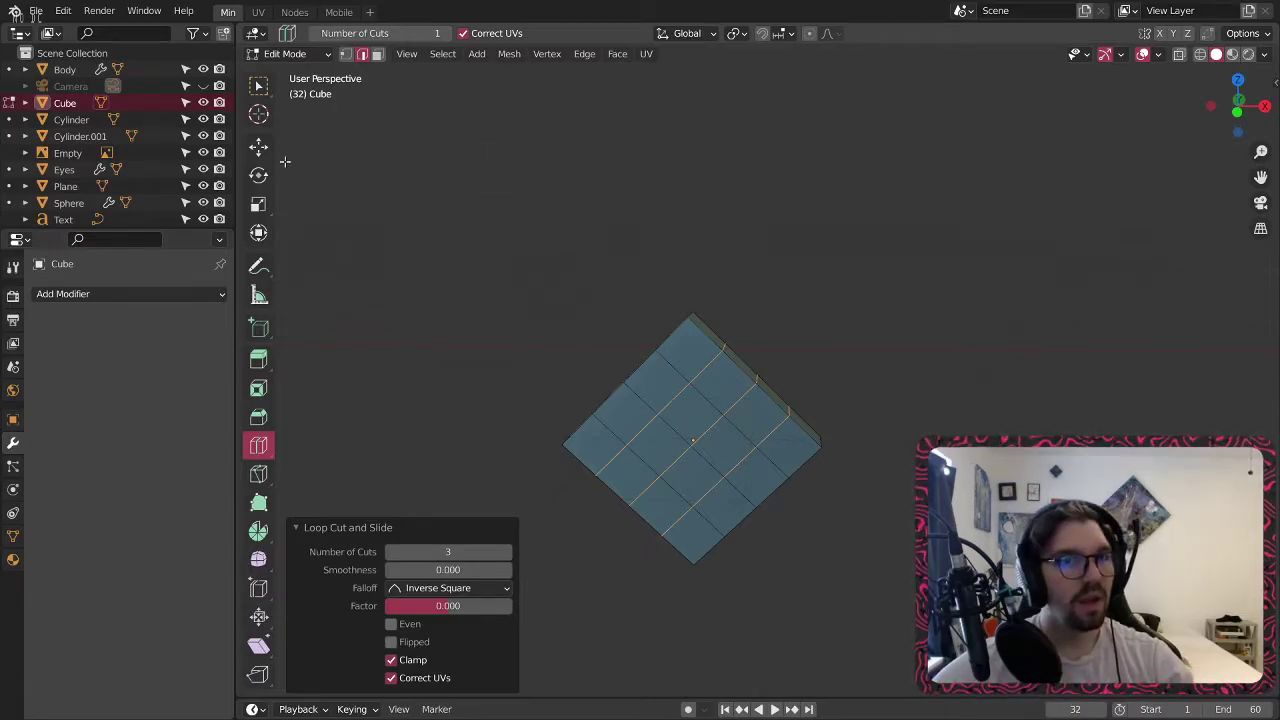
Select the two outer loop cuts in each direction and scale them to 0.352 to form an eight-pointed snowflake.
{"action": "left_click", "coordinate": [258, 146]}
{"action": "middle_click_drag", "start_coordinate": [640, 380], "coordinate": [658, 352]}
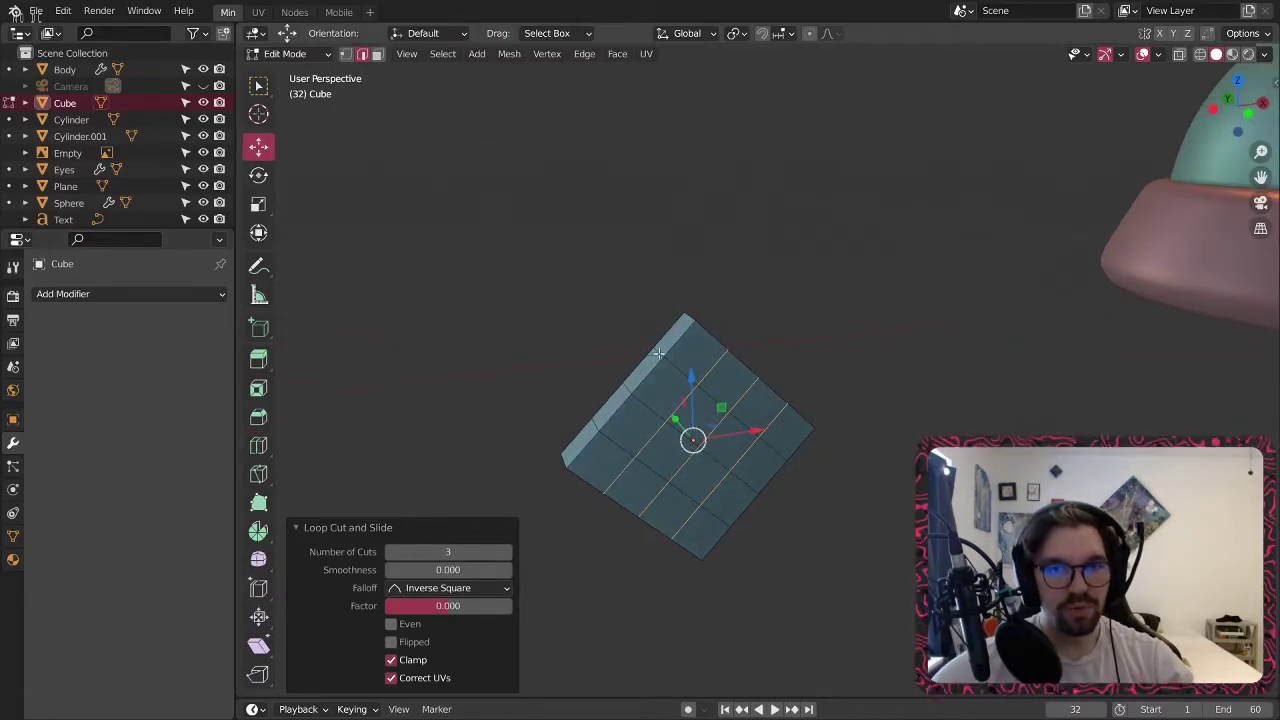
{"action": "left_click", "coordinate": [659, 352], "text": "alt"}
{"action": "middle_click_drag", "start_coordinate": [737, 395], "coordinate": [728, 359]}
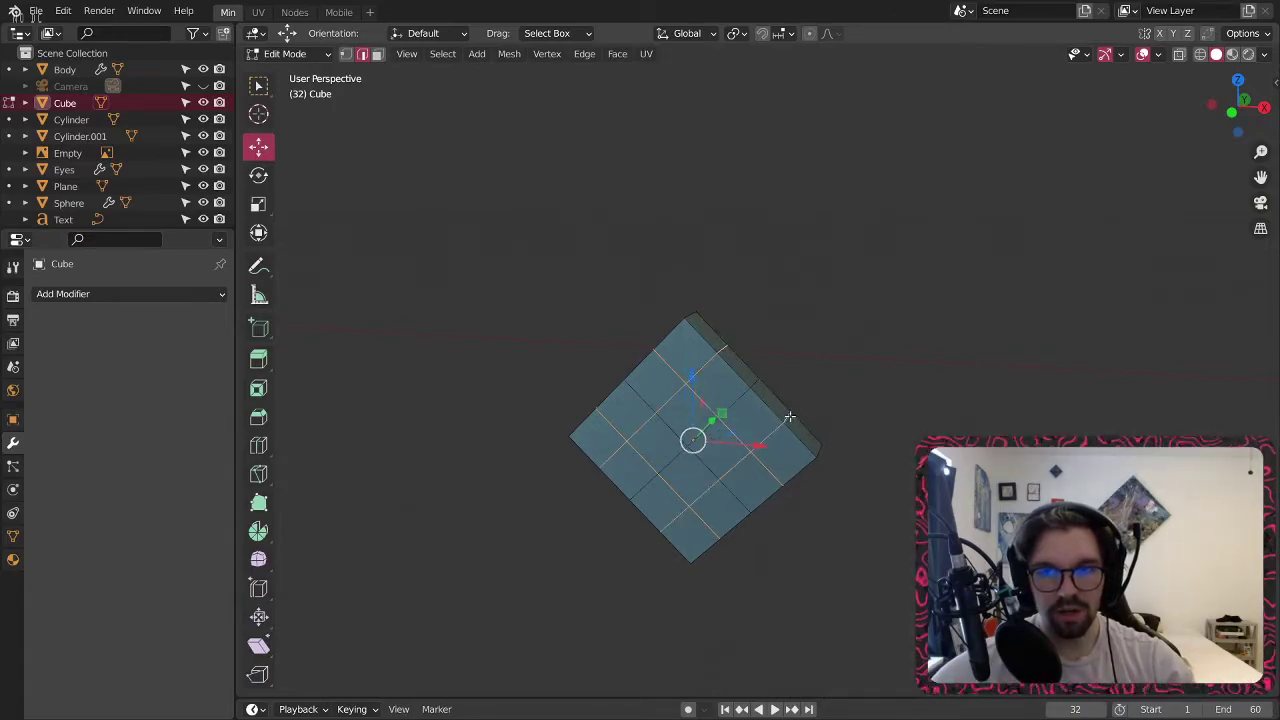
{"action": "key", "text": "s"}
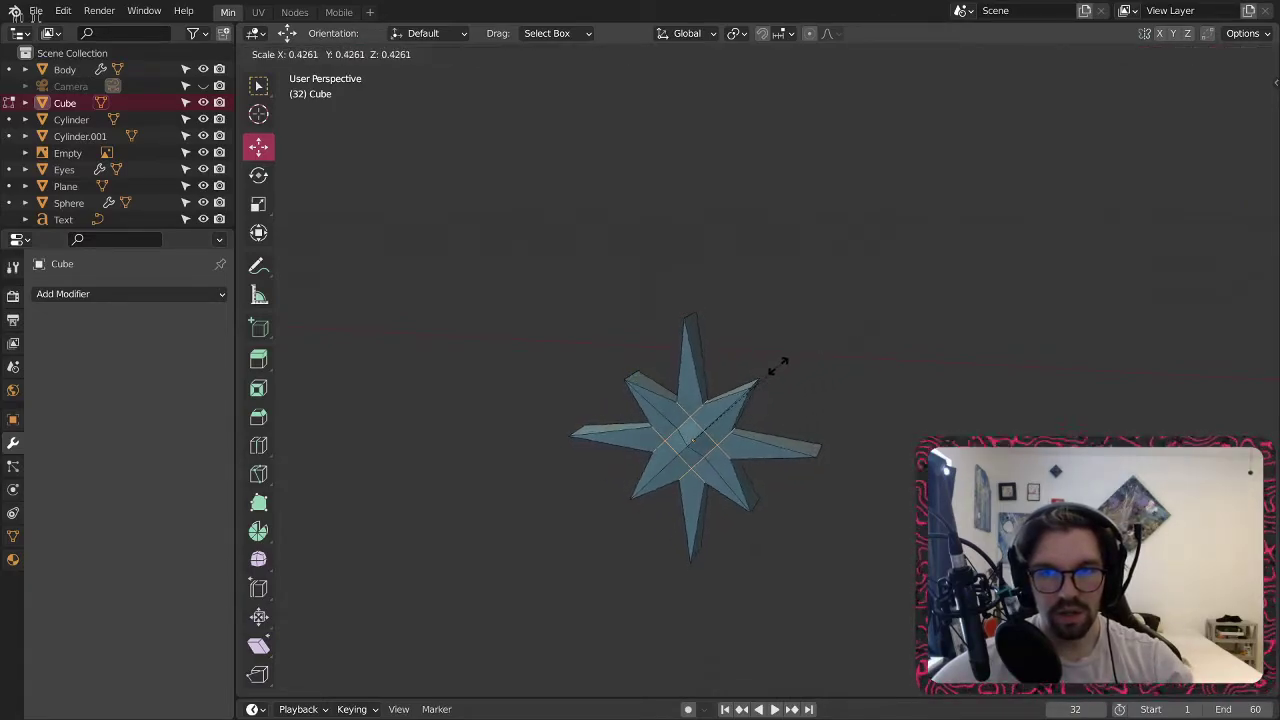
{"action": "left_click", "coordinate": [757, 374]}
{"action": "middle_click_drag", "start_coordinate": [757, 374], "coordinate": [757, 360]}
{"action": "scroll", "coordinate": [658, 400], "scroll_direction": "up", "scroll_amount": 4}
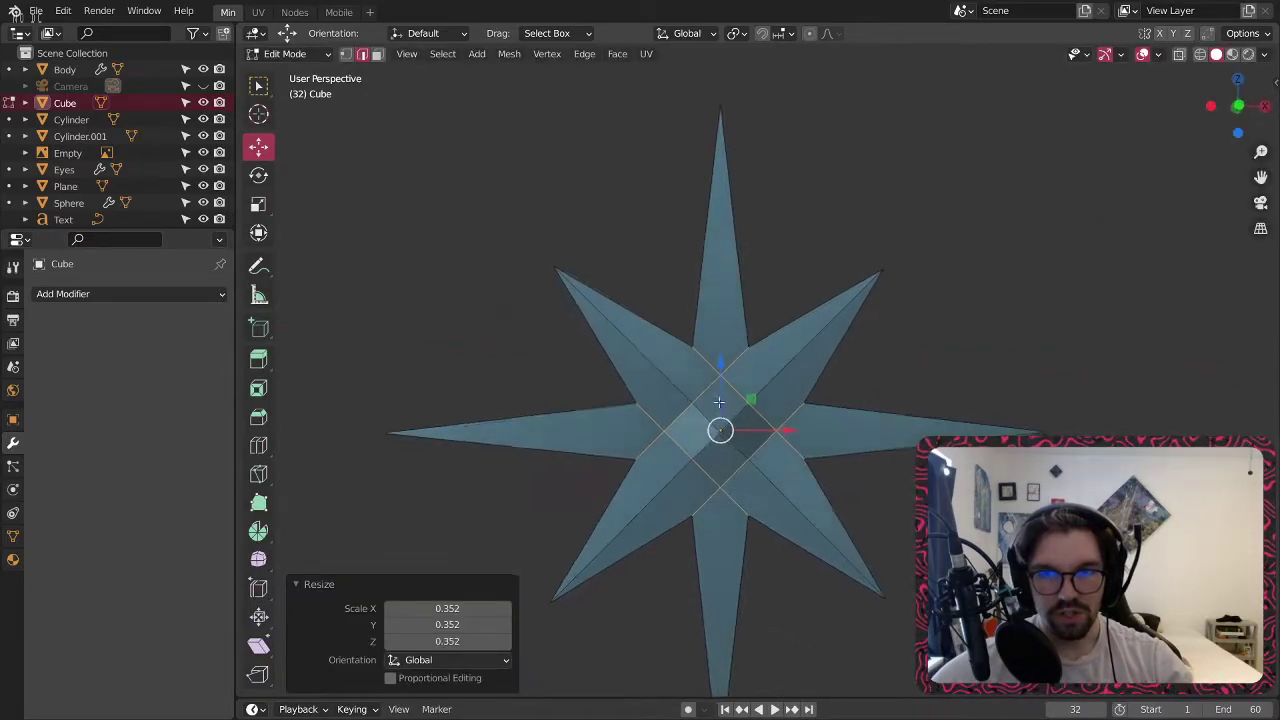
{"action": "scroll", "coordinate": [658, 400], "scroll_direction": "up", "scroll_amount": 4}
{"action": "scroll", "coordinate": [640, 380], "scroll_direction": "down", "scroll_amount": 4}
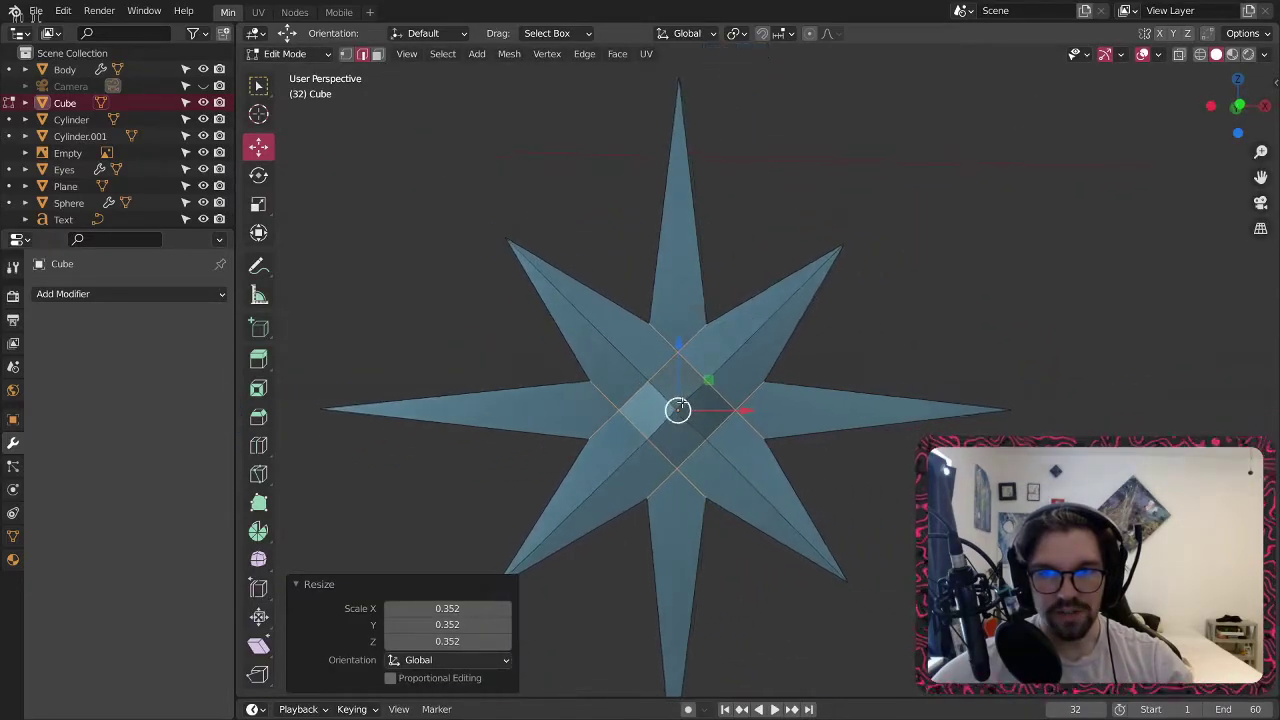
{"action": "scroll", "coordinate": [624, 363], "scroll_direction": "down", "scroll_amount": 2}
{"action": "scroll", "coordinate": [663, 403], "scroll_direction": "up", "scroll_amount": 4}
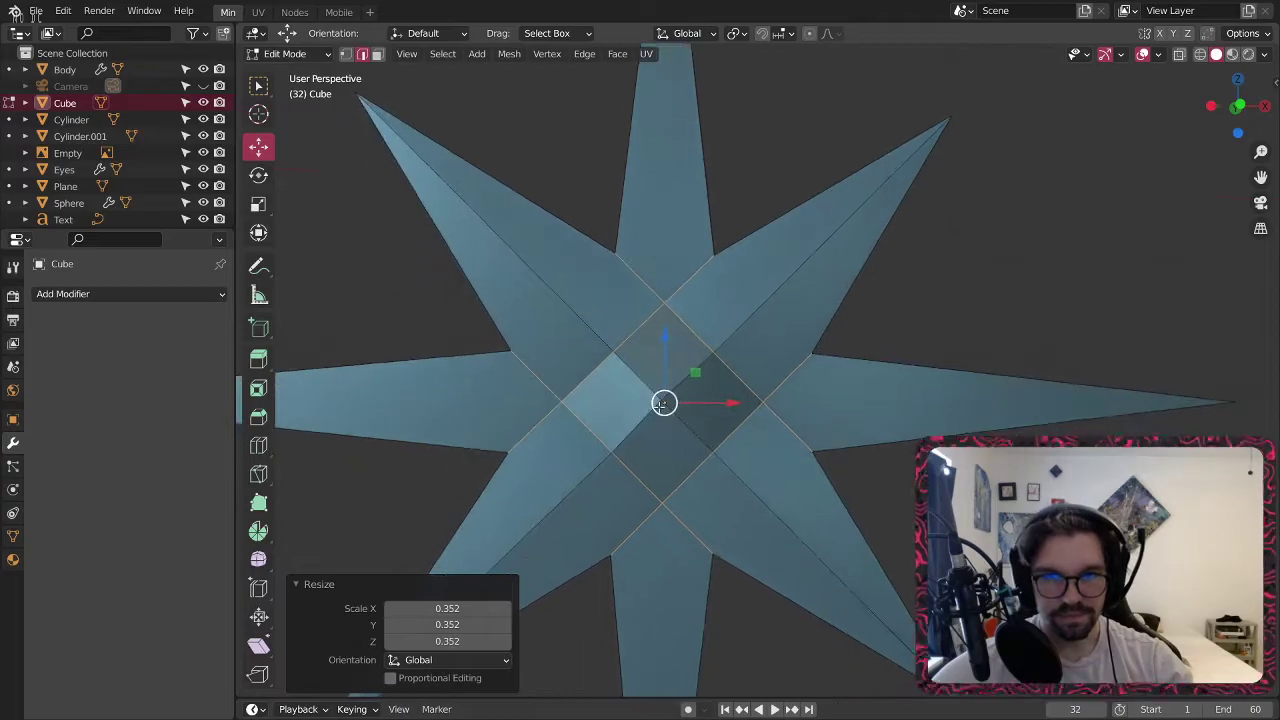
Select the four centre faces on both sides of the snowflake and inset them individually by 0.01727 m.
{"action": "left_click", "coordinate": [594, 391]}
{"action": "left_click", "coordinate": [655, 352], "text": "shift"}
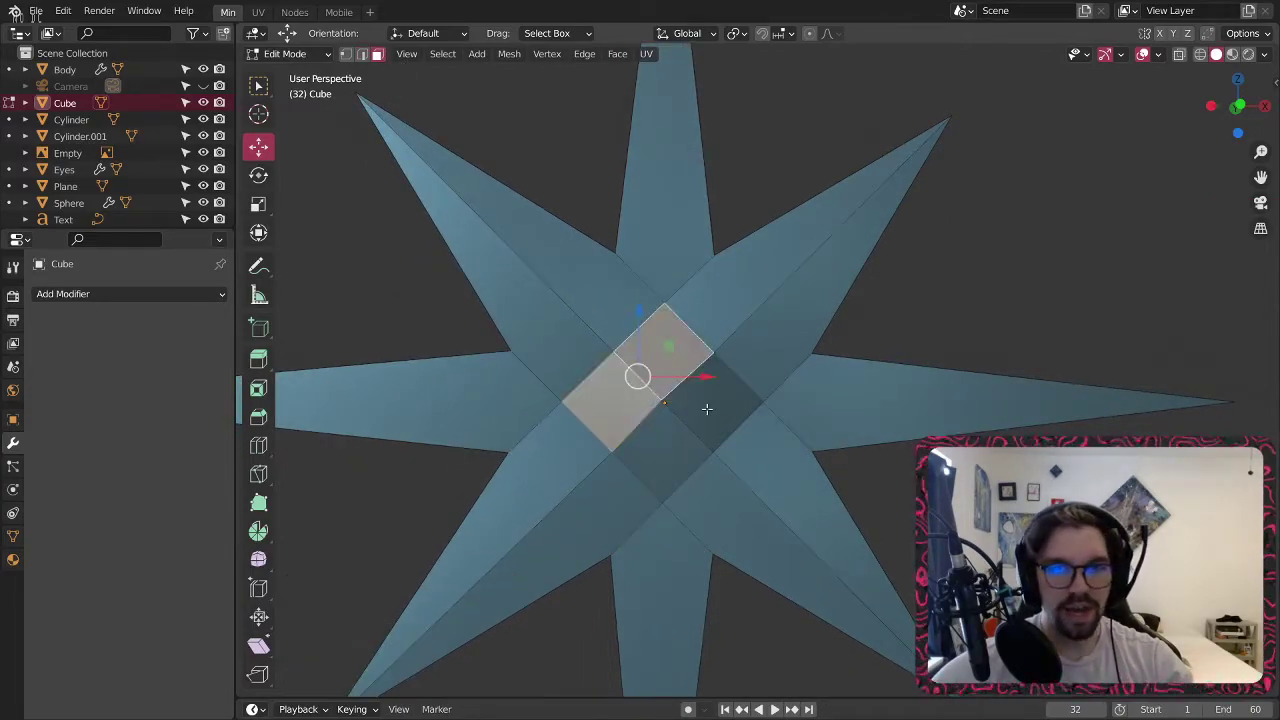
{"action": "left_click", "coordinate": [664, 448], "text": "shift"}
{"action": "left_click", "coordinate": [716, 422], "text": "shift"}
{"action": "middle_click_drag", "start_coordinate": [734, 412], "coordinate": [679, 394]}
{"action": "left_click", "coordinate": [679, 396], "text": "shift"}
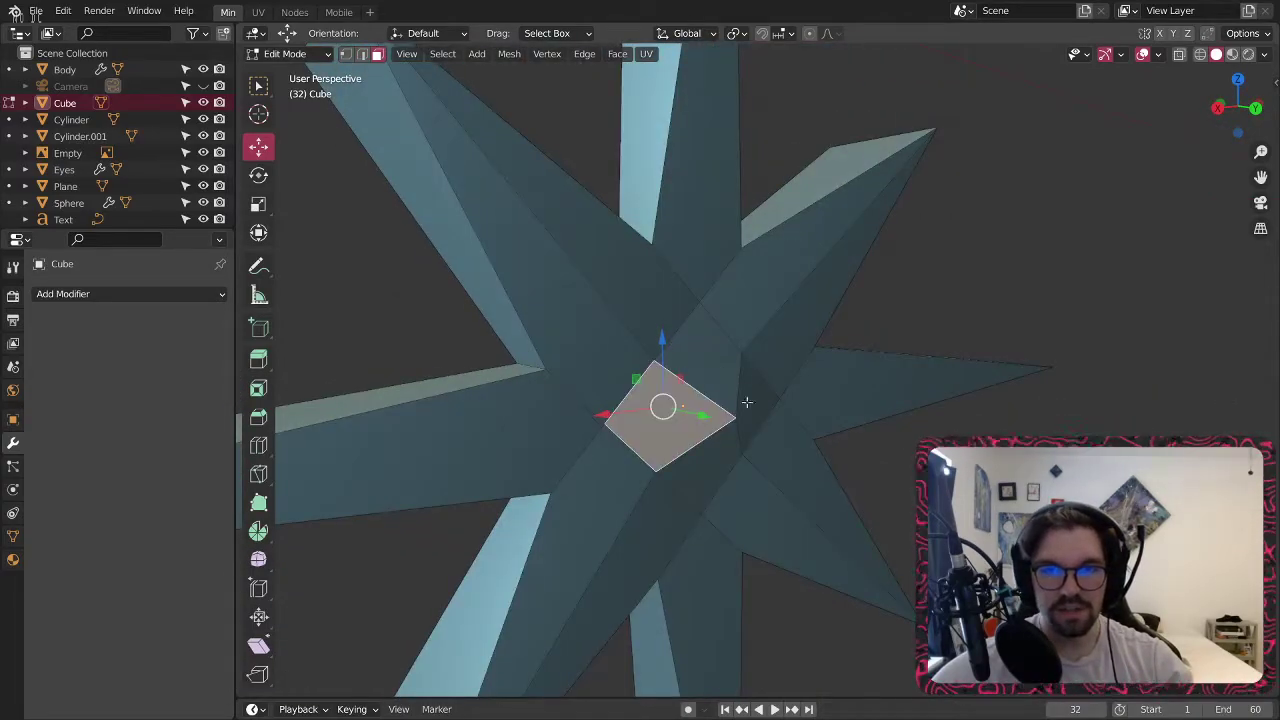
{"action": "left_click", "coordinate": [718, 384], "text": "shift"}
{"action": "left_click", "coordinate": [752, 402], "text": "shift"}
{"action": "left_click", "coordinate": [710, 446], "text": "shift"}
{"action": "middle_click_drag", "start_coordinate": [714, 441], "coordinate": [670, 432]}
{"action": "key", "text": "i"}
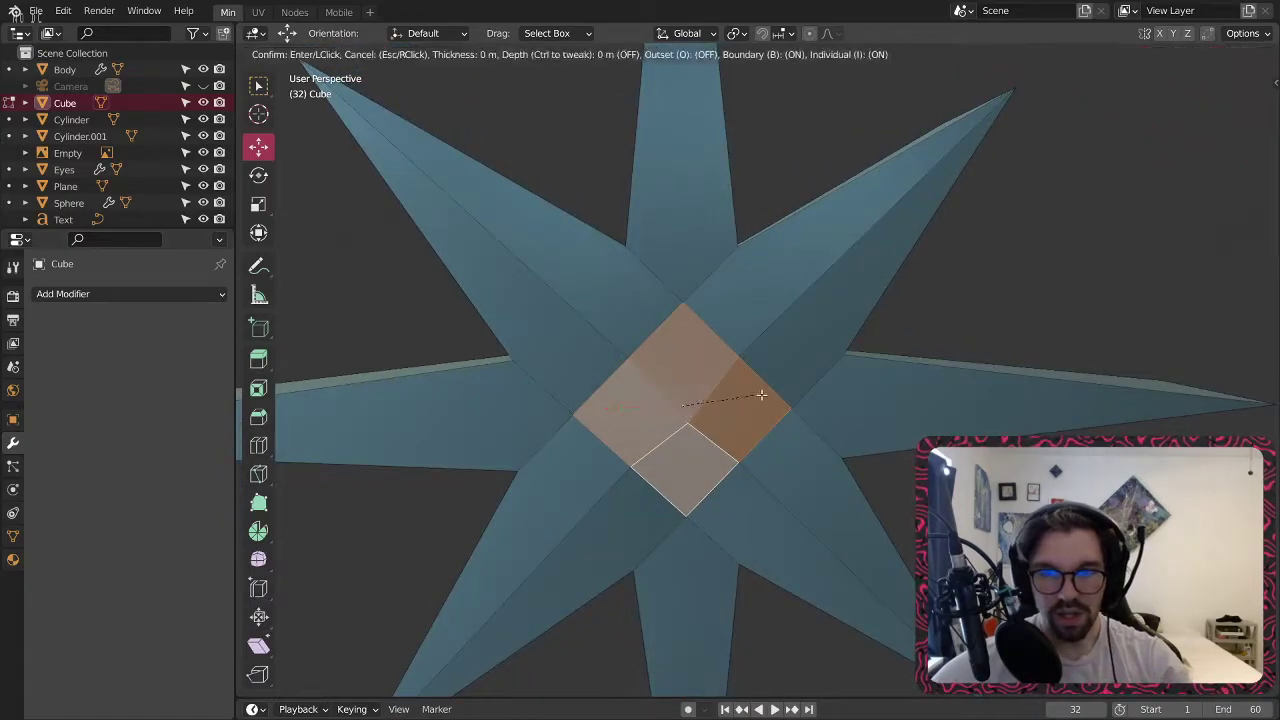
{"action": "key", "text": "i"}
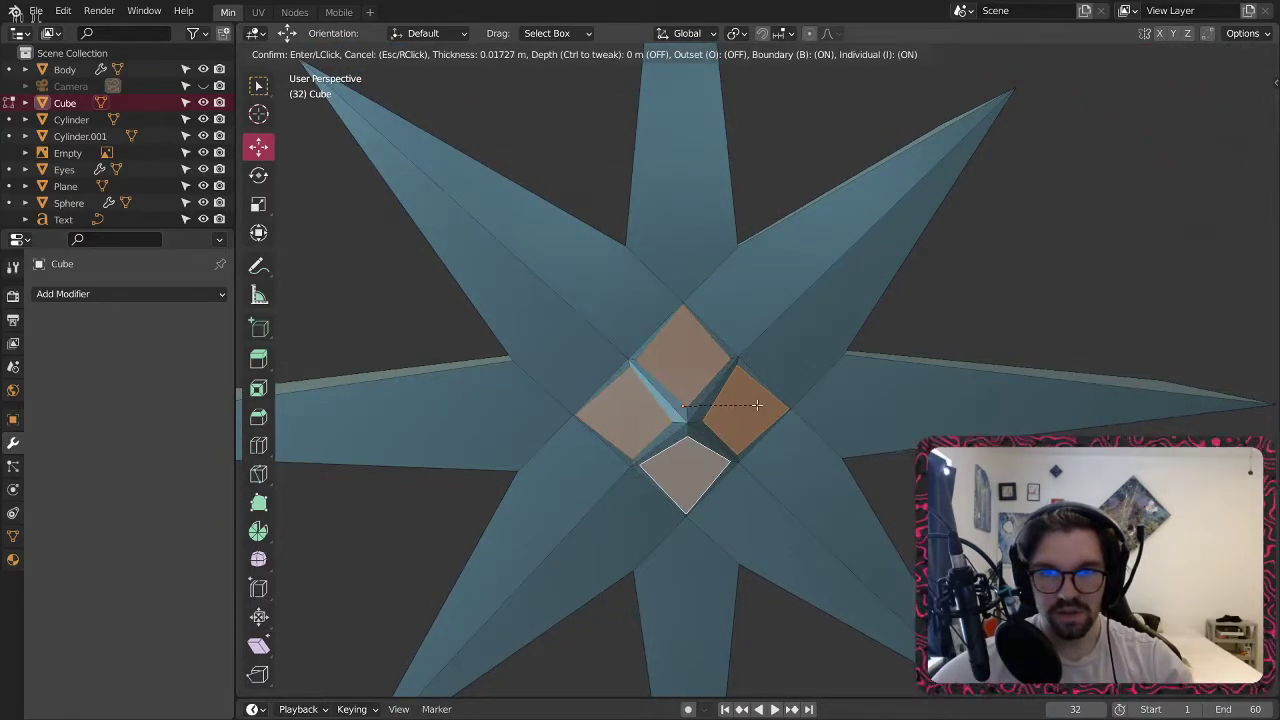
{"action": "left_click", "coordinate": [757, 405]}
Try bridging all the selected inset faces at once, and undo the bridge.
{"action": "right_click", "coordinate": [677, 378]}
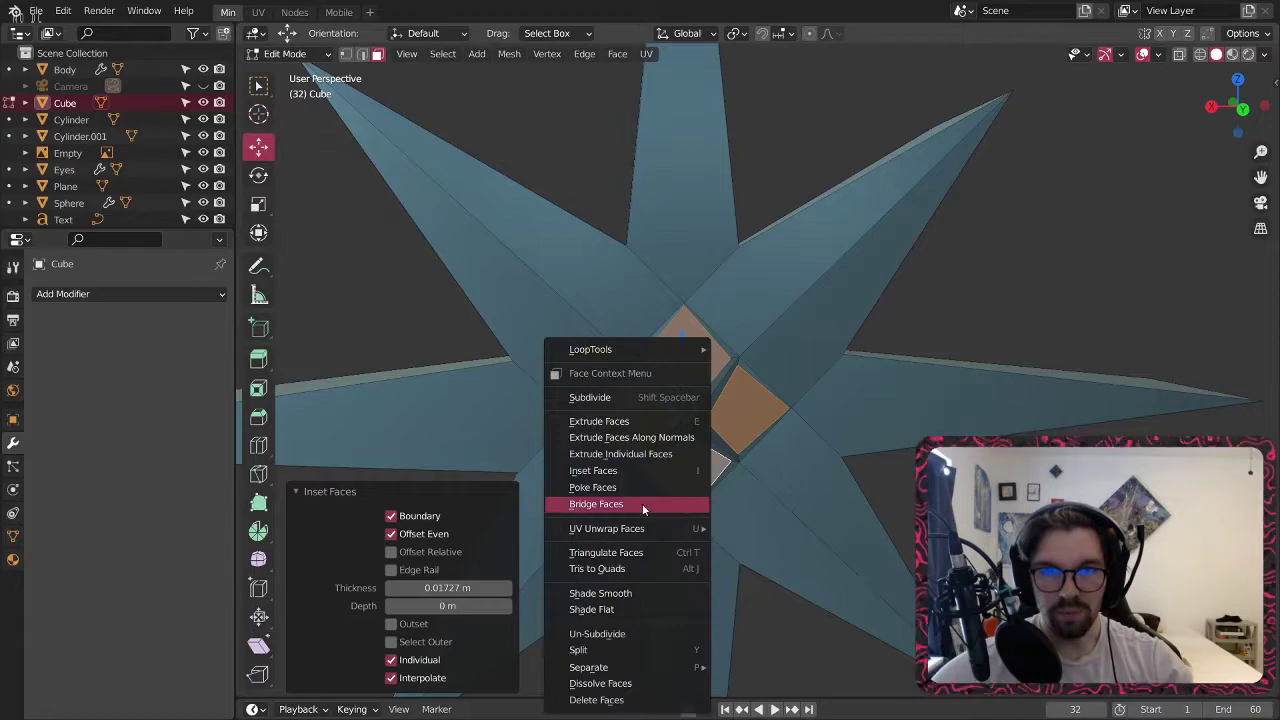
{"action": "left_click", "coordinate": [642, 503]}
{"action": "key", "text": "ctrl+z"}
Bridge the top and right-hand inset faces with their counterparts on the back, opening a hole through each.
{"action": "middle_click_drag", "start_coordinate": [653, 308], "coordinate": [658, 374]}
{"action": "right_click", "coordinate": [658, 374]}
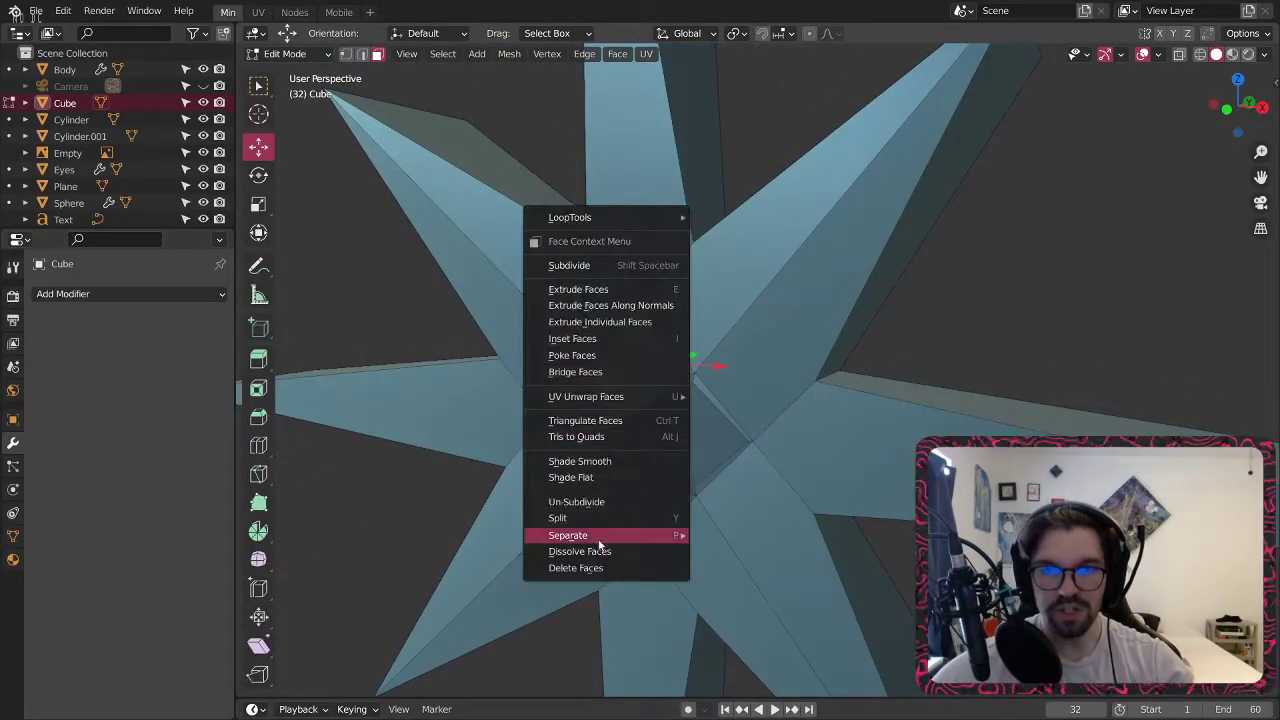
{"action": "left_click", "coordinate": [618, 372]}
{"action": "key", "text": "ctrl+z"}
{"action": "middle_click_drag", "start_coordinate": [618, 372], "coordinate": [853, 431]}
{"action": "right_click", "coordinate": [738, 466]}
{"action": "left_click", "coordinate": [740, 472]}
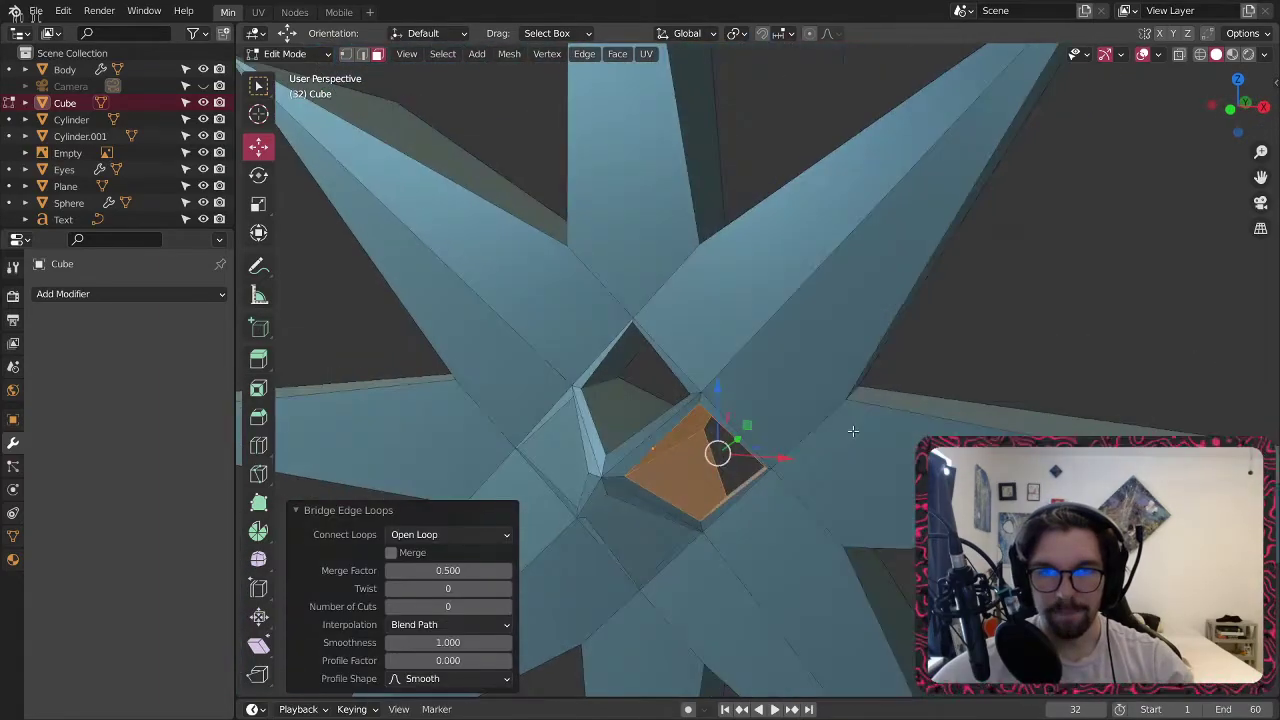
Bridge the left-hand inset face at the snowflake's centre with its counterpart on the back.
{"action": "left_click", "coordinate": [565, 470]}
{"action": "middle_click_drag", "start_coordinate": [565, 470], "coordinate": [400, 494]}
{"action": "left_click", "coordinate": [623, 482], "text": "shift"}
{"action": "right_click", "coordinate": [623, 482]}
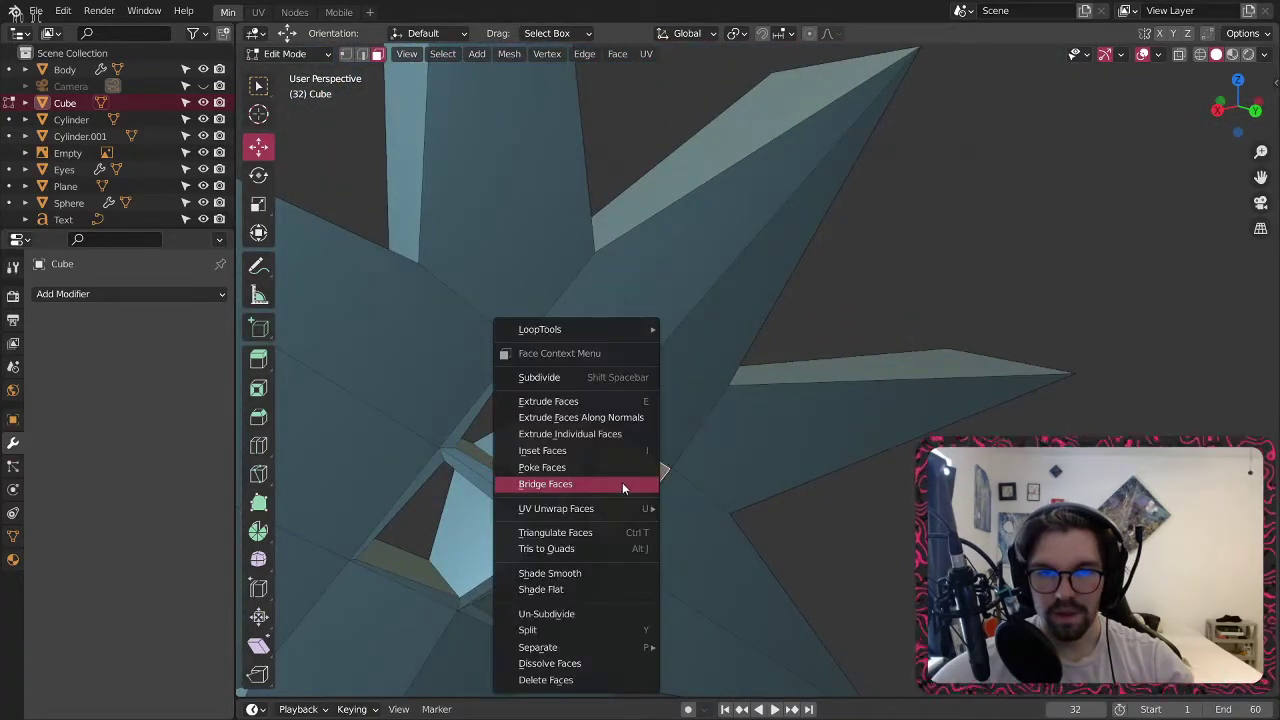
{"action": "left_click", "coordinate": [623, 482]}
Bridge the bottom inset face at the snowflake's centre with its counterpart on the back.
{"action": "middle_click_drag", "start_coordinate": [623, 482], "coordinate": [807, 425]}
{"action": "left_click", "coordinate": [671, 580], "text": "shift"}
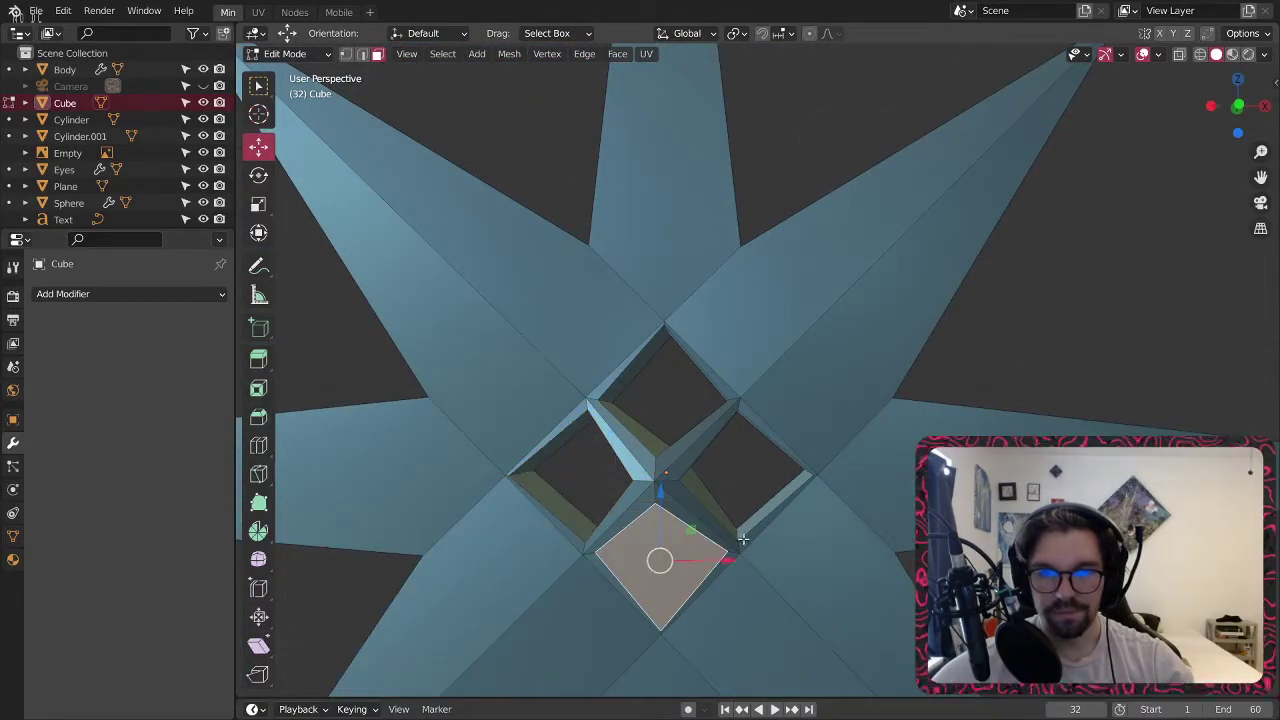
{"action": "middle_click_drag", "start_coordinate": [742, 539], "coordinate": [631, 594]}
{"action": "left_click", "coordinate": [698, 609], "text": "shift"}
{"action": "right_click", "coordinate": [698, 609]}
{"action": "left_click", "coordinate": [696, 609]}
{"action": "right_click", "coordinate": [671, 640]}
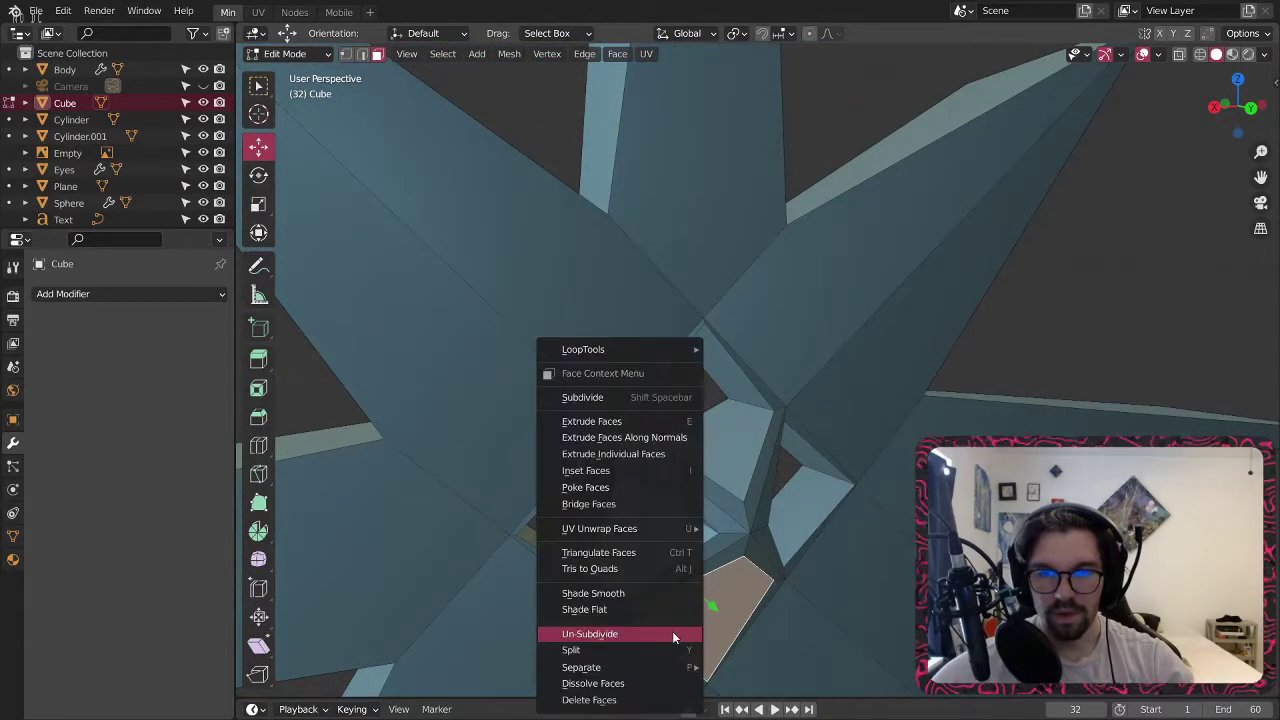
{"action": "left_click", "coordinate": [637, 506]}
{"action": "scroll", "coordinate": [1059, 357], "scroll_direction": "down", "scroll_amount": 5}
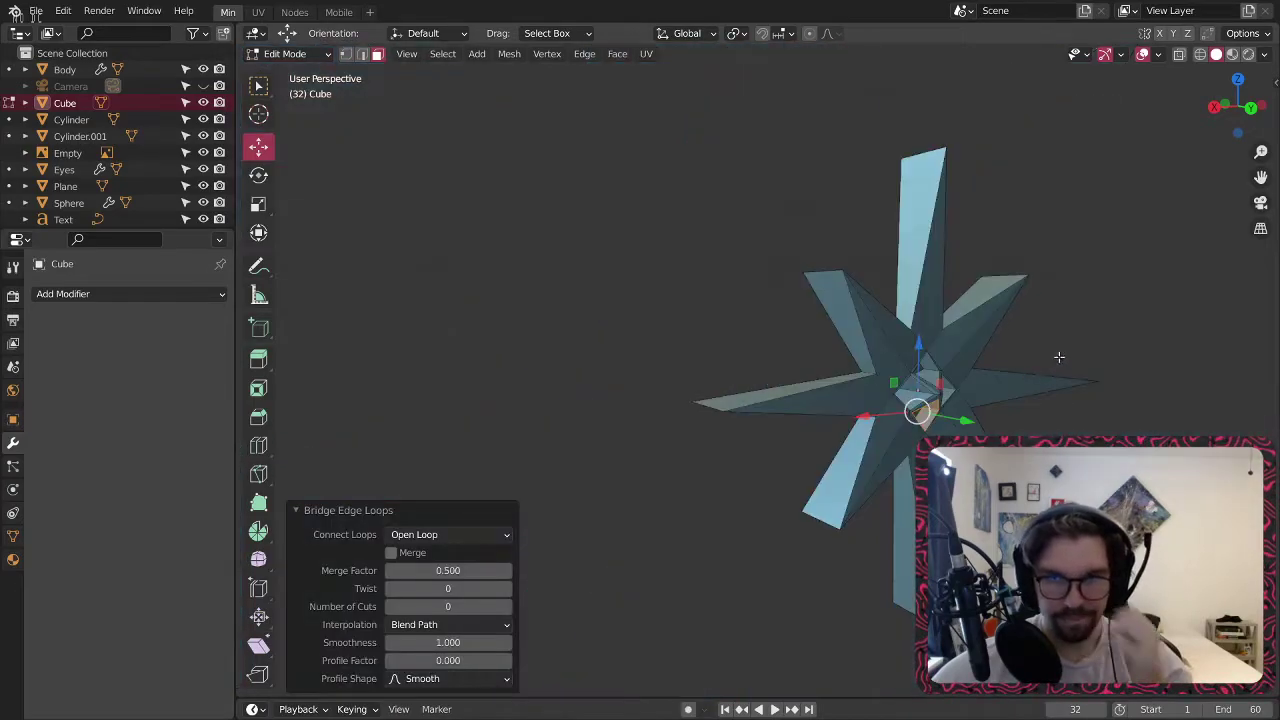
Return the snowflake to Object Mode and examine the four holes bridged through its centre.
{"action": "left_click", "coordinate": [1059, 358]}
{"action": "middle_click_drag", "start_coordinate": [930, 408], "coordinate": [592, 458], "text": "shift"}
{"action": "scroll", "coordinate": [592, 458], "scroll_direction": "up", "scroll_amount": 4}
{"action": "key", "text": "Tab"}
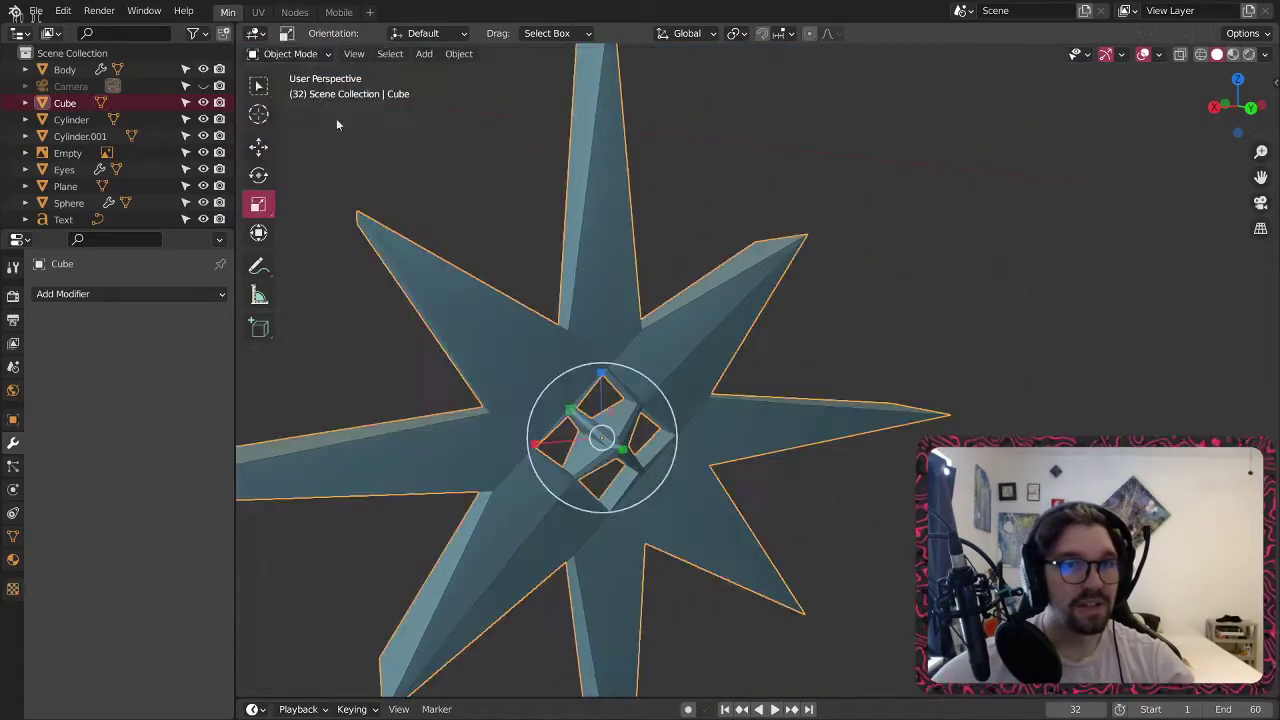
{"action": "scroll", "coordinate": [563, 276], "scroll_direction": "down", "scroll_amount": 4}
{"action": "scroll", "coordinate": [574, 218], "scroll_direction": "up", "scroll_amount": 2}
{"action": "middle_click_drag", "start_coordinate": [574, 218], "coordinate": [580, 320]}
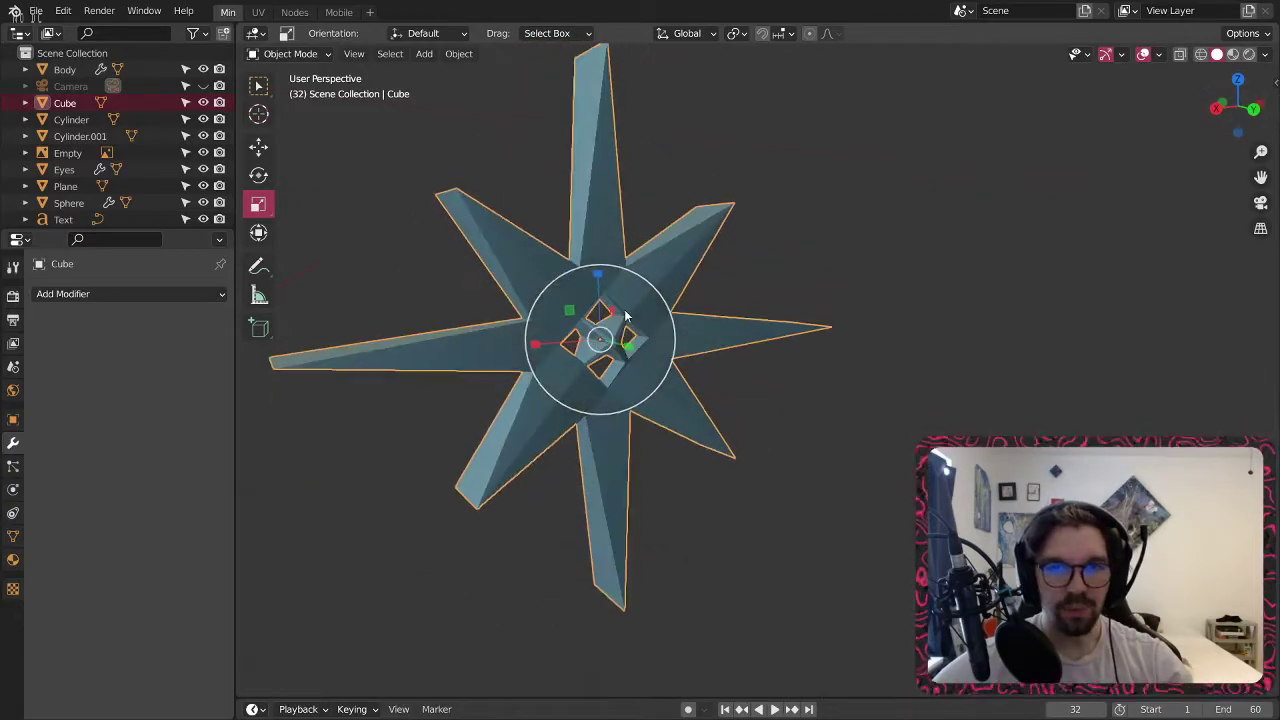
Try a Subdivision Surface modifier with 2 viewport levels on the snowflake, and undo it.
{"action": "left_click", "coordinate": [90, 294]}
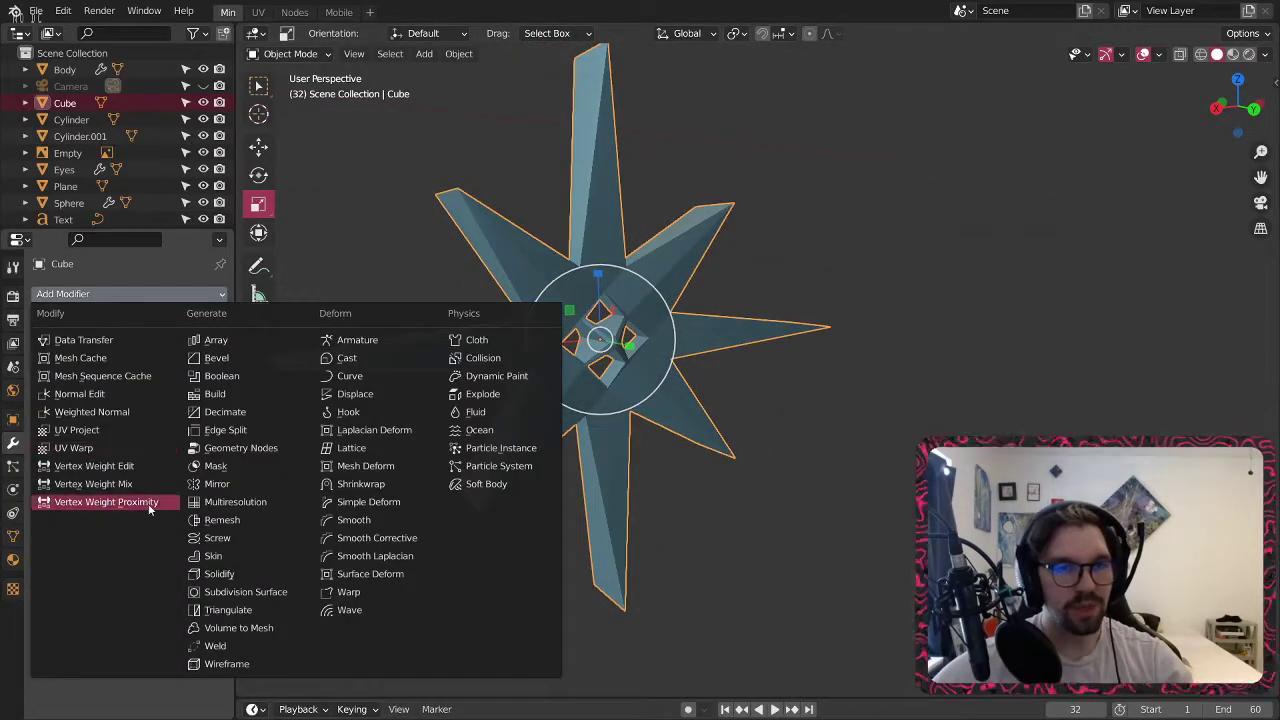
{"action": "left_click", "coordinate": [268, 592]}
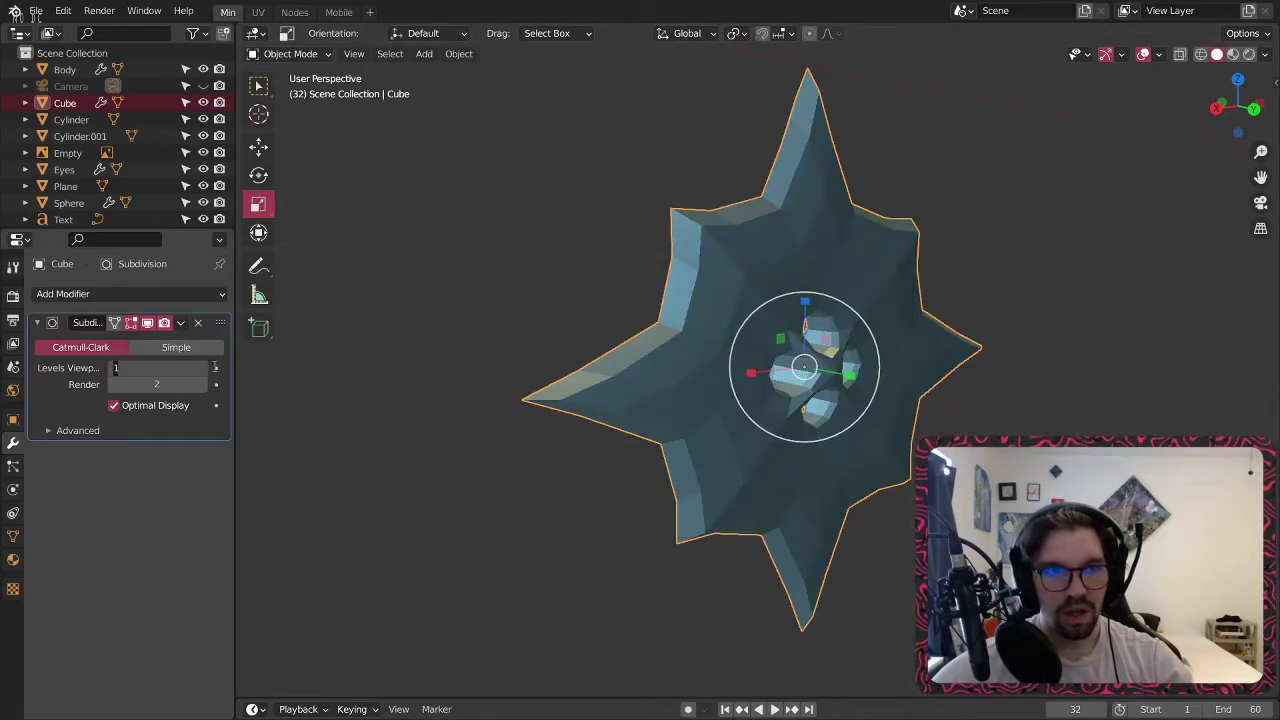
{"action": "left_click", "coordinate": [202, 368]}
{"action": "middle_click_drag", "start_coordinate": [640, 371], "coordinate": [612, 352]}
{"action": "left_click", "coordinate": [288, 54]}
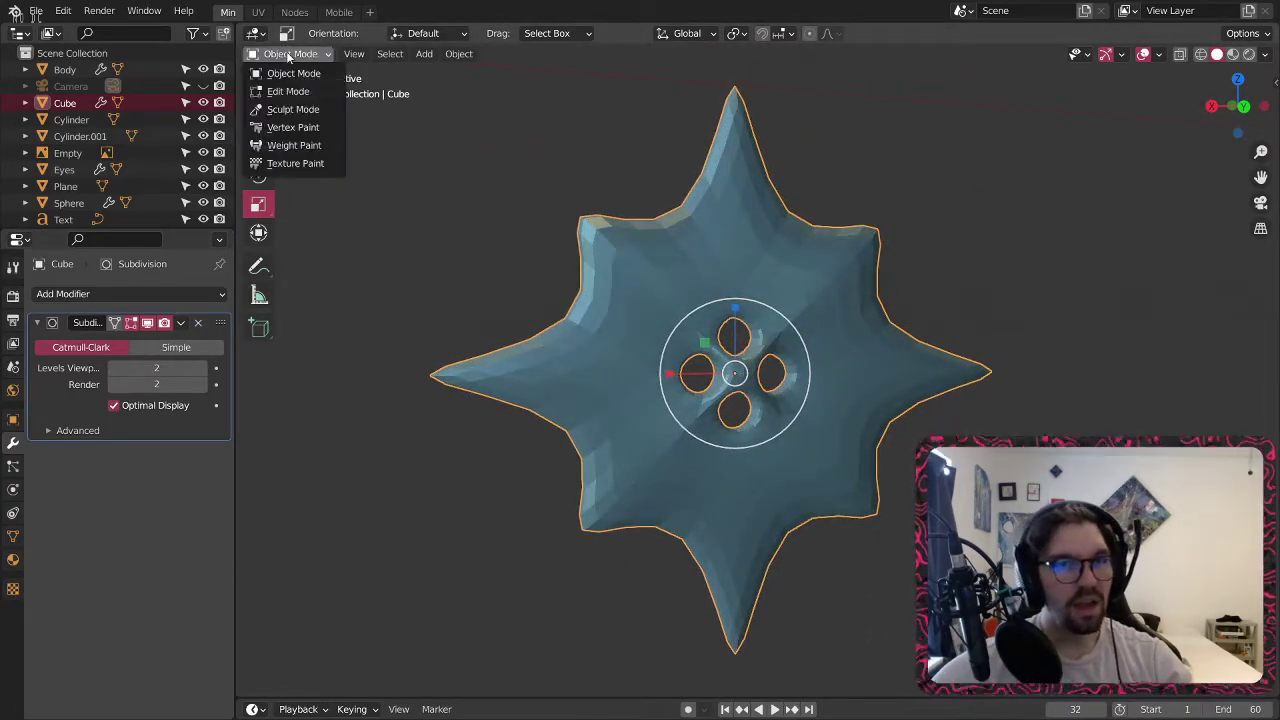
{"action": "left_click", "coordinate": [299, 95]}
{"action": "mouse_move", "coordinate": [778, 218]}
{"action": "middle_mouse_down", "text": "shift"}
{"action": "mouse_move", "coordinate": [743, 240]}
{"action": "mouse_move", "coordinate": [769, 240]}
{"action": "middle_mouse_up", "text": "shift"}
{"action": "key", "text": "ctrl+z"}
{"action": "key", "text": "ctrl+z"}
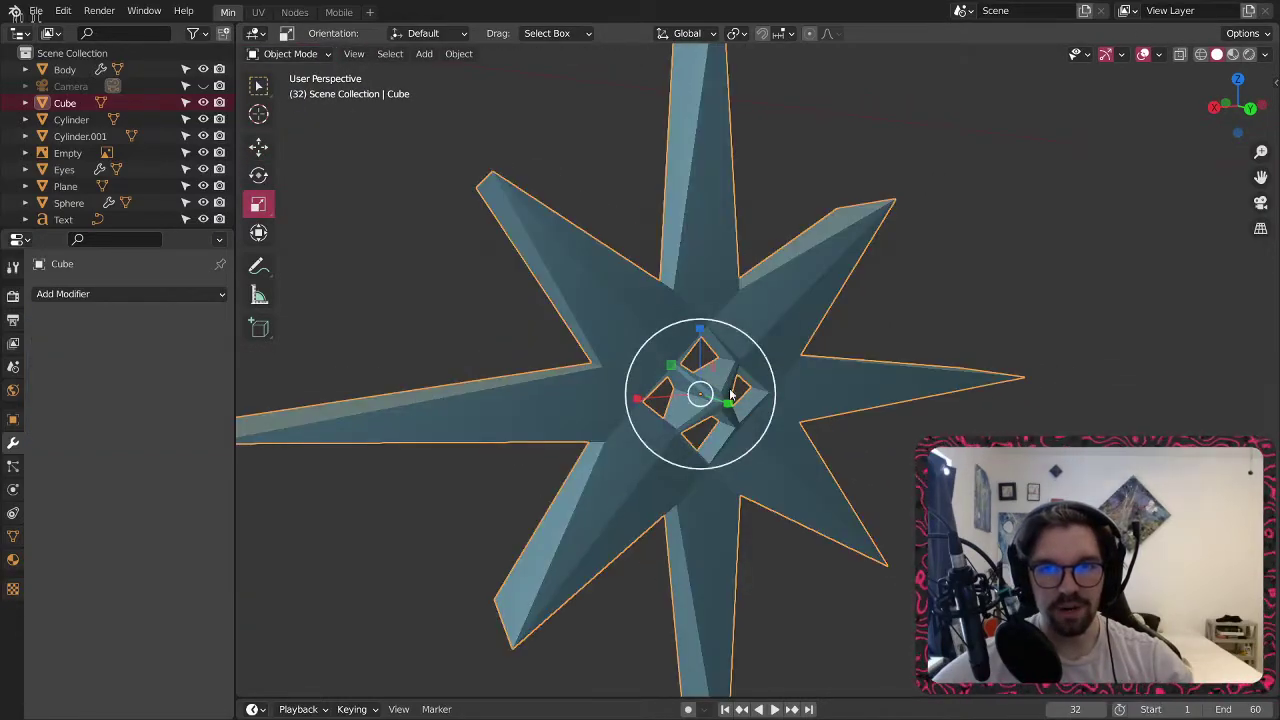
In Edit Mode, scale the edge at the snowflake's centre by about 2.55 and shrink it back along Y.
{"action": "scroll", "coordinate": [745, 397], "scroll_direction": "down", "scroll_amount": 3}
{"action": "scroll", "coordinate": [745, 397], "scroll_direction": "up", "scroll_amount": 6}
{"action": "middle_click_drag", "start_coordinate": [740, 380], "coordinate": [752, 397]}
{"action": "left_click", "coordinate": [297, 58]}
{"action": "left_click", "coordinate": [298, 91]}
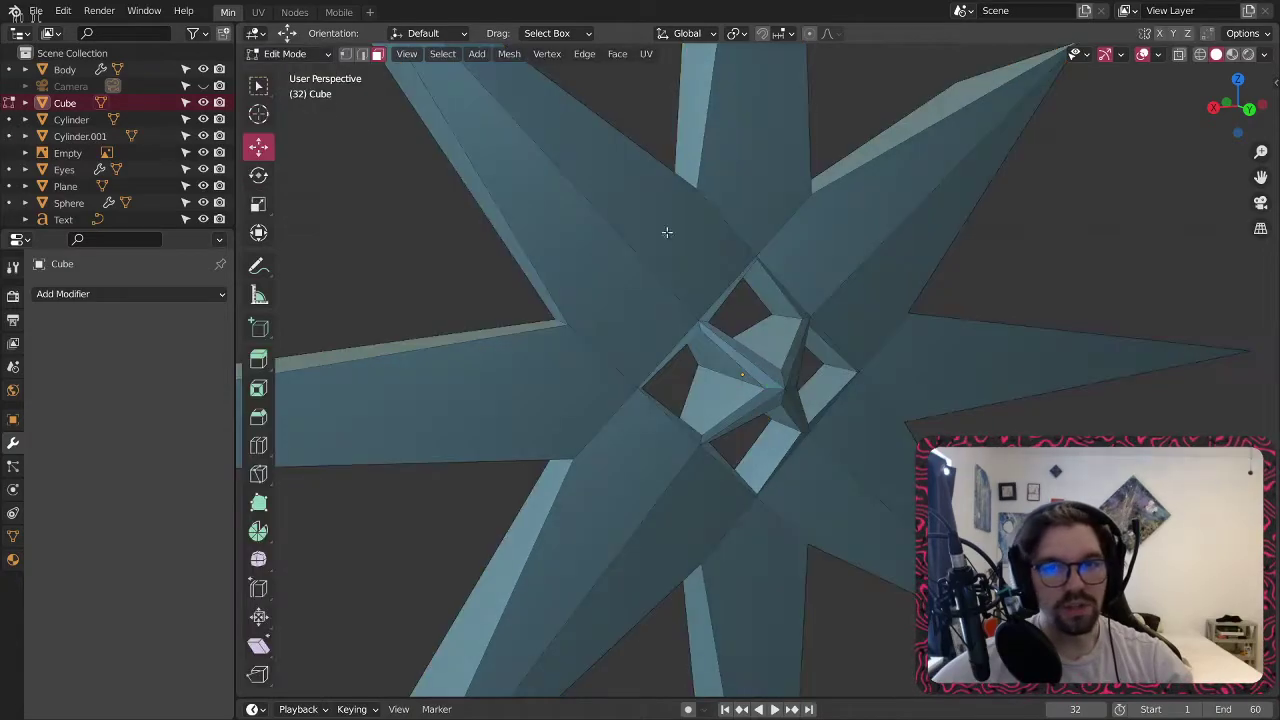
{"action": "middle_click_drag", "start_coordinate": [571, 206], "coordinate": [478, 200], "text": "shift"}
{"action": "middle_click_drag", "start_coordinate": [686, 360], "coordinate": [656, 402]}
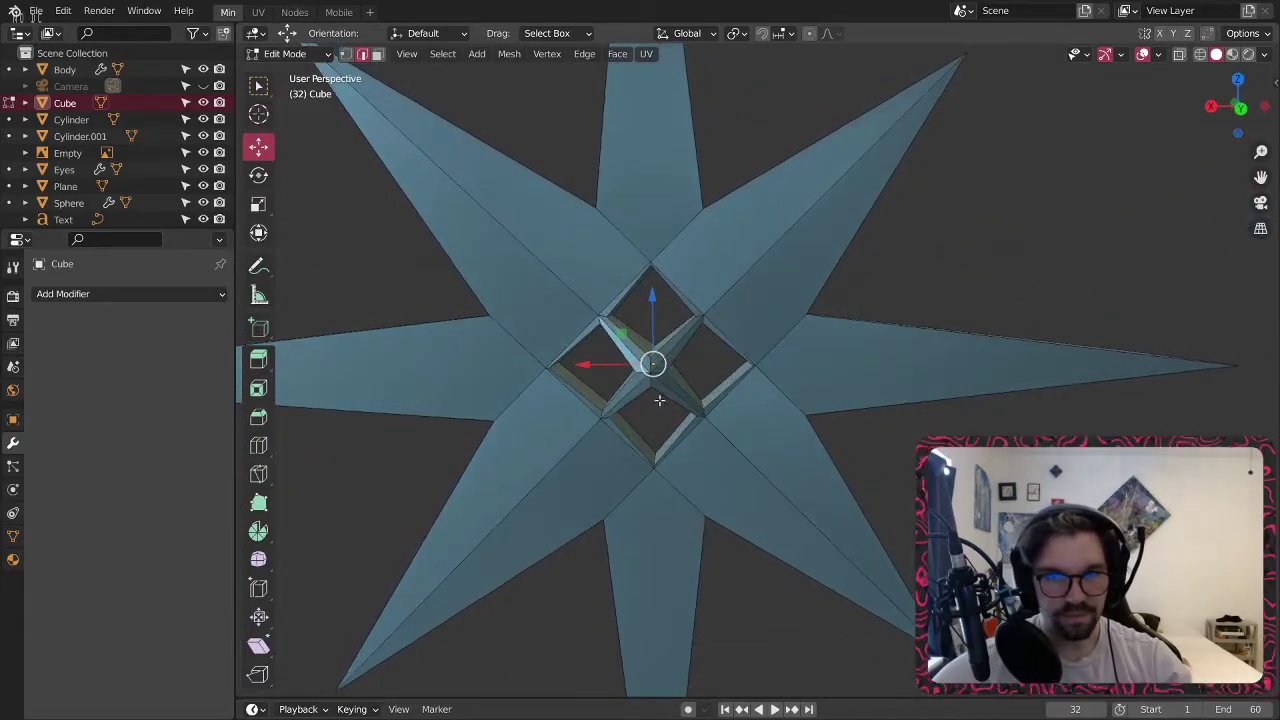
{"action": "left_click", "coordinate": [258, 204]}
{"action": "left_click_drag", "start_coordinate": [723, 327], "coordinate": [733, 326]}
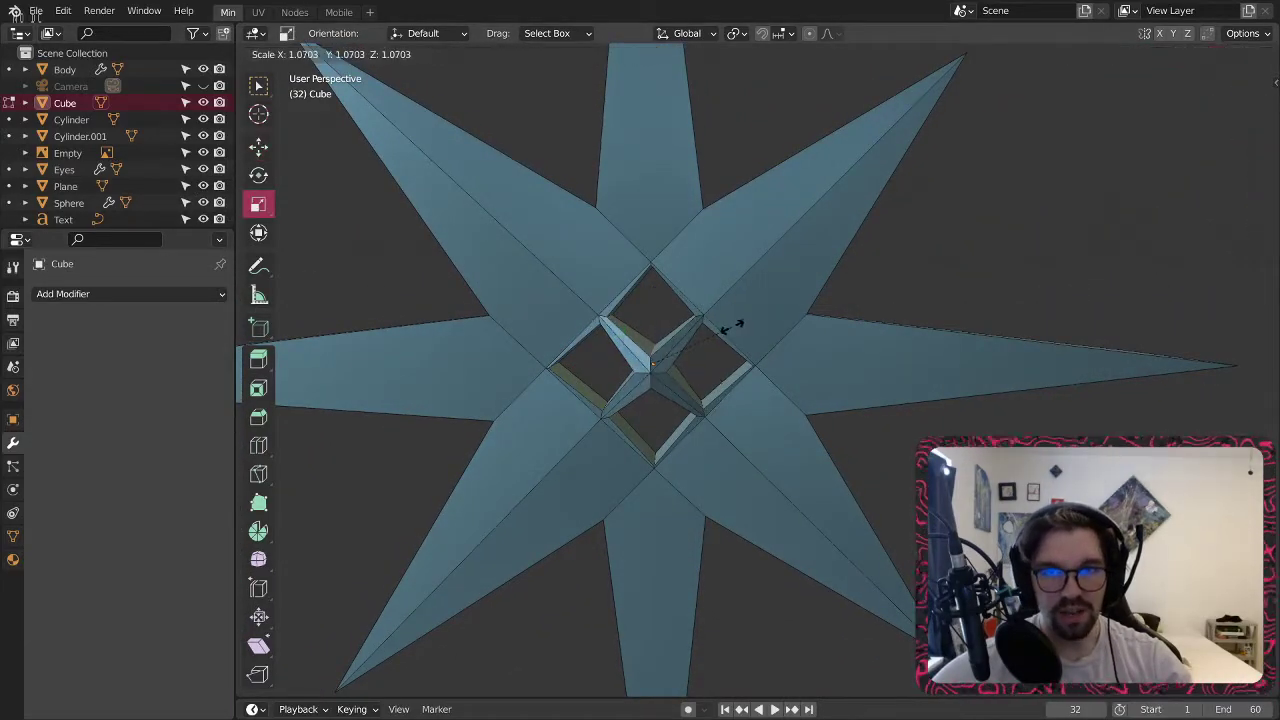
{"action": "left_click_drag", "start_coordinate": [845, 296], "coordinate": [858, 292]}
{"action": "middle_click_drag", "start_coordinate": [858, 292], "coordinate": [478, 391]}
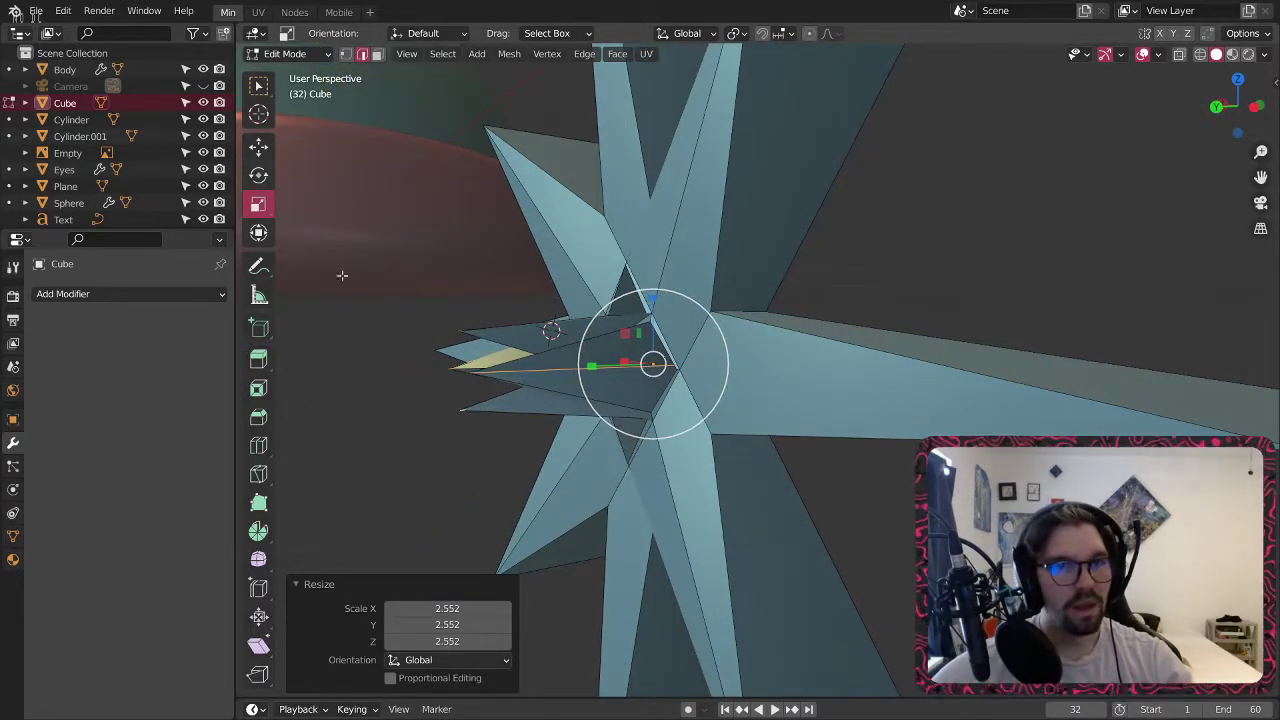
{"action": "left_click_drag", "start_coordinate": [593, 368], "coordinate": [651, 363]}
{"action": "middle_click_drag", "start_coordinate": [651, 363], "coordinate": [856, 402]}
Stretch the snowflake's front and back centre vertices apart along Y by a factor of 3.521, forming two spikes.
{"action": "left_click", "coordinate": [633, 379]}
{"action": "left_click", "coordinate": [719, 381]}
{"action": "middle_click_drag", "start_coordinate": [719, 381], "coordinate": [332, 232]}
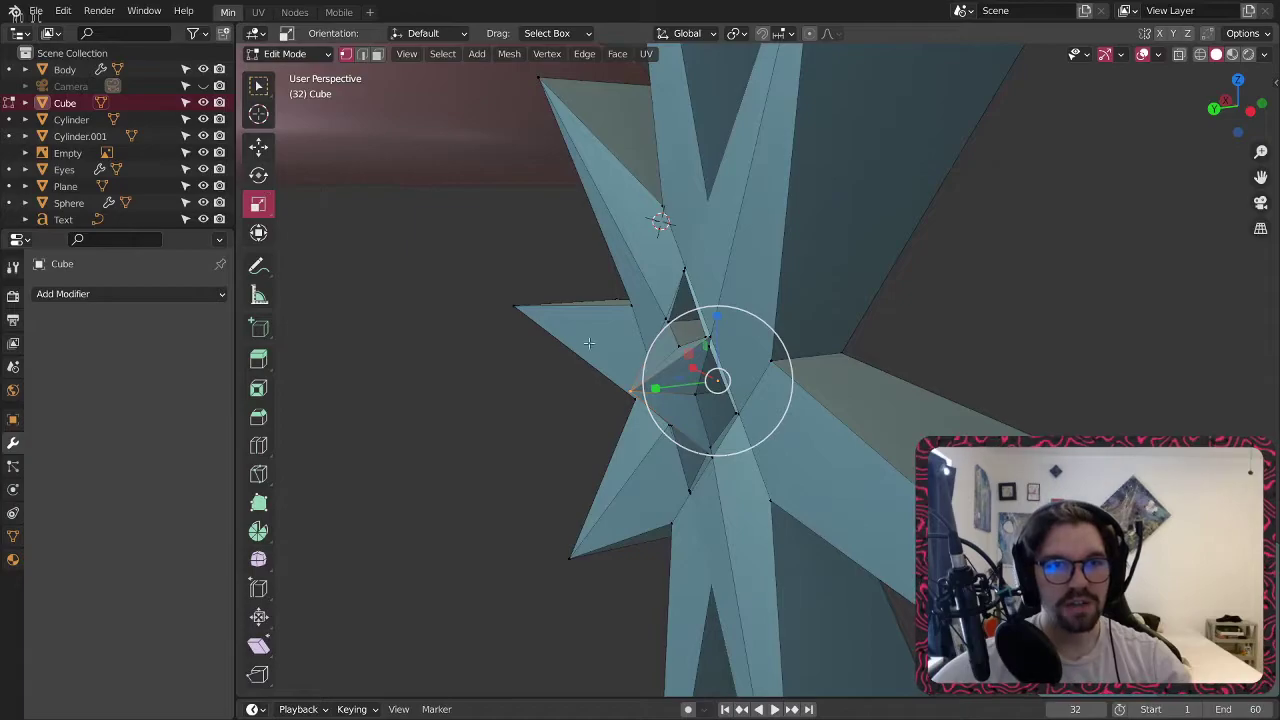
{"action": "left_click_drag", "start_coordinate": [656, 386], "coordinate": [498, 398]}
{"action": "scroll", "coordinate": [551, 340], "scroll_direction": "down", "scroll_amount": 4}
{"action": "middle_click_drag", "start_coordinate": [600, 335], "coordinate": [659, 277]}
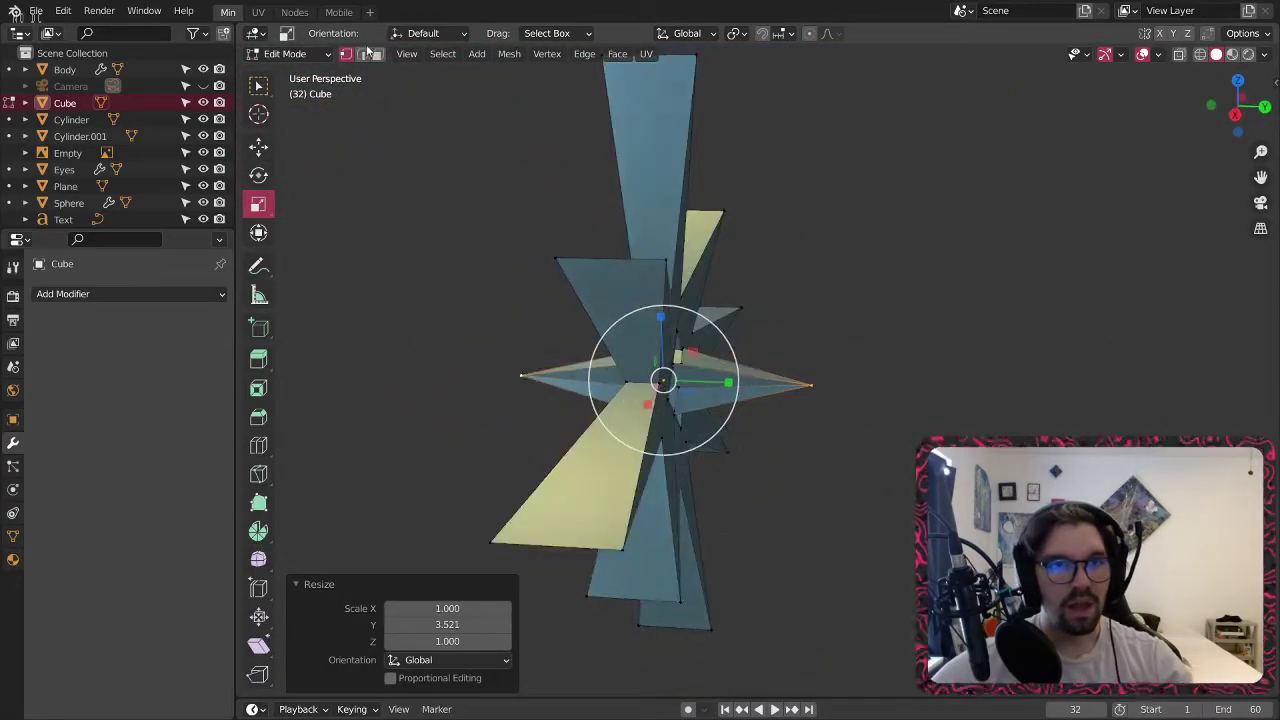
Merge the tip vertices of the snowflake's upper-left arm into one point, and repeat the merge on the top arm.
{"action": "left_click", "coordinate": [259, 86]}
{"action": "middle_click_drag", "start_coordinate": [406, 214], "coordinate": [542, 287]}
{"action": "right_click", "coordinate": [565, 260]}
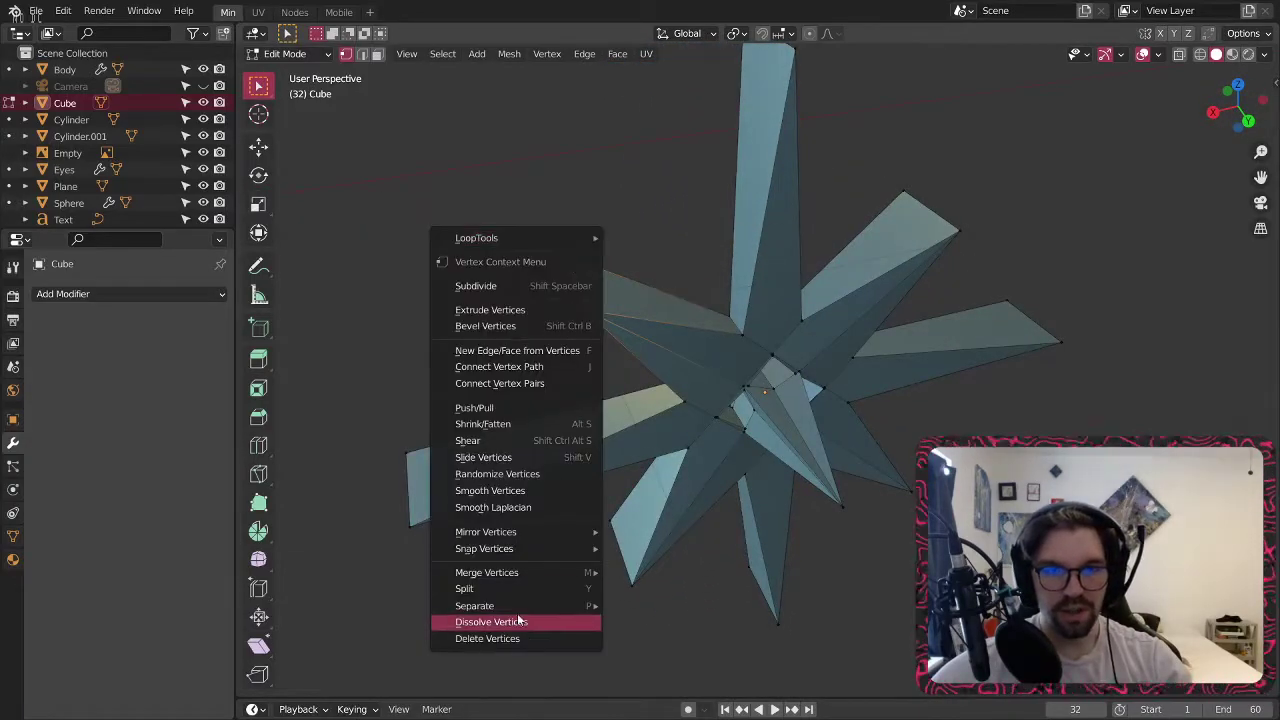
{"action": "mouse_move", "coordinate": [537, 572]}
{"action": "left_click", "coordinate": [645, 607]}
{"action": "middle_click_drag", "start_coordinate": [660, 607], "coordinate": [721, 198]}
{"action": "key", "text": "shift+r"}
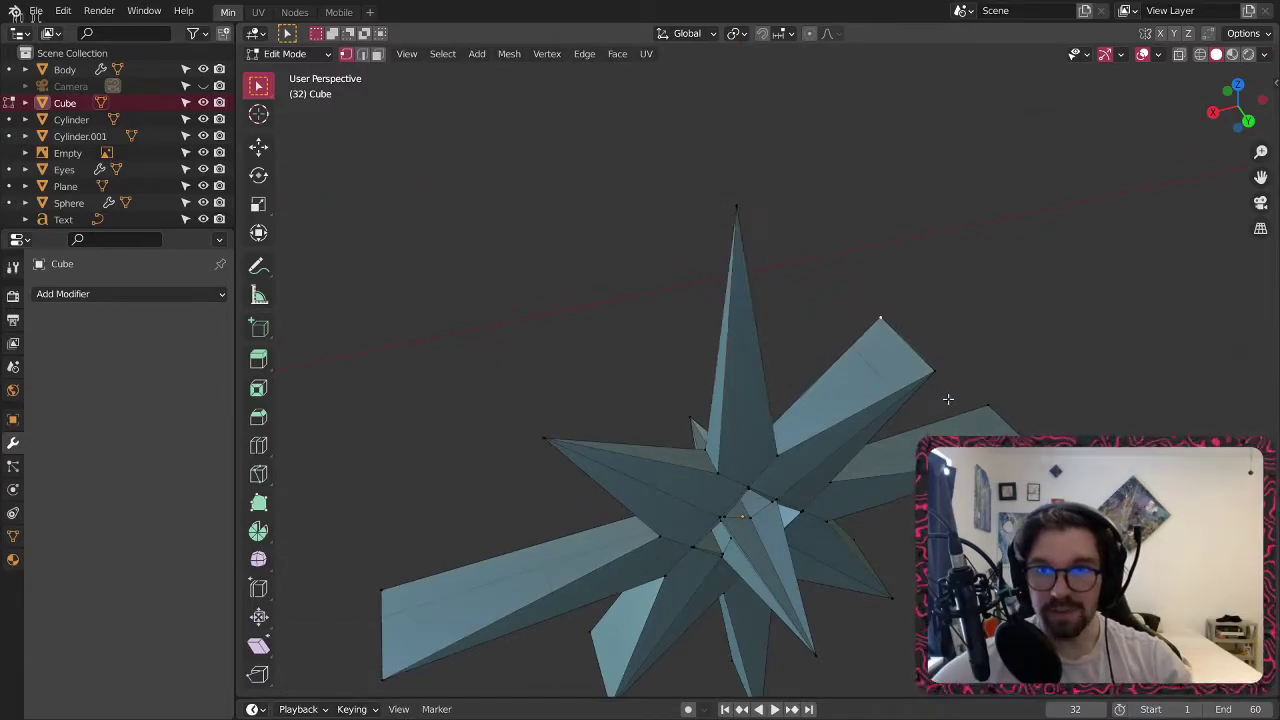
Merge the tip vertices of each remaining blunt snowflake arm into a single point and return to Object Mode.
{"action": "key", "text": "m"}
{"action": "left_click", "coordinate": [990, 400]}
{"action": "middle_click_drag", "start_coordinate": [990, 400], "coordinate": [726, 469]}
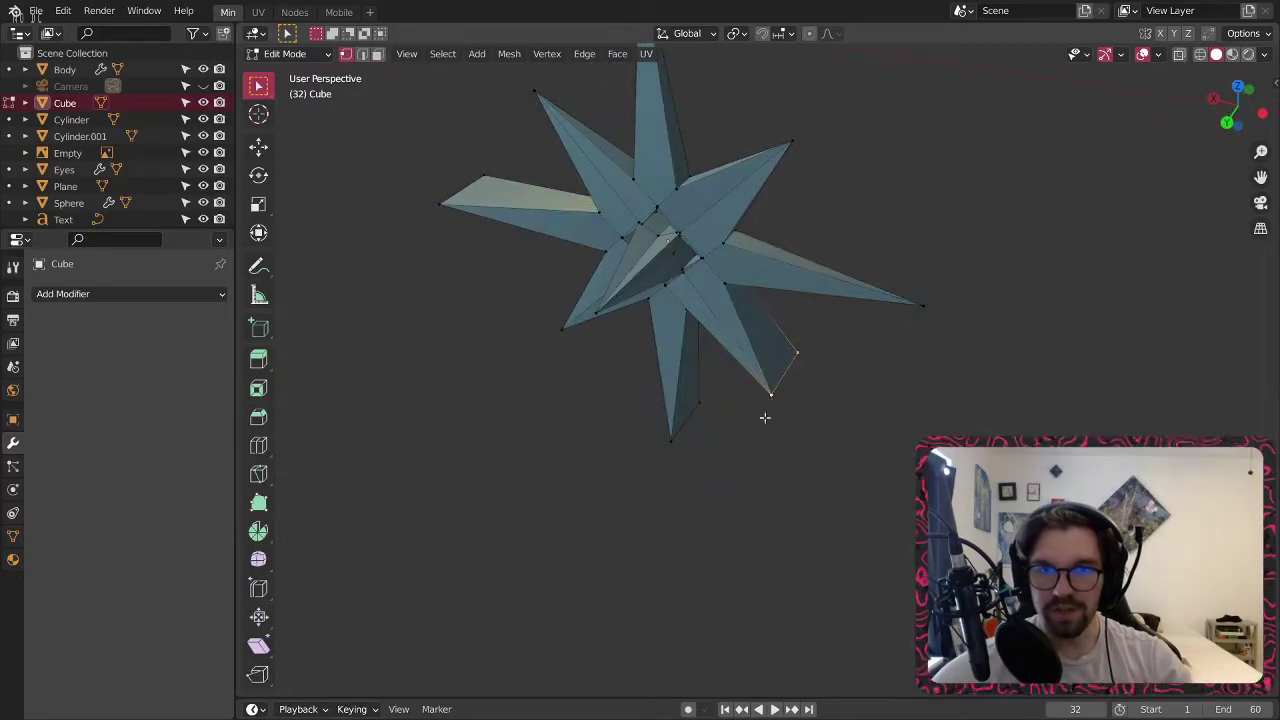
{"action": "middle_click_drag", "start_coordinate": [673, 372], "coordinate": [743, 376]}
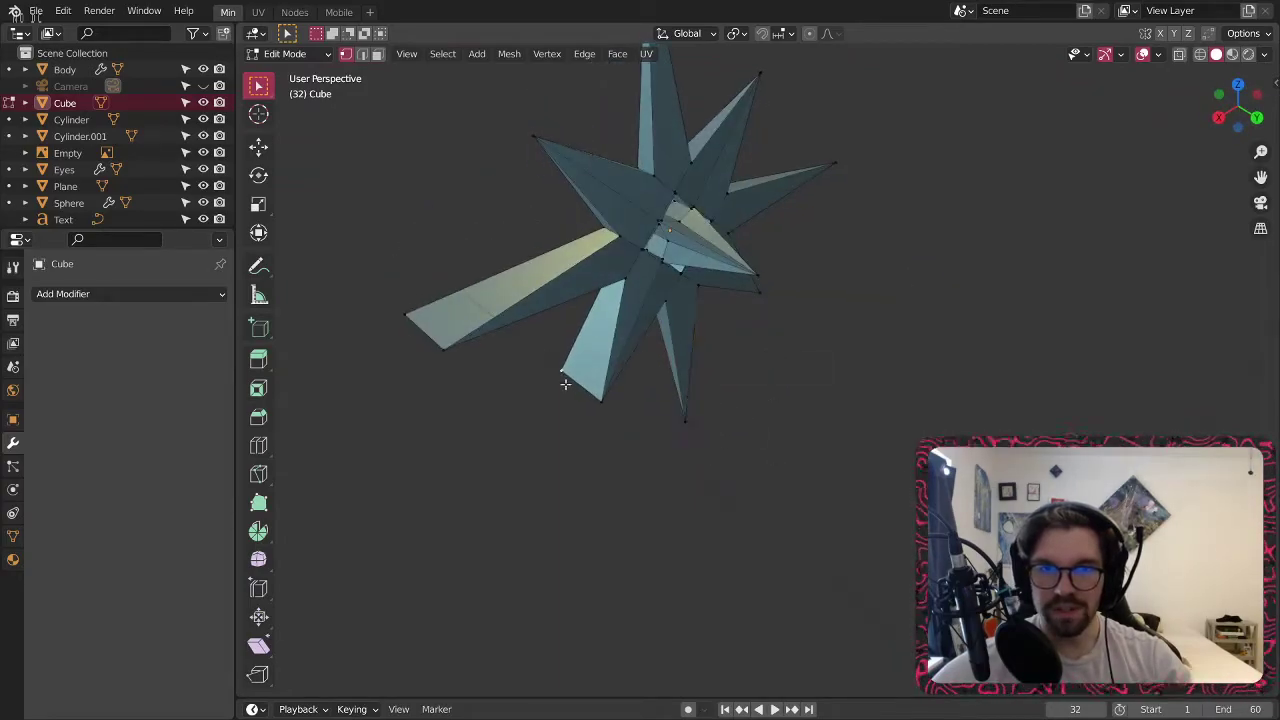
{"action": "key", "text": "m"}
{"action": "left_click", "coordinate": [428, 348]}
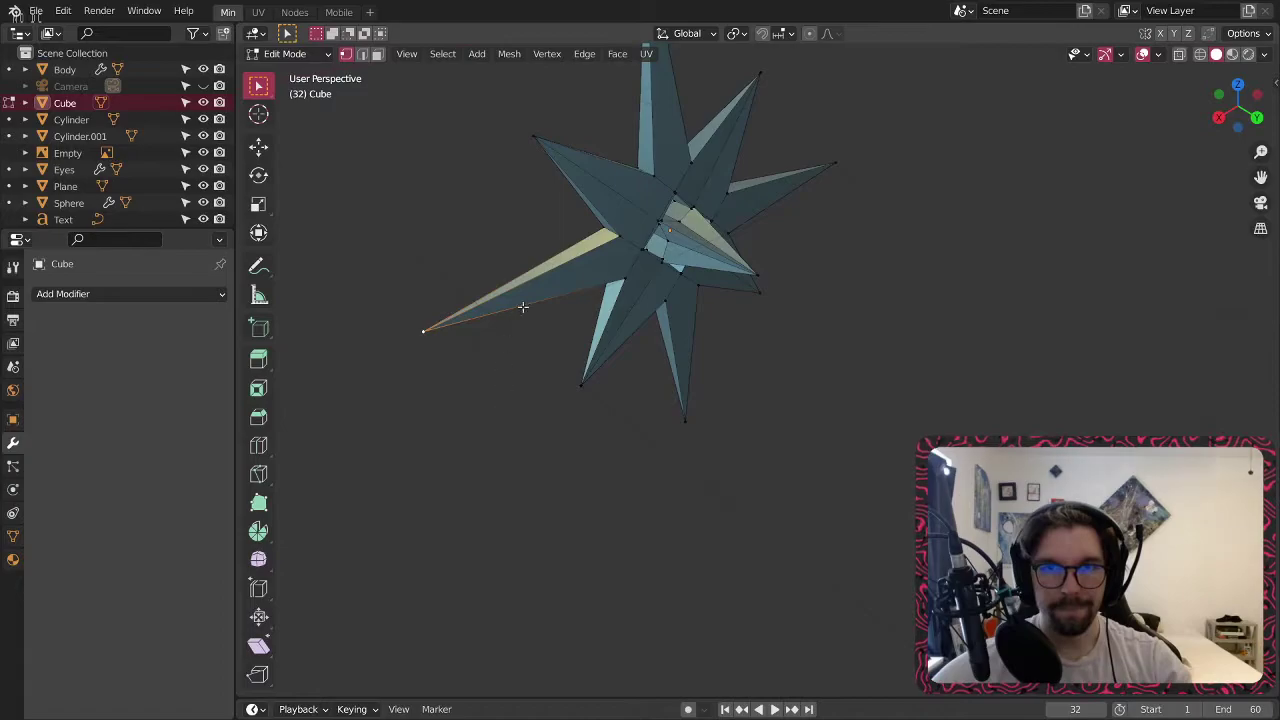
{"action": "left_click", "coordinate": [285, 53]}
{"action": "left_click", "coordinate": [288, 71]}
Examine the pointed snowflake from the front, from other angles and in relation to the rest of the scene.
{"action": "key", "text": "KP_1"}
{"action": "mouse_move", "coordinate": [487, 226]}
{"action": "middle_mouse_down"}
{"action": "mouse_move", "coordinate": [548, 206]}
{"action": "mouse_move", "coordinate": [503, 240]}
{"action": "middle_mouse_up"}
{"action": "scroll", "coordinate": [689, 346], "scroll_direction": "up", "scroll_amount": 4}
{"action": "middle_click_drag", "start_coordinate": [689, 346], "coordinate": [853, 322]}
{"action": "scroll", "coordinate": [672, 287], "scroll_direction": "up", "scroll_amount": 3}
{"action": "scroll", "coordinate": [689, 345], "scroll_direction": "down", "scroll_amount": 5}
{"action": "scroll", "coordinate": [679, 340], "scroll_direction": "down", "scroll_amount": 5}
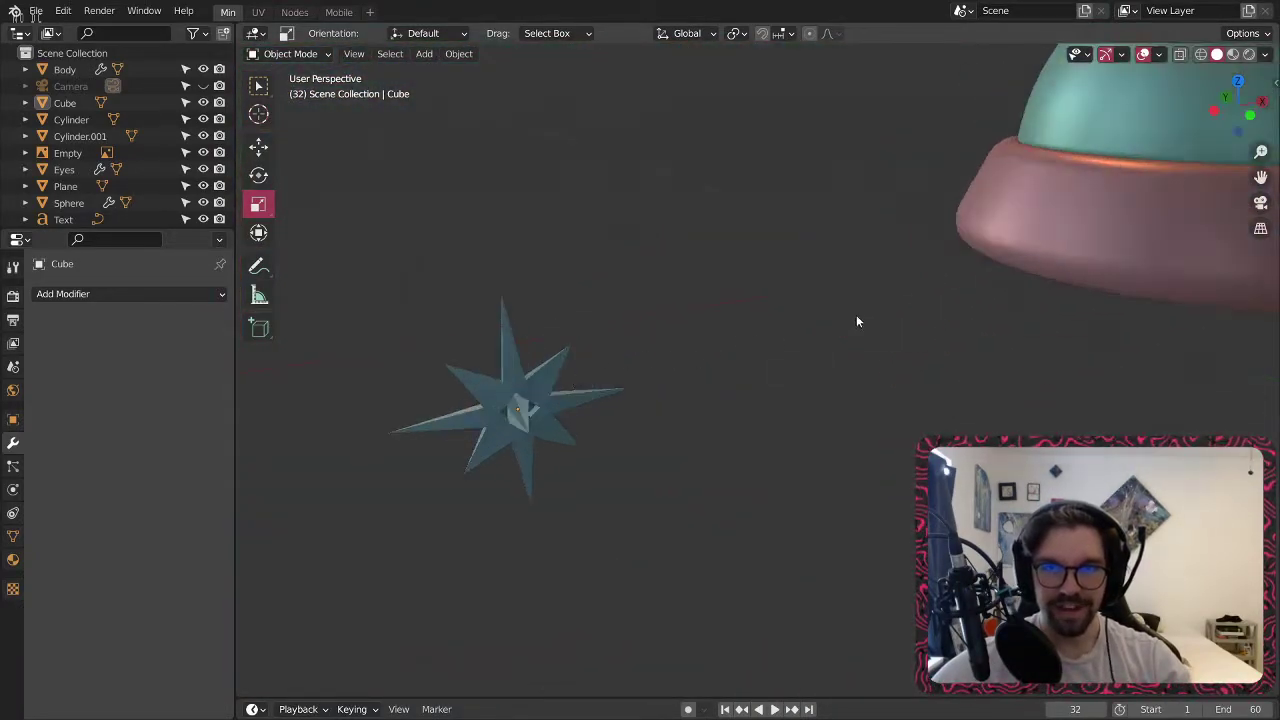
{"action": "scroll", "coordinate": [853, 322], "scroll_direction": "down", "scroll_amount": 4}
{"action": "middle_click_drag", "start_coordinate": [943, 380], "coordinate": [758, 355]}
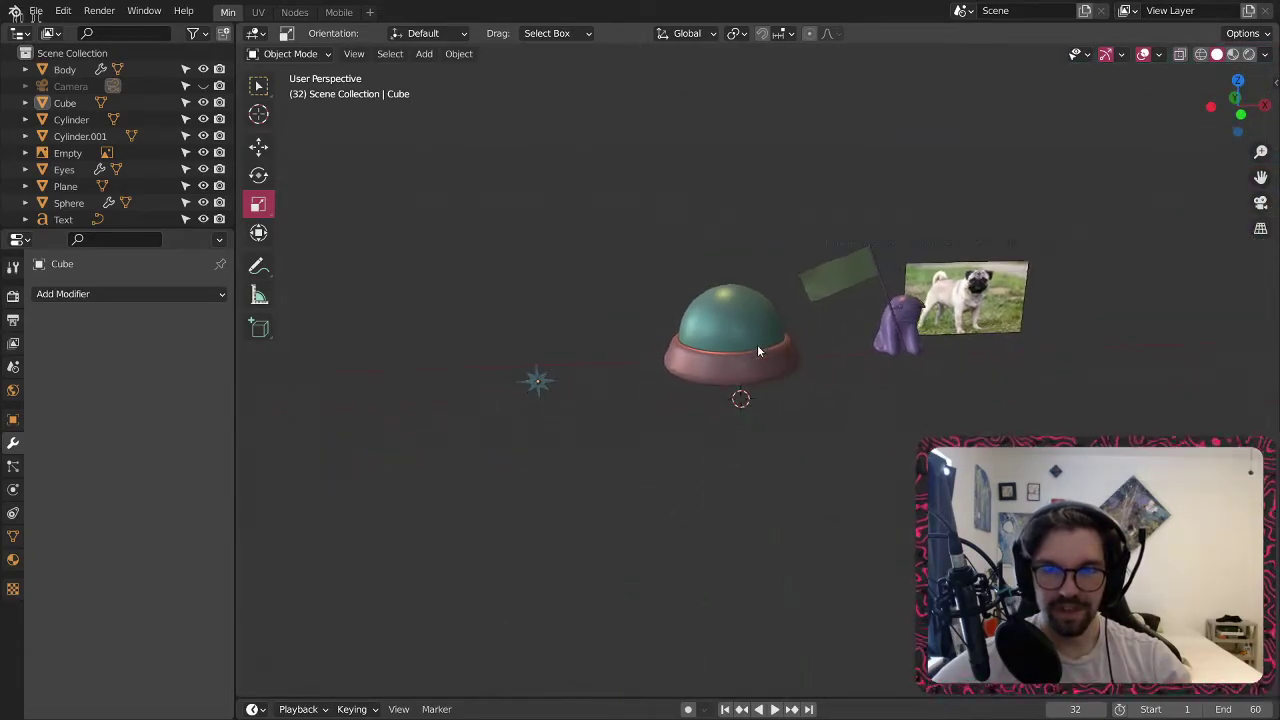
Hide the snow globe's dome to expose the inside of the base.
{"action": "left_click", "coordinate": [758, 355]}
{"action": "key", "text": "h"}
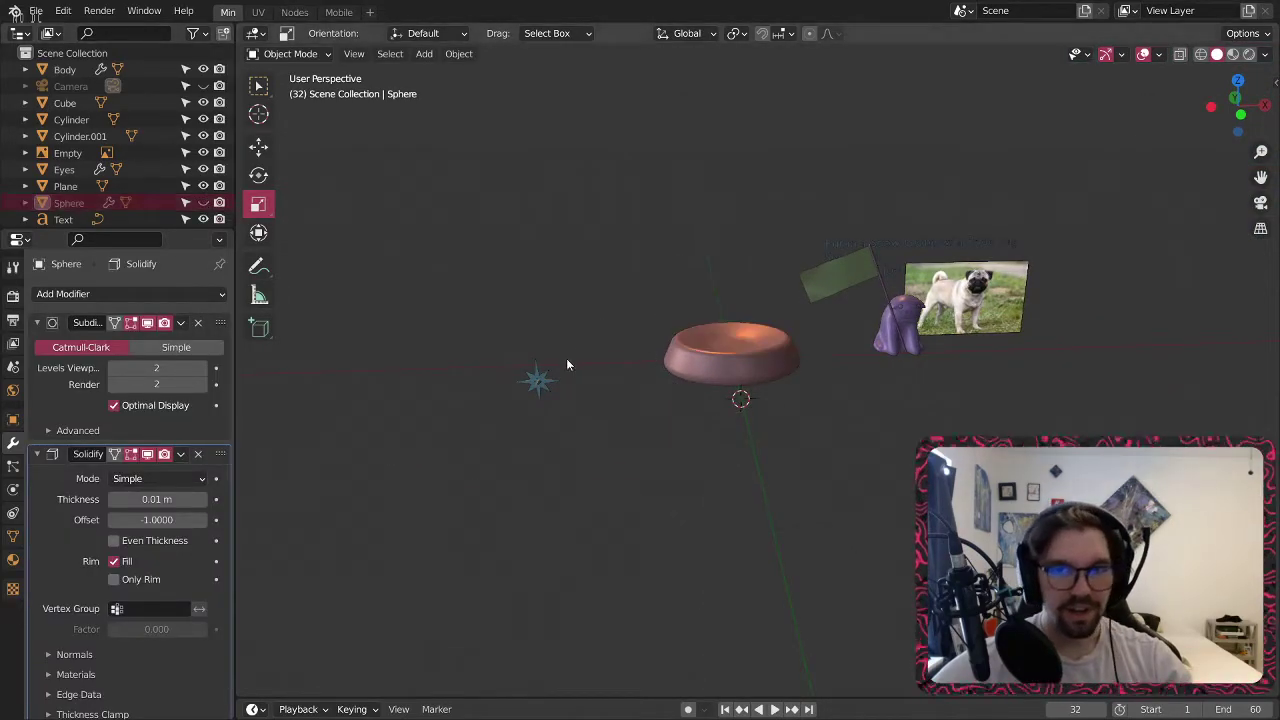
{"action": "scroll", "coordinate": [567, 361], "scroll_direction": "up", "scroll_amount": 4}
{"action": "left_click", "coordinate": [543, 402]}
{"action": "scroll", "coordinate": [1014, 350], "scroll_direction": "down", "scroll_amount": 1}
{"action": "middle_click_drag", "start_coordinate": [1014, 350], "coordinate": [694, 404], "text": "shift"}
{"action": "scroll", "coordinate": [694, 404], "scroll_direction": "up", "scroll_amount": 2}
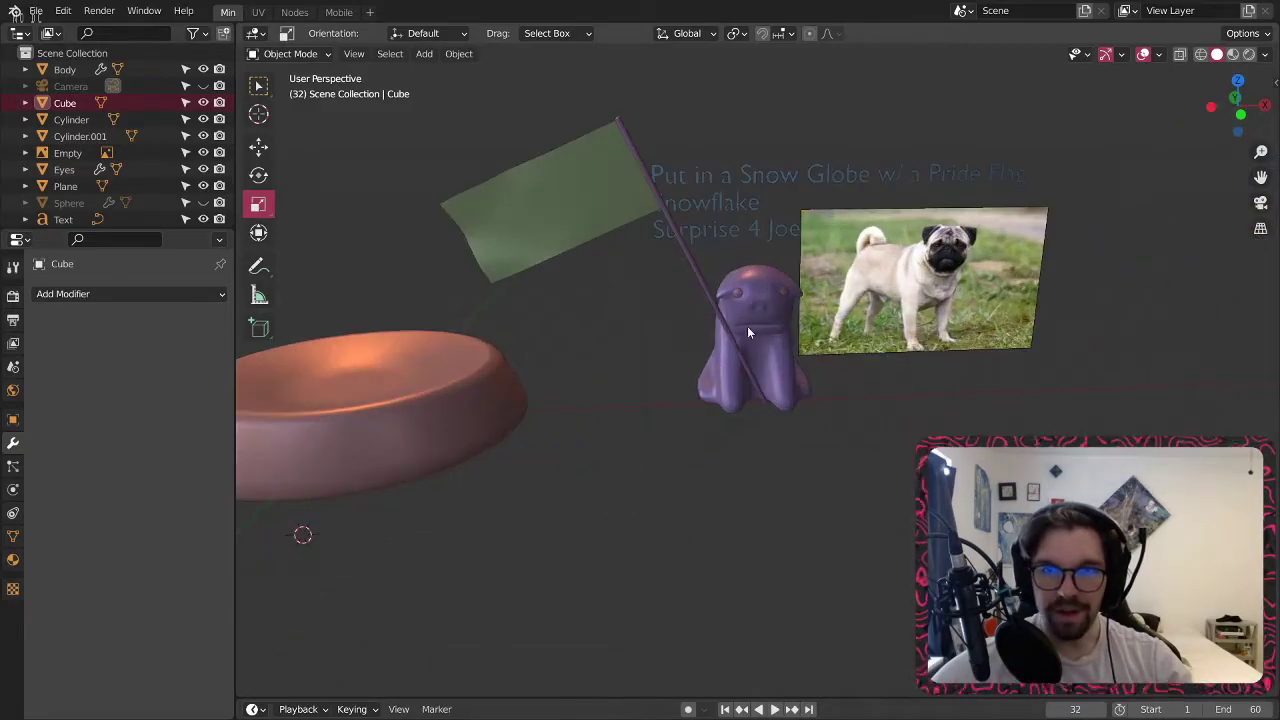
Select the pug's body and eyes with the flagpole and flag, and move them along X onto the globe base.
{"action": "left_click", "coordinate": [740, 340]}
{"action": "left_click", "coordinate": [716, 327]}
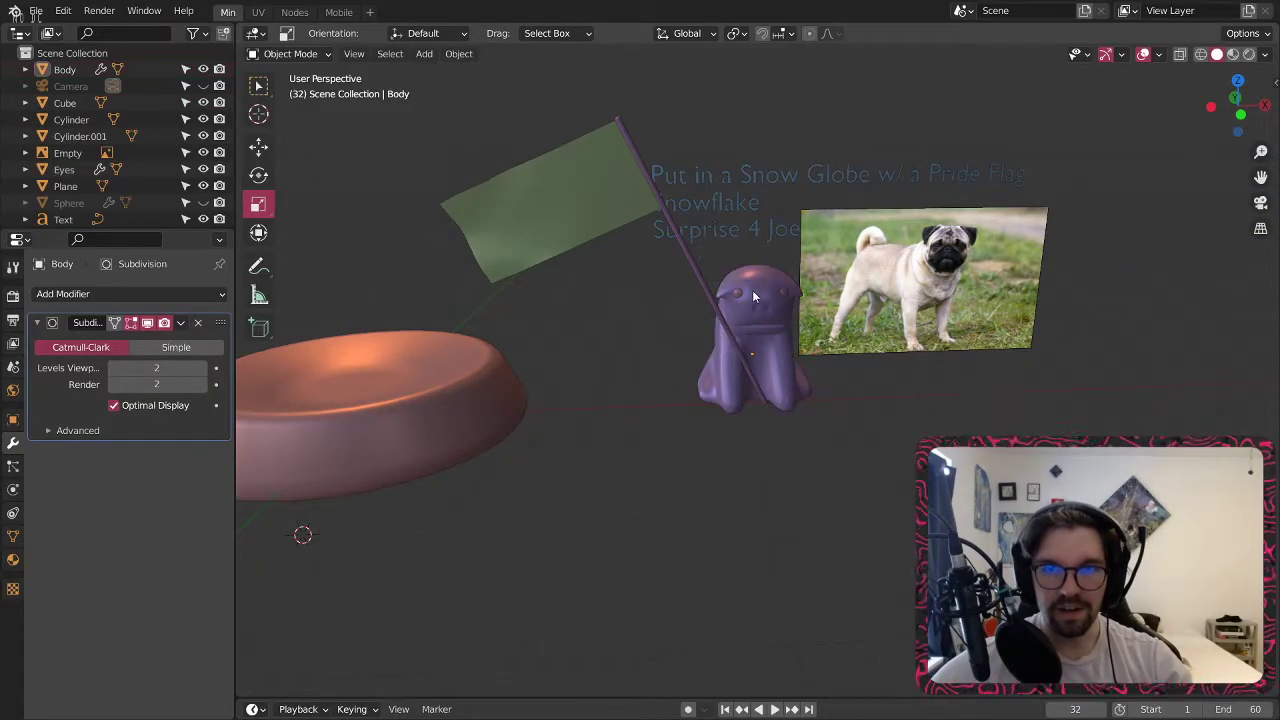
{"action": "left_click", "coordinate": [693, 261]}
{"action": "left_click", "coordinate": [592, 206], "text": "shift"}
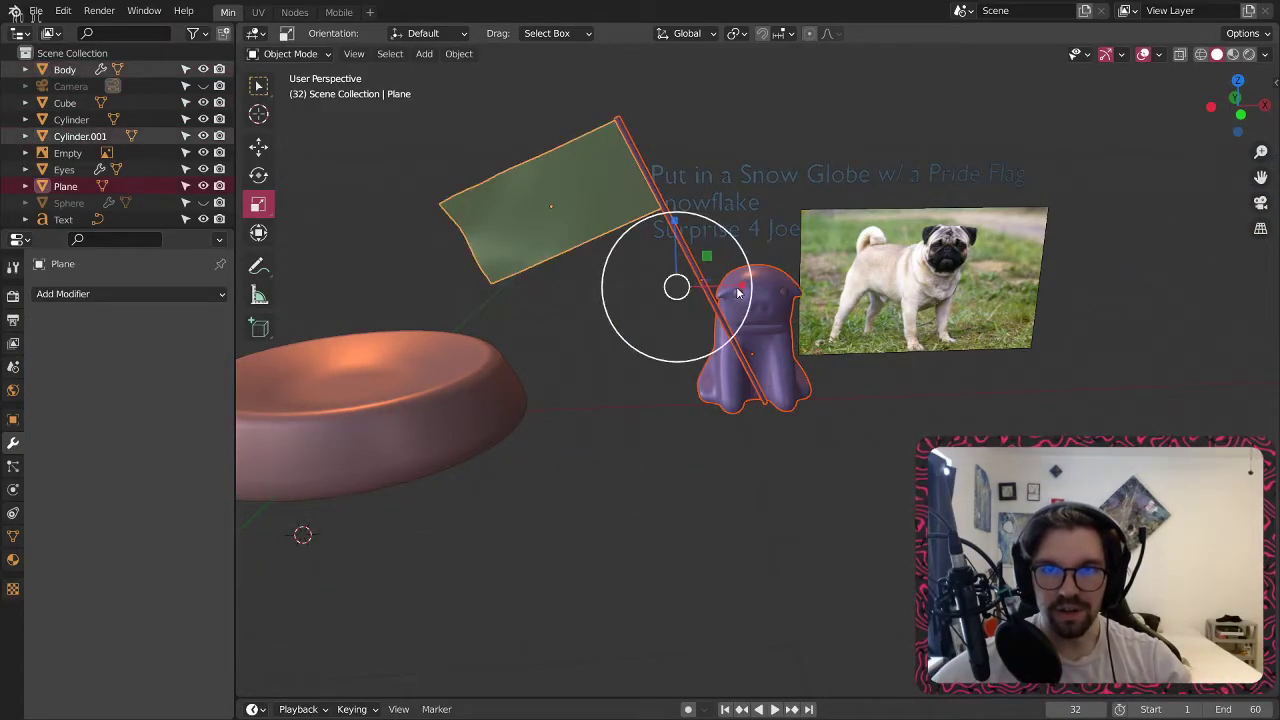
{"action": "left_click", "coordinate": [736, 289]}
{"action": "middle_click_drag", "start_coordinate": [315, 251], "coordinate": [292, 150]}
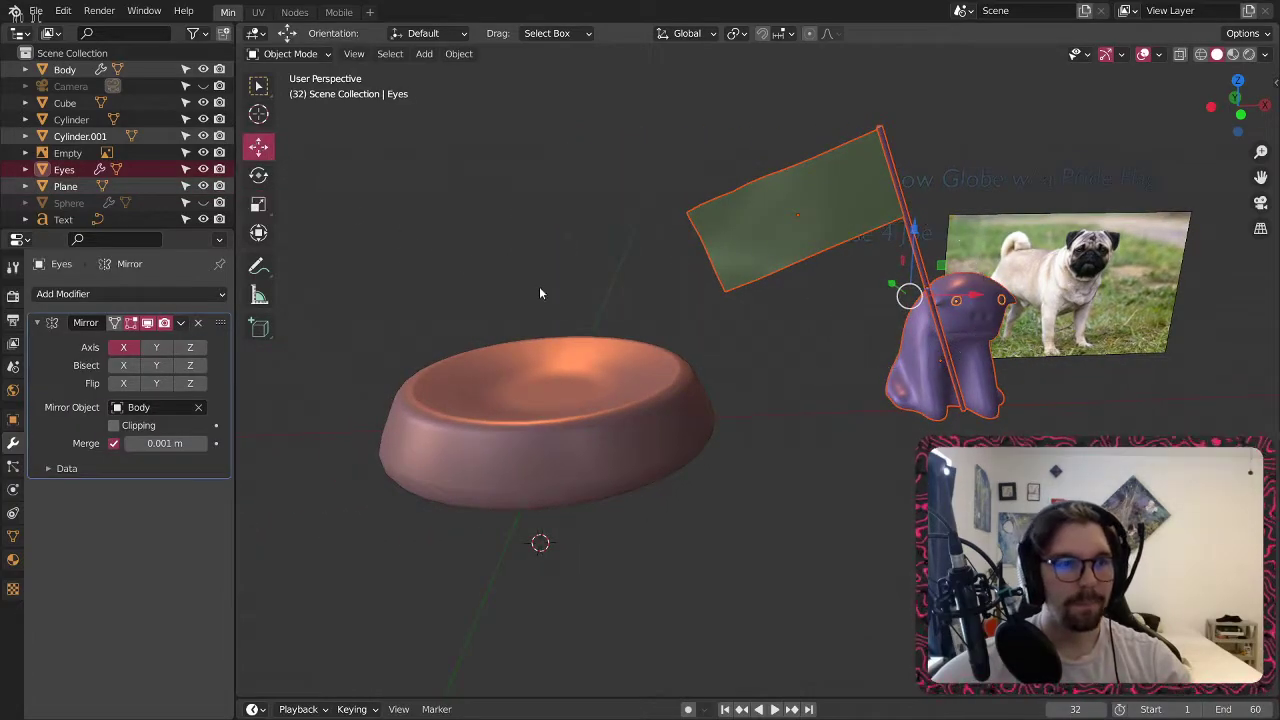
{"action": "middle_click_drag", "start_coordinate": [533, 290], "coordinate": [553, 323]}
{"action": "key", "text": "g"}
{"action": "key", "text": "x"}
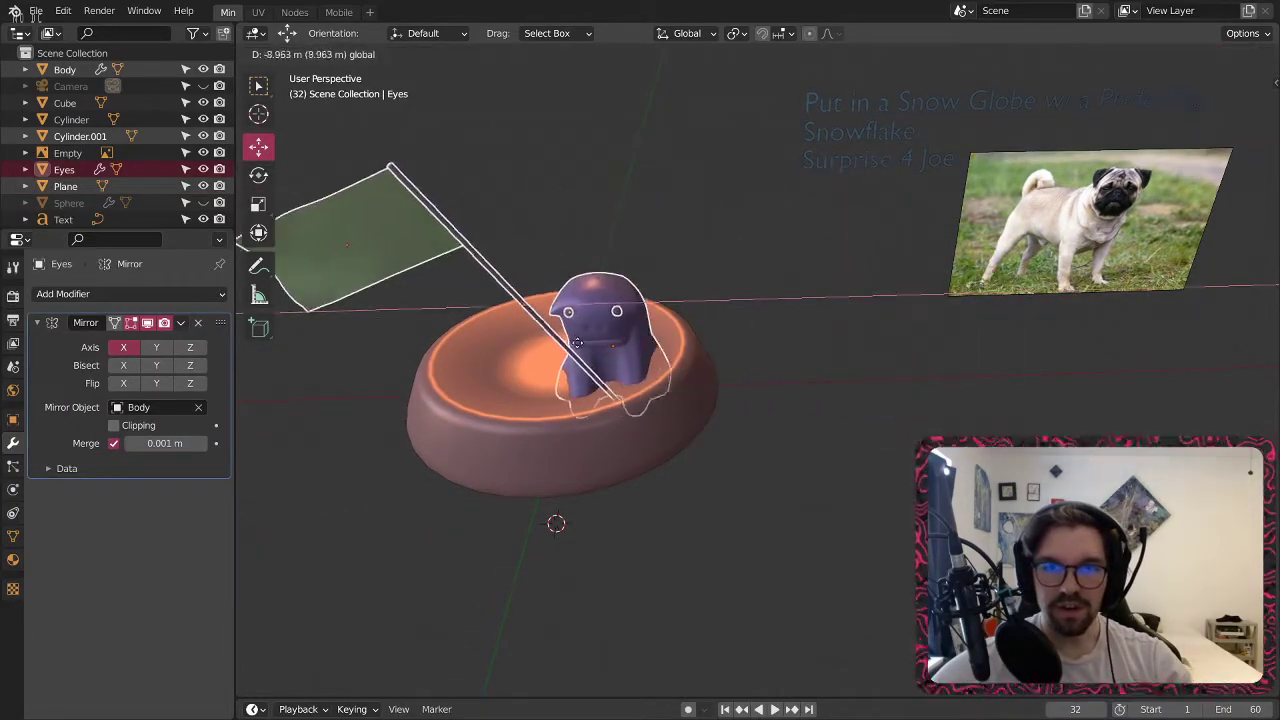
{"action": "left_click", "coordinate": [560, 305]}
Scale the pug and flag group to 0.363 of its size, keeping the group selected.
{"action": "key", "text": "s"}
{"action": "left_click", "coordinate": [546, 318]}
{"action": "middle_click_drag", "start_coordinate": [546, 318], "coordinate": [638, 297], "text": "shift"}
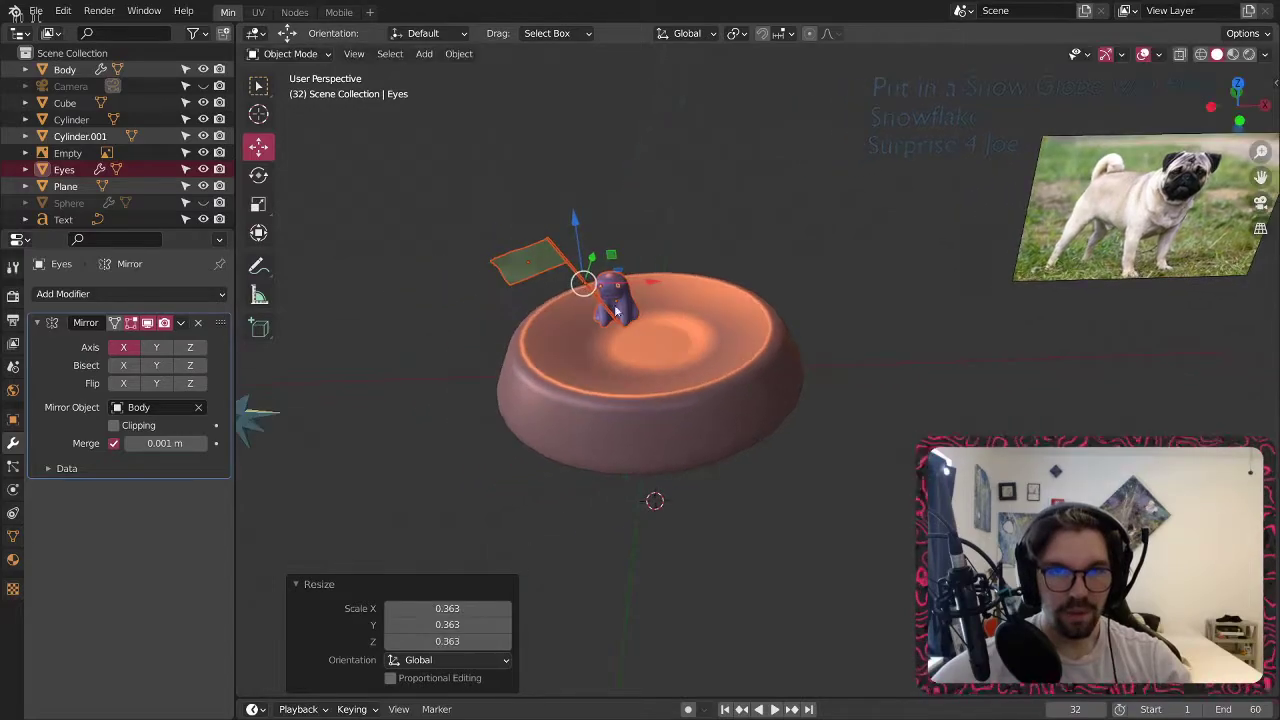
{"action": "left_click", "coordinate": [700, 288]}
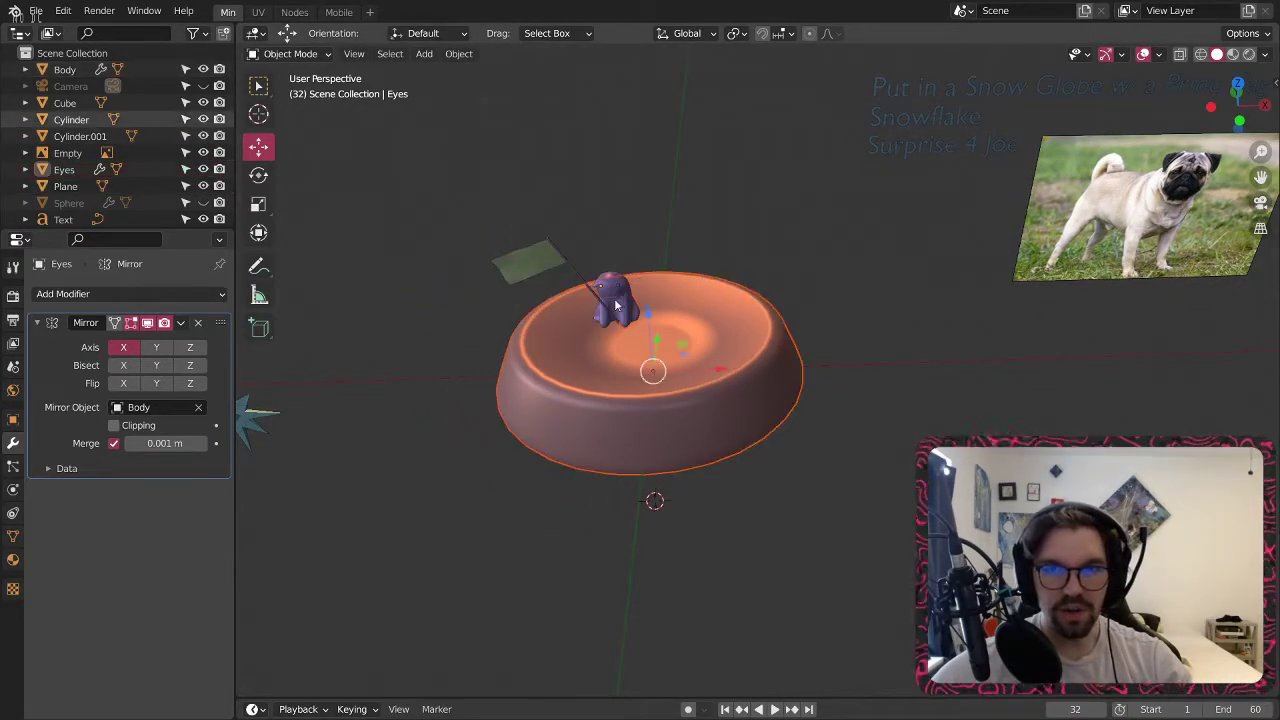
{"action": "key", "text": "ctrl+z"}
Shift the pug and flag group about 0.42 m along X and lower it about 0.70 m.
{"action": "left_click_drag", "start_coordinate": [652, 285], "coordinate": [678, 272]}
{"action": "scroll", "coordinate": [677, 285], "scroll_direction": "up", "scroll_amount": 2}
{"action": "key", "text": "x"}
{"action": "left_click", "coordinate": [697, 285]}
{"action": "left_click_drag", "start_coordinate": [628, 210], "coordinate": [632, 254]}
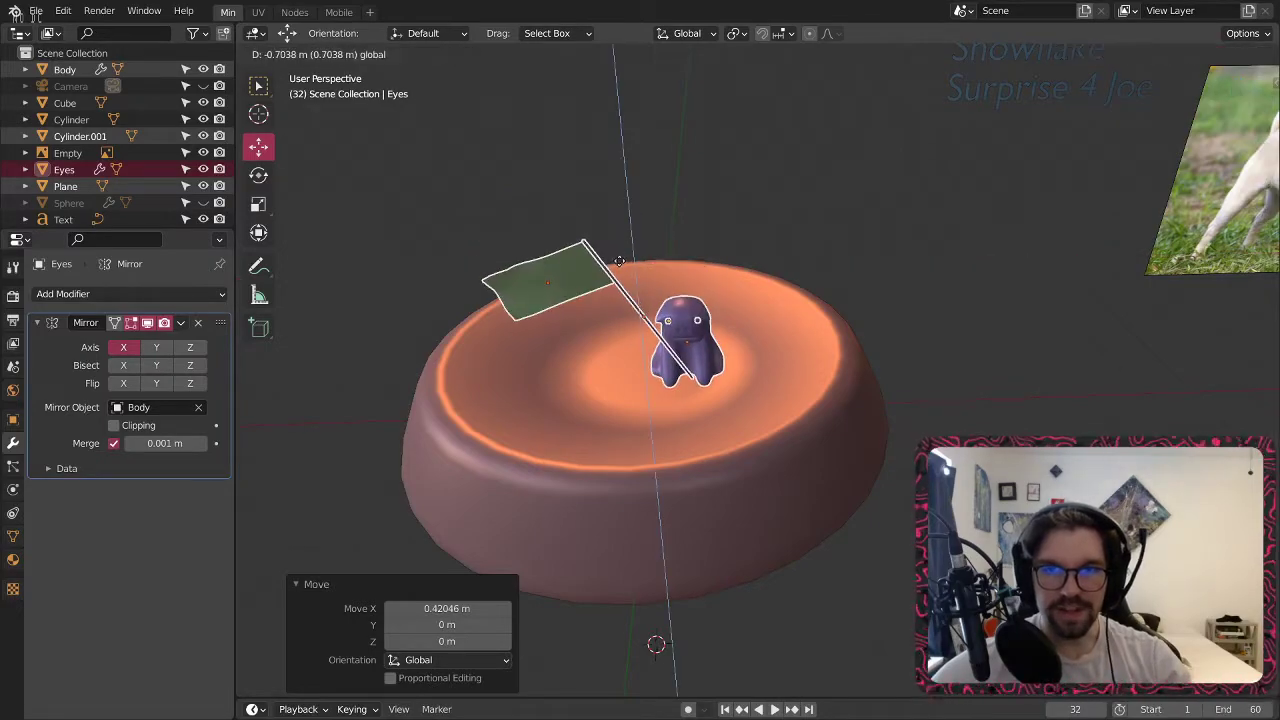
Lower the pug and flag group closer to the base's surface and move it about 1.03 m along Y.
{"action": "scroll", "coordinate": [674, 343], "scroll_direction": "up", "scroll_amount": 4}
{"action": "middle_click_drag", "start_coordinate": [674, 343], "coordinate": [685, 286]}
{"action": "key", "text": "g"}
{"action": "key", "text": "z"}
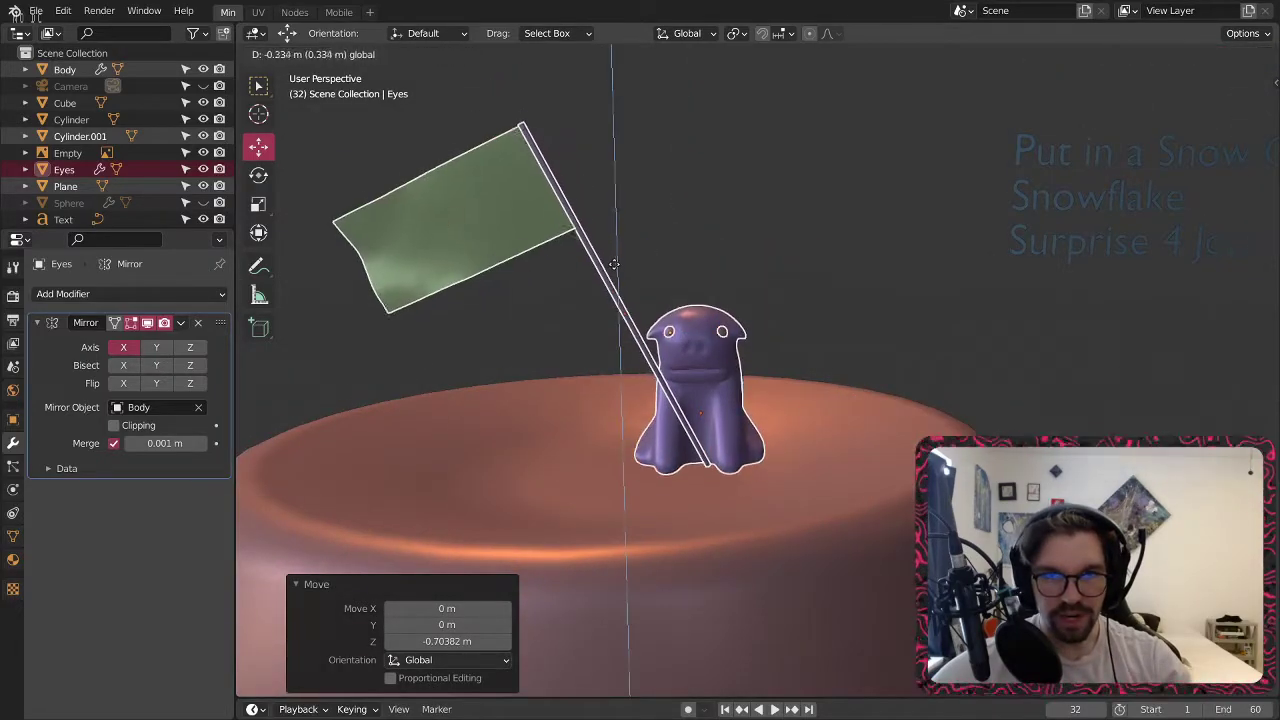
{"action": "left_click", "coordinate": [612, 320]}
{"action": "middle_click_drag", "start_coordinate": [612, 320], "coordinate": [558, 478]}
{"action": "left_click_drag", "start_coordinate": [691, 381], "coordinate": [826, 380]}
{"action": "middle_click_drag", "start_coordinate": [761, 437], "coordinate": [916, 376]}
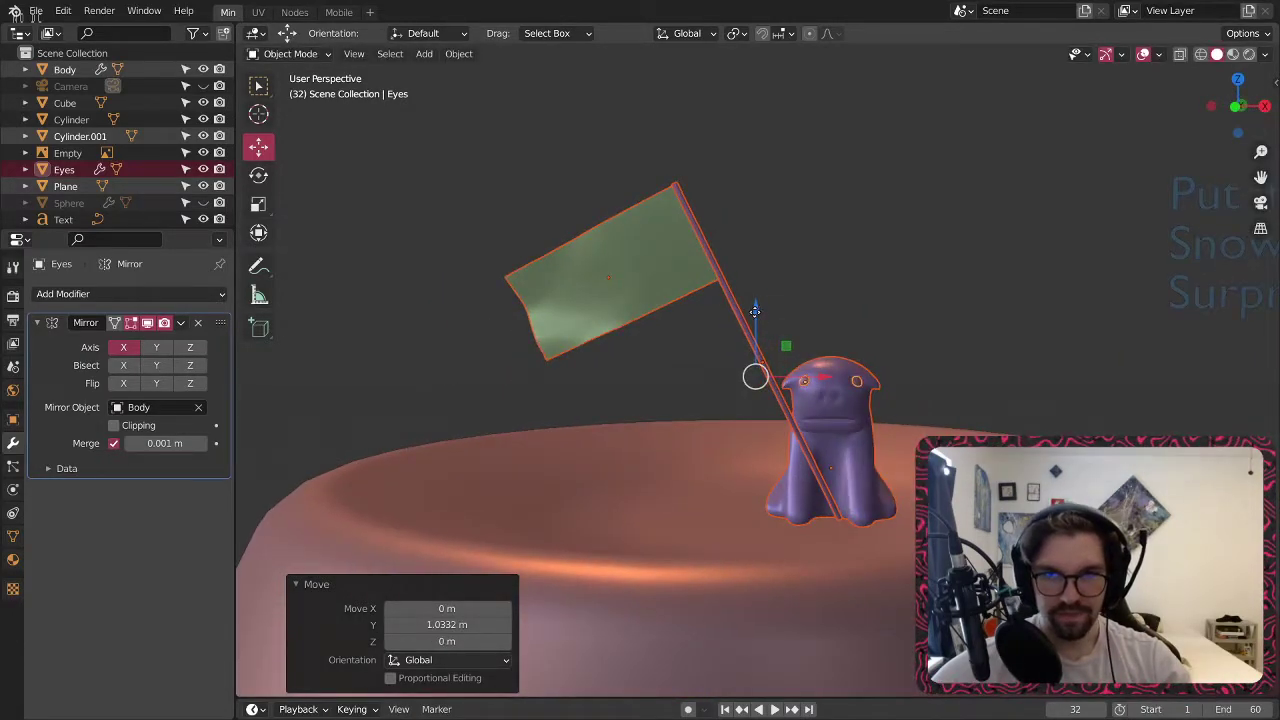
Lower the pug and flag group slightly along Z to seat it on the base, and deselect it.
{"action": "key", "text": "g"}
{"action": "key", "text": "z"}
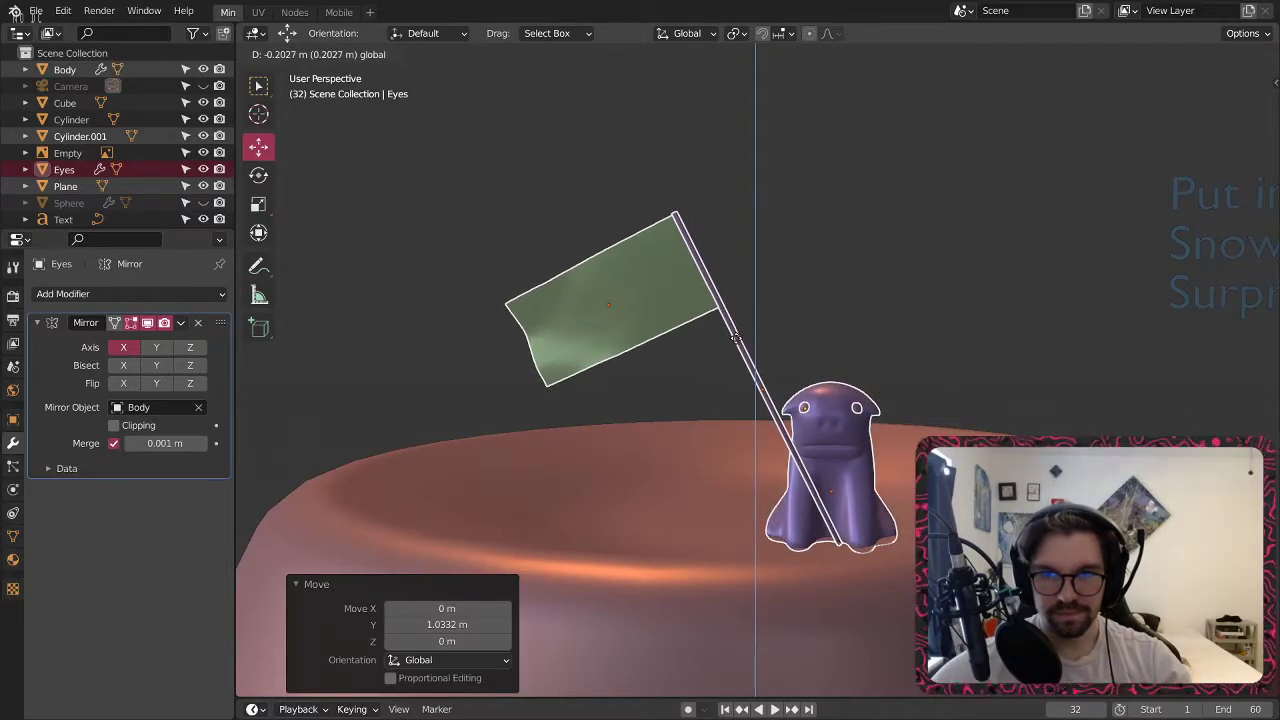
{"action": "left_click", "coordinate": [736, 339]}
{"action": "scroll", "coordinate": [883, 284], "scroll_direction": "down", "scroll_amount": 2}
{"action": "left_click", "coordinate": [889, 294]}
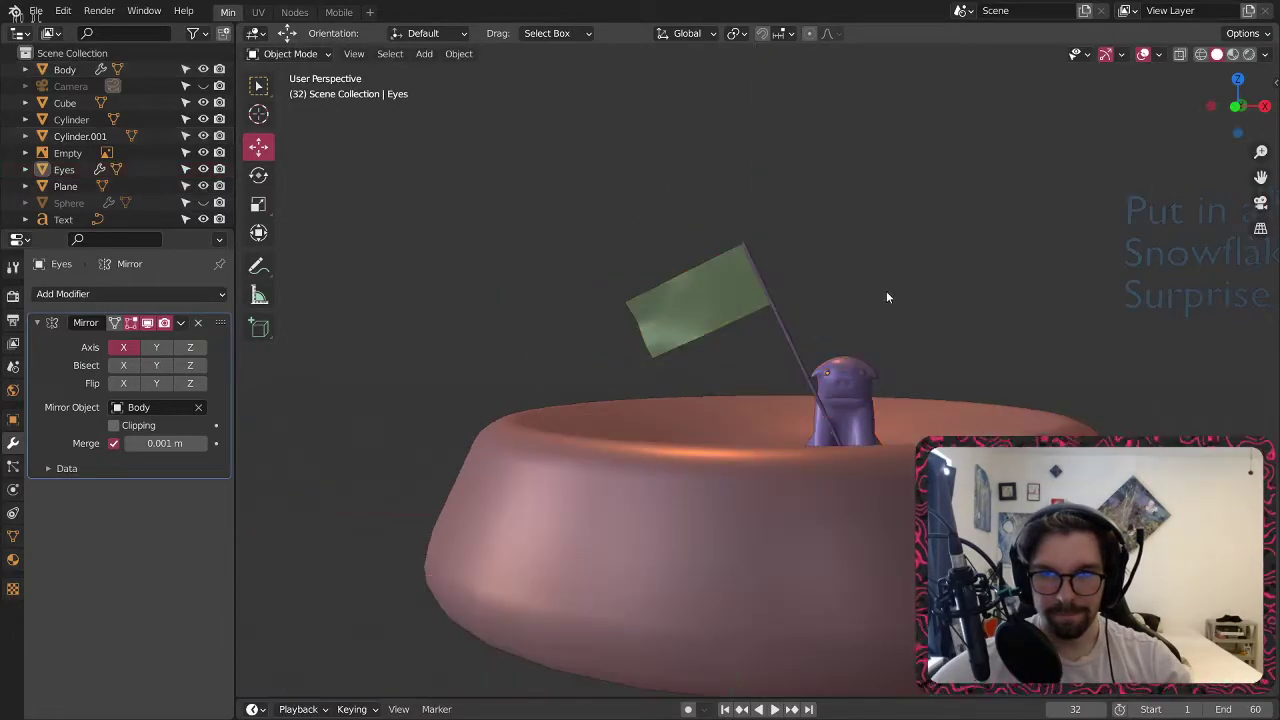
Unhide the dome and turn on X-ray display to see the pug inside the snow globe.
{"action": "scroll", "coordinate": [869, 354], "scroll_direction": "down", "scroll_amount": 5}
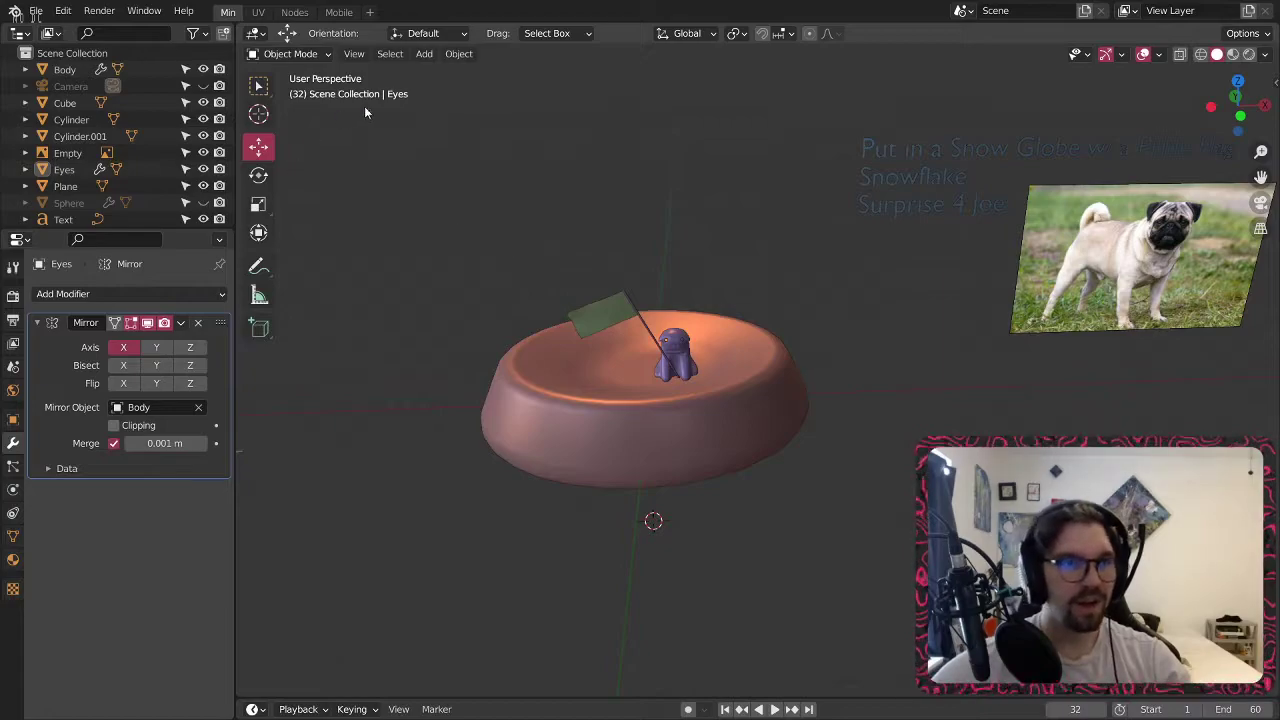
{"action": "left_click", "coordinate": [203, 202]}
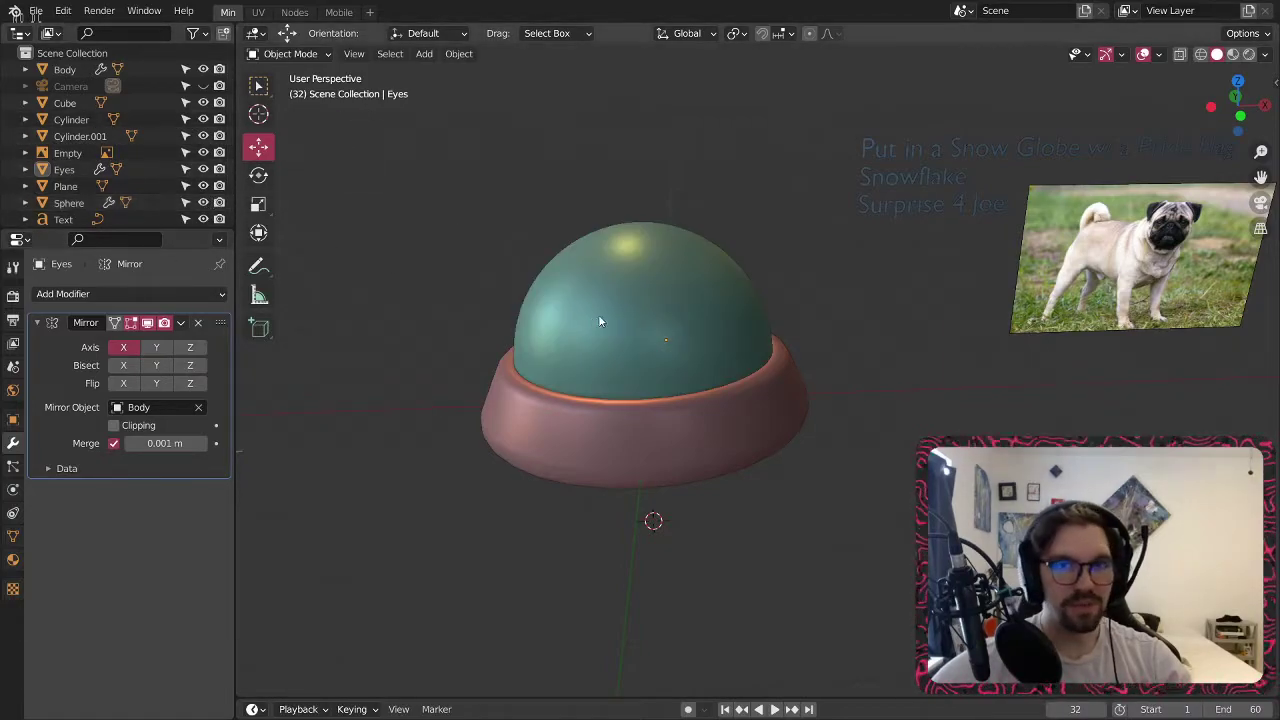
{"action": "left_click", "coordinate": [1181, 55]}
{"action": "middle_click_drag", "start_coordinate": [683, 290], "coordinate": [523, 337]}
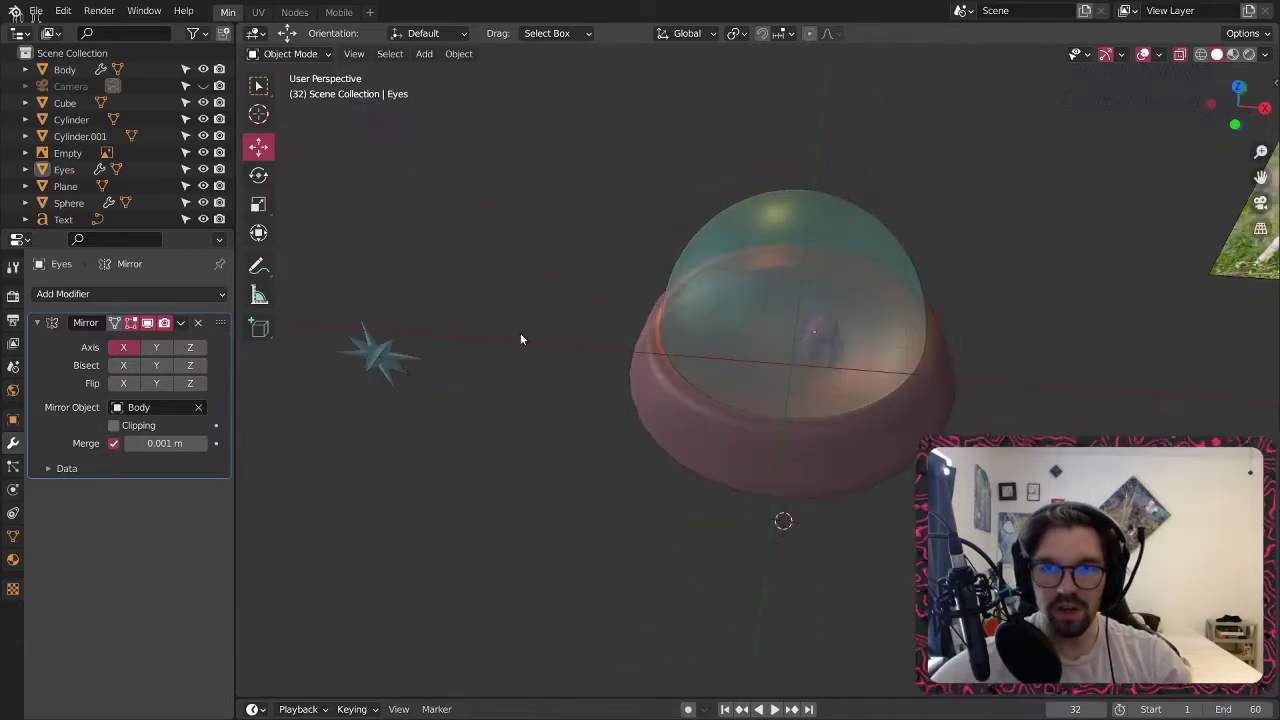
Move the snowflake inside the glass dome above the pug and scale it down.
{"action": "left_click", "coordinate": [378, 356]}
{"action": "middle_click_drag", "start_coordinate": [380, 357], "coordinate": [449, 355]}
{"action": "left_click_drag", "start_coordinate": [449, 355], "coordinate": [836, 300]}
{"action": "middle_click_drag", "start_coordinate": [836, 300], "coordinate": [676, 328]}
{"action": "left_click_drag", "start_coordinate": [676, 328], "coordinate": [668, 243]}
{"action": "scroll", "coordinate": [668, 243], "scroll_direction": "up", "scroll_amount": 5}
{"action": "key", "text": "s"}
{"action": "left_click", "coordinate": [681, 327]}
{"action": "middle_click_drag", "start_coordinate": [681, 328], "coordinate": [610, 400]}
{"action": "mouse_move", "coordinate": [707, 299]}
{"action": "left_mouse_down"}
{"action": "mouse_move", "coordinate": [728, 291]}
{"action": "mouse_move", "coordinate": [717, 296]}
{"action": "left_mouse_up"}
{"action": "middle_click_drag", "start_coordinate": [735, 340], "coordinate": [798, 280]}
Paste a copy of the snowflake, move it about 1.53 m along X and raise it higher in the dome.
{"action": "key", "text": "ctrl+c"}
{"action": "key", "text": "ctrl+v"}
{"action": "key", "text": "g"}
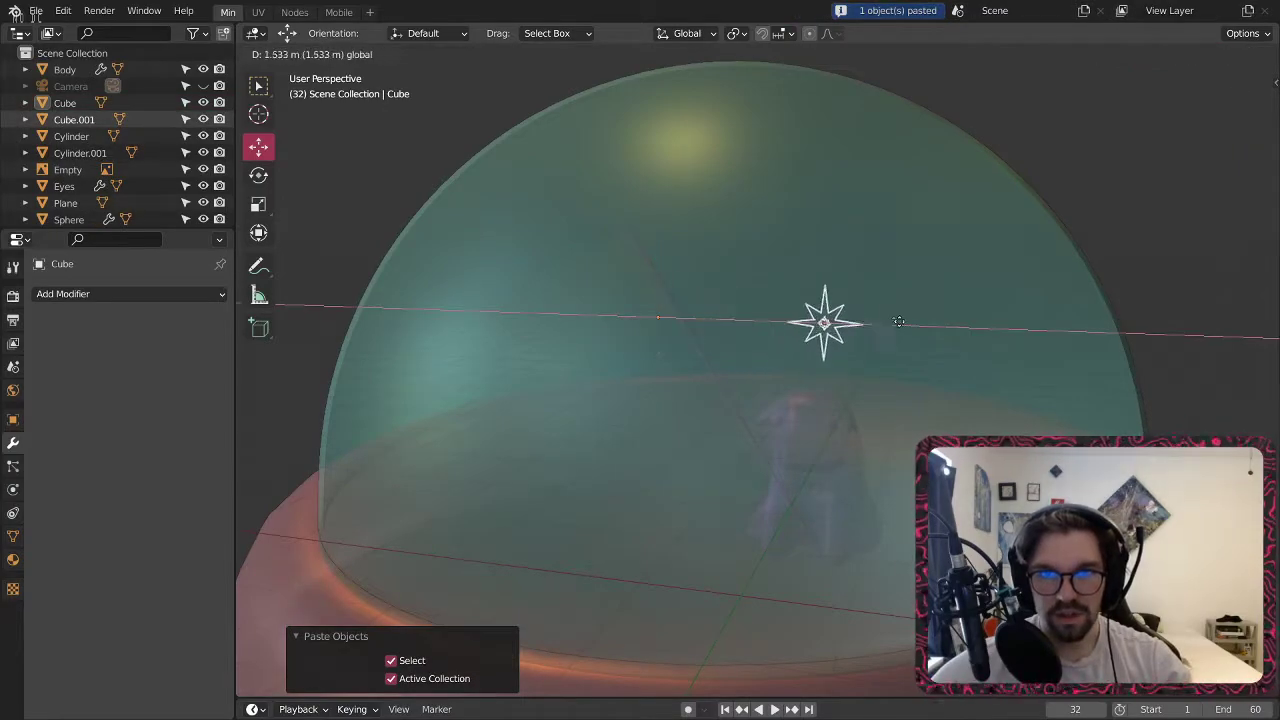
{"action": "left_click", "coordinate": [890, 321]}
{"action": "key", "text": "g"}
{"action": "left_click", "coordinate": [878, 208]}
Paste a second snowflake copy and move it along Y toward the dome's front edge.
{"action": "key", "text": "ctrl+v"}
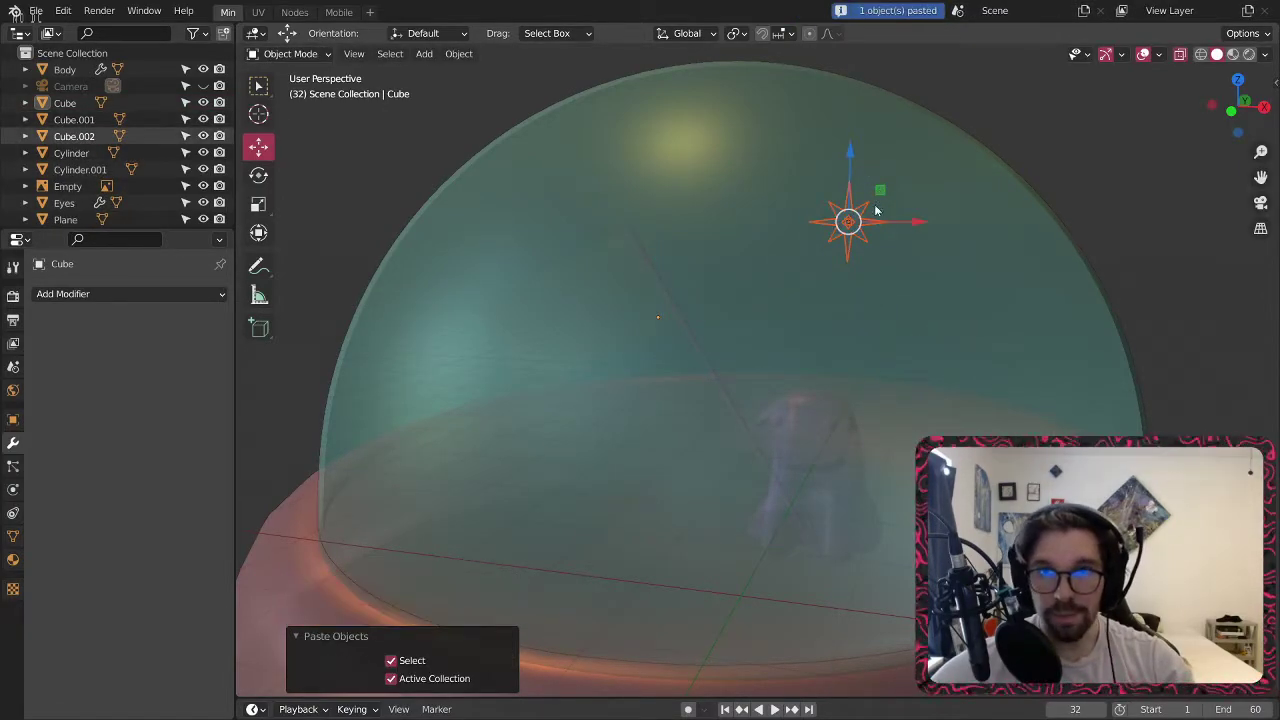
{"action": "middle_click_drag", "start_coordinate": [878, 208], "coordinate": [860, 225]}
{"action": "key", "text": "g"}
{"action": "key", "text": "y"}
{"action": "left_click", "coordinate": [663, 334]}
Paste a third snowflake copy, move it about 3.73 m along Y and lower it about 1.68 m.
{"action": "key", "text": "ctrl+c"}
{"action": "middle_click_drag", "start_coordinate": [666, 330], "coordinate": [637, 314]}
{"action": "key", "text": "ctrl+v"}
{"action": "key", "text": "g"}
{"action": "key", "text": "y"}
{"action": "left_click", "coordinate": [1090, 316]}
{"action": "middle_click_drag", "start_coordinate": [1090, 316], "coordinate": [855, 271]}
{"action": "key", "text": "g"}
{"action": "key", "text": "z"}
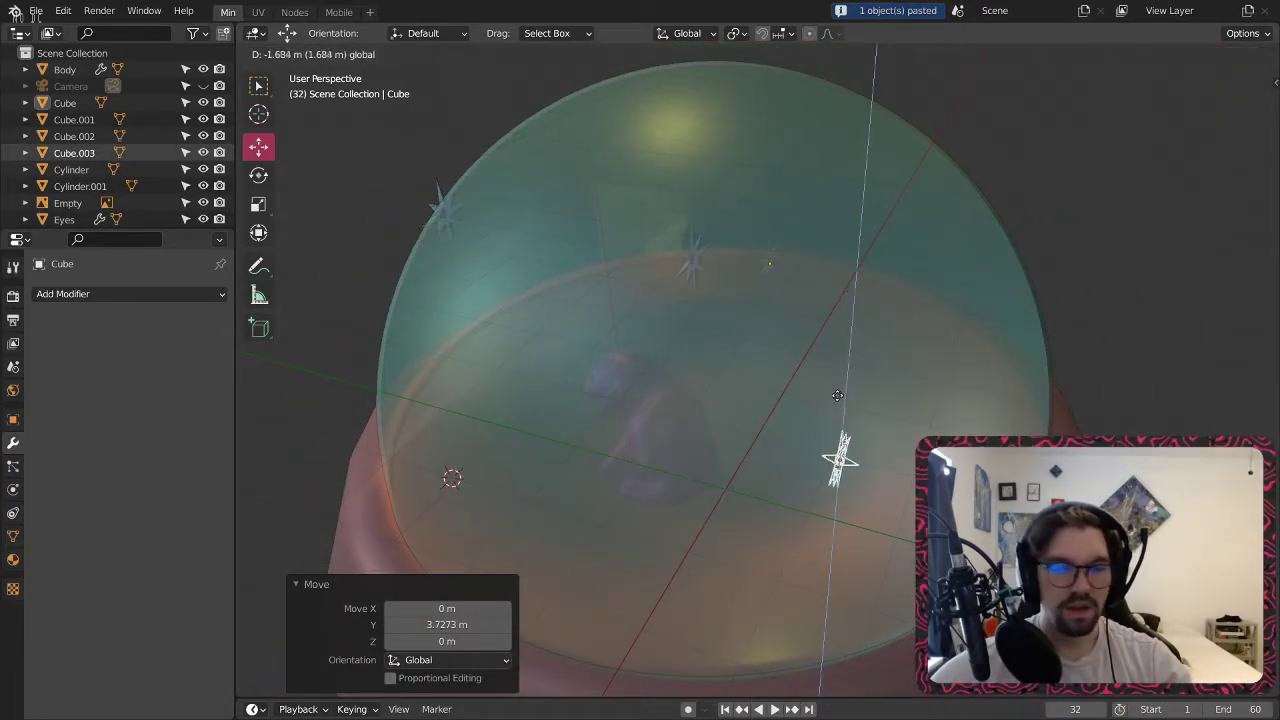
{"action": "left_click", "coordinate": [837, 395]}
{"action": "middle_click_drag", "start_coordinate": [837, 395], "coordinate": [790, 359]}
Paste a fourth snowflake copy and reposition it in the dome, moving it about -0.70 m along Y and shifting it along X.
{"action": "key", "text": "ctrl+v"}
{"action": "middle_click_drag", "start_coordinate": [876, 393], "coordinate": [694, 461]}
{"action": "left_click_drag", "start_coordinate": [686, 472], "coordinate": [857, 447]}
{"action": "middle_click_drag", "start_coordinate": [736, 390], "coordinate": [860, 435]}
{"action": "key", "text": "g"}
{"action": "key", "text": "y"}
{"action": "left_click", "coordinate": [792, 402]}
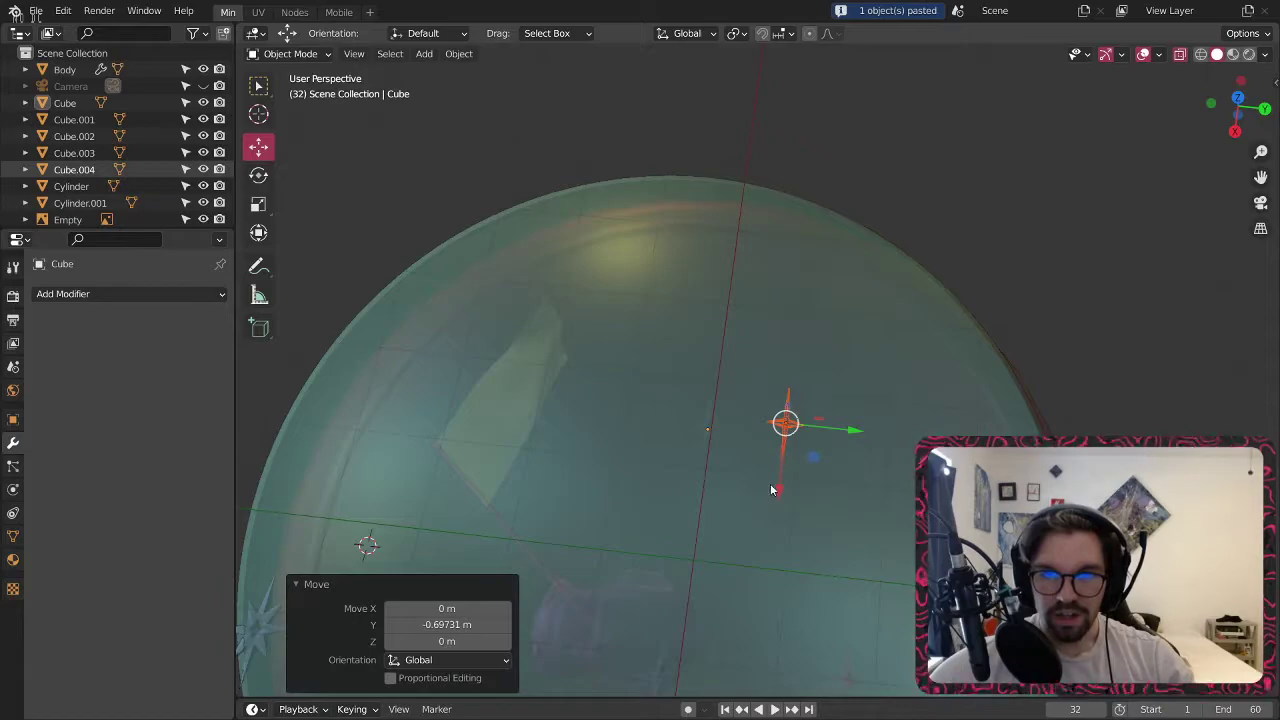
{"action": "left_click", "coordinate": [792, 476]}
{"action": "left_click", "coordinate": [790, 427]}
{"action": "key", "text": "g"}
{"action": "key", "text": "x"}
{"action": "left_click", "coordinate": [818, 360]}
Rotate the fourth snowflake copy with the Rotate tool, including about -51.9° around X.
{"action": "middle_click_drag", "start_coordinate": [818, 360], "coordinate": [820, 362]}
{"action": "left_click", "coordinate": [258, 175]}
{"action": "left_click_drag", "start_coordinate": [826, 399], "coordinate": [790, 395]}
{"action": "left_click_drag", "start_coordinate": [788, 308], "coordinate": [814, 324]}
{"action": "middle_click_drag", "start_coordinate": [756, 384], "coordinate": [828, 349]}
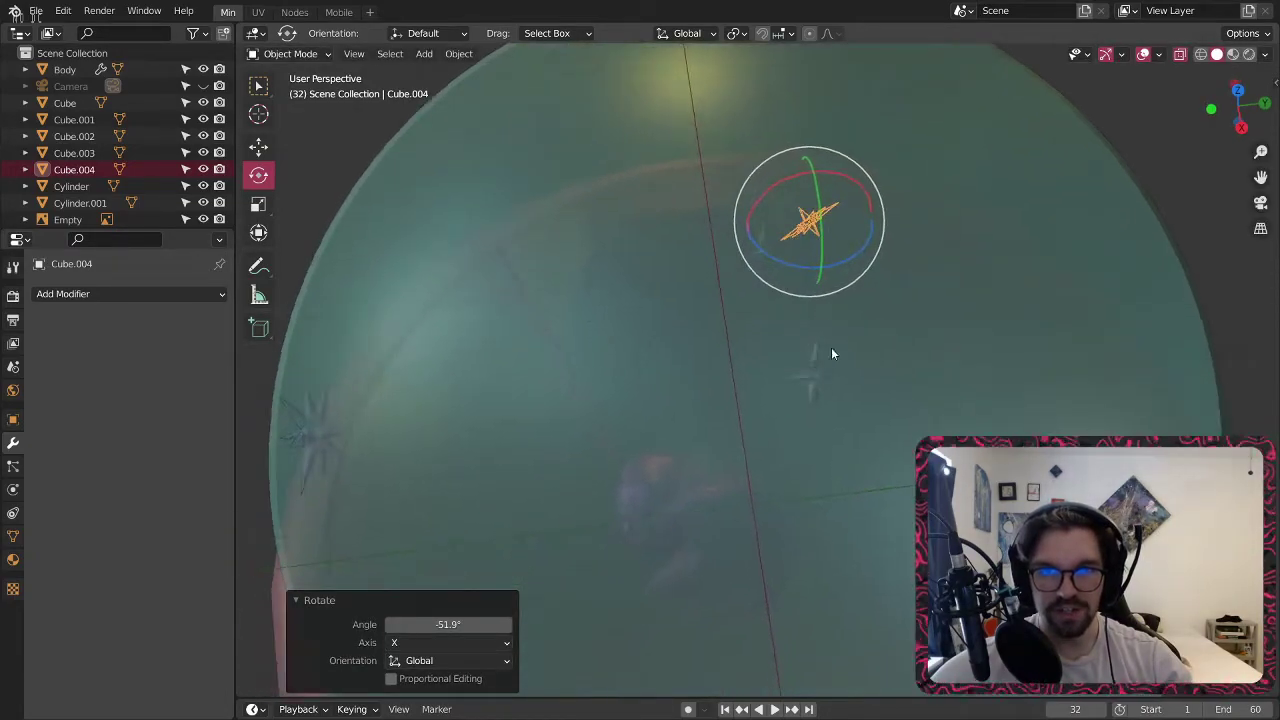
Tilt the first snowflake copy, Cube.001, including about -32.3° around Y.
{"action": "left_click", "coordinate": [814, 380]}
{"action": "left_click", "coordinate": [810, 382]}
{"action": "left_click", "coordinate": [816, 371]}
{"action": "left_click_drag", "start_coordinate": [800, 352], "coordinate": [792, 360]}
{"action": "left_click_drag", "start_coordinate": [818, 415], "coordinate": [717, 426]}
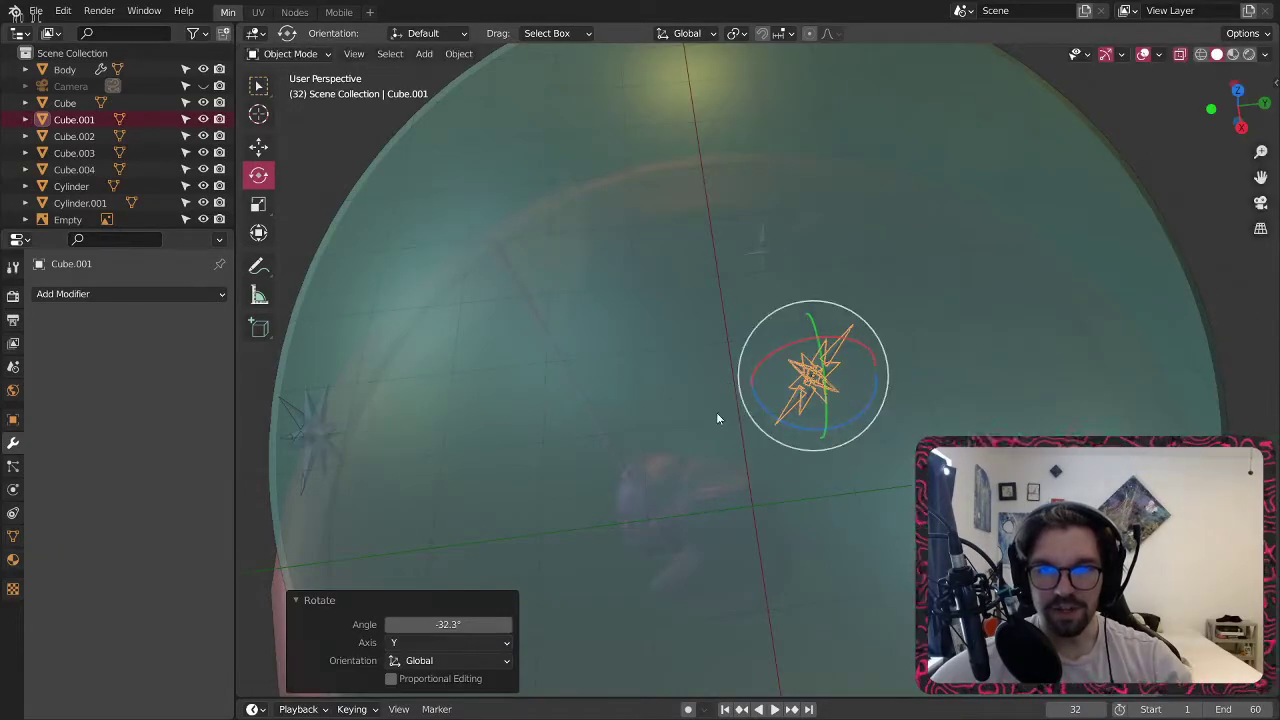
Move the snowflake at the dome's edge, Cube.002, inward along Y and lower it about 0.53 m.
{"action": "middle_click_drag", "start_coordinate": [326, 433], "coordinate": [383, 346], "text": "shift"}
{"action": "left_click_drag", "start_coordinate": [383, 346], "coordinate": [392, 333]}
{"action": "left_click", "coordinate": [375, 331]}
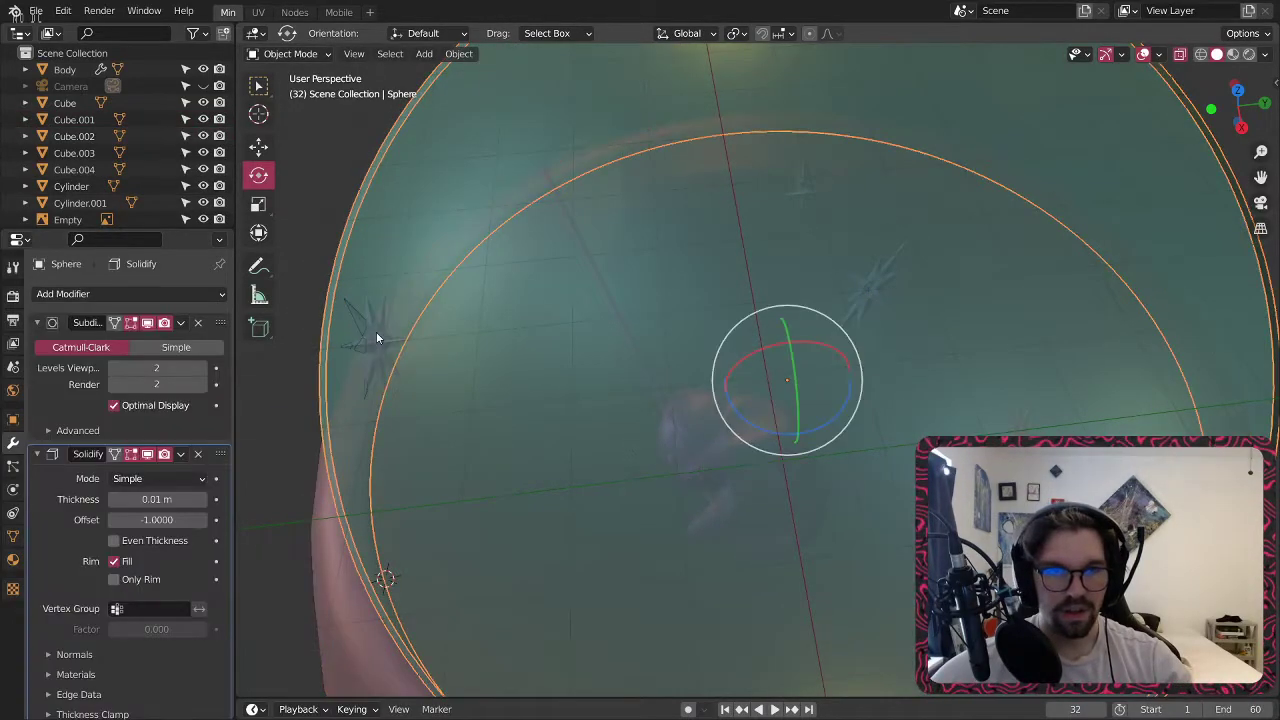
{"action": "left_click", "coordinate": [377, 338]}
{"action": "left_click", "coordinate": [259, 148]}
{"action": "left_click_drag", "start_coordinate": [441, 331], "coordinate": [564, 319]}
{"action": "left_click_drag", "start_coordinate": [475, 289], "coordinate": [501, 350]}
{"action": "middle_click_drag", "start_coordinate": [547, 425], "coordinate": [583, 361]}
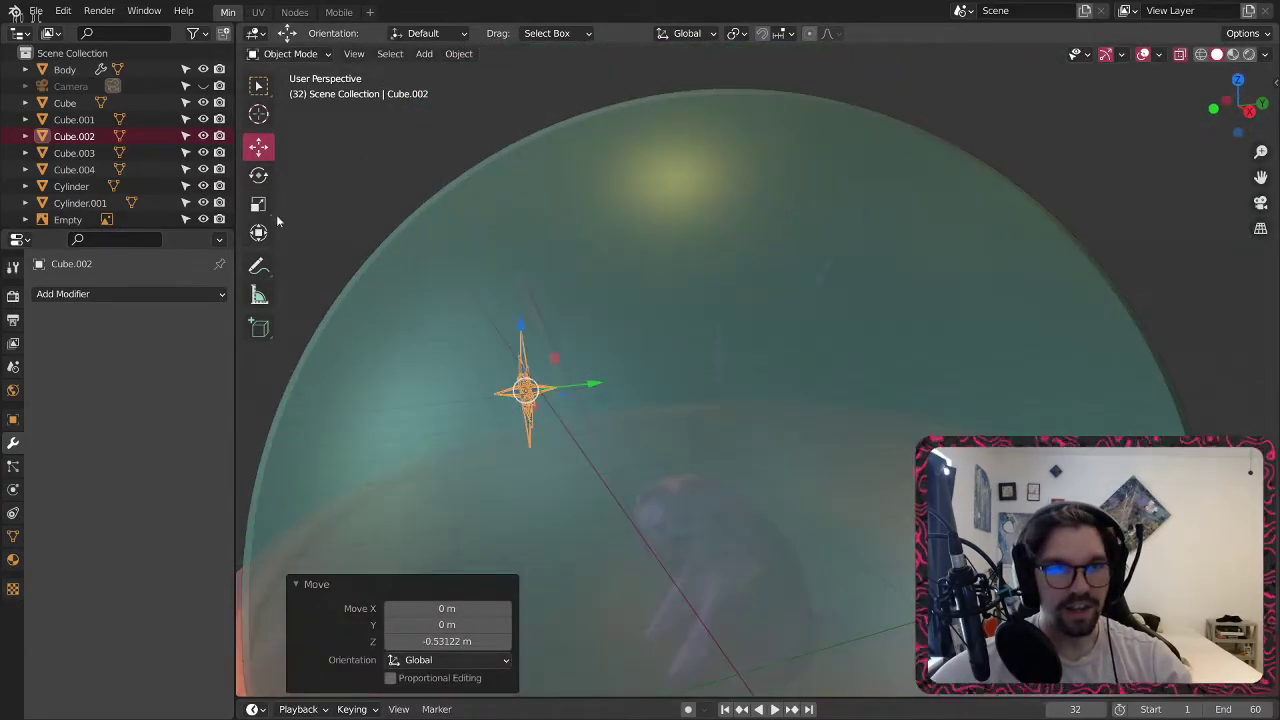
Rotate the repositioned snowflake Cube.002 and the snowflake on the pug's far side, Cube.003, to new angles.
{"action": "middle_click_drag", "start_coordinate": [490, 344], "coordinate": [484, 352]}
{"action": "key", "text": "r"}
{"action": "left_click", "coordinate": [788, 432]}
{"action": "middle_click_drag", "start_coordinate": [788, 432], "coordinate": [856, 478]}
{"action": "left_click", "coordinate": [899, 401]}
{"action": "key", "text": "r"}
{"action": "left_click", "coordinate": [927, 304]}
Rotate the original snowflake about -6.27° in the view plane.
{"action": "left_click", "coordinate": [689, 236]}
{"action": "left_click", "coordinate": [688, 240]}
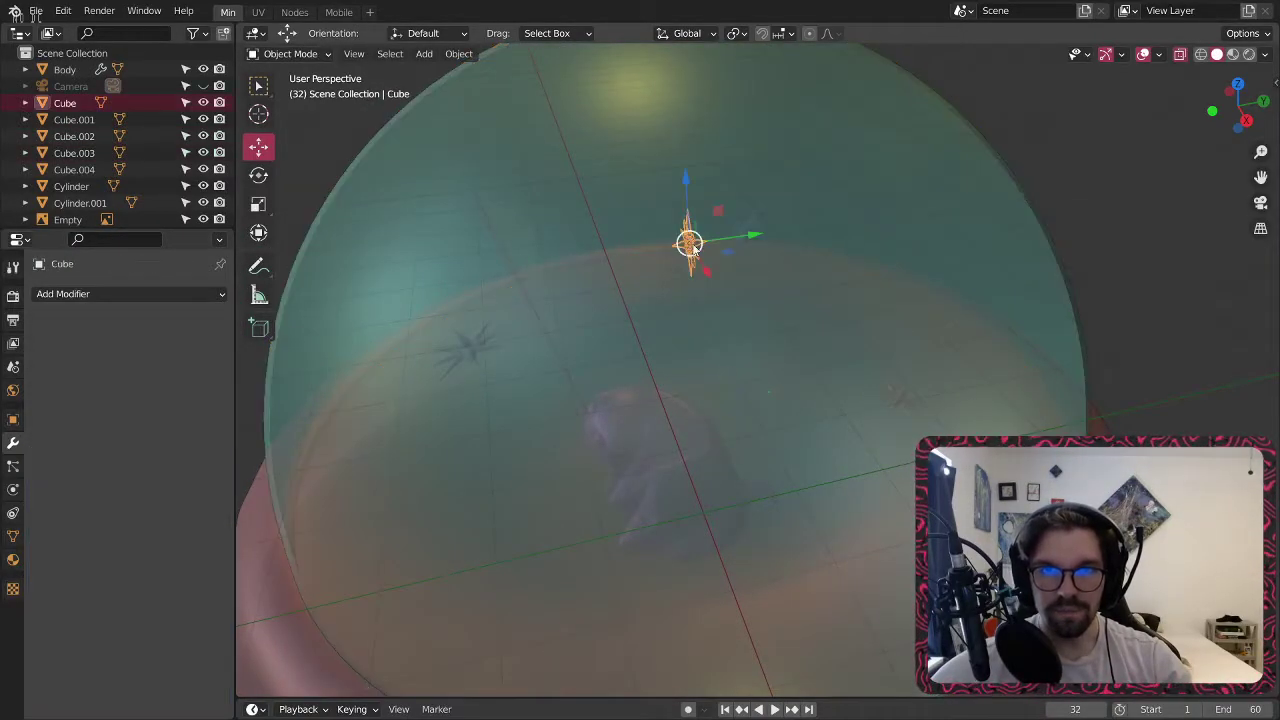
{"action": "key", "text": "r"}
{"action": "left_click", "coordinate": [688, 243]}
{"action": "mouse_move", "coordinate": [663, 257]}
{"action": "middle_mouse_down"}
{"action": "mouse_move", "coordinate": [822, 258]}
{"action": "mouse_move", "coordinate": [878, 273]}
{"action": "mouse_move", "coordinate": [880, 318]}
{"action": "mouse_move", "coordinate": [1012, 258]}
{"action": "mouse_move", "coordinate": [754, 379]}
{"action": "mouse_move", "coordinate": [591, 388]}
{"action": "mouse_move", "coordinate": [677, 372]}
{"action": "mouse_move", "coordinate": [700, 289]}
{"action": "mouse_move", "coordinate": [660, 280]}
{"action": "middle_mouse_up"}
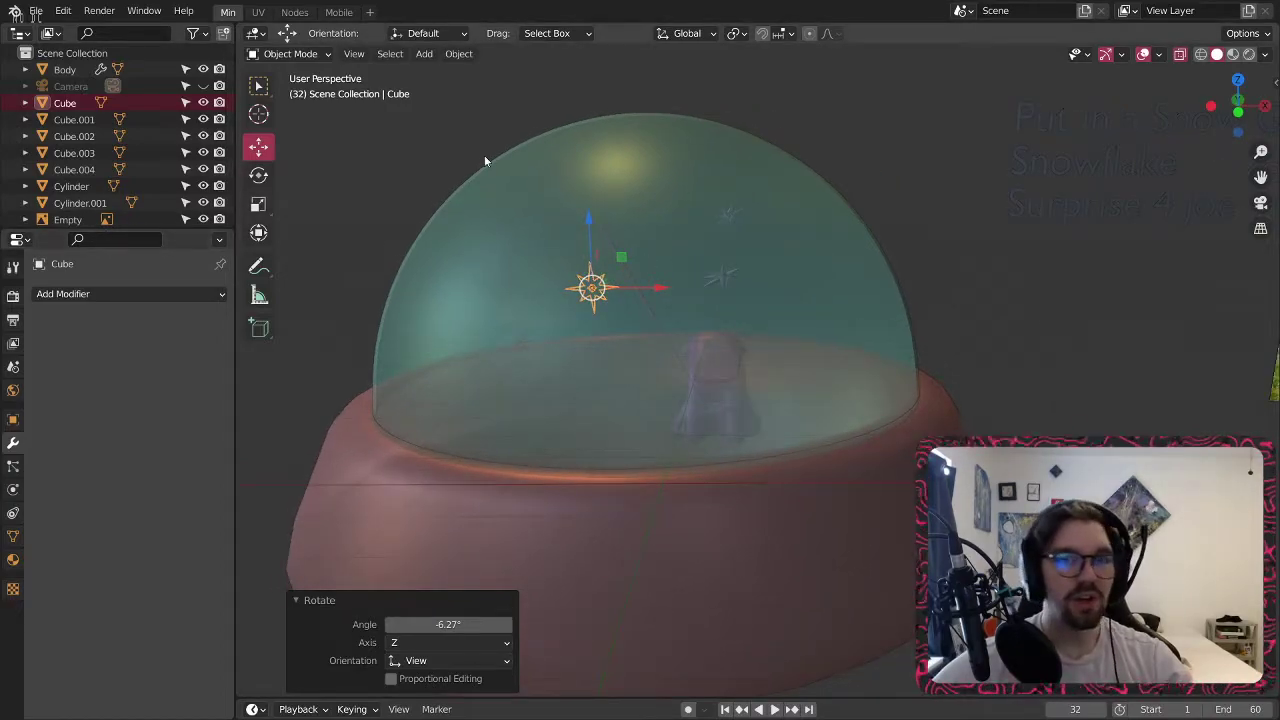
Switch to the Nodes workspace and hide the glass dome so the pug and snowflakes can be worked on.
{"action": "left_click", "coordinate": [295, 12]}
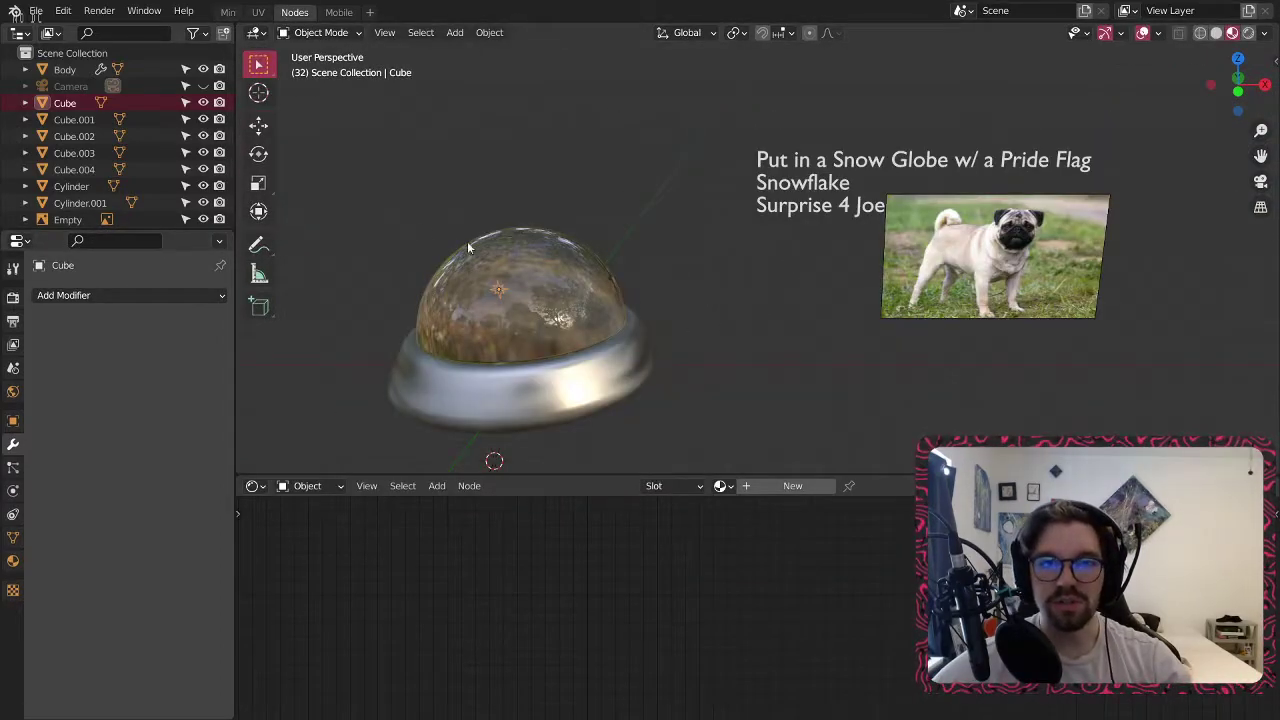
{"action": "scroll", "coordinate": [532, 285], "scroll_direction": "up", "scroll_amount": 5}
{"action": "middle_click_drag", "start_coordinate": [532, 285], "coordinate": [625, 266]}
{"action": "scroll", "coordinate": [529, 354], "scroll_direction": "down", "scroll_amount": 3}
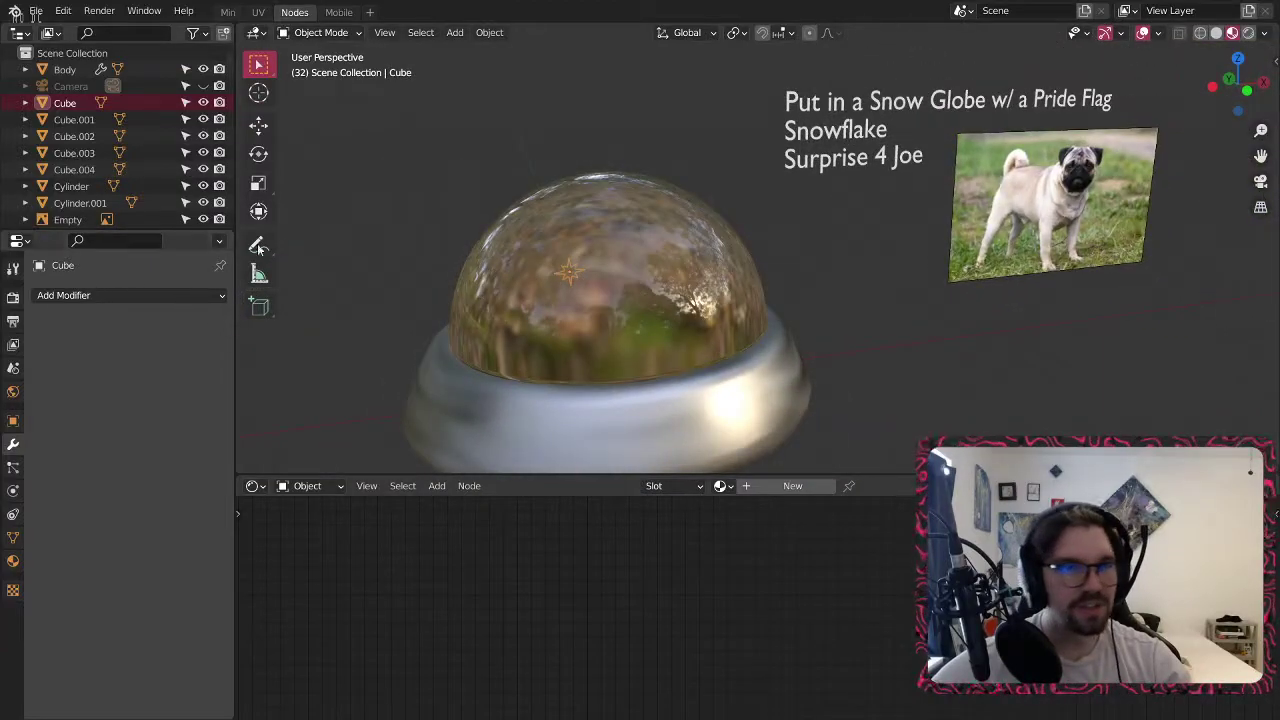
{"action": "scroll", "coordinate": [181, 195], "scroll_direction": "down", "scroll_amount": 3}
{"action": "left_click", "coordinate": [204, 197]}
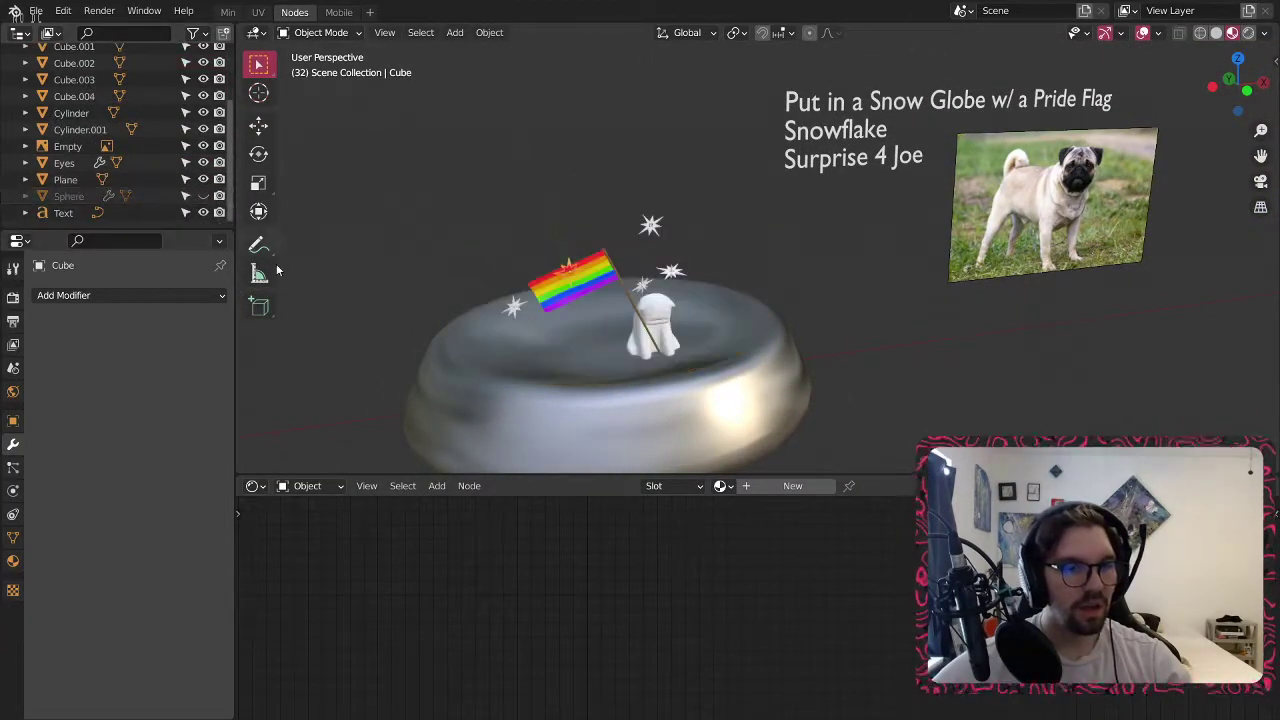
{"action": "scroll", "coordinate": [606, 316], "scroll_direction": "up", "scroll_amount": 5}
{"action": "scroll", "coordinate": [782, 267], "scroll_direction": "down", "scroll_amount": 6}
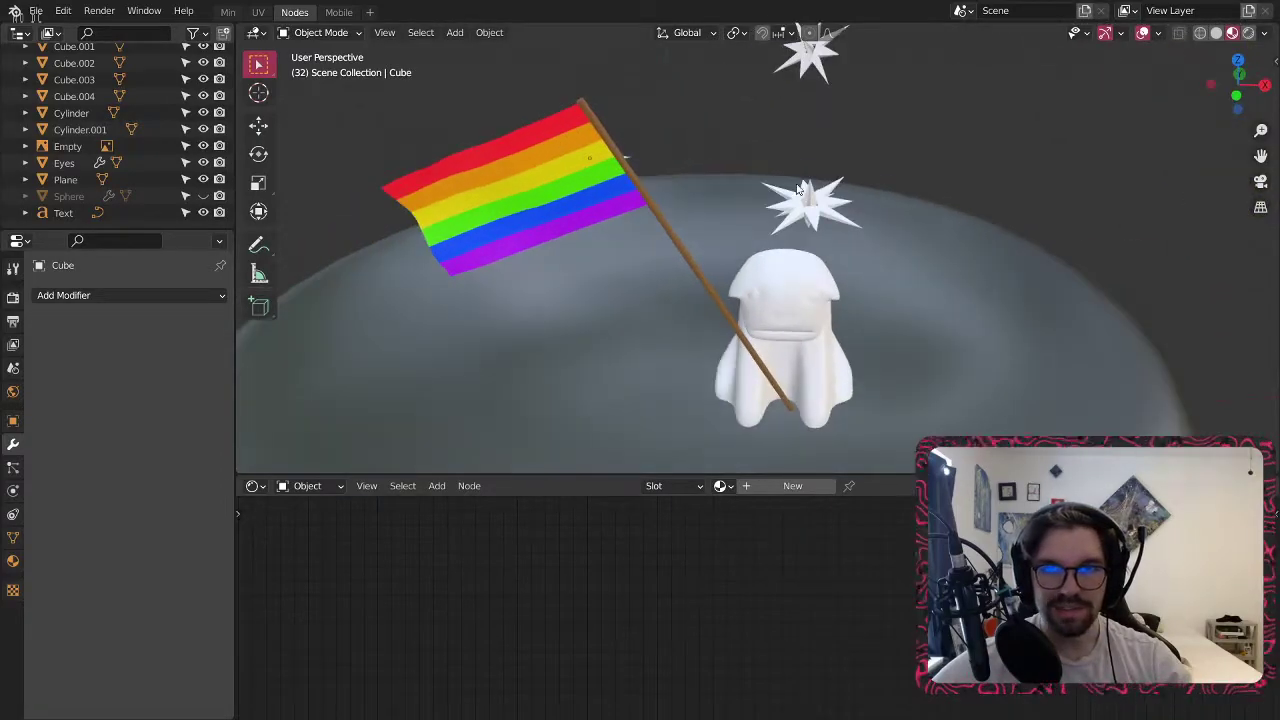
{"action": "middle_click_drag", "start_coordinate": [782, 267], "coordinate": [603, 225]}
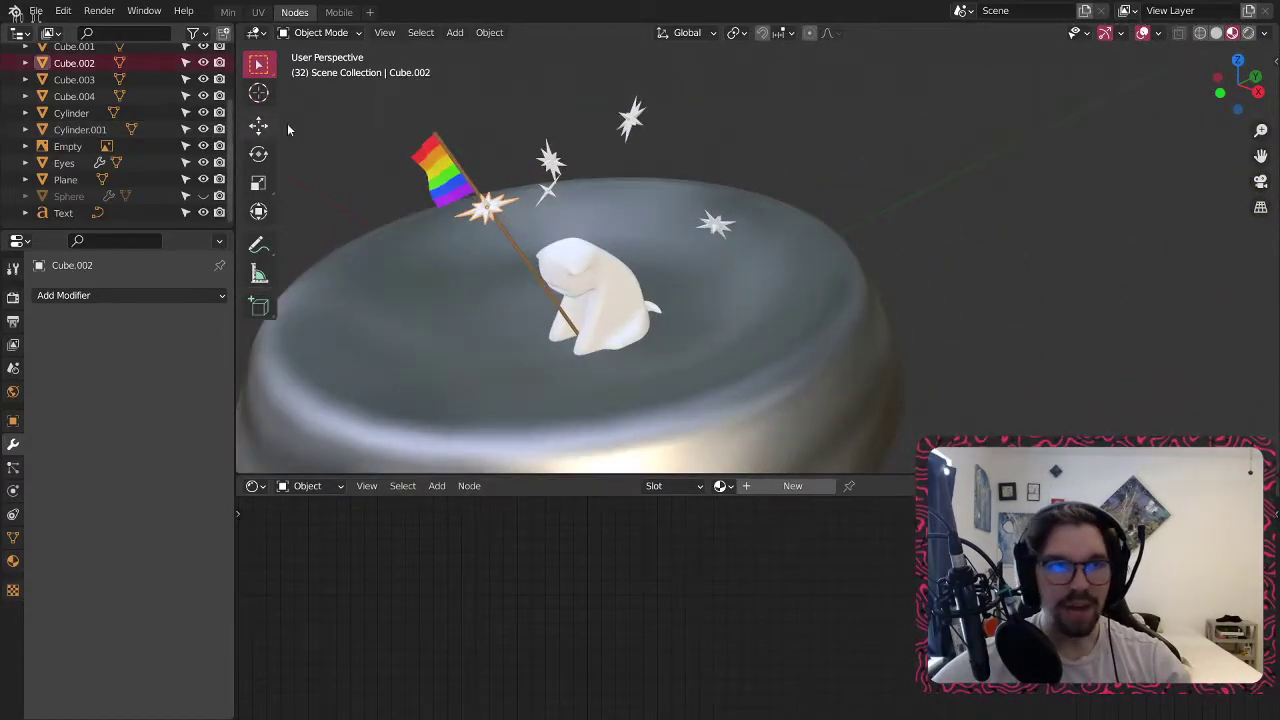
{"action": "middle_click_drag", "start_coordinate": [544, 77], "coordinate": [689, 174]}
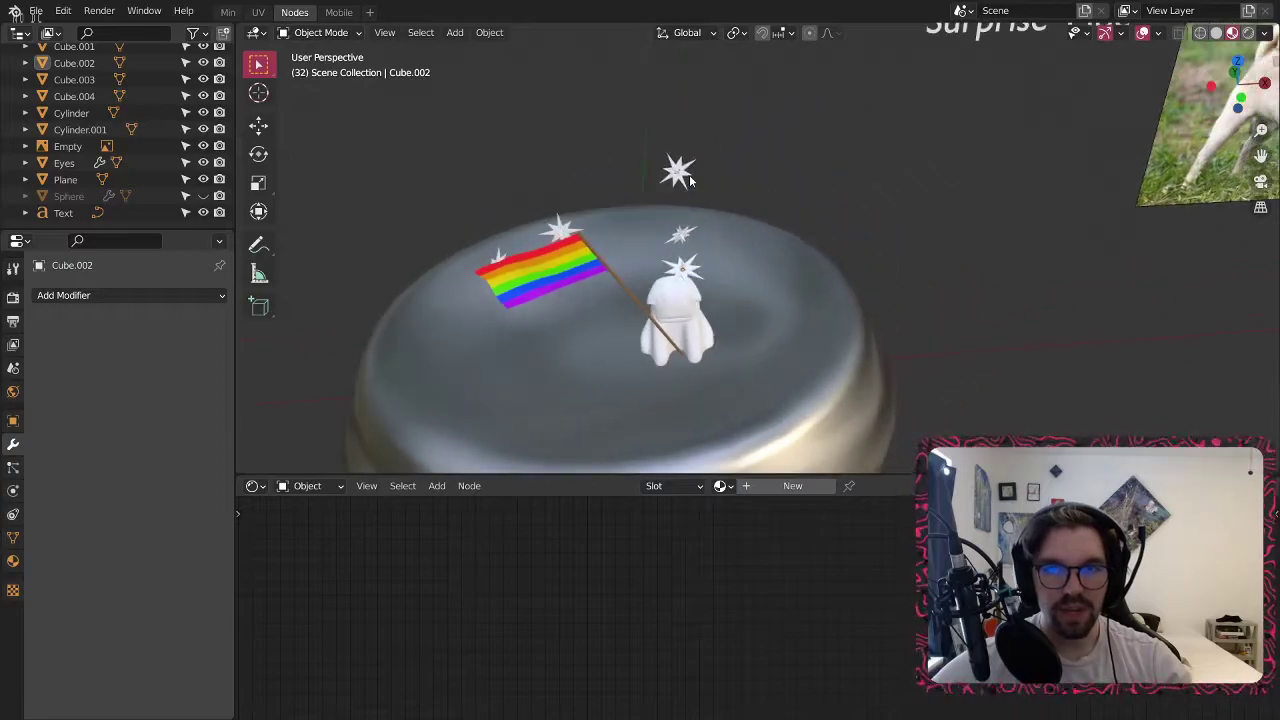
Create a new material on the highest snowflake, Cube.001, and give it a light blue base colour.
{"action": "left_click", "coordinate": [686, 185]}
{"action": "scroll", "coordinate": [686, 187], "scroll_direction": "up", "scroll_amount": 2}
{"action": "scroll", "coordinate": [686, 187], "scroll_direction": "up", "scroll_amount": 2}
{"action": "left_click", "coordinate": [768, 488]}
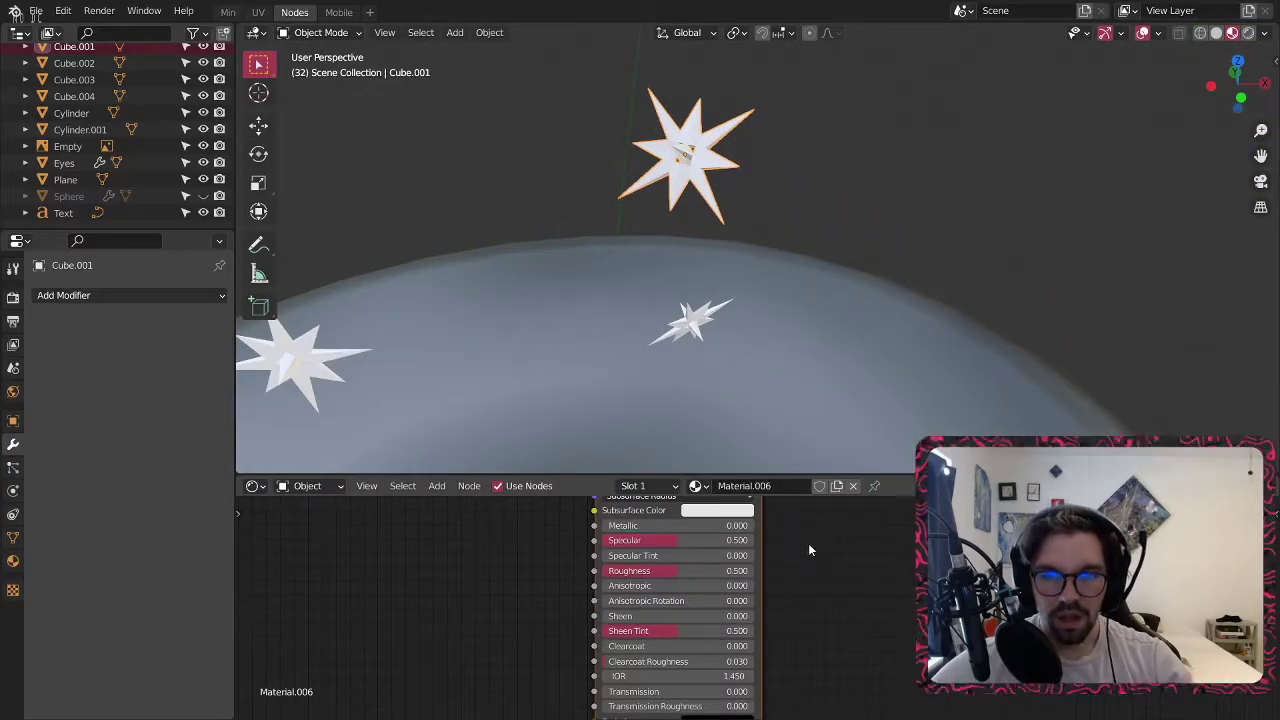
{"action": "left_click", "coordinate": [702, 527]}
{"action": "left_click", "coordinate": [784, 350]}
{"action": "left_click_drag", "start_coordinate": [746, 357], "coordinate": [730, 347]}
{"action": "left_click", "coordinate": [910, 301]}
Set the material's Transmission, Specular, Sheen and Clearcoat to 1.000, Roughness to 0.300, Transmission Roughness to 0.500 and Clearcoat Roughness to 0.000.
{"action": "middle_click_drag", "start_coordinate": [726, 664], "coordinate": [748, 560]}
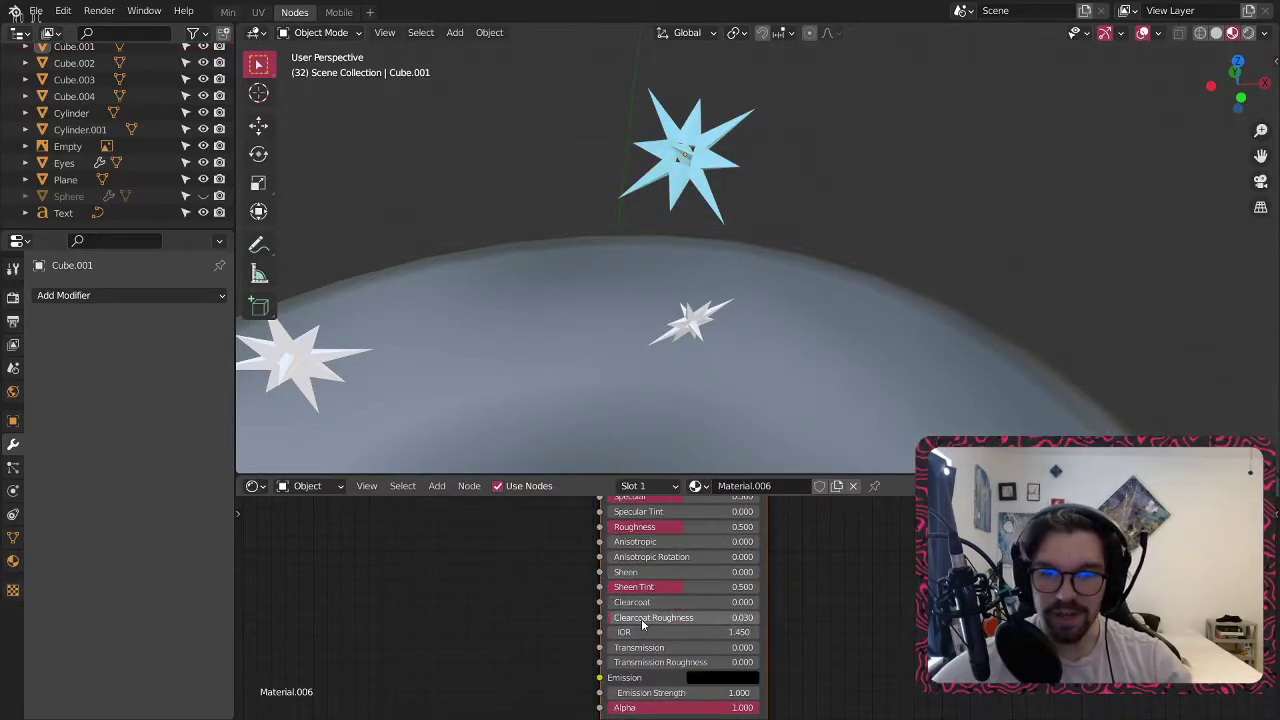
{"action": "left_click_drag", "start_coordinate": [640, 647], "coordinate": [755, 647]}
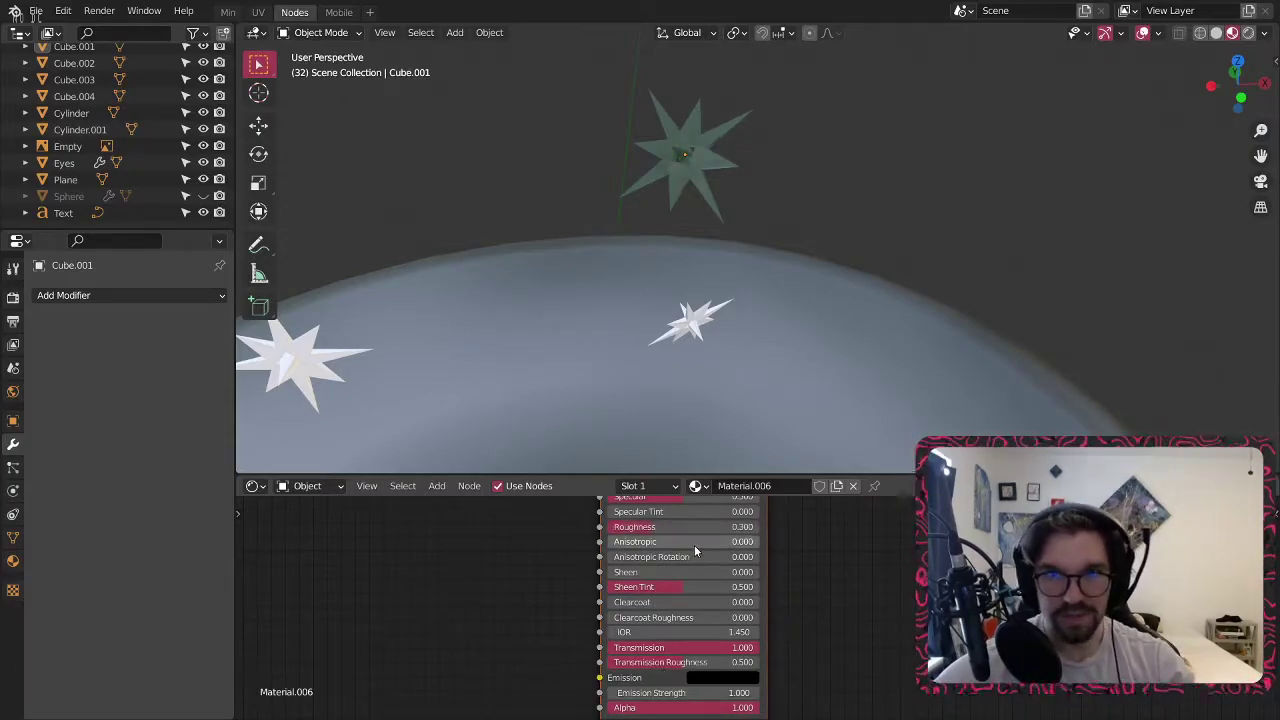
{"action": "middle_click_drag", "start_coordinate": [892, 527], "coordinate": [897, 613]}
{"action": "middle_click_drag", "start_coordinate": [786, 631], "coordinate": [792, 607]}
{"action": "left_click_drag", "start_coordinate": [660, 664], "coordinate": [770, 664]}
{"action": "mouse_move", "coordinate": [743, 133]}
{"action": "middle_mouse_down"}
{"action": "mouse_move", "coordinate": [635, 137]}
{"action": "mouse_move", "coordinate": [712, 108]}
{"action": "mouse_move", "coordinate": [937, 94]}
{"action": "mouse_move", "coordinate": [733, 137]}
{"action": "middle_mouse_up"}
Rename the light blue material on the highest snowflake as Snowflake.
{"action": "left_click", "coordinate": [705, 333]}
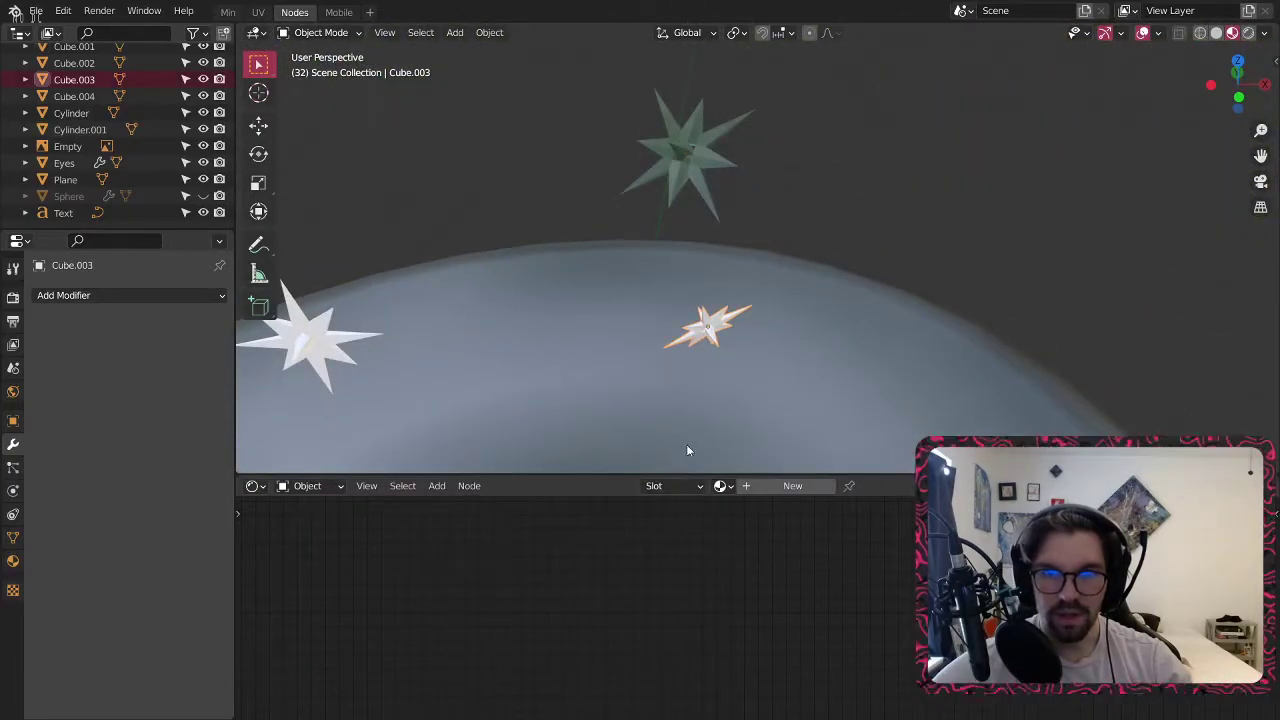
{"action": "left_click", "coordinate": [688, 175]}
{"action": "left_click", "coordinate": [700, 163]}
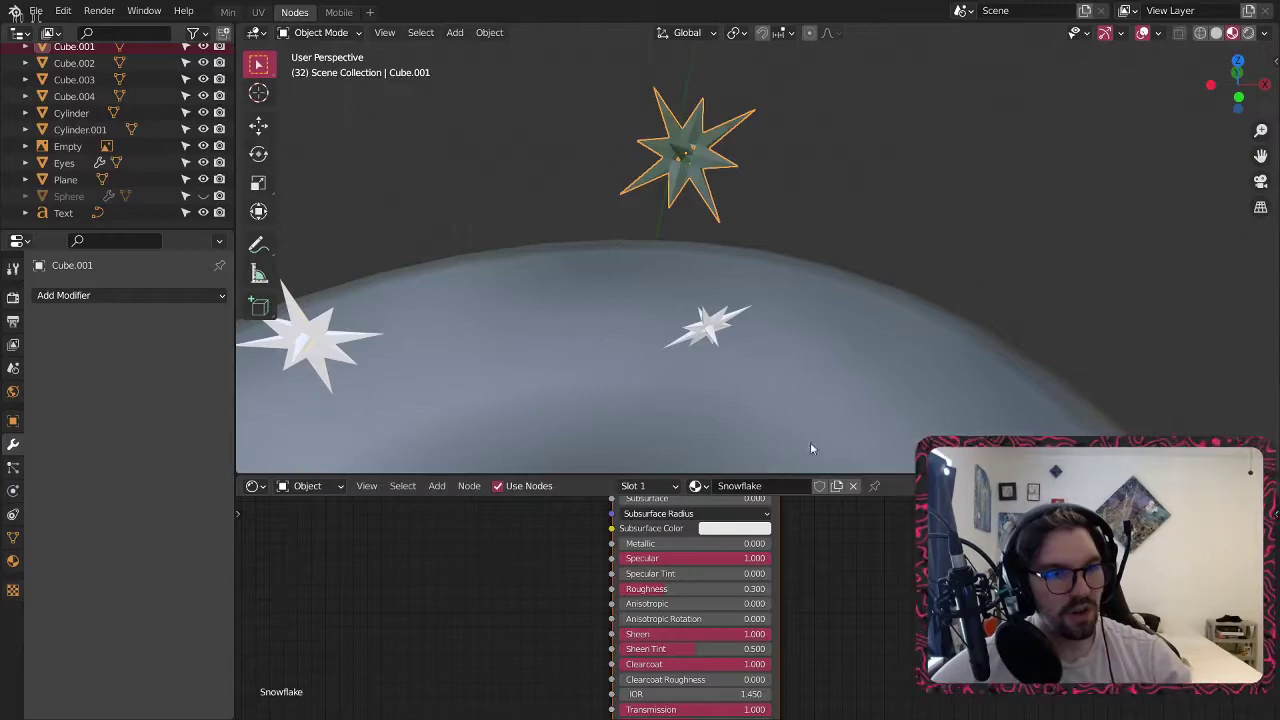
Assign the Snowflake material to the original snowflake, Cube, above the flag.
{"action": "scroll", "coordinate": [886, 248], "scroll_direction": "down", "scroll_amount": 8}
{"action": "middle_click_drag", "start_coordinate": [889, 250], "coordinate": [582, 328]}
{"action": "scroll", "coordinate": [563, 346], "scroll_direction": "up", "scroll_amount": 4}
{"action": "left_click", "coordinate": [583, 204]}
{"action": "left_click", "coordinate": [728, 487]}
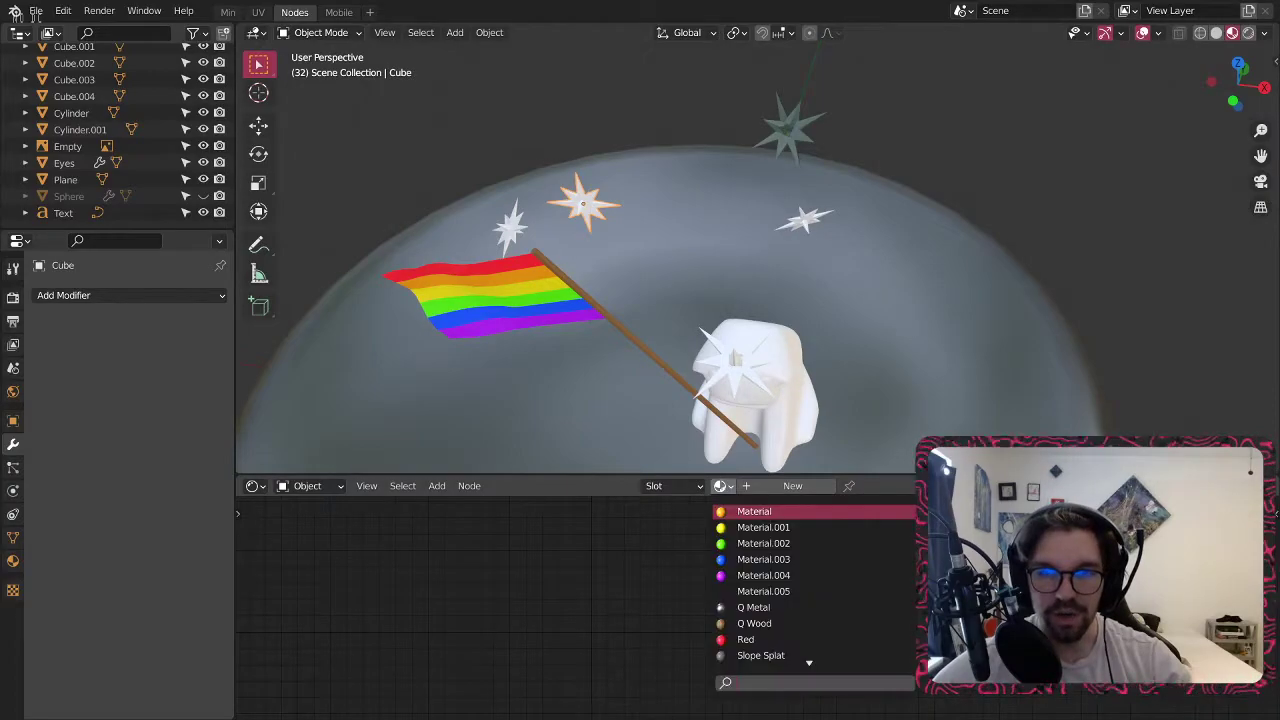
{"action": "left_click", "coordinate": [764, 591]}
{"action": "scroll", "coordinate": [560, 208], "scroll_direction": "up", "scroll_amount": 5}
{"action": "left_click", "coordinate": [688, 487]}
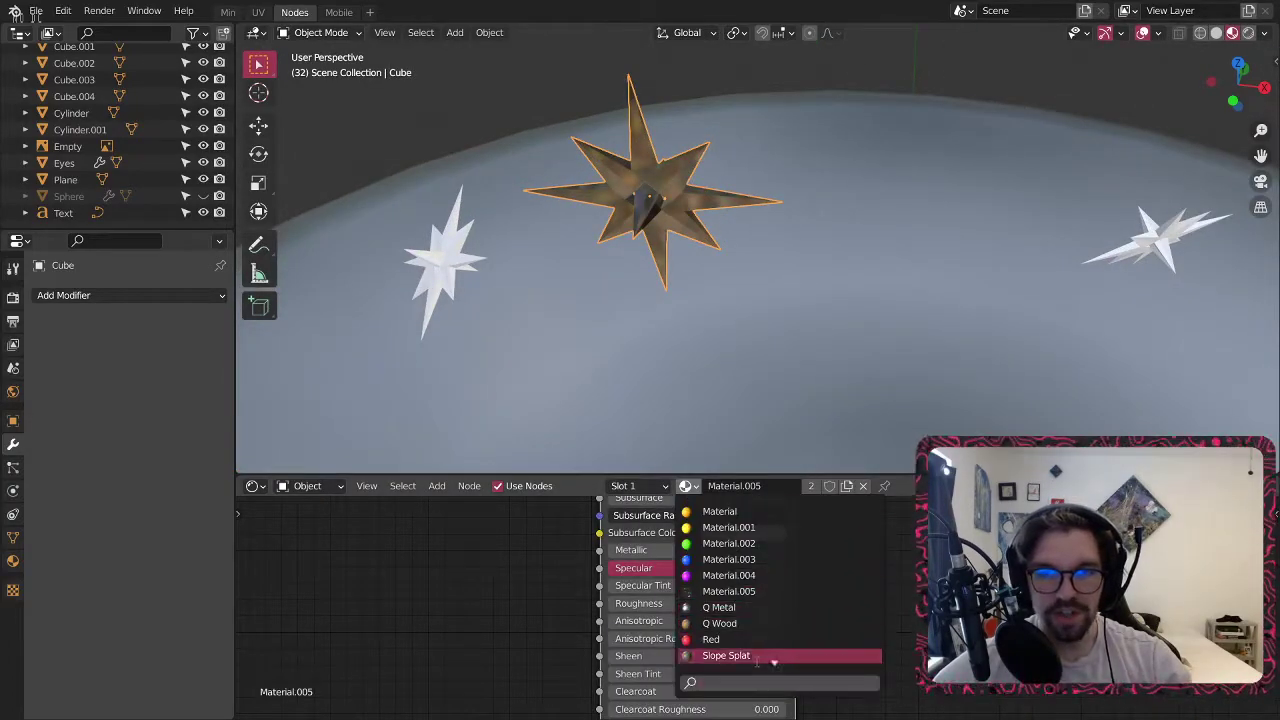
{"action": "left_click", "coordinate": [760, 657]}
Assign the Snowflake material to the two snowflakes on either side of the original, Cube.004 and Cube.003.
{"action": "left_click", "coordinate": [428, 258]}
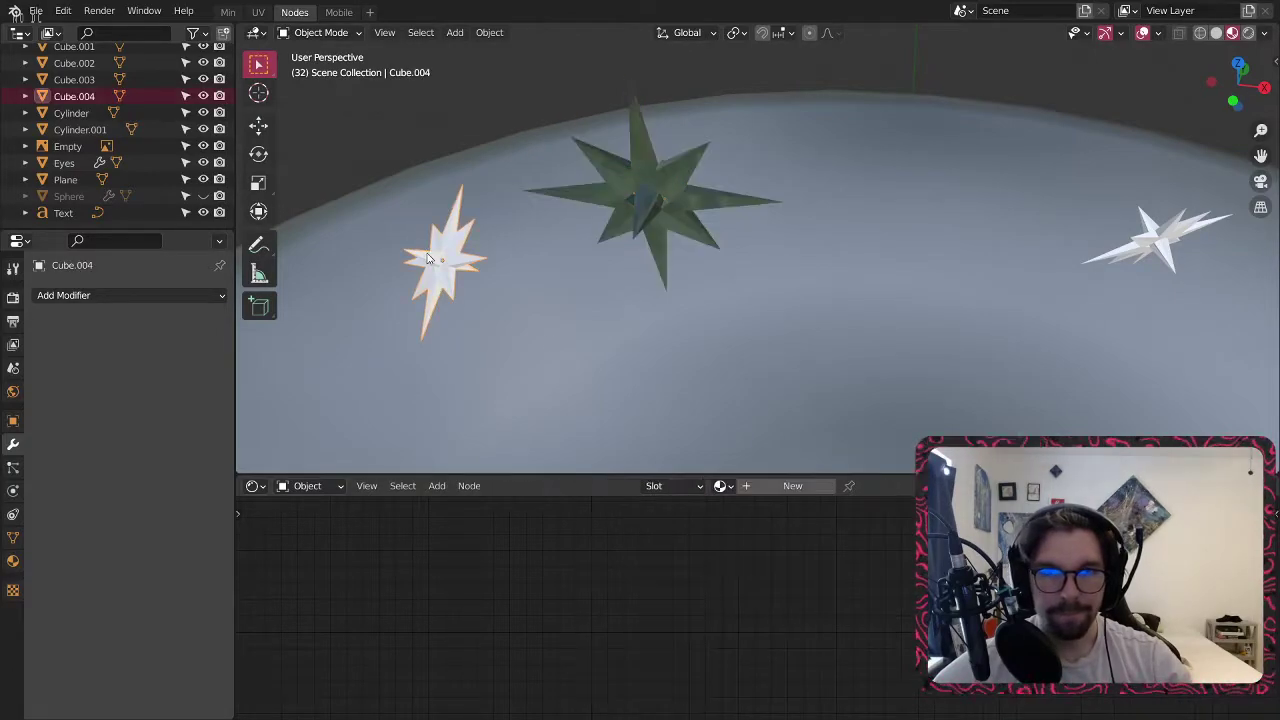
{"action": "left_click", "coordinate": [720, 486]}
{"action": "left_click", "coordinate": [762, 655]}
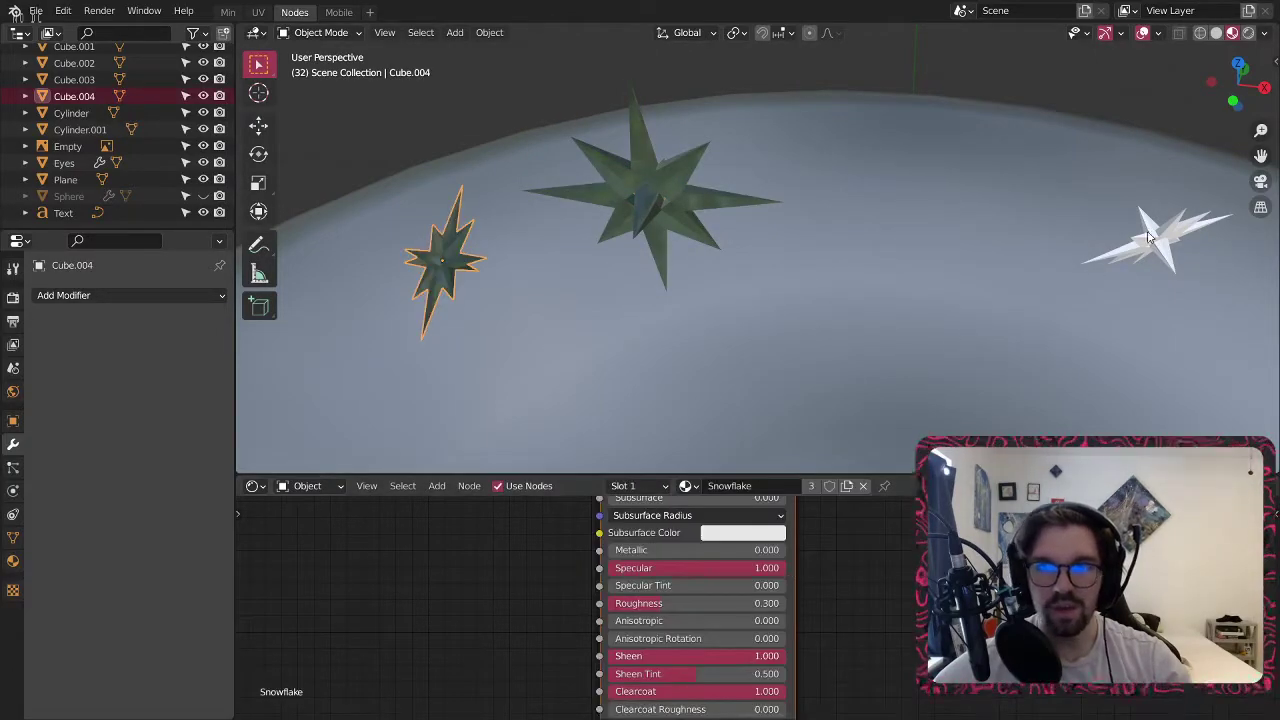
{"action": "left_click", "coordinate": [1148, 237]}
{"action": "scroll", "coordinate": [1100, 260], "scroll_direction": "down", "scroll_amount": 5}
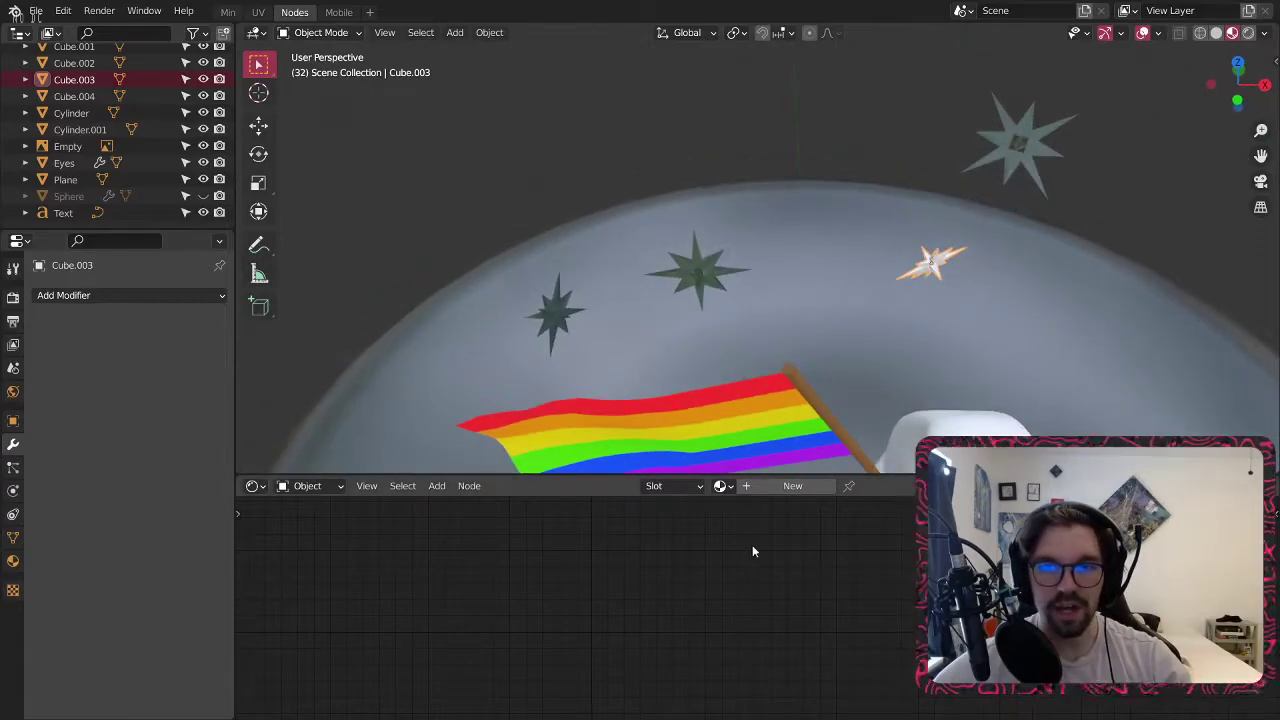
{"action": "left_click", "coordinate": [721, 486]}
{"action": "left_click", "coordinate": [752, 655]}
Assign the Snowflake material to the remaining white snowflake in front of the pug's head.
{"action": "middle_click_drag", "start_coordinate": [930, 260], "coordinate": [963, 316]}
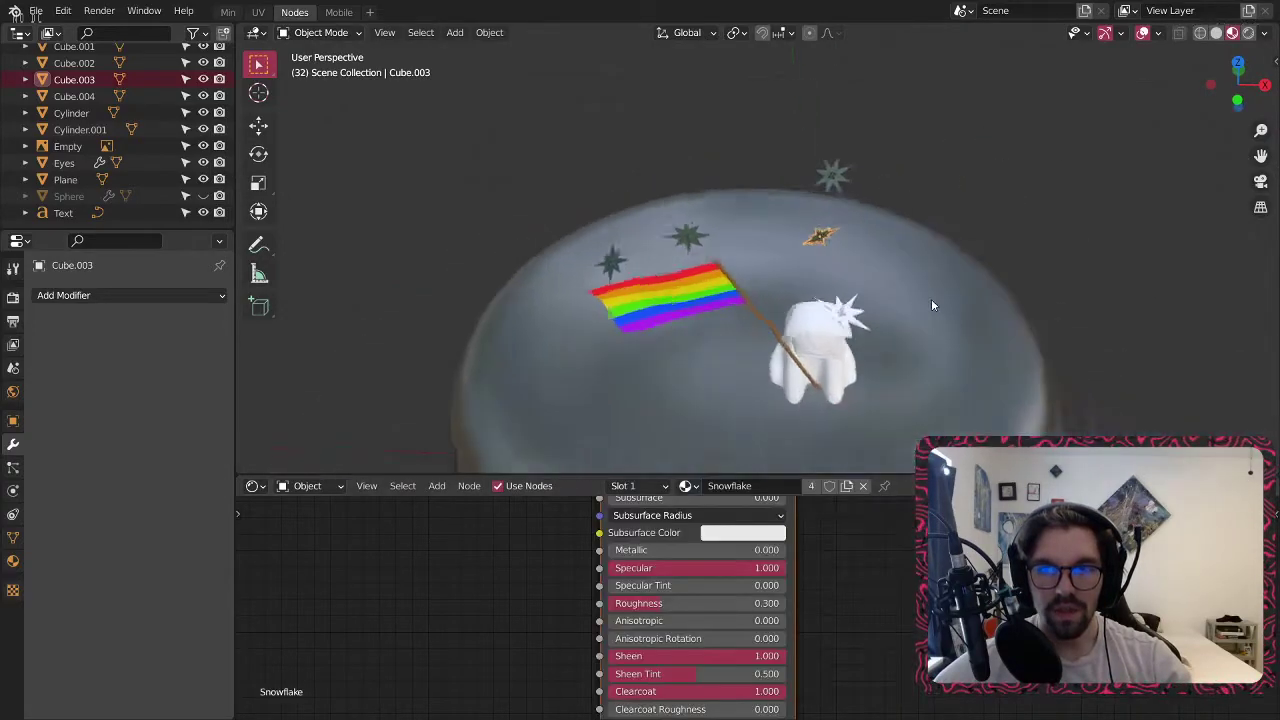
{"action": "scroll", "coordinate": [963, 316], "scroll_direction": "up", "scroll_amount": 4}
{"action": "left_click", "coordinate": [716, 275]}
{"action": "left_click", "coordinate": [720, 486]}
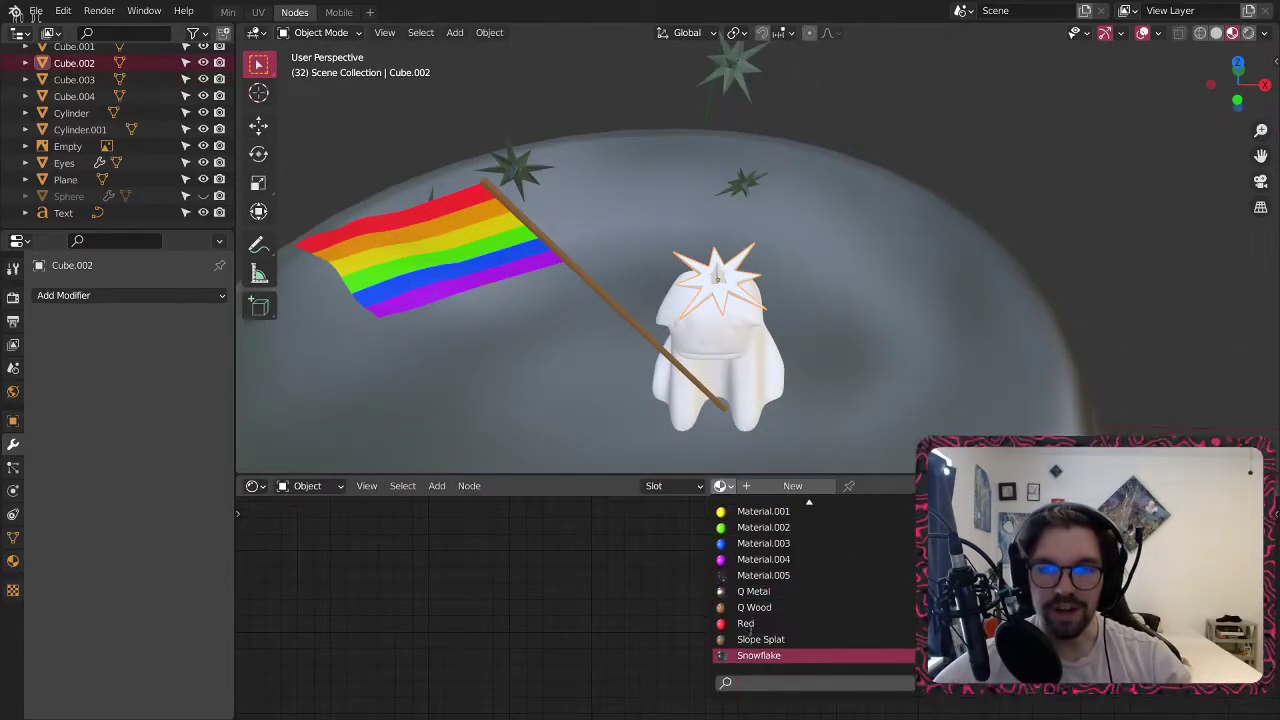
{"action": "left_click", "coordinate": [752, 655]}
Select the pug's body and create a new material for it.
{"action": "scroll", "coordinate": [819, 258], "scroll_direction": "down", "scroll_amount": 6}
{"action": "middle_click_drag", "start_coordinate": [1023, 165], "coordinate": [708, 337]}
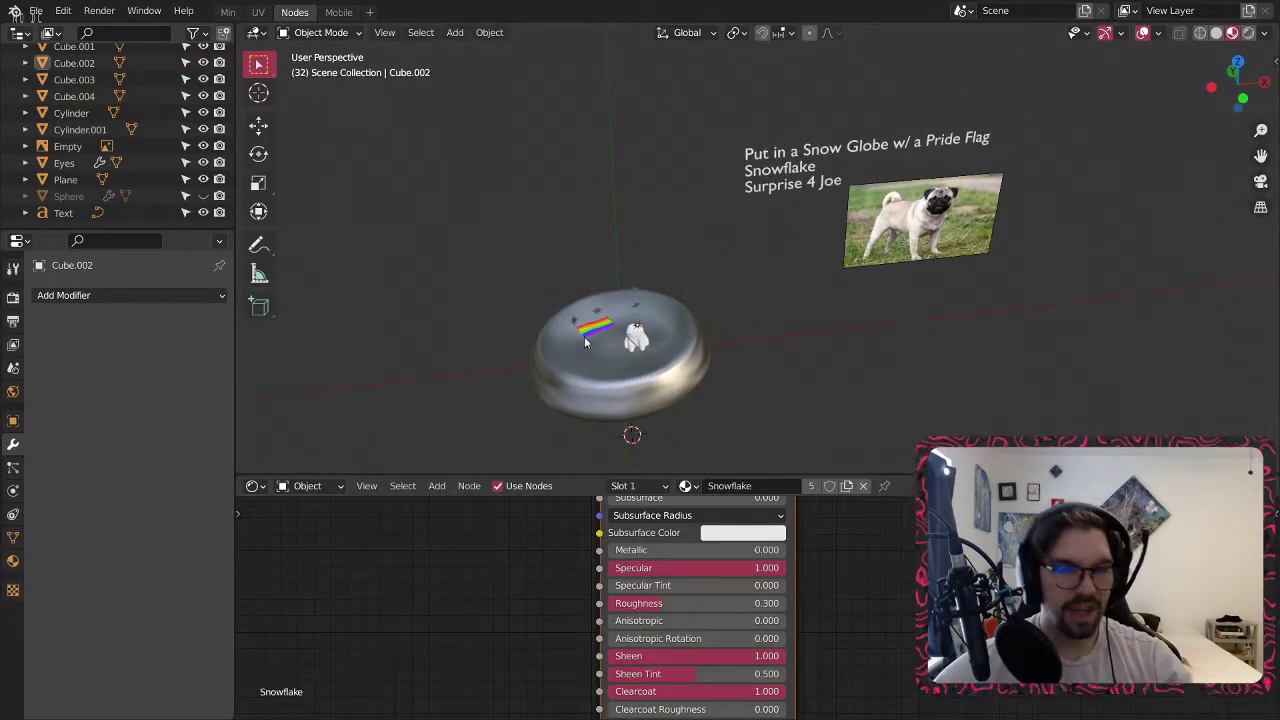
{"action": "scroll", "coordinate": [586, 326], "scroll_direction": "up", "scroll_amount": 8}
{"action": "left_click", "coordinate": [803, 378]}
{"action": "middle_click_drag", "start_coordinate": [803, 378], "coordinate": [740, 440]}
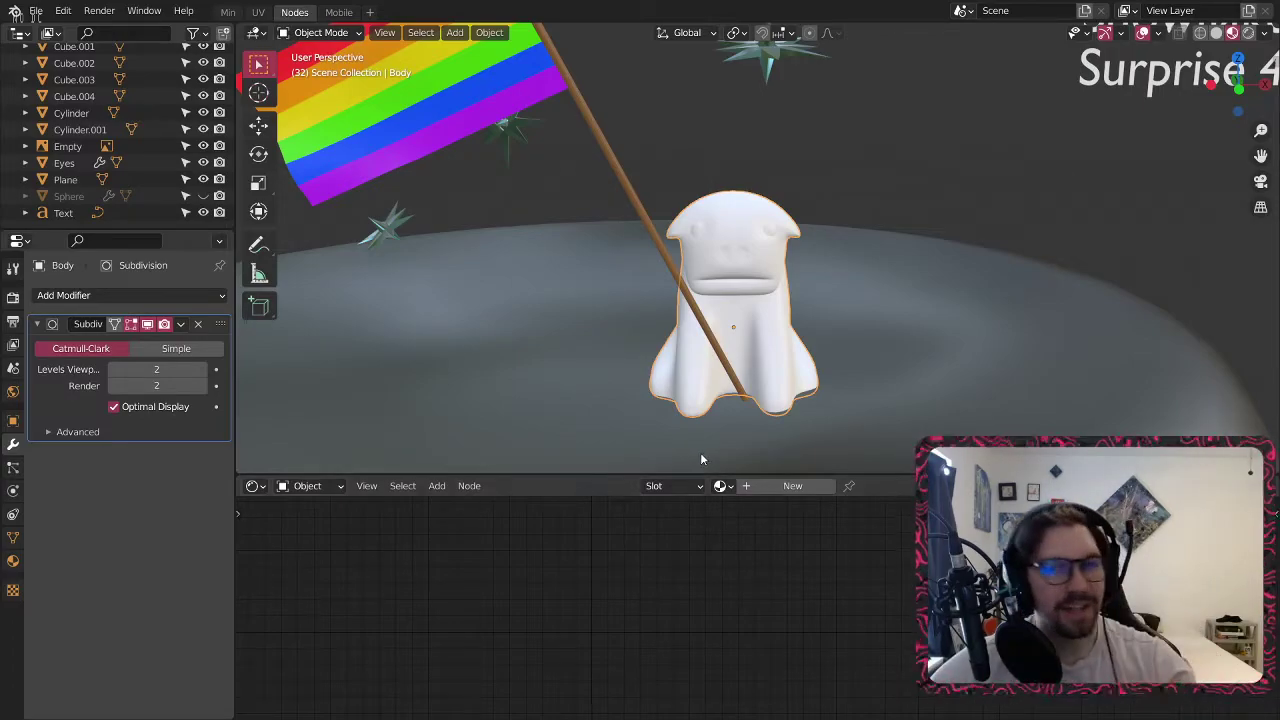
{"action": "left_click", "coordinate": [746, 486]}
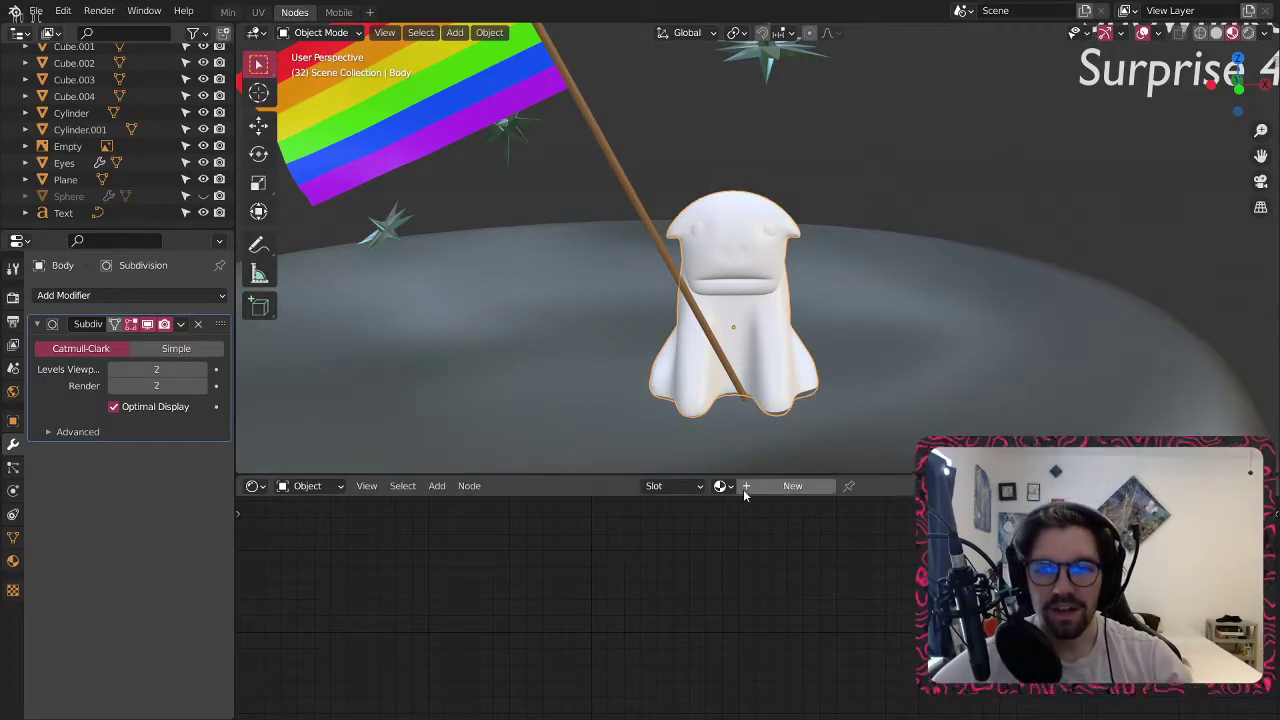
{"action": "scroll", "coordinate": [824, 568], "scroll_direction": "down", "scroll_amount": 4}
{"action": "scroll", "coordinate": [764, 597], "scroll_direction": "up", "scroll_amount": 4}
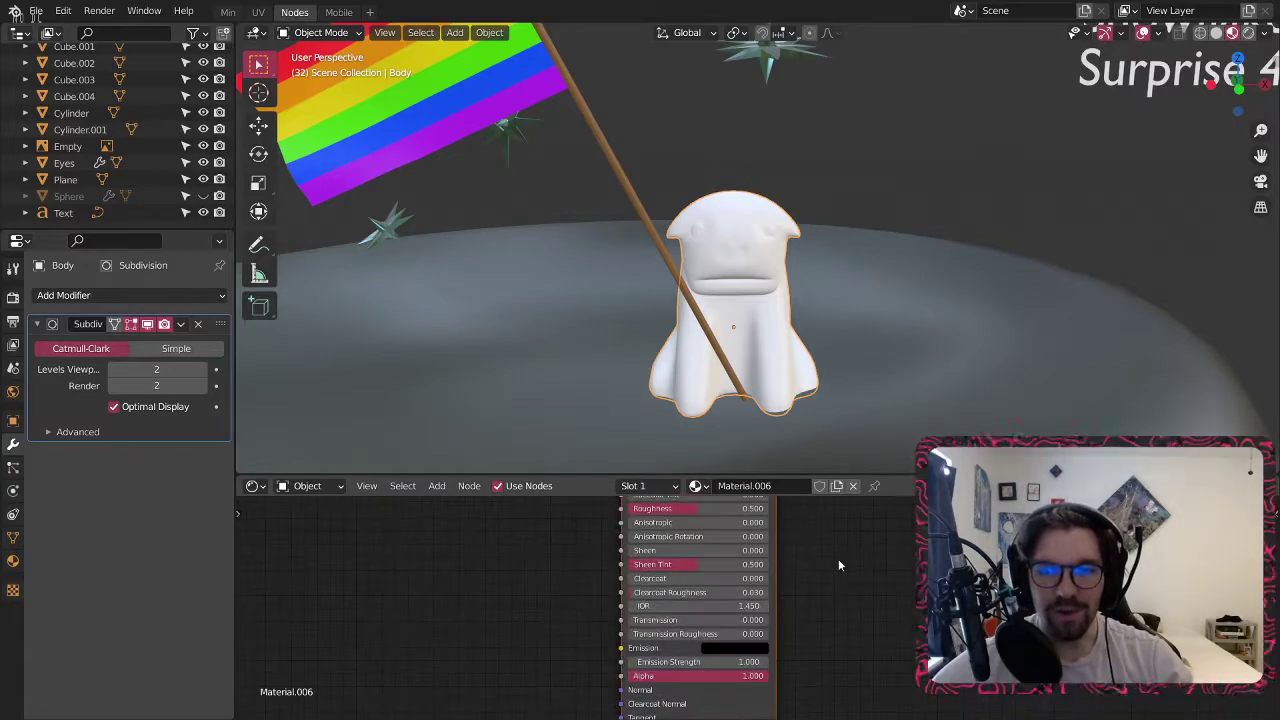
Set the pug body material's base color to a light tan with H 0.065, S 0.349 and L 0.310.
{"action": "left_click", "coordinate": [697, 572]}
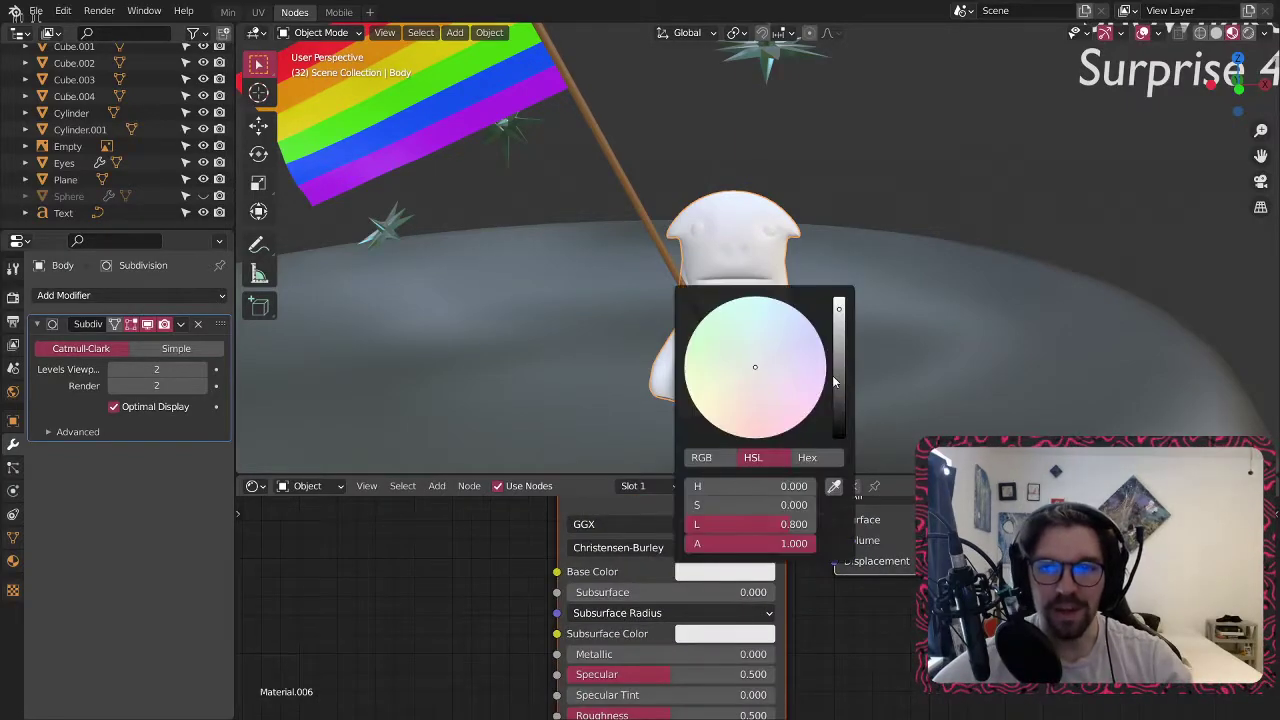
{"action": "left_click", "coordinate": [844, 372]}
{"action": "left_click_drag", "start_coordinate": [765, 392], "coordinate": [736, 418]}
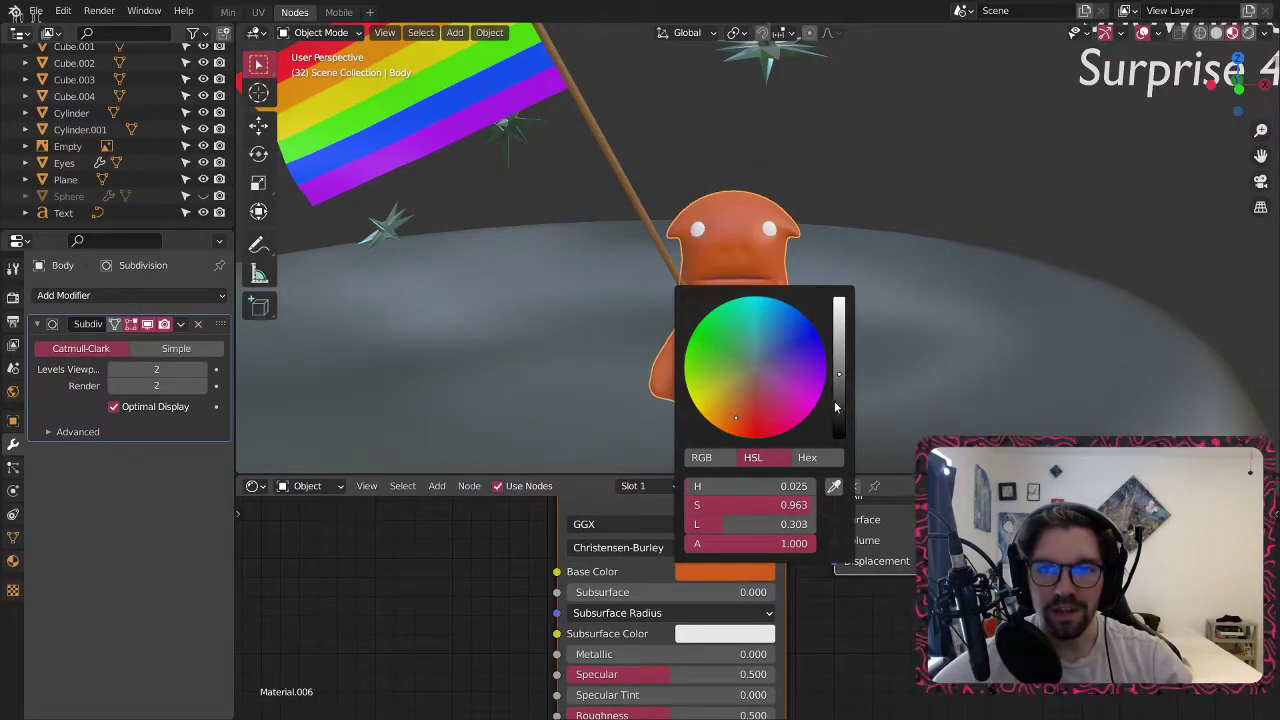
{"action": "left_click_drag", "start_coordinate": [834, 407], "coordinate": [839, 417]}
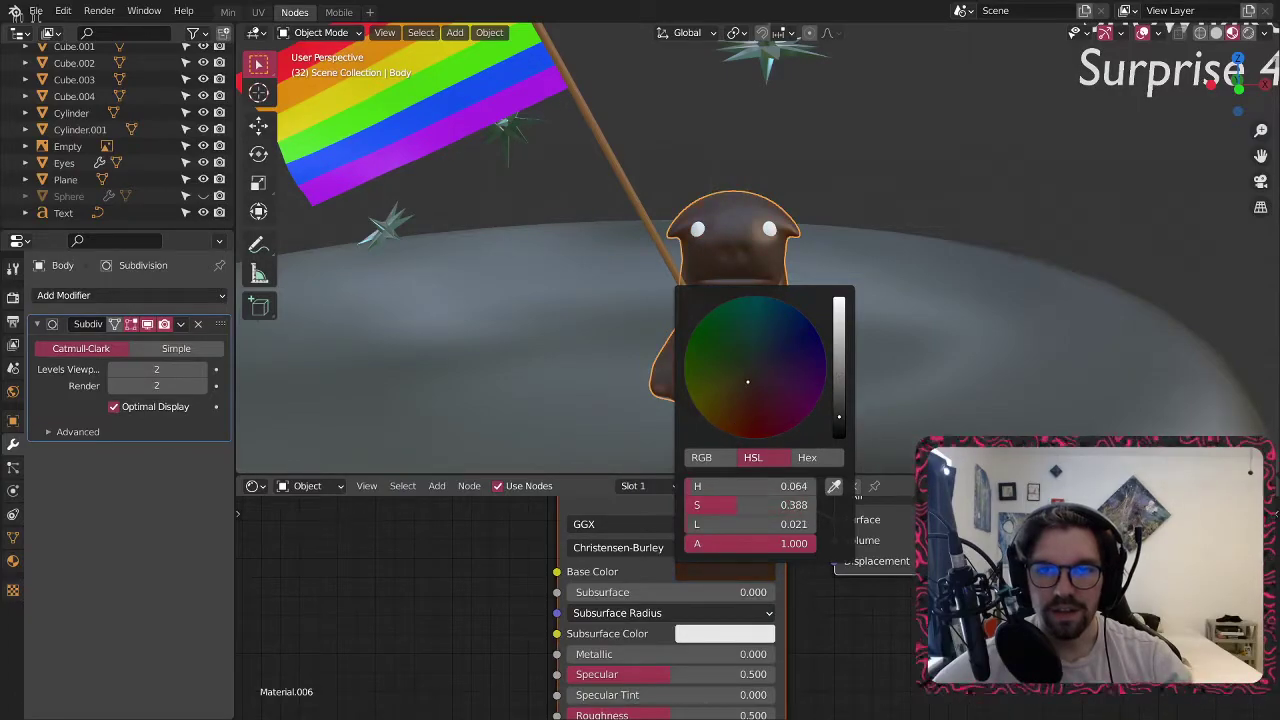
{"action": "left_click", "coordinate": [844, 353]}
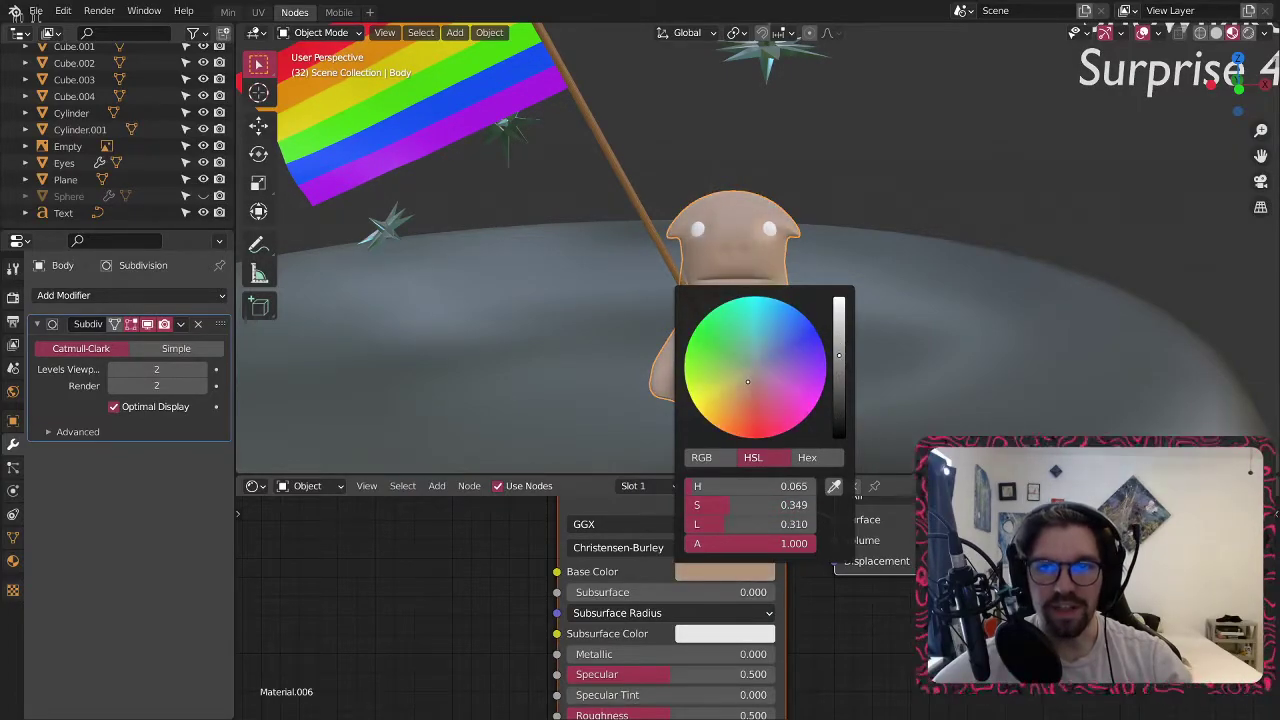
{"action": "left_click", "coordinate": [882, 208]}
Set the body material's roughness, sheen and sheen tint each to 1.
{"action": "middle_click_drag", "start_coordinate": [880, 210], "coordinate": [886, 200], "text": "shift"}
{"action": "scroll", "coordinate": [546, 590], "scroll_direction": "down", "scroll_amount": 4}
{"action": "middle_click_drag", "start_coordinate": [546, 580], "coordinate": [680, 480]}
{"action": "middle_click_drag", "start_coordinate": [831, 611], "coordinate": [770, 648]}
{"action": "left_click_drag", "start_coordinate": [750, 584], "coordinate": [830, 584]}
{"action": "middle_click_drag", "start_coordinate": [774, 654], "coordinate": [747, 616]}
{"action": "left_click_drag", "start_coordinate": [664, 591], "coordinate": [784, 591]}
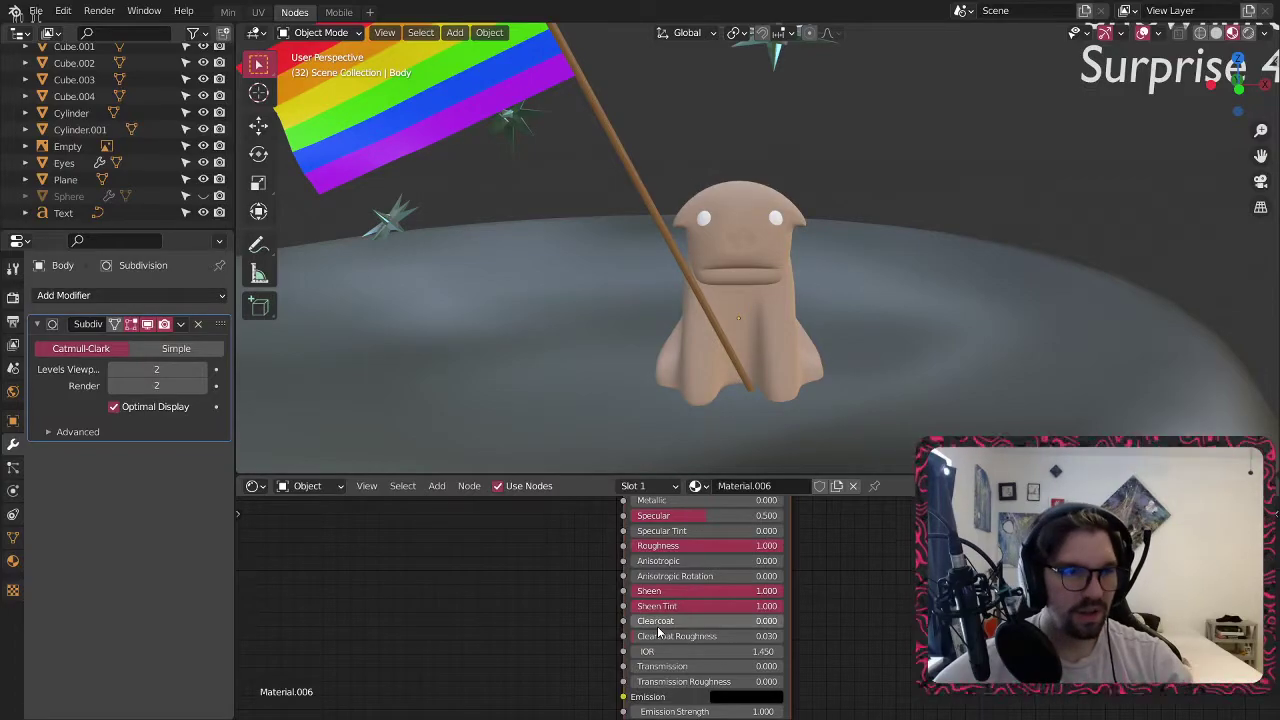
Add a Bump node to the body material and connect its Normal output to the shader's Normal input.
{"action": "middle_click_drag", "start_coordinate": [615, 420], "coordinate": [659, 472]}
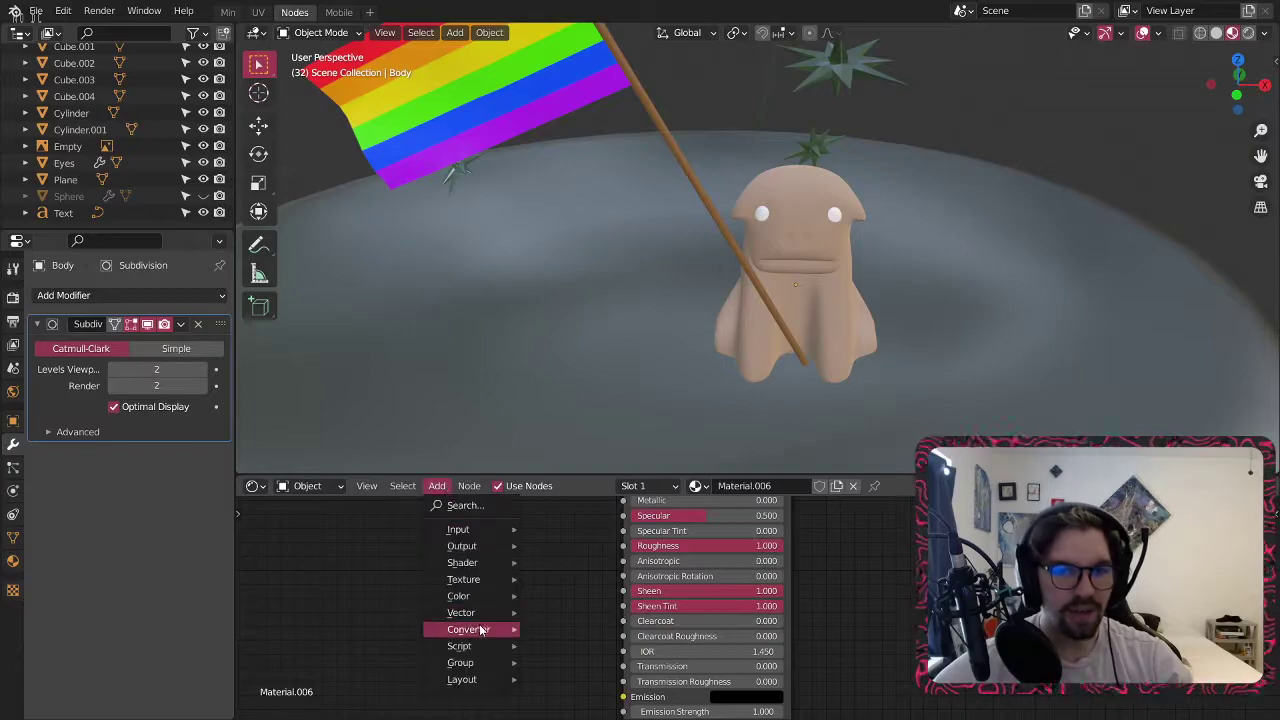
{"action": "mouse_move", "coordinate": [469, 633]}
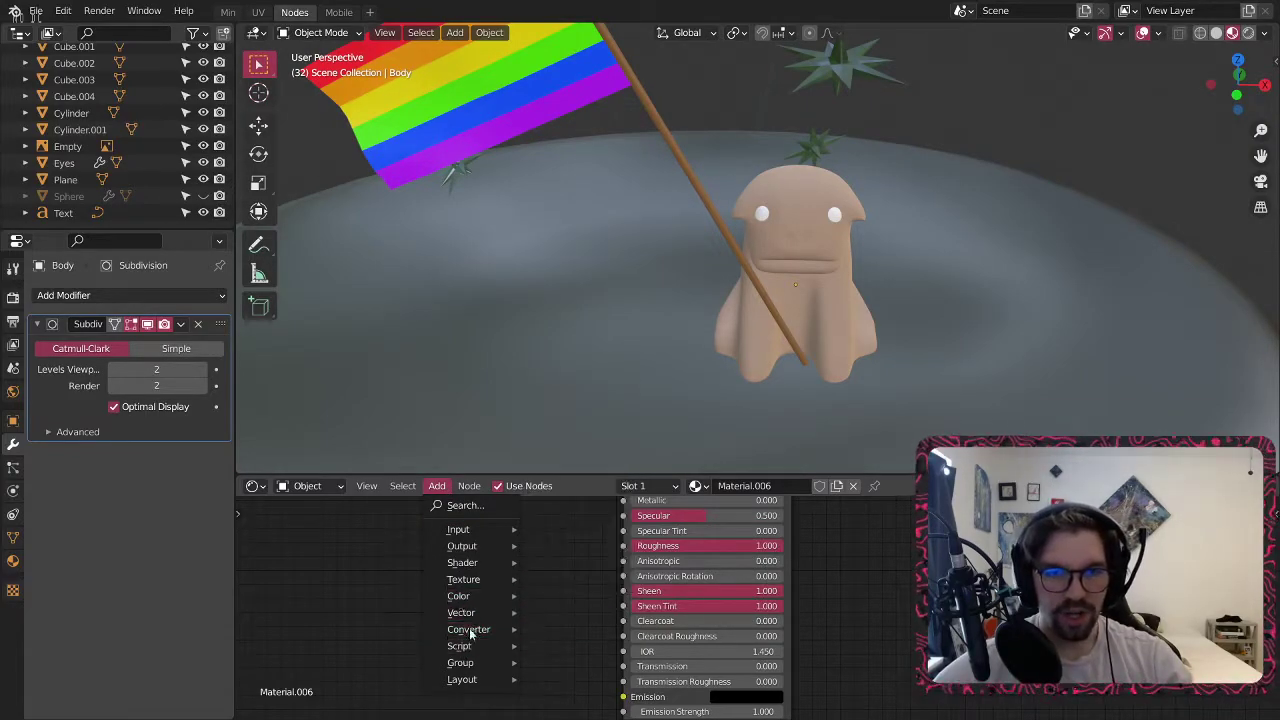
{"action": "left_click", "coordinate": [593, 467]}
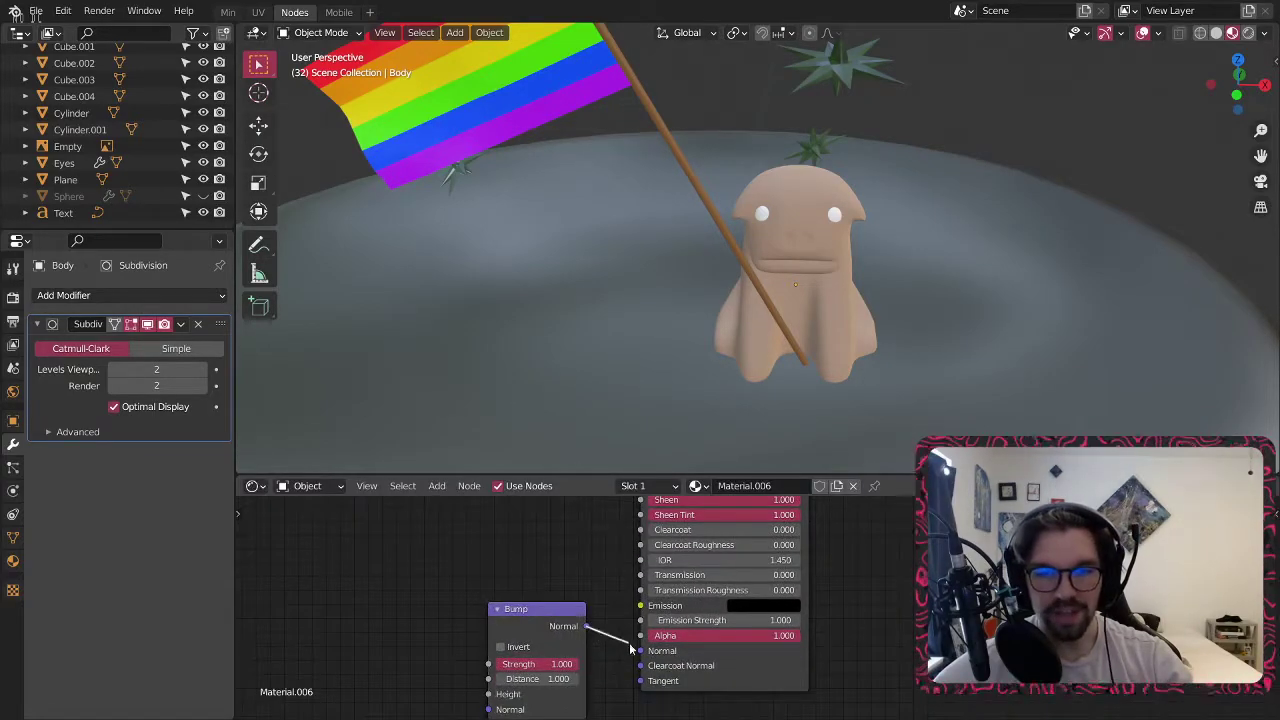
{"action": "left_click_drag", "start_coordinate": [630, 648], "coordinate": [641, 650]}
{"action": "scroll", "coordinate": [443, 560], "scroll_direction": "left", "scroll_amount": 5, "text": "ctrl"}
Add a Texture Coordinate node to the body material, placed well before the Bump node.
{"action": "left_click", "coordinate": [437, 485]}
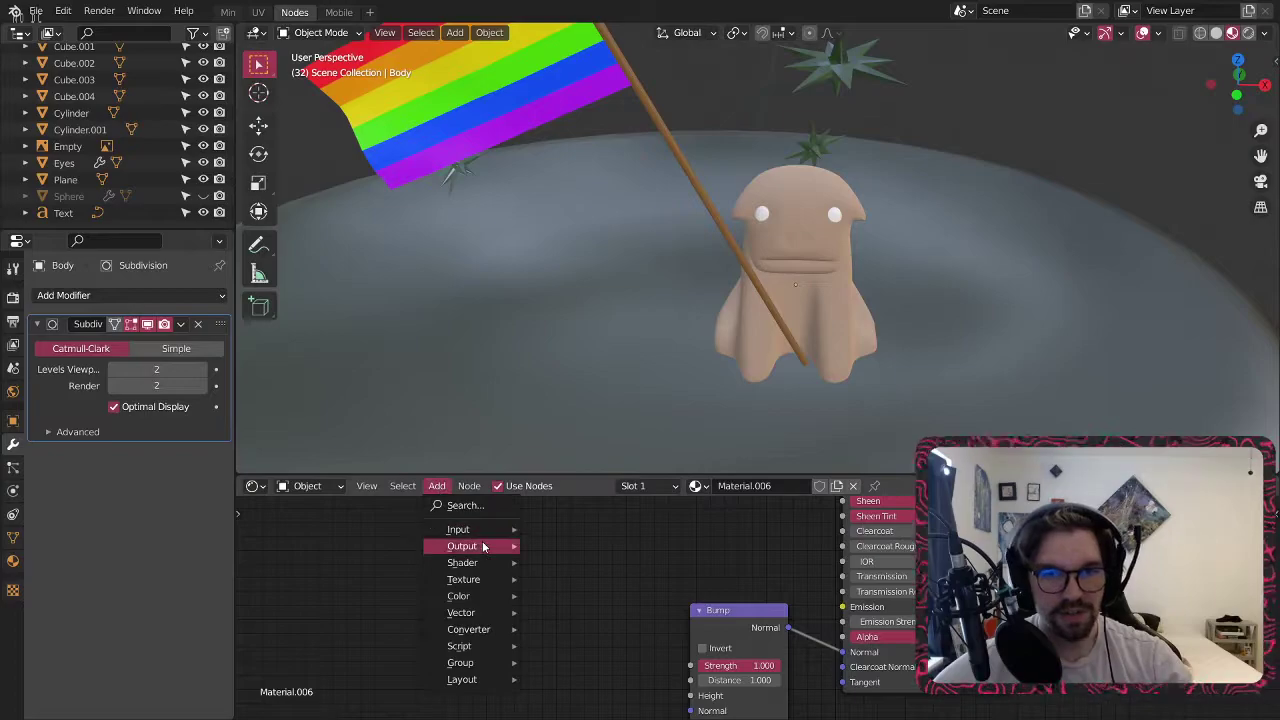
{"action": "mouse_move", "coordinate": [458, 529]}
{"action": "left_click", "coordinate": [585, 437]}
{"action": "left_click", "coordinate": [493, 553]}
Add a Noise Texture node, feed it the Object coordinates and connect its Color output to the Bump node's Height.
{"action": "left_click", "coordinate": [437, 485]}
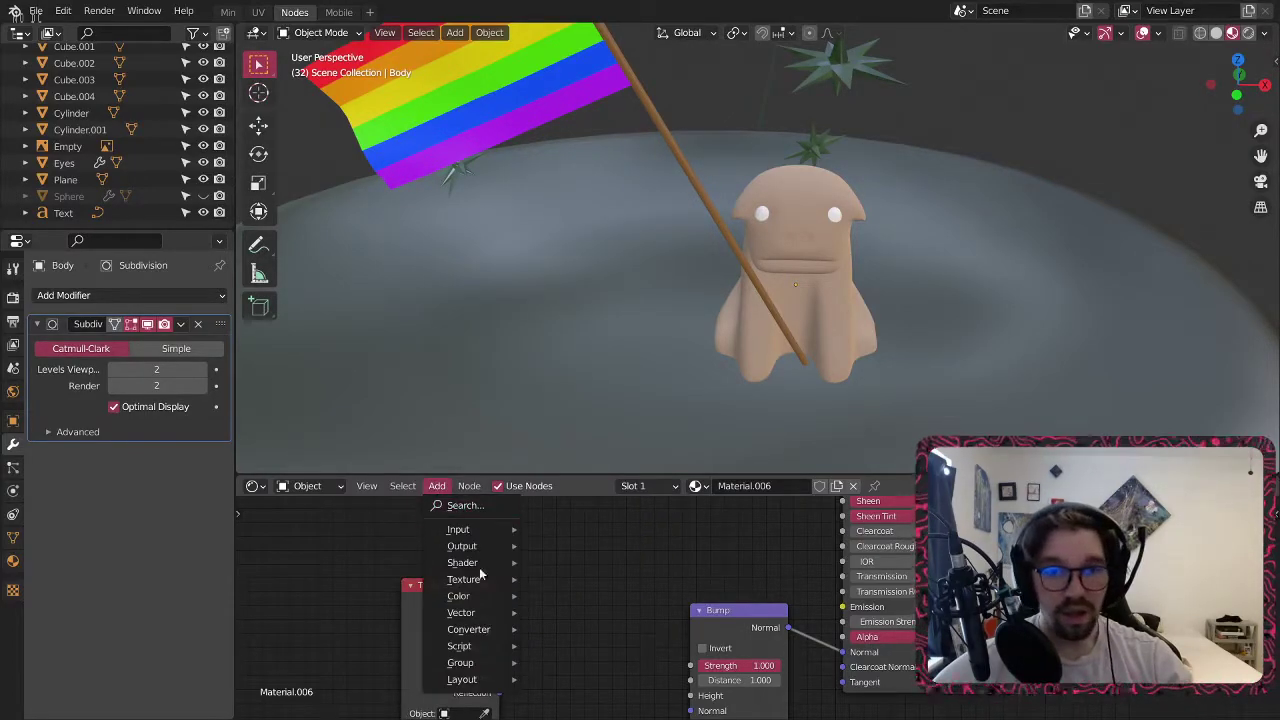
{"action": "mouse_move", "coordinate": [495, 577]}
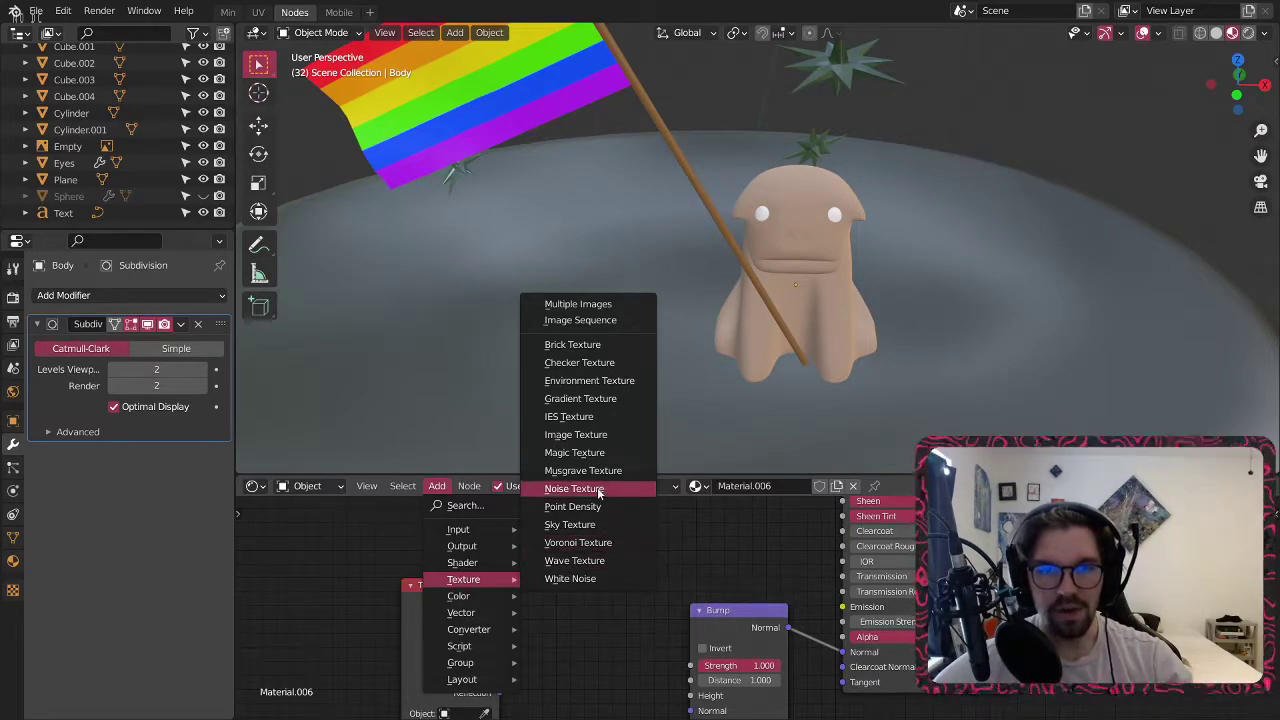
{"action": "left_click", "coordinate": [590, 488]}
{"action": "left_click", "coordinate": [642, 546]}
{"action": "left_click_drag", "start_coordinate": [642, 546], "coordinate": [597, 540]}
{"action": "left_click", "coordinate": [515, 577]}
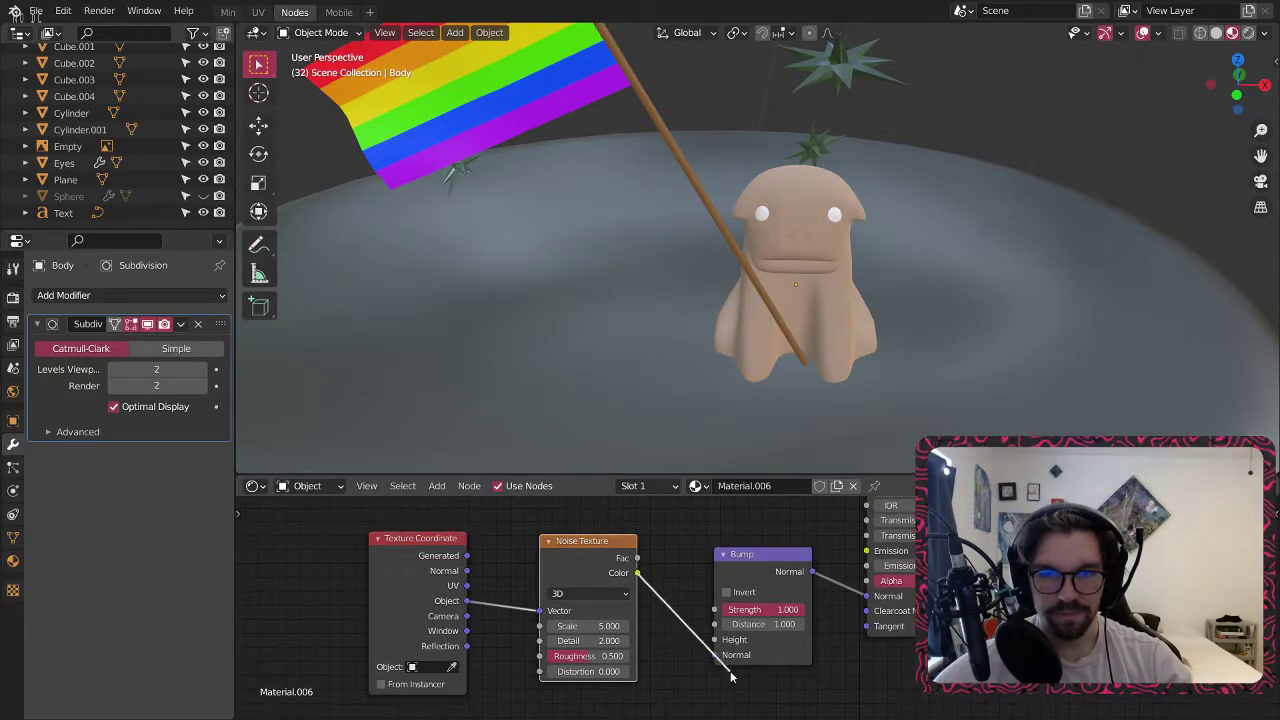
Set the Noise Texture's distortion to 10 and inspect the pattern up close on the pug's face.
{"action": "scroll", "coordinate": [808, 240], "scroll_direction": "up", "scroll_amount": 4}
{"action": "scroll", "coordinate": [645, 692], "scroll_direction": "up", "scroll_amount": 2}
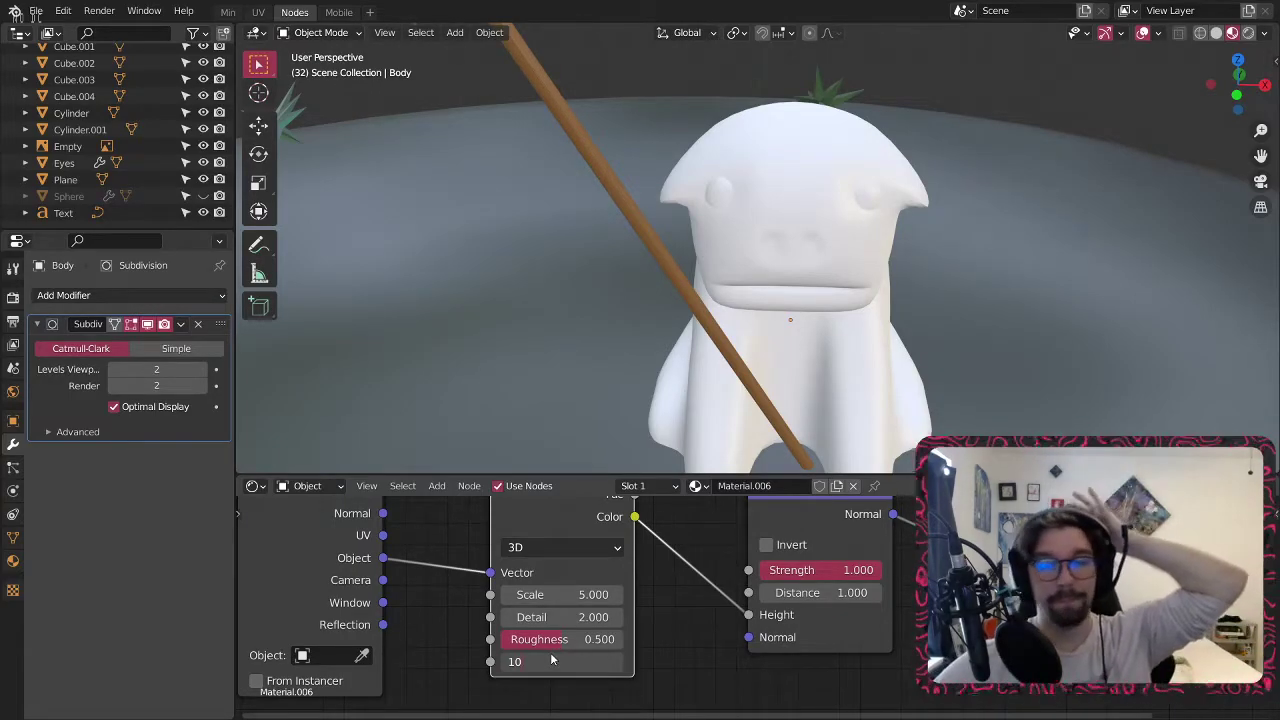
{"action": "key", "text": "Return"}
{"action": "scroll", "coordinate": [812, 170], "scroll_direction": "up", "scroll_amount": 10}
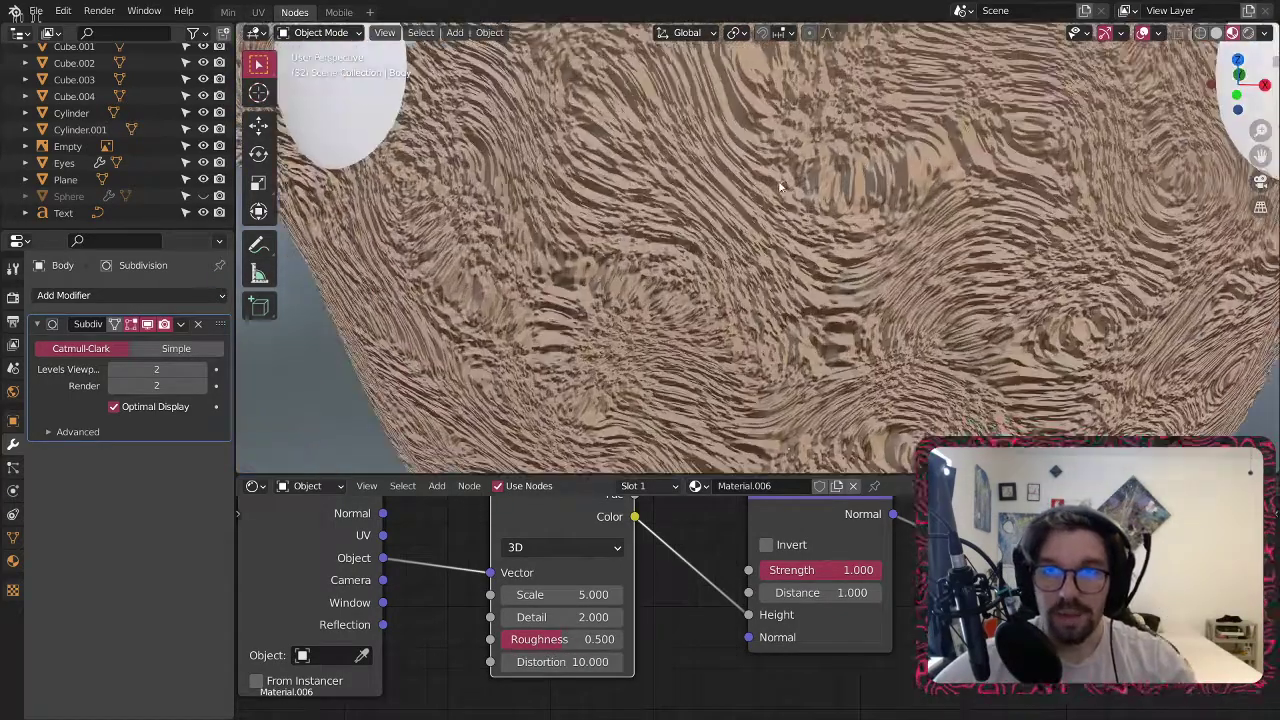
{"action": "middle_click_drag", "start_coordinate": [788, 196], "coordinate": [803, 164]}
Set the Noise Texture's roughness to 1, and try a distortion of 5 before settling on 3.
{"action": "left_click_drag", "start_coordinate": [577, 645], "coordinate": [615, 640]}
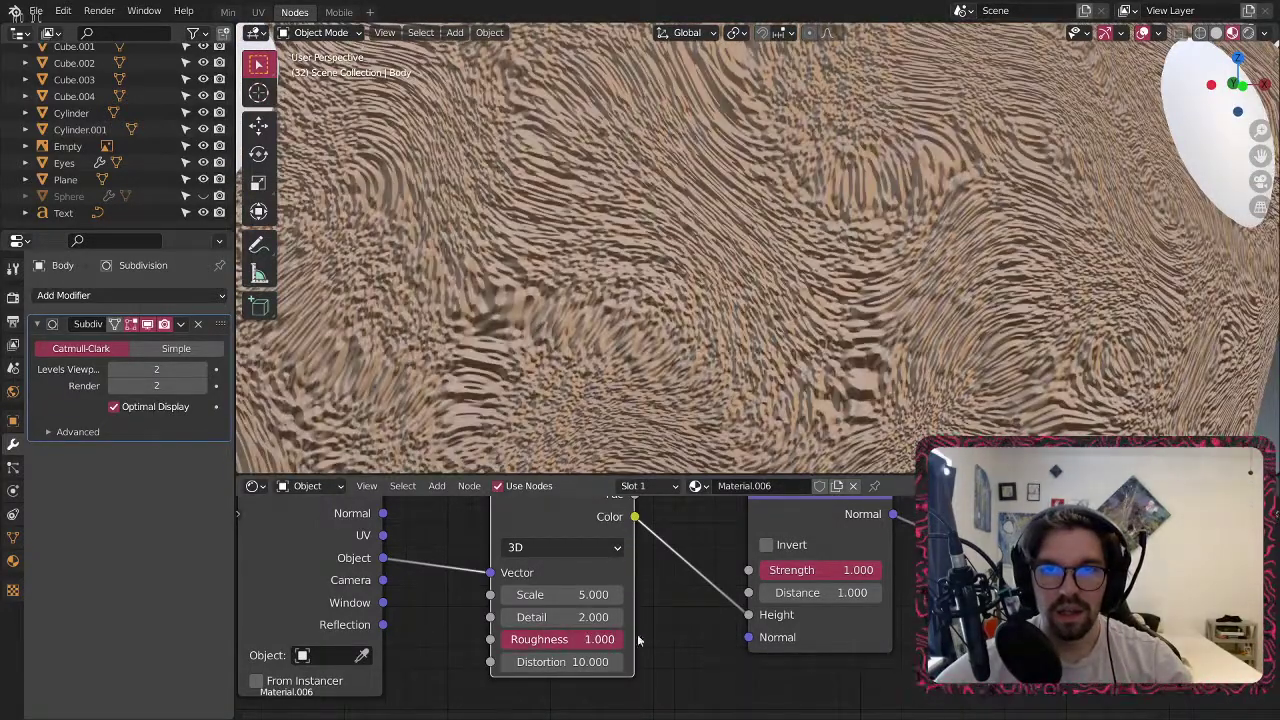
{"action": "type", "text": "5"}
{"action": "key", "text": "Return"}
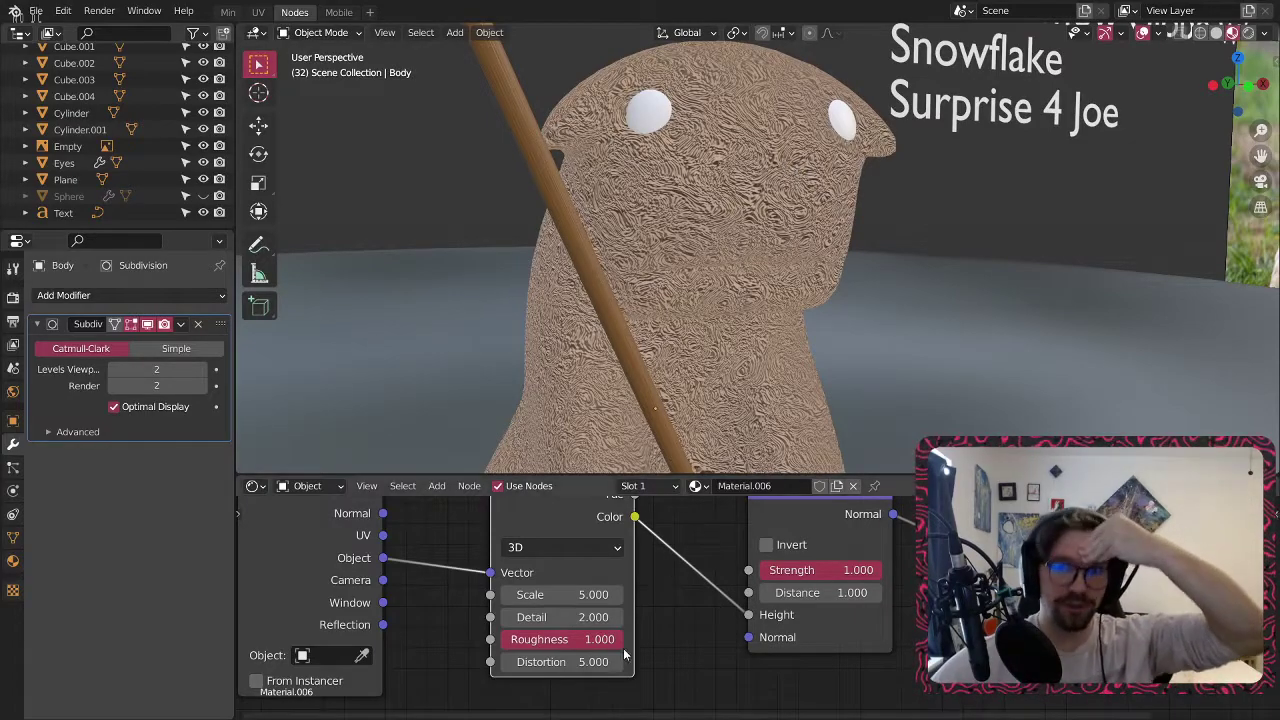
{"action": "left_click", "coordinate": [595, 662]}
{"action": "key", "text": "Return"}
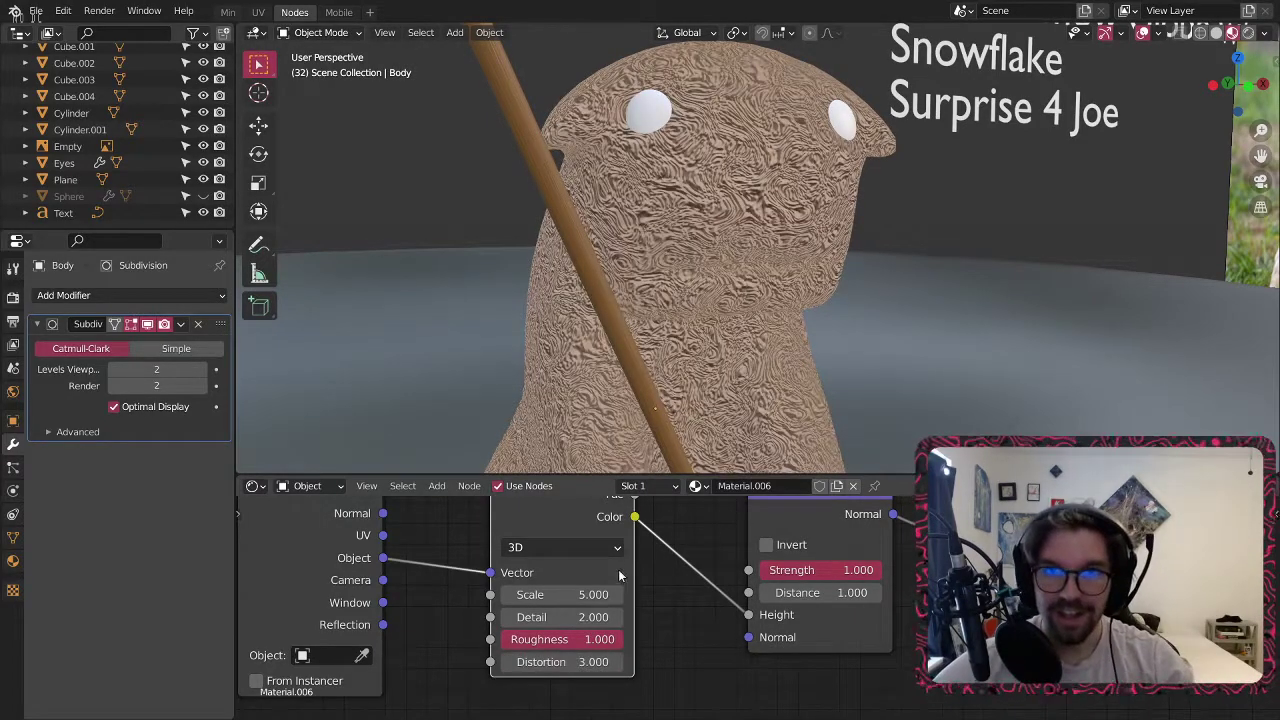
Move the Texture Coordinate and Noise Texture nodes farther from the Bump node and soften the body's bump effect.
{"action": "scroll", "coordinate": [803, 154], "scroll_direction": "up", "scroll_amount": 4}
{"action": "middle_click_drag", "start_coordinate": [803, 154], "coordinate": [790, 273]}
{"action": "scroll", "coordinate": [729, 190], "scroll_direction": "down", "scroll_amount": 4}
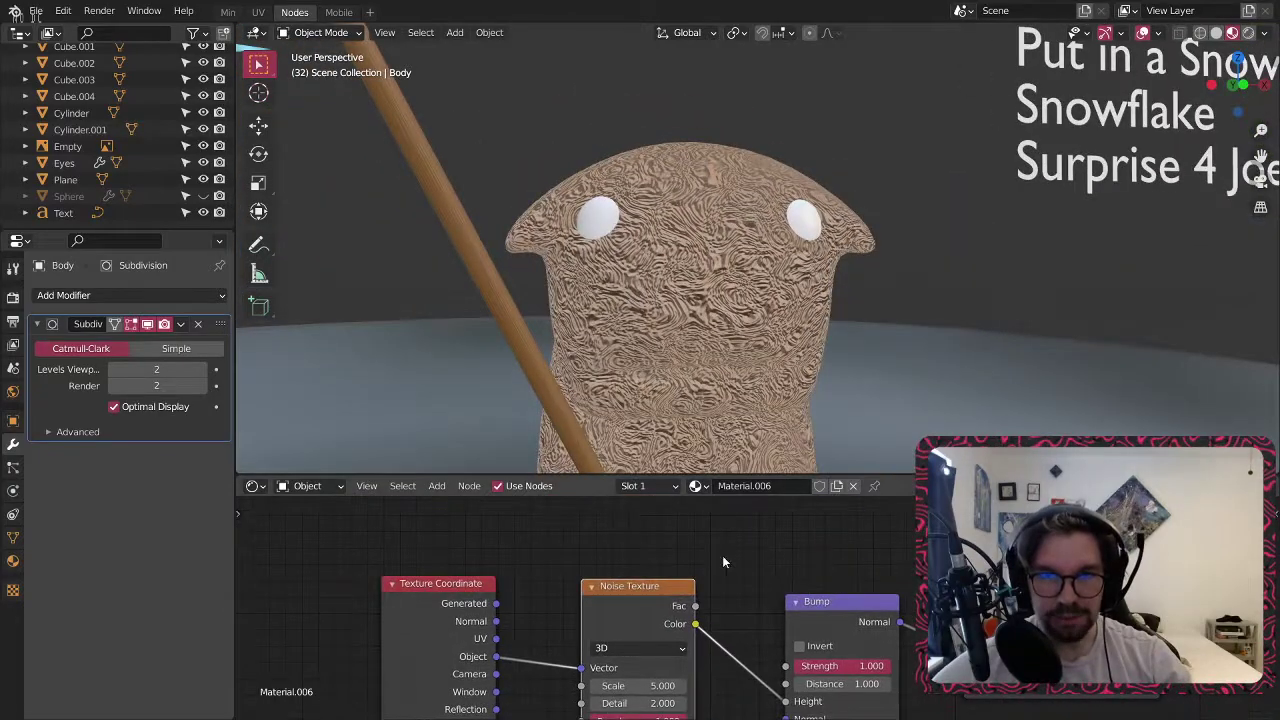
{"action": "mouse_move", "coordinate": [647, 315]}
{"action": "middle_mouse_down"}
{"action": "mouse_move", "coordinate": [560, 344]}
{"action": "mouse_move", "coordinate": [646, 322]}
{"action": "middle_mouse_up"}
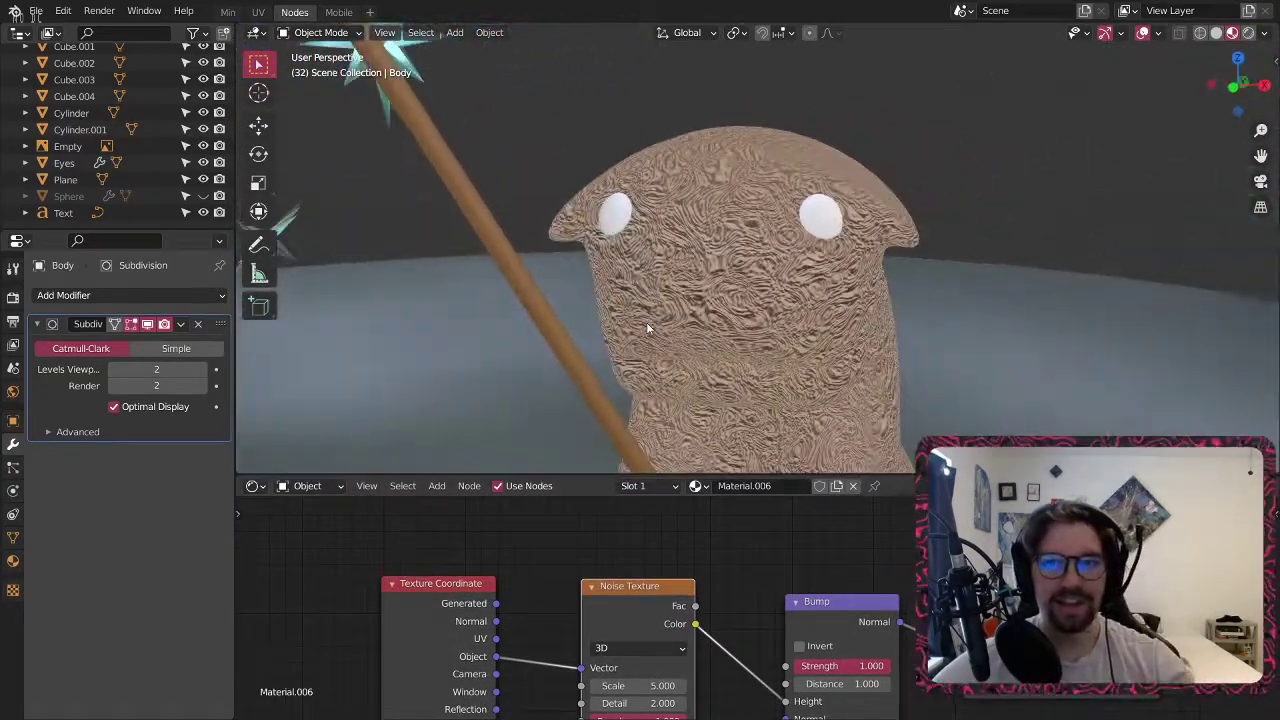
{"action": "left_click_drag", "start_coordinate": [441, 580], "coordinate": [361, 527]}
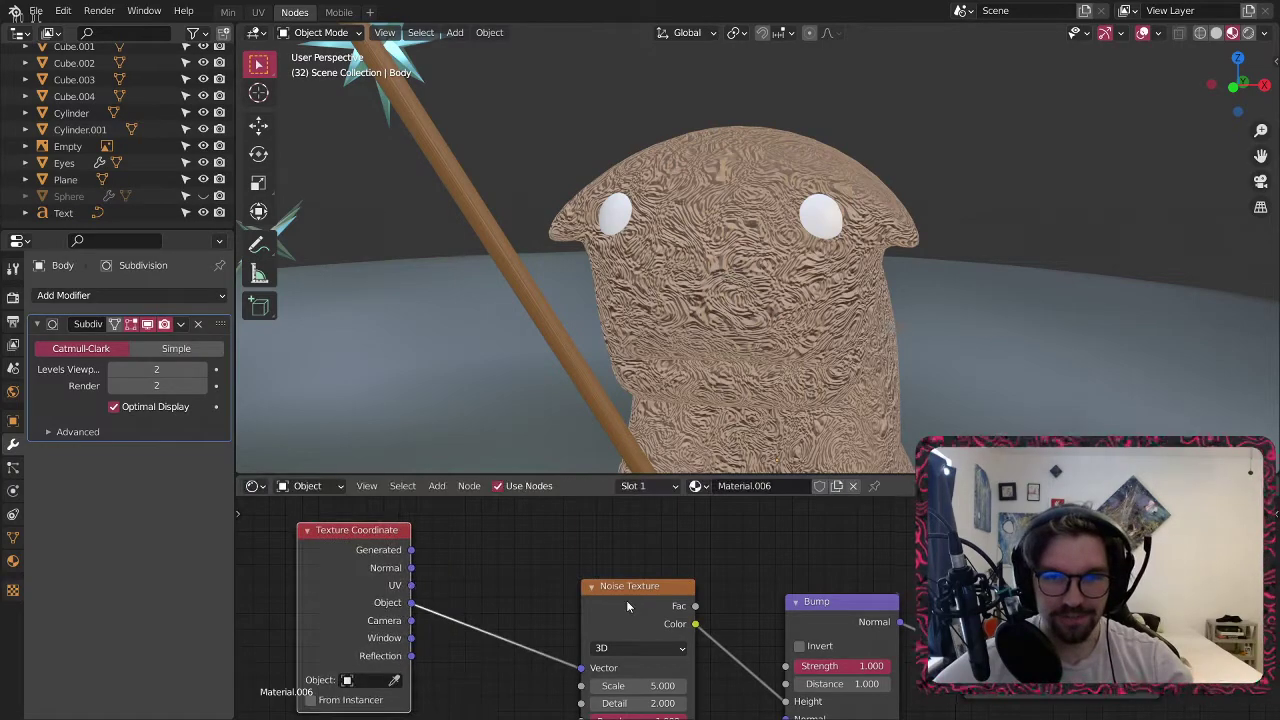
{"action": "left_click_drag", "start_coordinate": [627, 601], "coordinate": [518, 563]}
{"action": "middle_click_drag", "start_coordinate": [637, 545], "coordinate": [660, 502]}
{"action": "scroll", "coordinate": [594, 640], "scroll_direction": "up", "scroll_amount": 2}
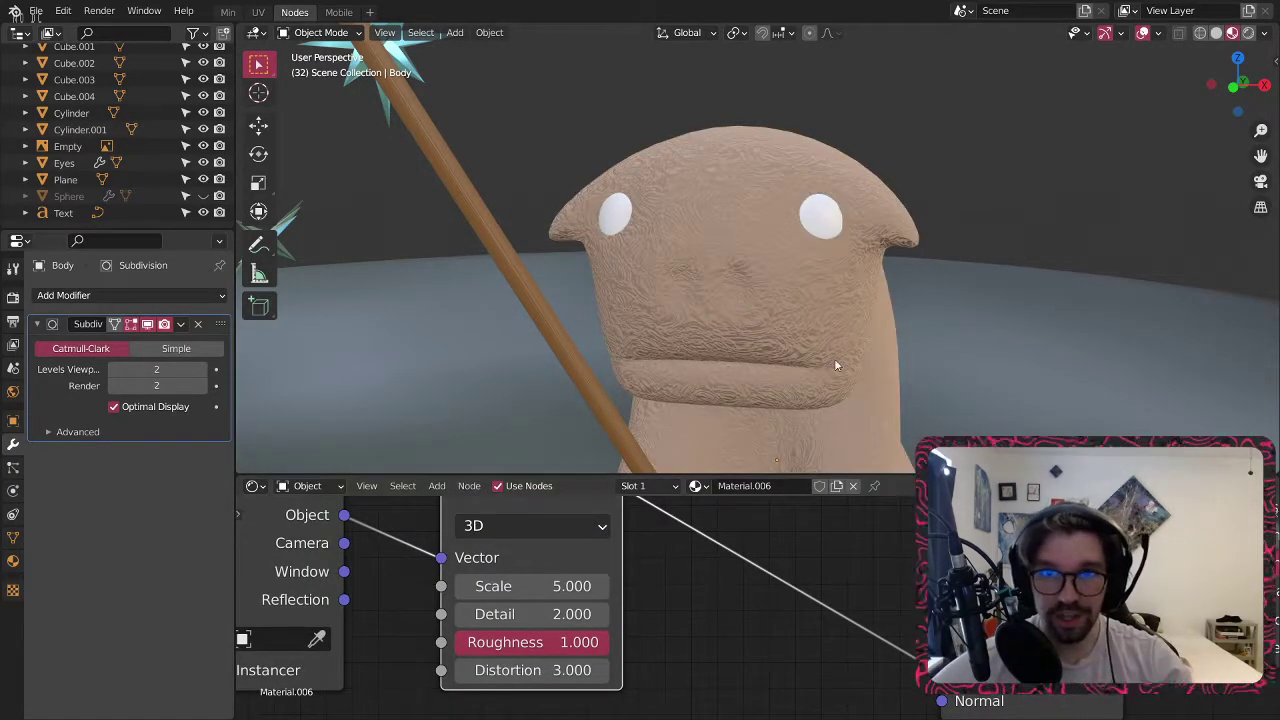
Set the Noise Texture's detail to 10 for finer fur on the pug's body.
{"action": "scroll", "coordinate": [733, 308], "scroll_direction": "up", "scroll_amount": 4}
{"action": "middle_click_drag", "start_coordinate": [731, 307], "coordinate": [620, 320]}
{"action": "left_click", "coordinate": [520, 614]}
{"action": "type", "text": "10"}
{"action": "key", "text": "Return"}
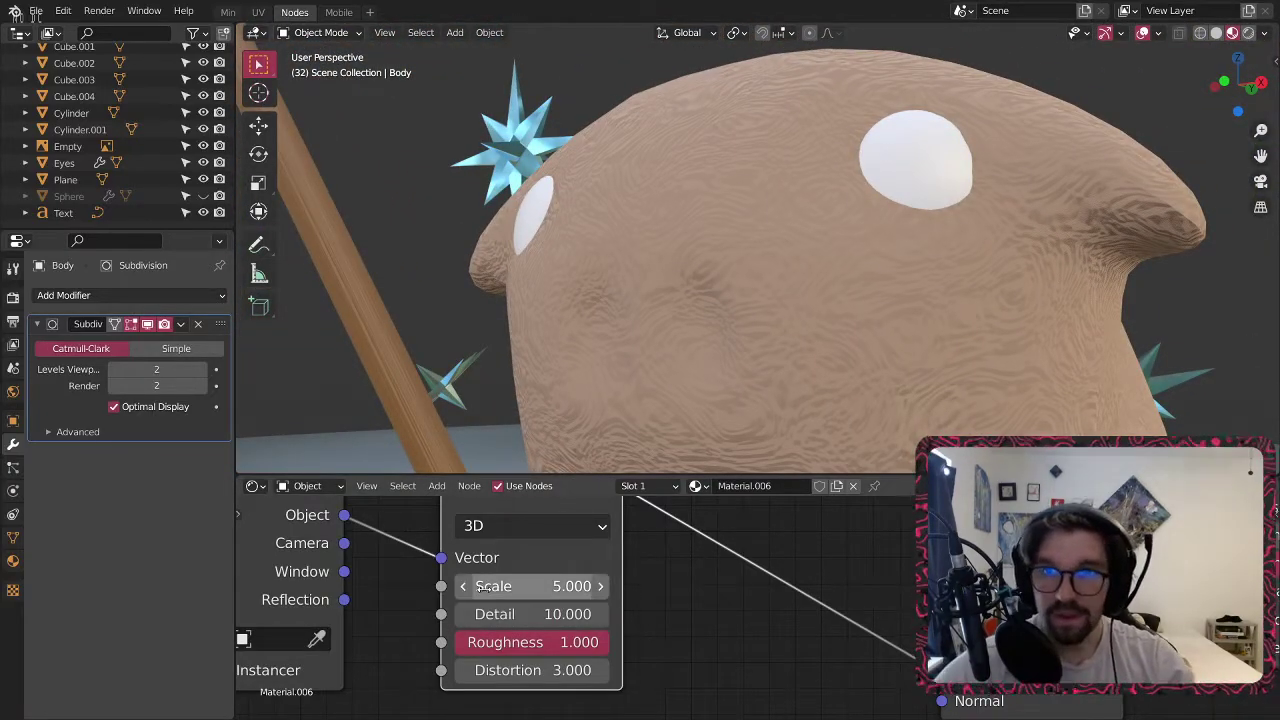
Examine the fur texture on the pug's face and body from several angles and distances.
{"action": "scroll", "coordinate": [870, 284], "scroll_direction": "up", "scroll_amount": 2}
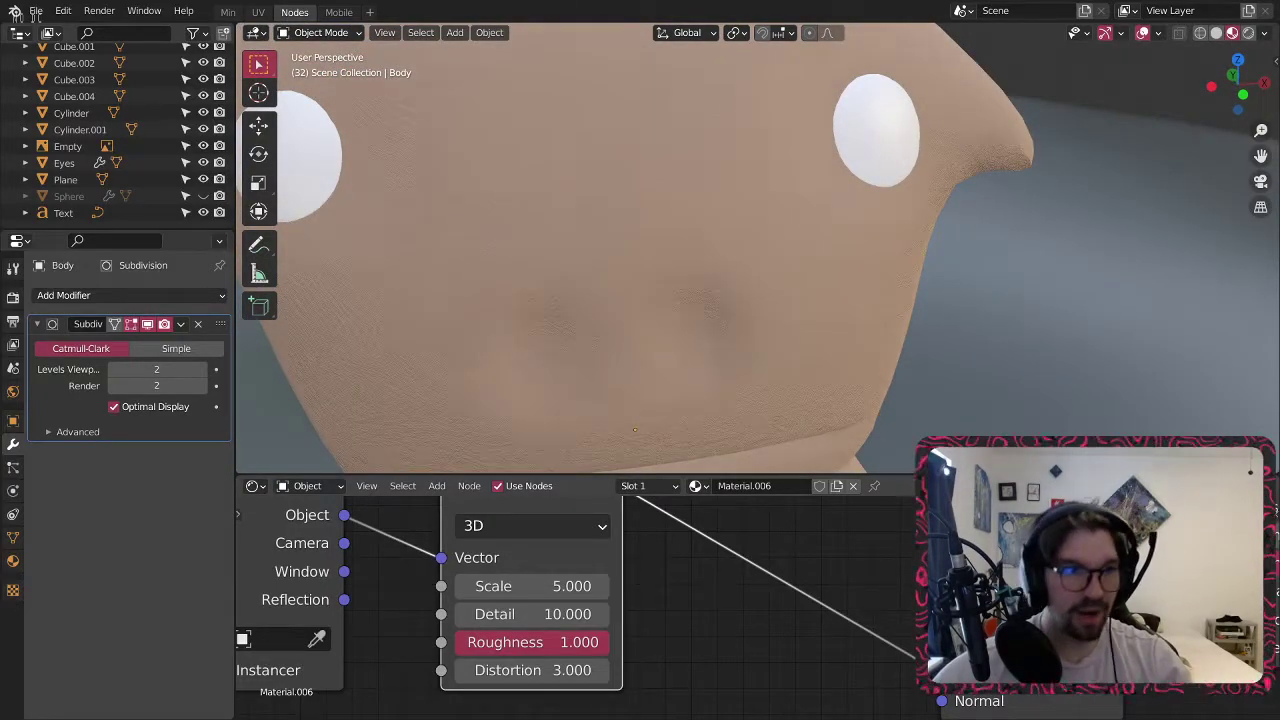
{"action": "scroll", "coordinate": [797, 205], "scroll_direction": "down", "scroll_amount": 4}
{"action": "middle_click_drag", "start_coordinate": [797, 205], "coordinate": [726, 171]}
{"action": "scroll", "coordinate": [775, 175], "scroll_direction": "up", "scroll_amount": 5}
{"action": "scroll", "coordinate": [711, 206], "scroll_direction": "up", "scroll_amount": 2}
{"action": "scroll", "coordinate": [749, 234], "scroll_direction": "down", "scroll_amount": 4}
{"action": "scroll", "coordinate": [749, 234], "scroll_direction": "up", "scroll_amount": 1}
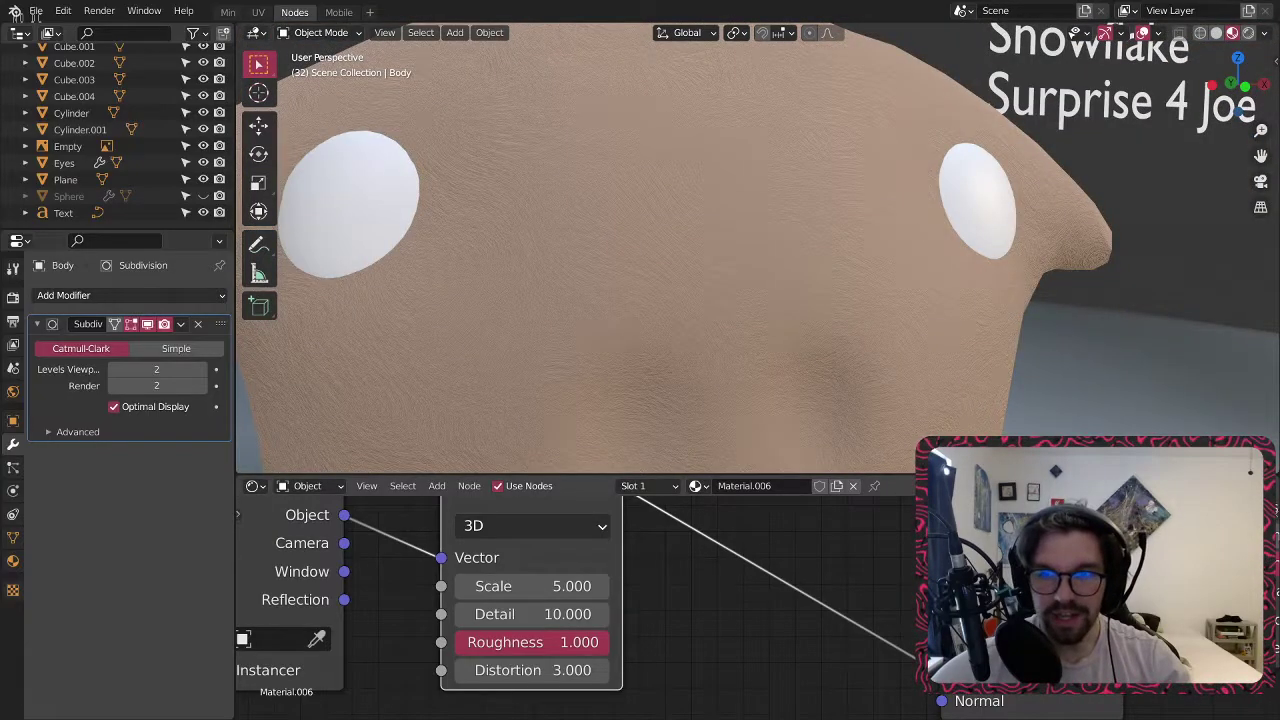
{"action": "scroll", "coordinate": [740, 266], "scroll_direction": "down", "scroll_amount": 6}
{"action": "middle_click_drag", "start_coordinate": [689, 289], "coordinate": [760, 260]}
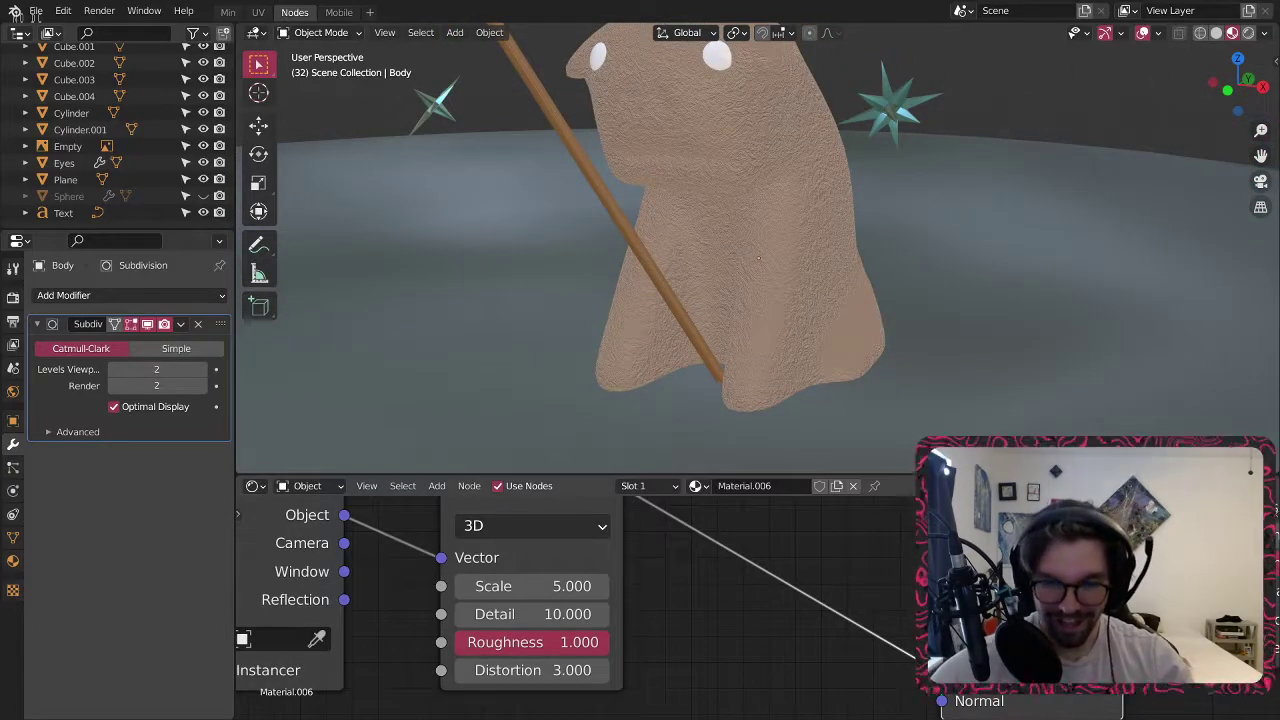
{"action": "middle_click_drag", "start_coordinate": [640, 145], "coordinate": [727, 200]}
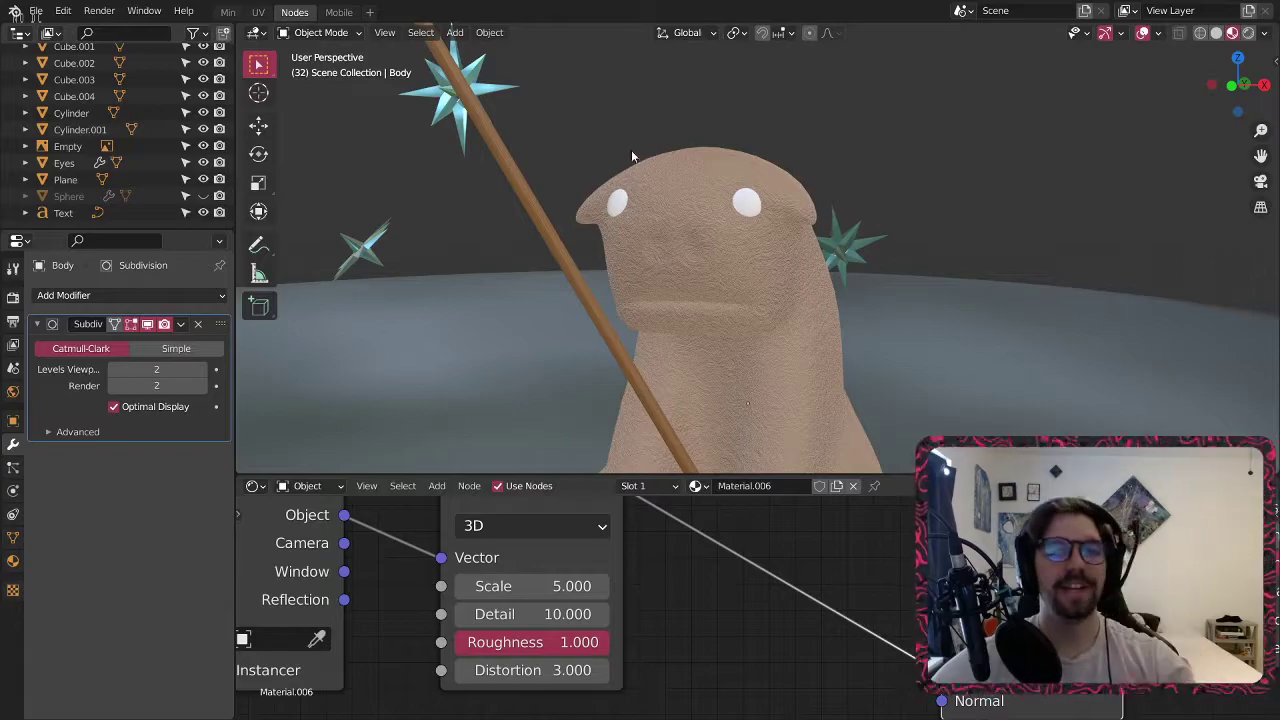
Select the pug's eyes, create a new material for them and set its transmission to 1.
{"action": "left_click", "coordinate": [617, 199]}
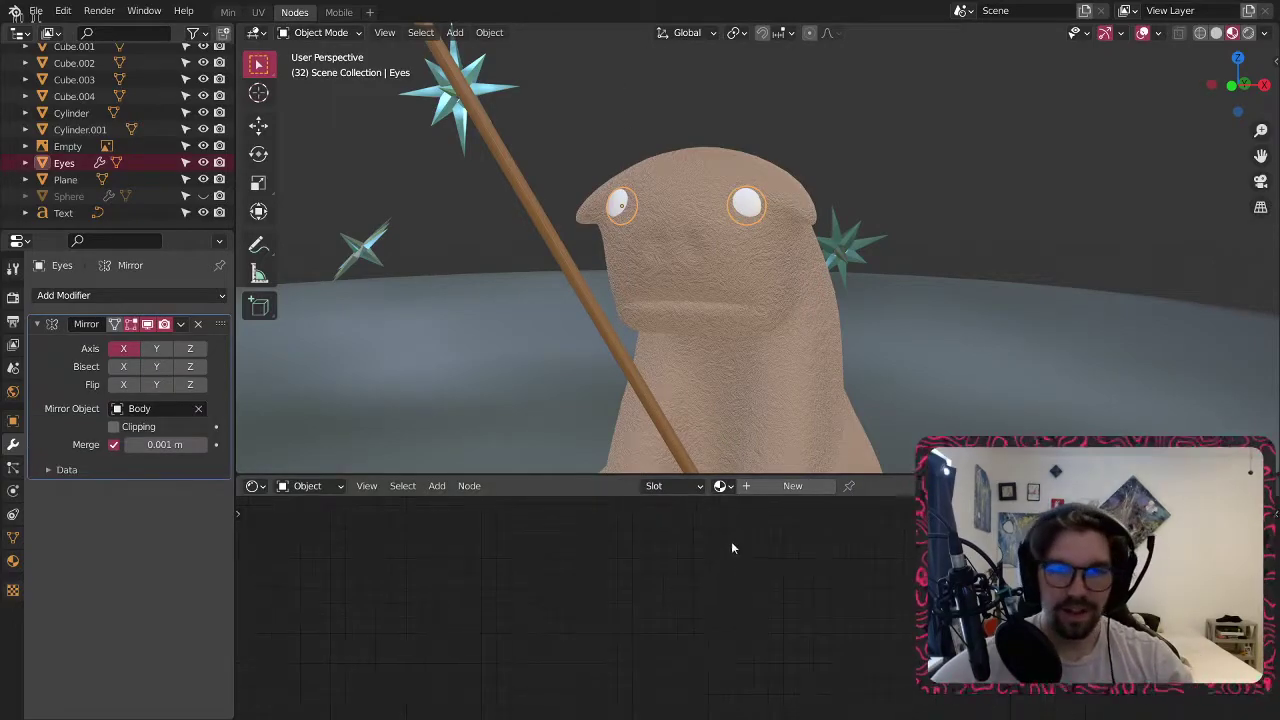
{"action": "scroll", "coordinate": [641, 548], "scroll_direction": "up", "scroll_amount": 5}
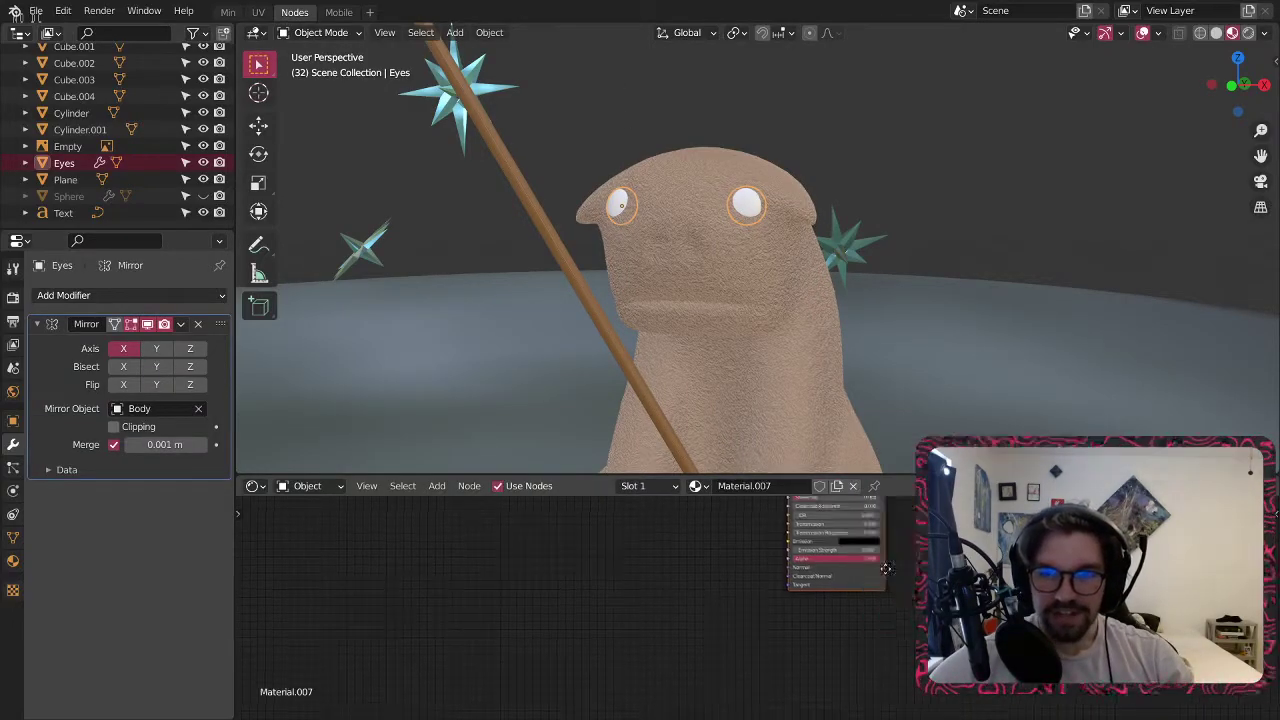
{"action": "left_click_drag", "start_coordinate": [641, 553], "coordinate": [895, 552]}
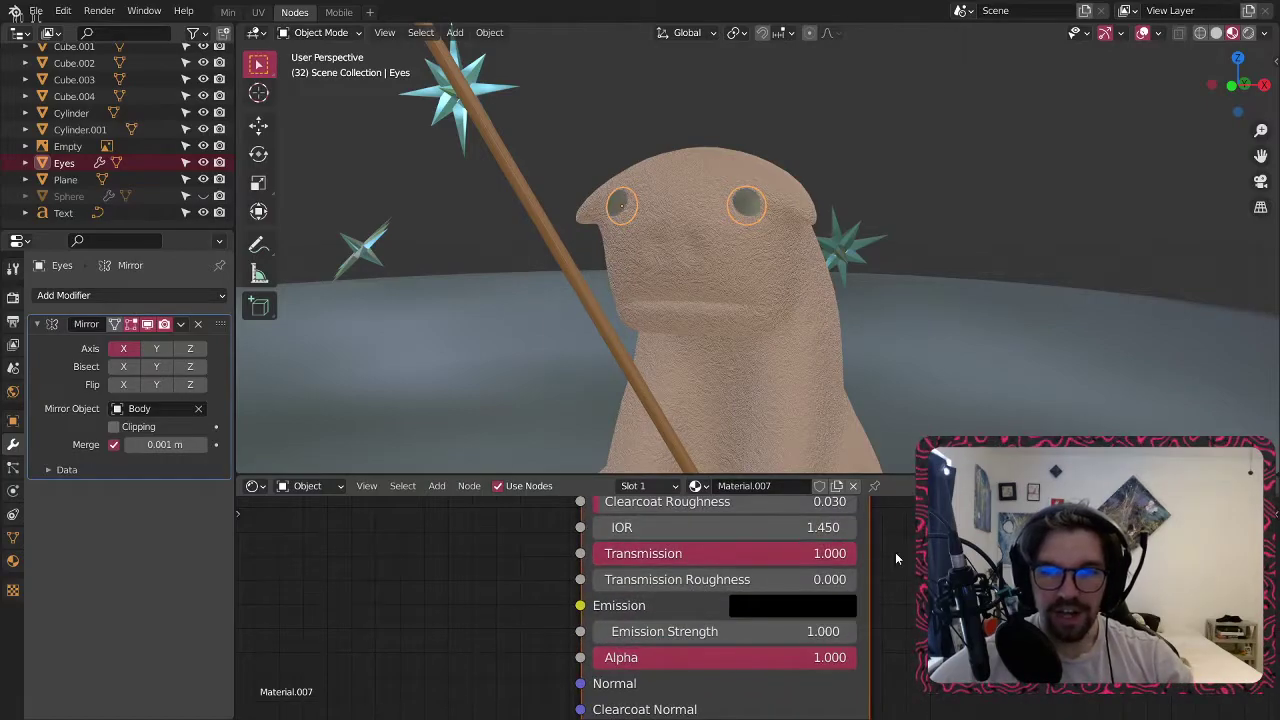
Set the eye material's roughness to 0.2 and its sheen tint to 0.
{"action": "scroll", "coordinate": [793, 222], "scroll_direction": "up", "scroll_amount": 7}
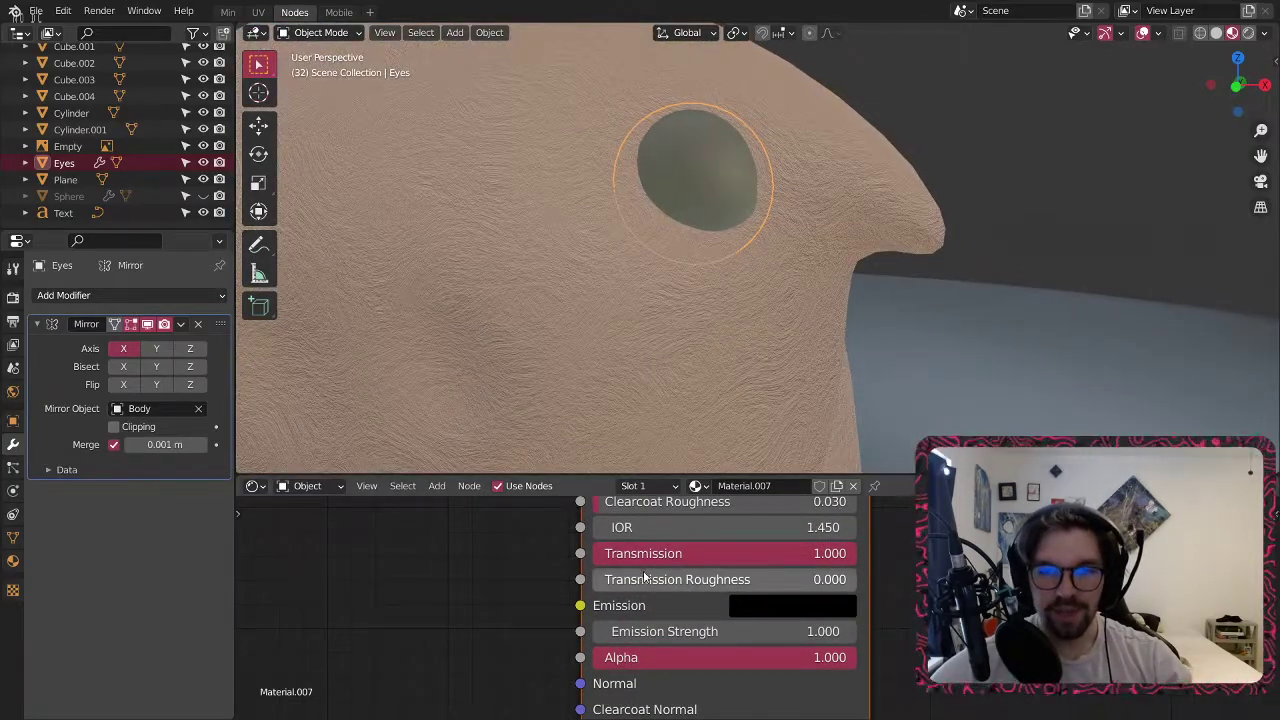
{"action": "scroll", "coordinate": [633, 581], "scroll_direction": "up", "scroll_amount": 4, "text": "shift"}
{"action": "left_click", "coordinate": [740, 506]}
{"action": "type", "text": ".2"}
{"action": "key", "text": "Return"}
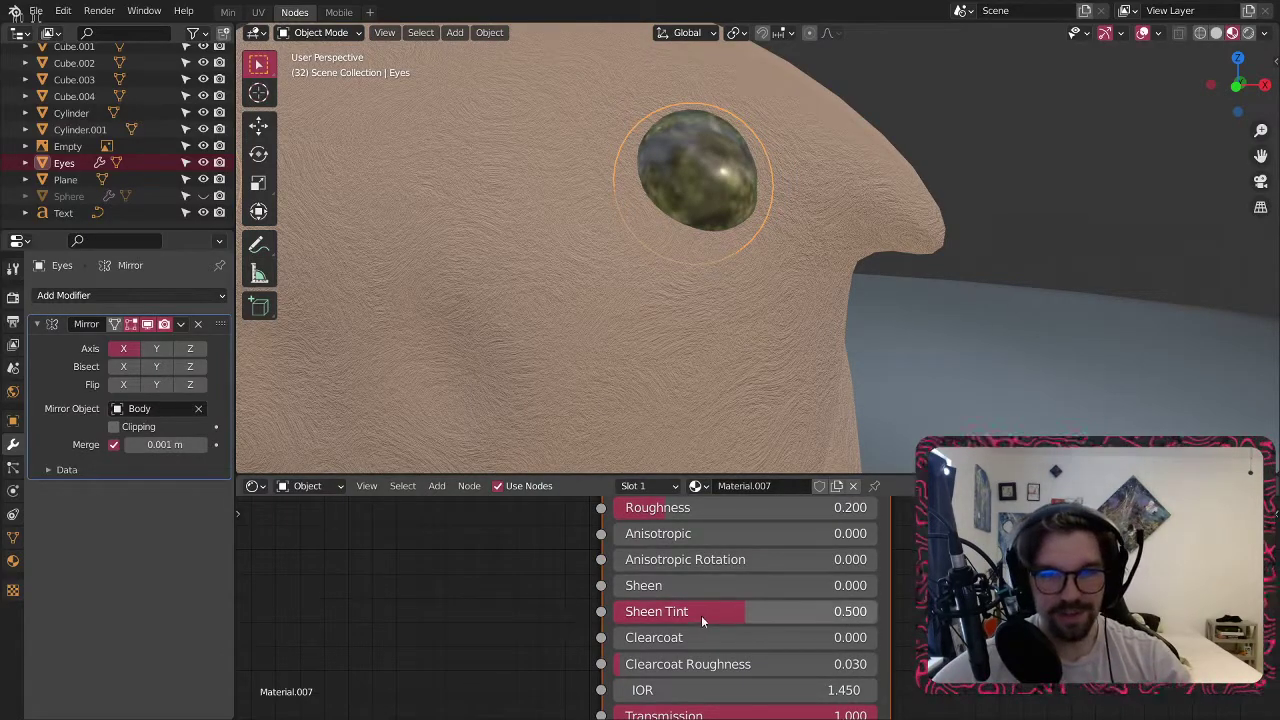
{"action": "key", "text": "Return"}
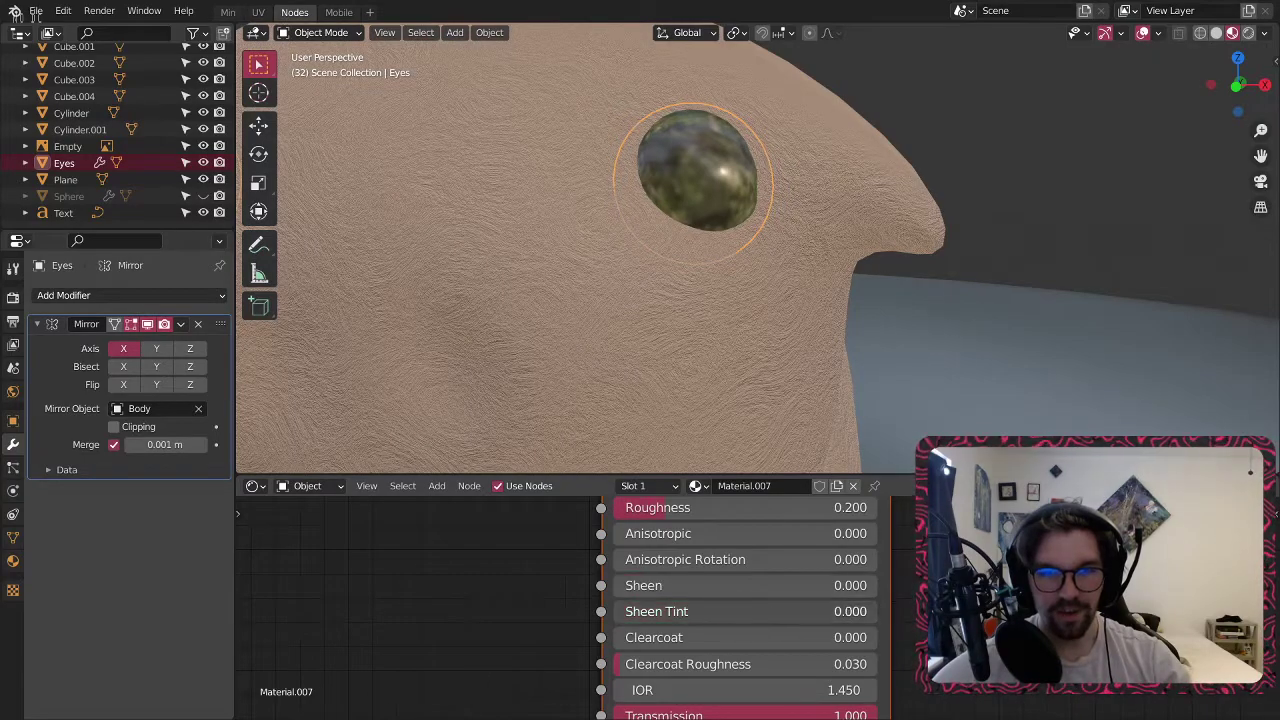
Set the eye material's specular to 0, metallic to 1 and roughness to 0.3.
{"action": "scroll", "coordinate": [734, 585], "scroll_direction": "up", "scroll_amount": 4, "text": "shift"}
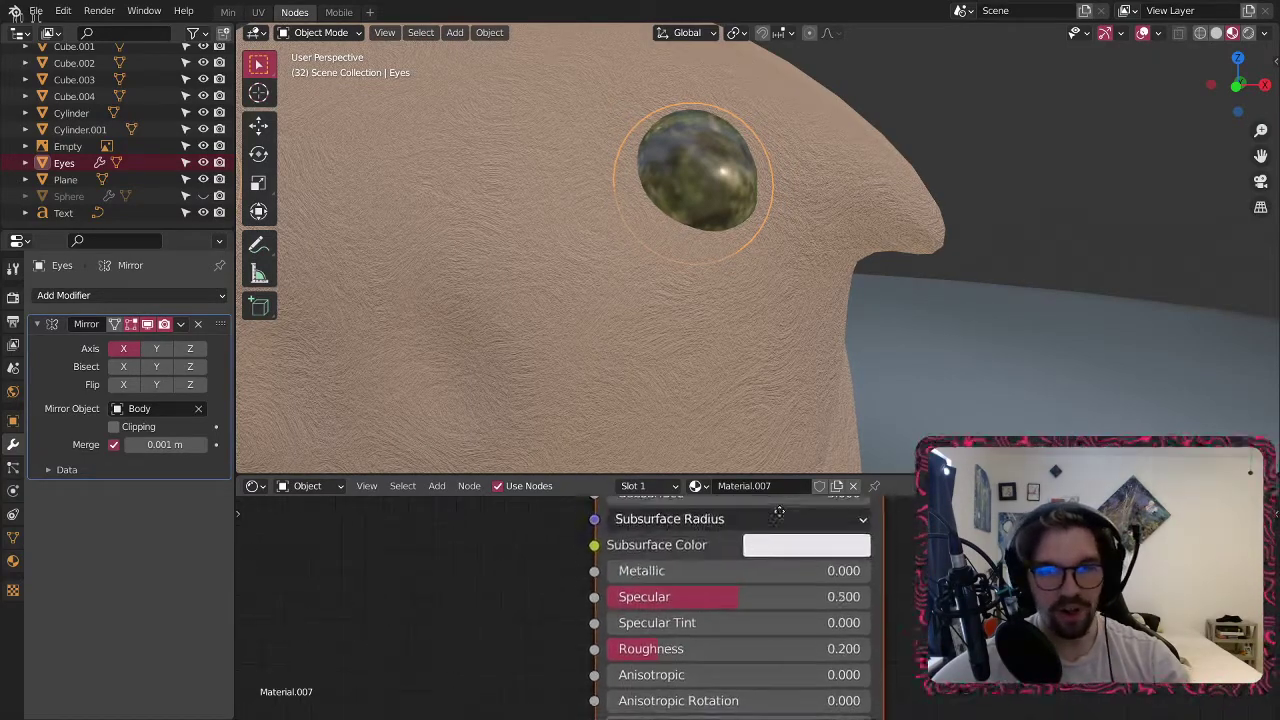
{"action": "left_click_drag", "start_coordinate": [742, 597], "coordinate": [810, 597]}
{"action": "left_click_drag", "start_coordinate": [700, 571], "coordinate": [872, 571]}
{"action": "scroll", "coordinate": [700, 600], "scroll_direction": "down", "scroll_amount": 2, "text": "shift"}
{"action": "left_click_drag", "start_coordinate": [651, 600], "coordinate": [720, 599]}
{"action": "left_click", "coordinate": [720, 599]}
{"action": "type", "text": ".3"}
{"action": "key", "text": "Return"}
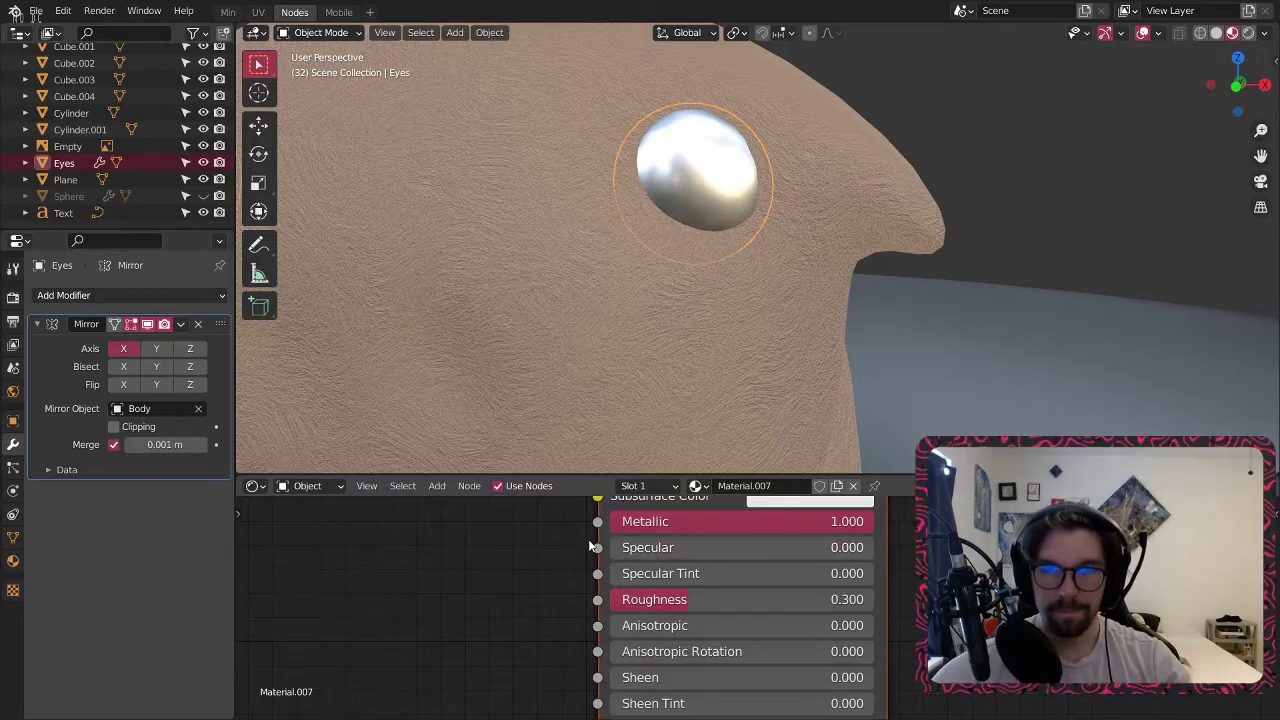
{"action": "scroll", "coordinate": [593, 547], "scroll_direction": "down", "scroll_amount": 2}
{"action": "middle_click_drag", "start_coordinate": [468, 551], "coordinate": [648, 639]}
{"action": "scroll", "coordinate": [612, 222], "scroll_direction": "down", "scroll_amount": 5}
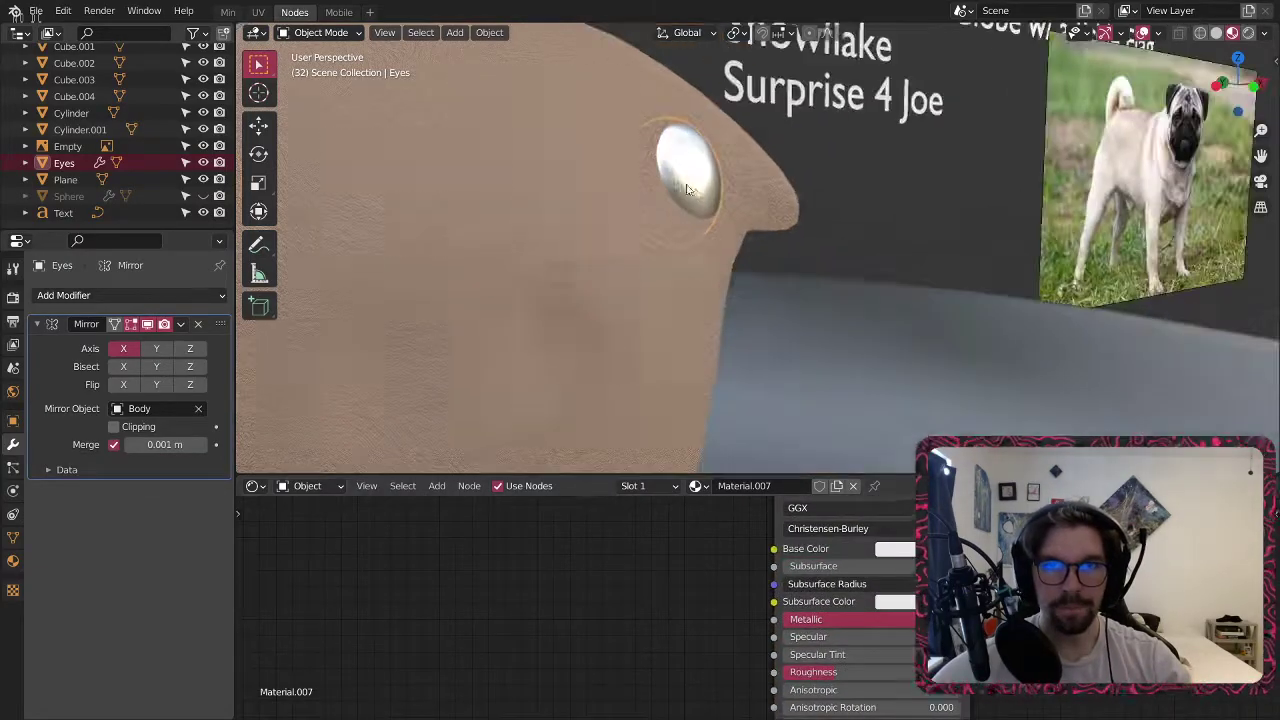
Add a Color Ramp node to the eye material and connect its color output to the shader's Base Color.
{"action": "scroll", "coordinate": [666, 193], "scroll_direction": "up", "scroll_amount": 2}
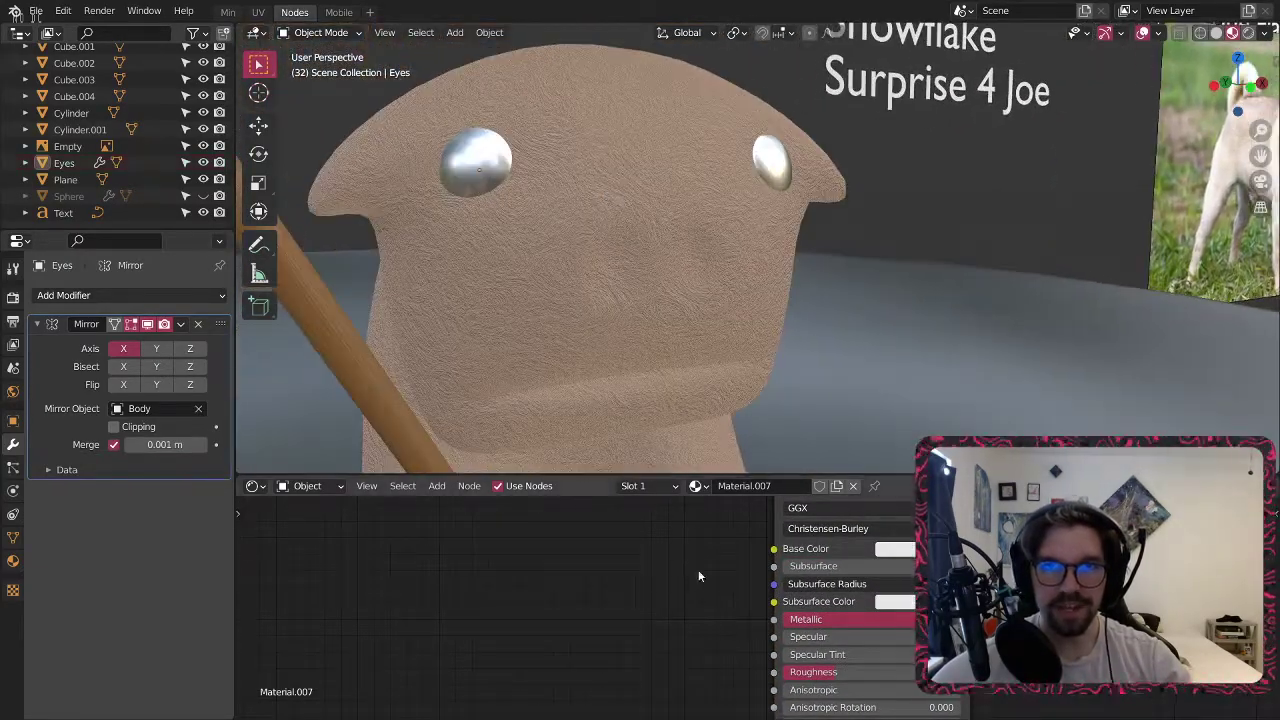
{"action": "left_click", "coordinate": [437, 486]}
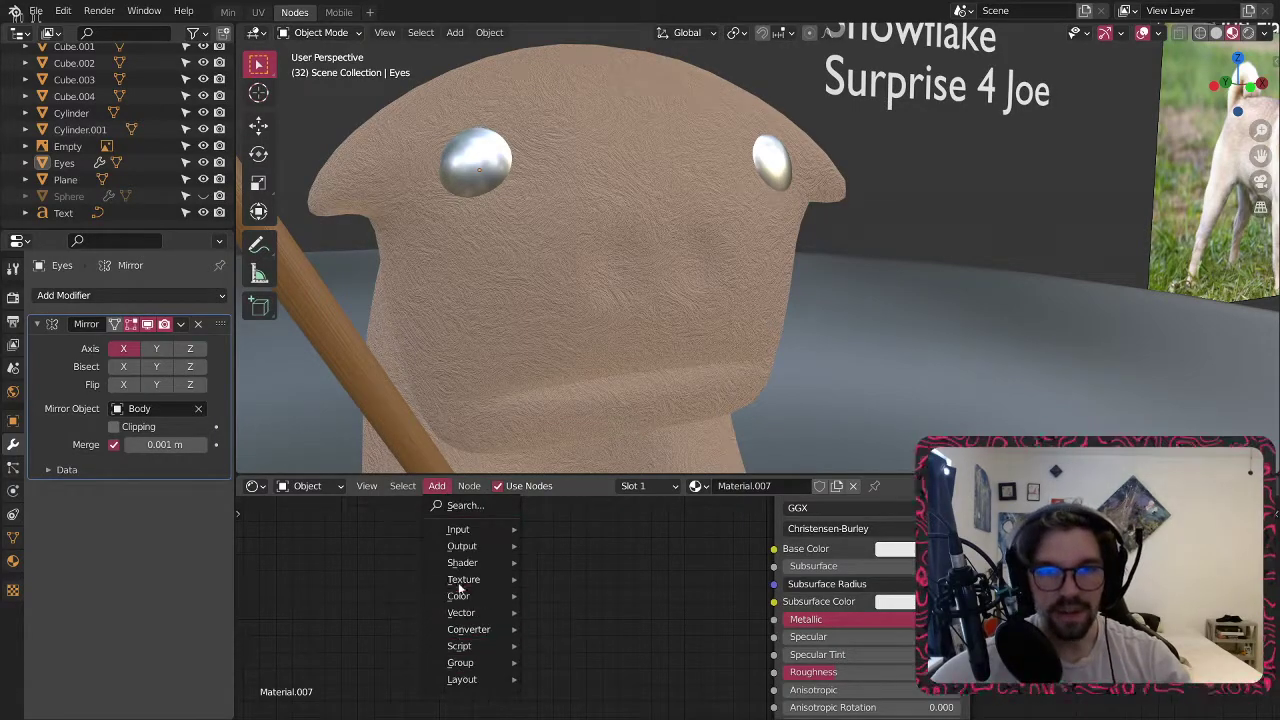
{"action": "mouse_move", "coordinate": [470, 629]}
{"action": "left_click", "coordinate": [568, 431]}
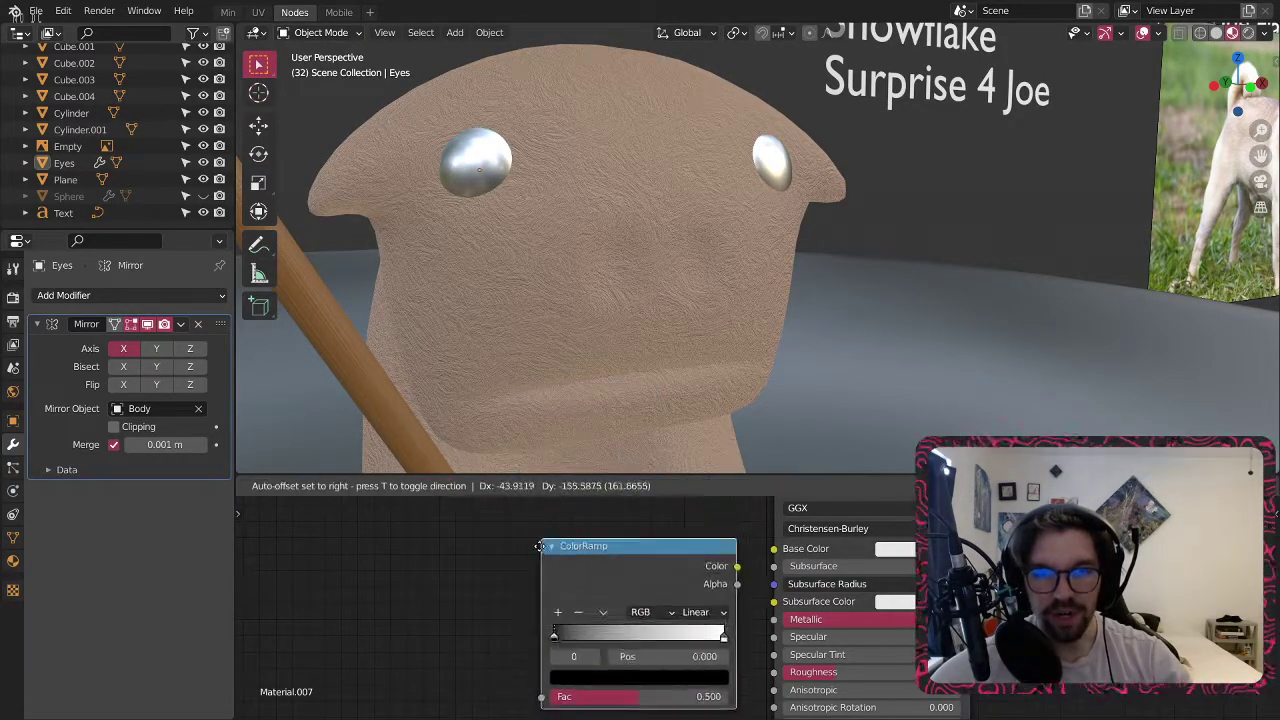
{"action": "left_click_drag", "start_coordinate": [757, 547], "coordinate": [772, 549]}
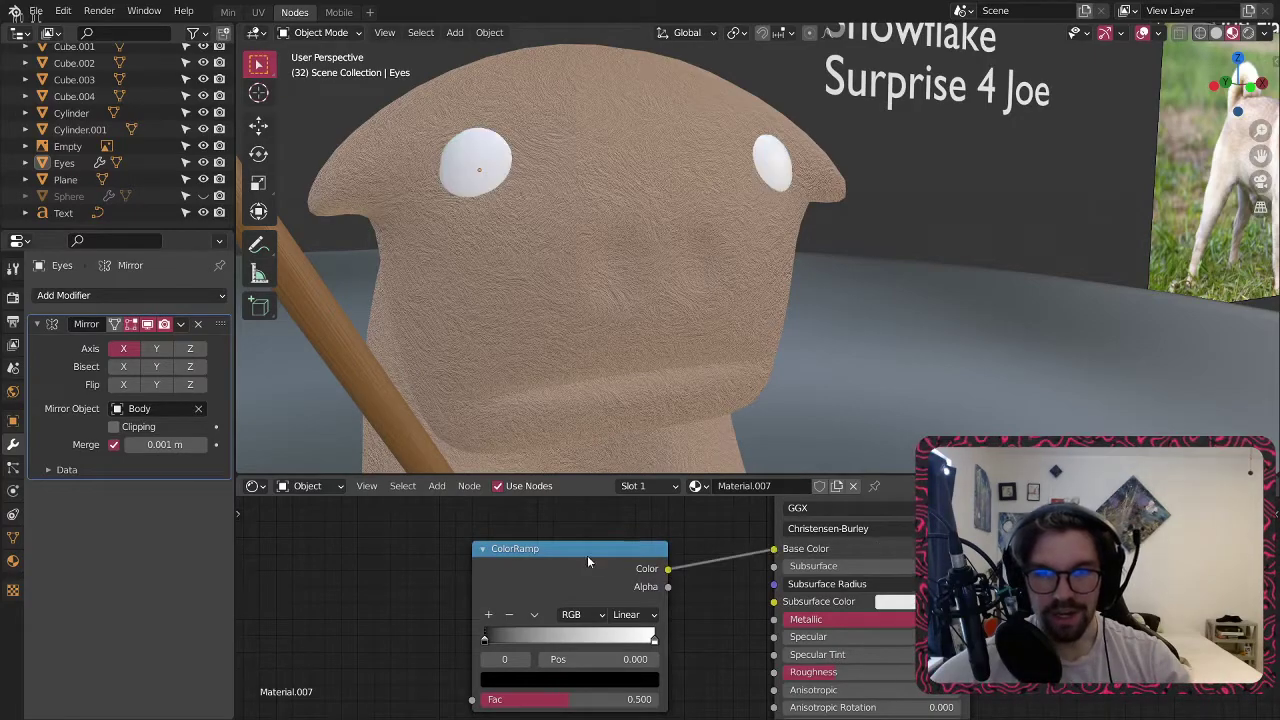
{"action": "left_click_drag", "start_coordinate": [600, 555], "coordinate": [603, 529]}
{"action": "middle_click_drag", "start_coordinate": [345, 576], "coordinate": [507, 571]}
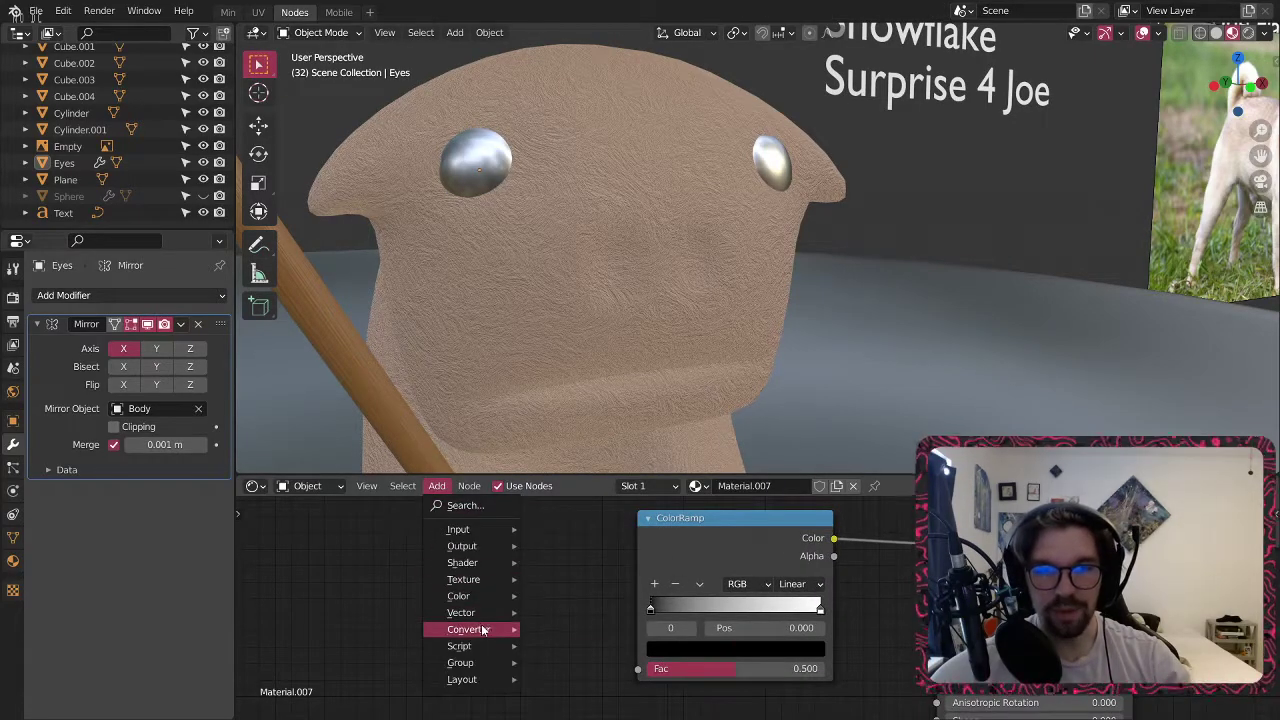
Add a Fresnel node and a Texture Coordinate node to the eye material, placed before the Color Ramp.
{"action": "mouse_move", "coordinate": [484, 629]}
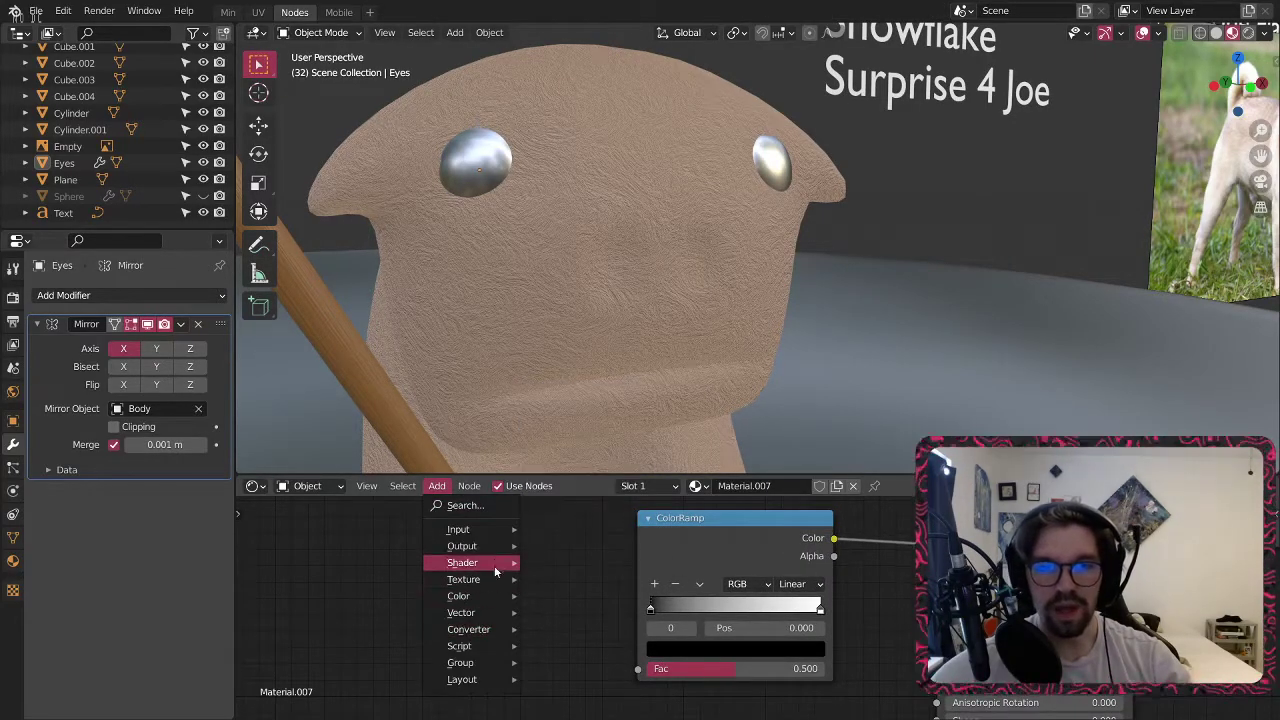
{"action": "mouse_move", "coordinate": [472, 534]}
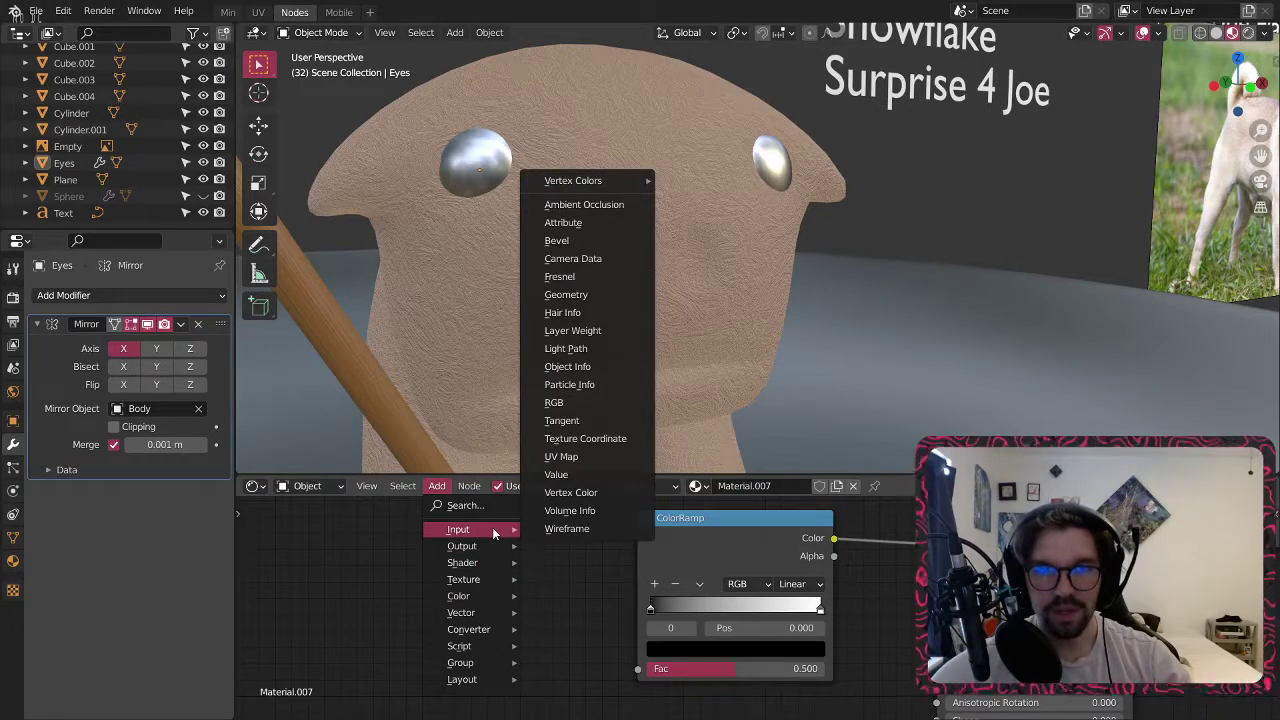
{"action": "left_click", "coordinate": [560, 276]}
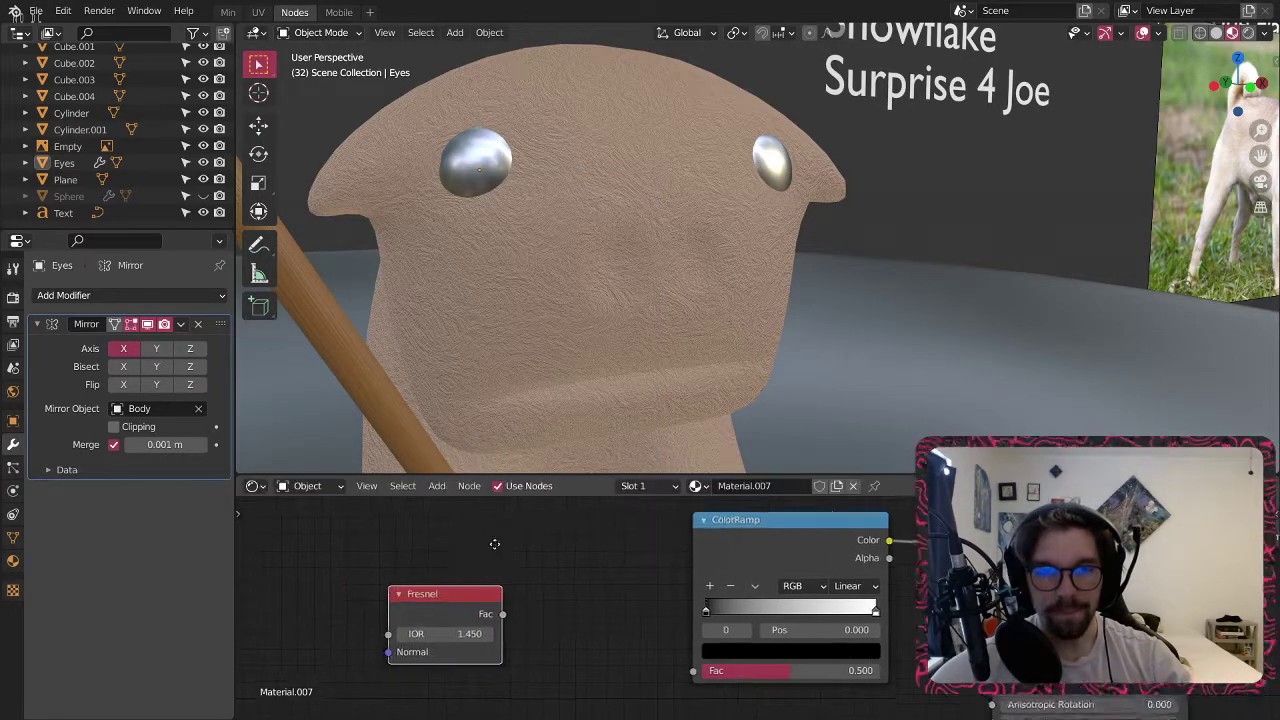
{"action": "left_click", "coordinate": [437, 486]}
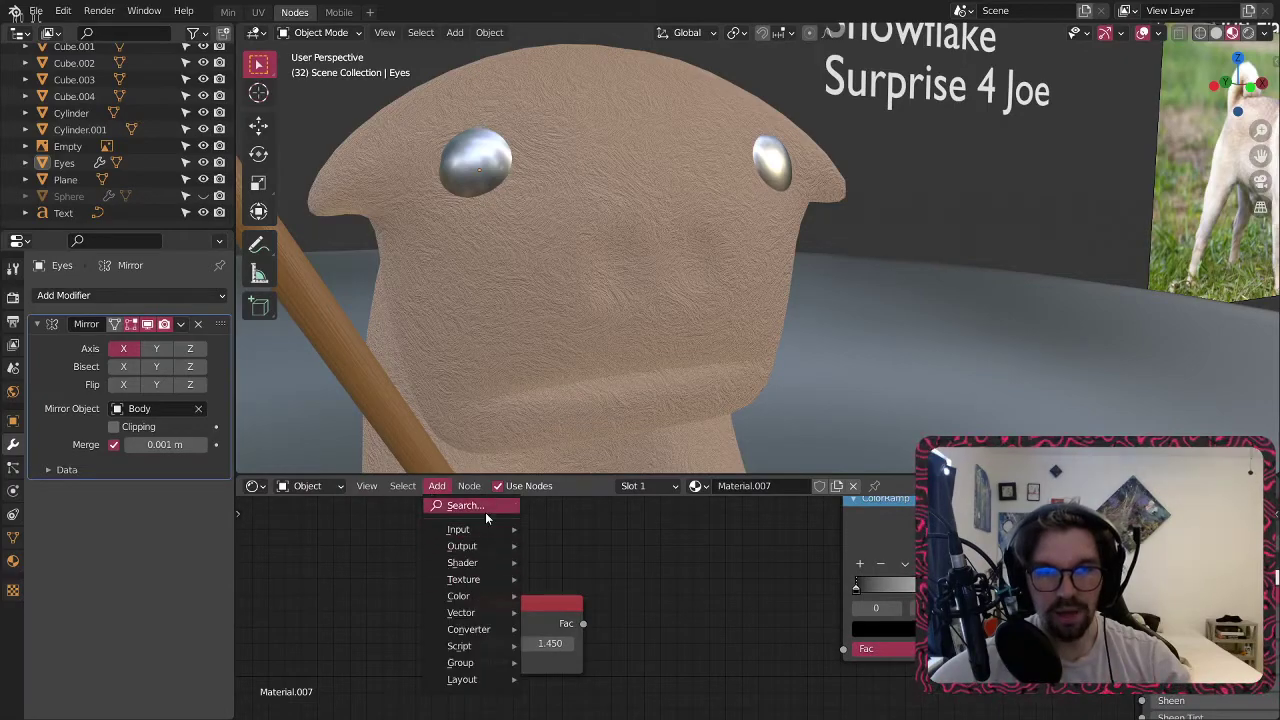
{"action": "mouse_move", "coordinate": [477, 539]}
{"action": "left_click", "coordinate": [591, 439]}
{"action": "left_click", "coordinate": [323, 547]}
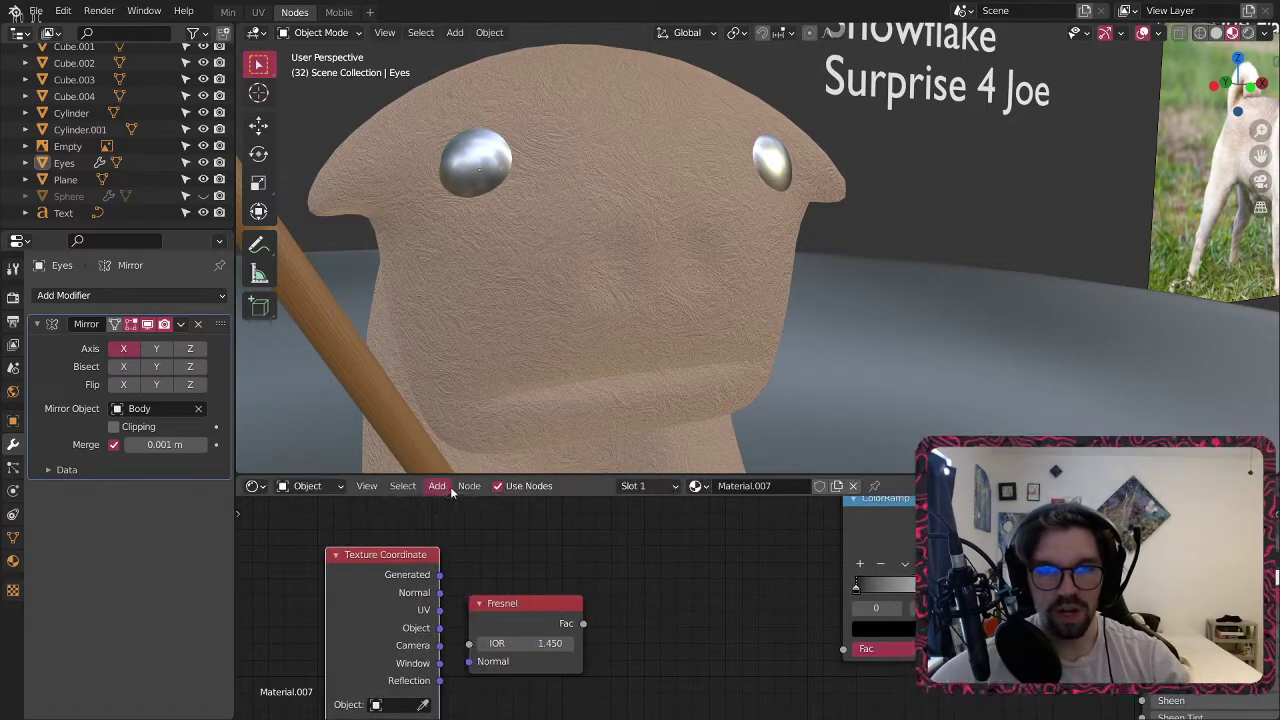
{"action": "left_click", "coordinate": [446, 489]}
{"action": "mouse_move", "coordinate": [490, 584]}
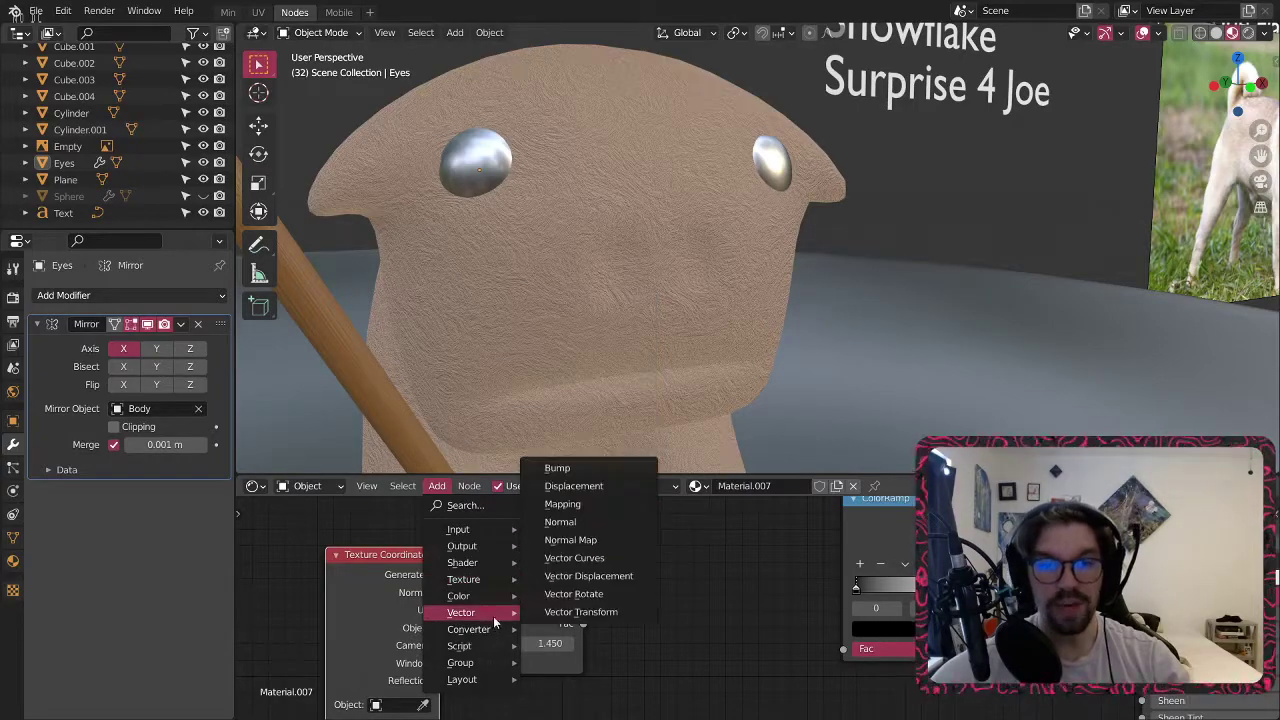
{"action": "mouse_move", "coordinate": [481, 530]}
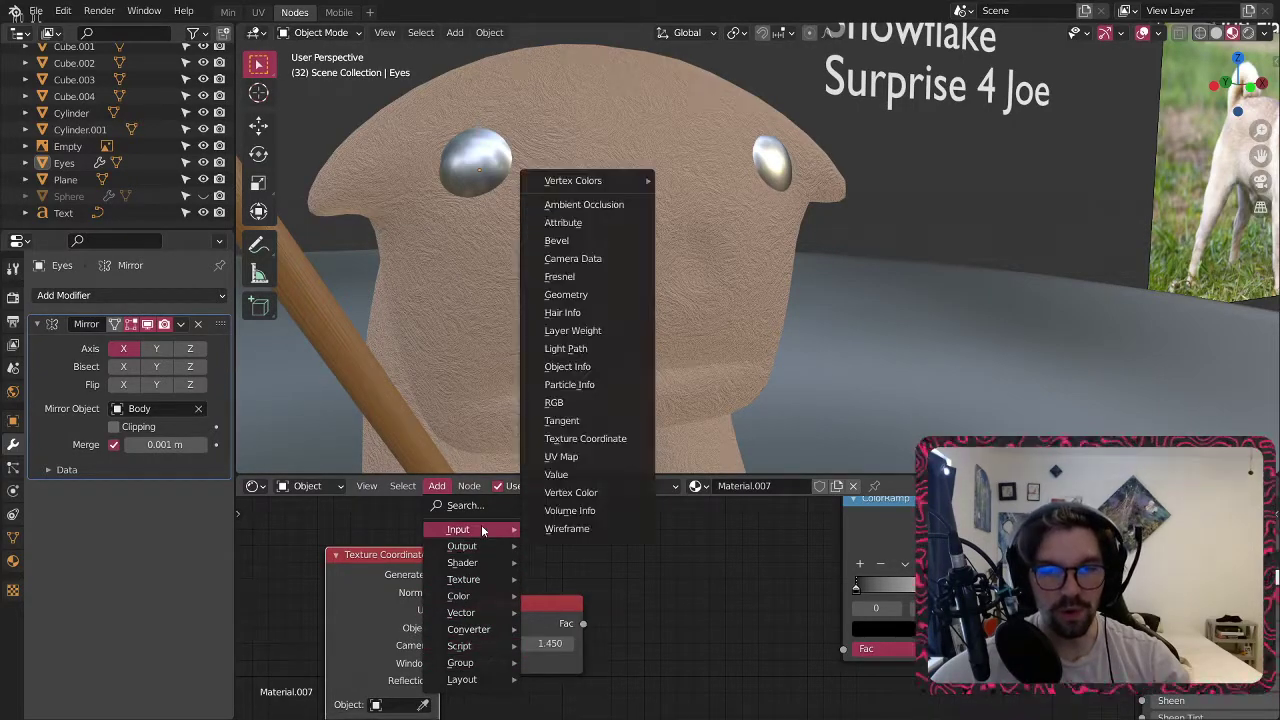
{"action": "left_click", "coordinate": [668, 557]}
Add a Gradient Texture node beside the Texture Coordinate node and set its gradient type to Quadratic Sphere.
{"action": "left_click_drag", "start_coordinate": [391, 562], "coordinate": [346, 535]}
{"action": "middle_click_drag", "start_coordinate": [474, 551], "coordinate": [578, 583]}
{"action": "left_click", "coordinate": [437, 486]}
{"action": "mouse_move", "coordinate": [487, 583]}
{"action": "left_click", "coordinate": [580, 398]}
{"action": "left_click", "coordinate": [615, 545]}
{"action": "left_click", "coordinate": [622, 570]}
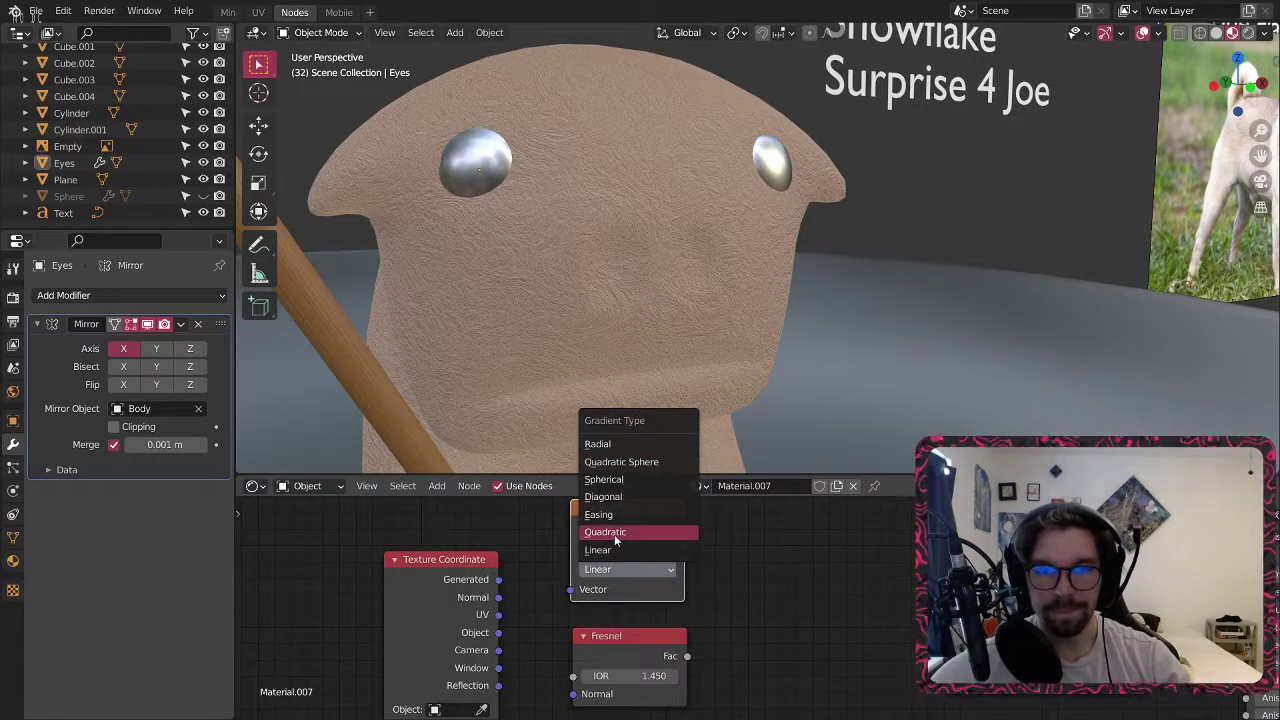
{"action": "left_click", "coordinate": [618, 462]}
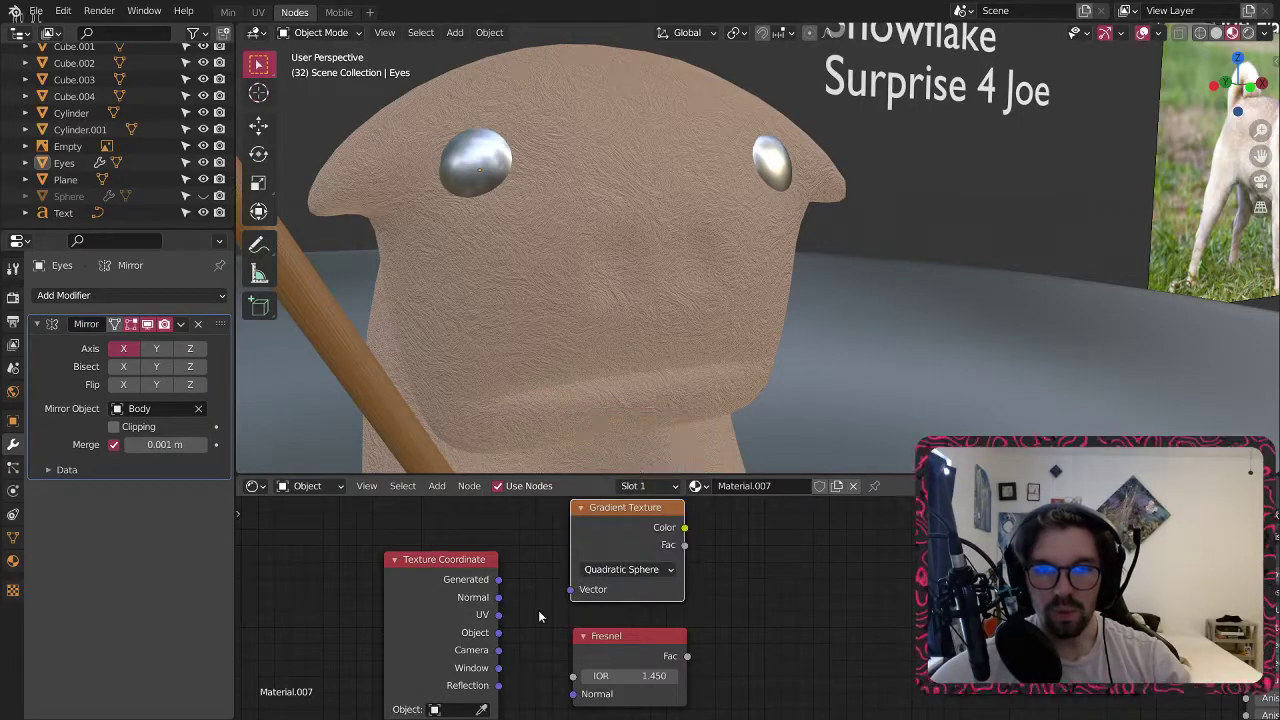
Link the Window coordinates to the gradient's vector and the gradient's color to the Color Ramp's factor.
{"action": "left_click_drag", "start_coordinate": [535, 650], "coordinate": [630, 596]}
{"action": "left_click_drag", "start_coordinate": [686, 529], "coordinate": [952, 685]}
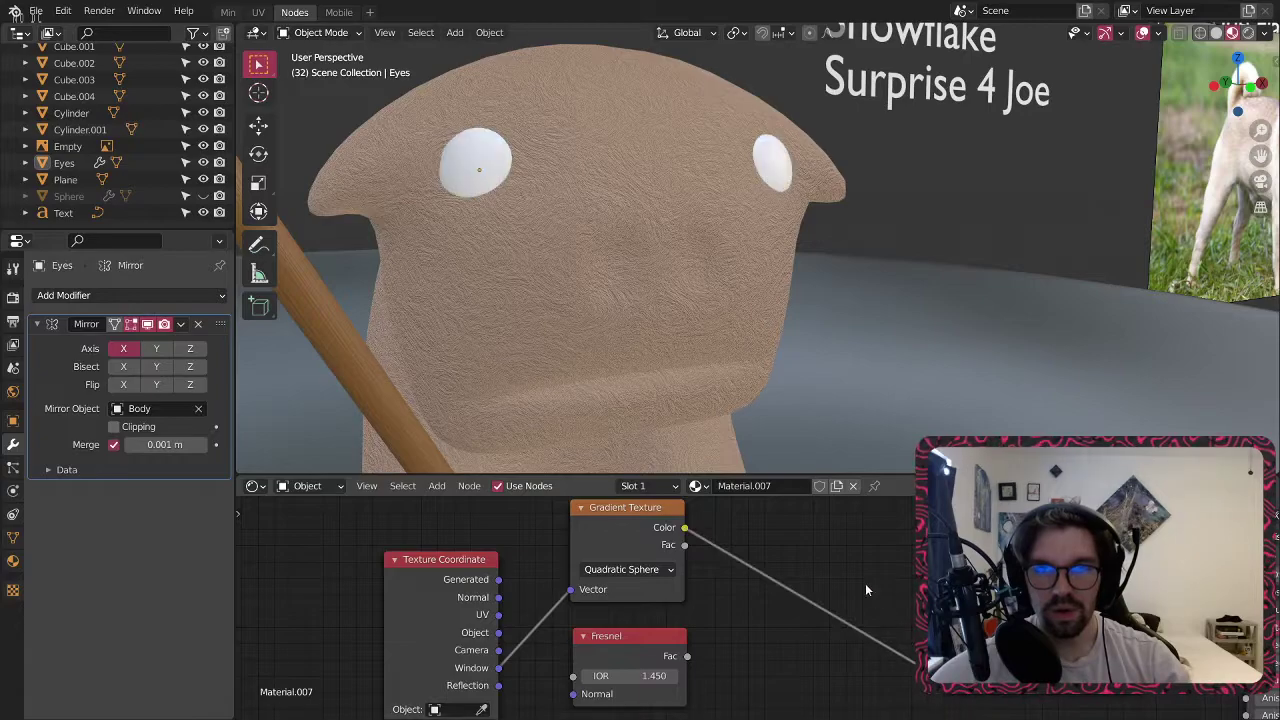
{"action": "middle_click_drag", "start_coordinate": [537, 160], "coordinate": [620, 166]}
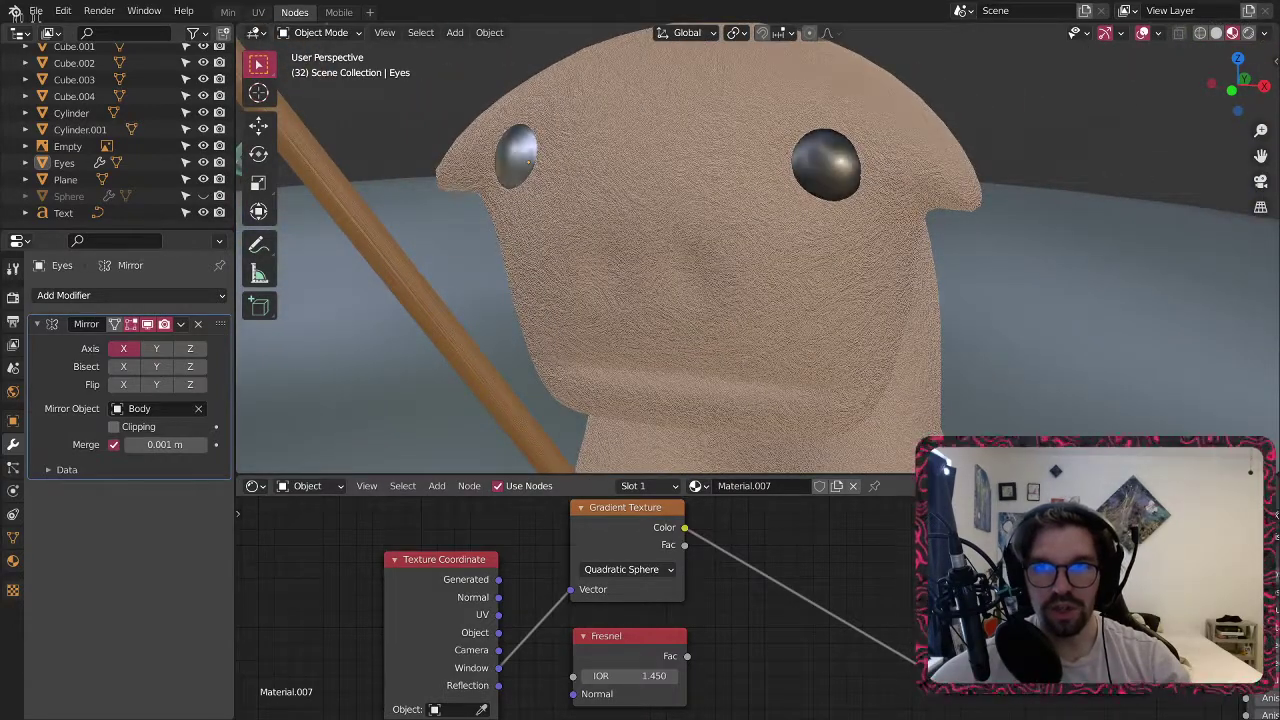
{"action": "middle_click_drag", "start_coordinate": [684, 186], "coordinate": [743, 180]}
{"action": "scroll", "coordinate": [495, 652], "scroll_direction": "up", "scroll_amount": 1}
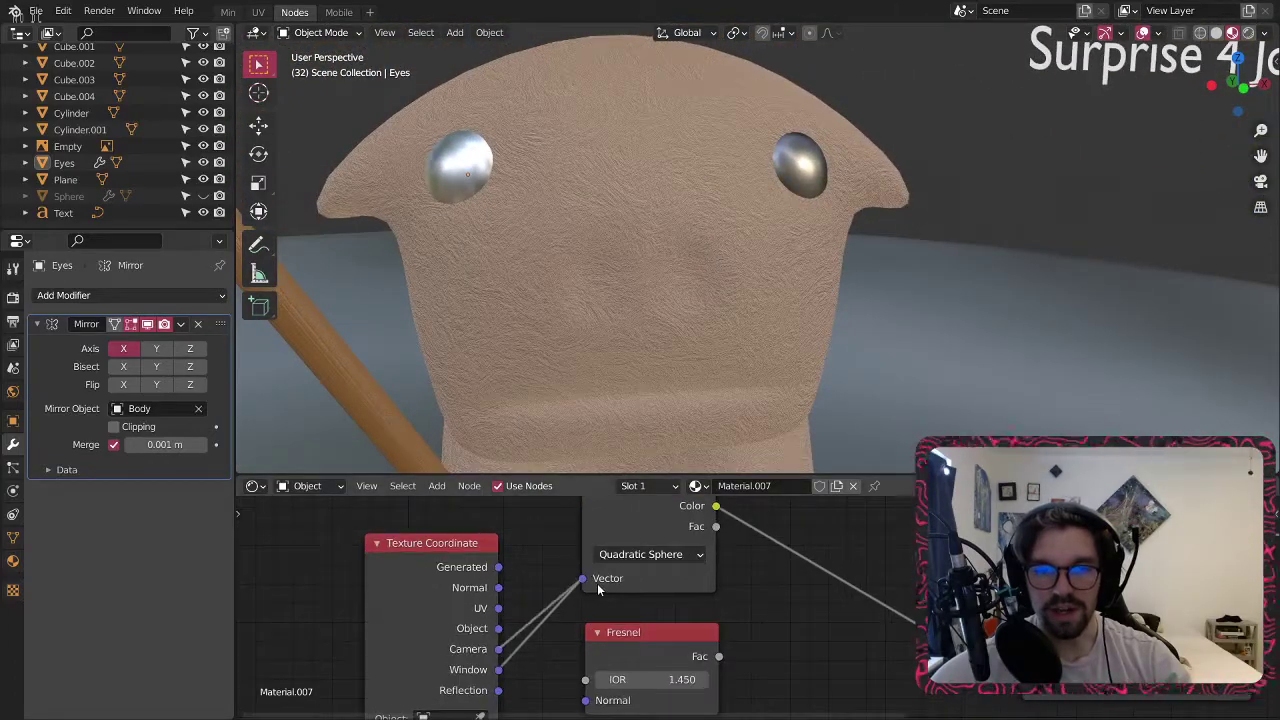
Feed the Camera coordinates into the gradient's vector instead and check the eye shading from several angles.
{"action": "left_click_drag", "start_coordinate": [597, 590], "coordinate": [590, 576]}
{"action": "key", "text": "ctrl+z"}
{"action": "middle_click_drag", "start_coordinate": [597, 206], "coordinate": [552, 194]}
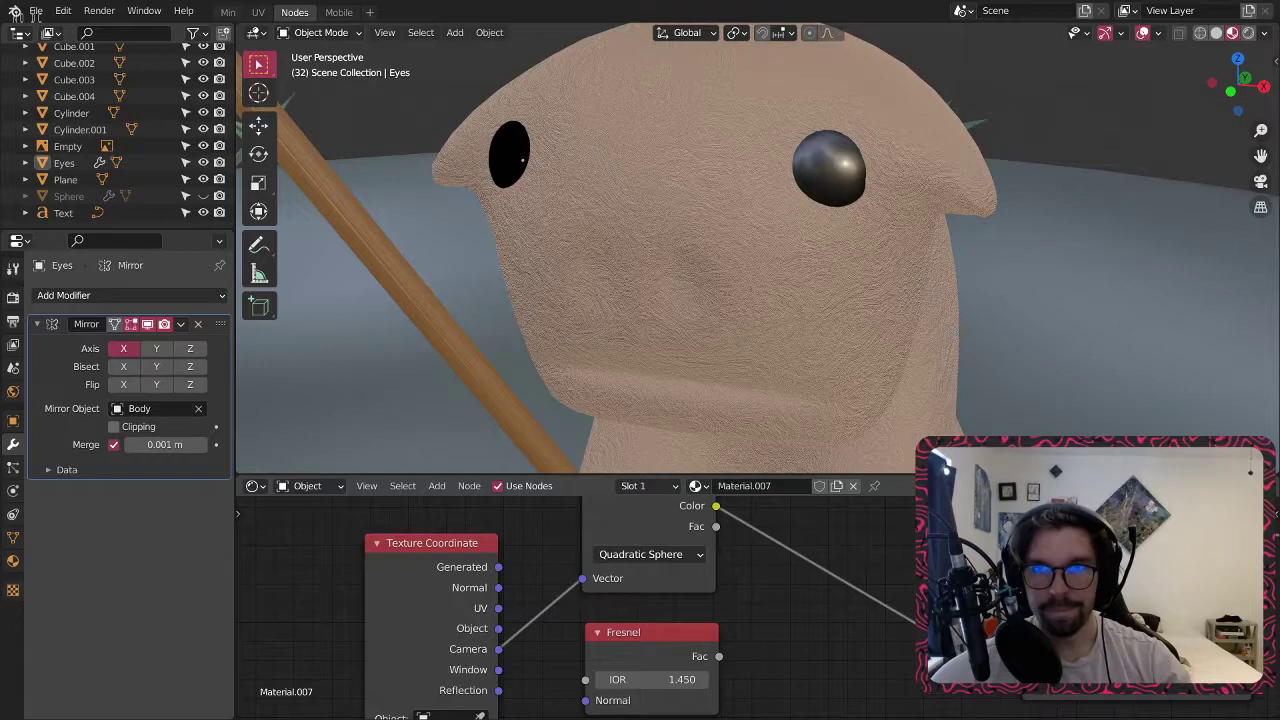
{"action": "middle_click_drag", "start_coordinate": [780, 272], "coordinate": [837, 270]}
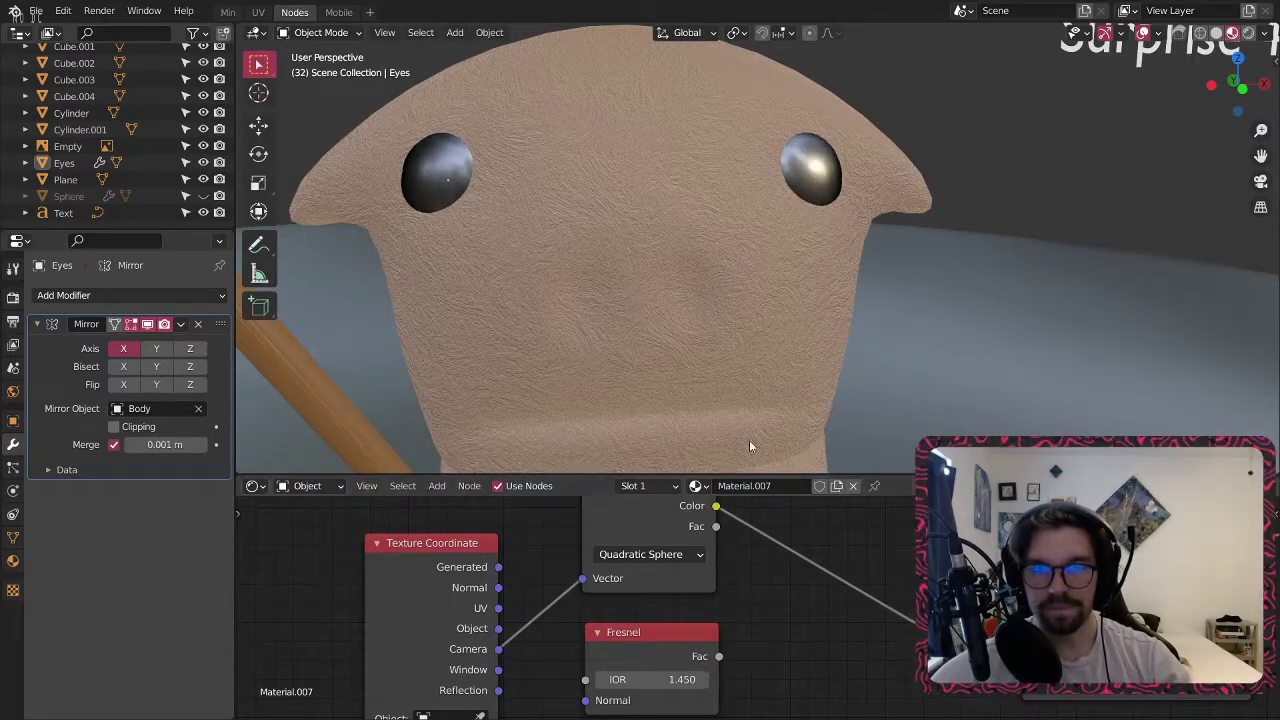
{"action": "middle_click_drag", "start_coordinate": [744, 219], "coordinate": [756, 219]}
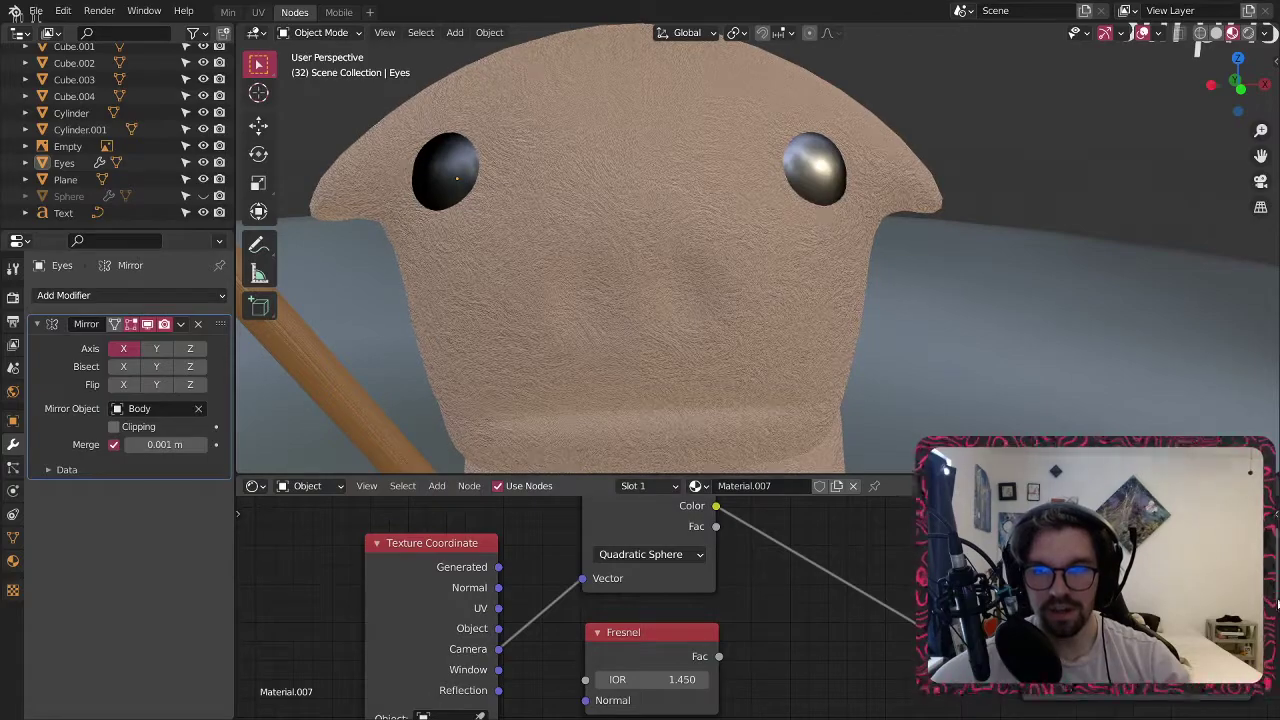
{"action": "middle_click_drag", "start_coordinate": [788, 325], "coordinate": [726, 266]}
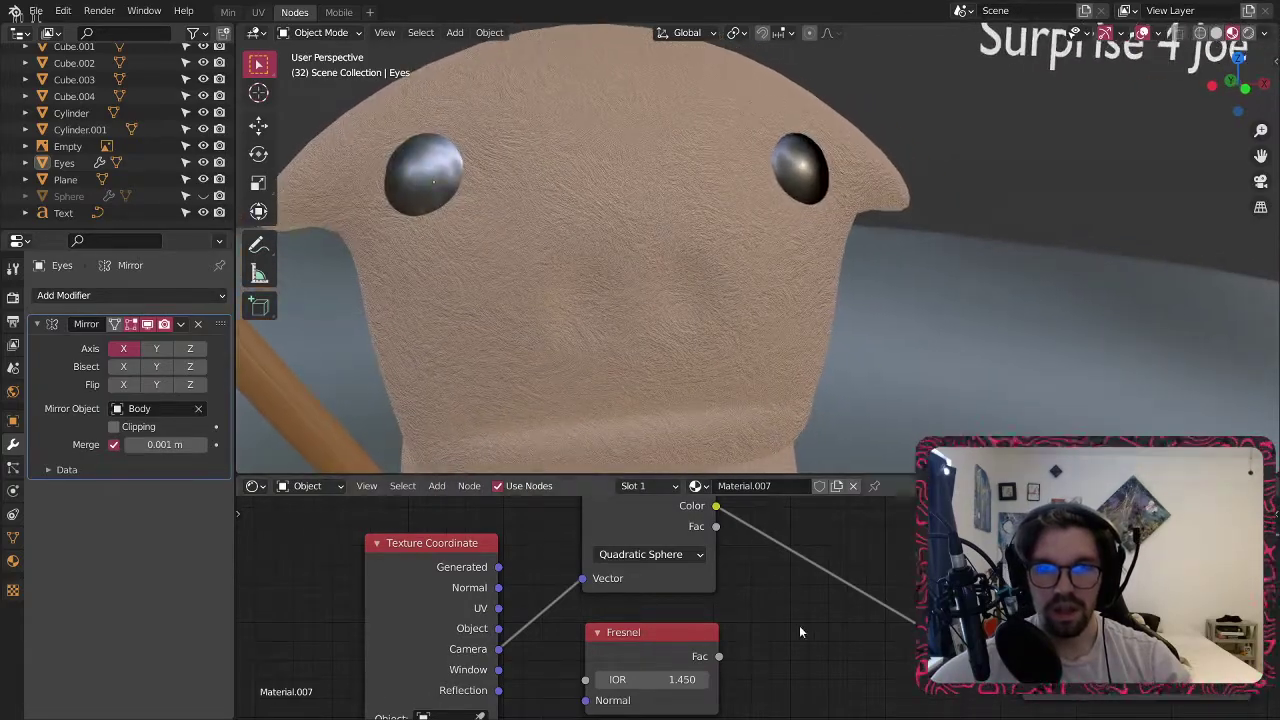
Try driving the Color Ramp with the Fresnel node, using the Object coordinates as its normal.
{"action": "middle_click_drag", "start_coordinate": [580, 647], "coordinate": [585, 614]}
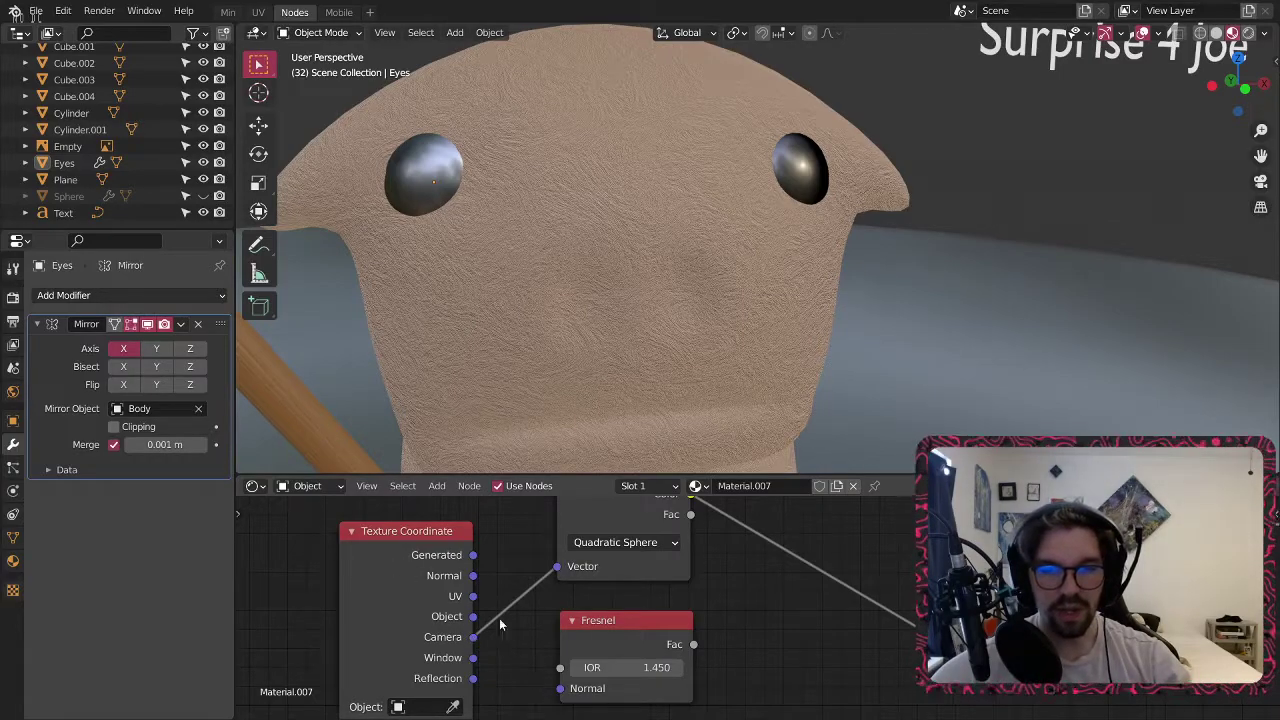
{"action": "left_click_drag", "start_coordinate": [558, 693], "coordinate": [560, 689]}
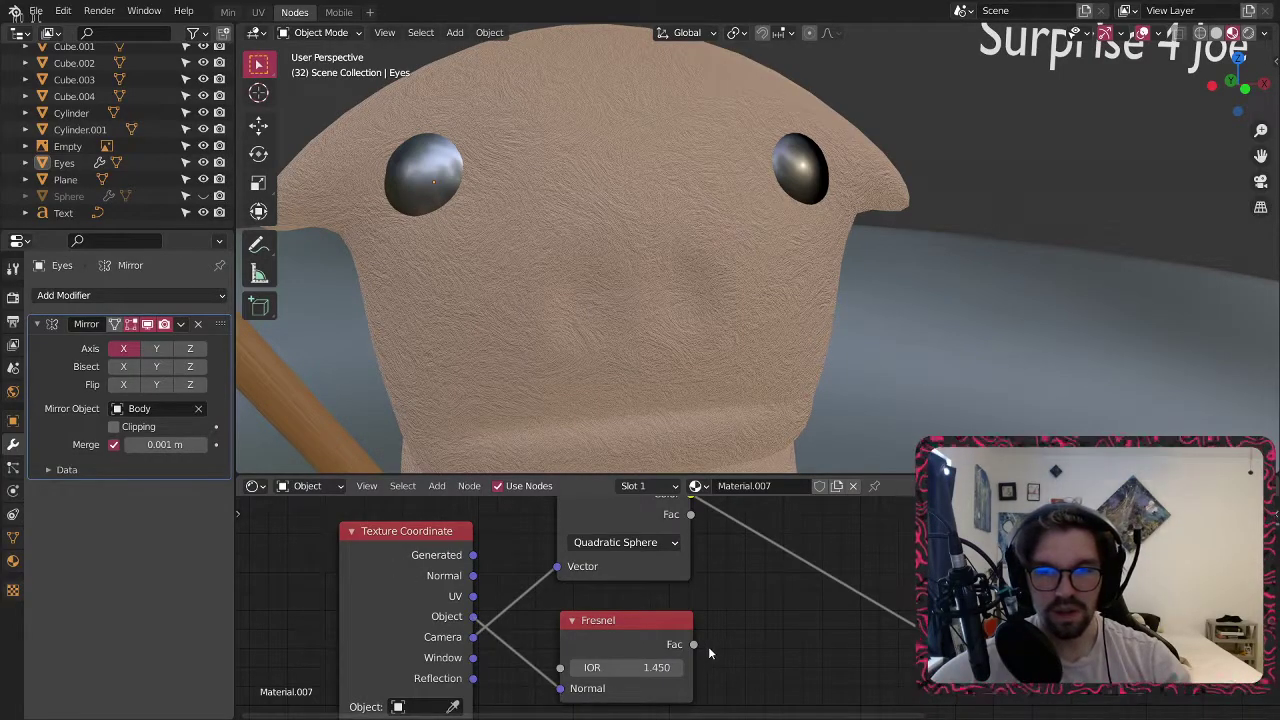
{"action": "left_click_drag", "start_coordinate": [982, 703], "coordinate": [985, 668]}
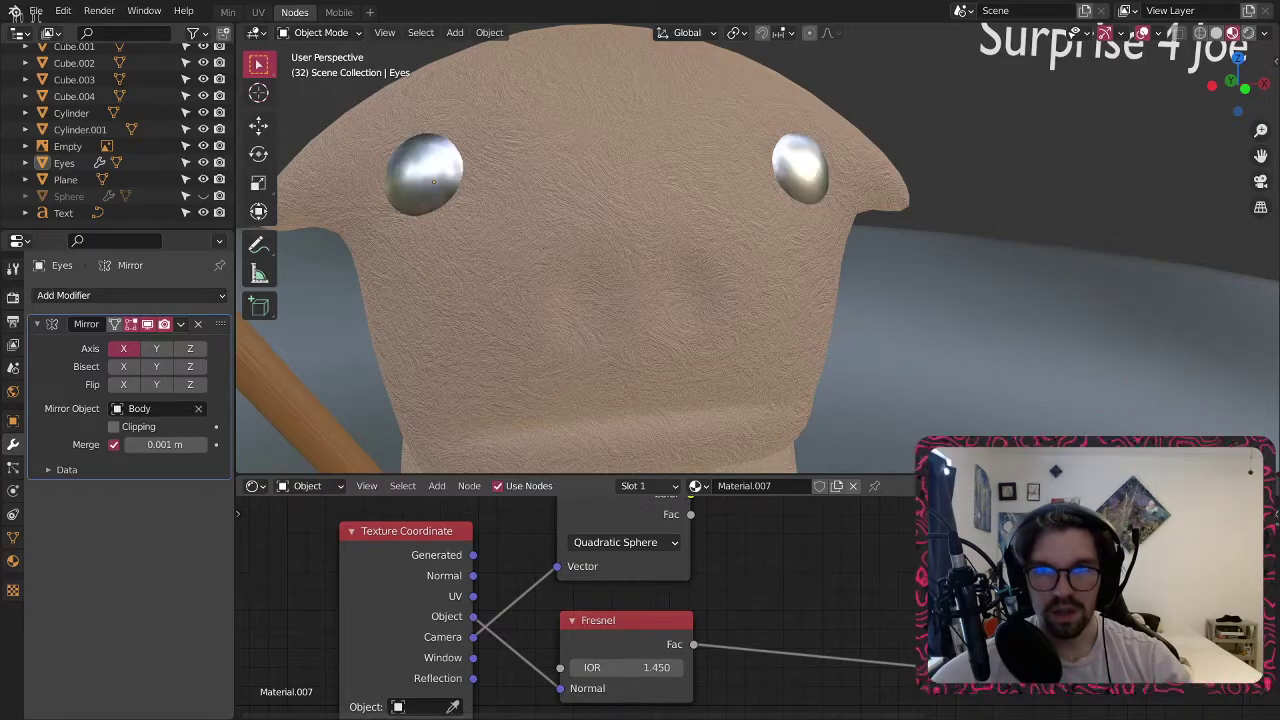
Delete the Fresnel node and reconnect the Gradient Texture's color to the Color Ramp's factor.
{"action": "left_click", "coordinate": [684, 617]}
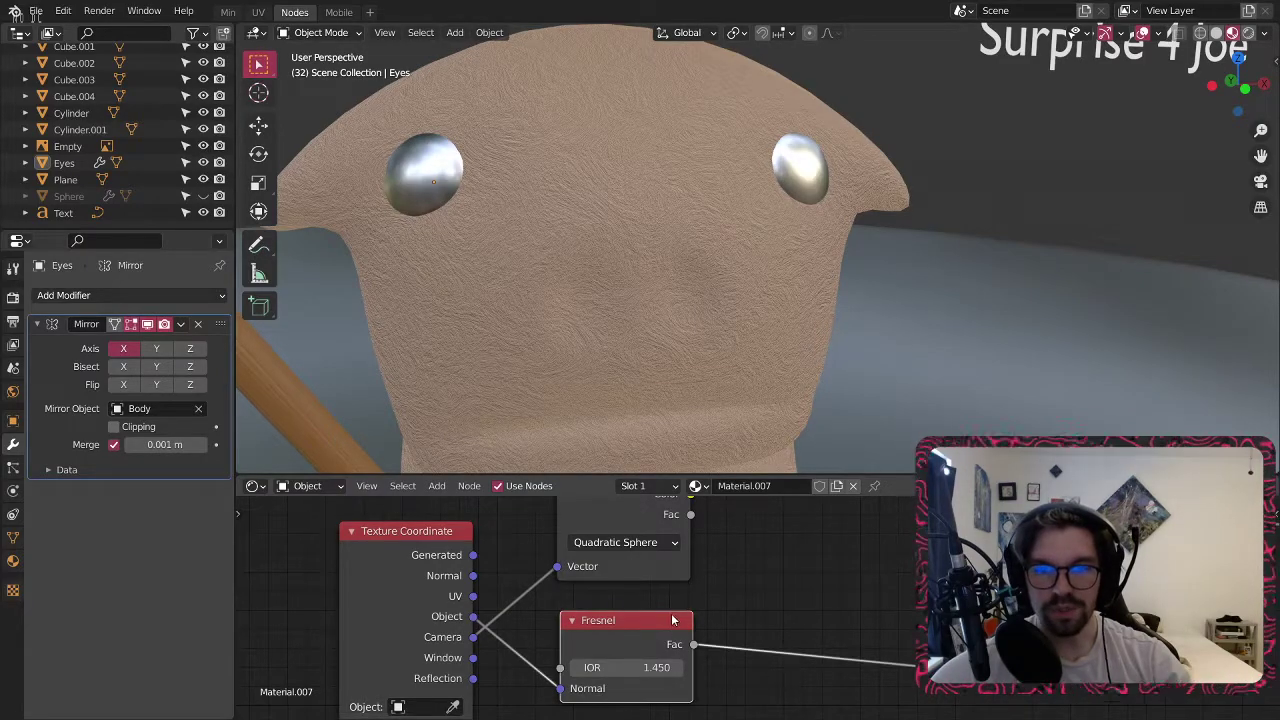
{"action": "key", "text": "x"}
{"action": "scroll", "coordinate": [740, 560], "scroll_direction": "down", "scroll_amount": 3}
{"action": "middle_click_drag", "start_coordinate": [740, 573], "coordinate": [699, 636]}
{"action": "left_click_drag", "start_coordinate": [650, 566], "coordinate": [900, 709]}
{"action": "middle_click_drag", "start_coordinate": [1040, 672], "coordinate": [816, 579]}
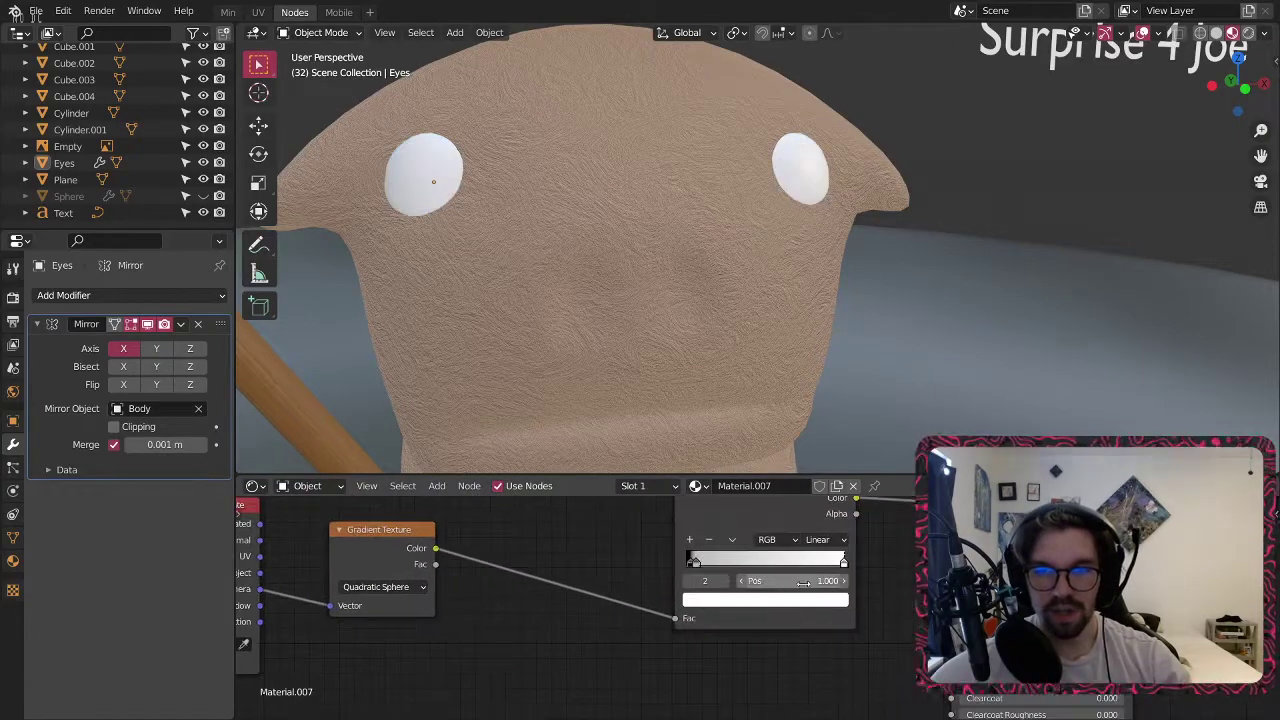
Switch the Color Ramp to HSV mode and make its middle stop at position 0.060 red.
{"action": "scroll", "coordinate": [816, 579], "scroll_direction": "up", "scroll_amount": 5}
{"action": "left_click", "coordinate": [763, 519]}
{"action": "left_click", "coordinate": [766, 567]}
{"action": "left_click", "coordinate": [643, 551]}
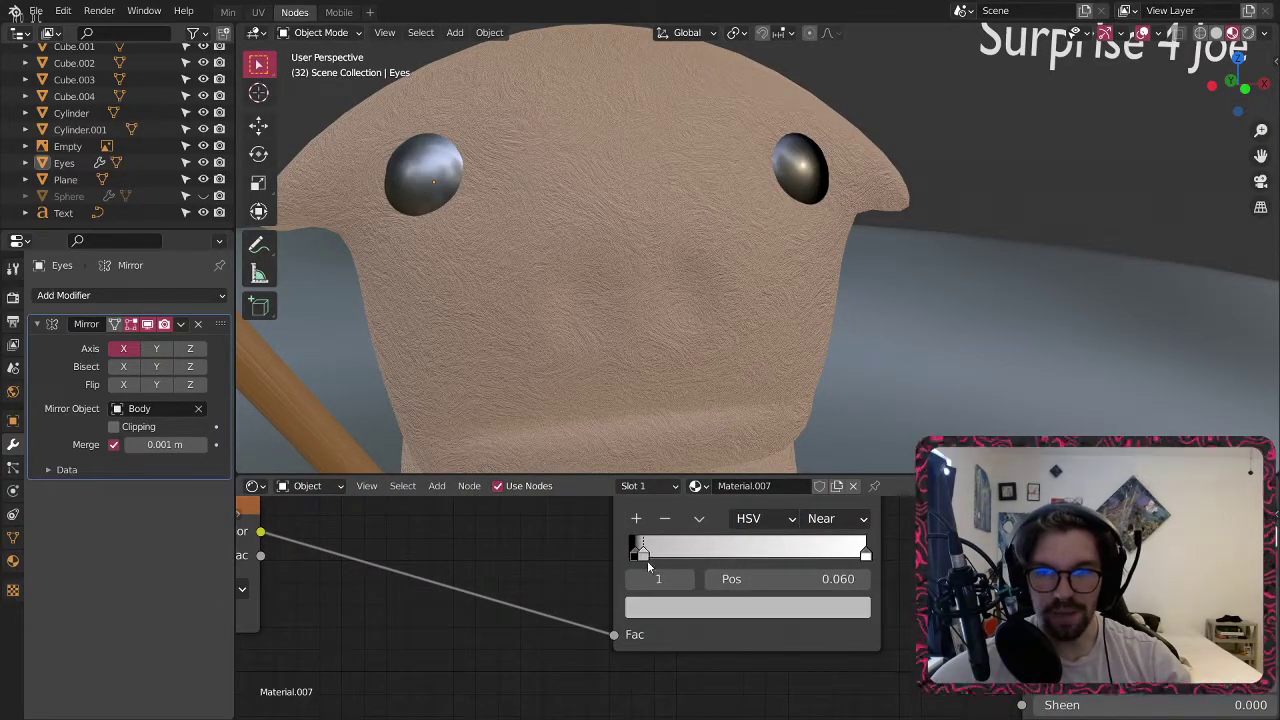
{"action": "left_click", "coordinate": [685, 613]}
{"action": "left_click", "coordinate": [720, 450]}
{"action": "left_click_drag", "start_coordinate": [816, 324], "coordinate": [817, 367]}
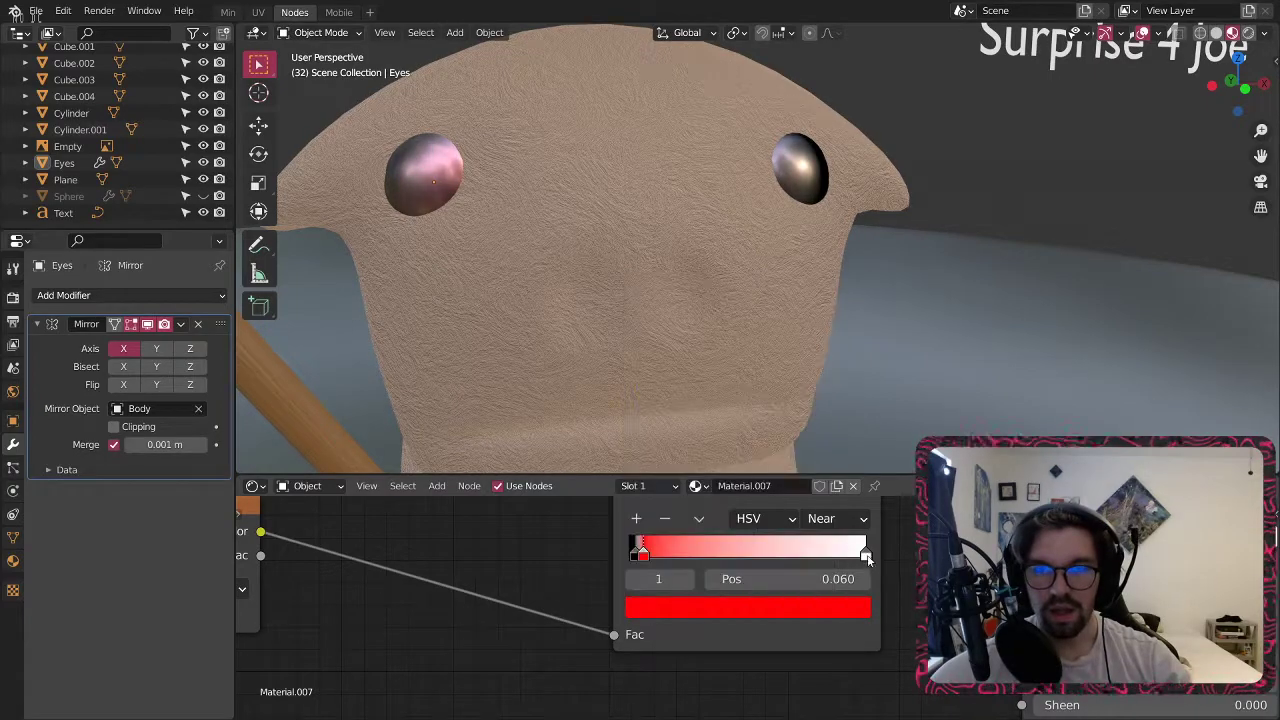
Make the Color Ramp's last stop purple and set the hue interpolation to Far for a rainbow gradient.
{"action": "left_click", "coordinate": [865, 552]}
{"action": "left_click", "coordinate": [818, 610]}
{"action": "left_click", "coordinate": [816, 373]}
{"action": "left_click_drag", "start_coordinate": [796, 396], "coordinate": [802, 381]}
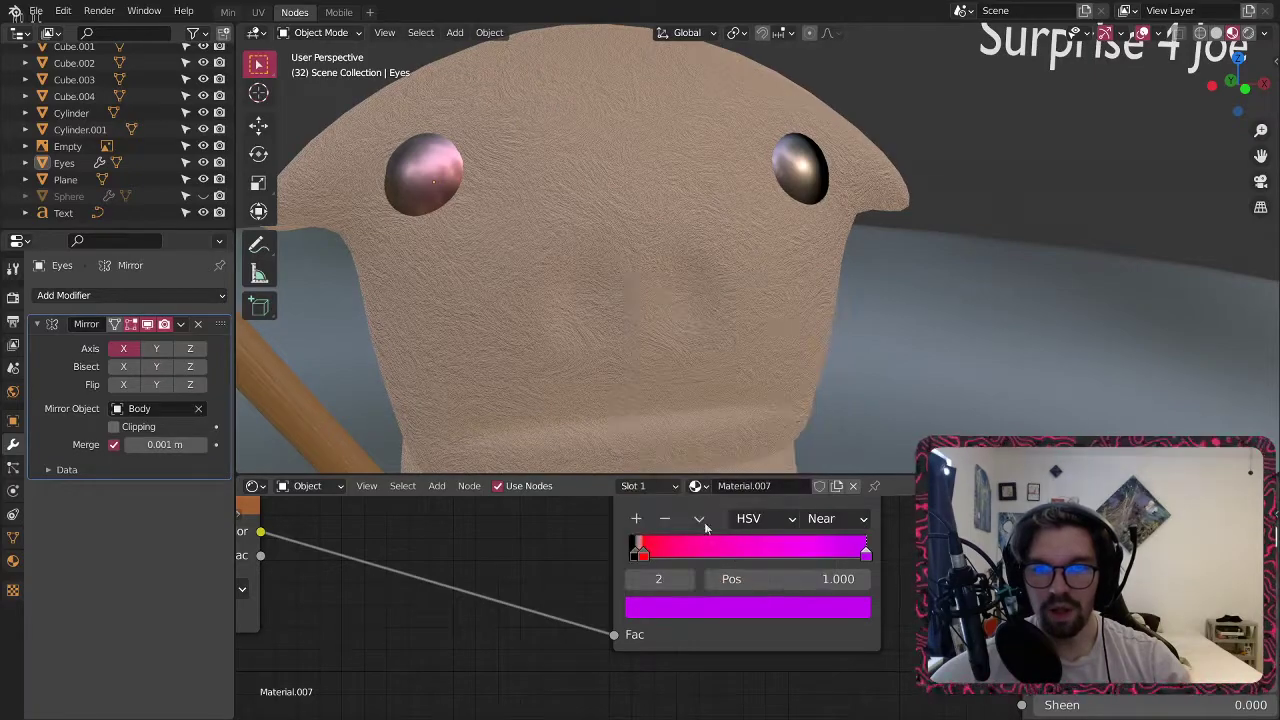
{"action": "left_click", "coordinate": [833, 519]}
{"action": "left_click", "coordinate": [824, 574]}
Remove the black stop from the Color Ramp, leaving red at the start, and move the purple stop to position 0.062.
{"action": "mouse_move", "coordinate": [625, 199]}
{"action": "middle_mouse_down"}
{"action": "mouse_move", "coordinate": [554, 210]}
{"action": "mouse_move", "coordinate": [614, 203]}
{"action": "mouse_move", "coordinate": [620, 232]}
{"action": "middle_mouse_up"}
{"action": "scroll", "coordinate": [624, 230], "scroll_direction": "up", "scroll_amount": 2}
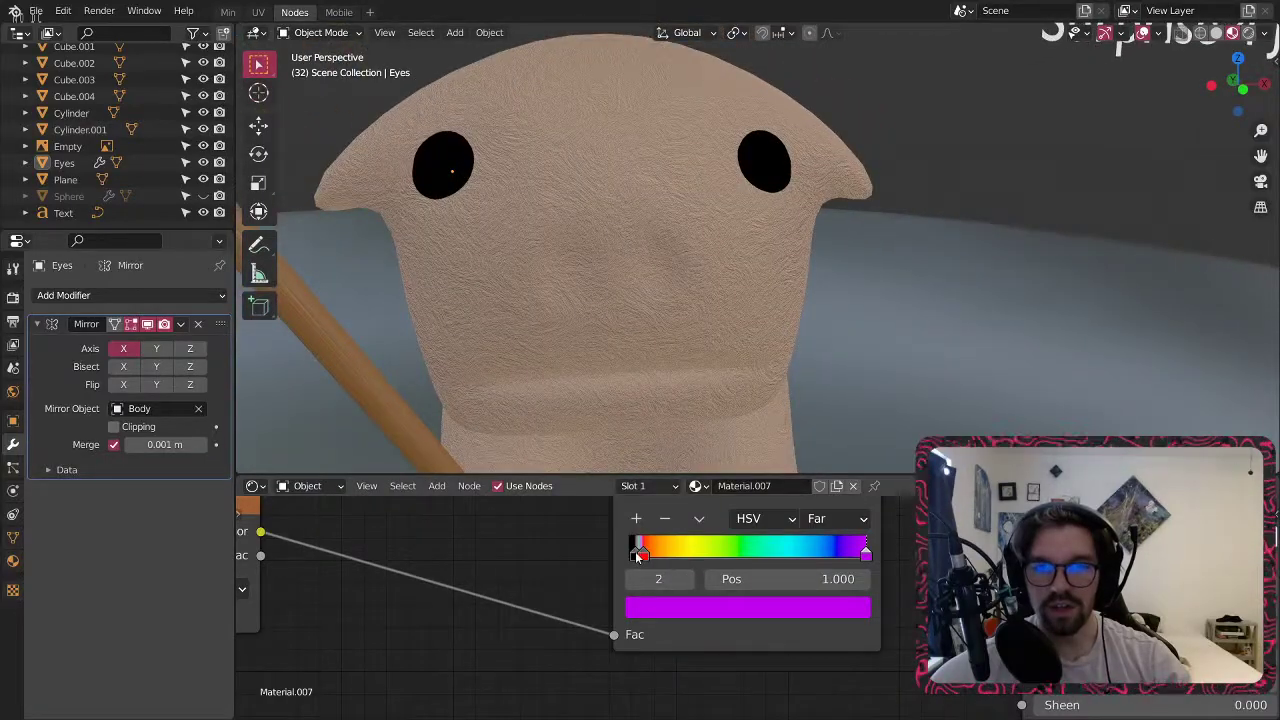
{"action": "left_click_drag", "start_coordinate": [632, 556], "coordinate": [595, 557]}
{"action": "left_click", "coordinate": [664, 519]}
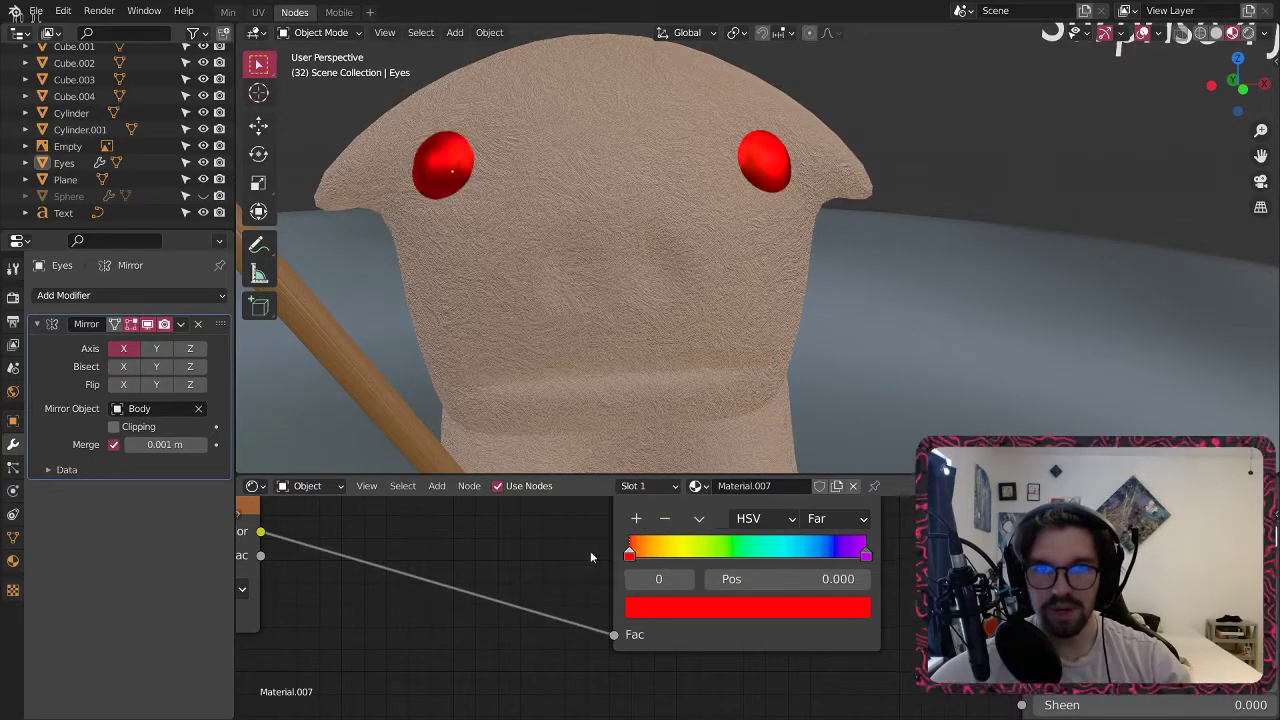
{"action": "scroll", "coordinate": [601, 240], "scroll_direction": "down", "scroll_amount": 10}
{"action": "scroll", "coordinate": [580, 238], "scroll_direction": "up", "scroll_amount": 6}
{"action": "left_click_drag", "start_coordinate": [867, 556], "coordinate": [648, 537]}
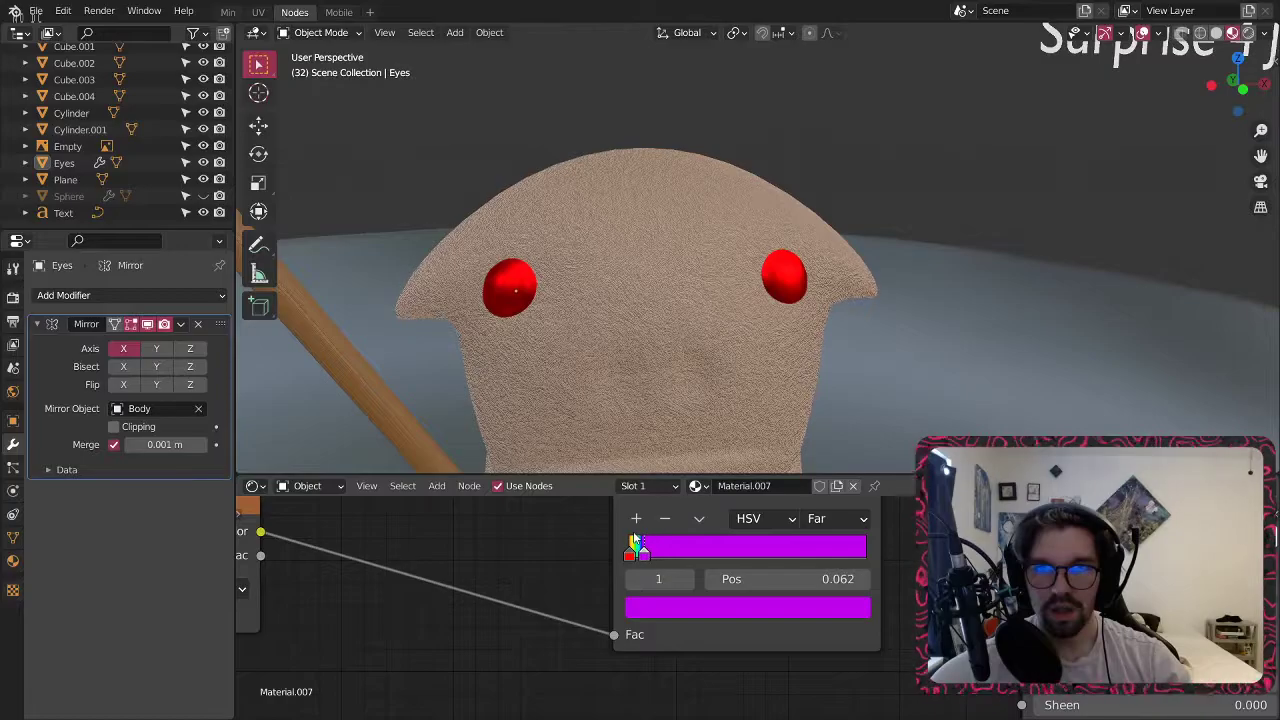
Check the eye color at different distances and angles, and move the Gradient Texture node farther from the Texture Coordinate node.
{"action": "scroll", "coordinate": [522, 312], "scroll_direction": "up", "scroll_amount": 5}
{"action": "scroll", "coordinate": [524, 270], "scroll_direction": "down", "scroll_amount": 5}
{"action": "mouse_move", "coordinate": [544, 261]}
{"action": "middle_mouse_down"}
{"action": "mouse_move", "coordinate": [631, 249]}
{"action": "mouse_move", "coordinate": [480, 250]}
{"action": "mouse_move", "coordinate": [541, 250]}
{"action": "middle_mouse_up"}
{"action": "scroll", "coordinate": [451, 578], "scroll_direction": "down", "scroll_amount": 4}
{"action": "middle_click_drag", "start_coordinate": [451, 578], "coordinate": [712, 578]}
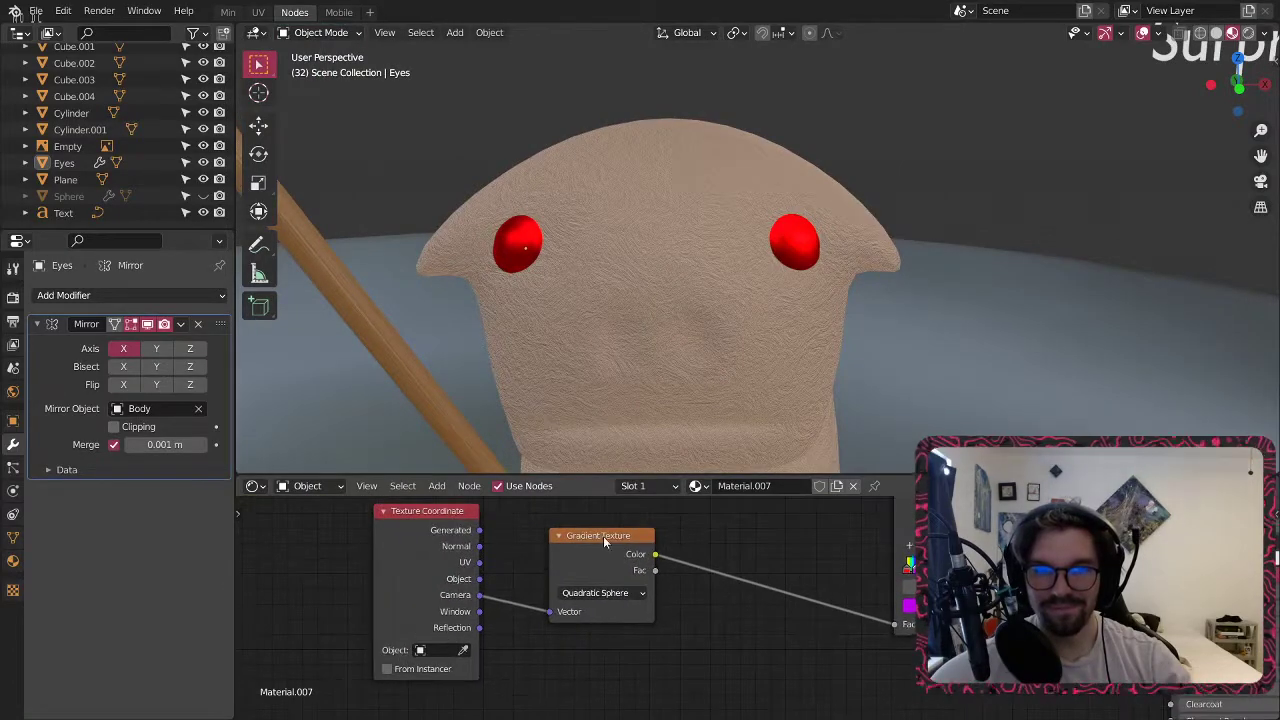
{"action": "left_click_drag", "start_coordinate": [605, 541], "coordinate": [636, 537]}
{"action": "middle_click_drag", "start_coordinate": [640, 250], "coordinate": [720, 230]}
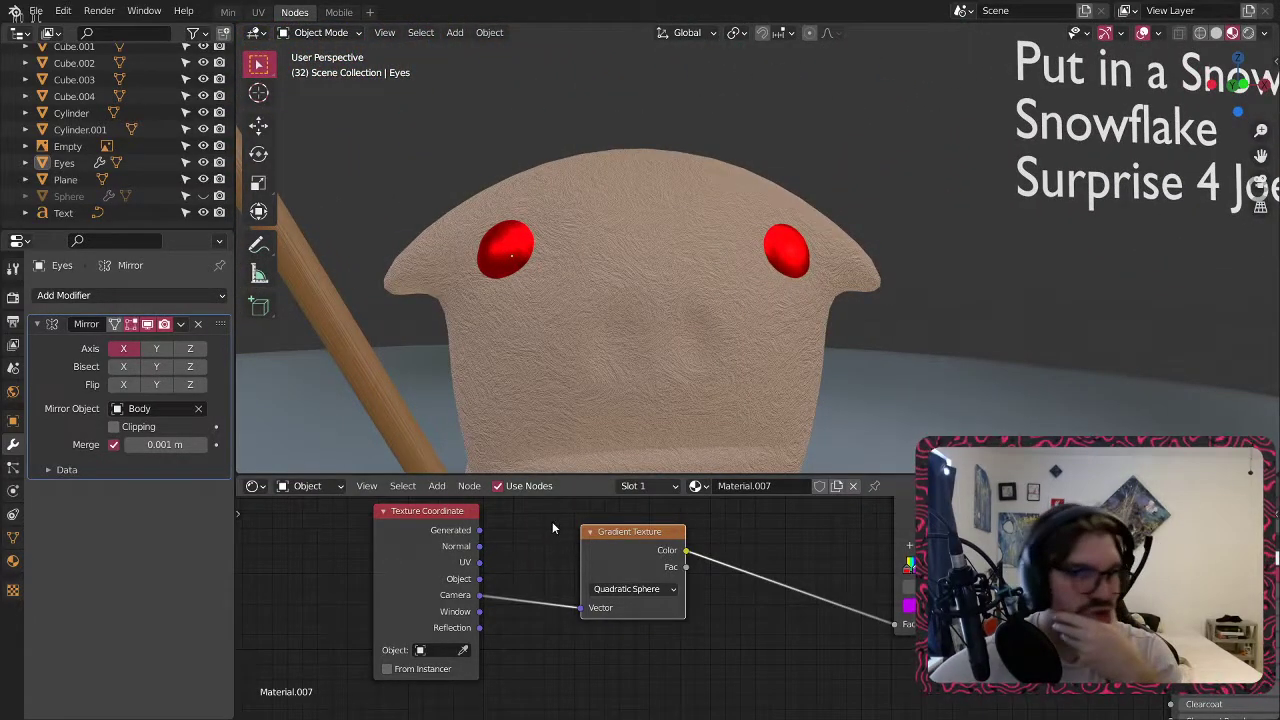
{"action": "left_click", "coordinate": [526, 542]}
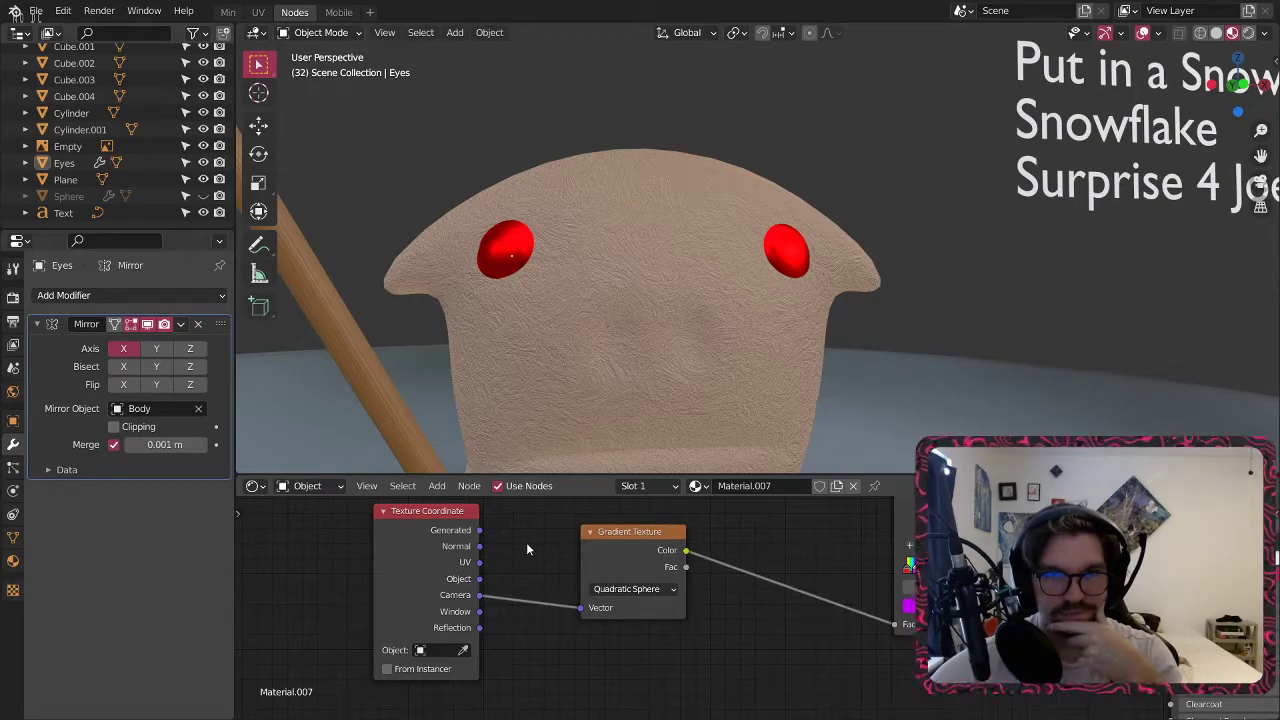
Replace the eye material's Gradient Texture with a Wave Texture driven by the Camera coordinates through its Vector input.
{"action": "left_click", "coordinate": [437, 486]}
{"action": "mouse_move", "coordinate": [469, 582]}
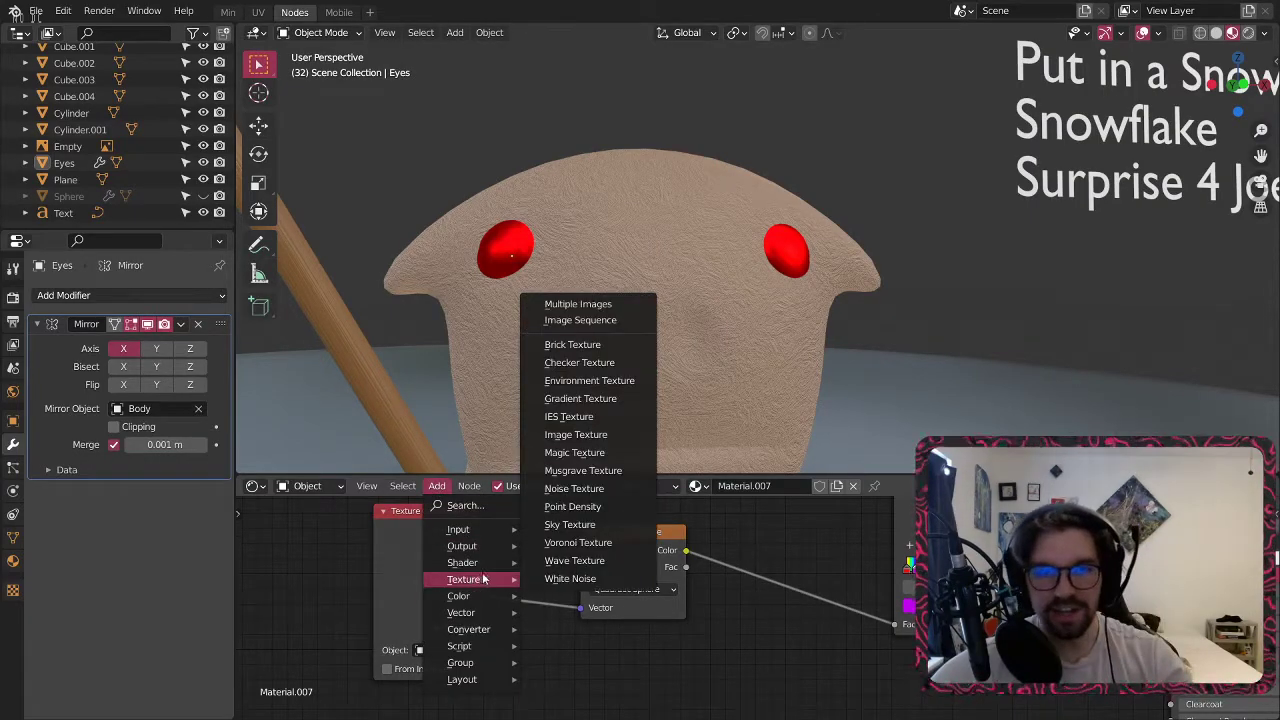
{"action": "left_click", "coordinate": [586, 560]}
{"action": "left_click", "coordinate": [638, 549]}
{"action": "key", "text": "x"}
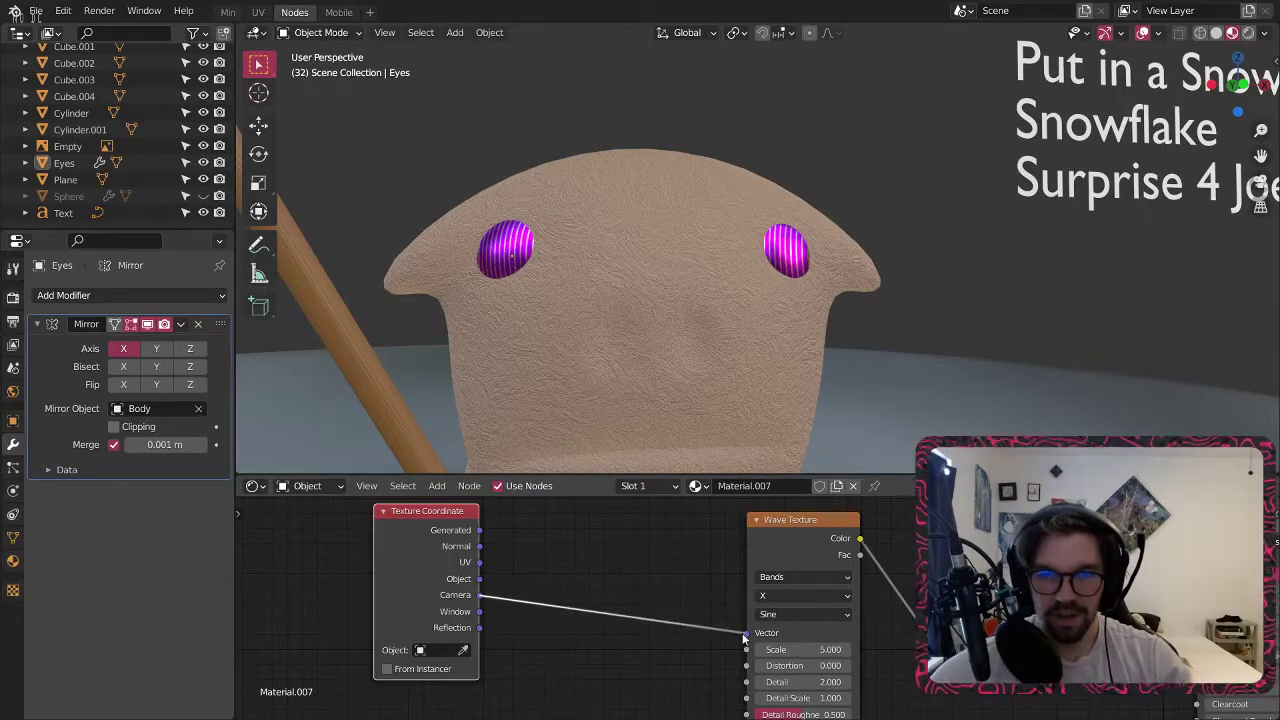
{"action": "left_click_drag", "start_coordinate": [745, 637], "coordinate": [746, 650]}
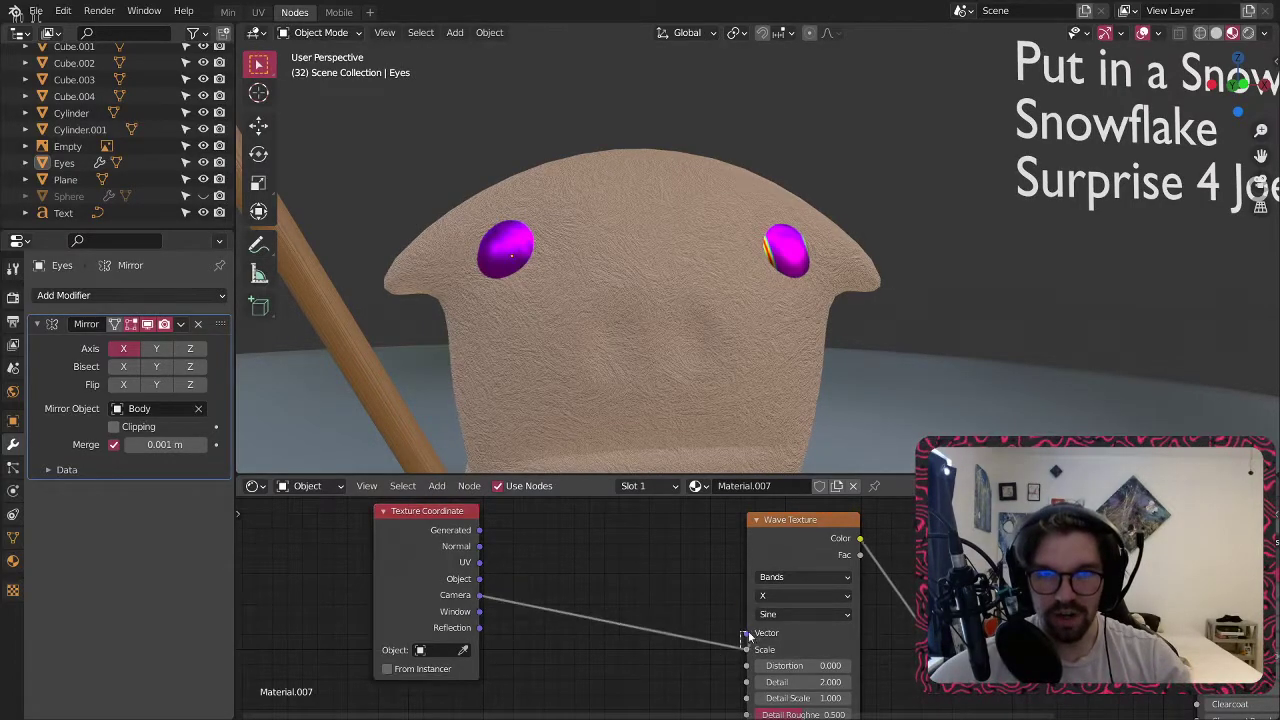
{"action": "left_click_drag", "start_coordinate": [746, 650], "coordinate": [595, 619]}
Try the Wave Texture's Z, Y and Diagonal band directions and compare them on the eyes.
{"action": "left_click", "coordinate": [630, 575]}
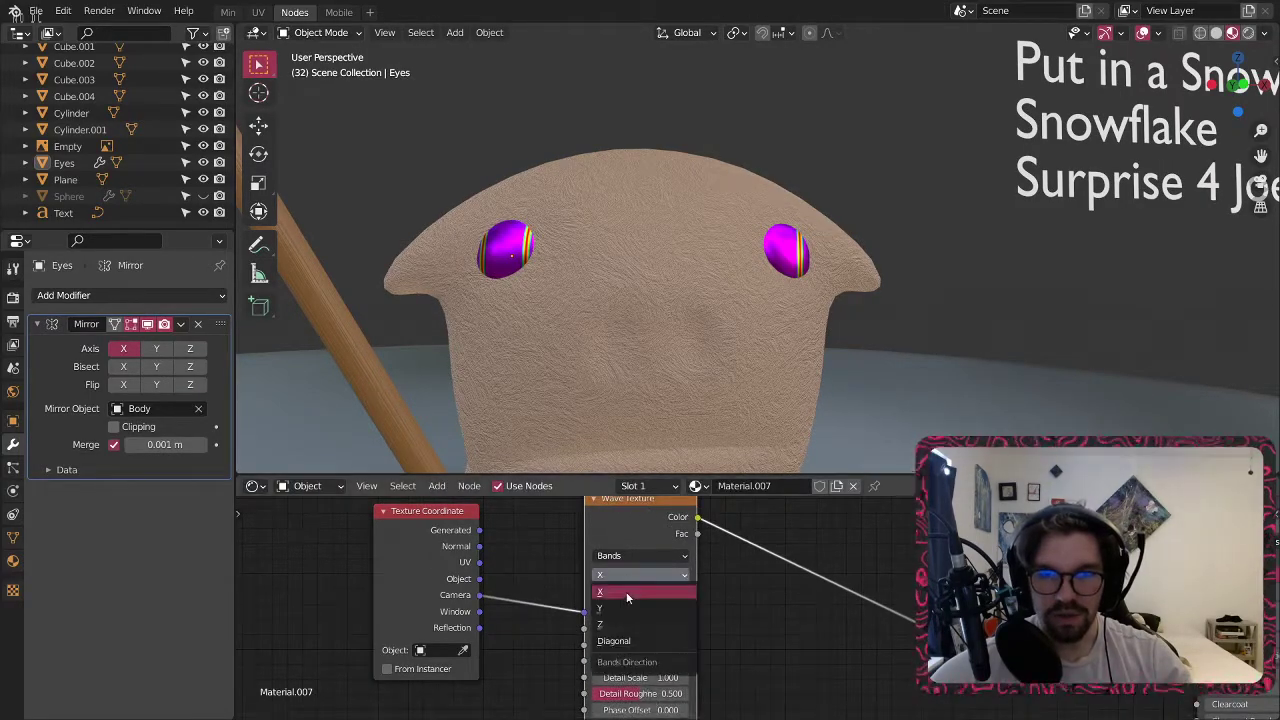
{"action": "left_click", "coordinate": [615, 624]}
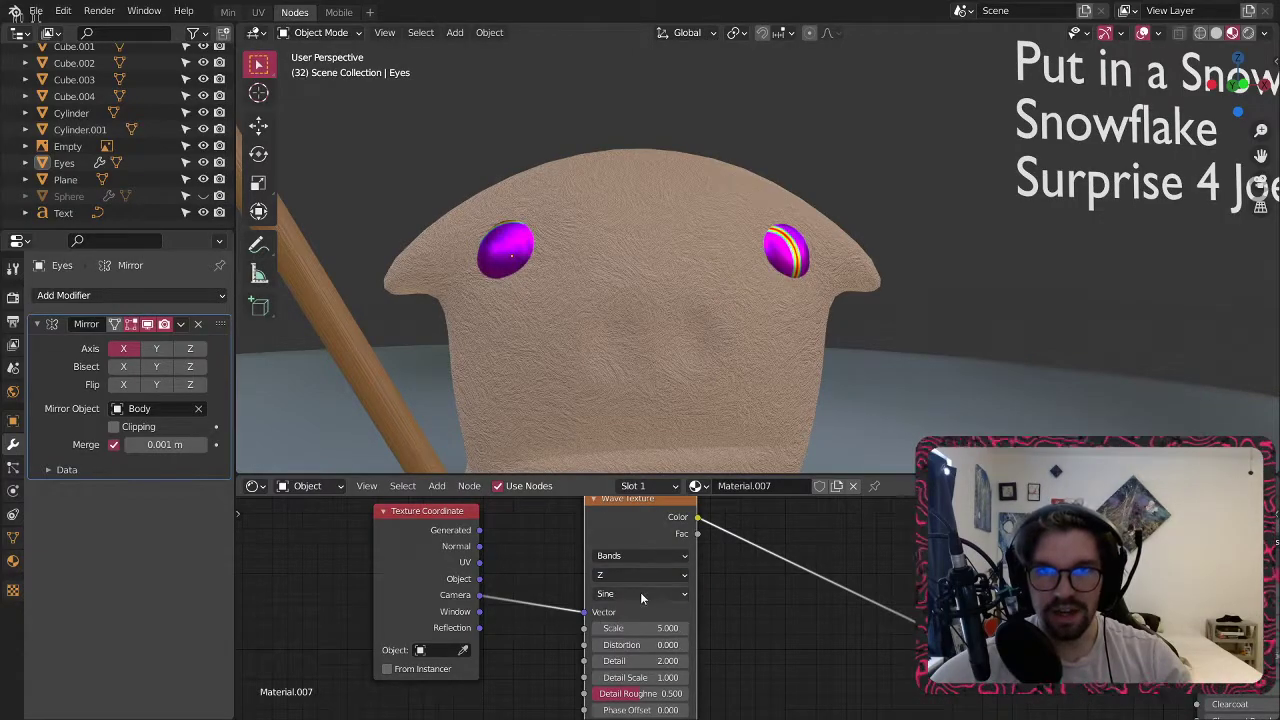
{"action": "left_click", "coordinate": [629, 578]}
{"action": "left_click", "coordinate": [627, 578]}
{"action": "left_click", "coordinate": [627, 578]}
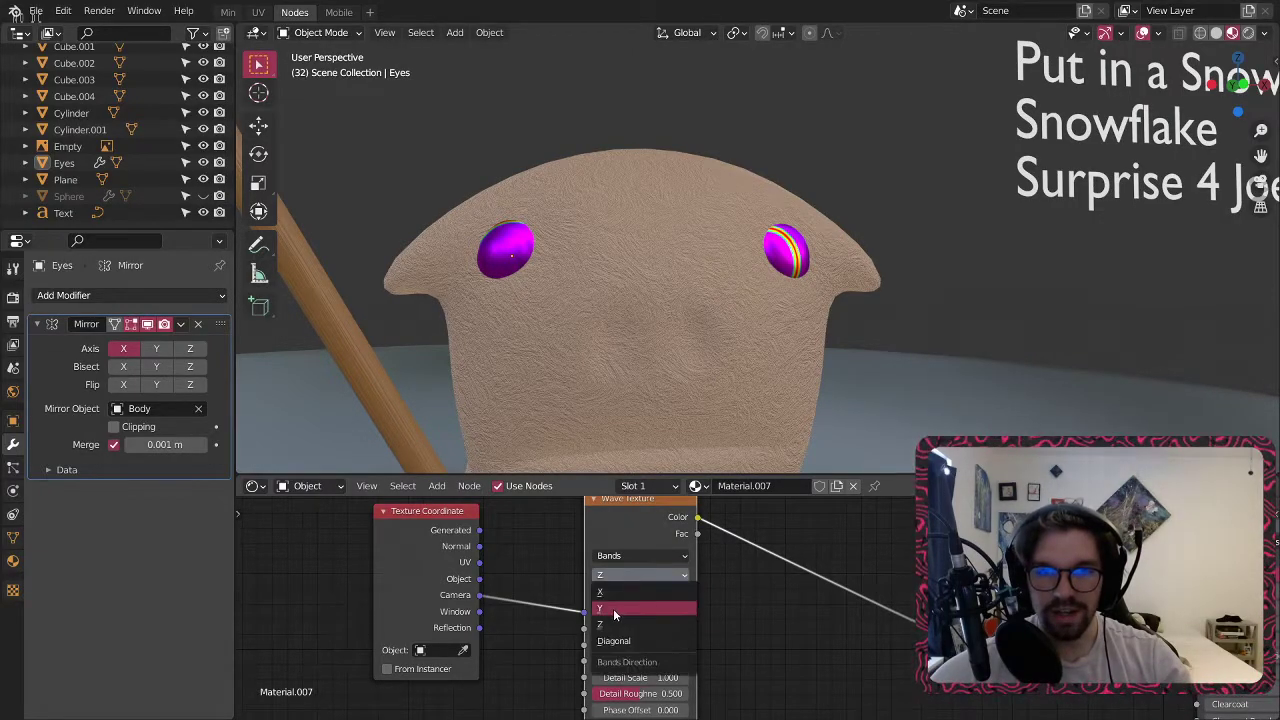
{"action": "left_click", "coordinate": [613, 608]}
{"action": "mouse_move", "coordinate": [660, 245]}
{"action": "middle_mouse_down"}
{"action": "mouse_move", "coordinate": [573, 298]}
{"action": "mouse_move", "coordinate": [694, 271]}
{"action": "mouse_move", "coordinate": [663, 274]}
{"action": "middle_mouse_up"}
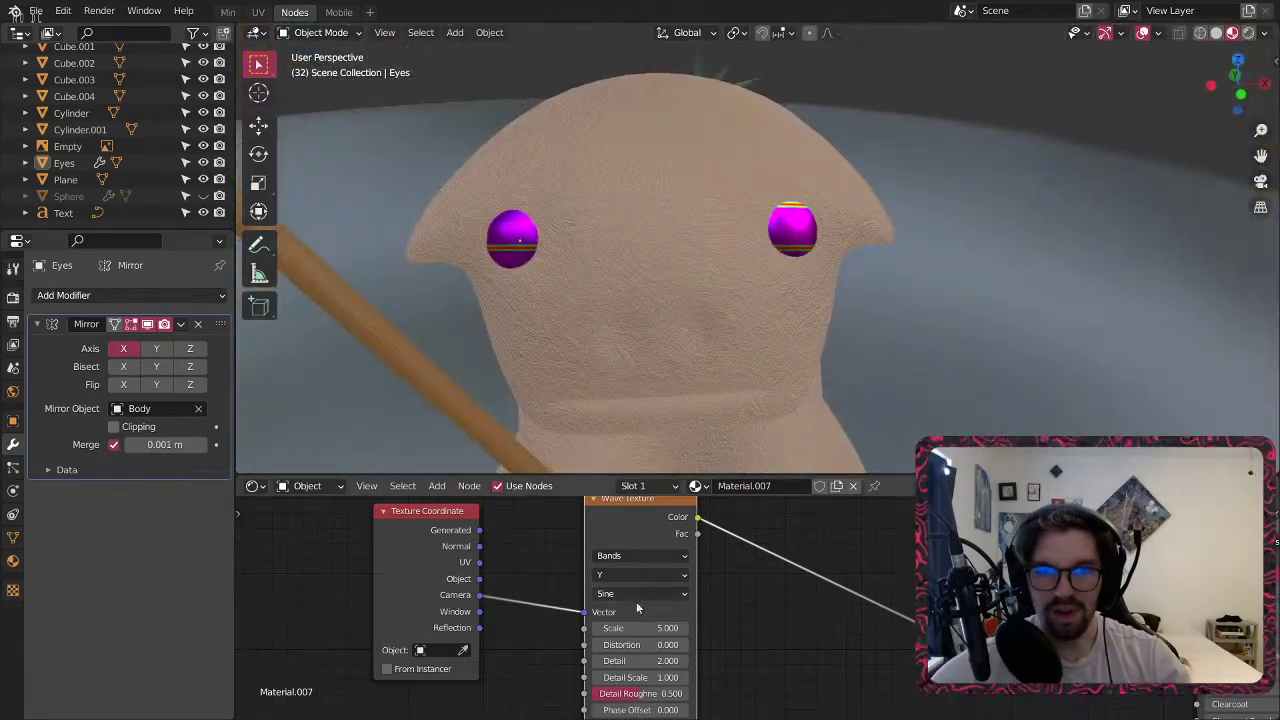
{"action": "left_click", "coordinate": [627, 575]}
{"action": "left_click", "coordinate": [627, 643]}
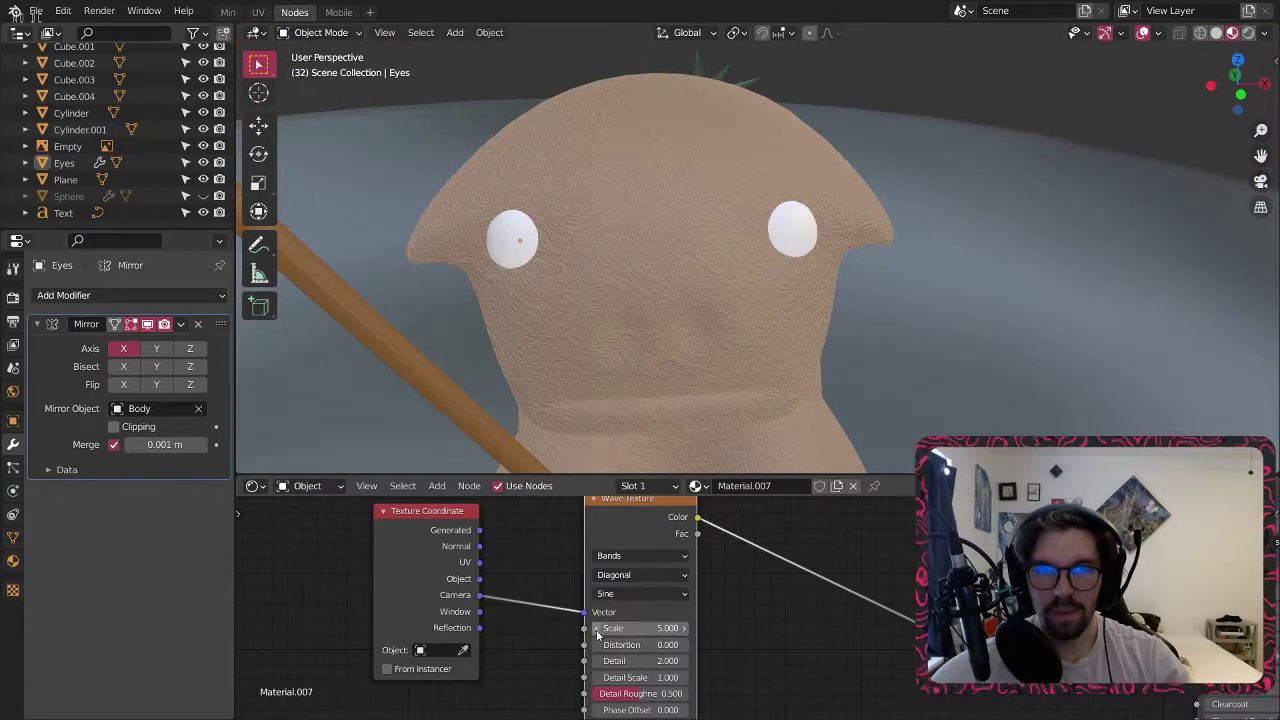
{"action": "middle_click_drag", "start_coordinate": [601, 360], "coordinate": [607, 268]}
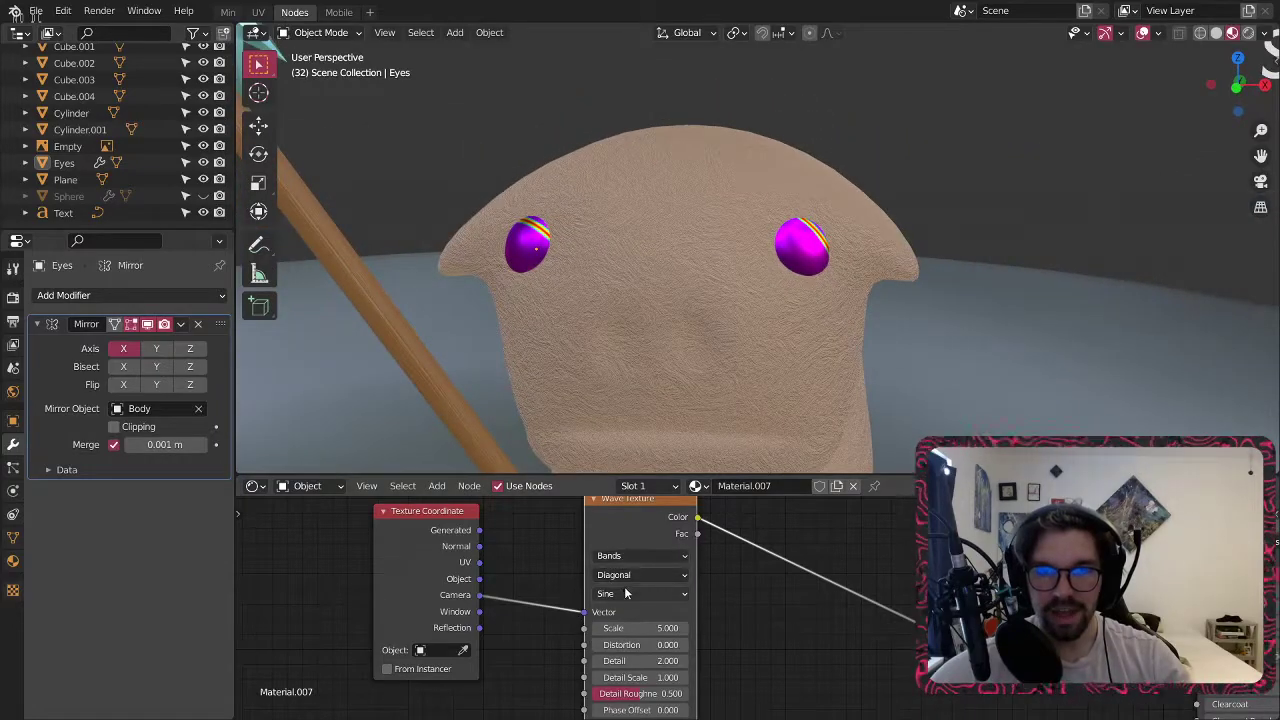
Switch the Wave Texture's type to Rings and check the pattern on the eyes.
{"action": "left_click", "coordinate": [630, 555]}
{"action": "left_click", "coordinate": [625, 590]}
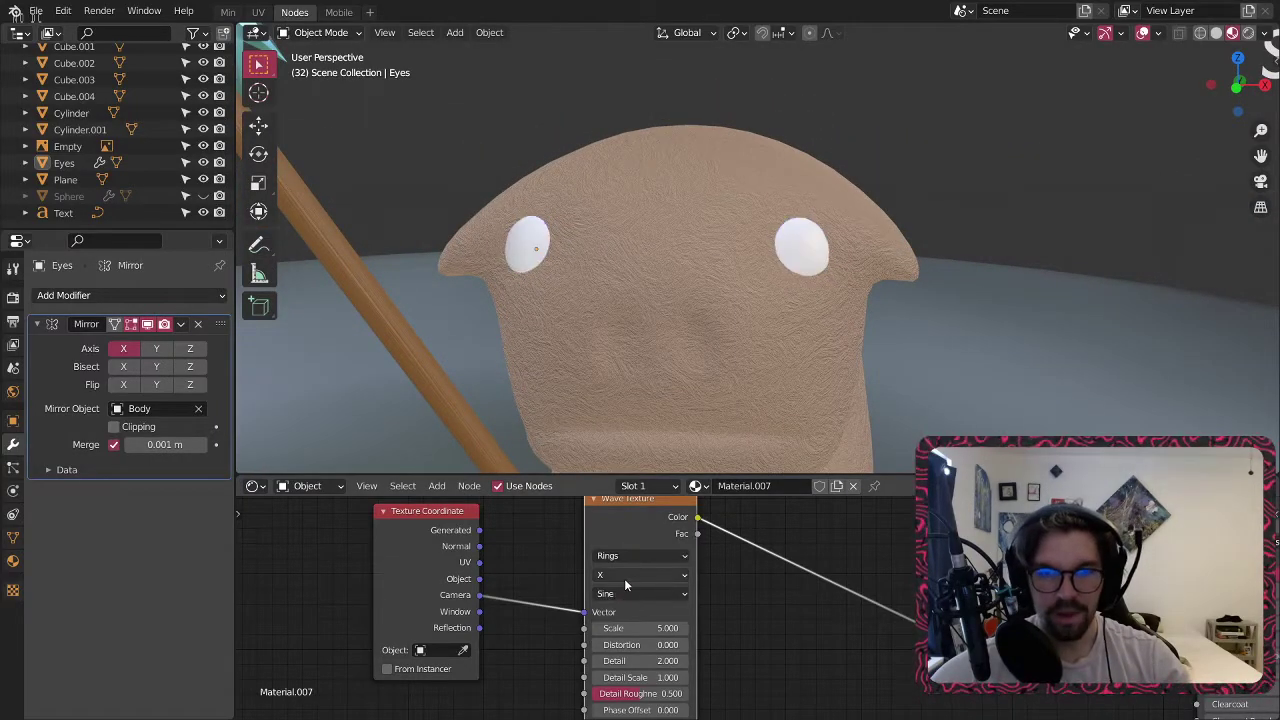
{"action": "middle_click_drag", "start_coordinate": [651, 418], "coordinate": [645, 327]}
{"action": "scroll", "coordinate": [630, 322], "scroll_direction": "down", "scroll_amount": 3}
{"action": "scroll", "coordinate": [800, 569], "scroll_direction": "up", "scroll_amount": 3}
Move the Color Ramp's purple stop to position 1.000 to spread the rainbow across the eyes.
{"action": "middle_click_drag", "start_coordinate": [974, 587], "coordinate": [785, 609]}
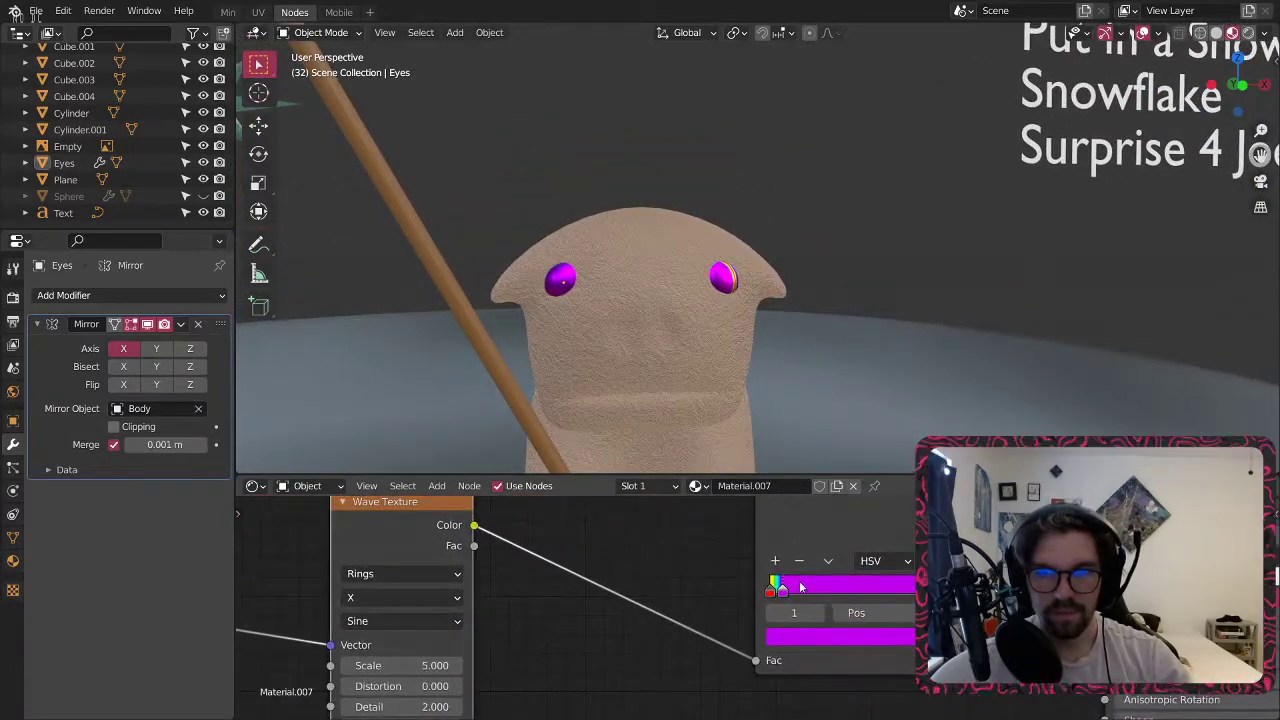
{"action": "left_click_drag", "start_coordinate": [818, 592], "coordinate": [905, 592]}
{"action": "scroll", "coordinate": [692, 304], "scroll_direction": "up", "scroll_amount": 4}
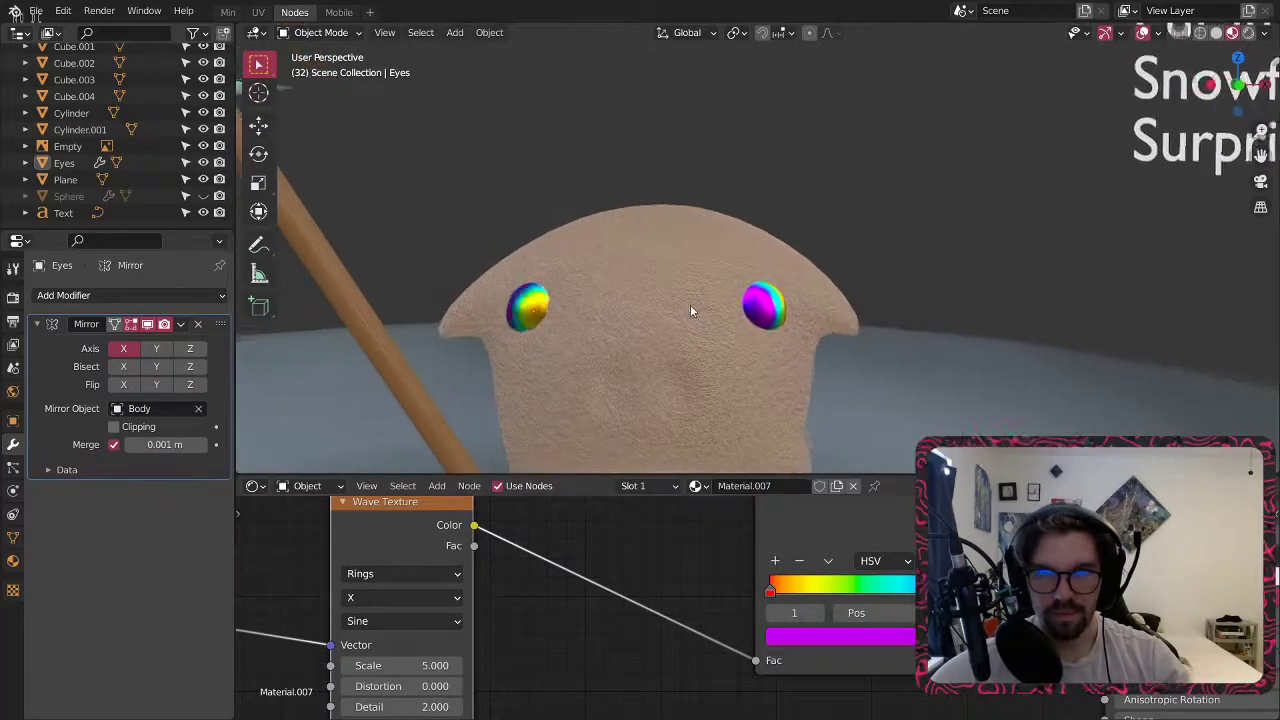
{"action": "mouse_move", "coordinate": [709, 306]}
{"action": "middle_mouse_down"}
{"action": "mouse_move", "coordinate": [740, 308]}
{"action": "mouse_move", "coordinate": [686, 310]}
{"action": "mouse_move", "coordinate": [732, 309]}
{"action": "middle_mouse_up"}
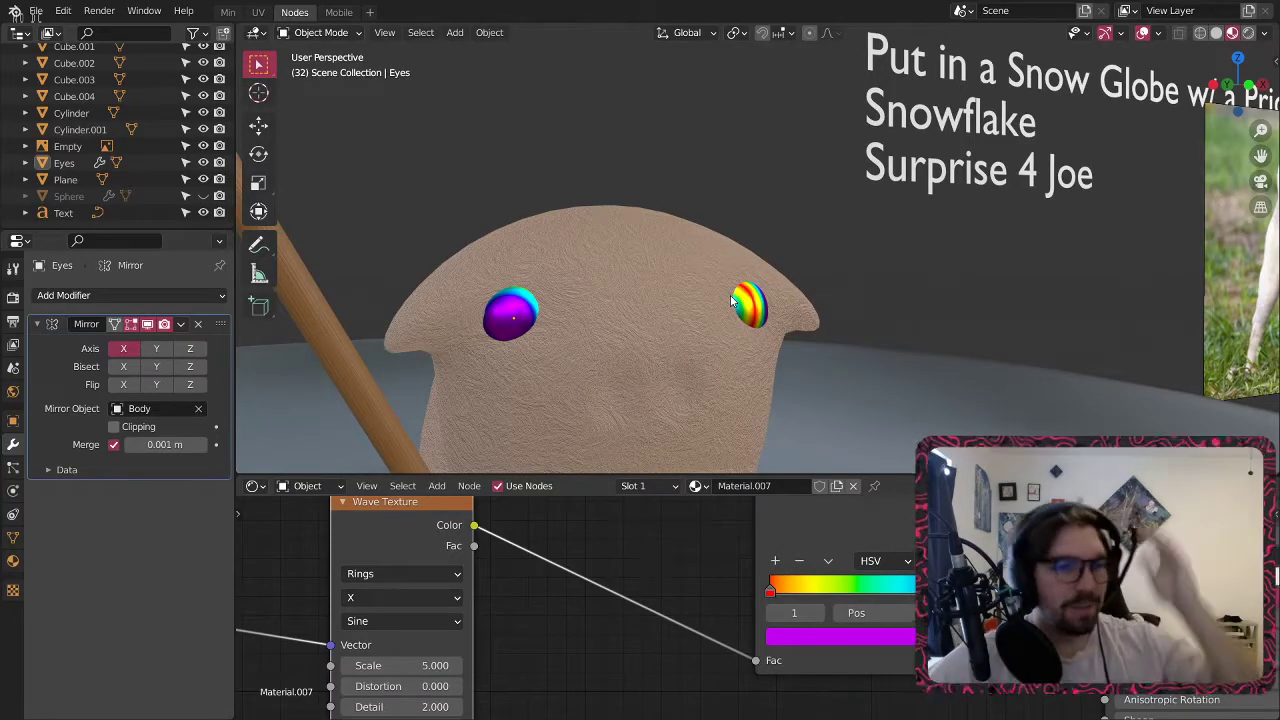
Examine the rainbow rings on the eyes from near and far.
{"action": "scroll", "coordinate": [743, 313], "scroll_direction": "down", "scroll_amount": 6}
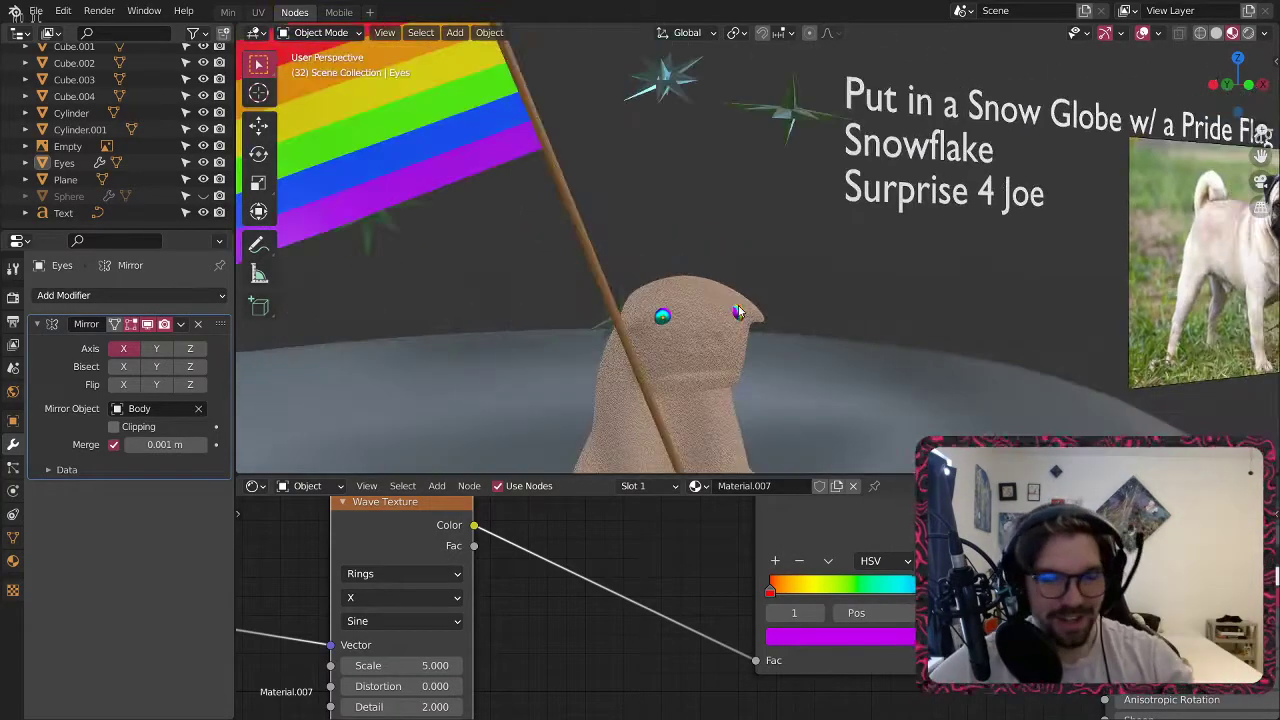
{"action": "scroll", "coordinate": [729, 344], "scroll_direction": "up", "scroll_amount": 4}
{"action": "scroll", "coordinate": [620, 302], "scroll_direction": "down", "scroll_amount": 6}
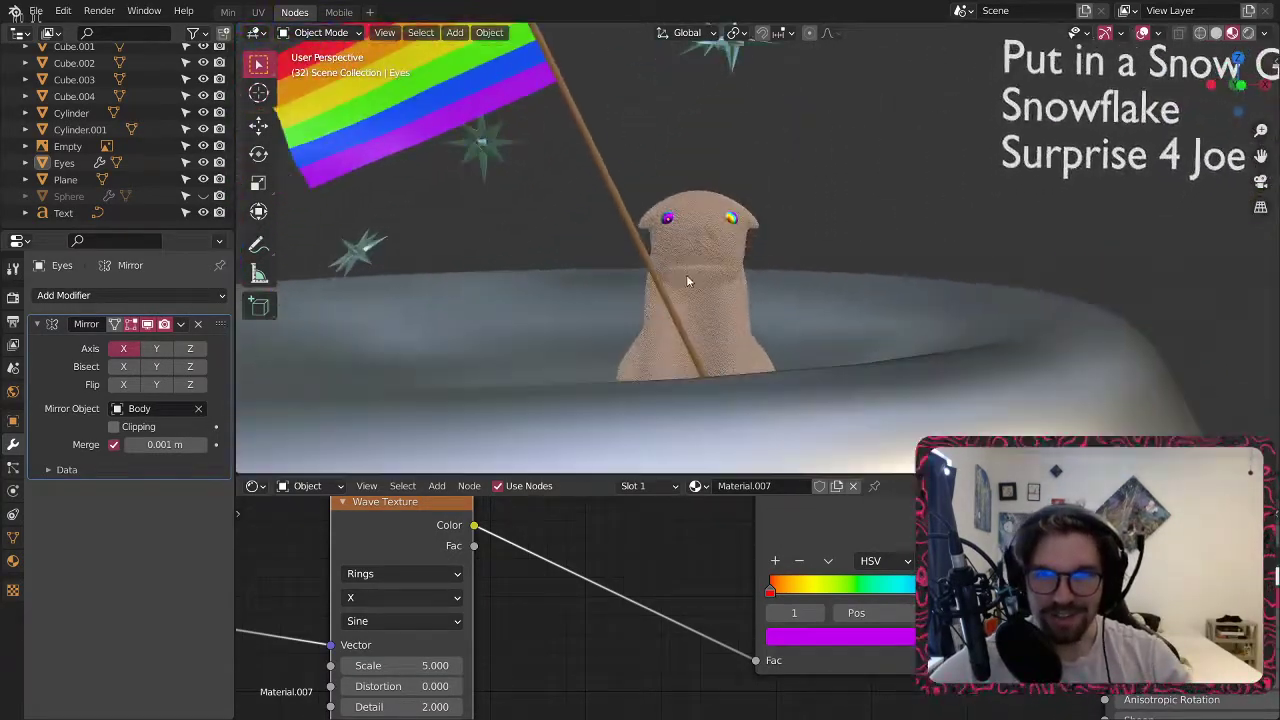
{"action": "scroll", "coordinate": [712, 309], "scroll_direction": "up", "scroll_amount": 6}
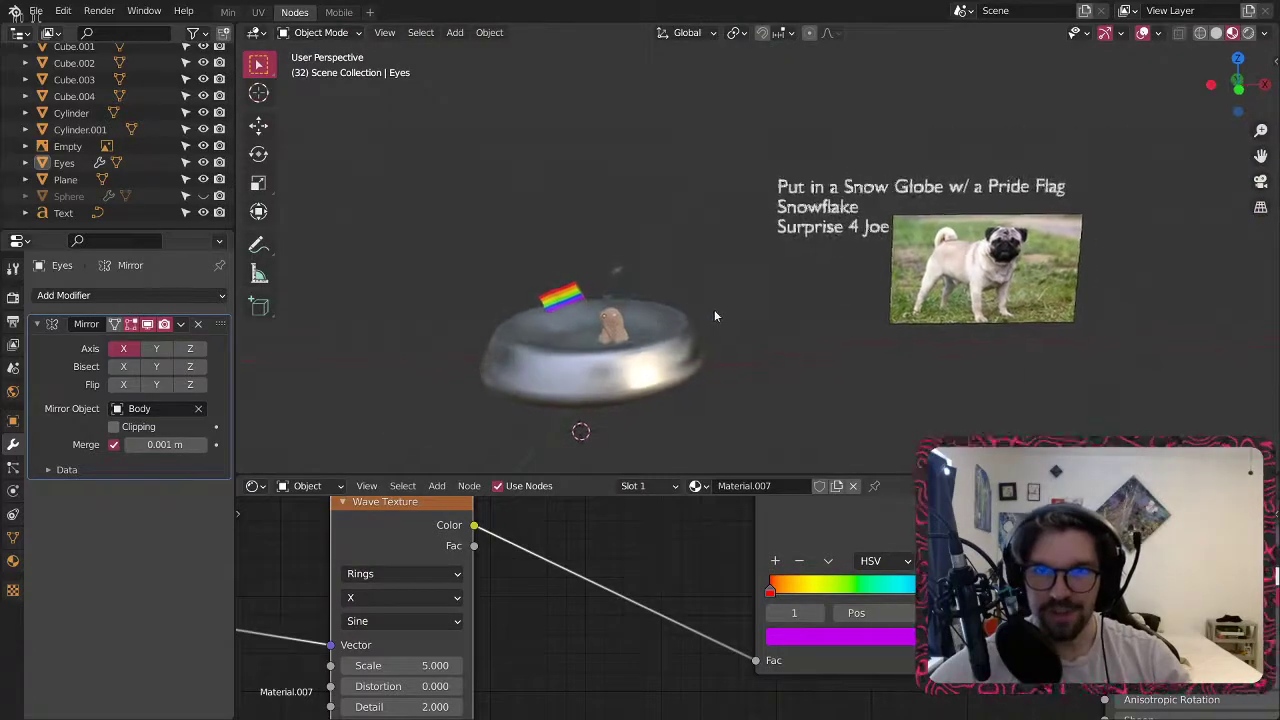
Show the glass Sphere over the scene briefly, and hide it again.
{"action": "key", "text": "alt+h"}
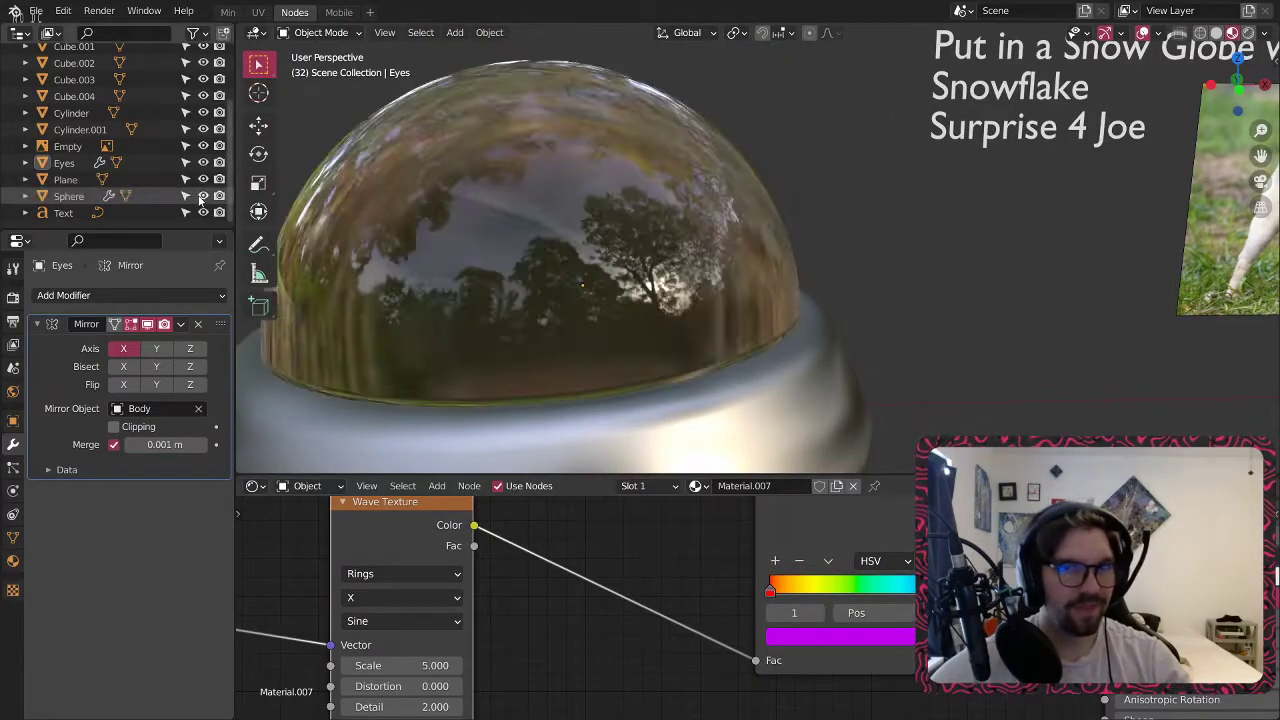
{"action": "scroll", "coordinate": [272, 268], "scroll_direction": "down", "scroll_amount": 5}
{"action": "left_click", "coordinate": [203, 196]}
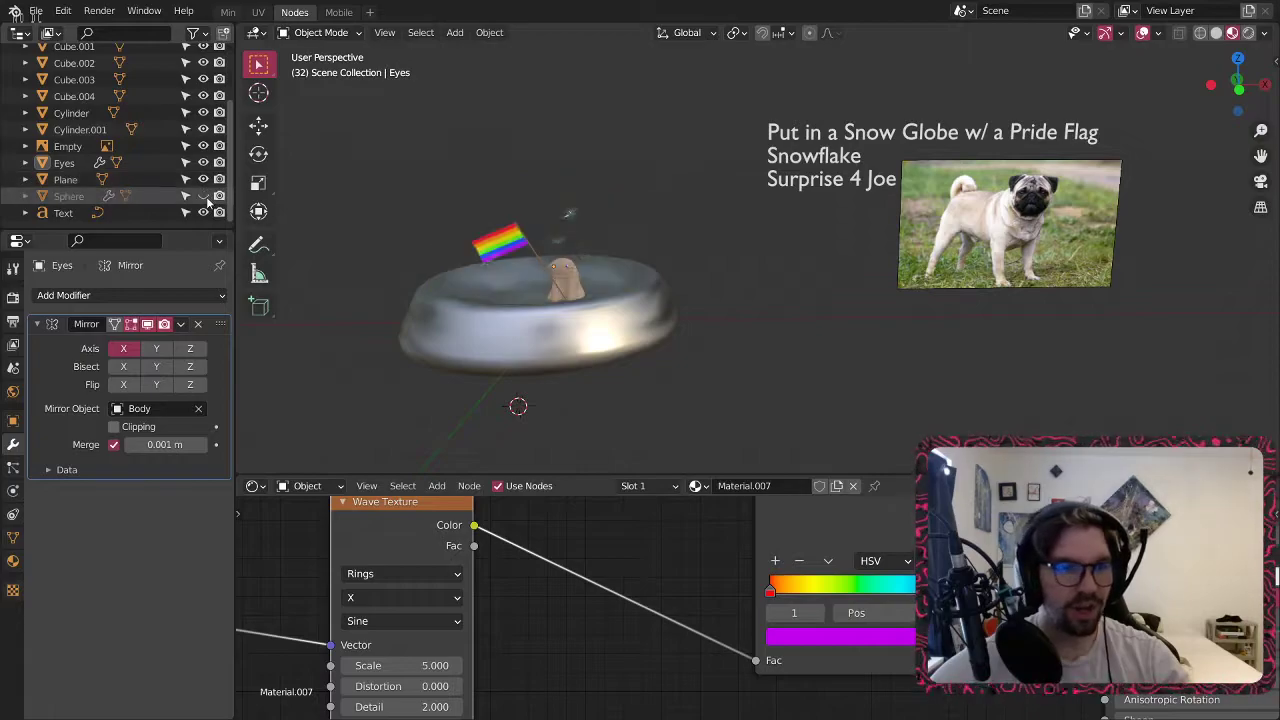
{"action": "middle_click_drag", "start_coordinate": [585, 237], "coordinate": [694, 273]}
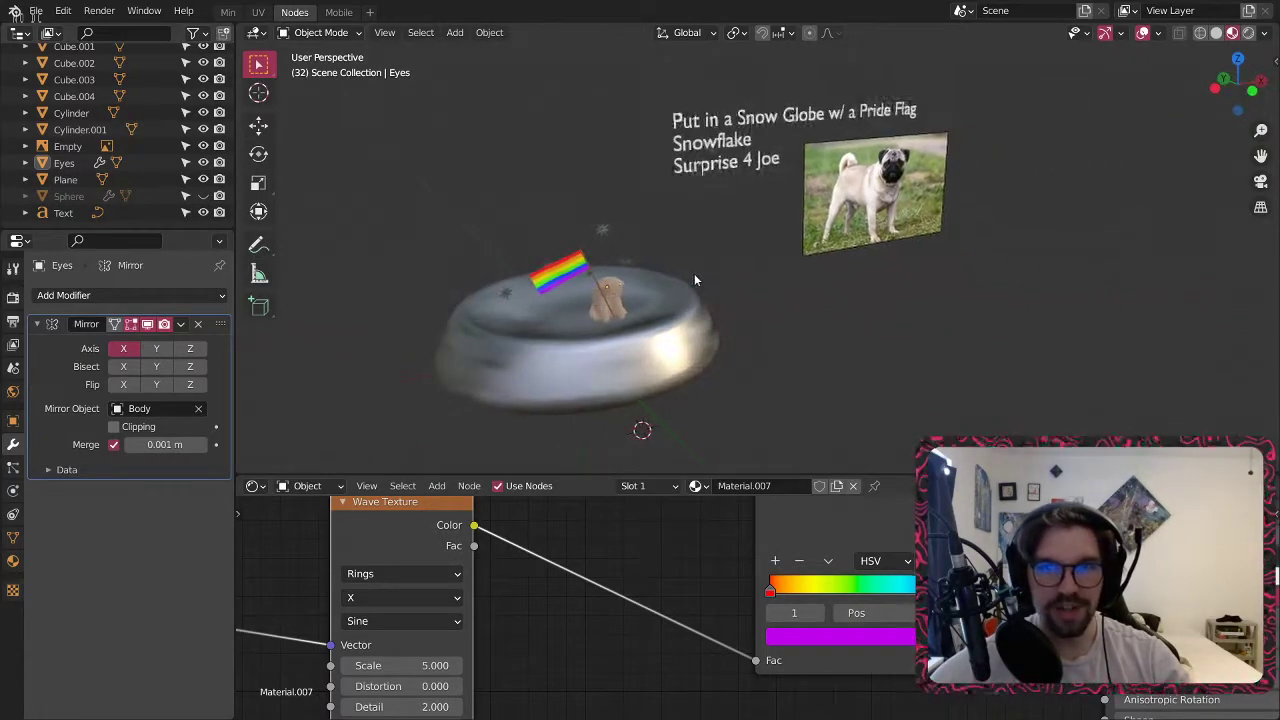
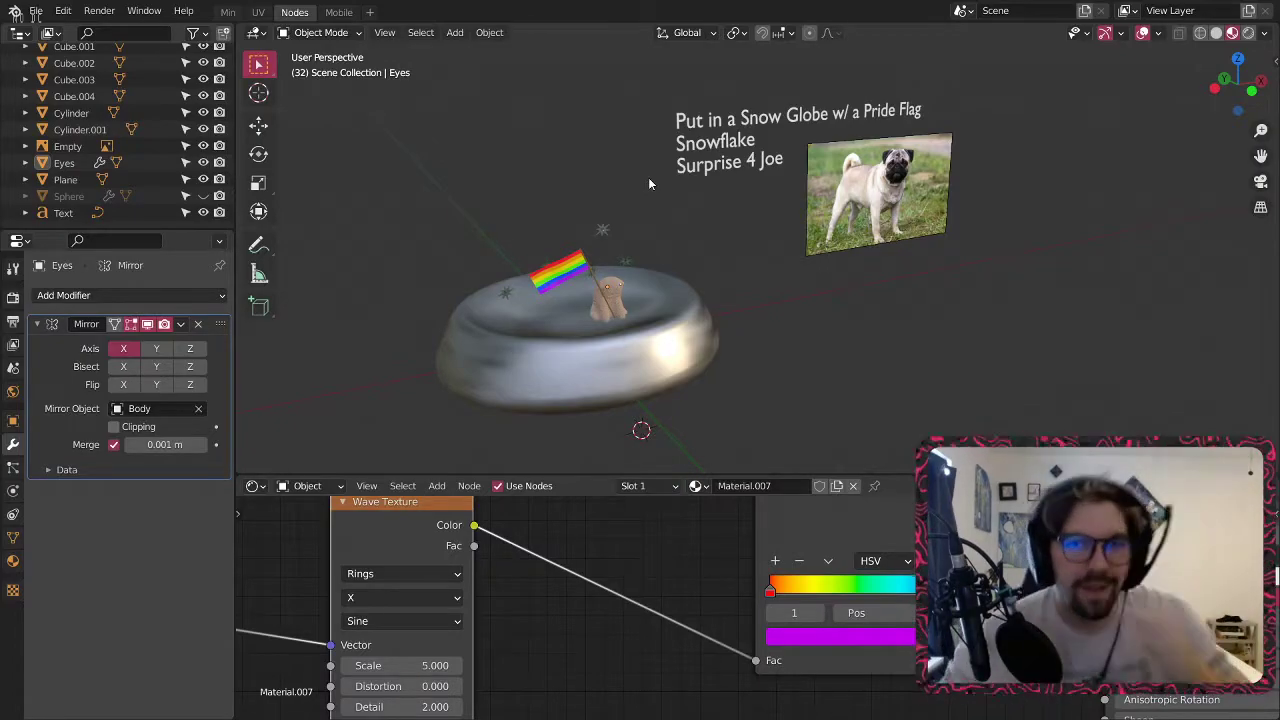
Examine how the pug's eye colors shift at different distances and angles, and view the whole snow globe and eye node tree.
{"action": "middle_click_drag", "start_coordinate": [622, 224], "coordinate": [590, 207]}
{"action": "scroll", "coordinate": [612, 250], "scroll_direction": "up", "scroll_amount": 3}
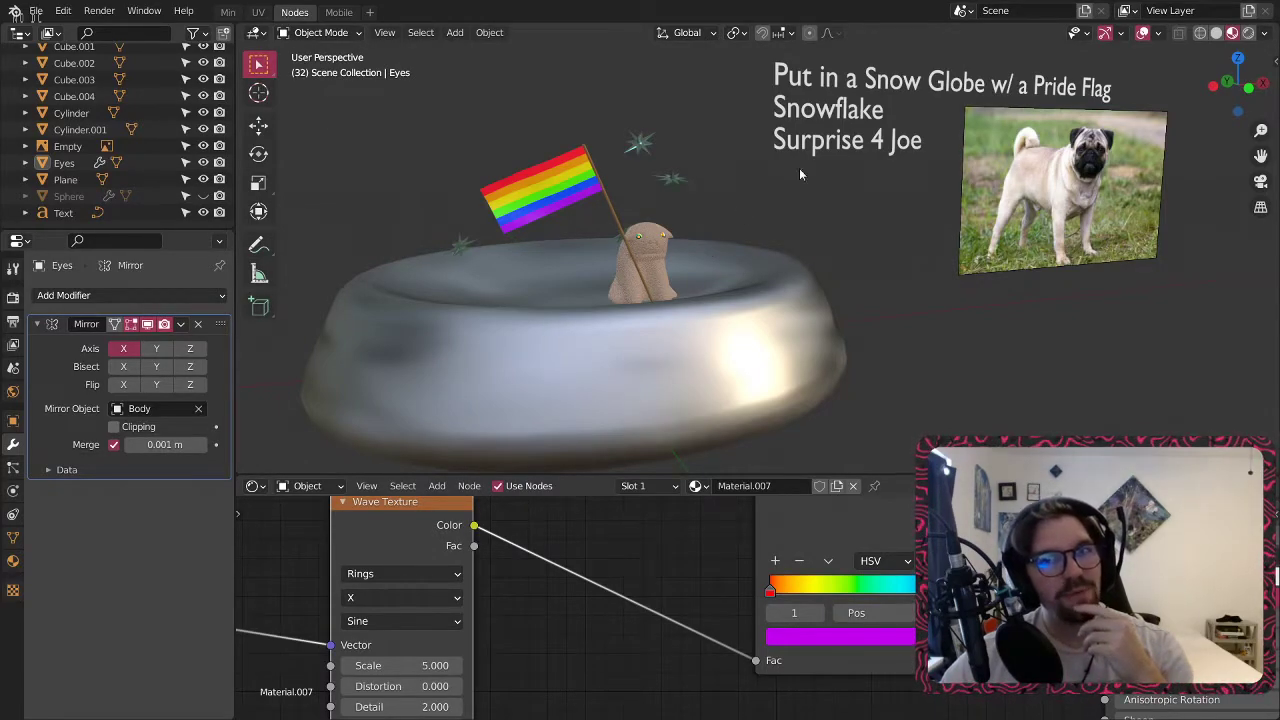
{"action": "scroll", "coordinate": [661, 250], "scroll_direction": "up", "scroll_amount": 10}
{"action": "middle_click_drag", "start_coordinate": [668, 244], "coordinate": [603, 323]}
{"action": "scroll", "coordinate": [612, 216], "scroll_direction": "up", "scroll_amount": 5}
{"action": "scroll", "coordinate": [610, 222], "scroll_direction": "down", "scroll_amount": 8}
{"action": "scroll", "coordinate": [631, 287], "scroll_direction": "down", "scroll_amount": 8}
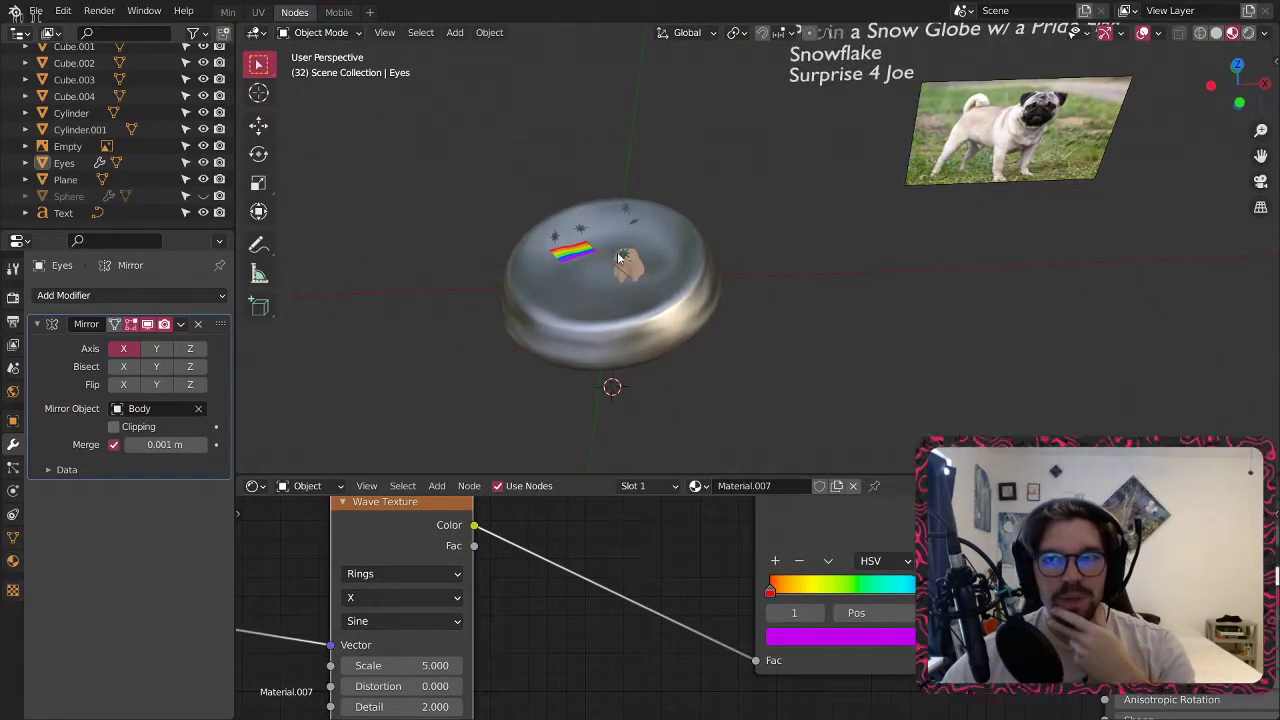
{"action": "scroll", "coordinate": [600, 310], "scroll_direction": "up", "scroll_amount": 8}
{"action": "scroll", "coordinate": [665, 338], "scroll_direction": "up", "scroll_amount": 3}
{"action": "middle_click_drag", "start_coordinate": [670, 342], "coordinate": [643, 260]}
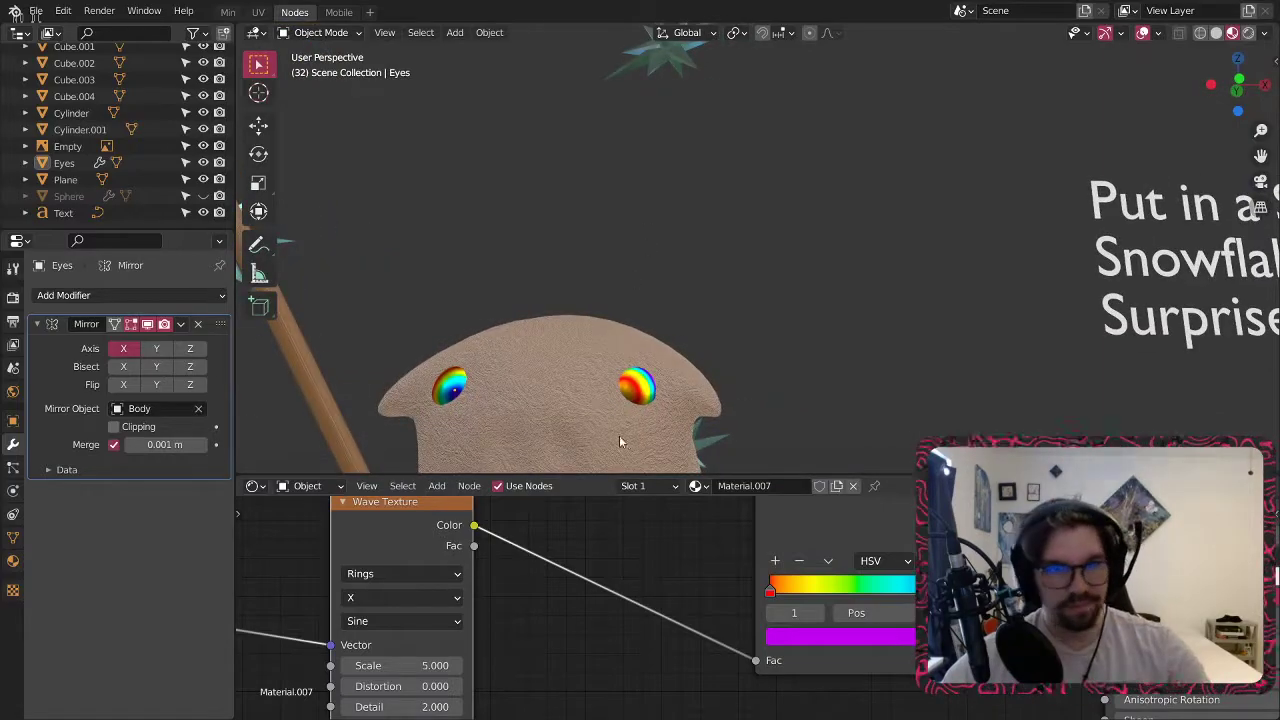
{"action": "scroll", "coordinate": [707, 575], "scroll_direction": "down", "scroll_amount": 8}
{"action": "middle_click_drag", "start_coordinate": [645, 413], "coordinate": [714, 198], "text": "shift"}
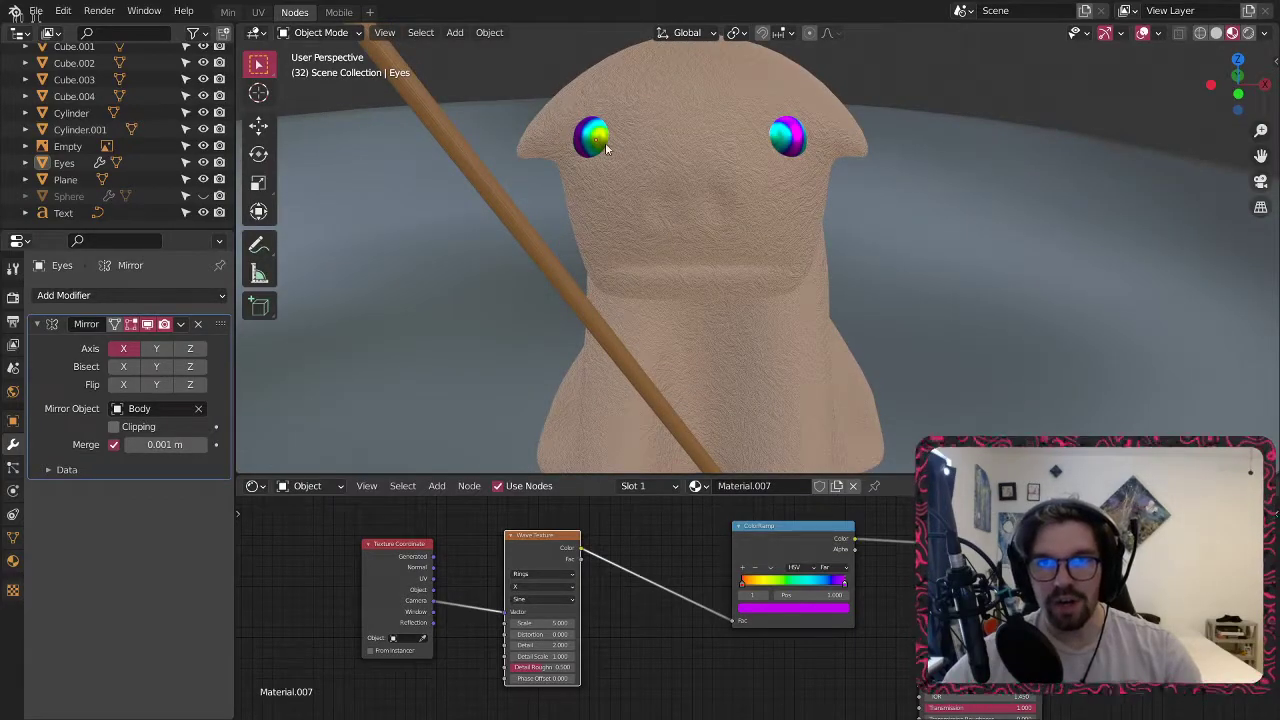
{"action": "scroll", "coordinate": [596, 145], "scroll_direction": "down", "scroll_amount": 4}
{"action": "mouse_move", "coordinate": [635, 186]}
{"action": "middle_mouse_down"}
{"action": "mouse_move", "coordinate": [782, 184]}
{"action": "mouse_move", "coordinate": [643, 158]}
{"action": "mouse_move", "coordinate": [648, 192]}
{"action": "middle_mouse_up"}
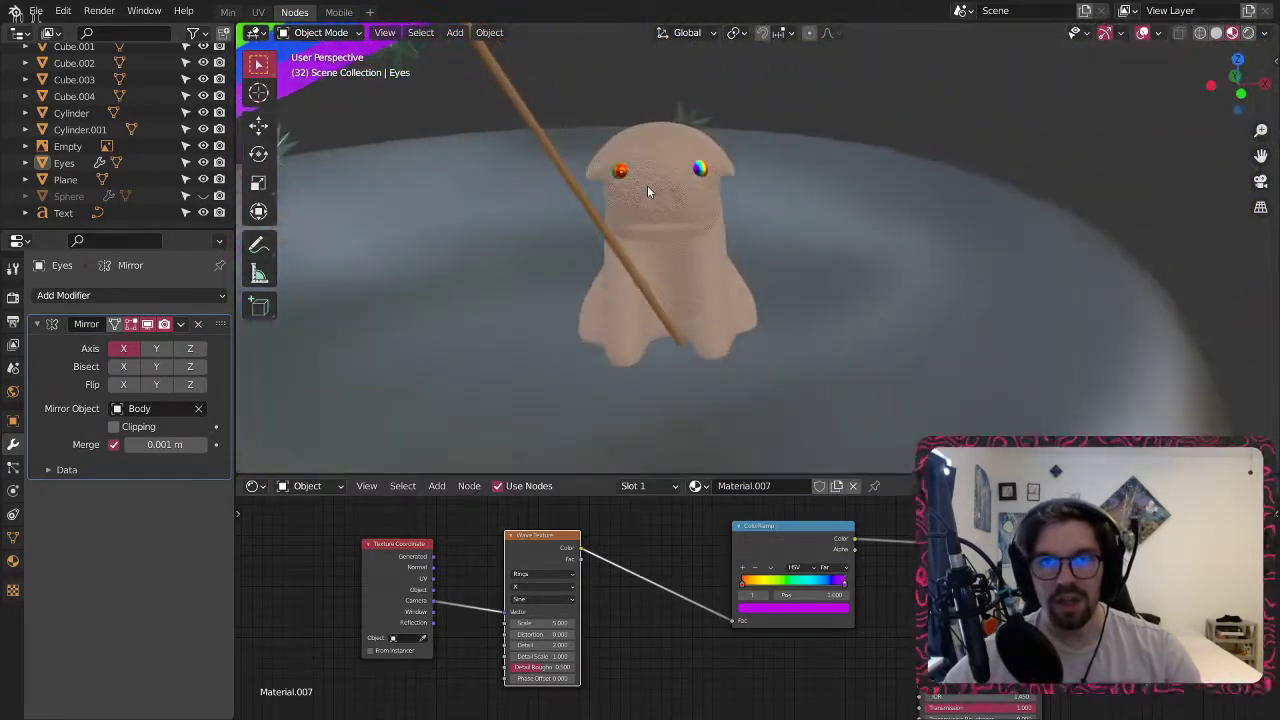
{"action": "scroll", "coordinate": [611, 604], "scroll_direction": "down", "scroll_amount": 3}
{"action": "middle_click_drag", "start_coordinate": [705, 245], "coordinate": [708, 199]}
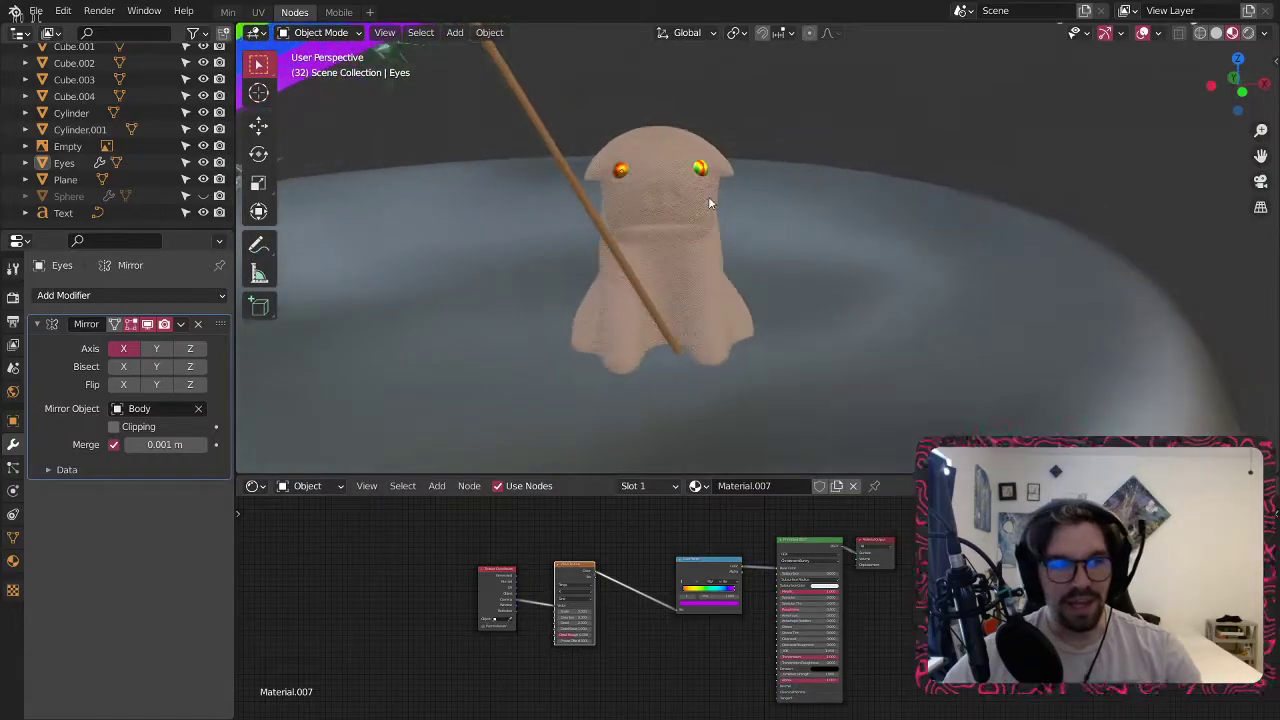
{"action": "scroll", "coordinate": [708, 196], "scroll_direction": "down", "scroll_amount": 10}
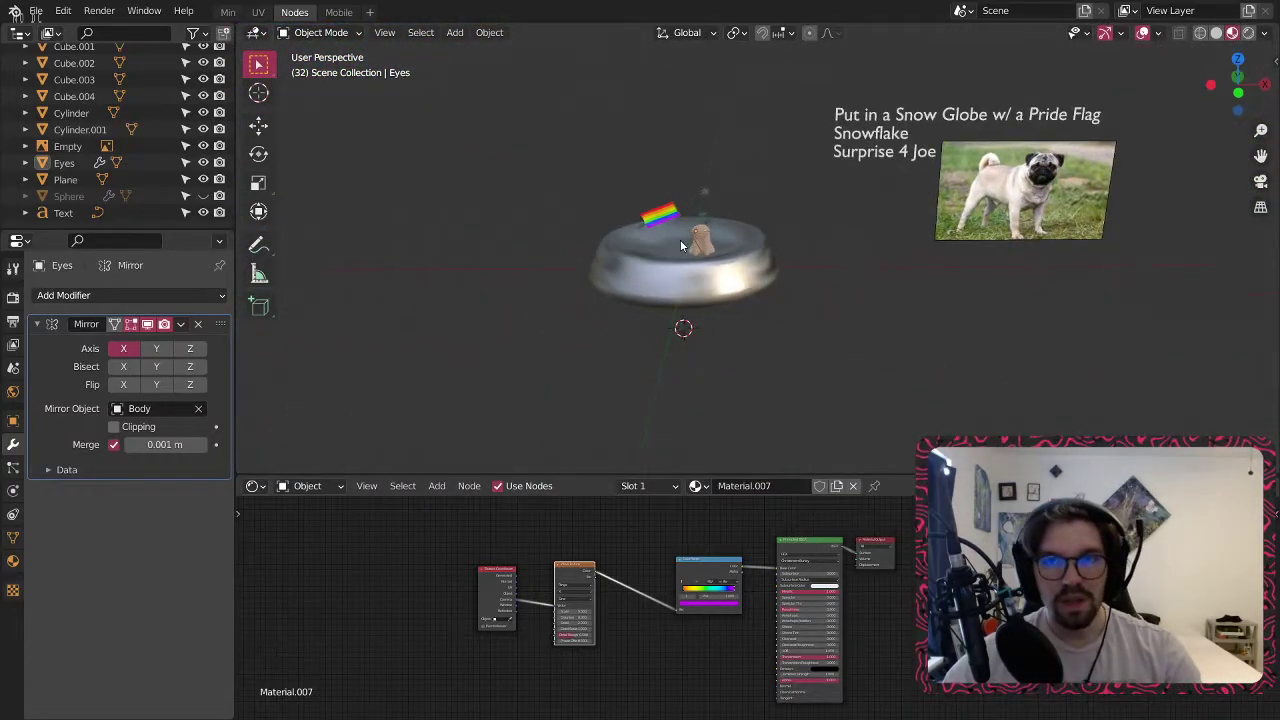
{"action": "scroll", "coordinate": [760, 160], "scroll_direction": "up", "scroll_amount": 2}
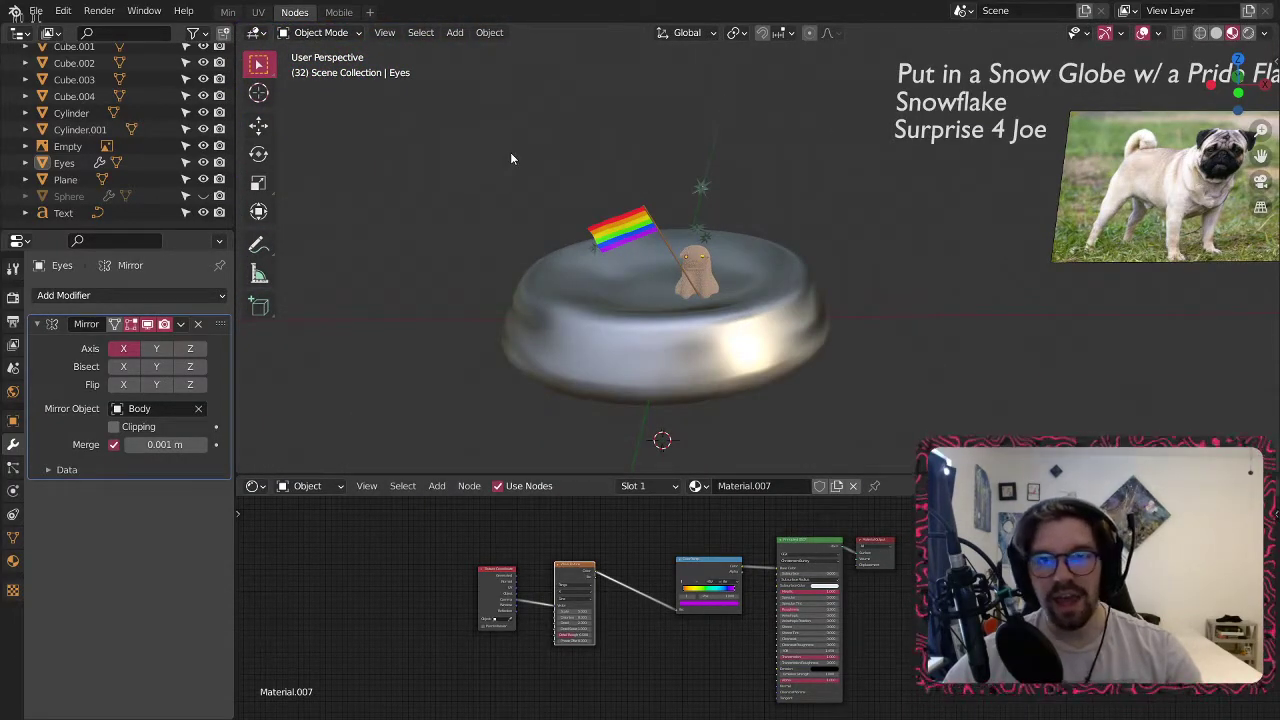
Unhide the glass Sphere and switch to the Min workspace to view the whole globe.
{"action": "left_click", "coordinate": [203, 196]}
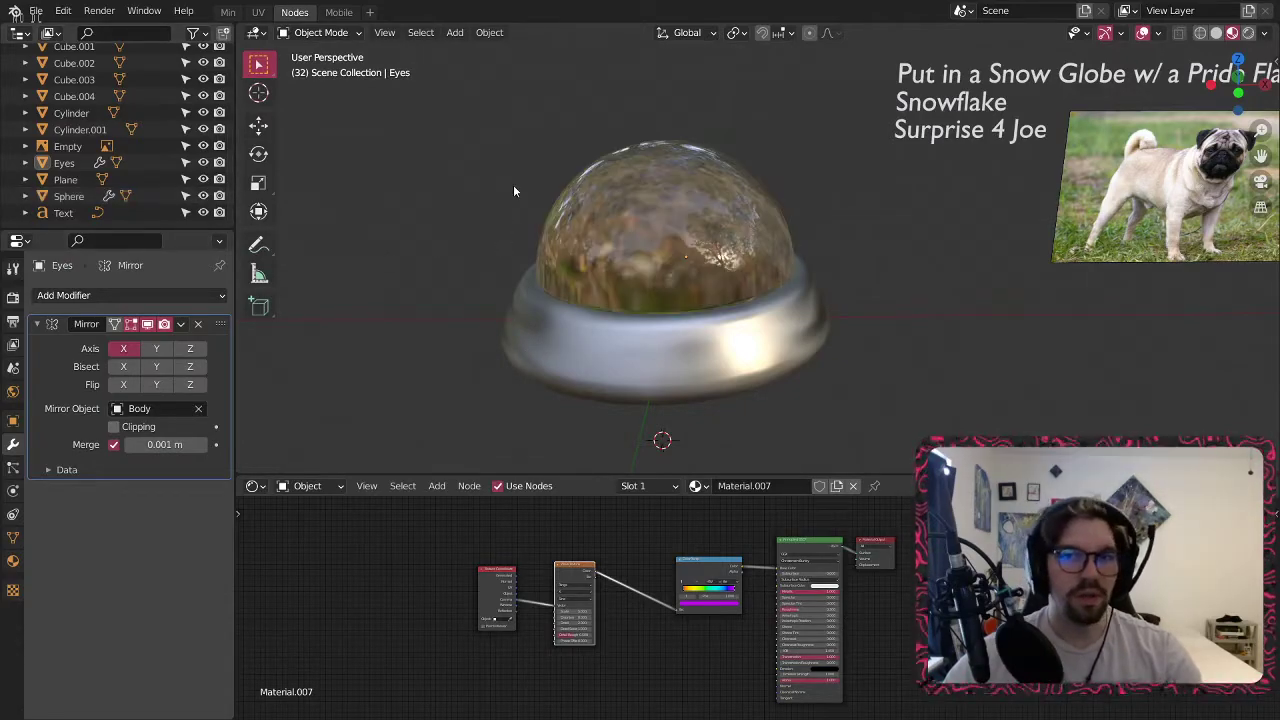
{"action": "scroll", "coordinate": [469, 169], "scroll_direction": "up", "scroll_amount": 1}
{"action": "left_click", "coordinate": [228, 13]}
{"action": "scroll", "coordinate": [512, 308], "scroll_direction": "down", "scroll_amount": 5}
{"action": "mouse_move", "coordinate": [620, 280]}
{"action": "middle_mouse_down"}
{"action": "mouse_move", "coordinate": [734, 113]}
{"action": "mouse_move", "coordinate": [702, 259]}
{"action": "middle_mouse_up"}
{"action": "scroll", "coordinate": [701, 259], "scroll_direction": "up", "scroll_amount": 4}
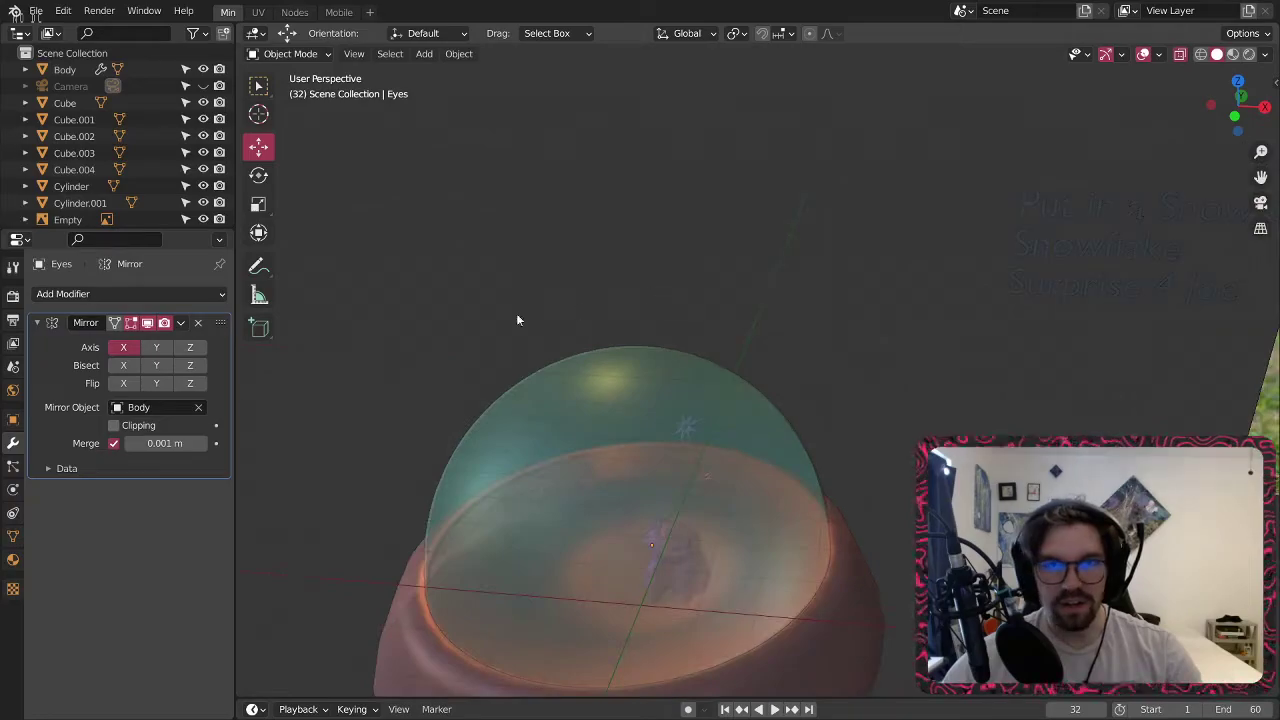
Add a cube to the scene and move it about 4.05 m along Y toward the globe's center.
{"action": "left_click", "coordinate": [424, 54]}
{"action": "mouse_move", "coordinate": [504, 70]}
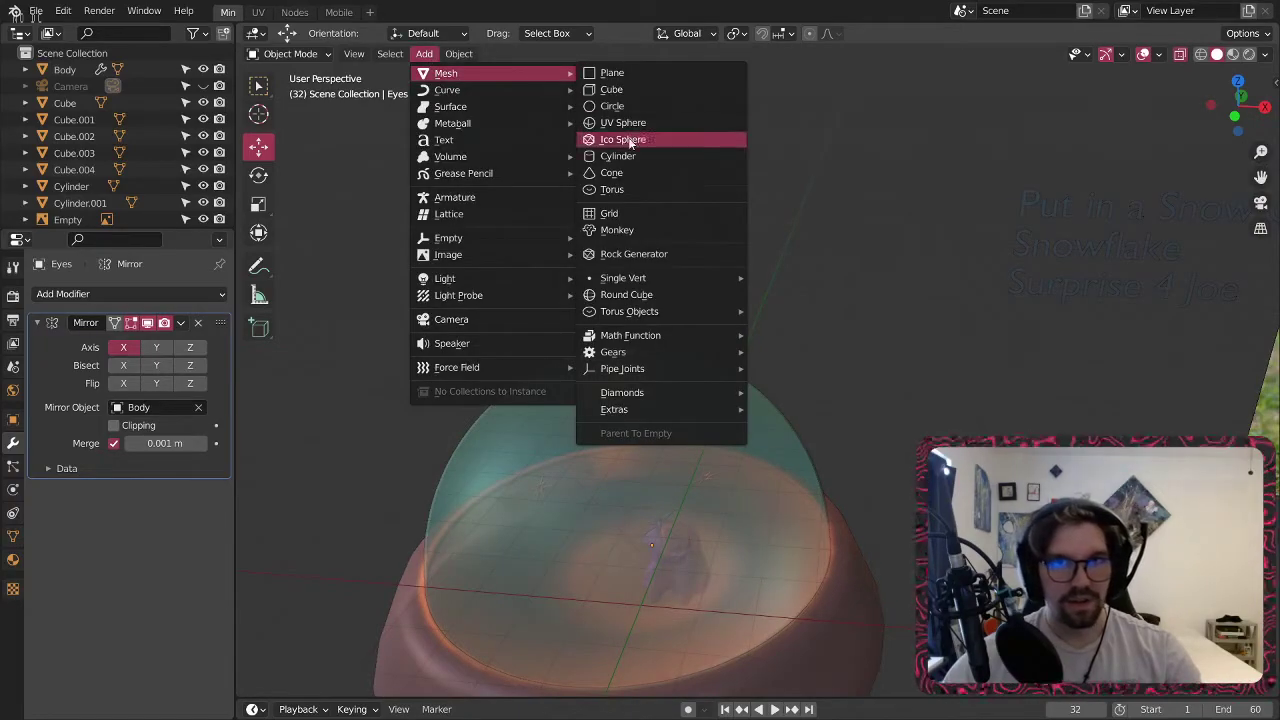
{"action": "left_click", "coordinate": [622, 91]}
{"action": "scroll", "coordinate": [632, 375], "scroll_direction": "down", "scroll_amount": 4}
{"action": "middle_click_drag", "start_coordinate": [700, 434], "coordinate": [556, 465]}
{"action": "left_click_drag", "start_coordinate": [664, 511], "coordinate": [729, 503]}
{"action": "key", "text": "y"}
{"action": "left_click", "coordinate": [690, 491]}
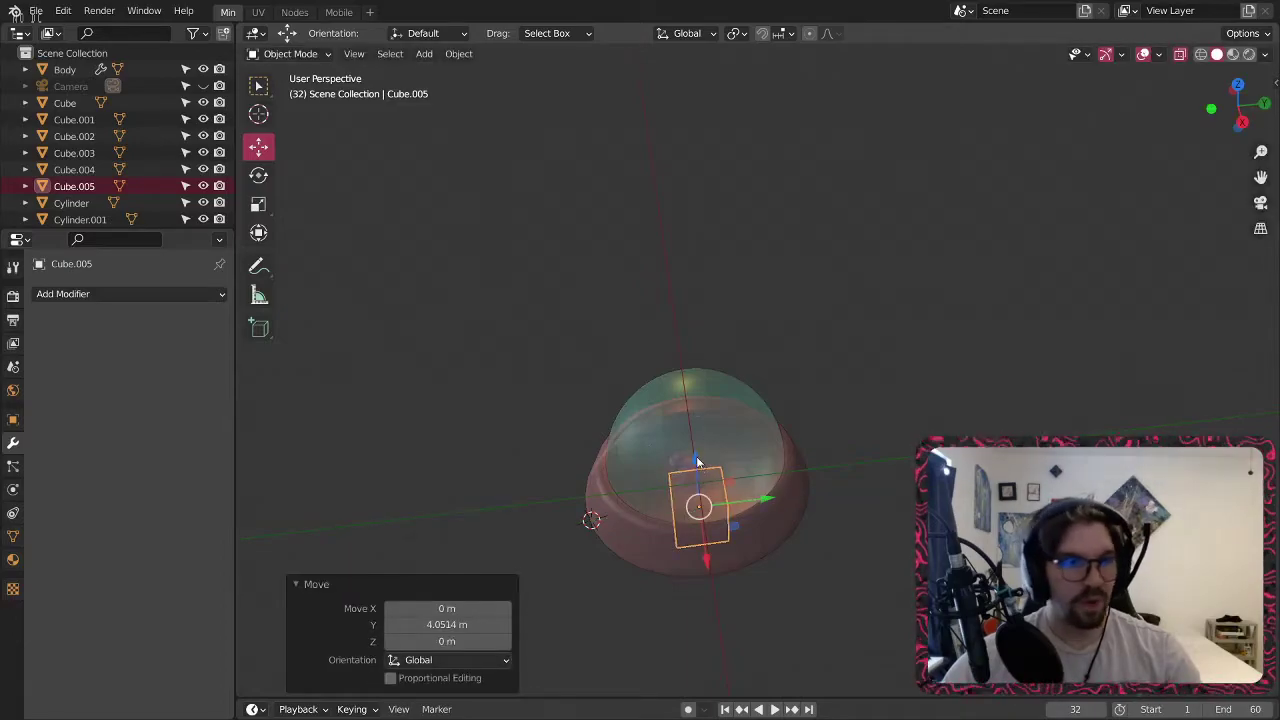
Raise the new cube about 6.64 m along Z so it sits at the top of the dome.
{"action": "middle_click_drag", "start_coordinate": [700, 462], "coordinate": [706, 456]}
{"action": "key", "text": "g"}
{"action": "key", "text": "z"}
{"action": "left_click", "coordinate": [695, 345]}
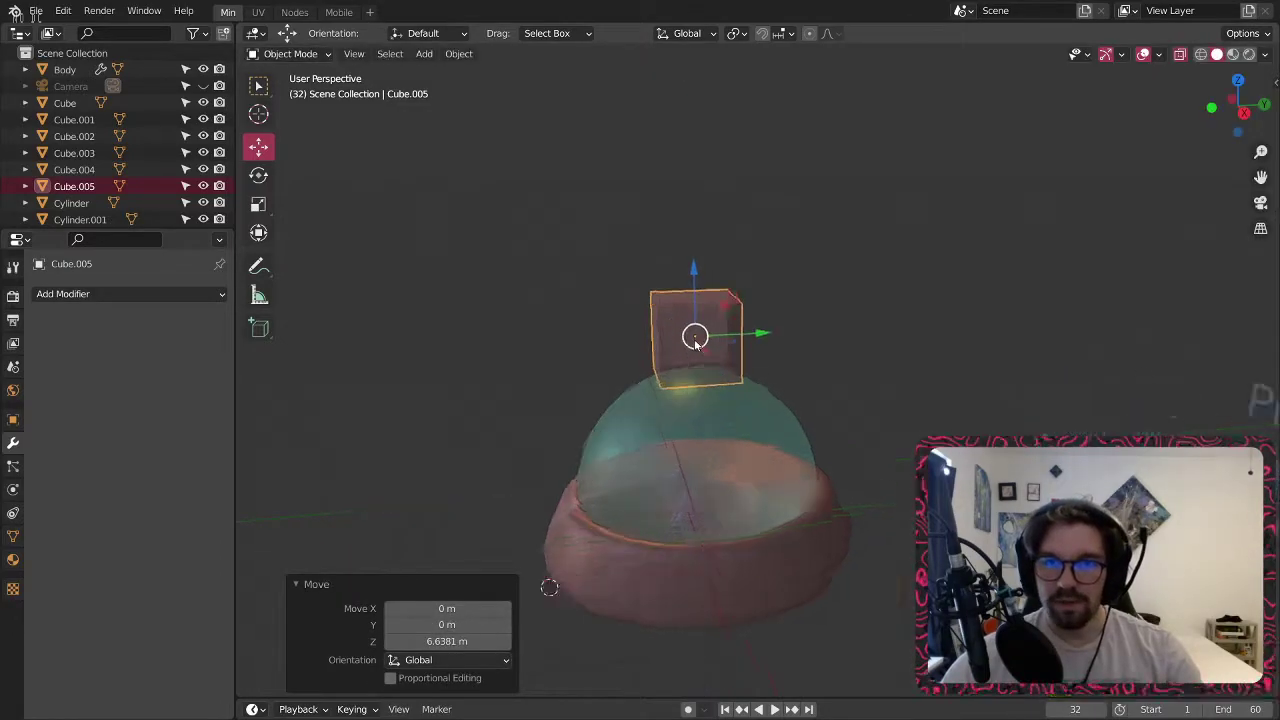
Scale the cube above the dome uniformly by about 1.9.
{"action": "scroll", "coordinate": [734, 359], "scroll_direction": "up", "scroll_amount": 4}
{"action": "middle_click_drag", "start_coordinate": [672, 352], "coordinate": [708, 316], "text": "shift"}
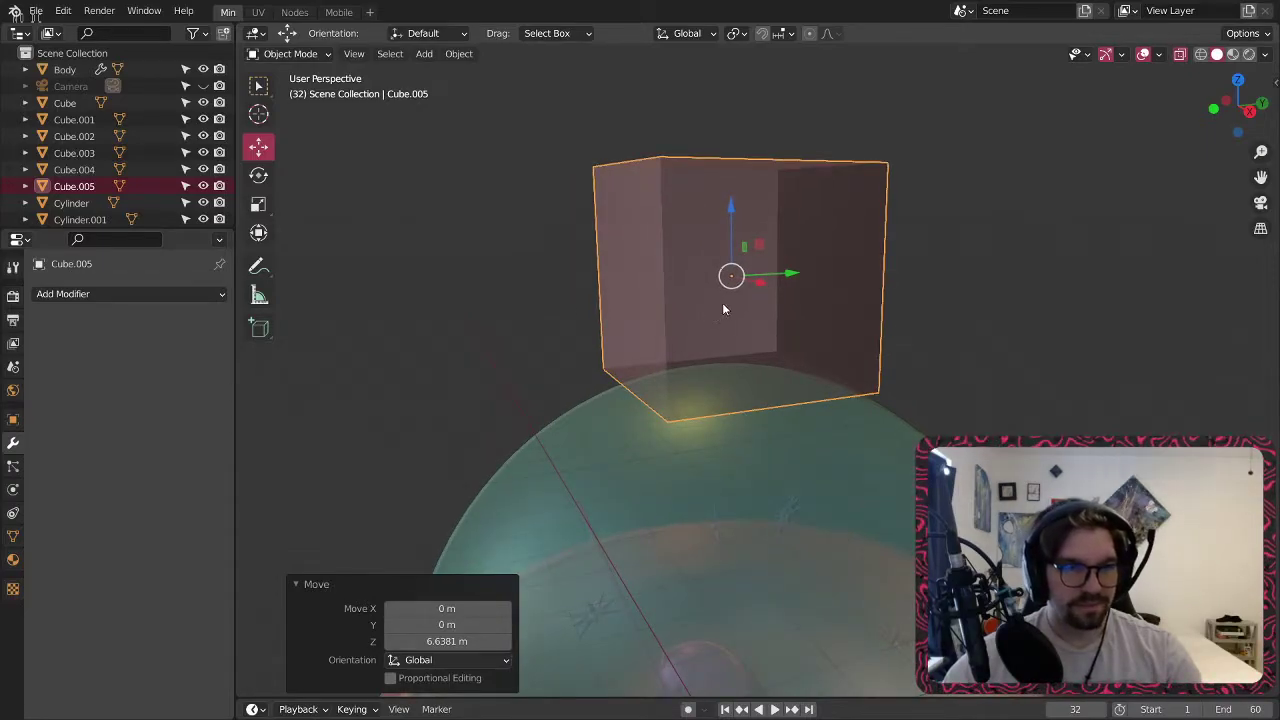
{"action": "key", "text": "s"}
{"action": "left_click", "coordinate": [776, 301]}
{"action": "scroll", "coordinate": [728, 327], "scroll_direction": "down", "scroll_amount": 3}
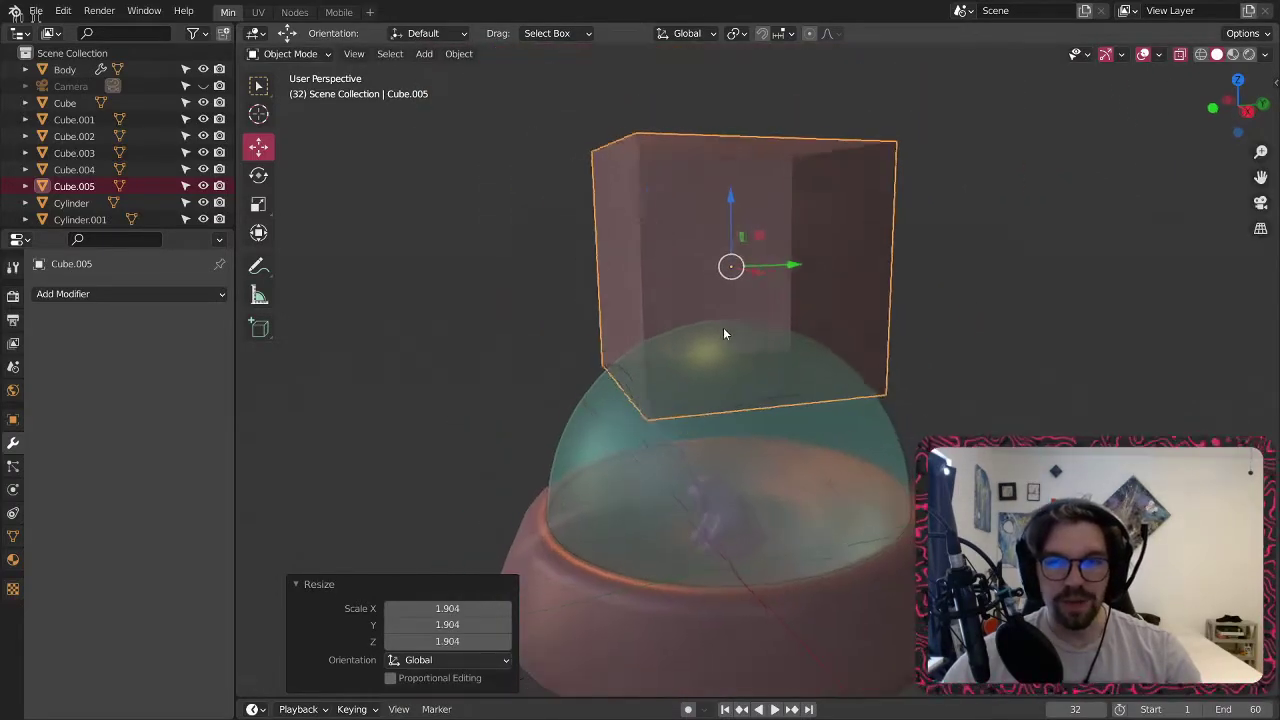
Adjust the cube's position so it is centered over the dome, and enter Edit Mode for it.
{"action": "middle_click_drag", "start_coordinate": [683, 352], "coordinate": [767, 381]}
{"action": "left_click_drag", "start_coordinate": [793, 272], "coordinate": [782, 246]}
{"action": "key", "text": "KP_7"}
{"action": "left_click_drag", "start_coordinate": [712, 183], "coordinate": [725, 175]}
{"action": "middle_click_drag", "start_coordinate": [757, 334], "coordinate": [711, 225]}
{"action": "left_click", "coordinate": [292, 54]}
{"action": "left_click", "coordinate": [302, 95]}
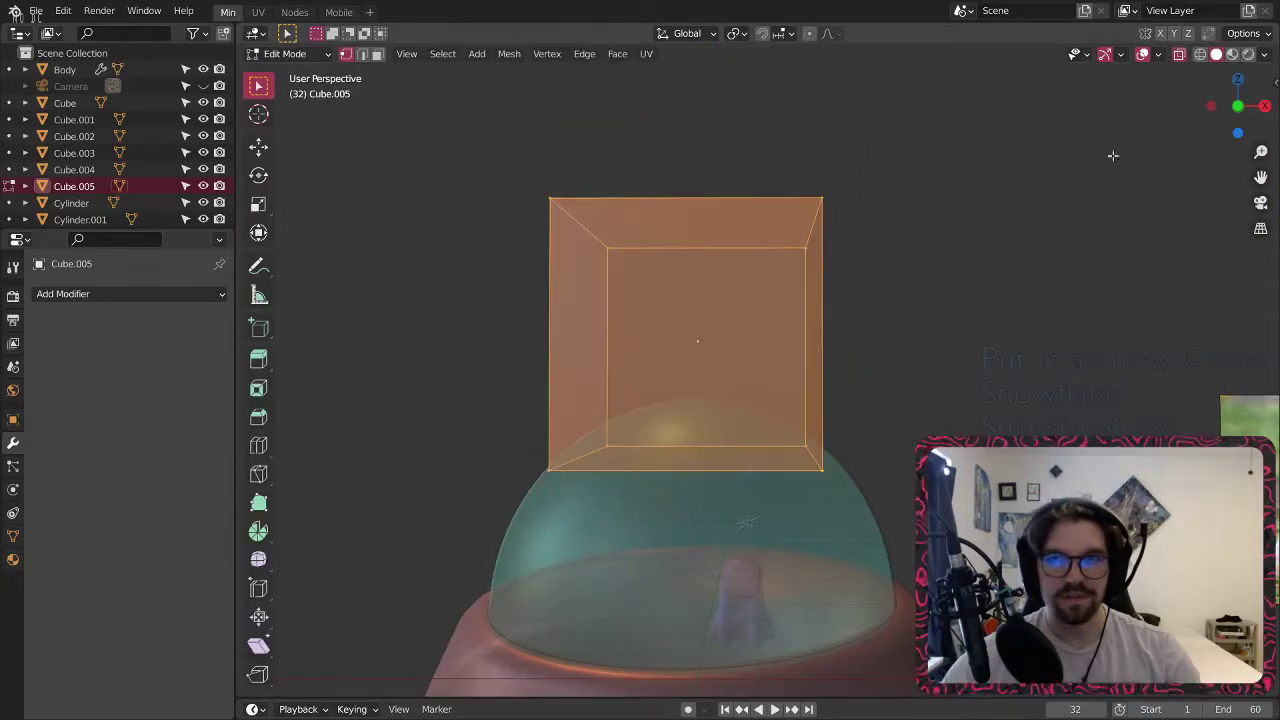
Turn off X-ray, select the cube's top face and raise it about 3.66 m along Z to form a tall block.
{"action": "left_click", "coordinate": [1179, 55]}
{"action": "middle_click_drag", "start_coordinate": [590, 165], "coordinate": [566, 285]}
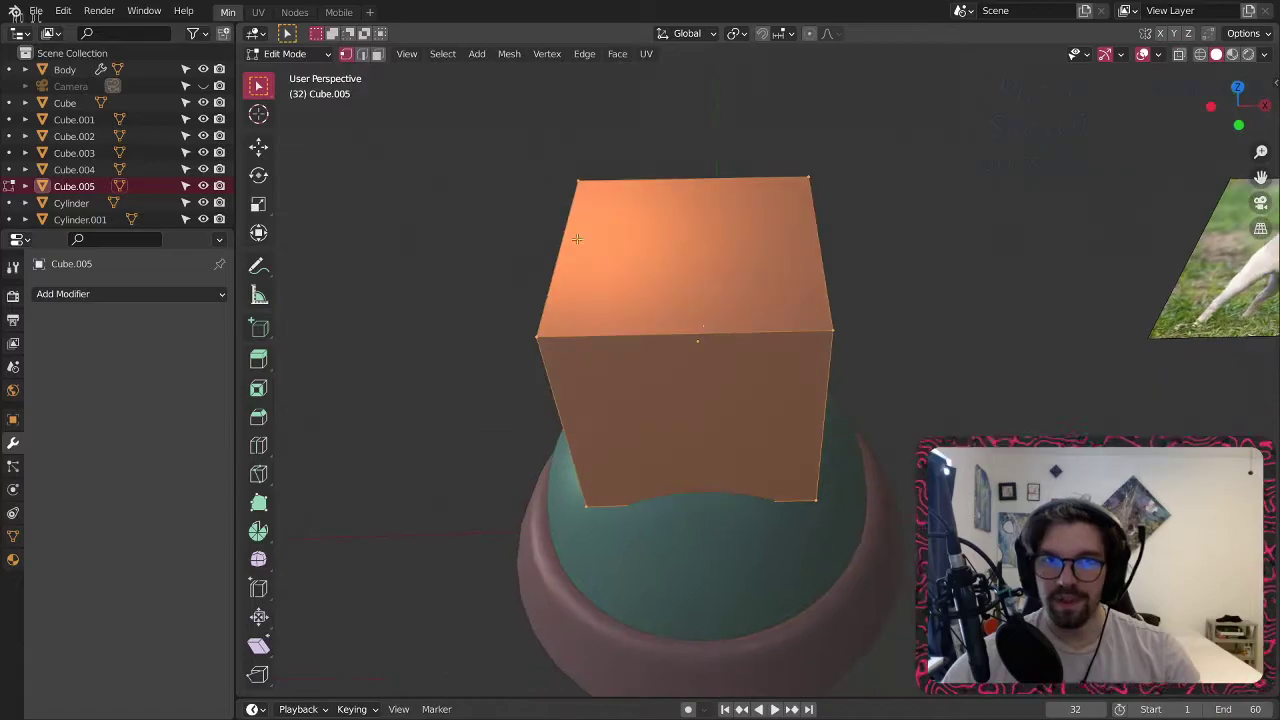
{"action": "left_click", "coordinate": [377, 54]}
{"action": "left_click", "coordinate": [663, 255]}
{"action": "scroll", "coordinate": [663, 255], "scroll_direction": "down", "scroll_amount": 3}
{"action": "middle_click_drag", "start_coordinate": [738, 375], "coordinate": [710, 297]}
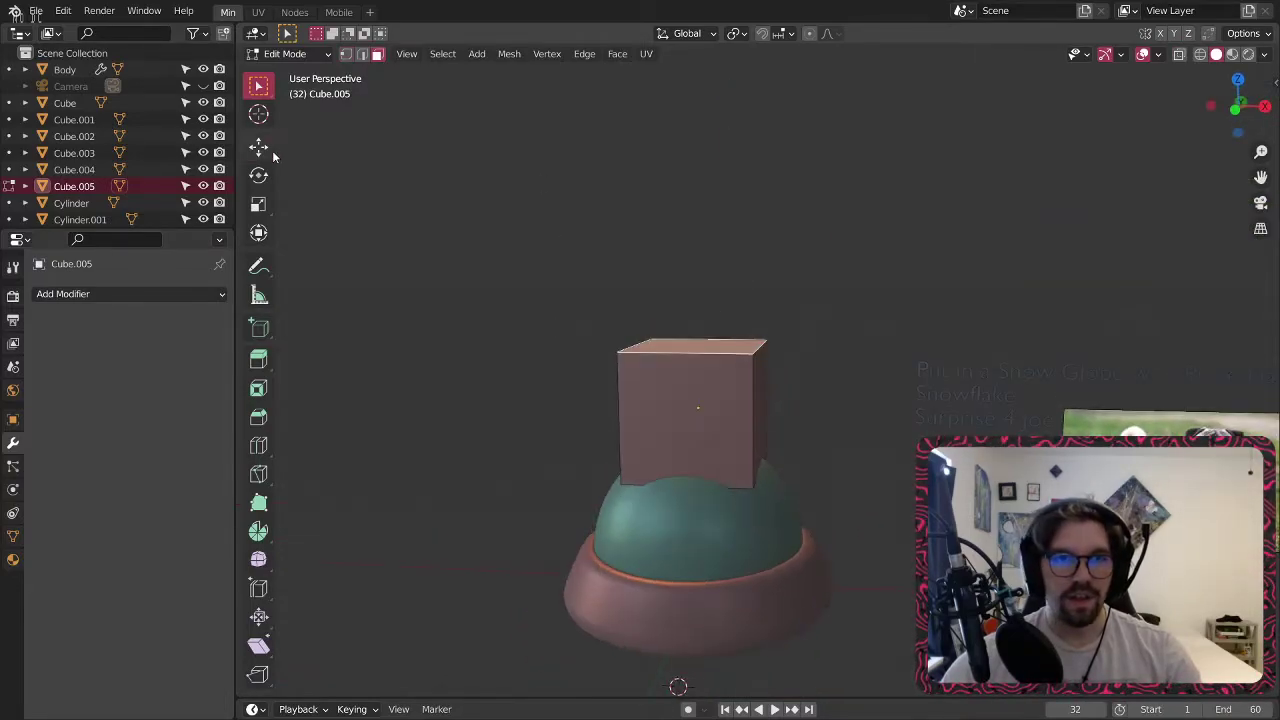
{"action": "left_click", "coordinate": [260, 148]}
{"action": "left_click_drag", "start_coordinate": [698, 274], "coordinate": [740, 152]}
{"action": "scroll", "coordinate": [600, 305], "scroll_direction": "up", "scroll_amount": 3}
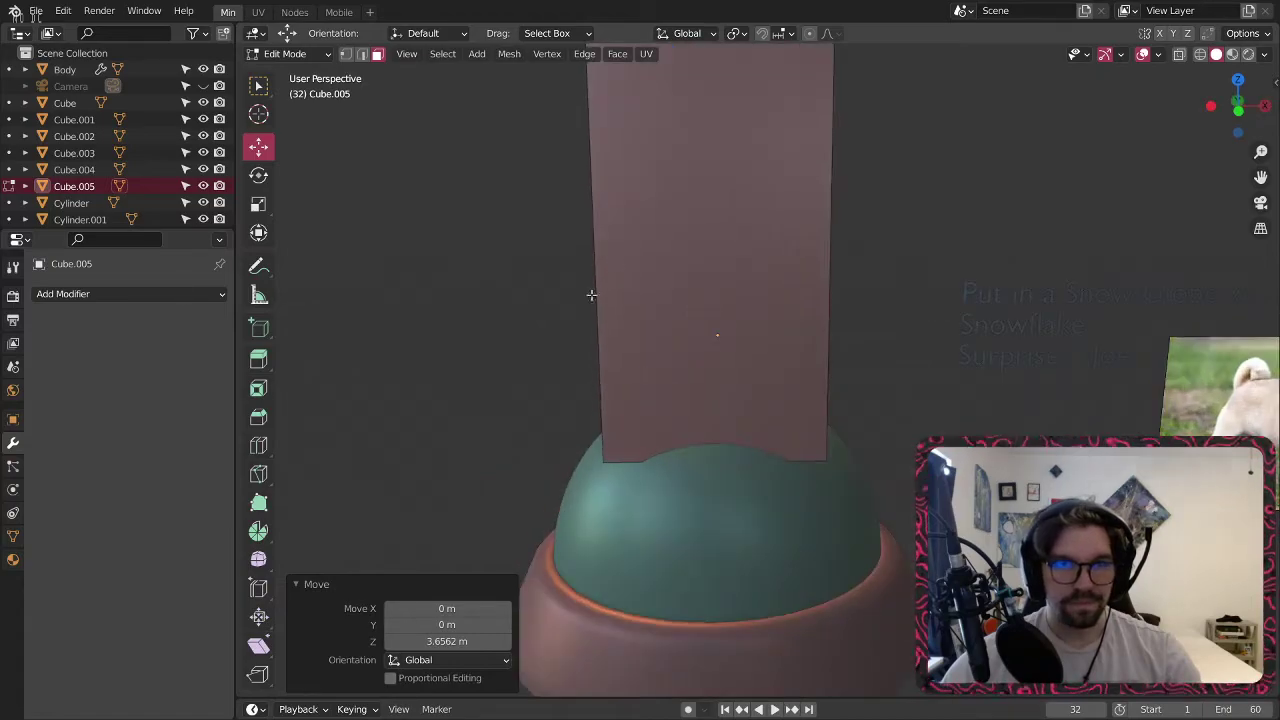
Add a Subdivision Surface modifier to the tall block with 3 levels for both viewport and render.
{"action": "left_click", "coordinate": [91, 296]}
{"action": "left_click", "coordinate": [260, 592]}
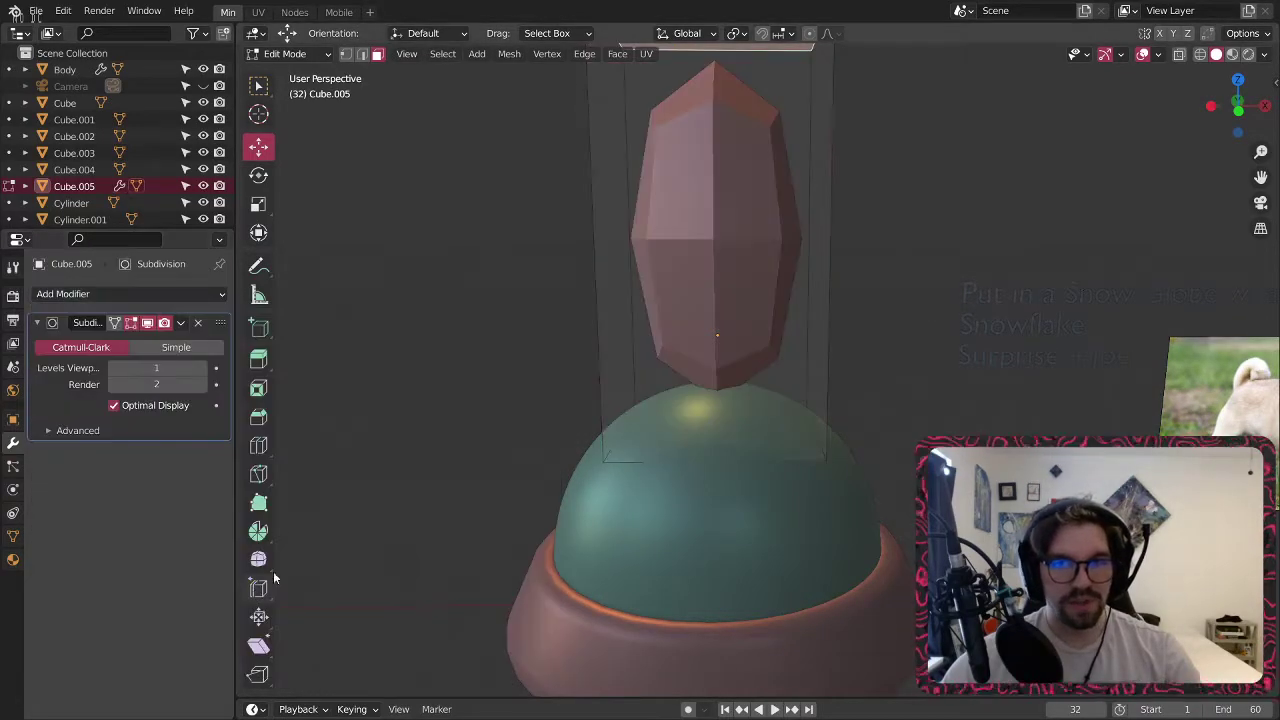
{"action": "key", "text": "ctrl+3"}
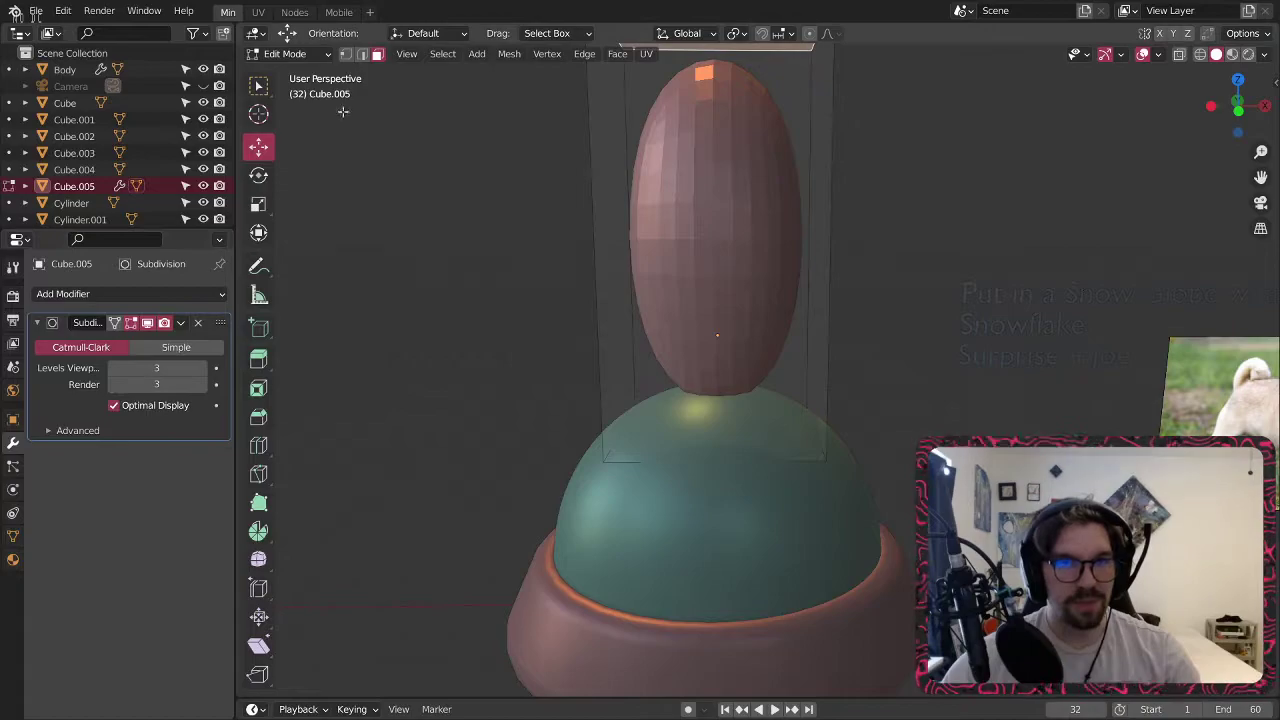
Add a horizontal loop cut around the tall block and set its number of cuts to 6.
{"action": "left_click", "coordinate": [261, 449]}
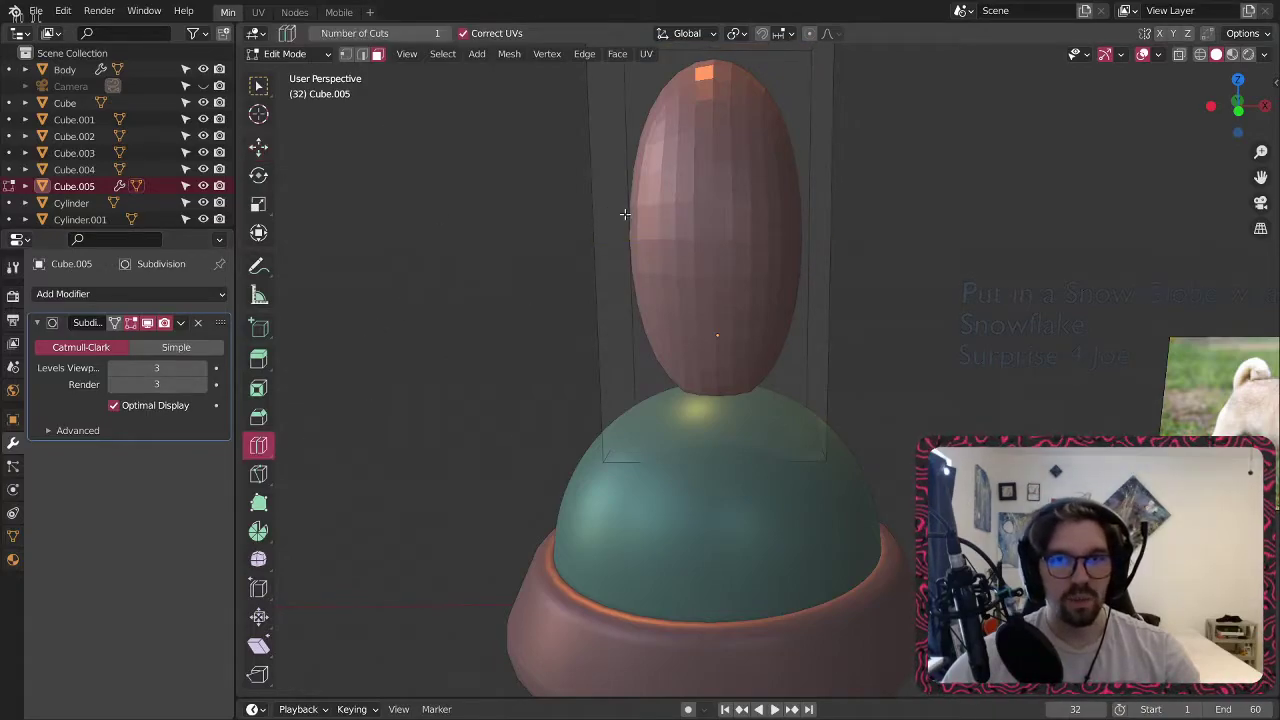
{"action": "left_click", "coordinate": [624, 215]}
{"action": "left_click", "coordinate": [506, 555]}
{"action": "left_click", "coordinate": [506, 555]}
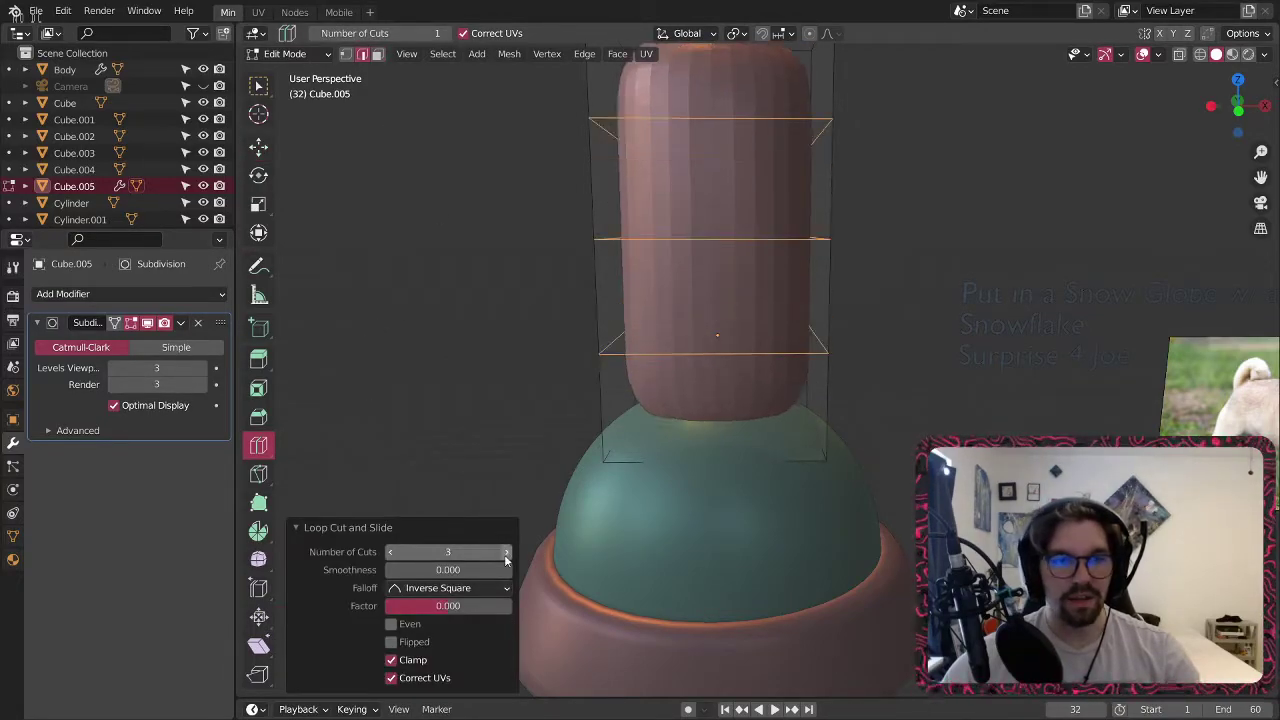
{"action": "left_click", "coordinate": [506, 555]}
{"action": "left_click", "coordinate": [506, 555]}
{"action": "left_click", "coordinate": [506, 555]}
{"action": "middle_click_drag", "start_coordinate": [557, 320], "coordinate": [396, 323]}
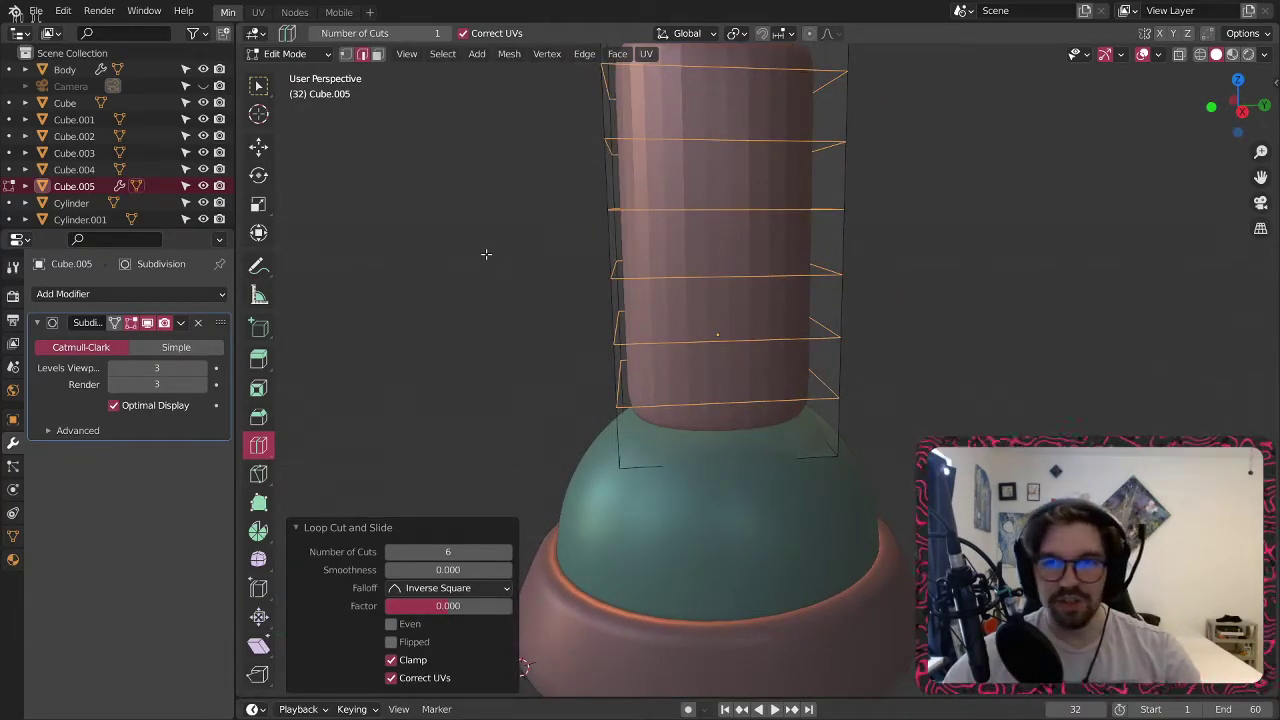
{"action": "middle_click_drag", "start_coordinate": [576, 276], "coordinate": [576, 287]}
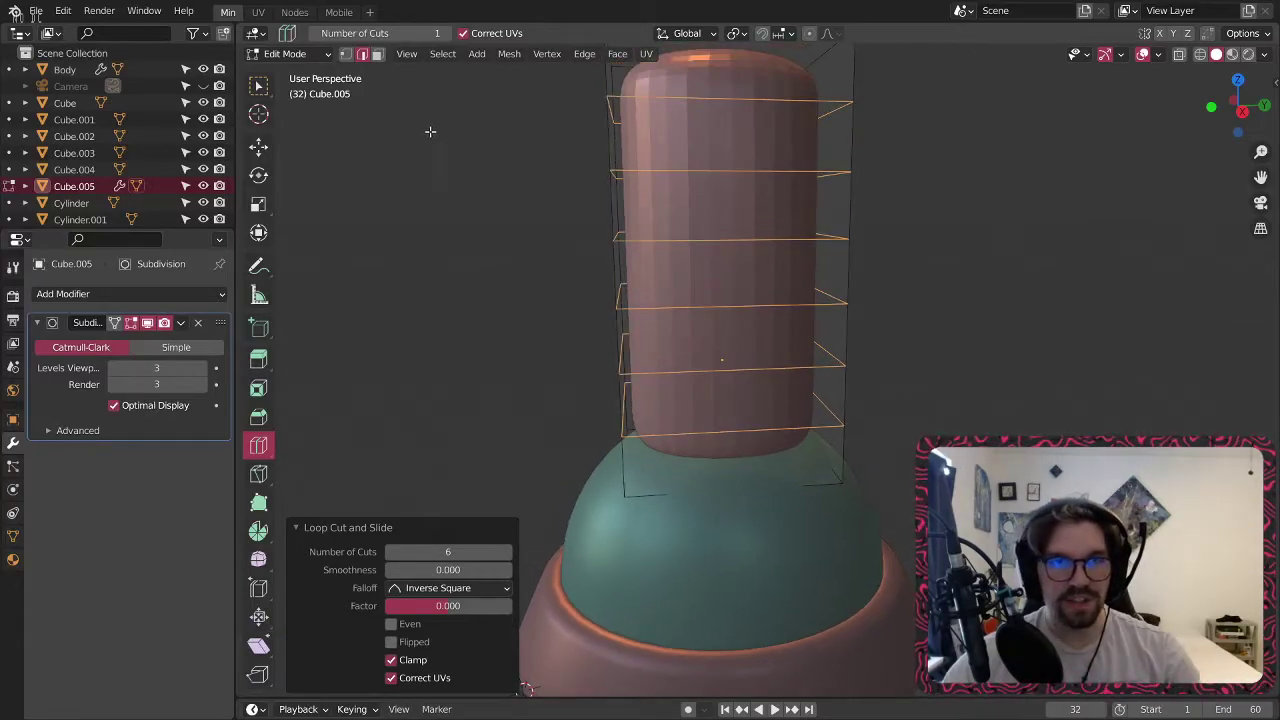
Select every other horizontal edge on the block's front and move them about 0.6 m along Y to form grooves.
{"action": "left_click", "coordinate": [258, 88]}
{"action": "middle_click_drag", "start_coordinate": [652, 338], "coordinate": [735, 354]}
{"action": "left_click", "coordinate": [674, 362]}
{"action": "middle_click_drag", "start_coordinate": [664, 297], "coordinate": [651, 321]}
{"action": "middle_click_drag", "start_coordinate": [632, 162], "coordinate": [400, 258]}
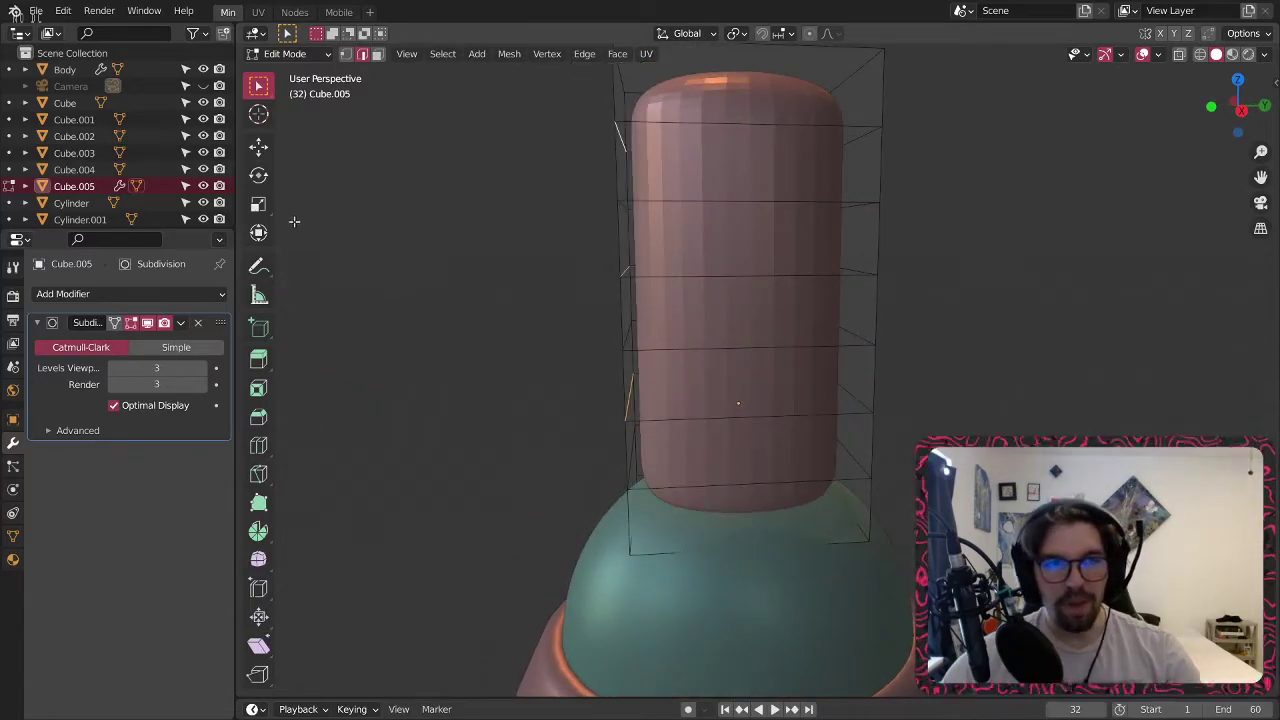
{"action": "left_click", "coordinate": [258, 147]}
{"action": "left_click_drag", "start_coordinate": [692, 274], "coordinate": [730, 283]}
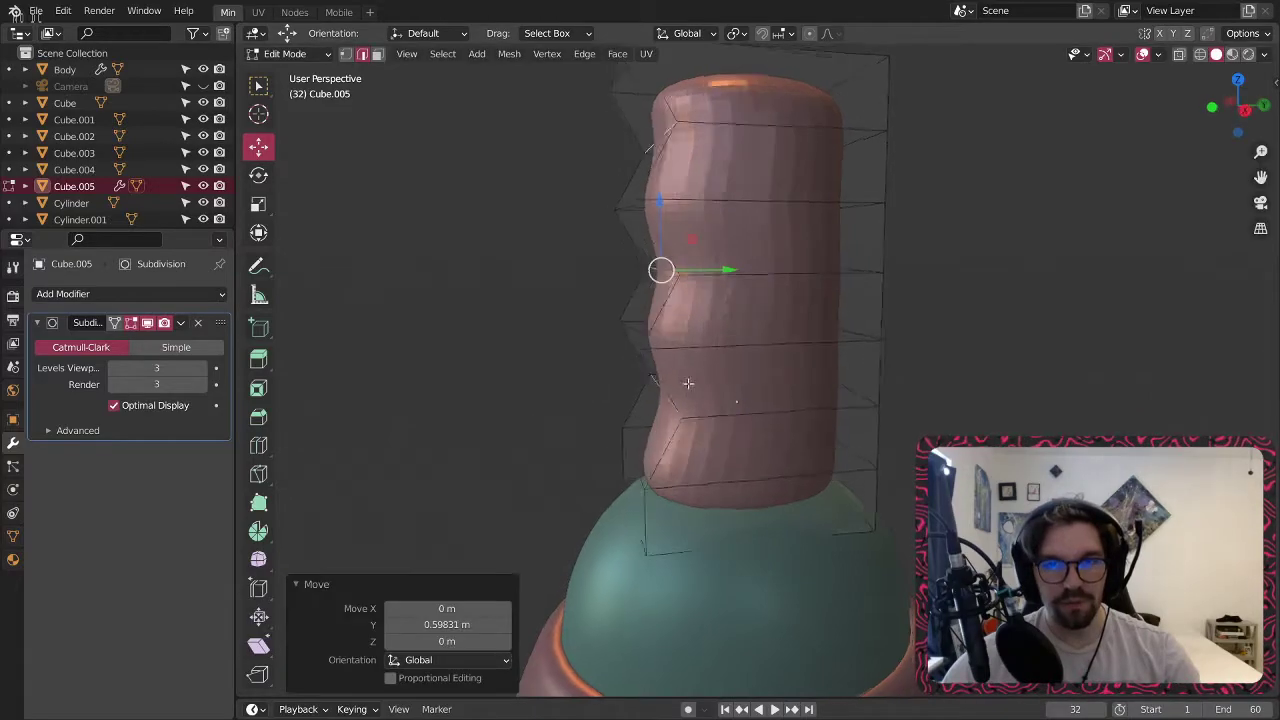
{"action": "middle_click_drag", "start_coordinate": [683, 383], "coordinate": [873, 358]}
Narrow the selected groove edges by scaling them to about 0.5 along X.
{"action": "left_click", "coordinate": [260, 205]}
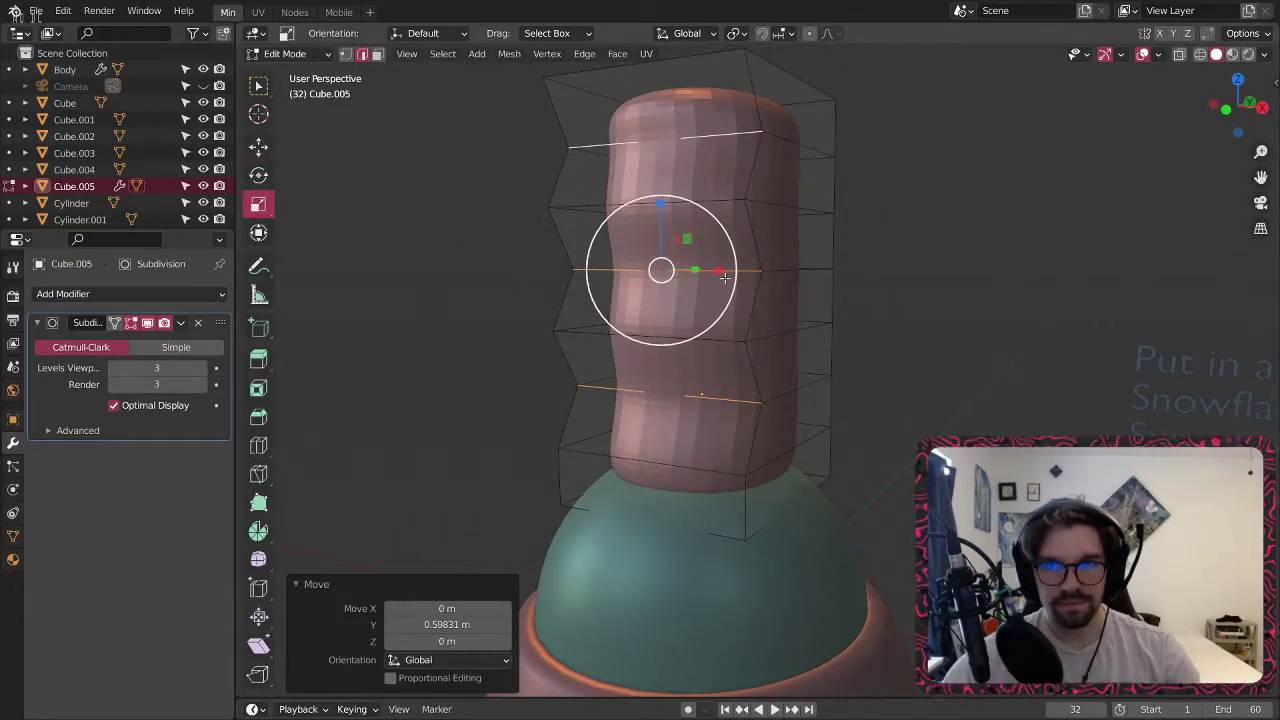
{"action": "middle_click_drag", "start_coordinate": [701, 268], "coordinate": [731, 268]}
{"action": "left_click_drag", "start_coordinate": [722, 270], "coordinate": [690, 273]}
{"action": "middle_click_drag", "start_coordinate": [694, 271], "coordinate": [596, 277]}
{"action": "middle_click_drag", "start_coordinate": [725, 222], "coordinate": [592, 214]}
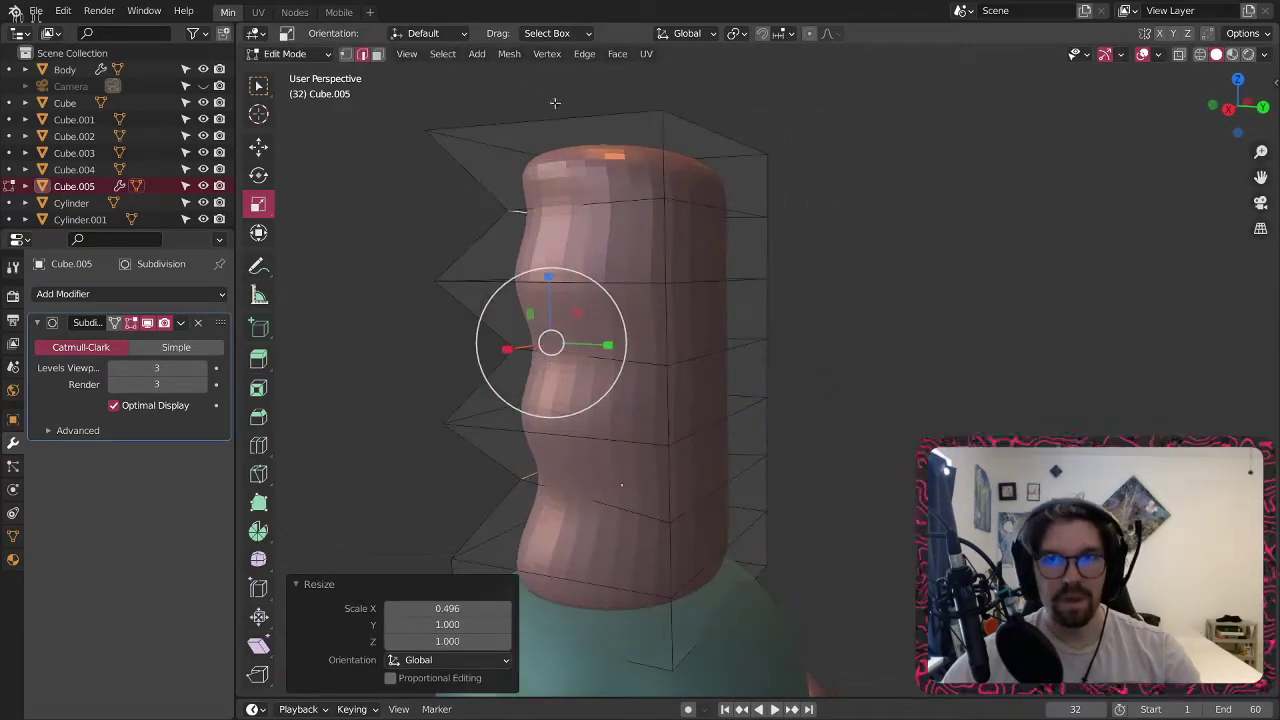
Select the horizontal edges down the block's back side and lower them about 0.33 m along Z.
{"action": "left_click", "coordinate": [722, 136]}
{"action": "left_click", "coordinate": [725, 200], "text": "shift"}
{"action": "left_click", "coordinate": [699, 279], "text": "shift"}
{"action": "left_click", "coordinate": [710, 363], "text": "shift"}
{"action": "left_click", "coordinate": [708, 430], "text": "shift"}
{"action": "left_click", "coordinate": [702, 495], "text": "shift"}
{"action": "left_click", "coordinate": [701, 562], "text": "shift"}
{"action": "middle_click_drag", "start_coordinate": [696, 489], "coordinate": [688, 401], "text": "shift"}
{"action": "middle_click_drag", "start_coordinate": [688, 401], "coordinate": [702, 399]}
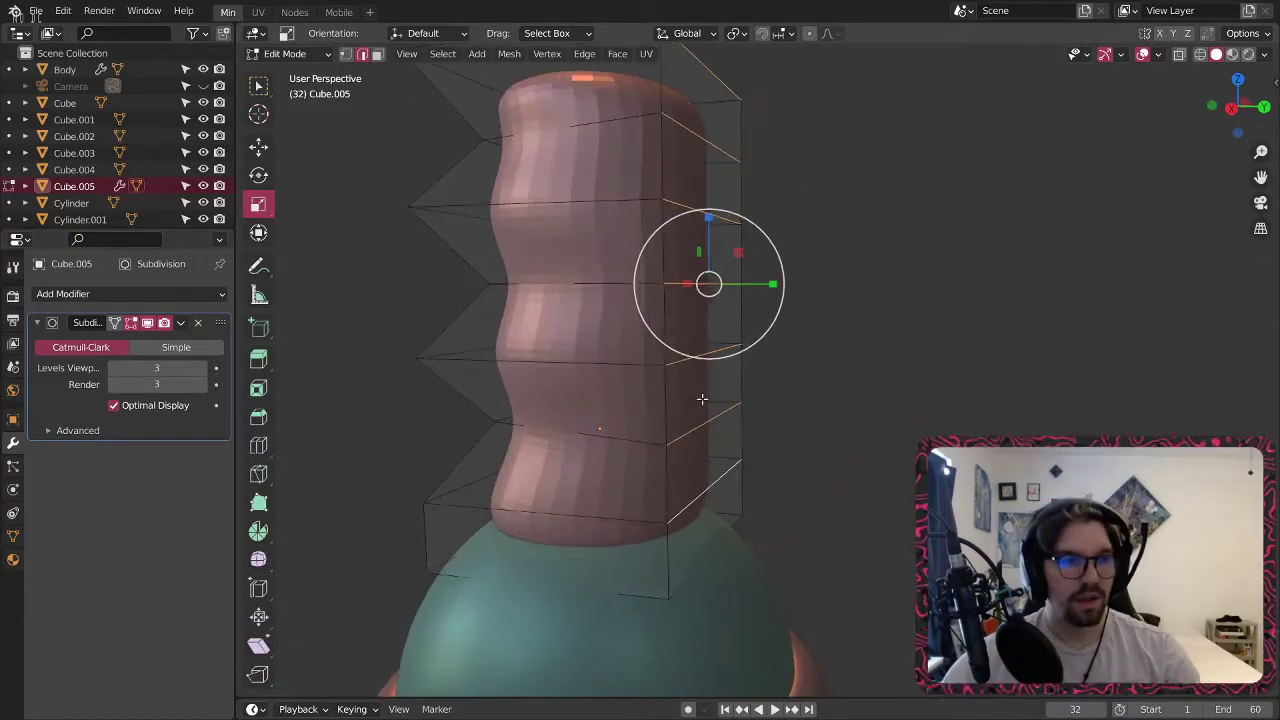
{"action": "left_click", "coordinate": [258, 146]}
{"action": "left_click_drag", "start_coordinate": [708, 216], "coordinate": [690, 238]}
{"action": "middle_click_drag", "start_coordinate": [690, 238], "coordinate": [717, 325]}
Add one vertical loop cut through the block's middle, then raise its top edge and move it about -0.8 m along Y.
{"action": "left_click", "coordinate": [258, 446]}
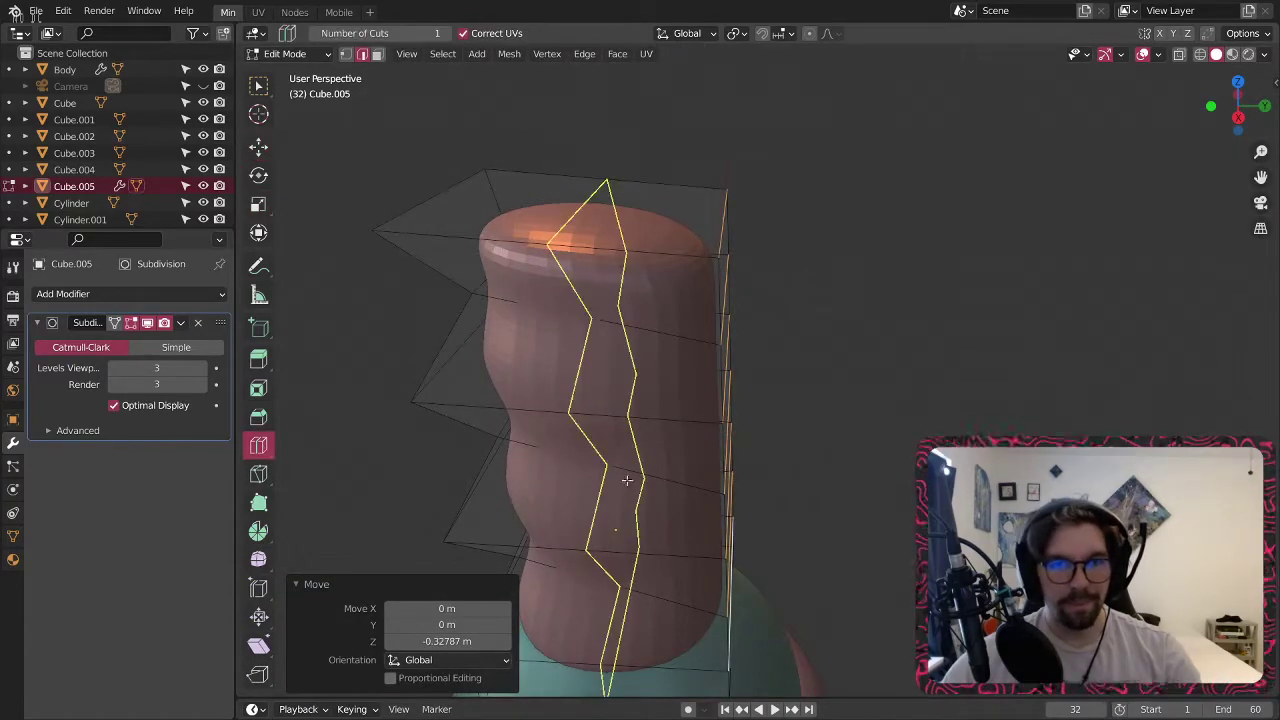
{"action": "left_click", "coordinate": [598, 330]}
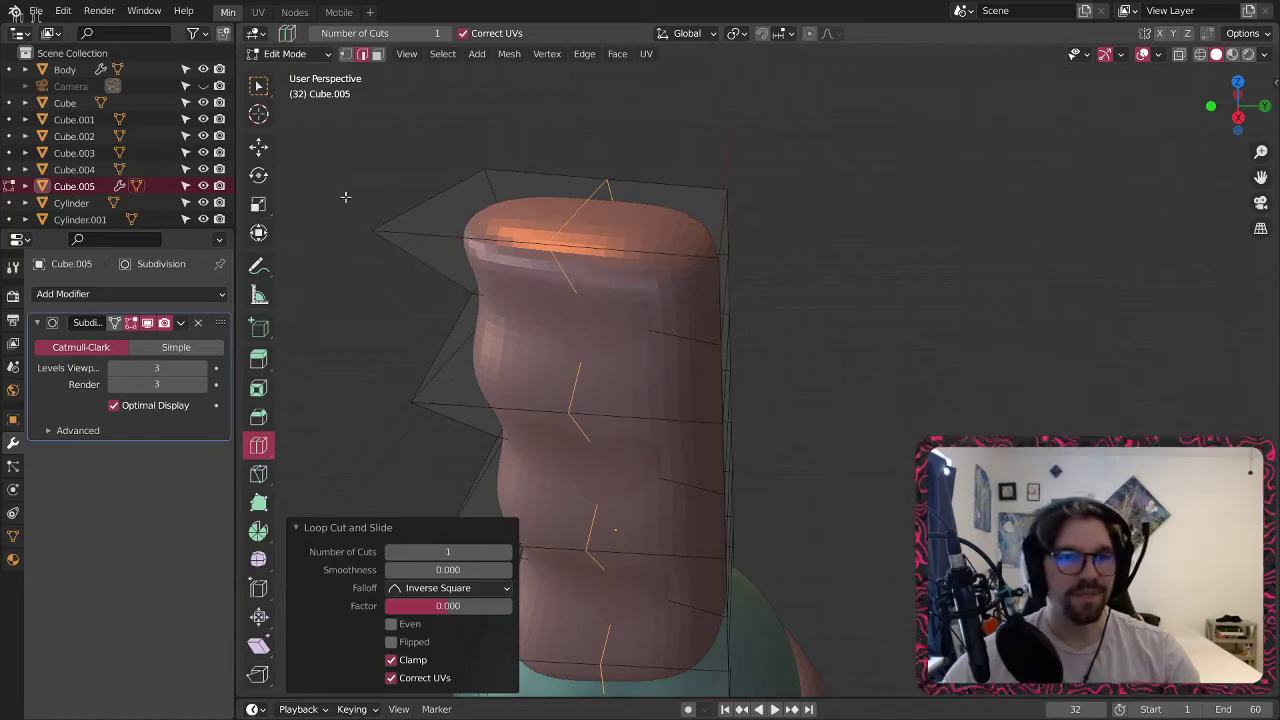
{"action": "left_click", "coordinate": [257, 89]}
{"action": "left_click", "coordinate": [575, 210]}
{"action": "middle_click_drag", "start_coordinate": [575, 210], "coordinate": [606, 176]}
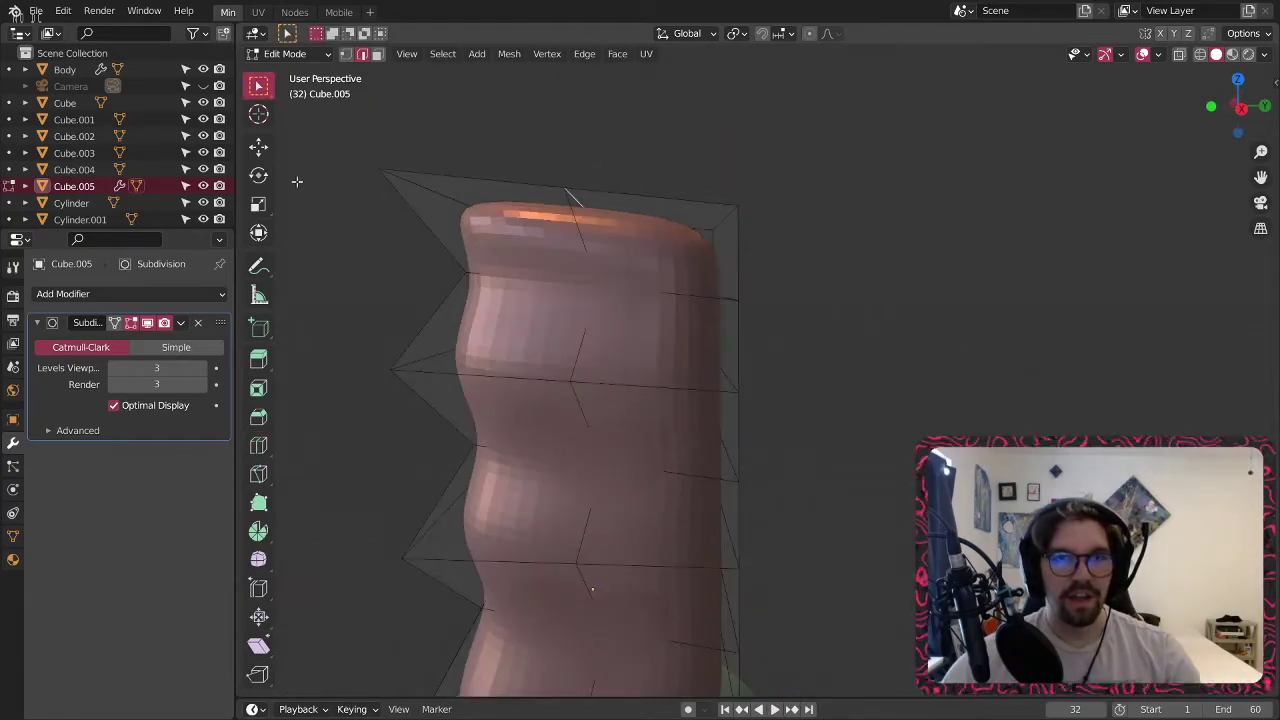
{"action": "left_click", "coordinate": [259, 149]}
{"action": "left_click_drag", "start_coordinate": [580, 144], "coordinate": [575, 48]}
{"action": "left_click_drag", "start_coordinate": [647, 106], "coordinate": [581, 97]}
{"action": "scroll", "coordinate": [583, 110], "scroll_direction": "down", "scroll_amount": 4}
{"action": "middle_click_drag", "start_coordinate": [600, 250], "coordinate": [874, 206], "text": "shift"}
{"action": "middle_click_drag", "start_coordinate": [768, 256], "coordinate": [715, 311], "text": "shift"}
{"action": "scroll", "coordinate": [714, 311], "scroll_direction": "up", "scroll_amount": 2}
Return to Object Mode and apply smooth shading to the grooved block.
{"action": "left_click", "coordinate": [285, 53]}
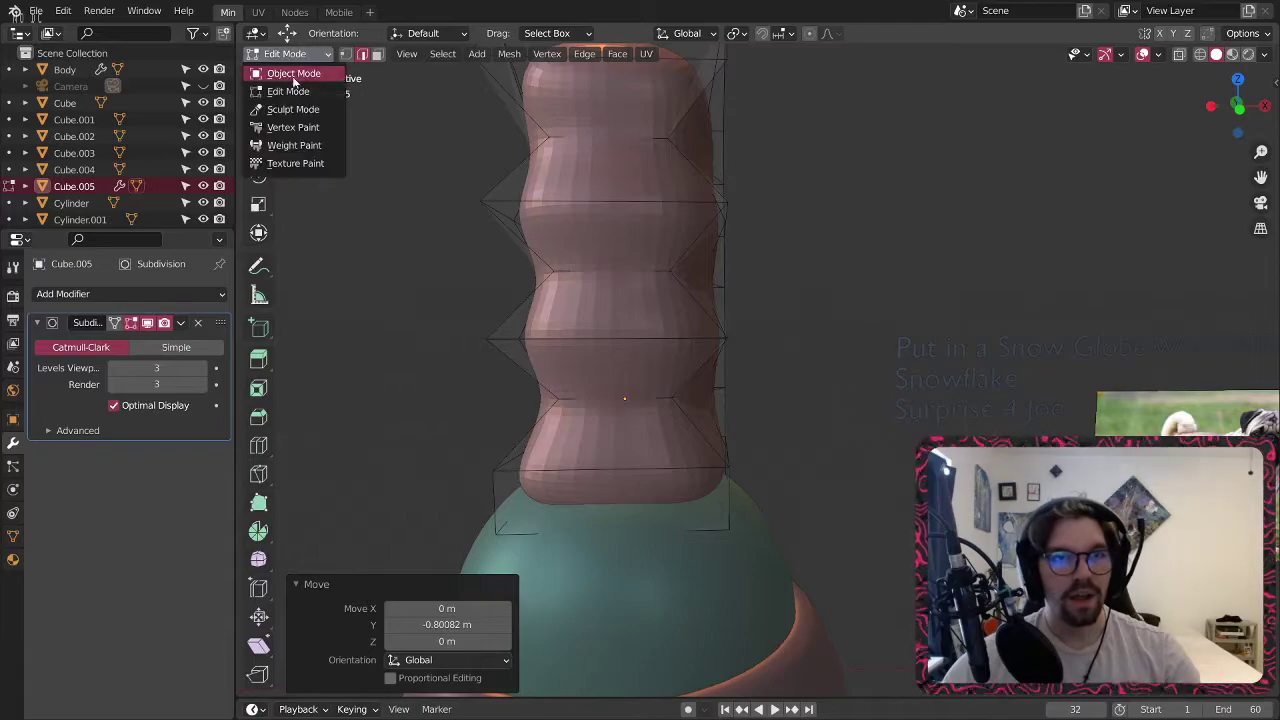
{"action": "left_click", "coordinate": [295, 71]}
{"action": "right_click", "coordinate": [576, 184]}
{"action": "left_click", "coordinate": [576, 184]}
{"action": "middle_click_drag", "start_coordinate": [831, 162], "coordinate": [683, 419]}
{"action": "scroll", "coordinate": [683, 419], "scroll_direction": "down", "scroll_amount": 2}
{"action": "scroll", "coordinate": [700, 421], "scroll_direction": "up", "scroll_amount": 3}
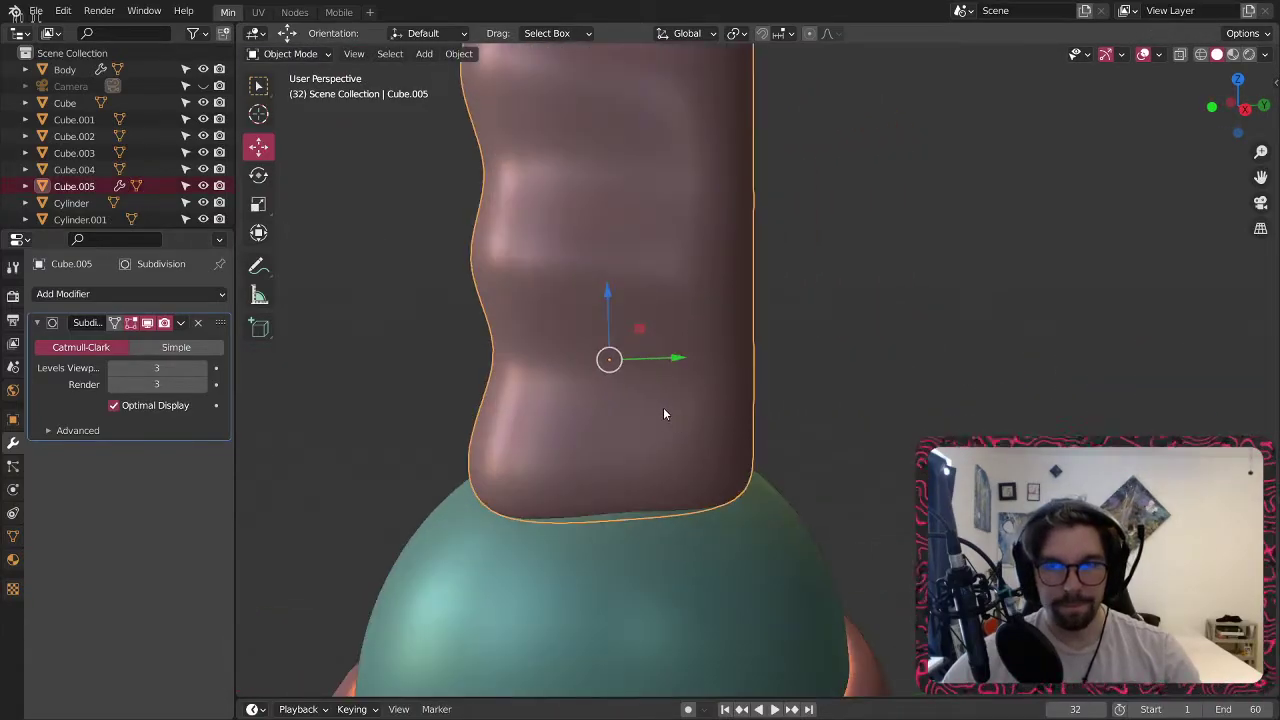
Flare the block's base by scaling its bottom edges about 1.41 with smooth proportional editing and an enlarged proportional size.
{"action": "left_click", "coordinate": [285, 53]}
{"action": "left_click", "coordinate": [298, 88]}
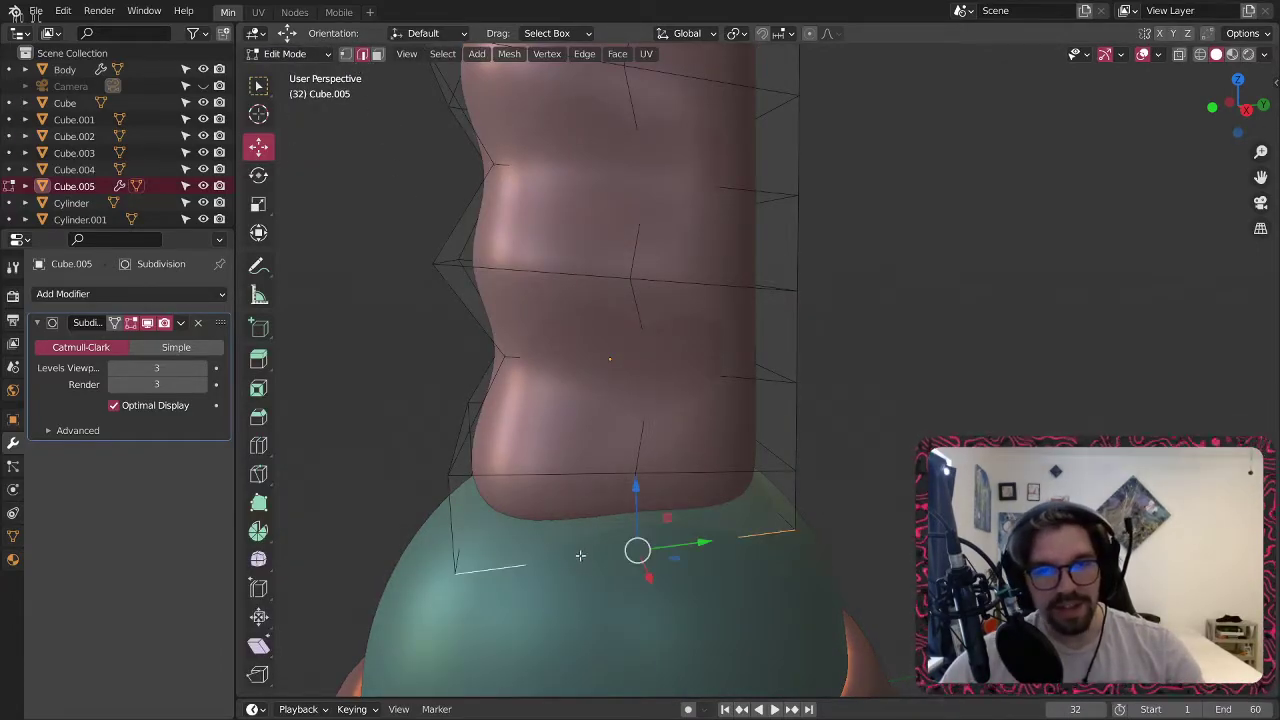
{"action": "middle_click_drag", "start_coordinate": [490, 548], "coordinate": [591, 563]}
{"action": "middle_click_drag", "start_coordinate": [457, 631], "coordinate": [720, 517], "text": "shift"}
{"action": "middle_click_drag", "start_coordinate": [705, 460], "coordinate": [900, 420]}
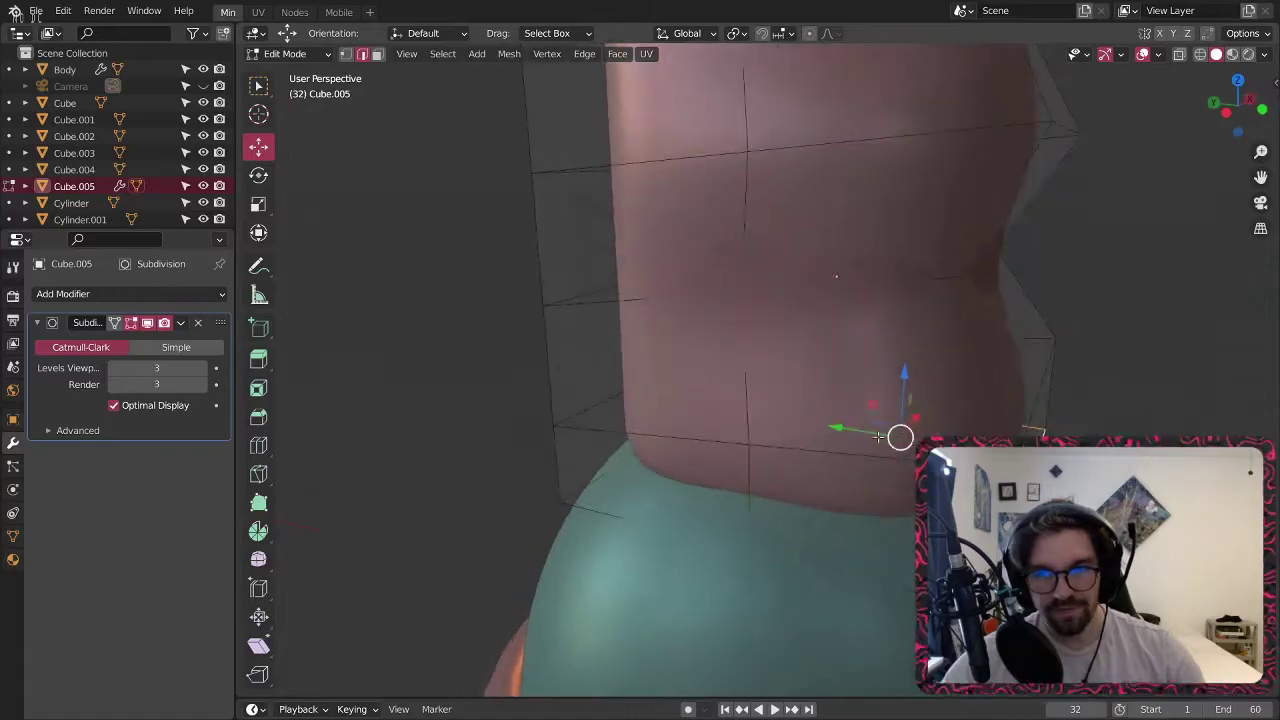
{"action": "middle_click_drag", "start_coordinate": [777, 550], "coordinate": [786, 570]}
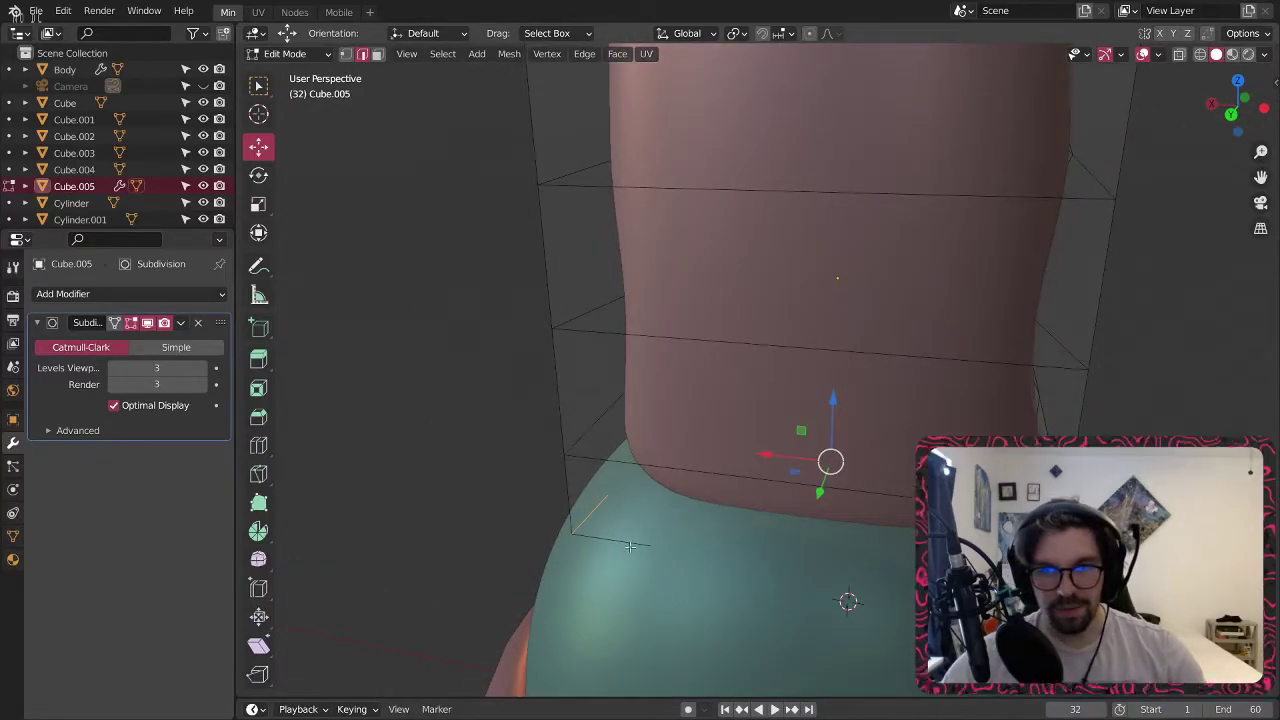
{"action": "middle_click_drag", "start_coordinate": [649, 519], "coordinate": [643, 359]}
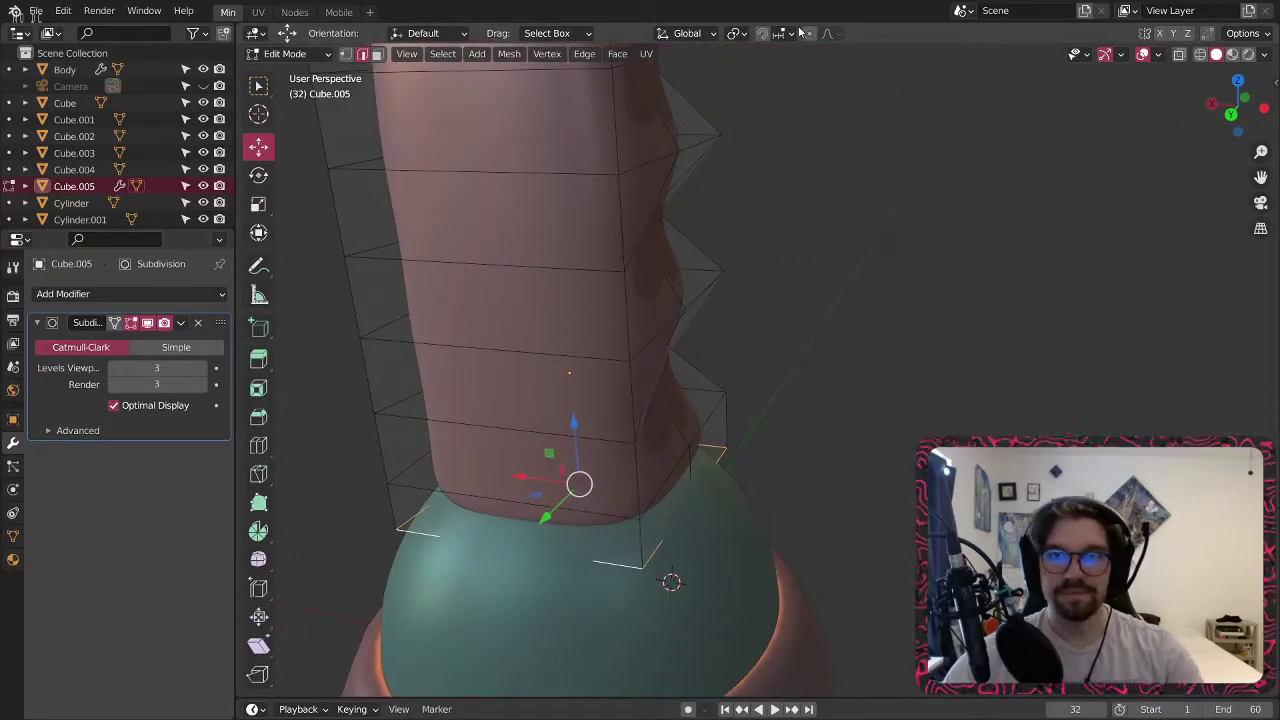
{"action": "middle_click_drag", "start_coordinate": [822, 50], "coordinate": [621, 350]}
{"action": "key", "text": "s"}
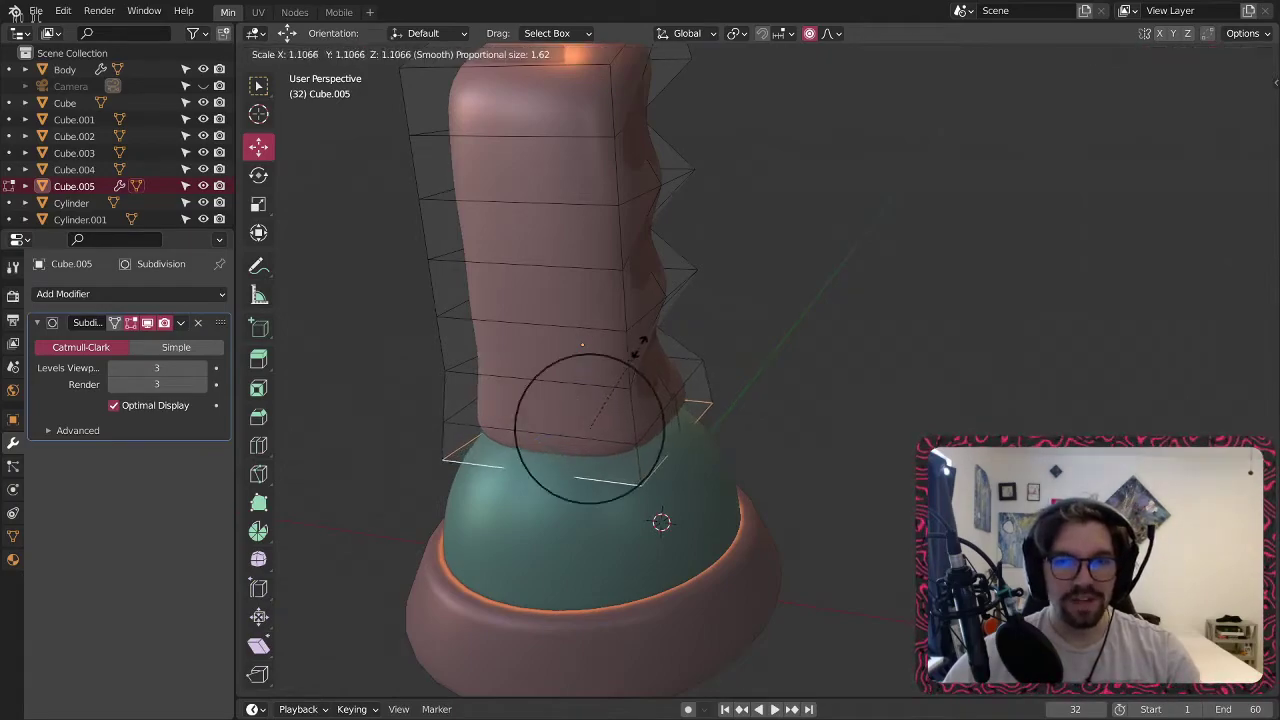
{"action": "left_click", "coordinate": [674, 342]}
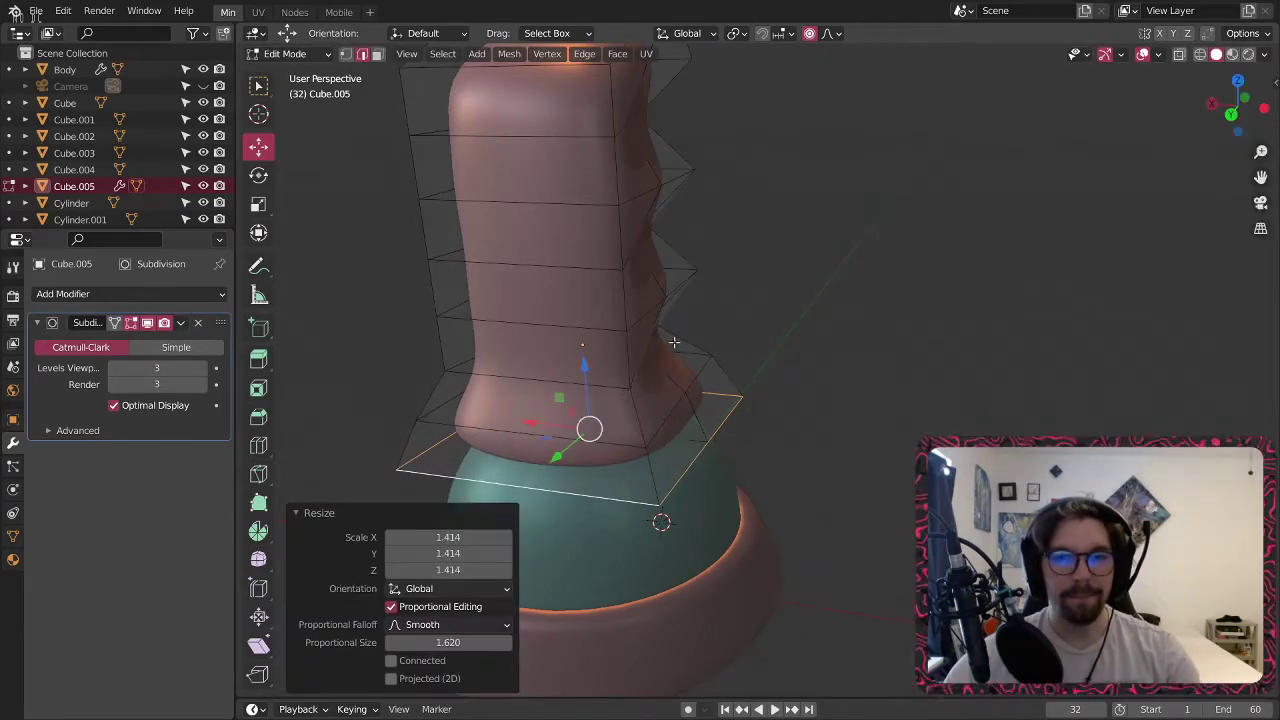
{"action": "left_click_drag", "start_coordinate": [448, 643], "coordinate": [528, 643]}
{"action": "middle_click_drag", "start_coordinate": [530, 300], "coordinate": [308, 254]}
Return to Object Mode and check the flared, grooved shape from several angles.
{"action": "left_click", "coordinate": [289, 56]}
{"action": "left_click", "coordinate": [293, 73]}
{"action": "scroll", "coordinate": [480, 294], "scroll_direction": "down", "scroll_amount": 4}
{"action": "left_click", "coordinate": [577, 226]}
{"action": "scroll", "coordinate": [561, 290], "scroll_direction": "up", "scroll_amount": 5}
{"action": "middle_click_drag", "start_coordinate": [561, 293], "coordinate": [596, 285]}
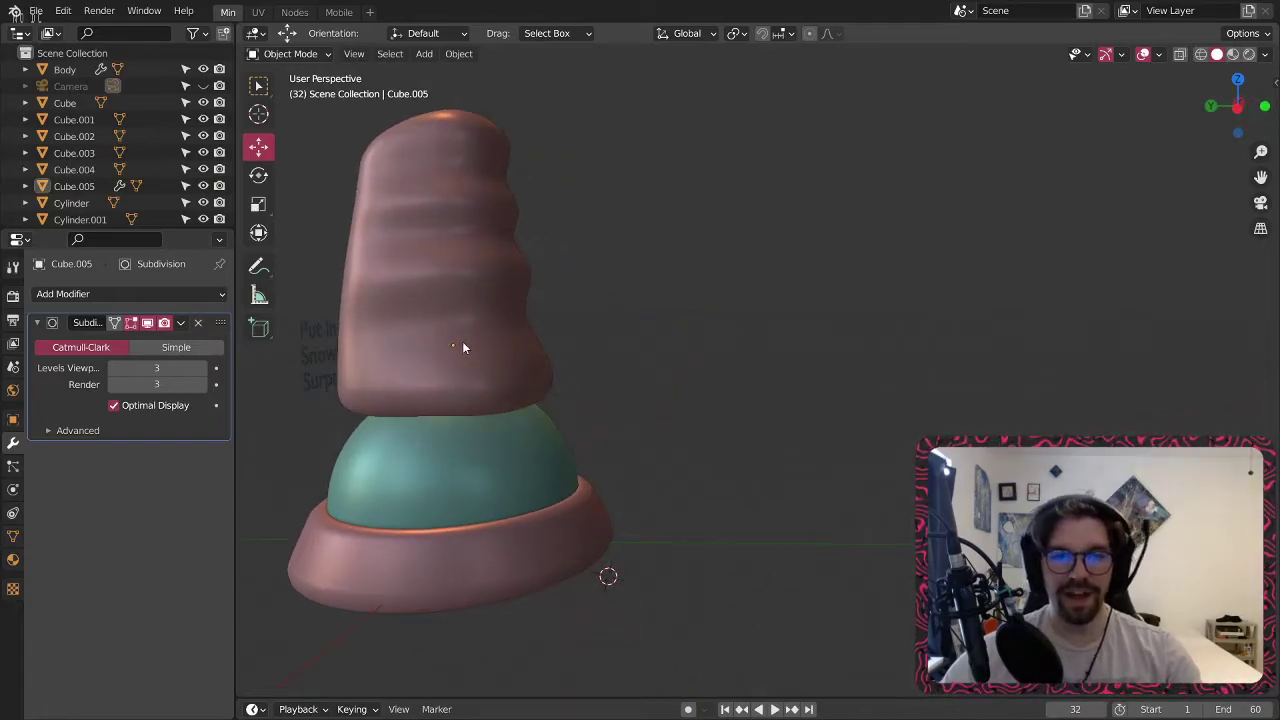
{"action": "middle_click_drag", "start_coordinate": [463, 347], "coordinate": [564, 340], "text": "shift"}
{"action": "middle_click_drag", "start_coordinate": [443, 343], "coordinate": [642, 270]}
Scale the grooved shape uniformly to about 0.71 and lower it about 0.53 m along Z onto the dome.
{"action": "left_click", "coordinate": [642, 270]}
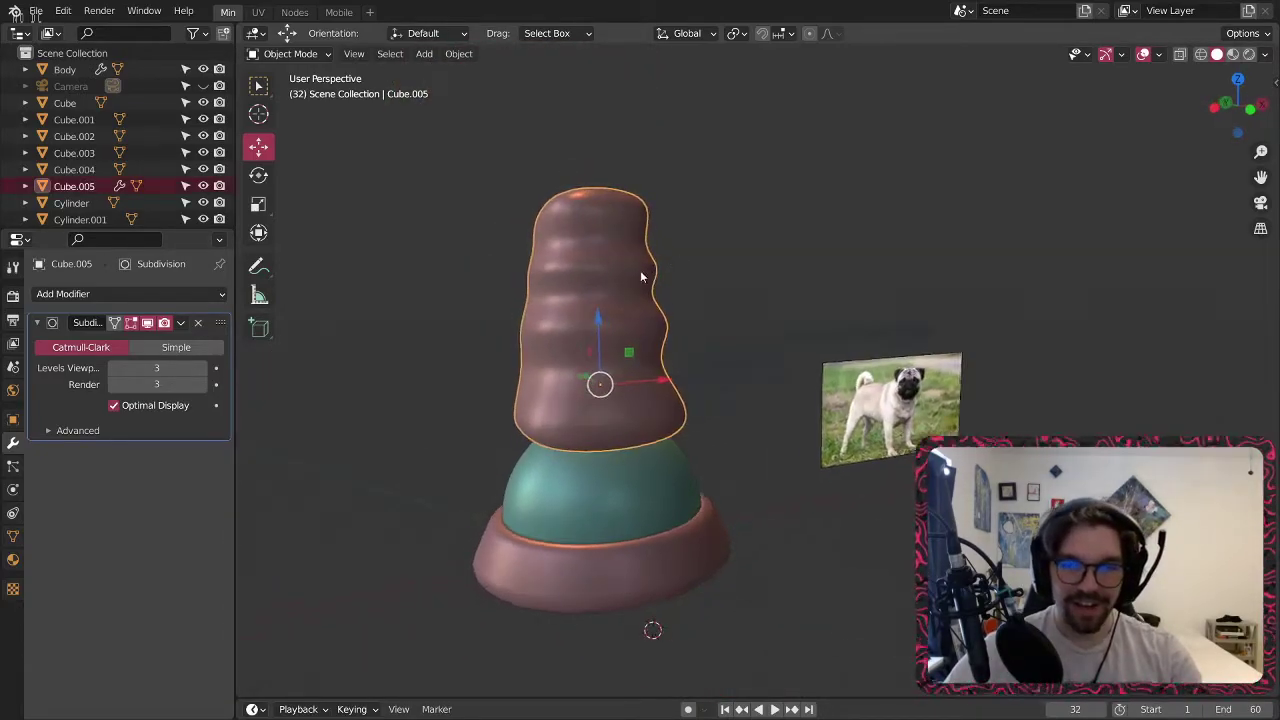
{"action": "scroll", "coordinate": [645, 290], "scroll_direction": "up", "scroll_amount": 3}
{"action": "key", "text": "s"}
{"action": "left_click", "coordinate": [689, 293]}
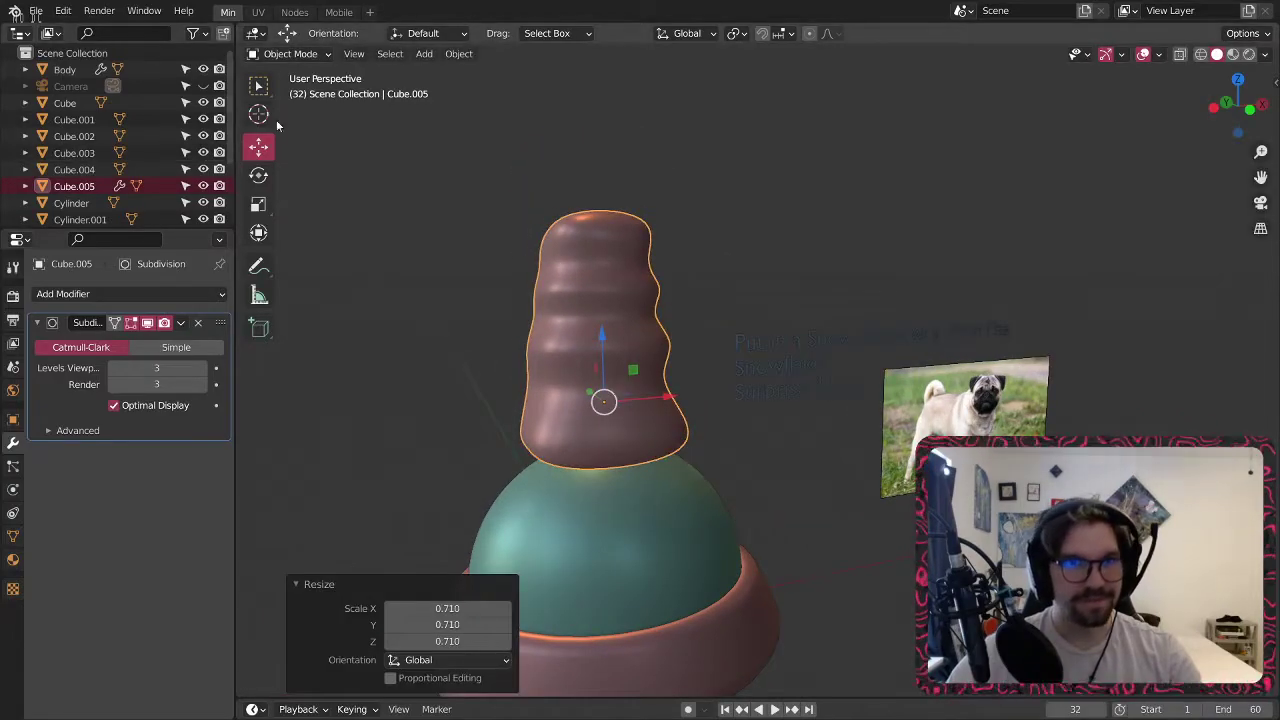
{"action": "left_click_drag", "start_coordinate": [596, 328], "coordinate": [598, 339]}
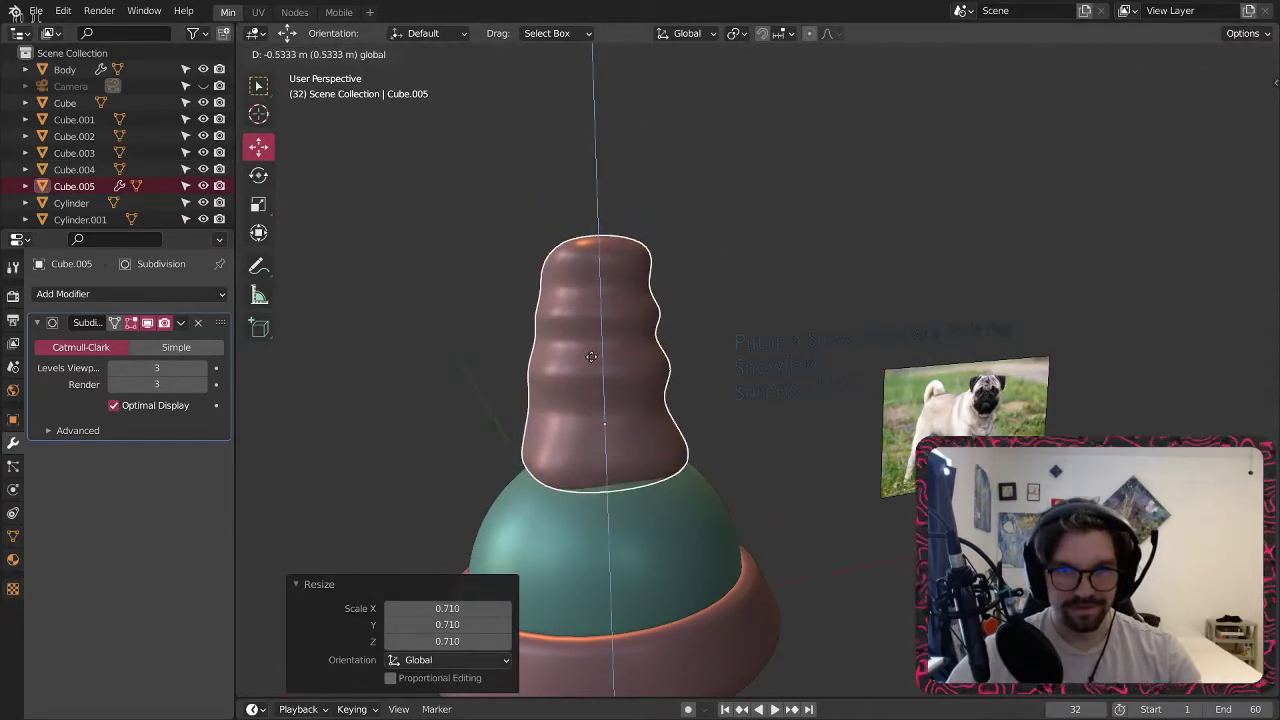
{"action": "left_click", "coordinate": [590, 358]}
Nudge the grooved shape horizontally so it sits centered on top of the dome.
{"action": "left_click", "coordinate": [781, 230]}
{"action": "scroll", "coordinate": [594, 416], "scroll_direction": "up", "scroll_amount": 4}
{"action": "middle_click_drag", "start_coordinate": [594, 418], "coordinate": [491, 208]}
{"action": "left_click", "coordinate": [562, 322]}
{"action": "left_click_drag", "start_coordinate": [614, 349], "coordinate": [638, 341]}
{"action": "scroll", "coordinate": [646, 398], "scroll_direction": "up", "scroll_amount": 3}
{"action": "left_click", "coordinate": [889, 184]}
{"action": "middle_click_drag", "start_coordinate": [666, 246], "coordinate": [575, 288]}
{"action": "left_click", "coordinate": [623, 283]}
{"action": "scroll", "coordinate": [609, 276], "scroll_direction": "down", "scroll_amount": 6}
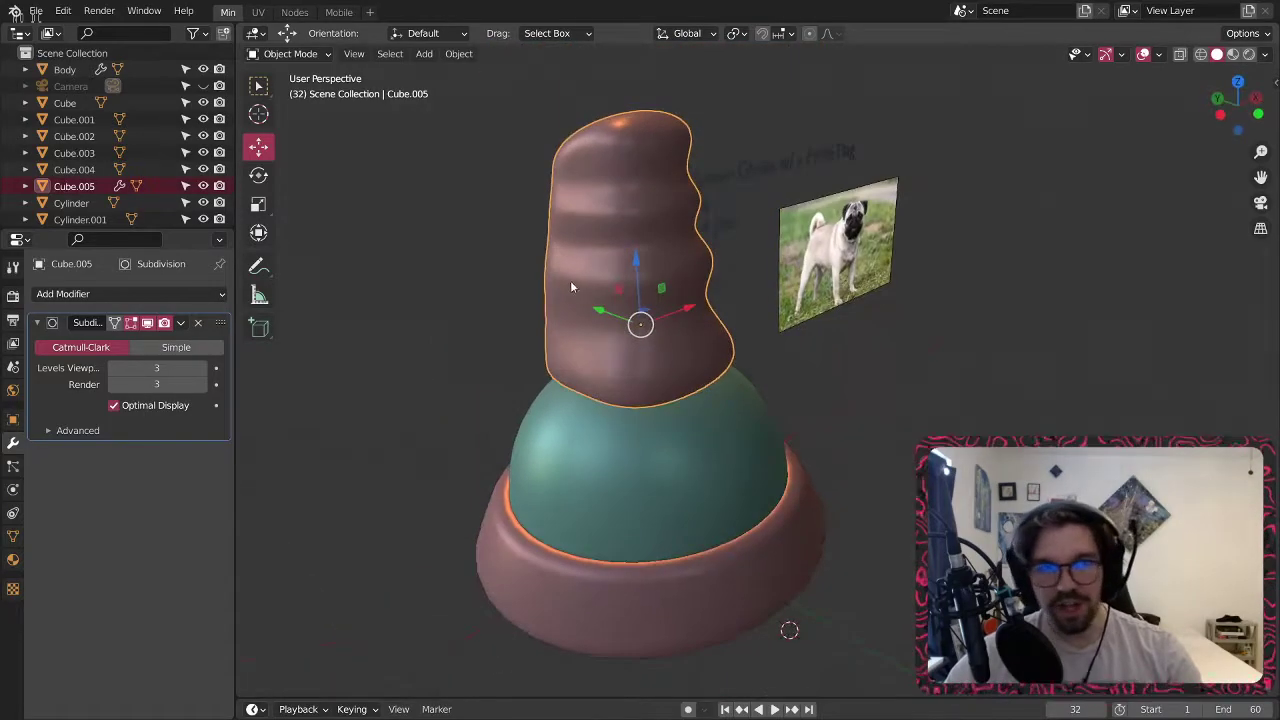
Switch to the Nodes workspace and create a new material for the grooved shape.
{"action": "left_click", "coordinate": [299, 14]}
{"action": "scroll", "coordinate": [745, 186], "scroll_direction": "down", "scroll_amount": 3}
{"action": "middle_click_drag", "start_coordinate": [668, 164], "coordinate": [722, 226]}
{"action": "scroll", "coordinate": [660, 158], "scroll_direction": "up", "scroll_amount": 3}
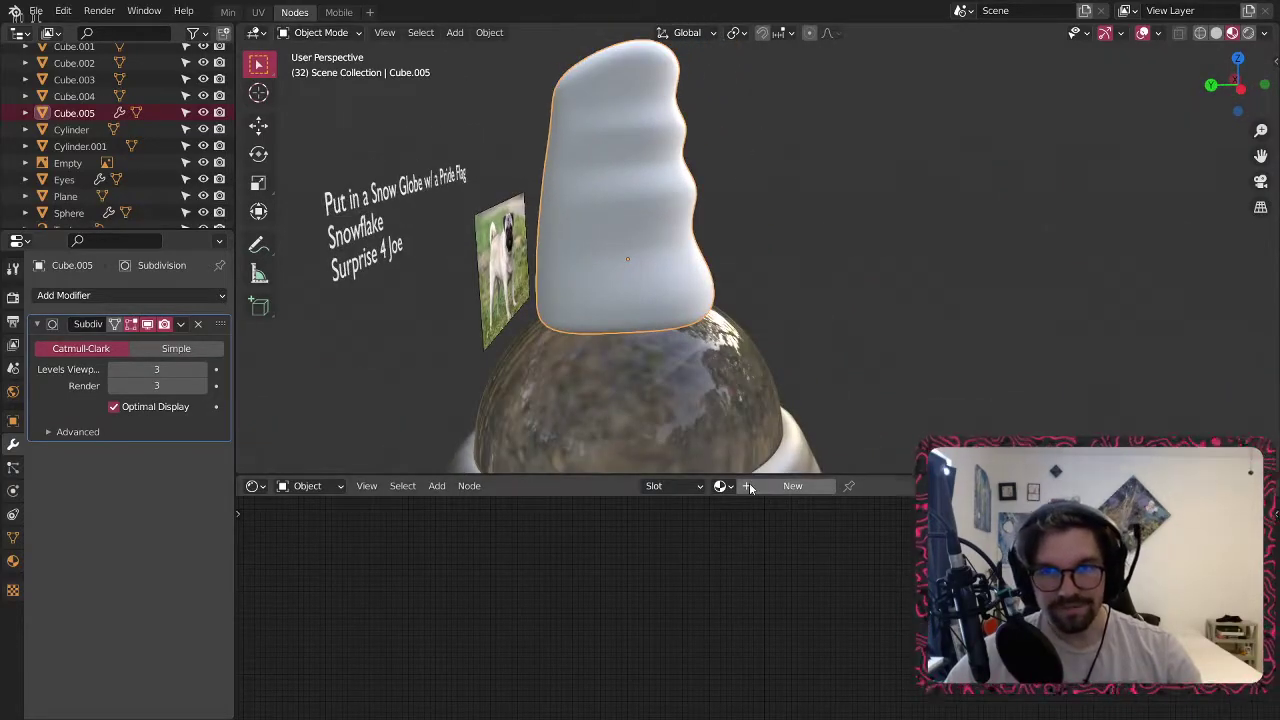
{"action": "left_click", "coordinate": [792, 485]}
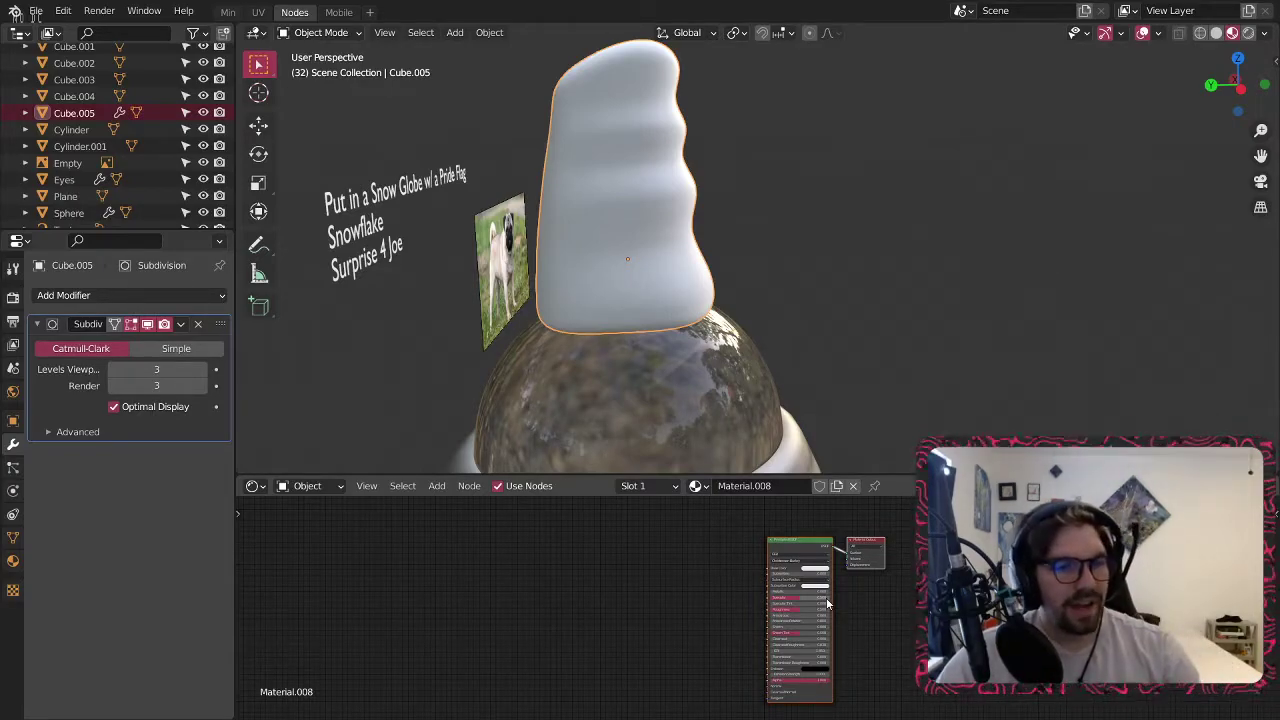
{"action": "middle_click_drag", "start_coordinate": [600, 420], "coordinate": [591, 222]}
{"action": "scroll", "coordinate": [591, 222], "scroll_direction": "up", "scroll_amount": 2}
Return to the Min workspace and crease the selected groove edges of the tall shape by 1.0 in Edit Mode.
{"action": "left_click", "coordinate": [229, 12]}
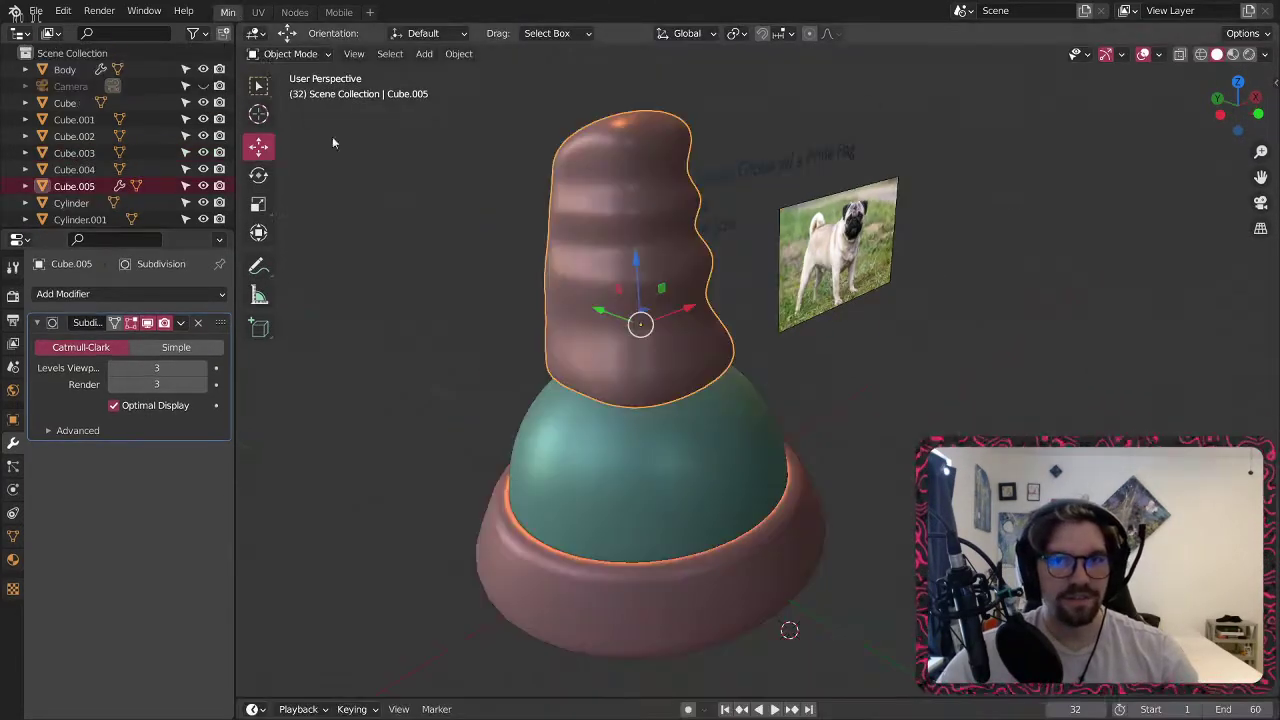
{"action": "left_click", "coordinate": [285, 54]}
{"action": "left_click", "coordinate": [300, 80]}
{"action": "scroll", "coordinate": [654, 208], "scroll_direction": "up", "scroll_amount": 4}
{"action": "left_click", "coordinate": [654, 208]}
{"action": "scroll", "coordinate": [656, 240], "scroll_direction": "down", "scroll_amount": 2}
{"action": "scroll", "coordinate": [648, 245], "scroll_direction": "down", "scroll_amount": 2}
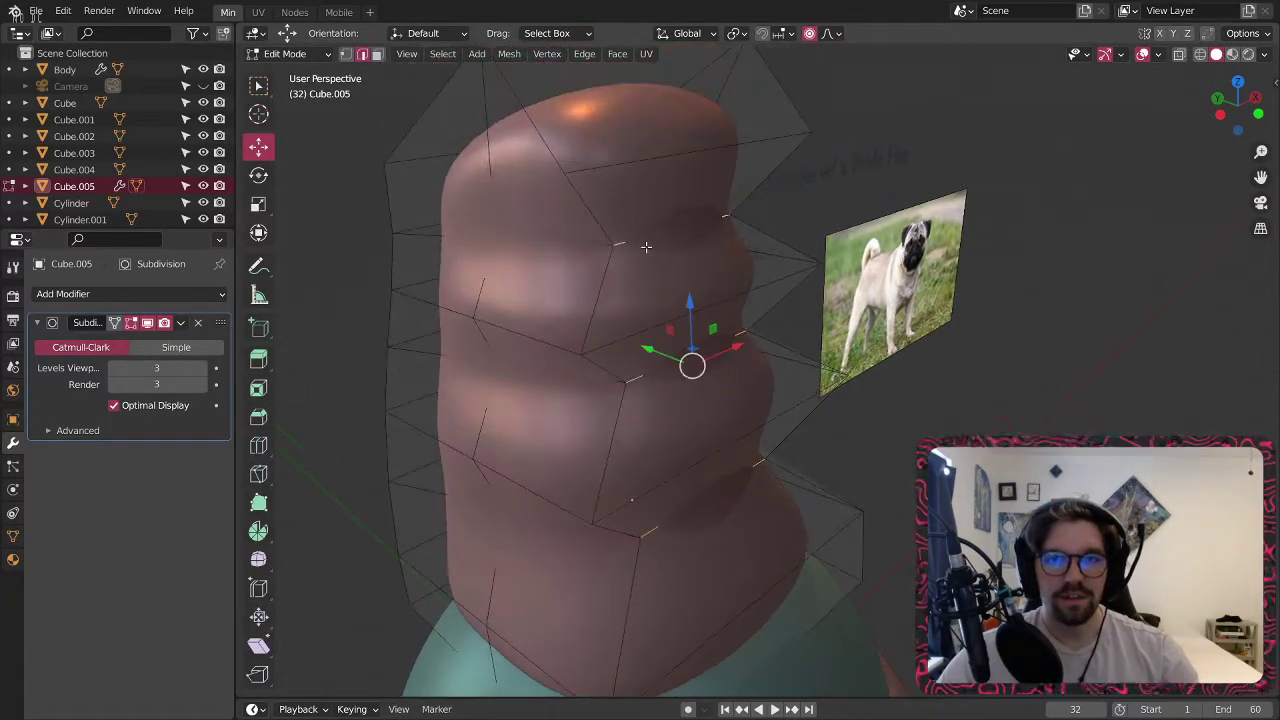
{"action": "key", "text": "shift+e"}
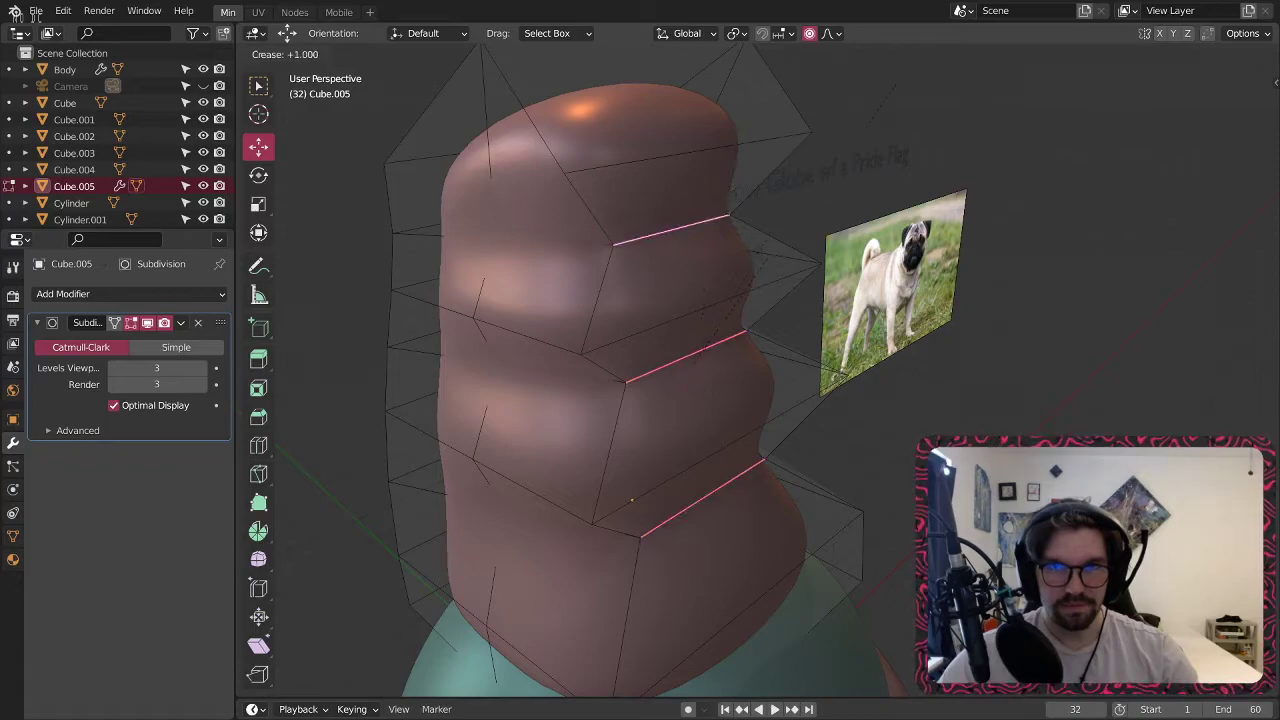
{"action": "key", "text": "Return"}
Return to Object Mode in the Nodes workspace and assign Material.006 to the grooved shape.
{"action": "left_click", "coordinate": [294, 12]}
{"action": "left_click", "coordinate": [312, 34]}
{"action": "left_click", "coordinate": [313, 53]}
{"action": "scroll", "coordinate": [454, 203], "scroll_direction": "down", "scroll_amount": 3}
{"action": "middle_click_drag", "start_coordinate": [454, 203], "coordinate": [514, 226]}
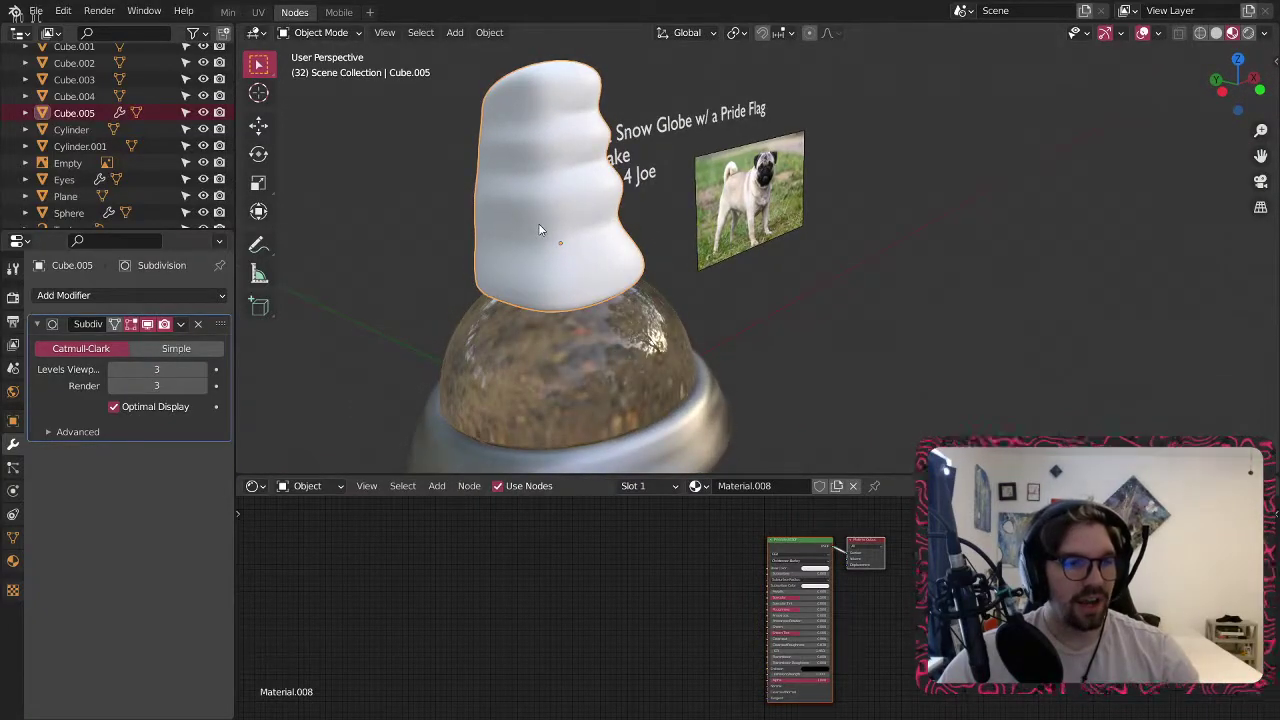
{"action": "scroll", "coordinate": [538, 230], "scroll_direction": "up", "scroll_amount": 3}
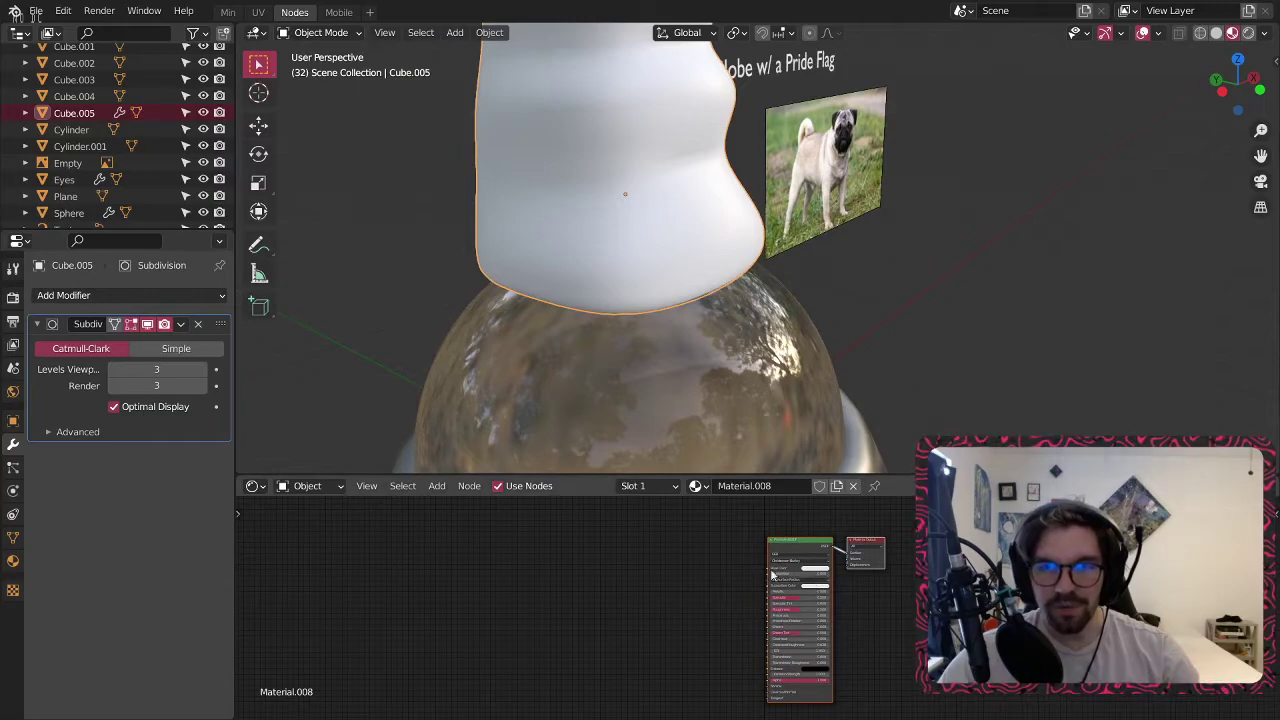
{"action": "scroll", "coordinate": [841, 624], "scroll_direction": "up", "scroll_amount": 4}
{"action": "middle_click_drag", "start_coordinate": [580, 626], "coordinate": [672, 572]}
{"action": "left_click", "coordinate": [695, 486]}
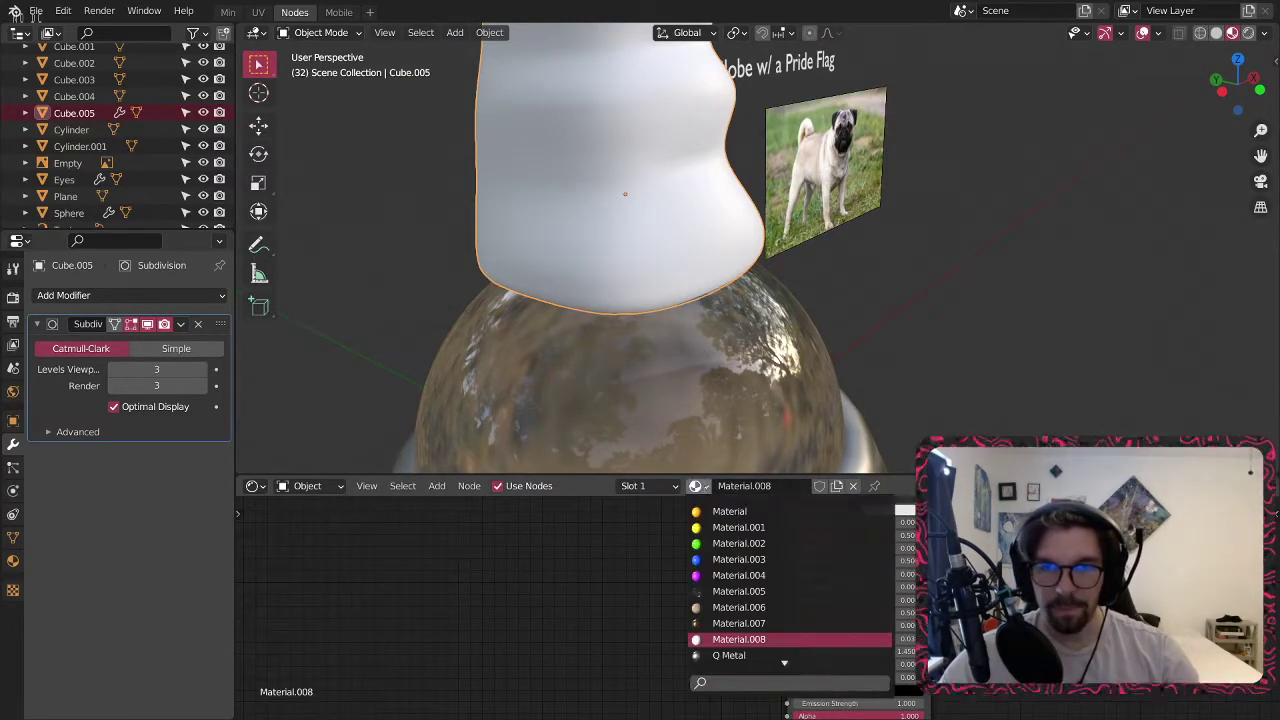
{"action": "left_click", "coordinate": [720, 609]}
{"action": "scroll", "coordinate": [636, 175], "scroll_direction": "up", "scroll_amount": 1}
{"action": "scroll", "coordinate": [636, 175], "scroll_direction": "up", "scroll_amount": 2}
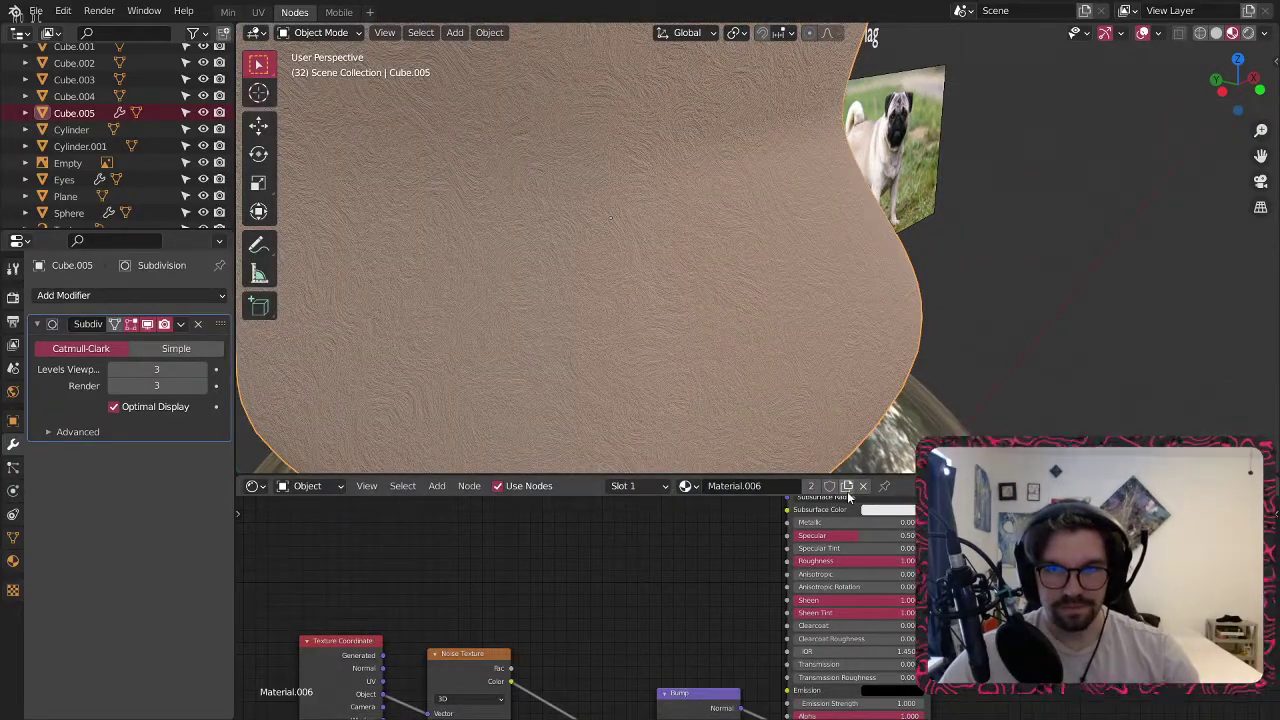
Make the grooved shape's material a single-user copy and name it Wig.
{"action": "left_click", "coordinate": [811, 486]}
{"action": "double_click", "coordinate": [761, 486]}
{"action": "type", "text": "Wig"}
{"action": "key", "text": "Return"}
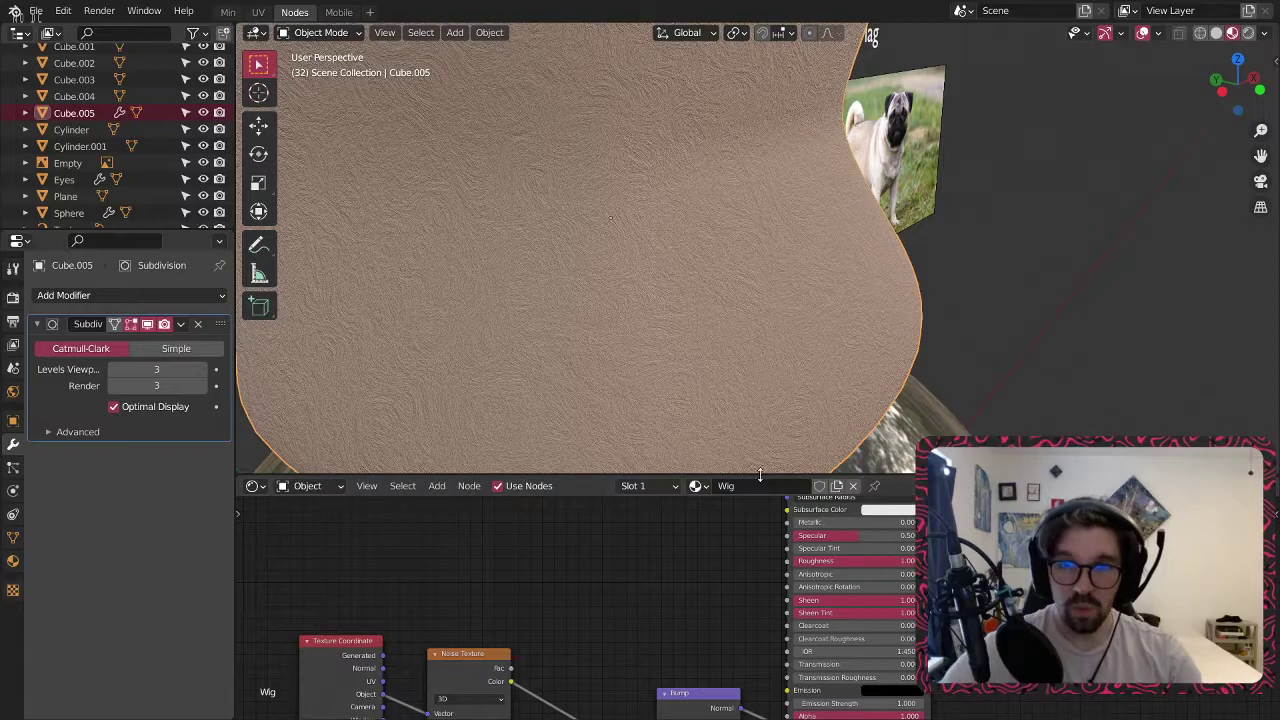
Change the Wig material's base color to a neutral light gray.
{"action": "middle_click_drag", "start_coordinate": [846, 562], "coordinate": [738, 623]}
{"action": "scroll", "coordinate": [770, 528], "scroll_direction": "up", "scroll_amount": 1}
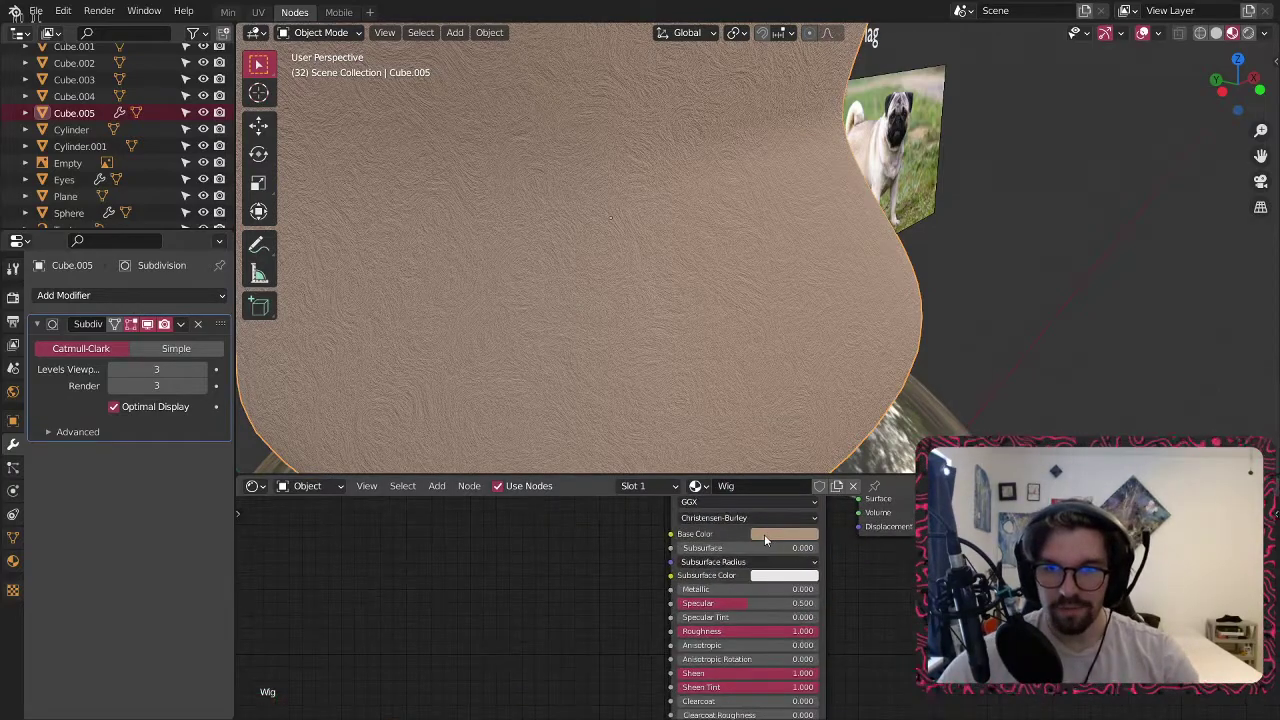
{"action": "left_click", "coordinate": [785, 533]}
{"action": "left_click_drag", "start_coordinate": [799, 488], "coordinate": [750, 488]}
{"action": "scroll", "coordinate": [560, 212], "scroll_direction": "down", "scroll_amount": 2}
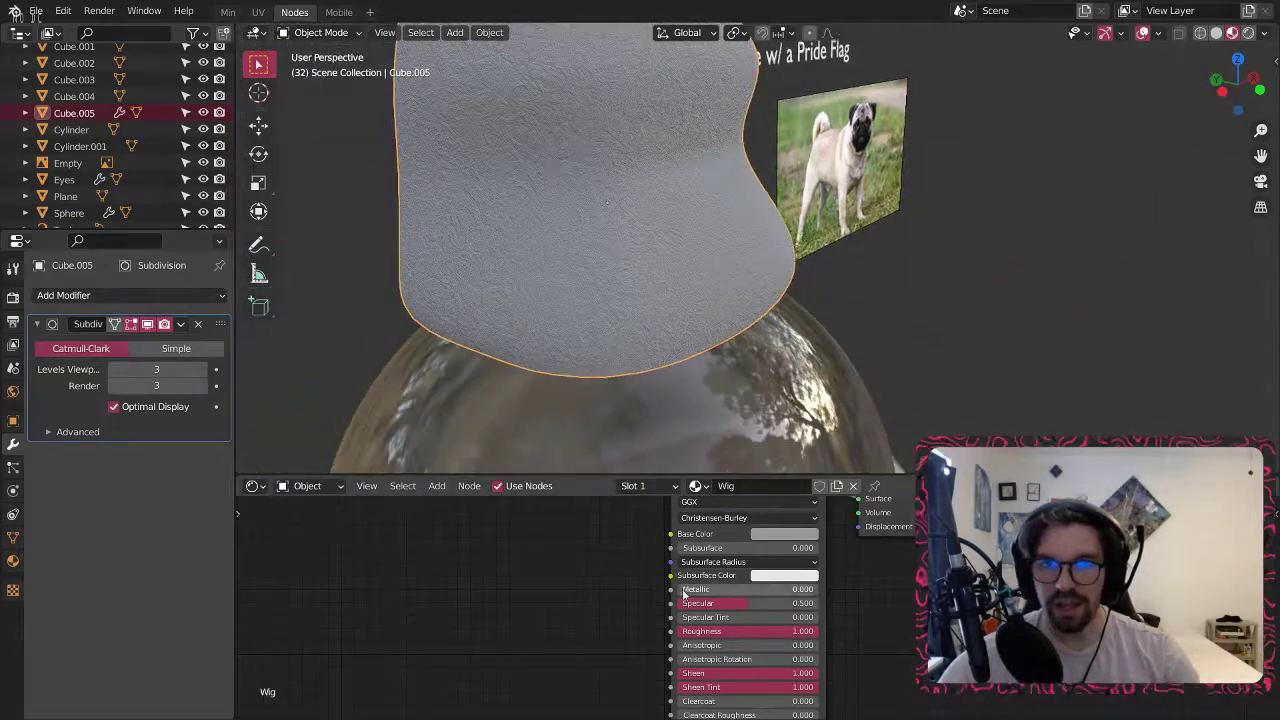
Set the Noise Texture scale of the Wig material to 1 and check the bumps on the grooved shape.
{"action": "scroll", "coordinate": [640, 600], "scroll_direction": "down", "scroll_amount": 3}
{"action": "middle_click_drag", "start_coordinate": [520, 600], "coordinate": [577, 600]}
{"action": "scroll", "coordinate": [580, 621], "scroll_direction": "up", "scroll_amount": 5}
{"action": "left_click", "coordinate": [587, 609]}
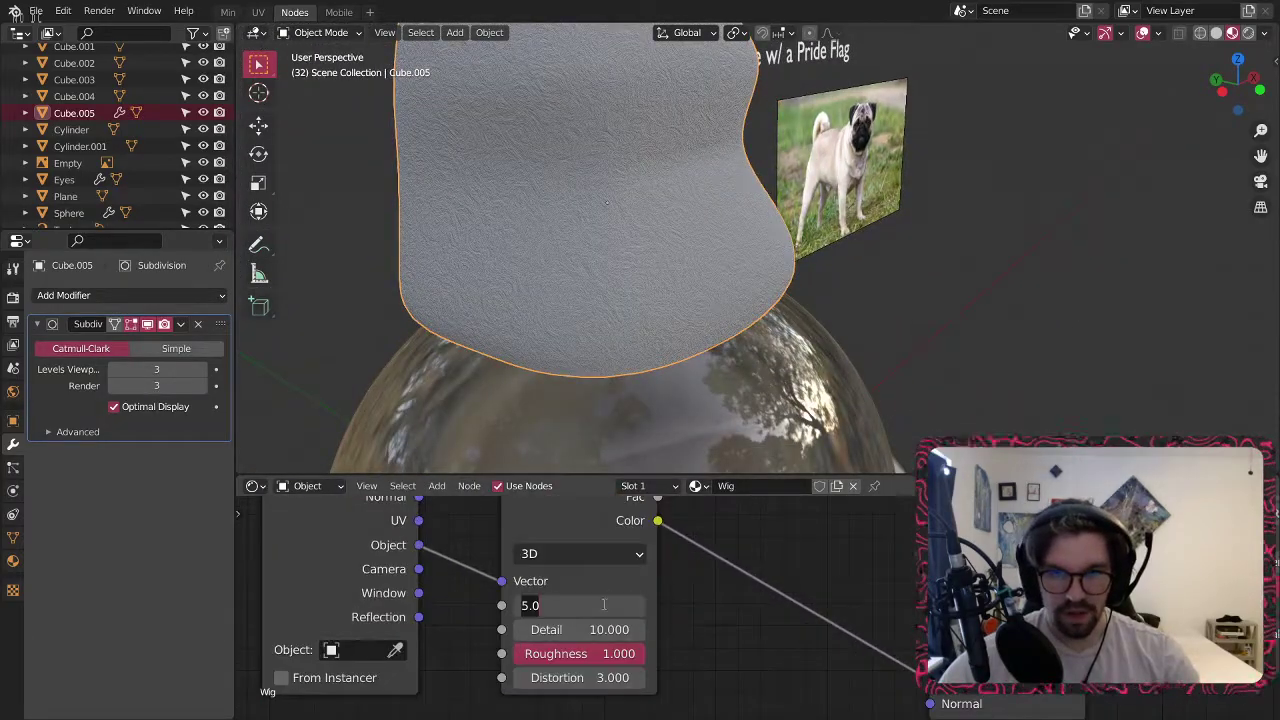
{"action": "type", "text": "1"}
{"action": "key", "text": "Return"}
{"action": "scroll", "coordinate": [614, 163], "scroll_direction": "up", "scroll_amount": 4}
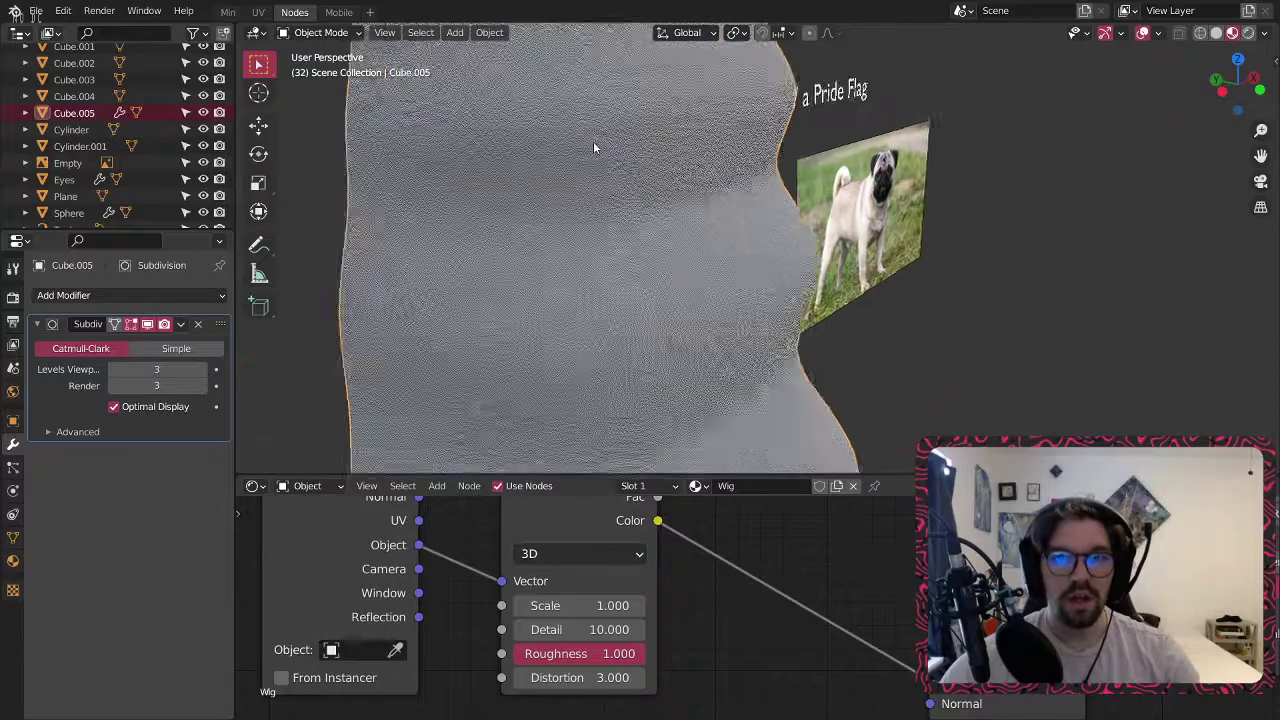
{"action": "scroll", "coordinate": [600, 165], "scroll_direction": "down", "scroll_amount": 2}
{"action": "scroll", "coordinate": [611, 152], "scroll_direction": "up", "scroll_amount": 4}
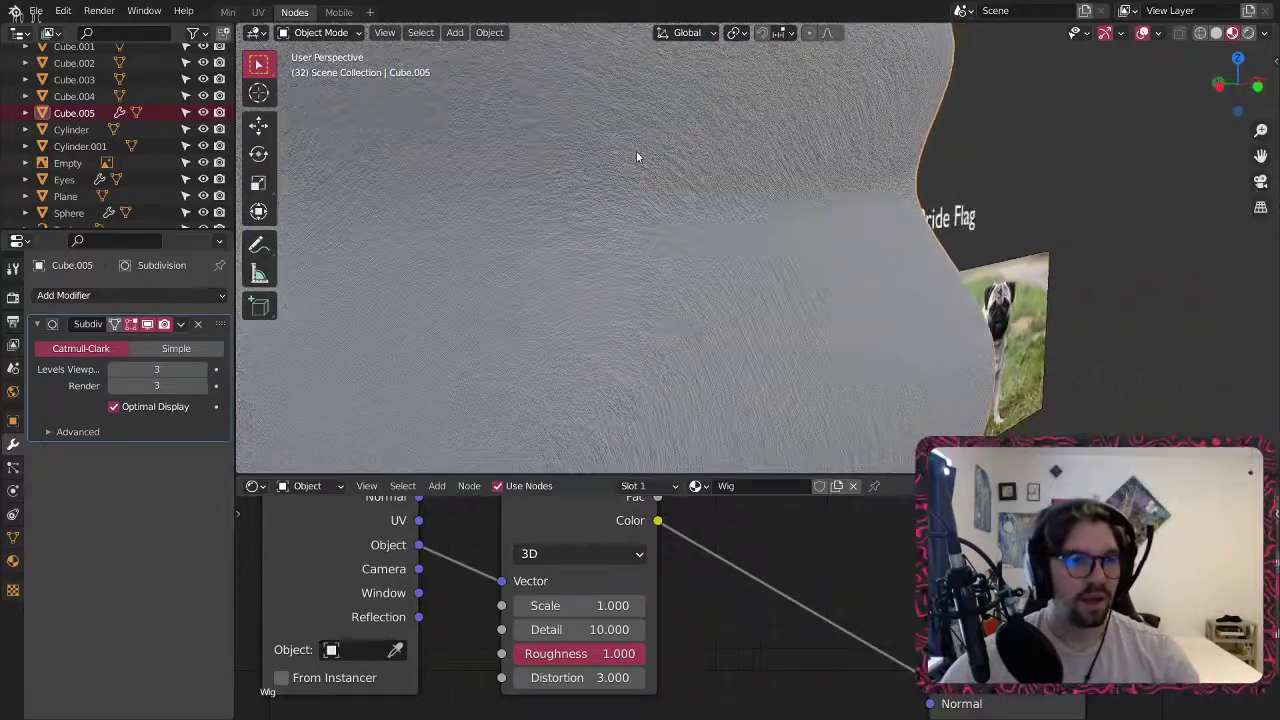
{"action": "scroll", "coordinate": [650, 158], "scroll_direction": "down", "scroll_amount": 3}
{"action": "middle_click_drag", "start_coordinate": [597, 191], "coordinate": [689, 194]}
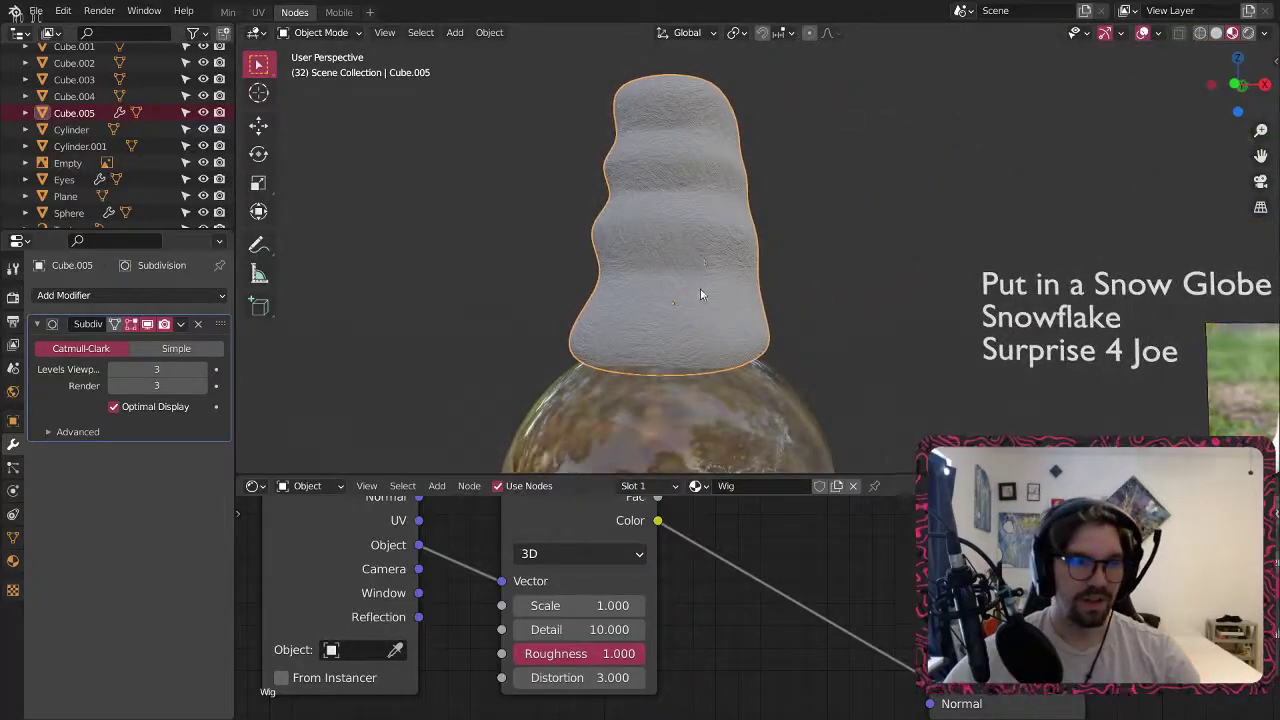
Delete the pug reference image and the text notes beside the snow globe.
{"action": "scroll", "coordinate": [700, 280], "scroll_direction": "down", "scroll_amount": 2}
{"action": "middle_click_drag", "start_coordinate": [688, 288], "coordinate": [775, 239]}
{"action": "middle_click_drag", "start_coordinate": [670, 326], "coordinate": [760, 301]}
{"action": "left_click", "coordinate": [935, 288]}
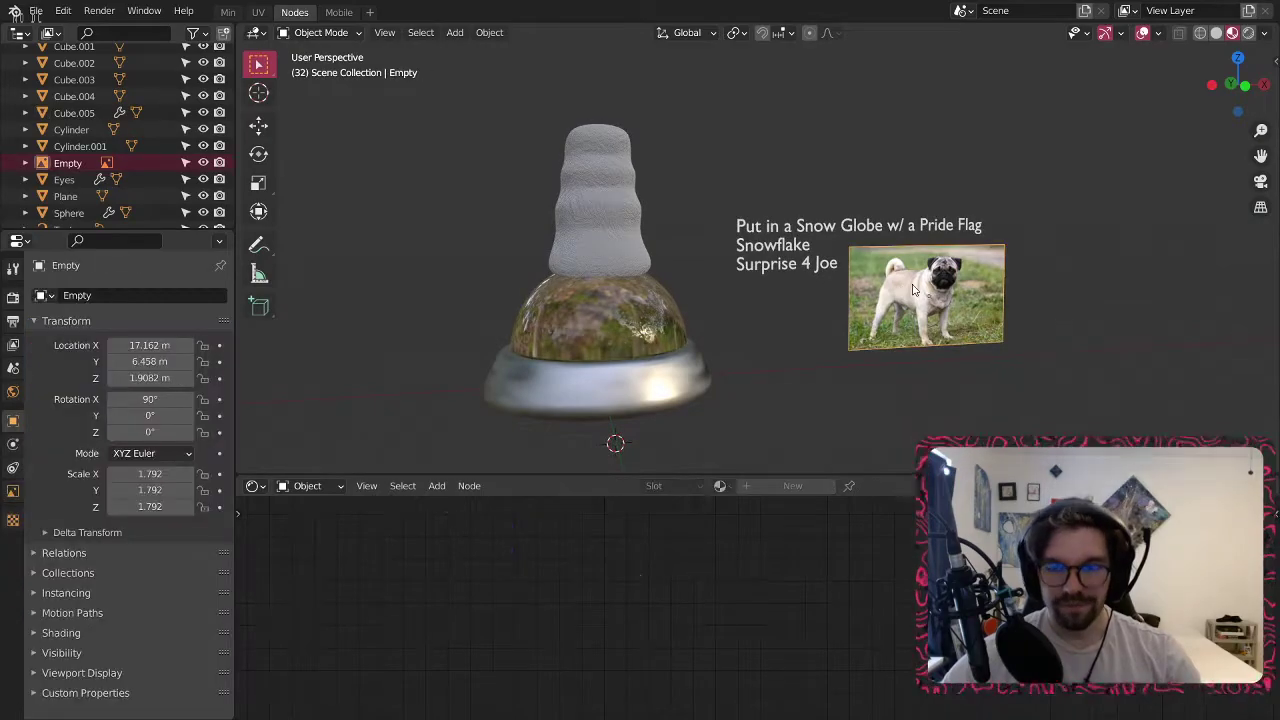
{"action": "key", "text": "Delete"}
{"action": "left_click", "coordinate": [789, 238]}
{"action": "key", "text": "Delete"}
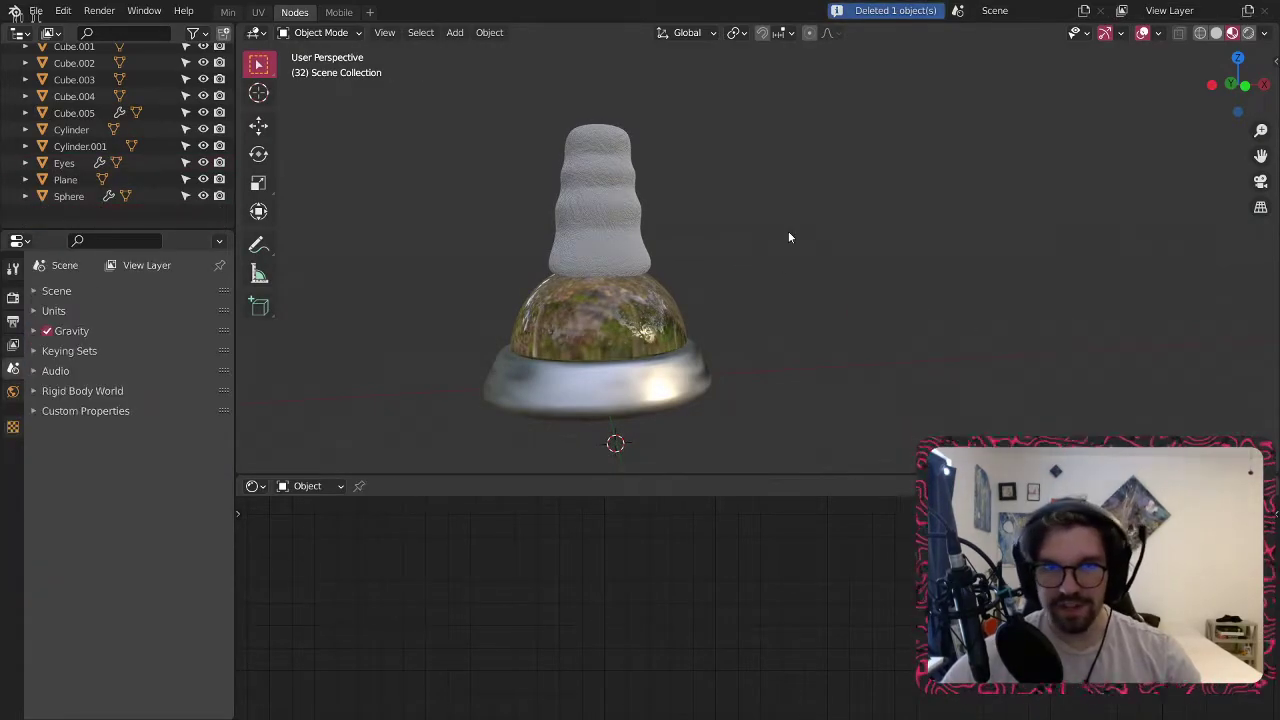
Widen the grooved shape along X by a factor of about 1.29 and deselect it.
{"action": "scroll", "coordinate": [623, 363], "scroll_direction": "up", "scroll_amount": 3}
{"action": "left_click", "coordinate": [597, 160]}
{"action": "scroll", "coordinate": [648, 255], "scroll_direction": "down", "scroll_amount": 1}
{"action": "middle_click_drag", "start_coordinate": [648, 255], "coordinate": [660, 283], "text": "shift"}
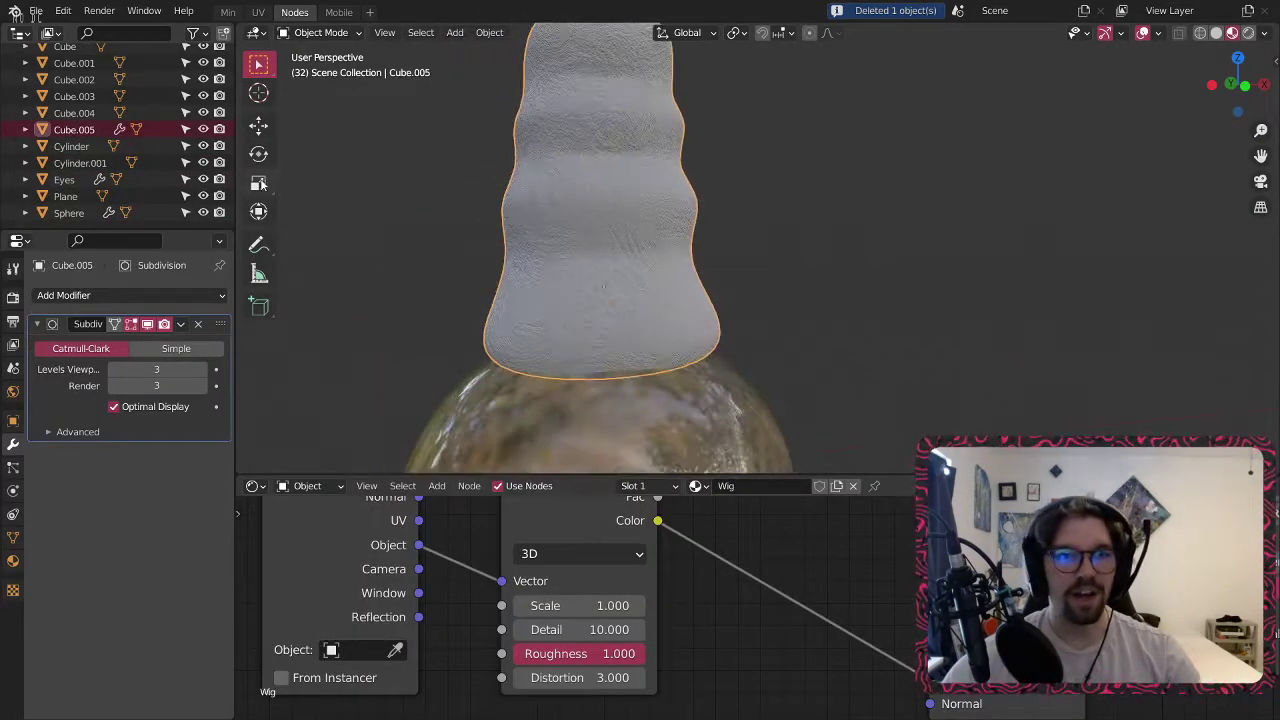
{"action": "left_click", "coordinate": [262, 179]}
{"action": "left_click_drag", "start_coordinate": [668, 287], "coordinate": [691, 283]}
{"action": "left_click", "coordinate": [818, 249]}
{"action": "middle_click_drag", "start_coordinate": [729, 276], "coordinate": [668, 241]}
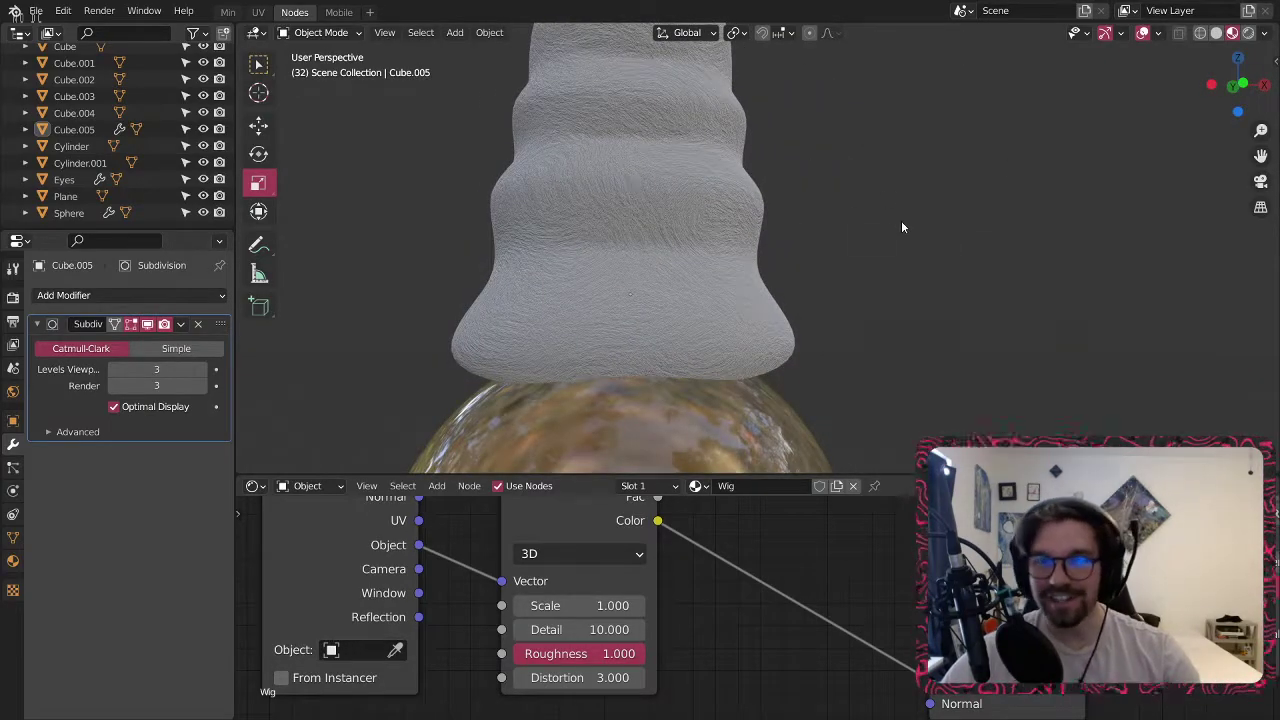
Preview the scene in rendered shading and load the kloppenheim_06 environment image in the World shader.
{"action": "left_click", "coordinate": [1249, 36]}
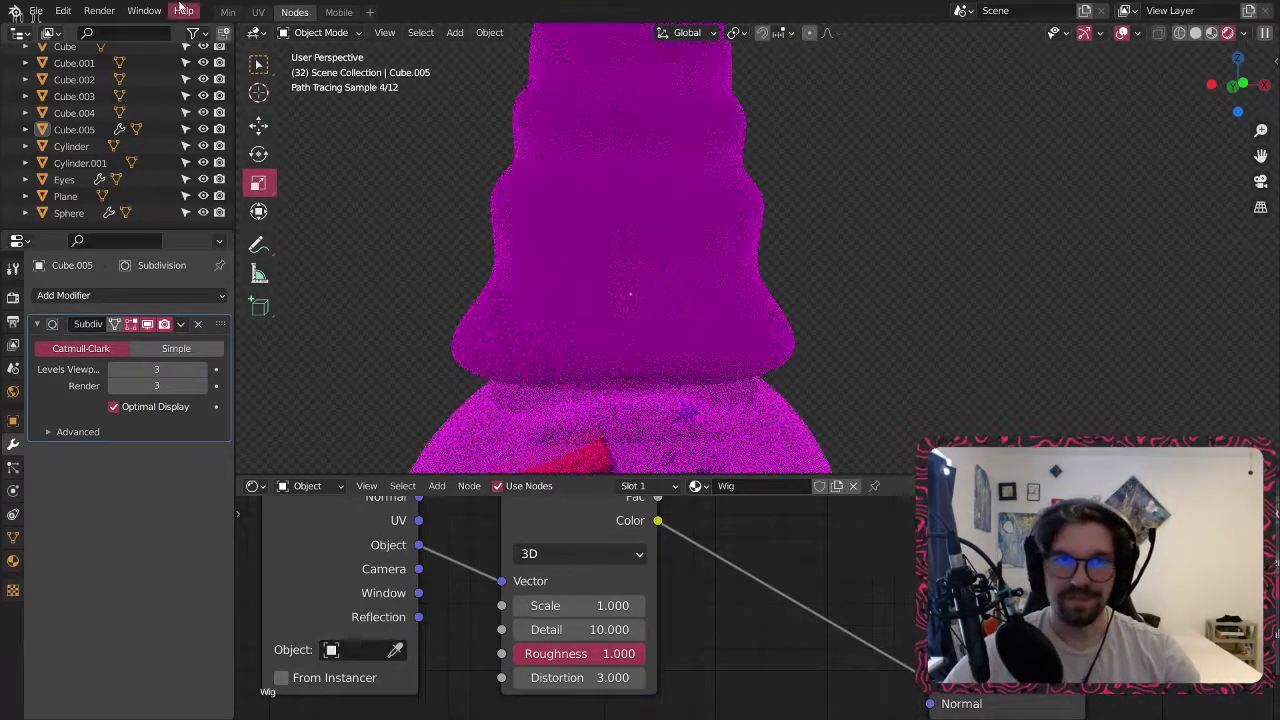
{"action": "left_click", "coordinate": [323, 486]}
{"action": "left_click", "coordinate": [307, 523]}
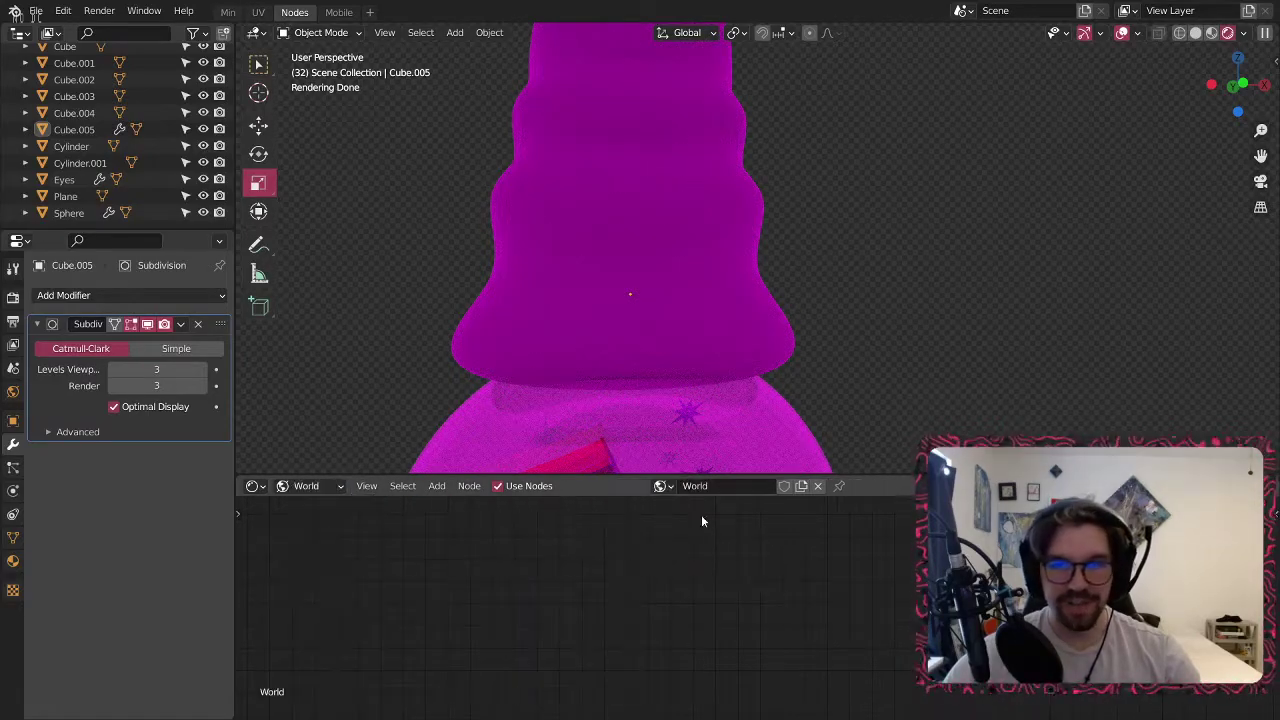
{"action": "key", "text": "Home"}
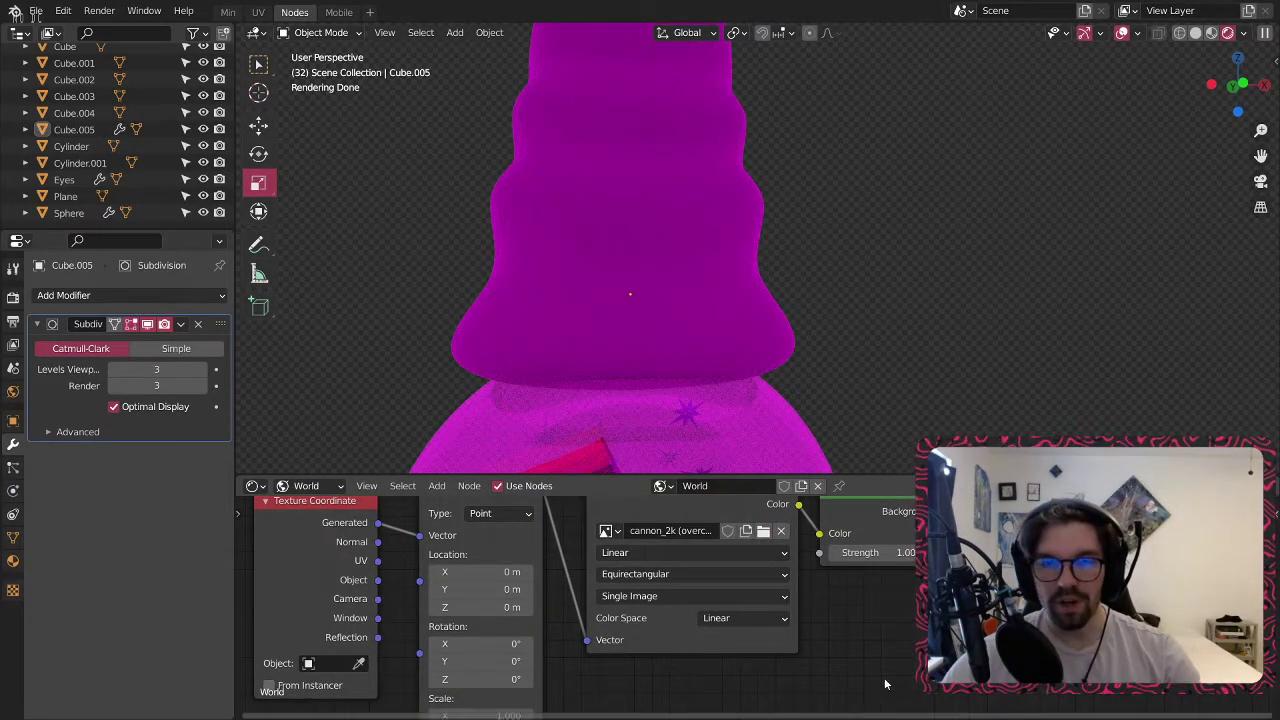
{"action": "scroll", "coordinate": [793, 315], "scroll_direction": "down", "scroll_amount": 1}
{"action": "scroll", "coordinate": [793, 320], "scroll_direction": "down", "scroll_amount": 2}
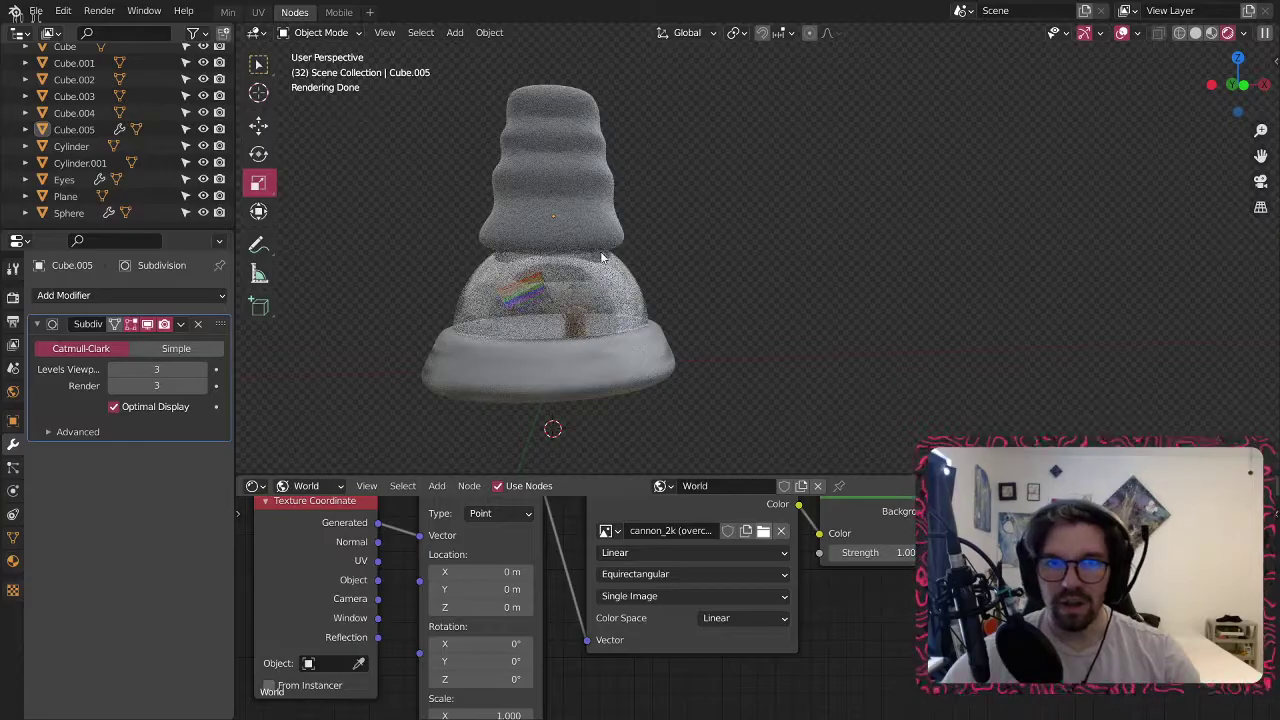
{"action": "left_click", "coordinate": [888, 619]}
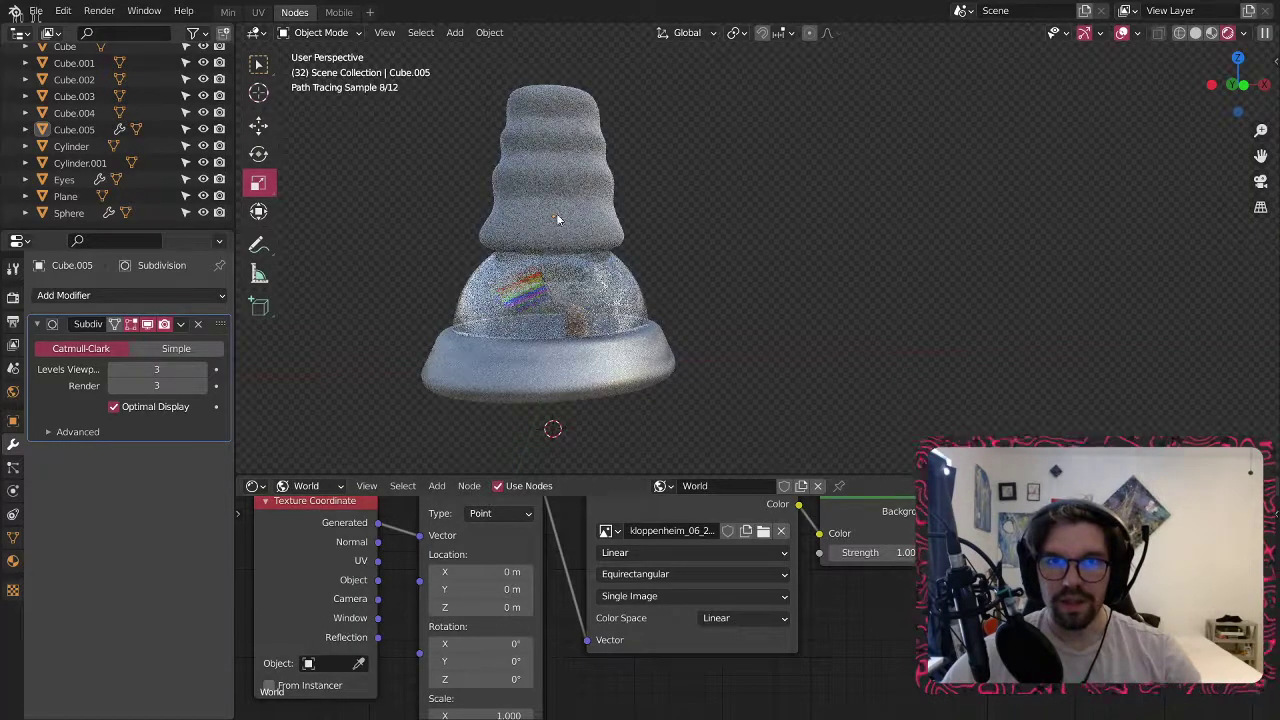
{"action": "scroll", "coordinate": [563, 250], "scroll_direction": "up", "scroll_amount": 4}
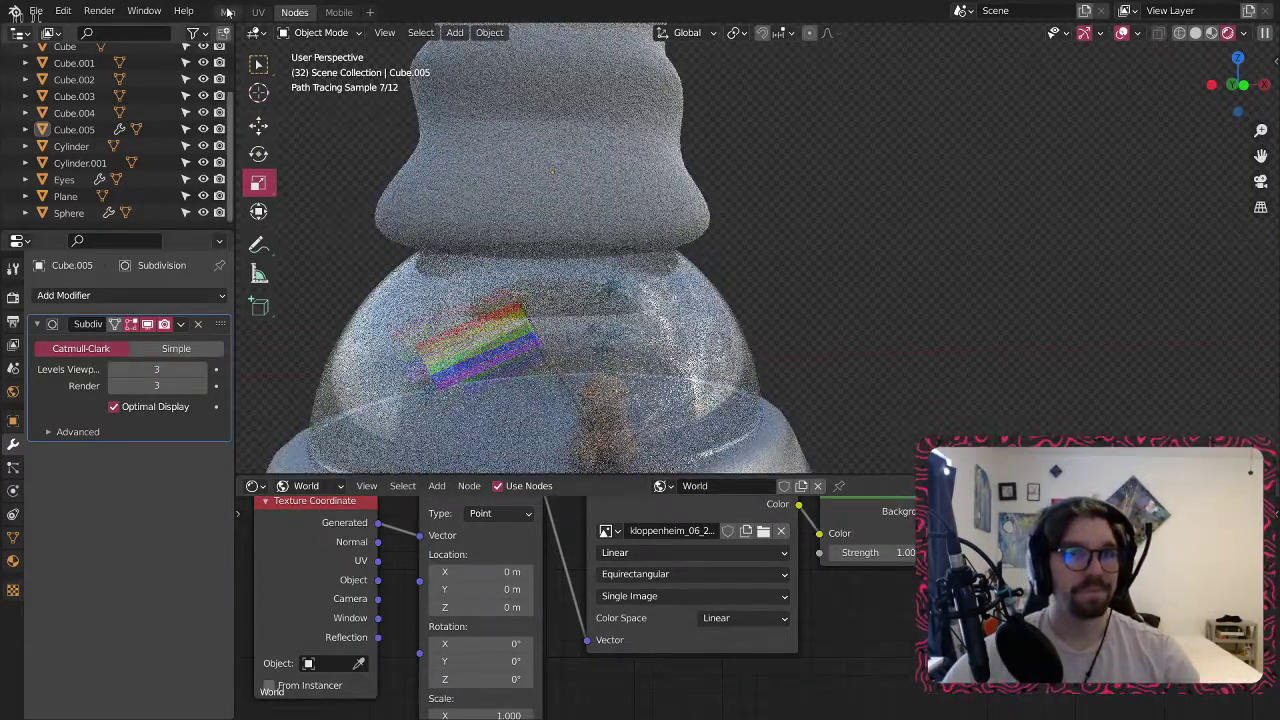
Inspect the snow globe's interior with rendered shading in the Min workspace.
{"action": "left_click", "coordinate": [228, 12]}
{"action": "middle_click_drag", "start_coordinate": [650, 422], "coordinate": [702, 342]}
{"action": "scroll", "coordinate": [740, 375], "scroll_direction": "down", "scroll_amount": 4}
{"action": "middle_click_drag", "start_coordinate": [797, 412], "coordinate": [658, 360], "text": "shift"}
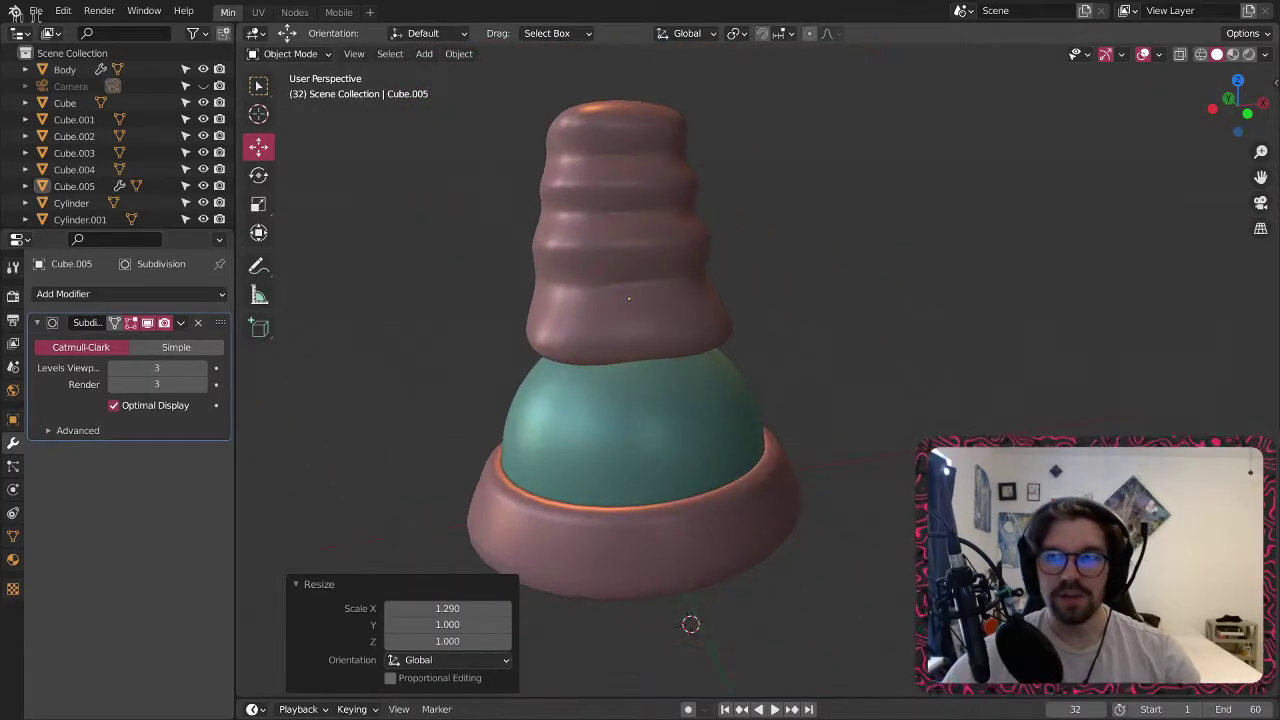
{"action": "left_click", "coordinate": [1248, 54]}
{"action": "scroll", "coordinate": [650, 481], "scroll_direction": "up", "scroll_amount": 1}
{"action": "scroll", "coordinate": [645, 482], "scroll_direction": "up", "scroll_amount": 4}
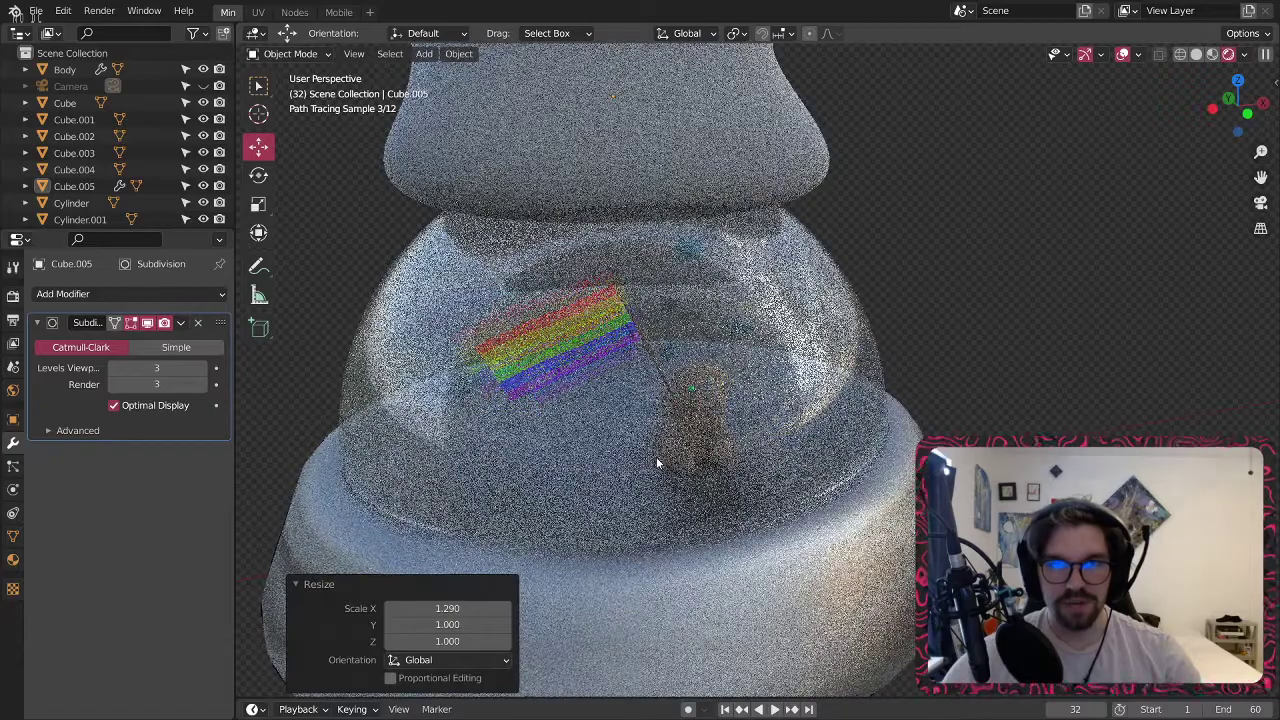
Select the glass dome and bring up its object material's Principled settings in the Nodes workspace.
{"action": "left_click", "coordinate": [710, 360]}
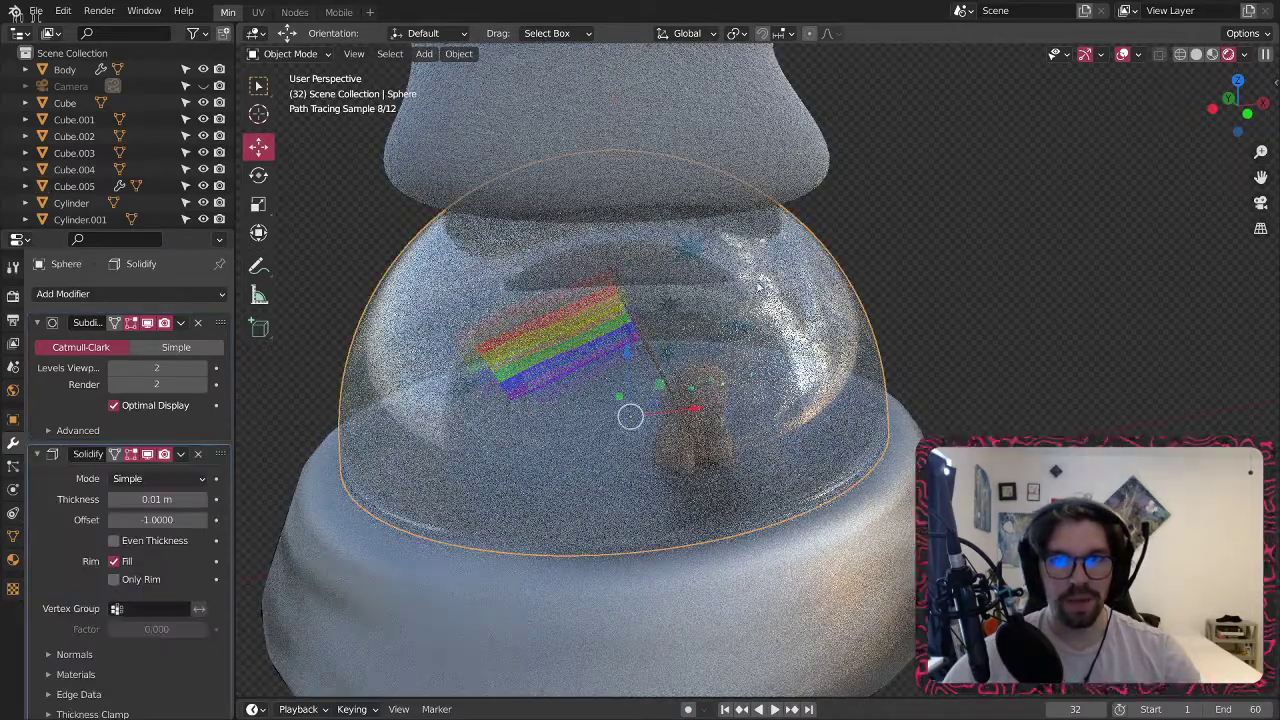
{"action": "left_click", "coordinate": [296, 12]}
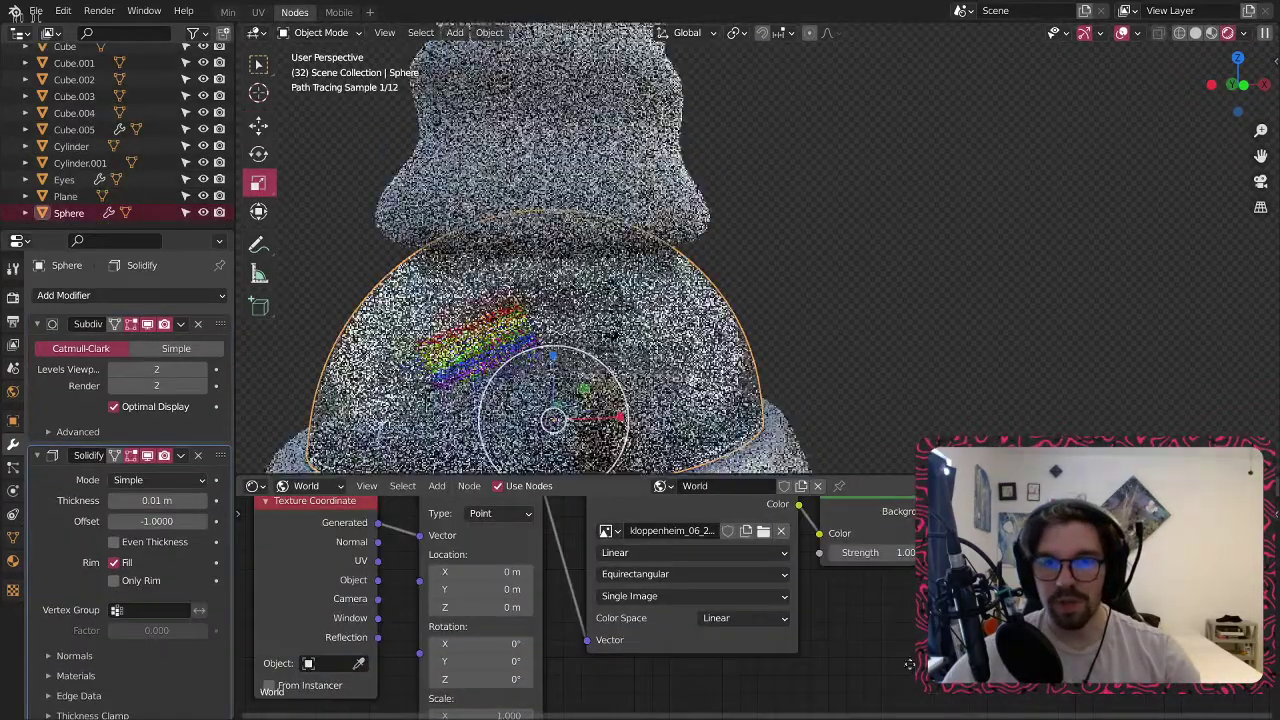
{"action": "left_click", "coordinate": [311, 486]}
{"action": "left_click", "coordinate": [309, 506]}
{"action": "middle_click_drag", "start_coordinate": [1014, 648], "coordinate": [914, 394]}
{"action": "scroll", "coordinate": [871, 526], "scroll_direction": "down", "scroll_amount": 4, "text": "shift"}
{"action": "scroll", "coordinate": [817, 642], "scroll_direction": "up", "scroll_amount": 3, "text": "shift"}
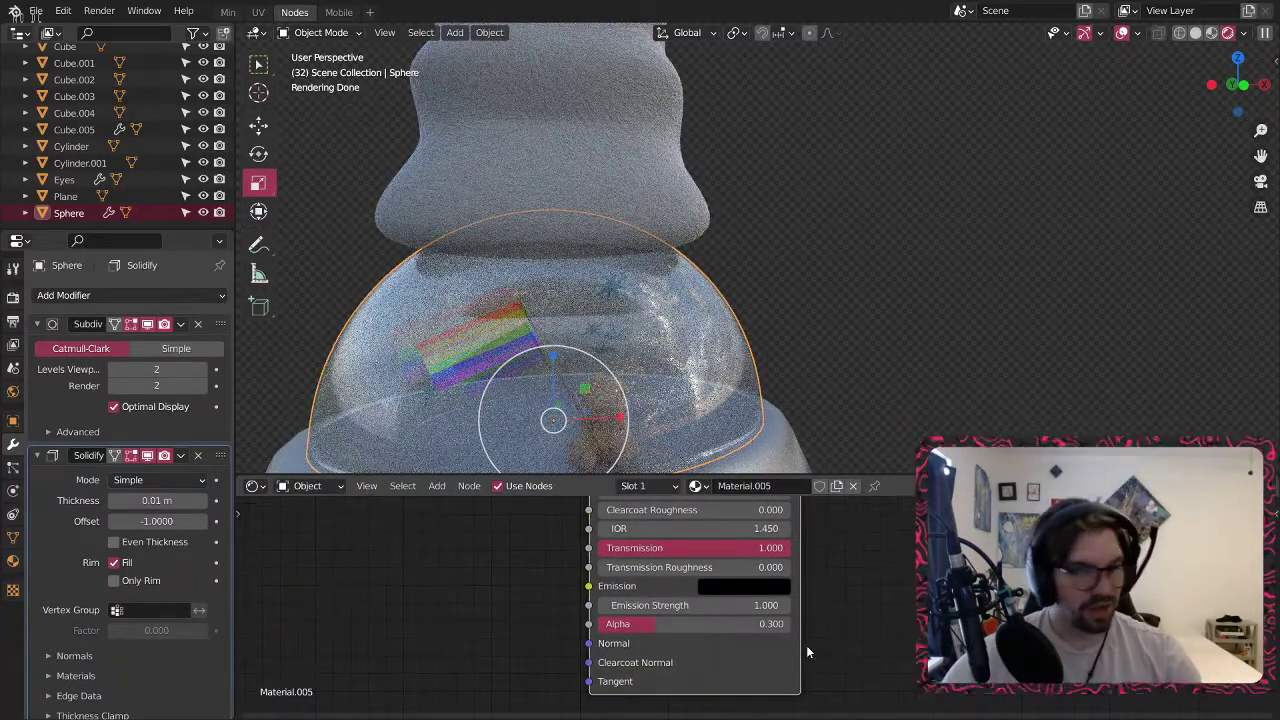
{"action": "middle_click_drag", "start_coordinate": [853, 593], "coordinate": [873, 657]}
Try Alpha values of 0.15 and 0.1 on the dome's glass material.
{"action": "left_click", "coordinate": [730, 668]}
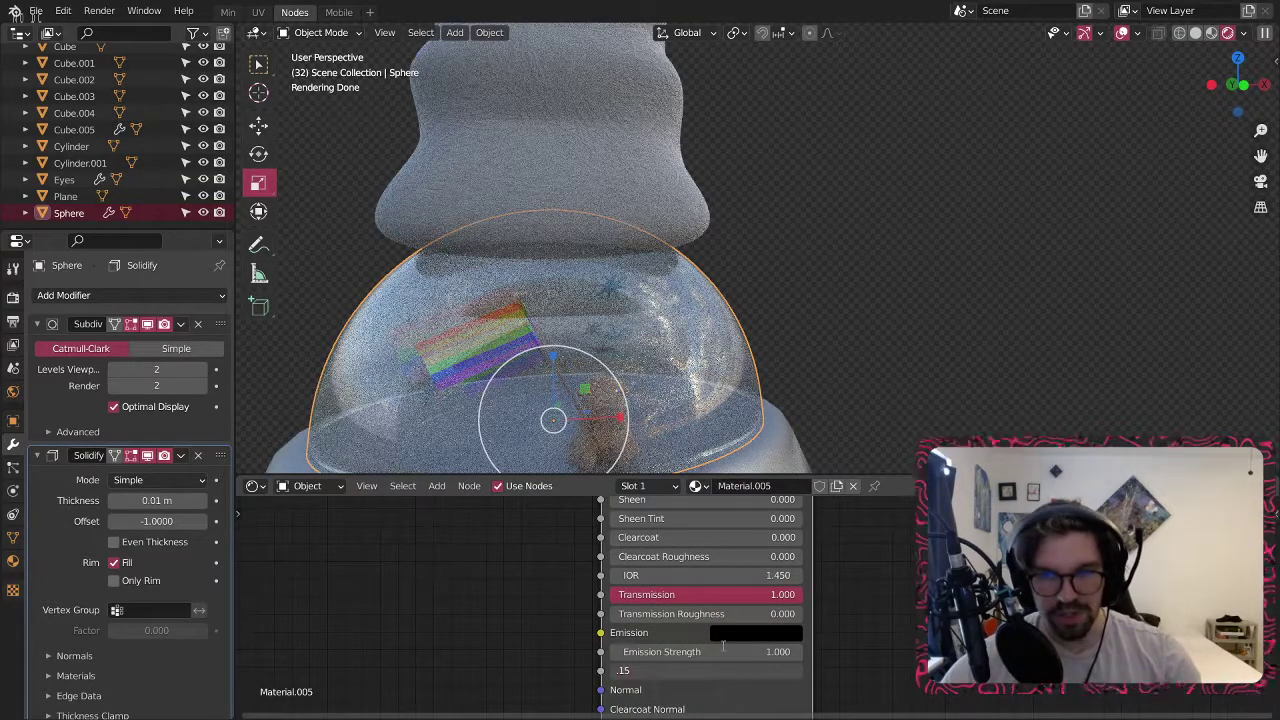
{"action": "type", "text": ".15"}
{"action": "key", "text": "Return"}
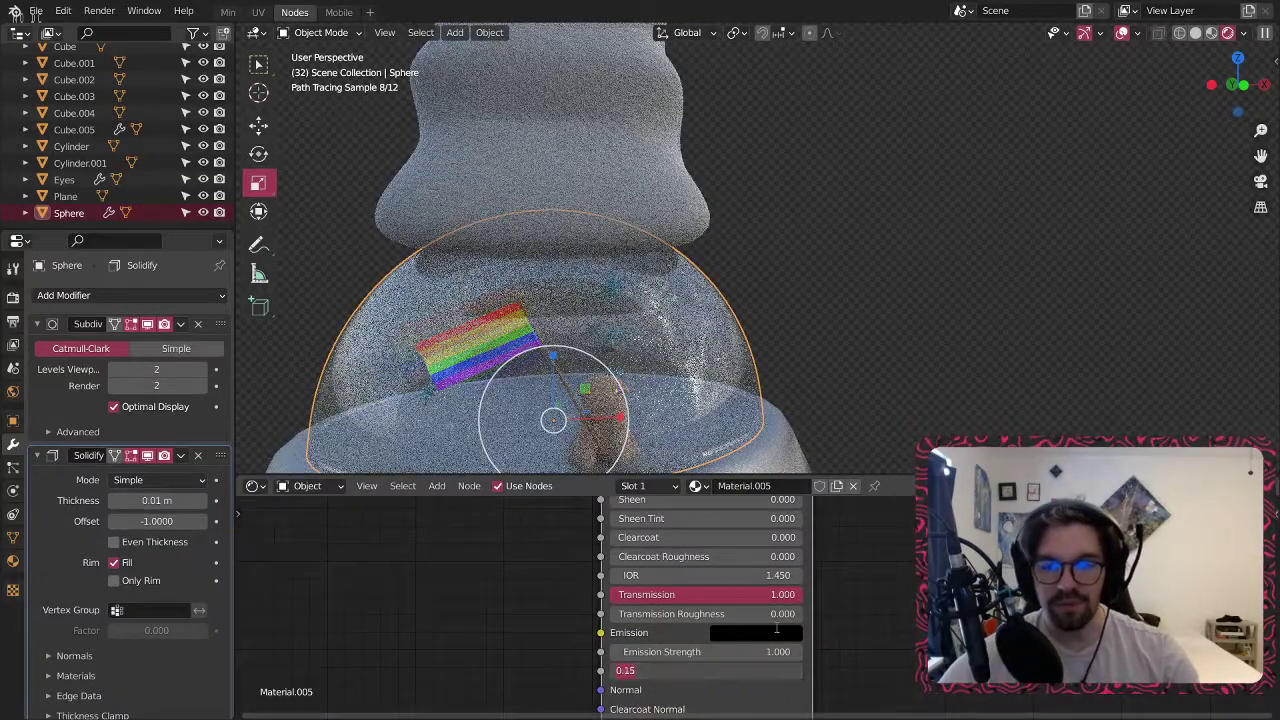
{"action": "key", "text": "BackSpace"}
{"action": "key", "text": "Return"}
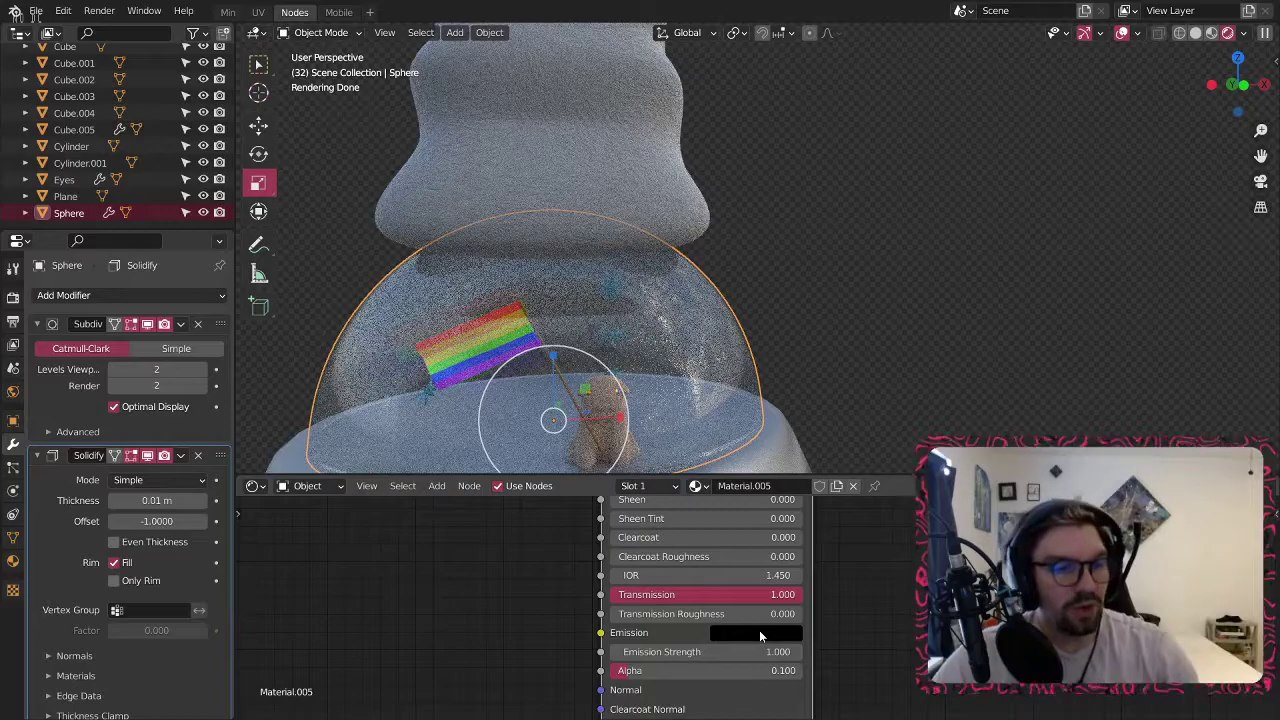
Set the Alpha of the dome's glass material to 0.05.
{"action": "middle_click_drag", "start_coordinate": [661, 303], "coordinate": [654, 306]}
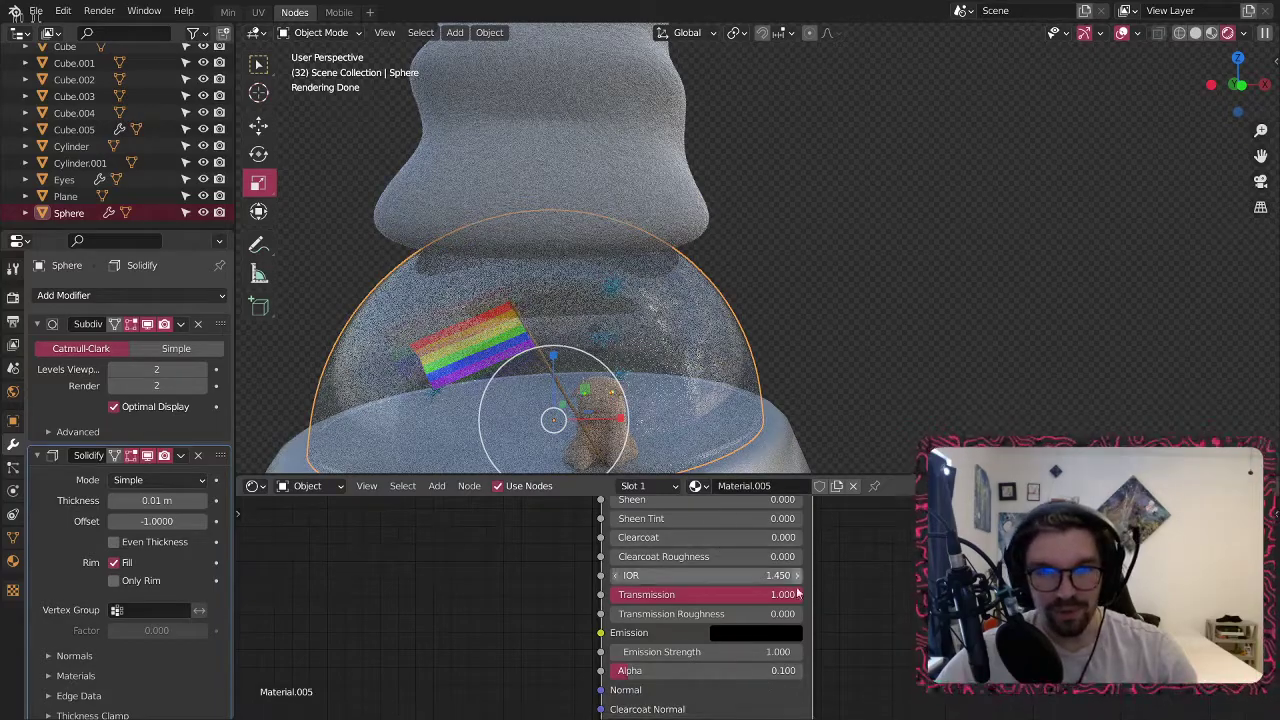
{"action": "type", "text": "."}
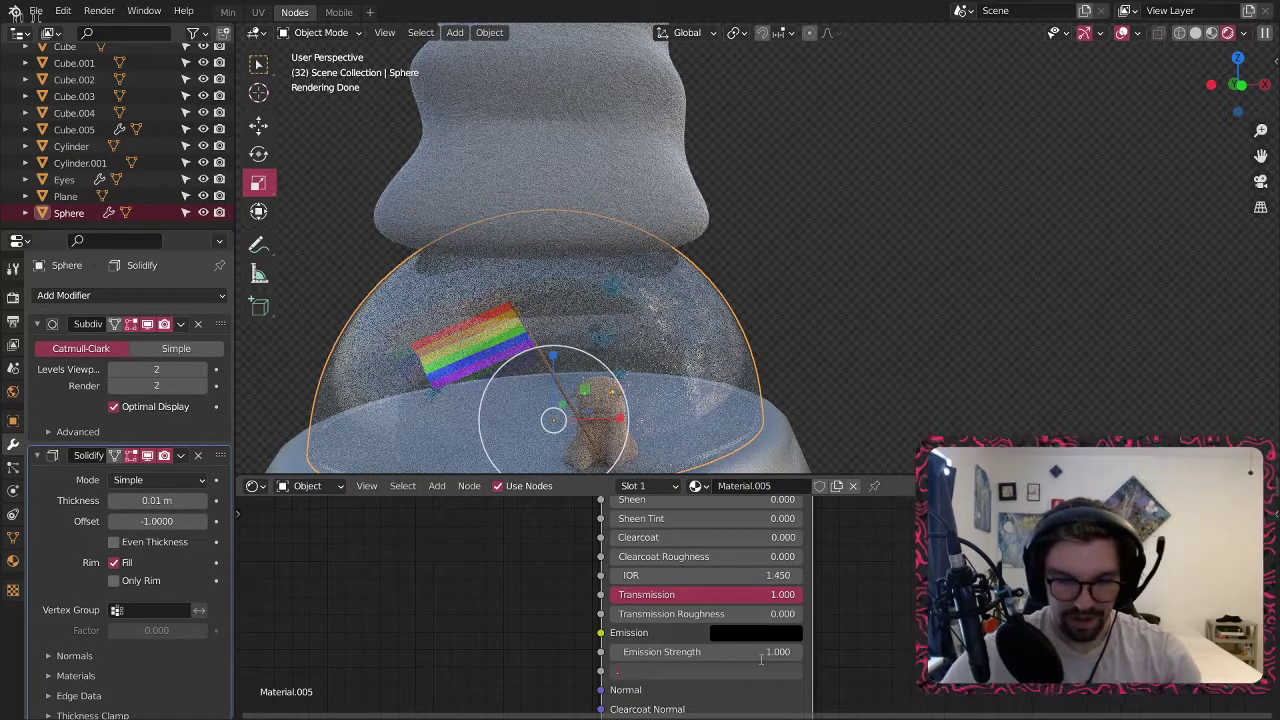
{"action": "type", "text": "05"}
{"action": "key", "text": "Return"}
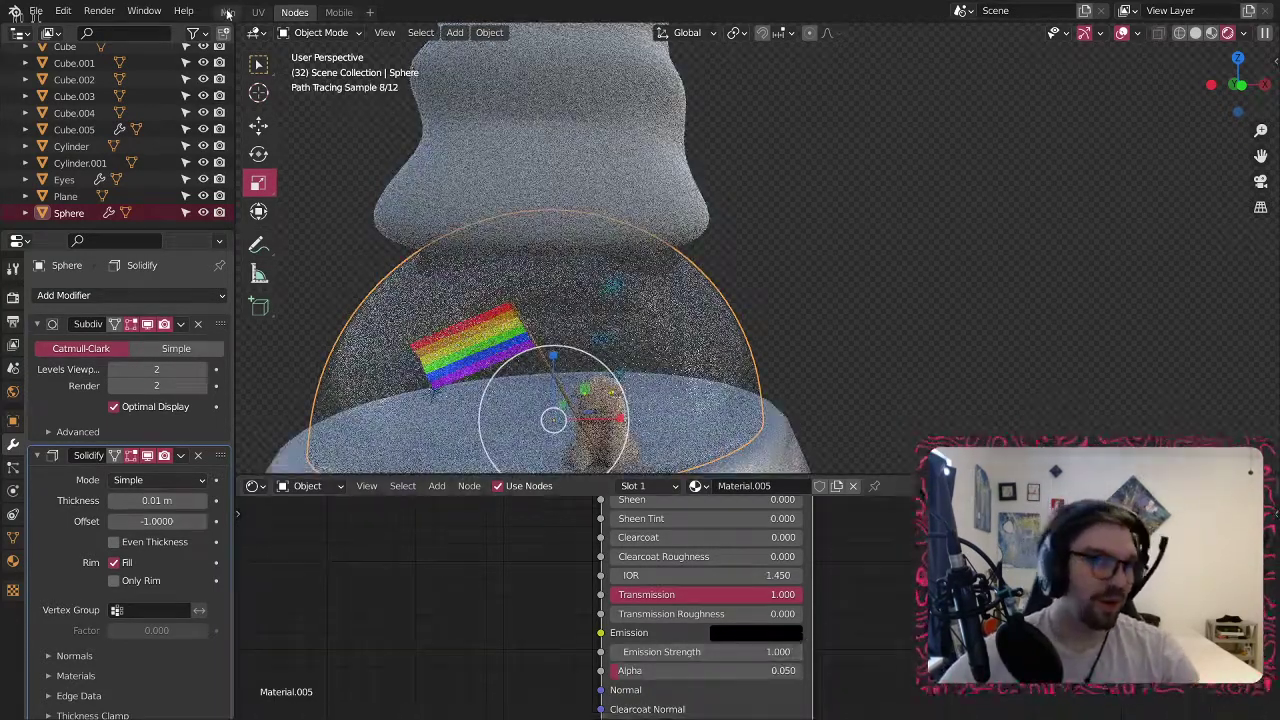
Select the gray wig above the snow globe in the Min workspace and hide it from the viewport.
{"action": "left_click", "coordinate": [228, 11]}
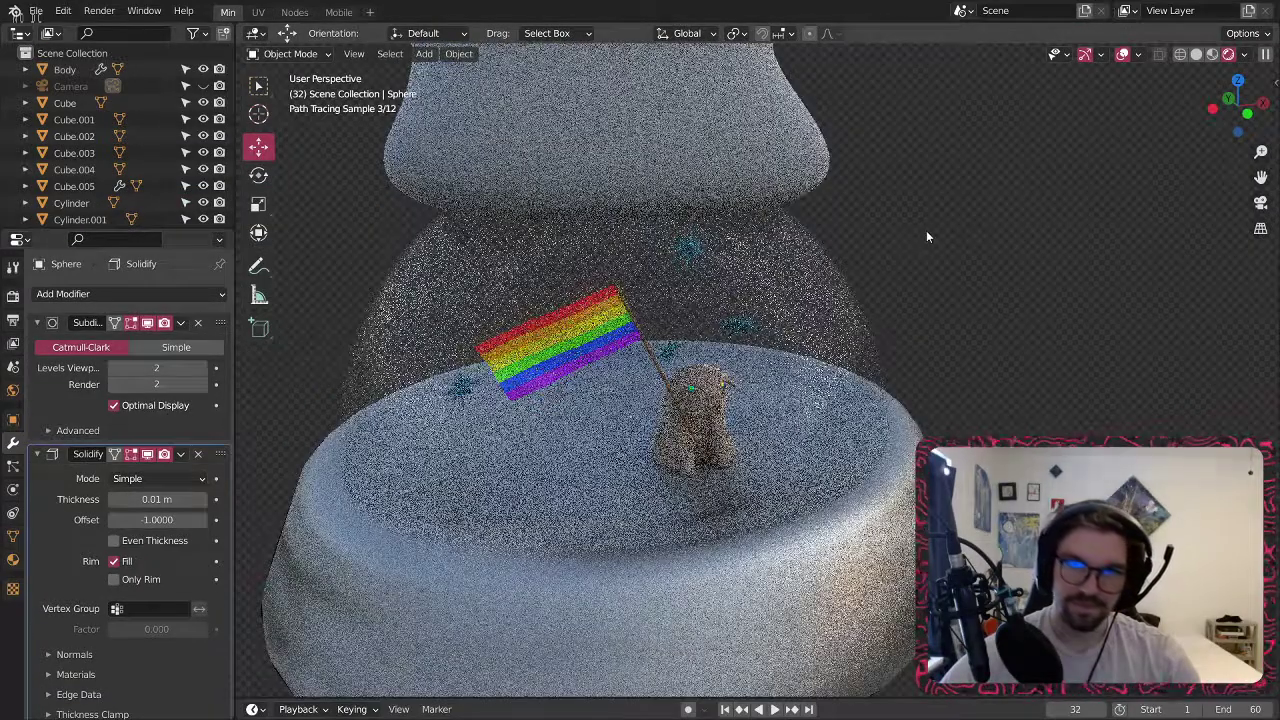
{"action": "middle_click_drag", "start_coordinate": [906, 258], "coordinate": [815, 255]}
{"action": "scroll", "coordinate": [815, 255], "scroll_direction": "down", "scroll_amount": 10}
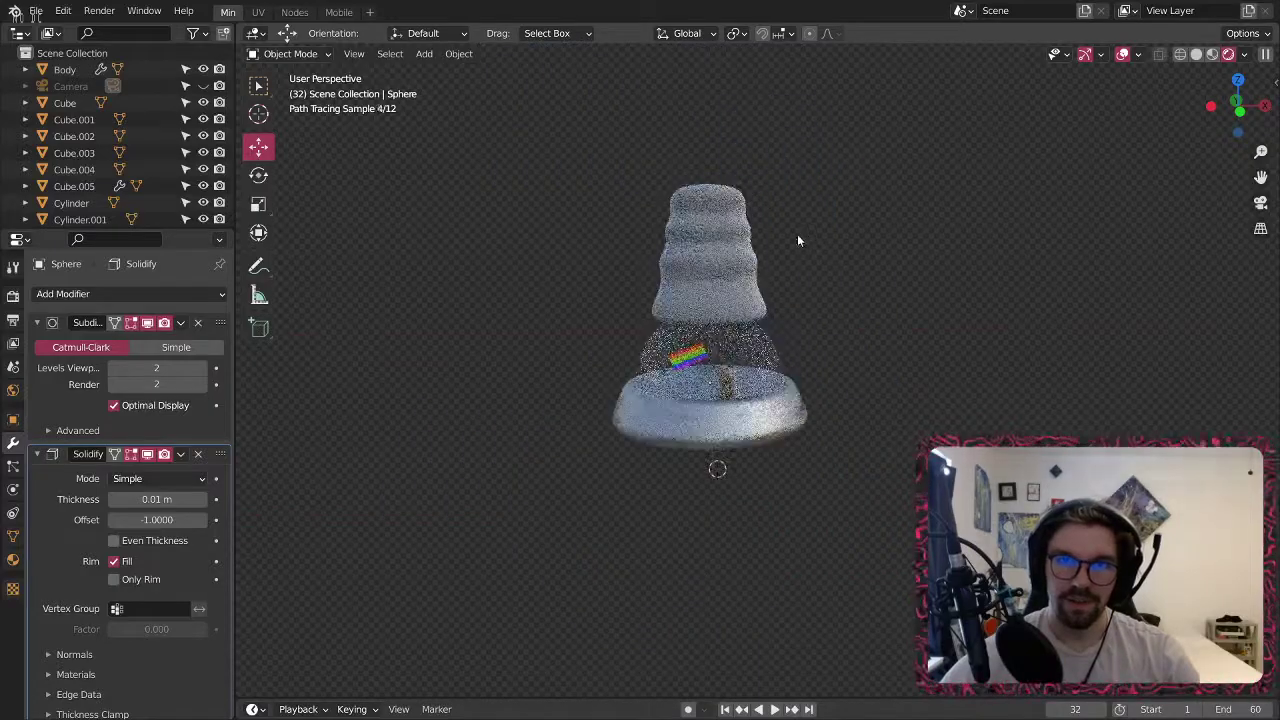
{"action": "left_click", "coordinate": [716, 242]}
{"action": "left_click", "coordinate": [203, 186]}
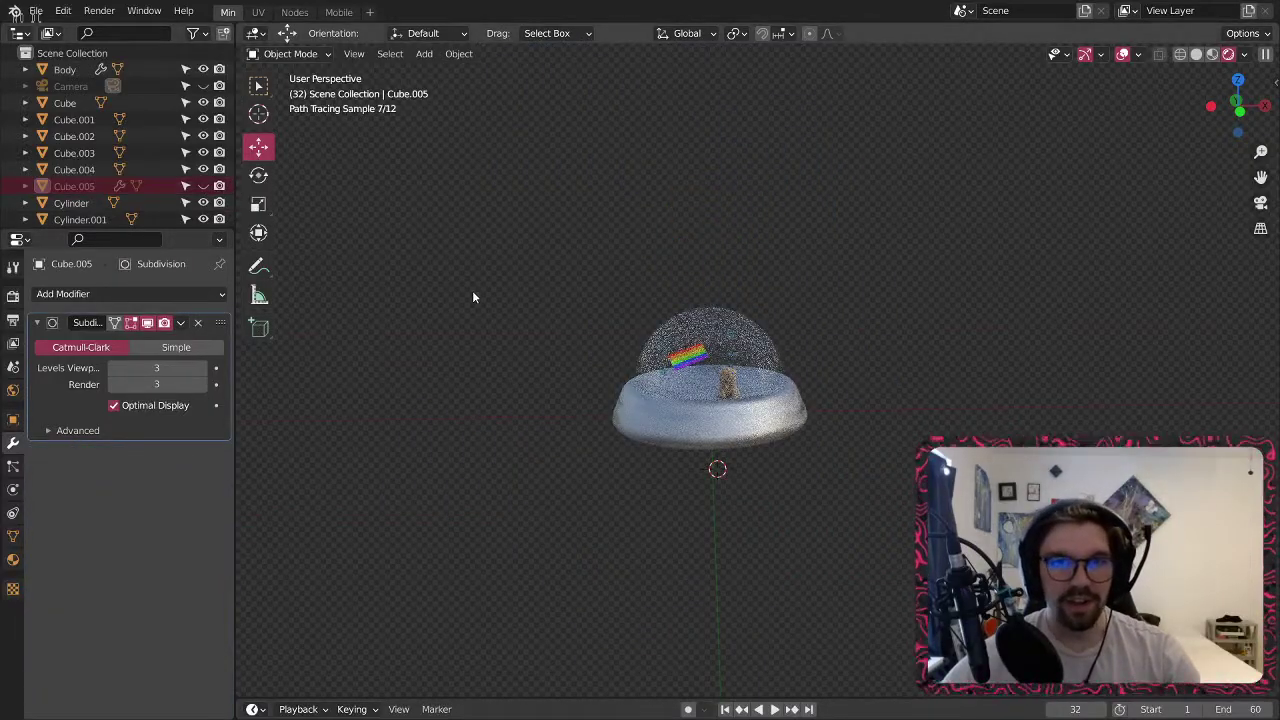
Inspect the uncovered snow globe up close and save the Gay Pug.blend file.
{"action": "middle_click_drag", "start_coordinate": [764, 366], "coordinate": [703, 357], "text": "shift"}
{"action": "scroll", "coordinate": [703, 357], "scroll_direction": "up", "scroll_amount": 6}
{"action": "middle_click_drag", "start_coordinate": [576, 386], "coordinate": [703, 358], "text": "shift"}
{"action": "scroll", "coordinate": [704, 360], "scroll_direction": "up", "scroll_amount": 4}
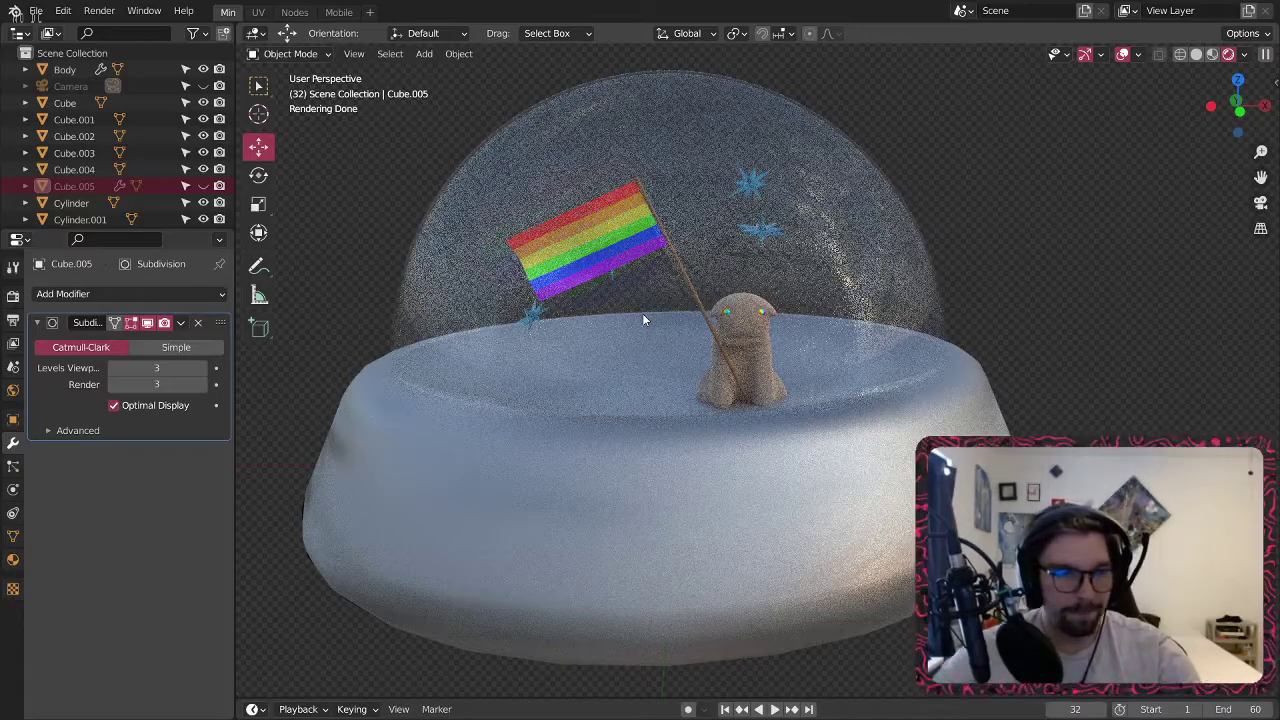
{"action": "key", "text": "ctrl+s"}
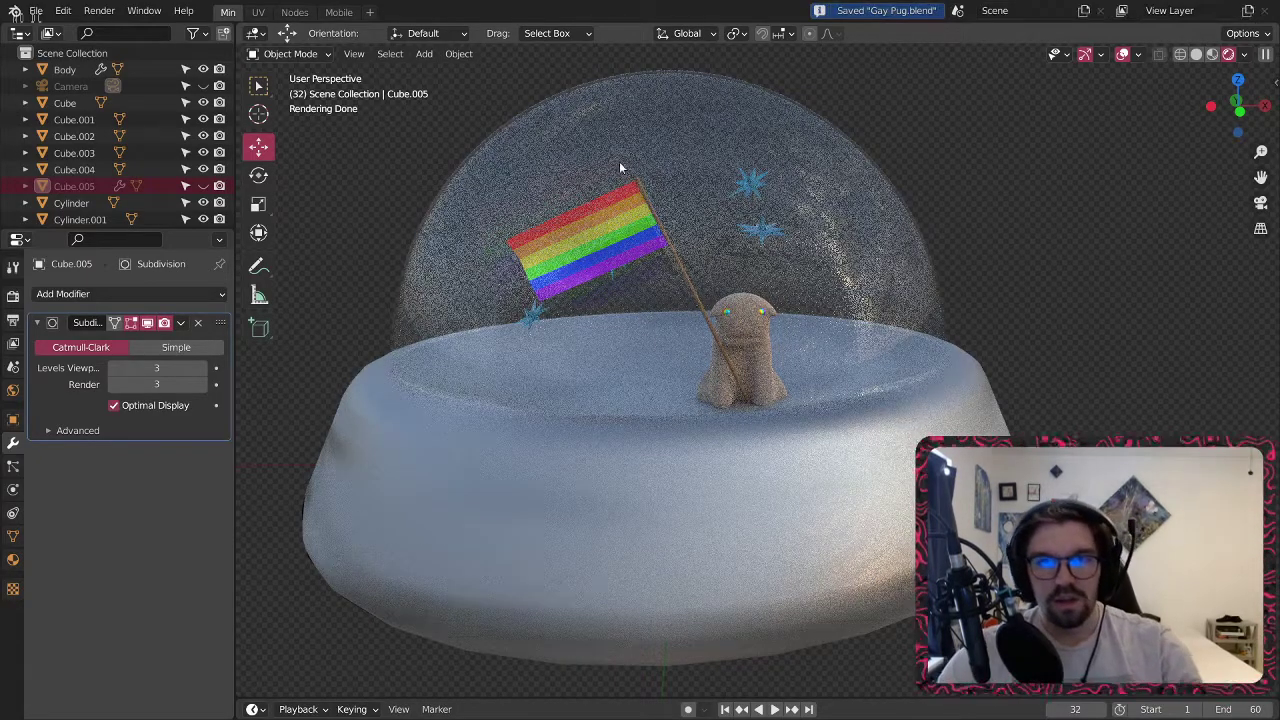
Unhide the camera in the scene and look at the snow globe through the camera view.
{"action": "scroll", "coordinate": [620, 167], "scroll_direction": "down", "scroll_amount": 3}
{"action": "middle_click_drag", "start_coordinate": [636, 190], "coordinate": [612, 229]}
{"action": "scroll", "coordinate": [622, 232], "scroll_direction": "up", "scroll_amount": 5}
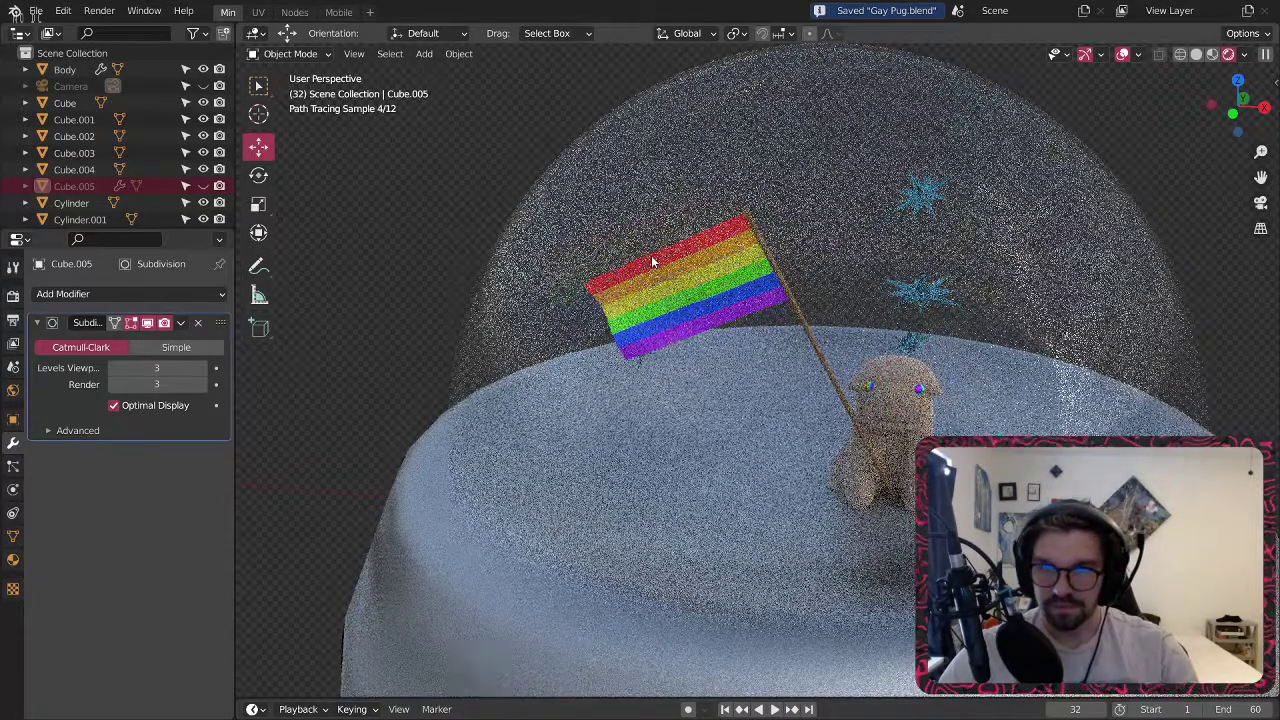
{"action": "scroll", "coordinate": [651, 262], "scroll_direction": "down", "scroll_amount": 5}
{"action": "scroll", "coordinate": [609, 326], "scroll_direction": "up", "scroll_amount": 2}
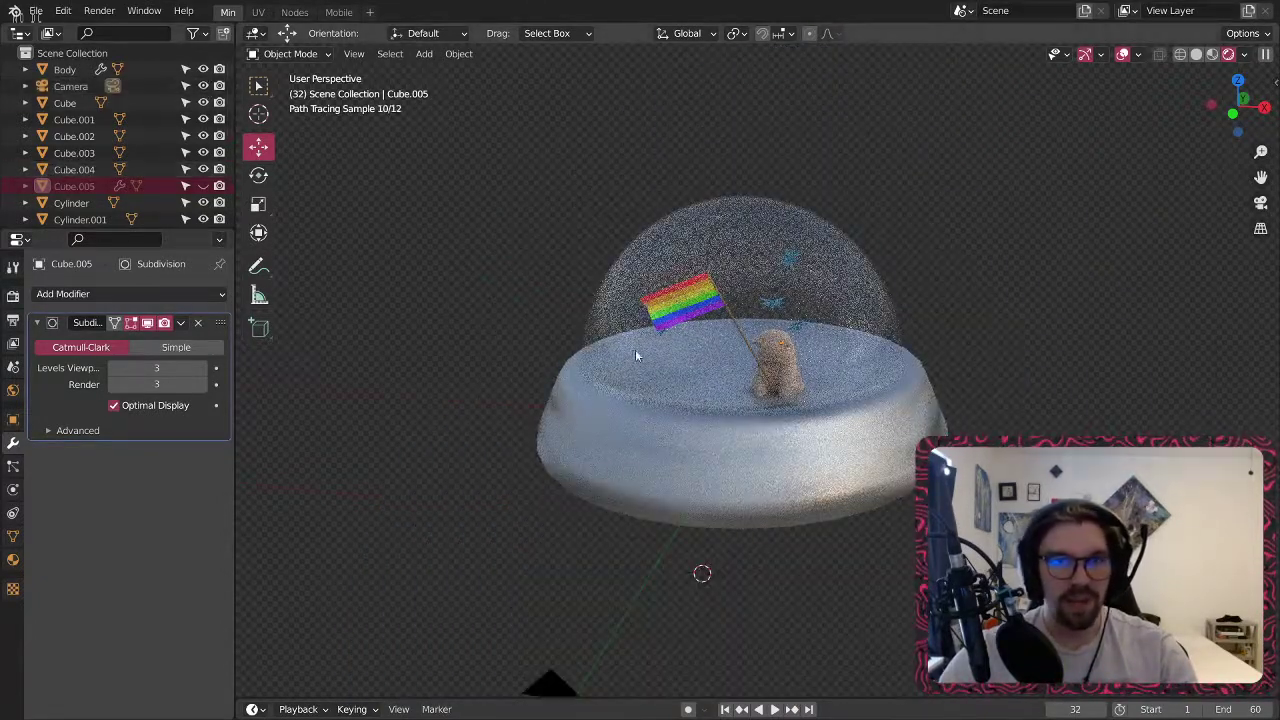
{"action": "scroll", "coordinate": [609, 326], "scroll_direction": "down", "scroll_amount": 4}
{"action": "key", "text": "KP_0"}
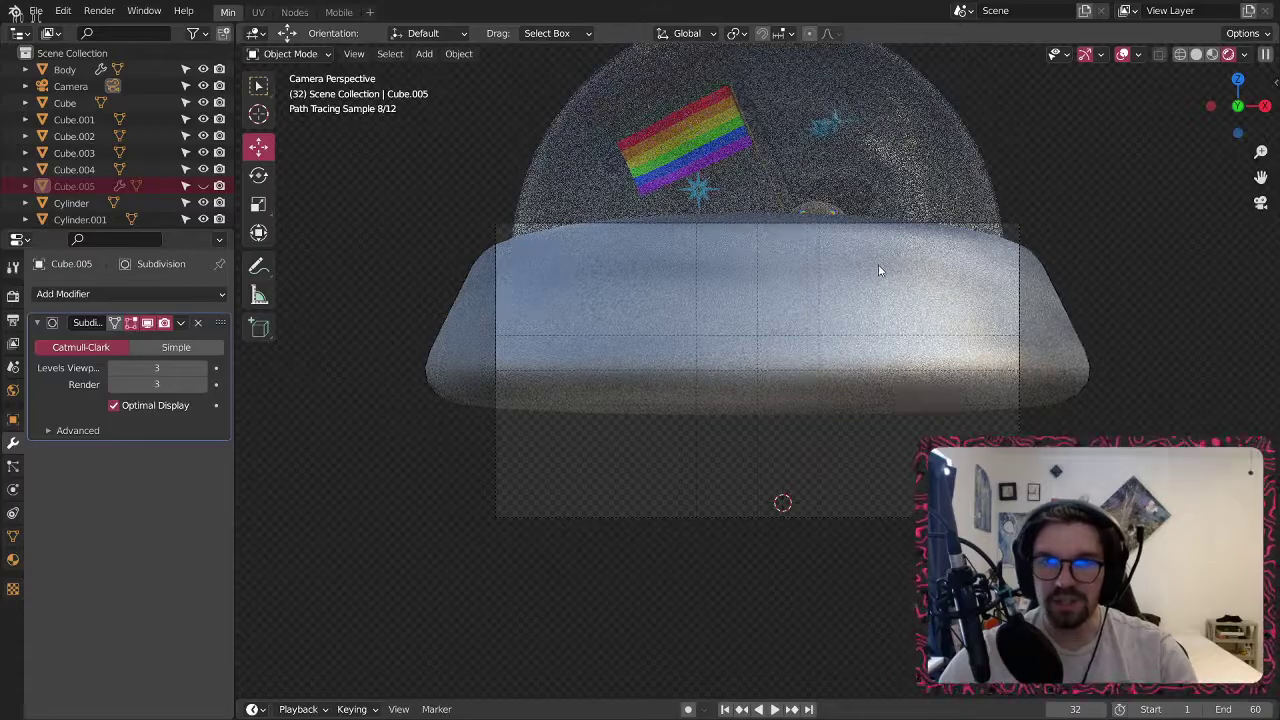
Move the camera up about 2.27 m along Z and back about 5.47 m along Y to frame the snow globe.
{"action": "middle_click_drag", "start_coordinate": [882, 270], "coordinate": [838, 295], "text": "shift"}
{"action": "left_click", "coordinate": [451, 521]}
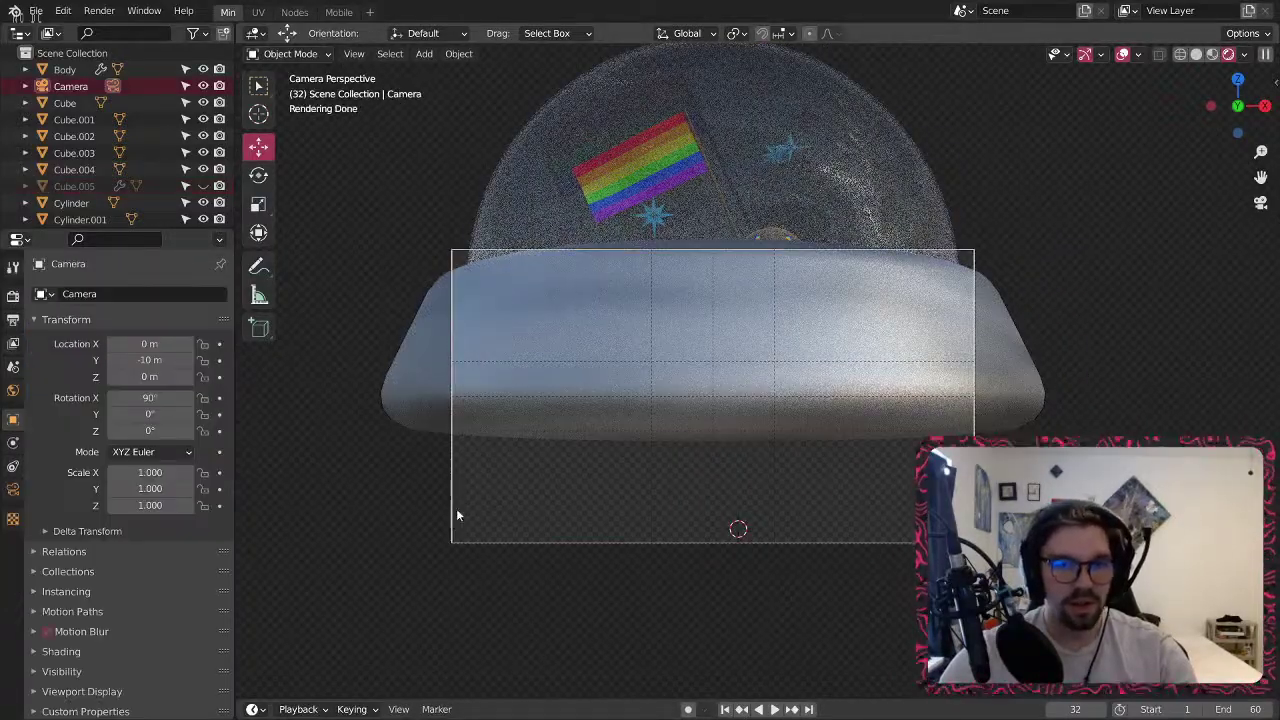
{"action": "key", "text": "g"}
{"action": "key", "text": "z"}
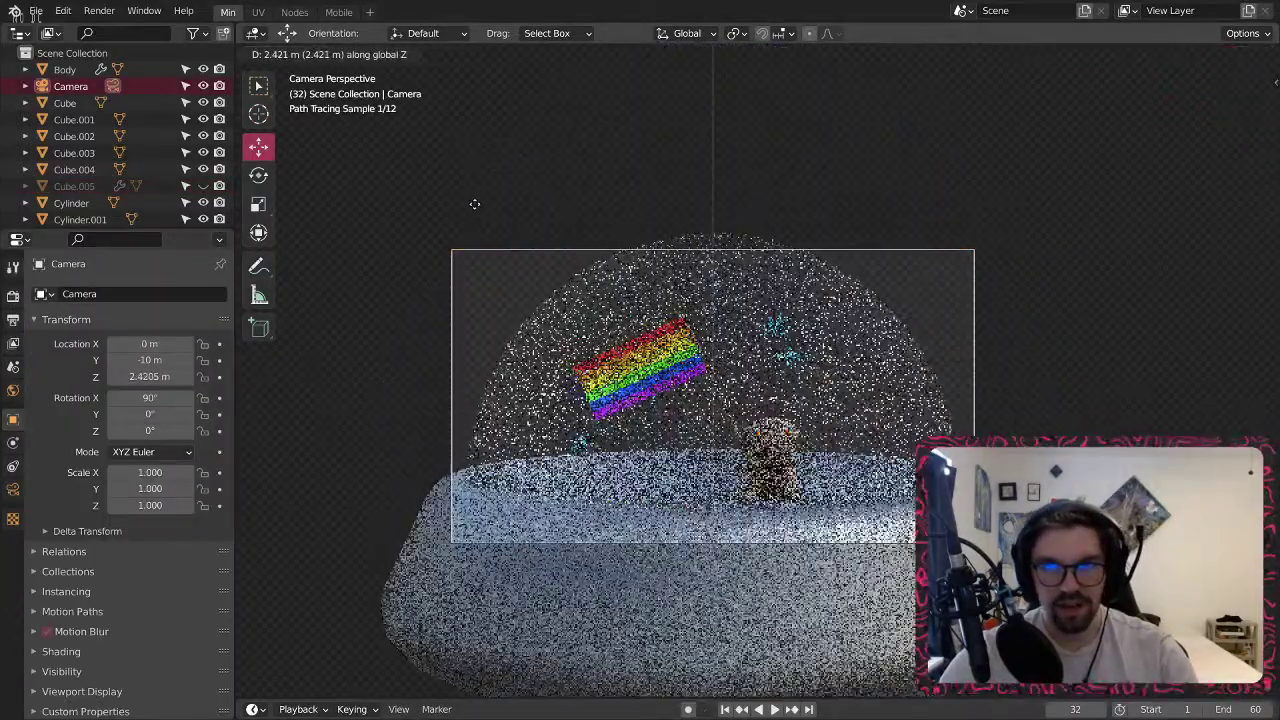
{"action": "left_click", "coordinate": [475, 224]}
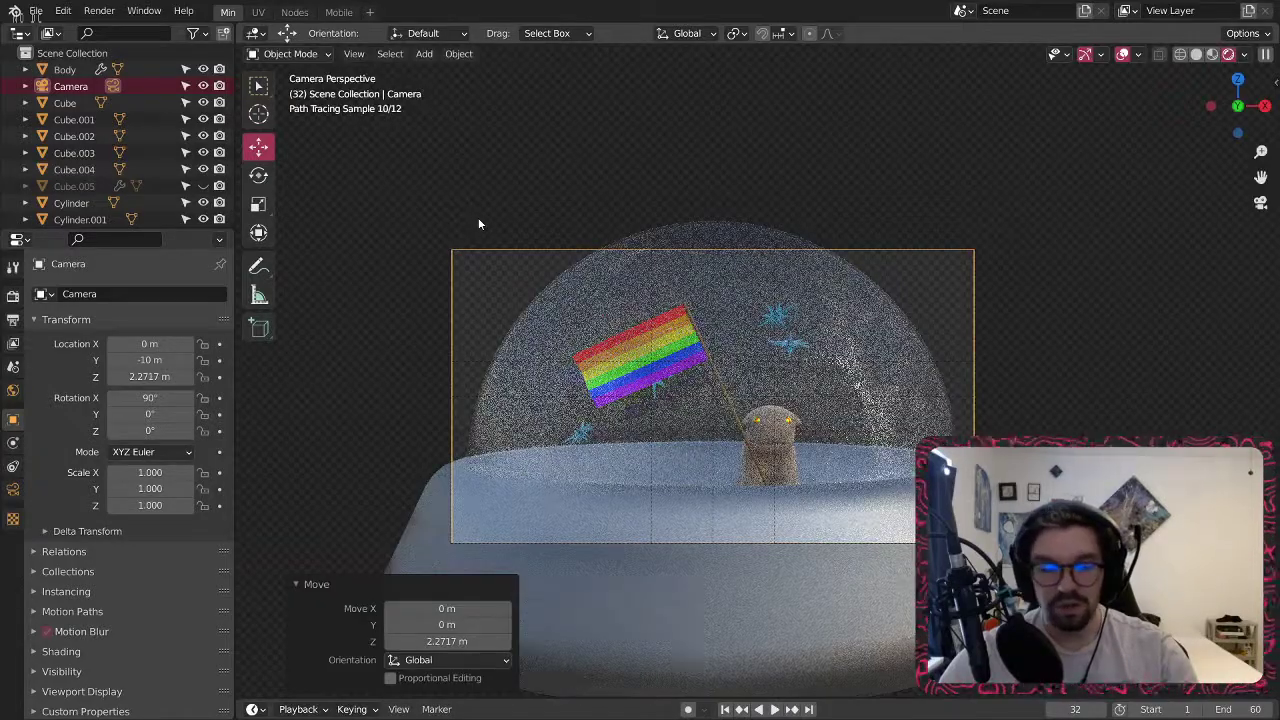
{"action": "key", "text": "g"}
{"action": "key", "text": "y"}
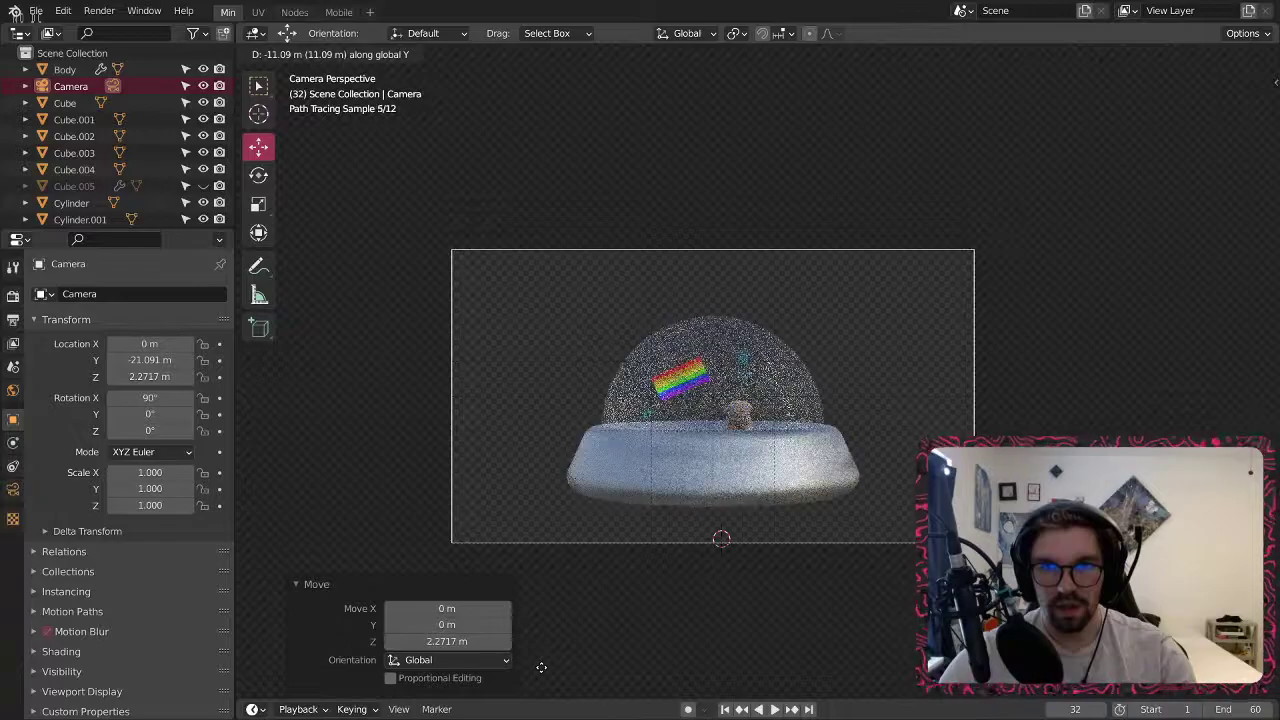
{"action": "left_click", "coordinate": [537, 77]}
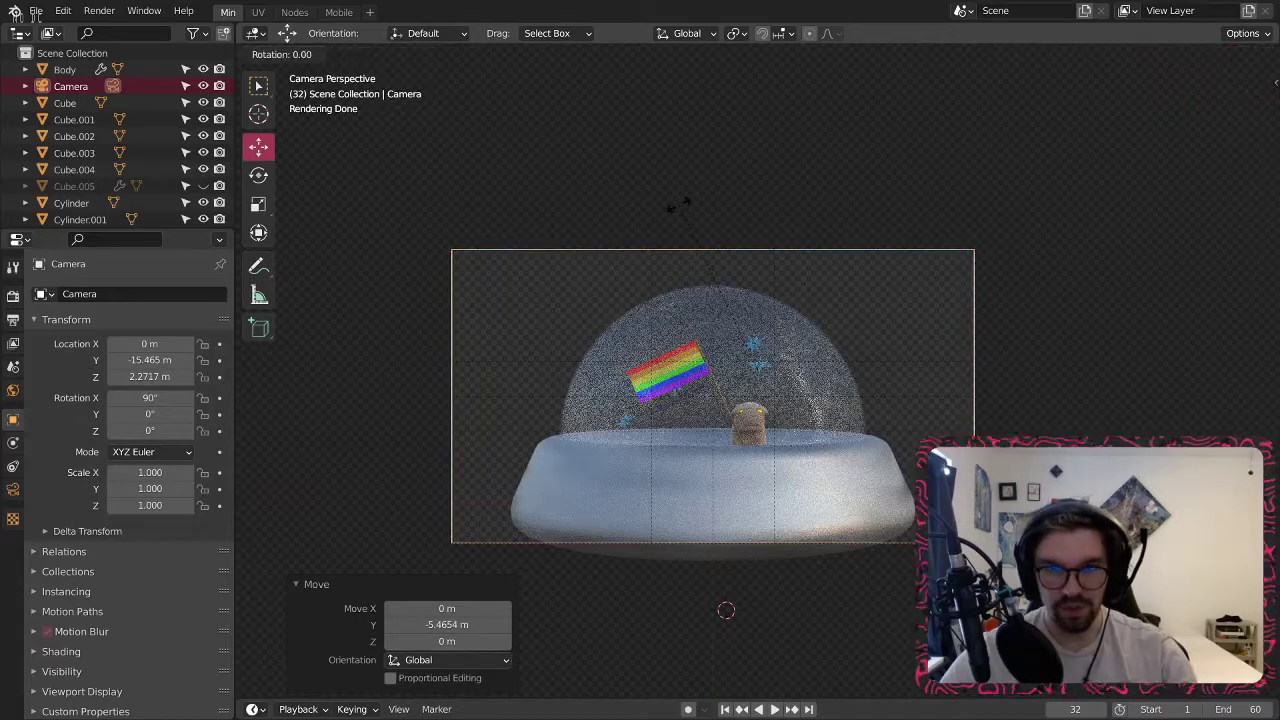
Tilt the camera downward by rotating it about -2.13° around the global X axis.
{"action": "key", "text": "r"}
{"action": "key", "text": "x"}
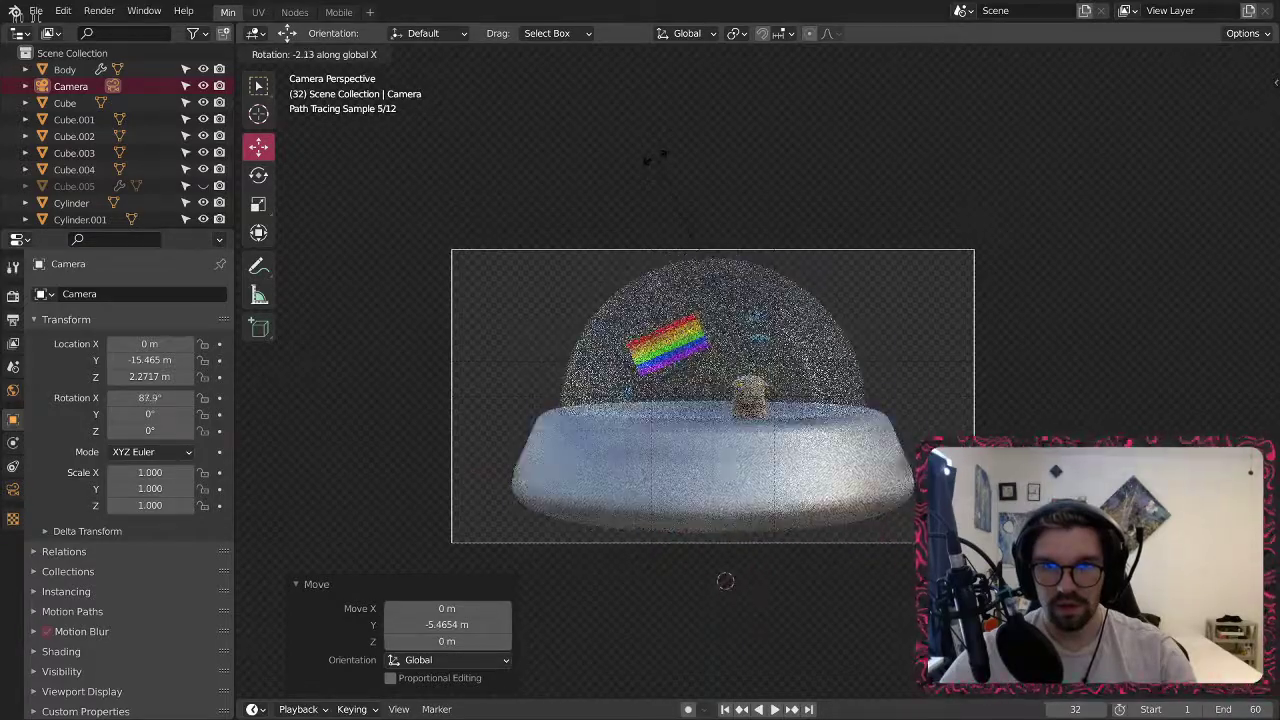
{"action": "left_click", "coordinate": [725, 582]}
{"action": "scroll", "coordinate": [731, 412], "scroll_direction": "up", "scroll_amount": 2}
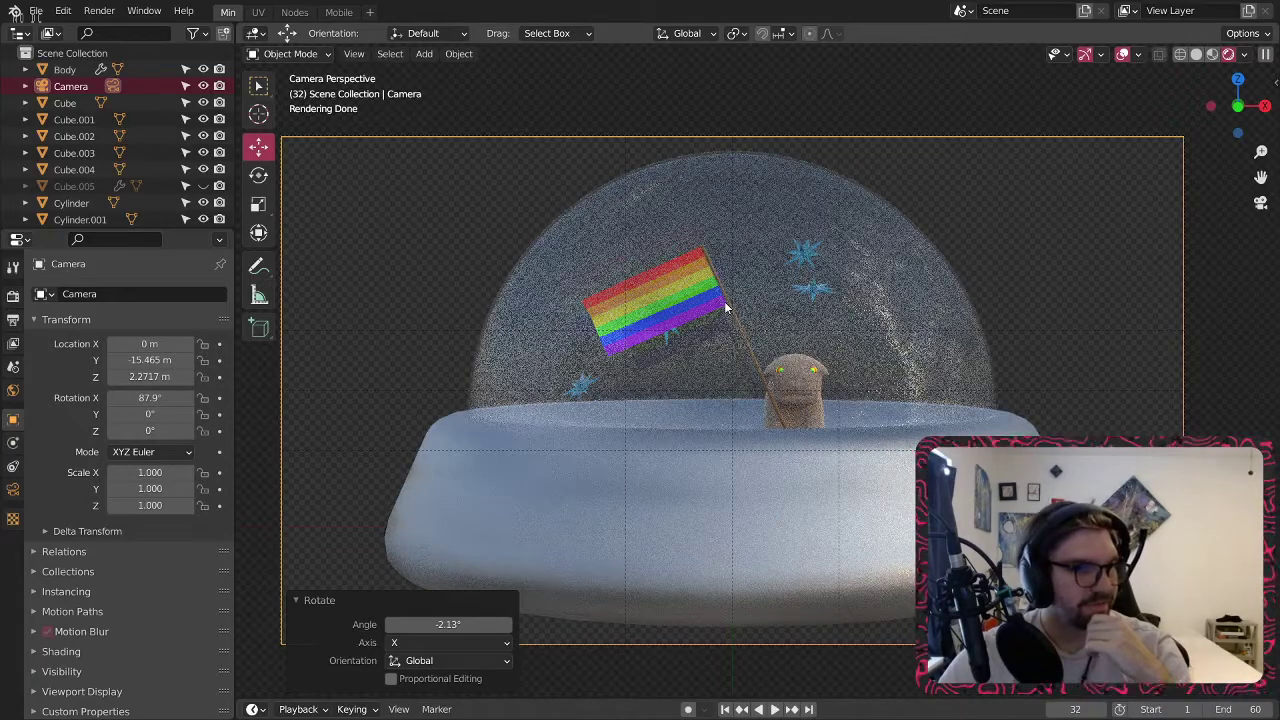
Set the Min workspace's viewport to solid shading and hide the glass dome from the Nodes workspace.
{"action": "mouse_move", "coordinate": [724, 301]}
{"action": "middle_mouse_down"}
{"action": "mouse_move", "coordinate": [482, 118]}
{"action": "mouse_move", "coordinate": [521, 204]}
{"action": "middle_mouse_up"}
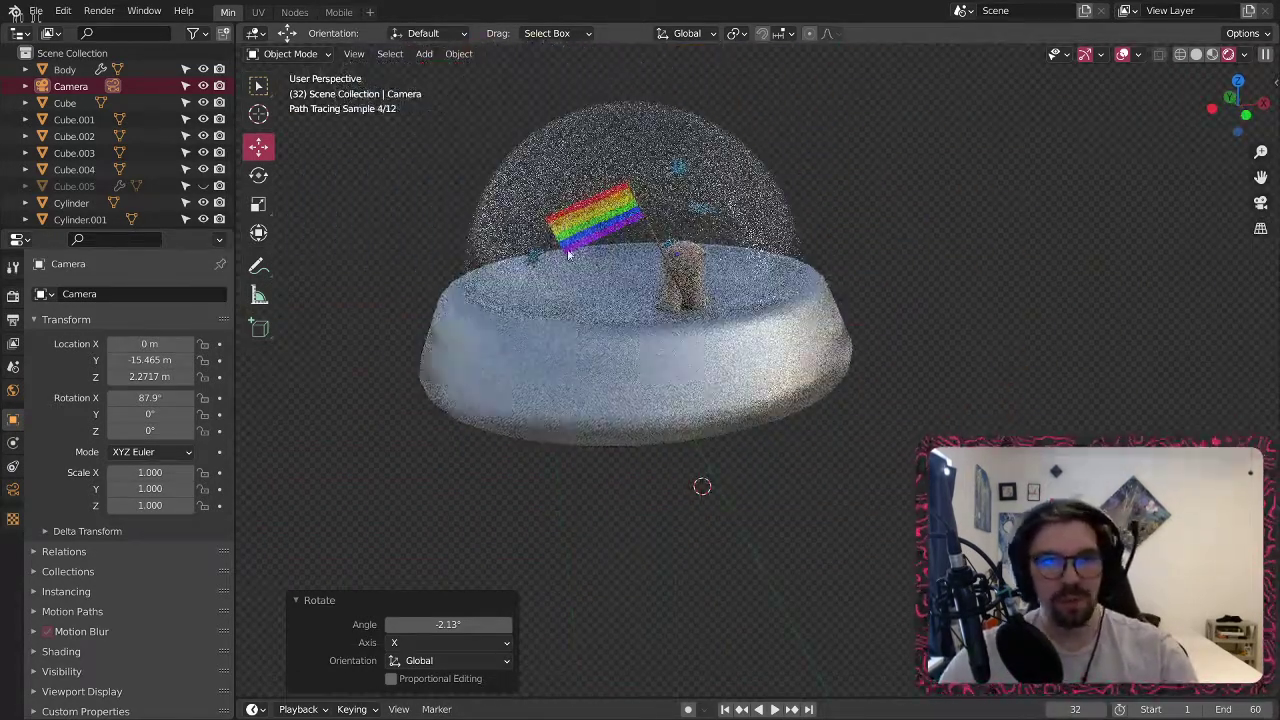
{"action": "left_click", "coordinate": [1199, 54]}
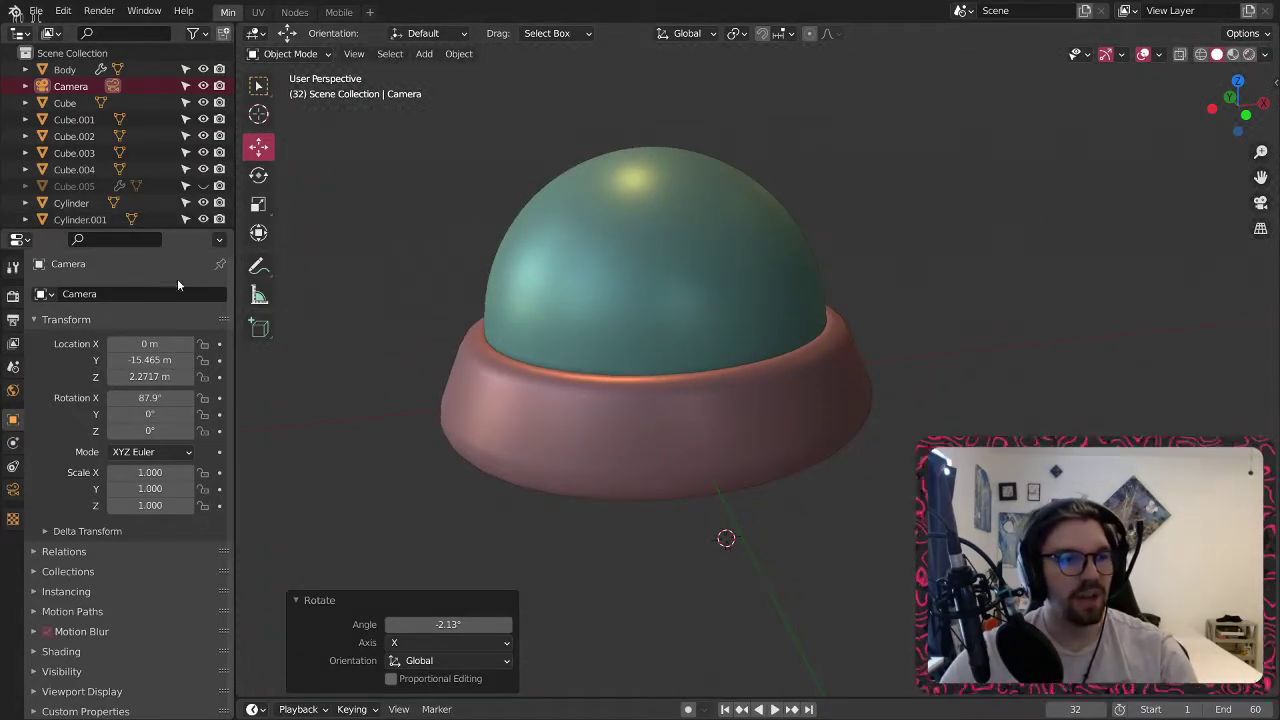
{"action": "left_click", "coordinate": [295, 12]}
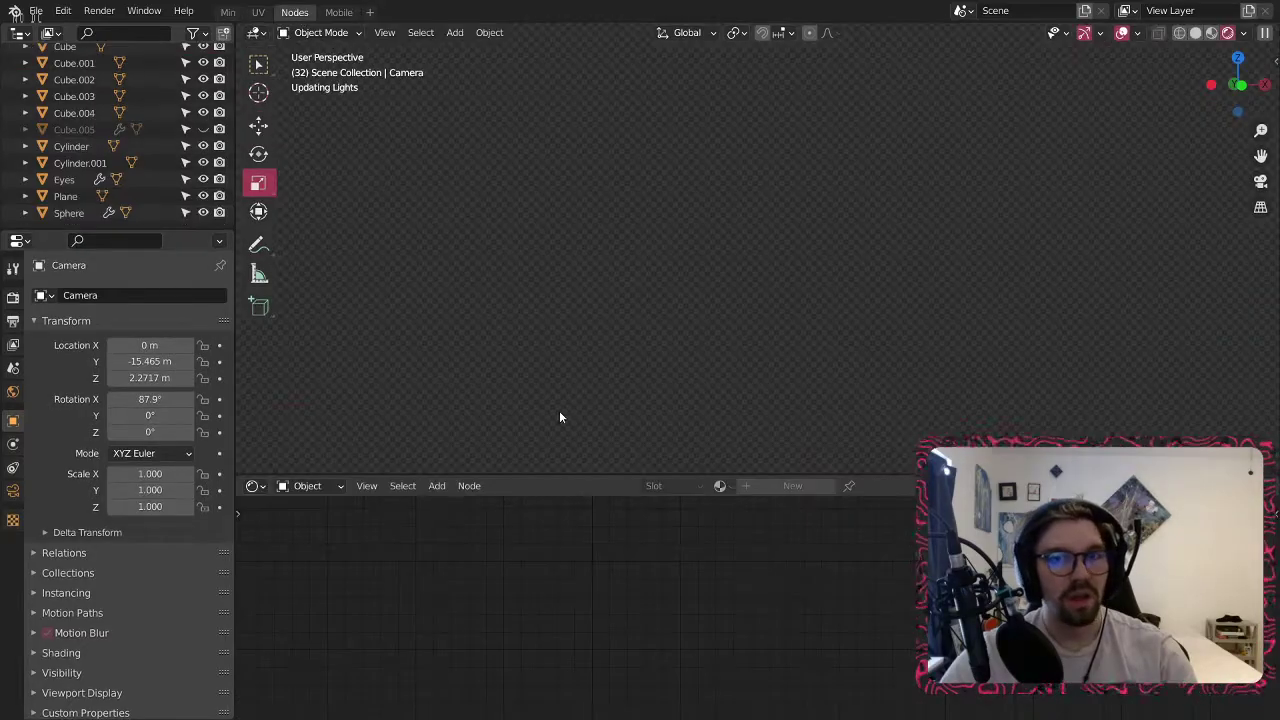
{"action": "middle_click_drag", "start_coordinate": [645, 405], "coordinate": [700, 277], "text": "shift"}
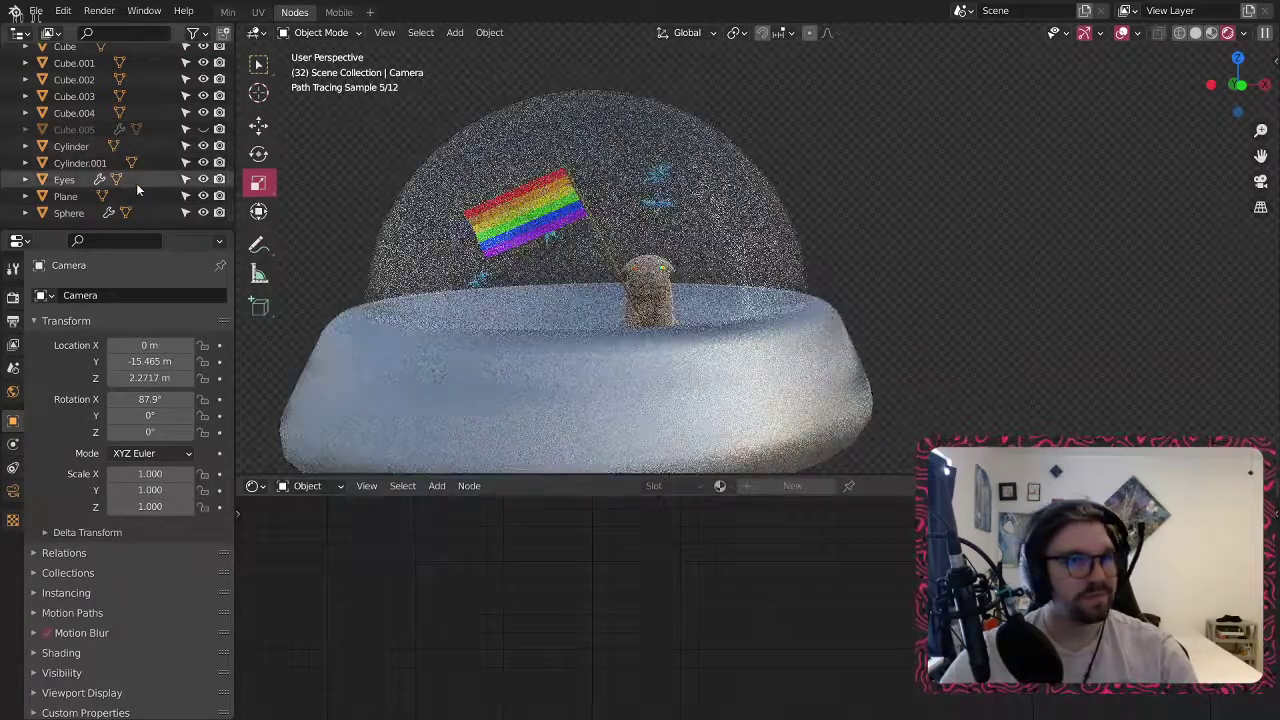
{"action": "scroll", "coordinate": [137, 191], "scroll_direction": "up", "scroll_amount": 1}
{"action": "left_click", "coordinate": [623, 172]}
{"action": "scroll", "coordinate": [110, 150], "scroll_direction": "down", "scroll_amount": 1}
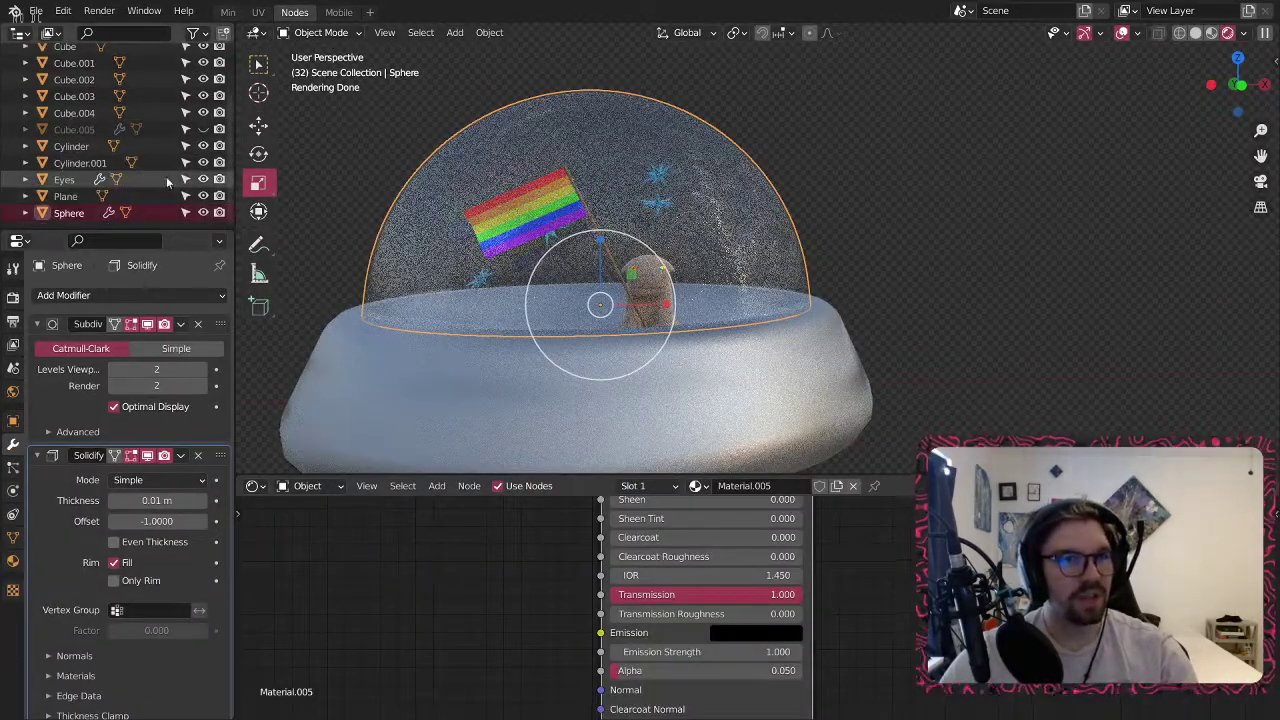
{"action": "left_click", "coordinate": [203, 213]}
Add an Image Texture node to the pug body's material and connect its Color to the Base Color.
{"action": "left_click", "coordinate": [658, 286]}
{"action": "middle_click_drag", "start_coordinate": [487, 572], "coordinate": [596, 651]}
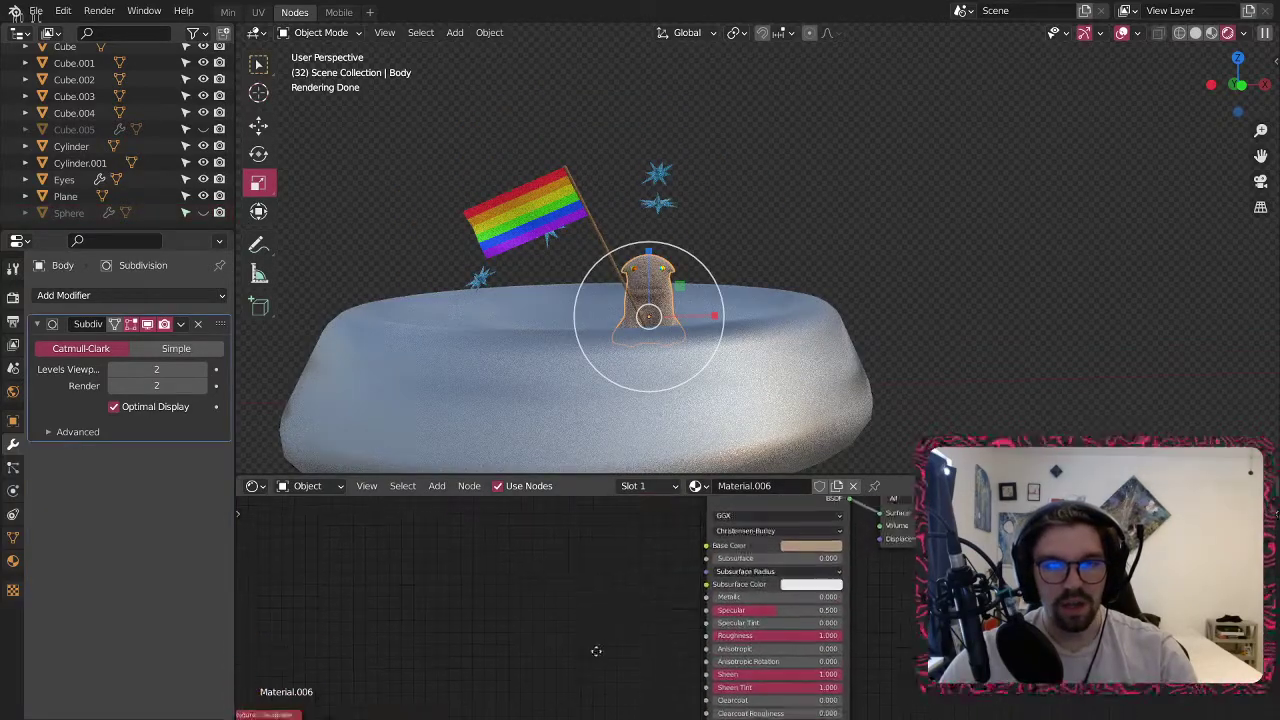
{"action": "left_click", "coordinate": [437, 485]}
{"action": "mouse_move", "coordinate": [478, 584]}
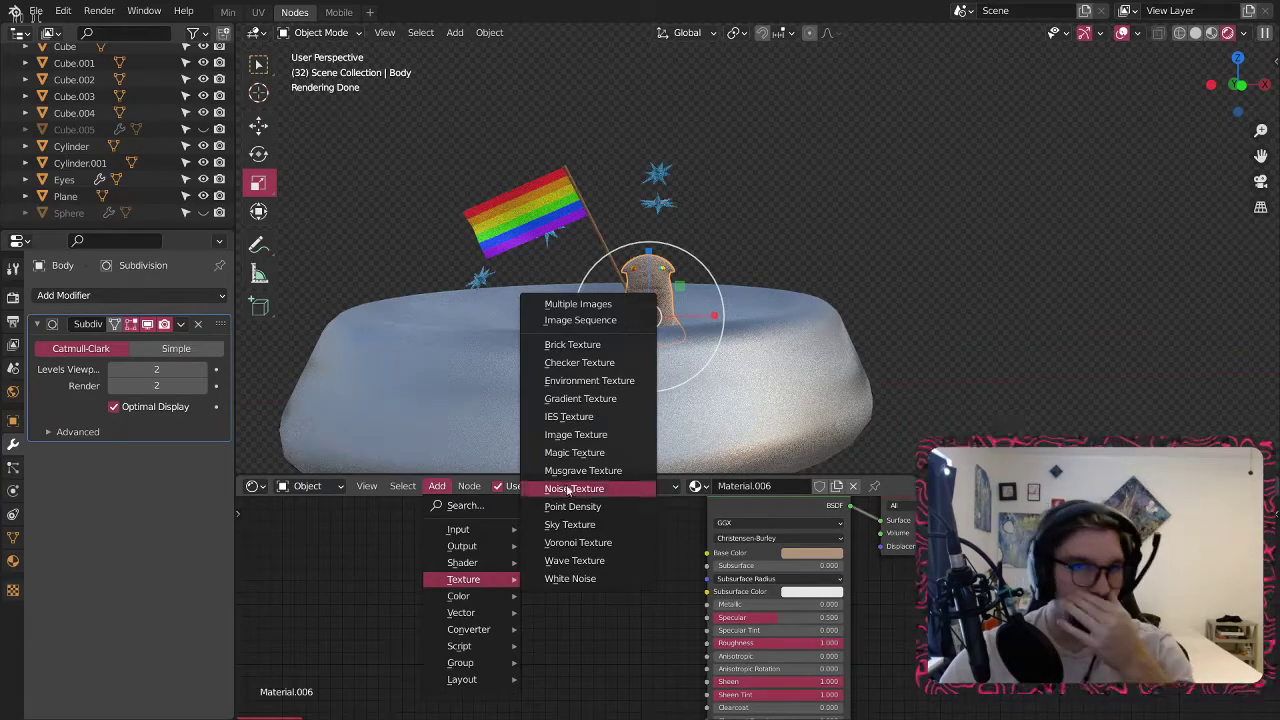
{"action": "left_click", "coordinate": [575, 434]}
{"action": "left_click", "coordinate": [580, 560]}
{"action": "left_click_drag", "start_coordinate": [658, 558], "coordinate": [707, 552]}
{"action": "left_click", "coordinate": [572, 587]}
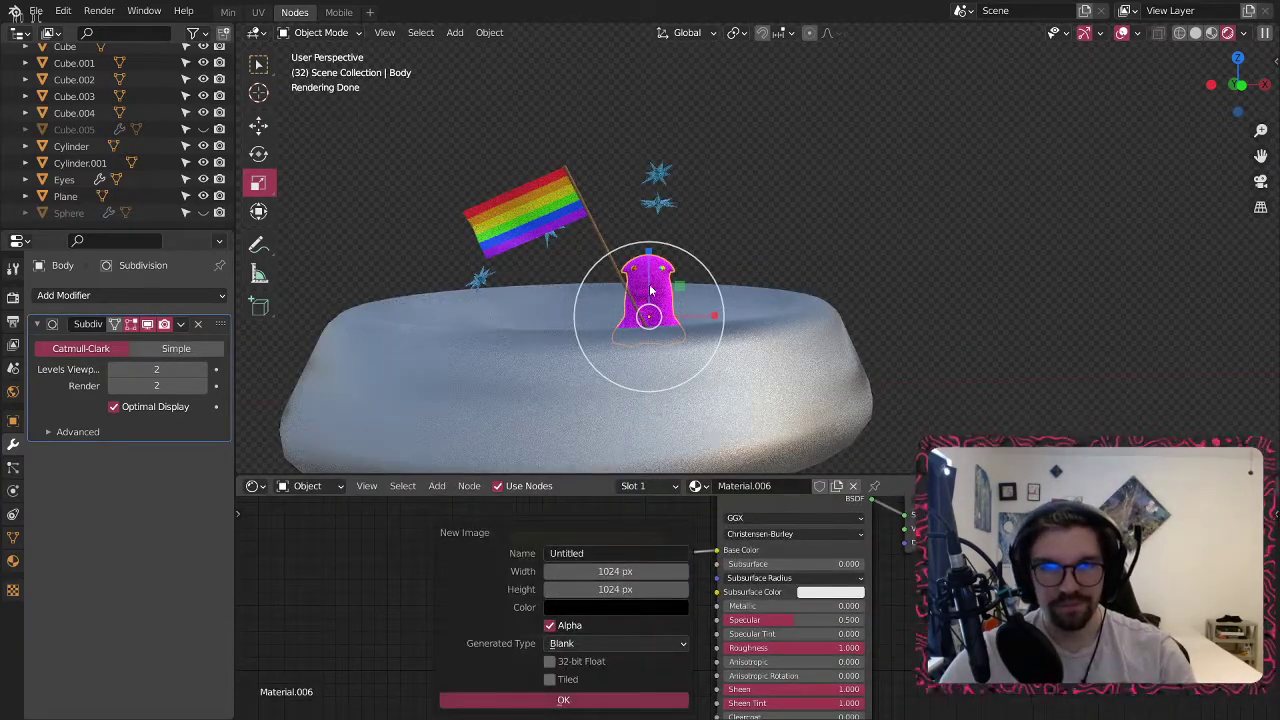
{"action": "scroll", "coordinate": [686, 316], "scroll_direction": "up", "scroll_amount": 5}
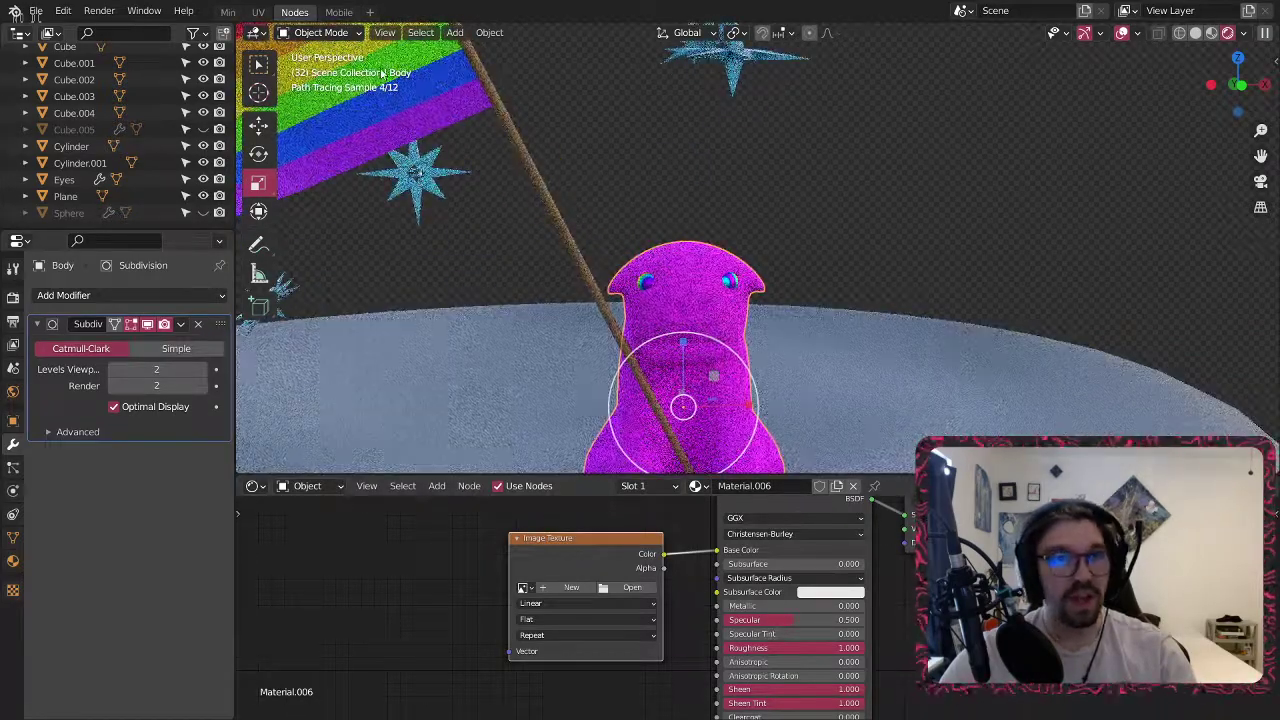
{"action": "left_click", "coordinate": [228, 12]}
{"action": "left_click", "coordinate": [256, 33]}
{"action": "left_click", "coordinate": [294, 12]}
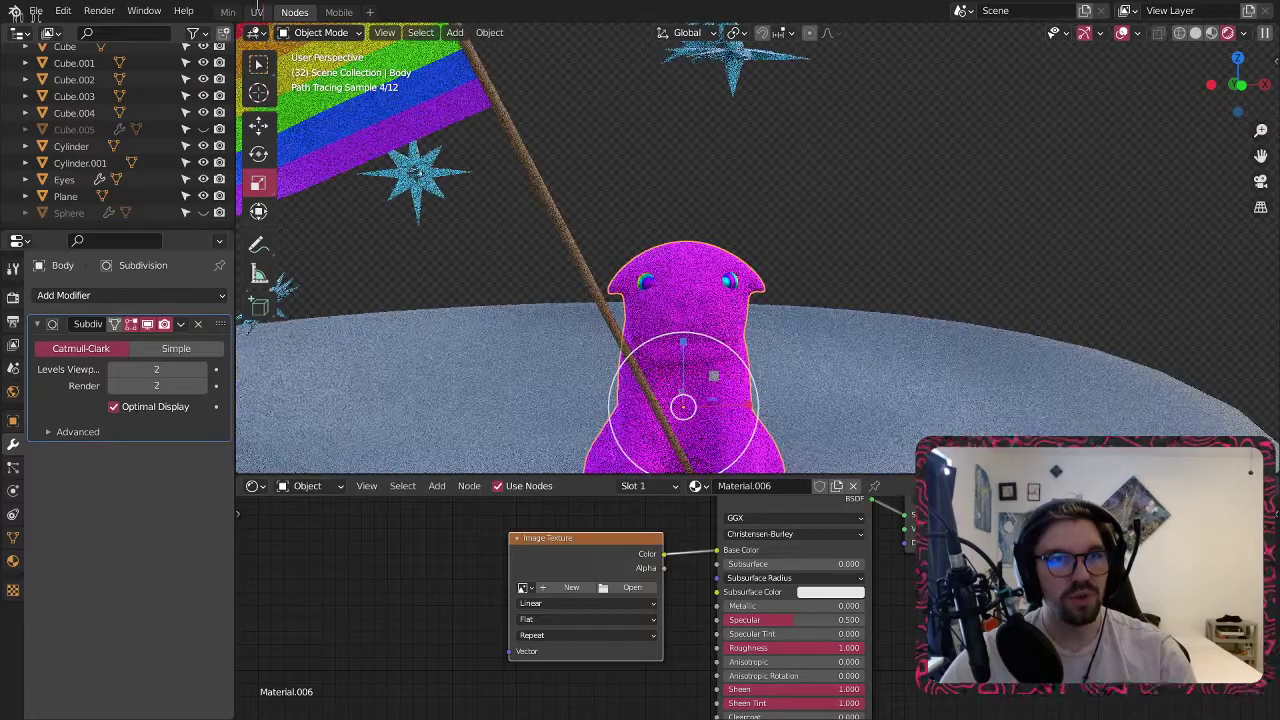
{"action": "left_click", "coordinate": [262, 12]}
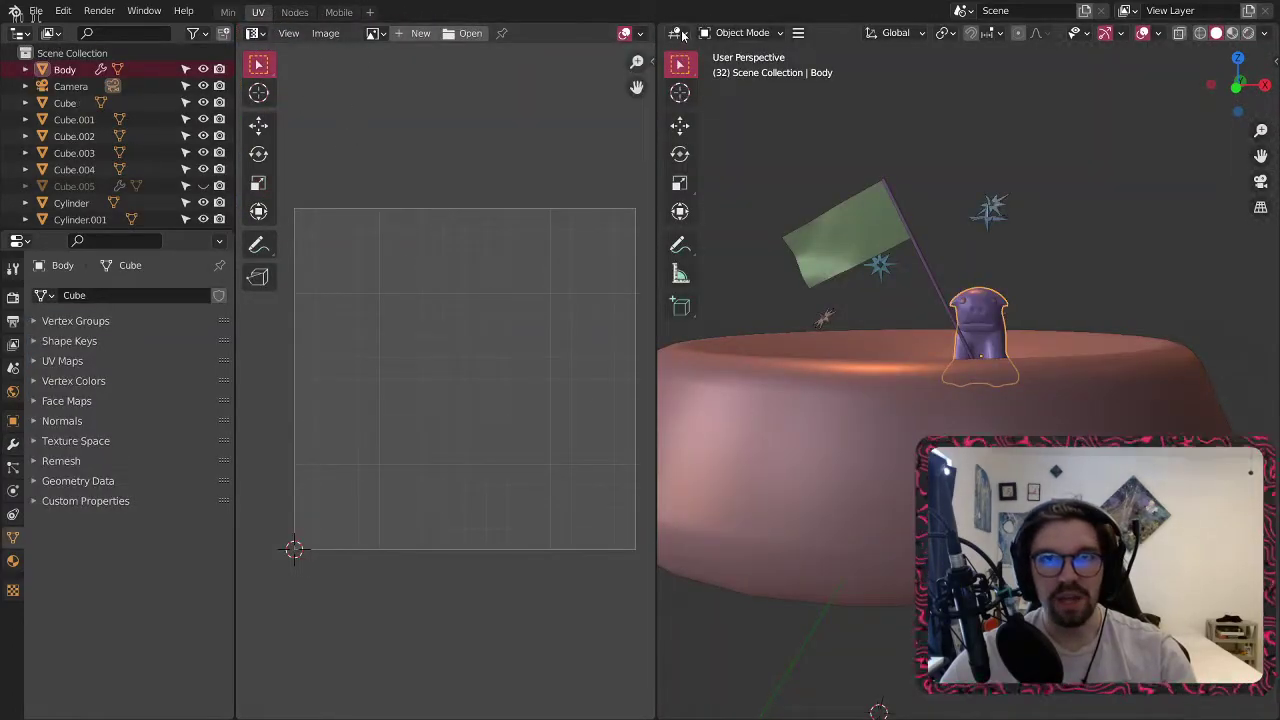
{"action": "left_click", "coordinate": [256, 33]}
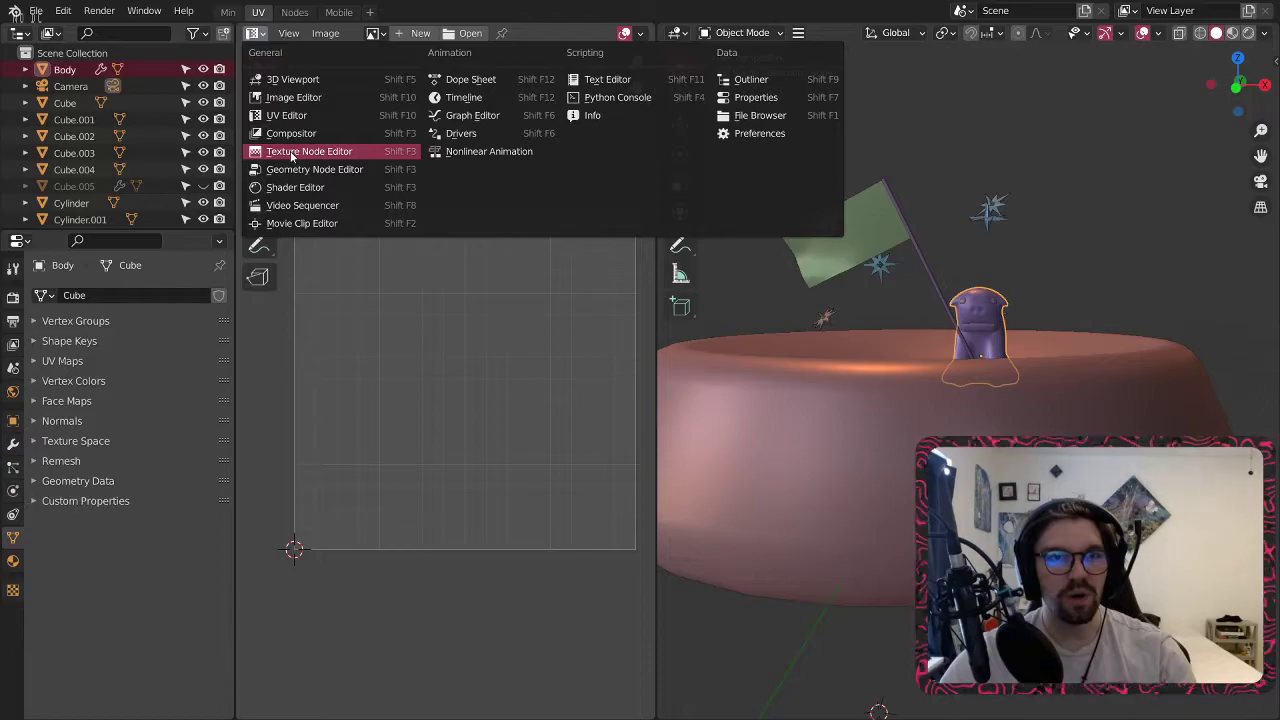
{"action": "key", "text": "Escape"}
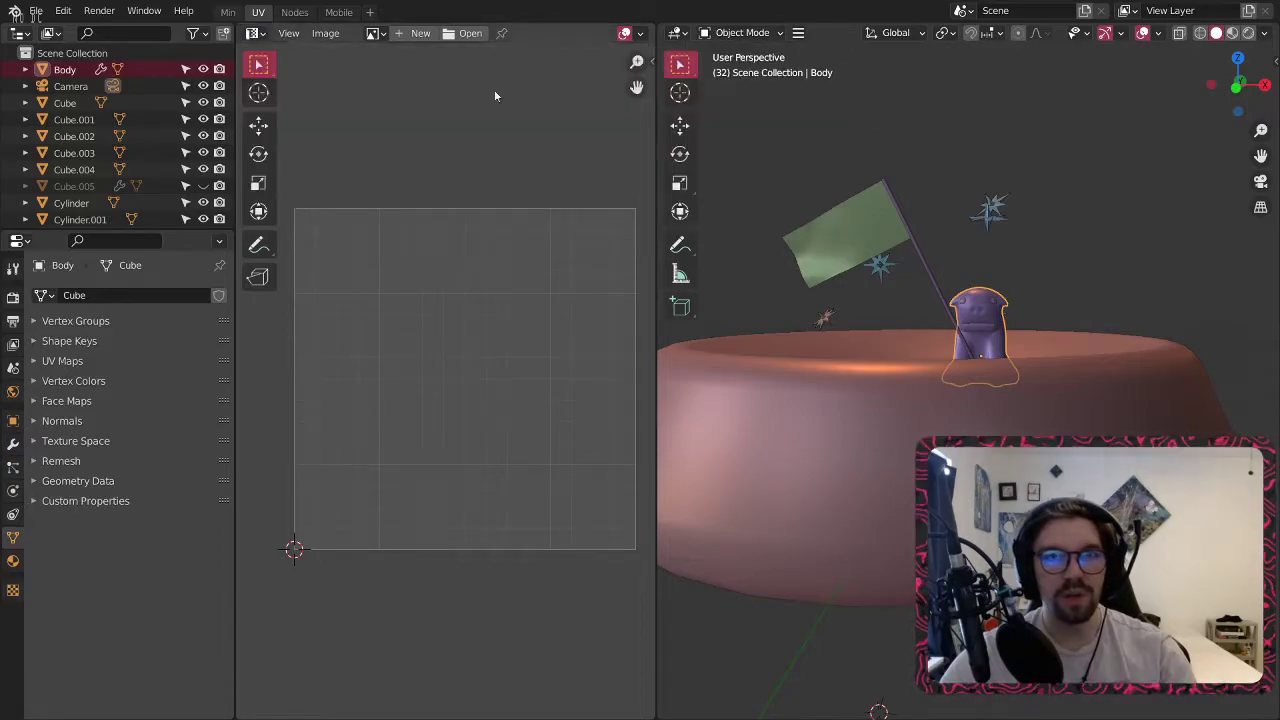
Enter Texture Paint mode on the pug's body in the Min workspace.
{"action": "left_click", "coordinate": [229, 12]}
{"action": "left_click", "coordinate": [289, 55]}
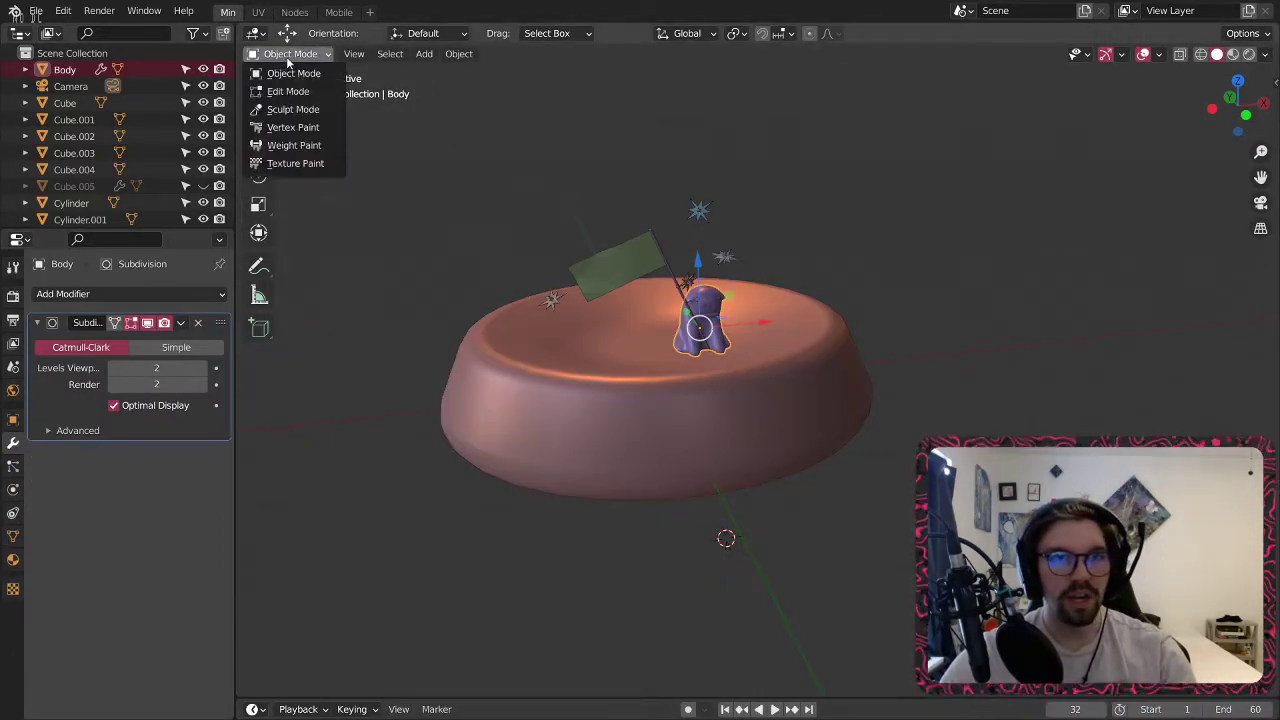
{"action": "left_click", "coordinate": [293, 163]}
{"action": "scroll", "coordinate": [687, 309], "scroll_direction": "up", "scroll_amount": 5}
{"action": "scroll", "coordinate": [687, 309], "scroll_direction": "up", "scroll_amount": 3}
{"action": "mouse_move", "coordinate": [687, 309]}
{"action": "middle_mouse_down"}
{"action": "mouse_move", "coordinate": [668, 312]}
{"action": "mouse_move", "coordinate": [660, 340]}
{"action": "middle_mouse_up"}
Set the TexDraw brush color to a light cream.
{"action": "left_click", "coordinate": [465, 37]}
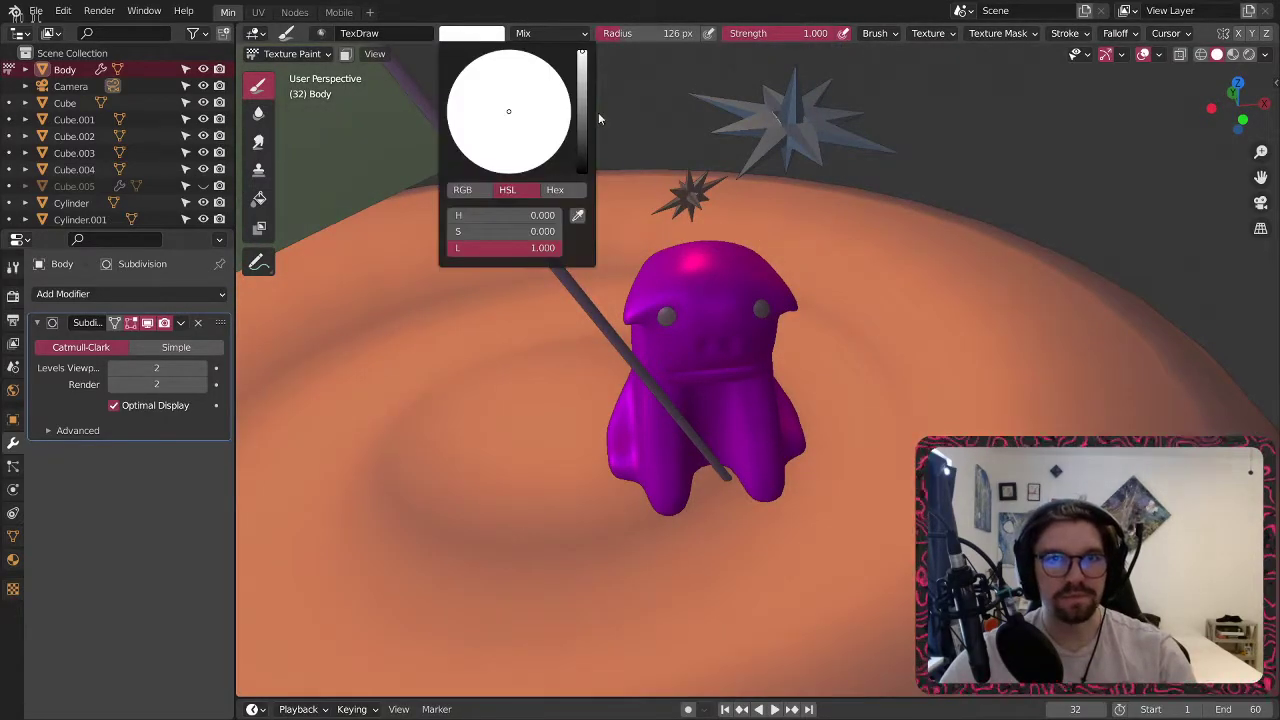
{"action": "left_click_drag", "start_coordinate": [583, 103], "coordinate": [583, 75]}
{"action": "left_click_drag", "start_coordinate": [480, 134], "coordinate": [494, 124]}
Try to paint cream strokes across the pug's head and body.
{"action": "mouse_move", "coordinate": [640, 258]}
{"action": "left_mouse_down"}
{"action": "mouse_move", "coordinate": [712, 283]}
{"action": "mouse_move", "coordinate": [708, 324]}
{"action": "left_mouse_up"}
{"action": "middle_click_drag", "start_coordinate": [708, 324], "coordinate": [638, 326]}
{"action": "left_click_drag", "start_coordinate": [628, 427], "coordinate": [718, 372]}
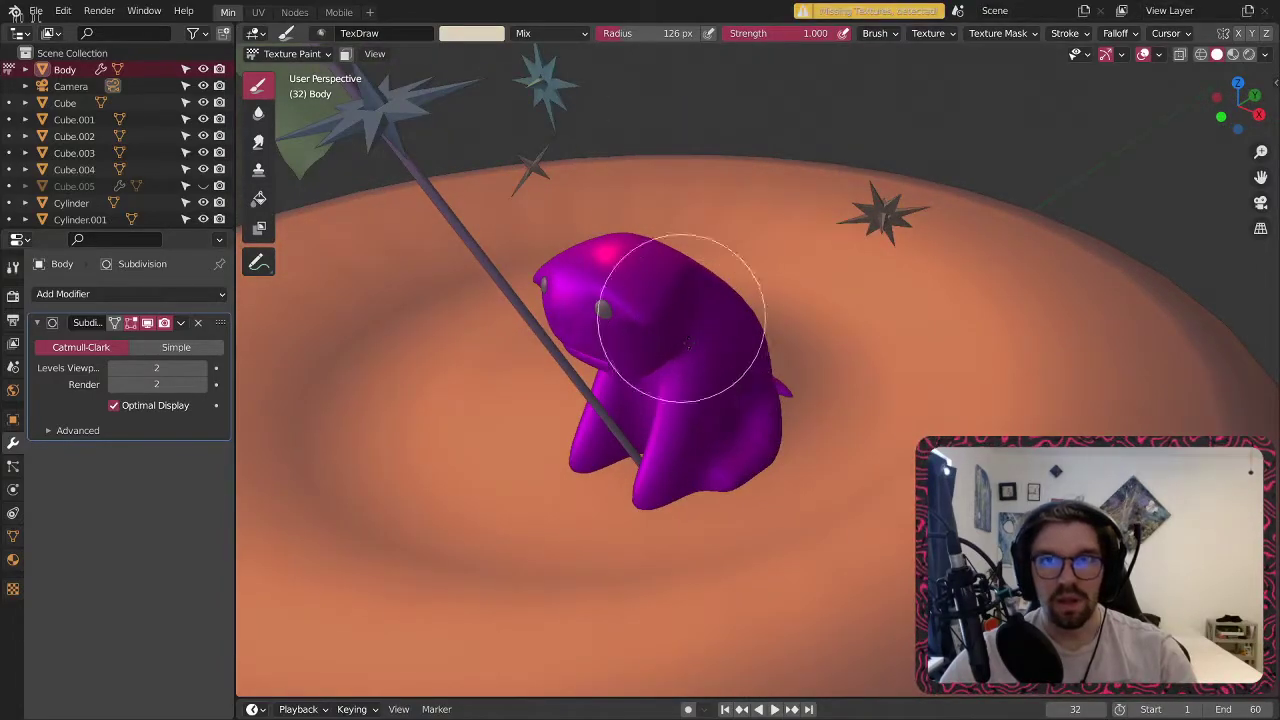
{"action": "middle_click_drag", "start_coordinate": [685, 328], "coordinate": [663, 314]}
Reselect the pug's body in Object Mode, return it to Texture Paint mode and try painting on it again.
{"action": "left_click", "coordinate": [288, 53]}
{"action": "left_click", "coordinate": [290, 70]}
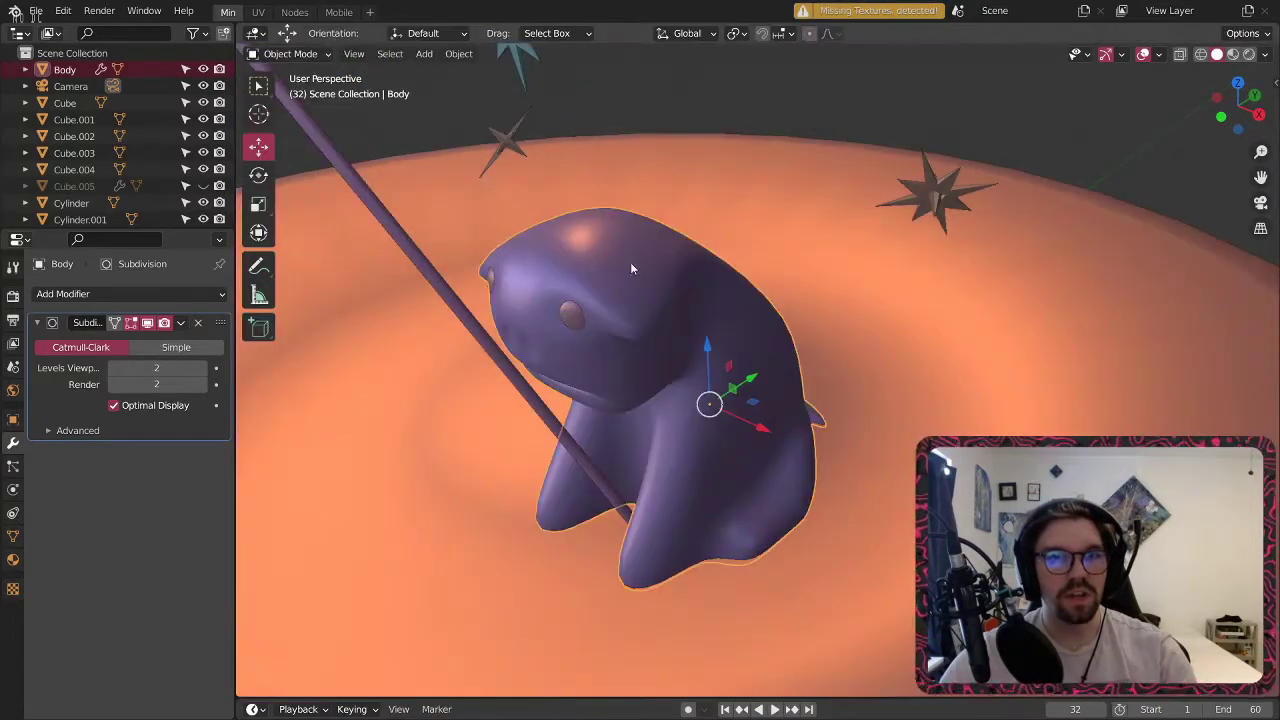
{"action": "left_click", "coordinate": [665, 279]}
{"action": "left_click", "coordinate": [592, 269]}
{"action": "left_click", "coordinate": [290, 53]}
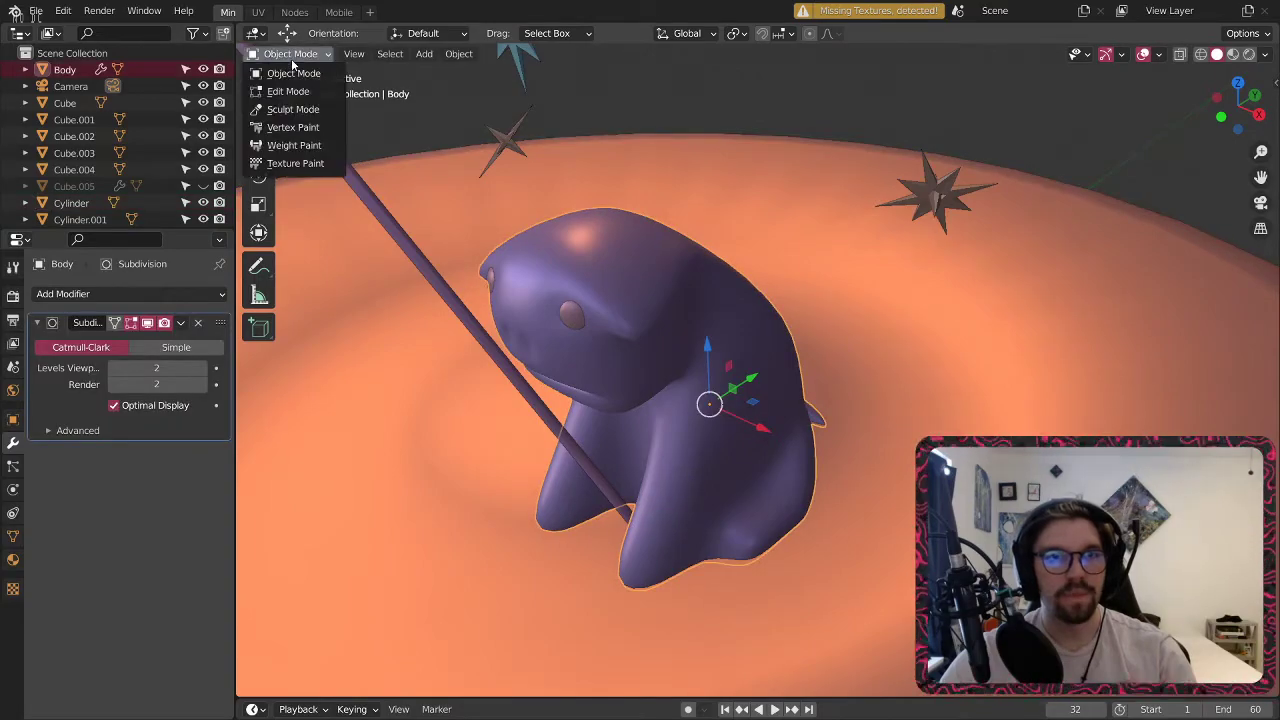
{"action": "left_click", "coordinate": [296, 163]}
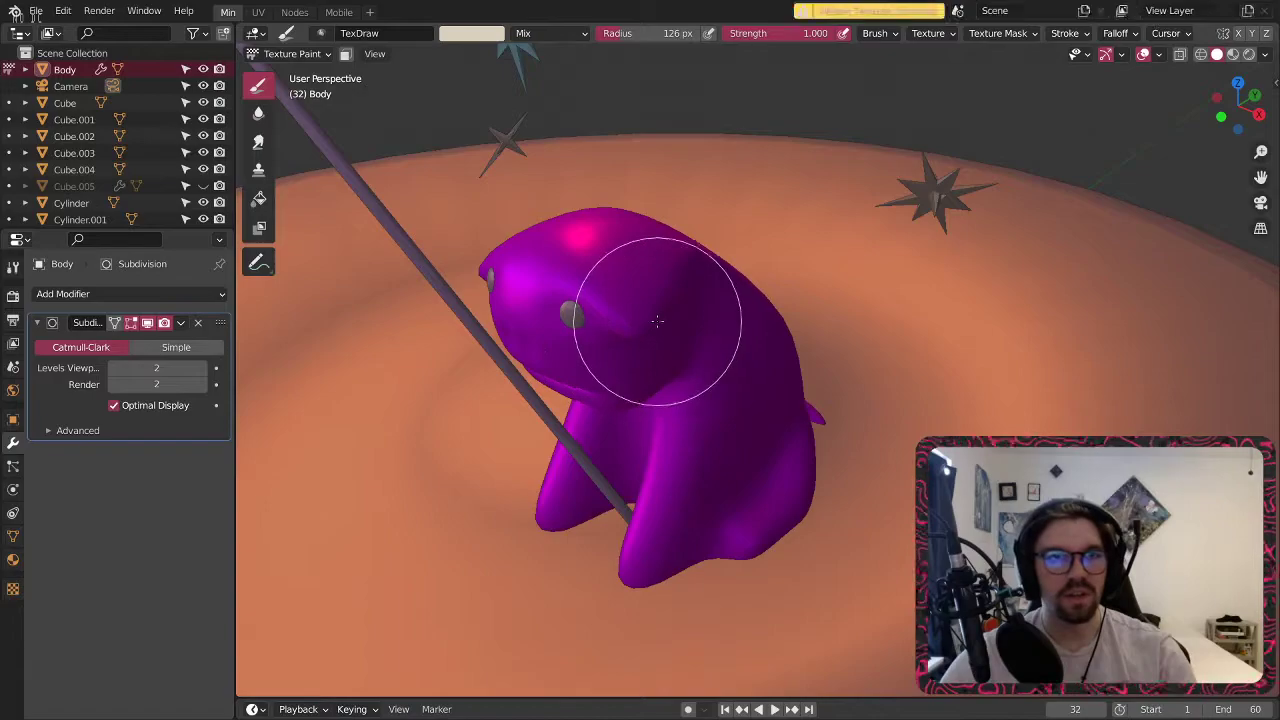
{"action": "left_click", "coordinate": [690, 288]}
In the Nodes workspace, disconnect the Bump node from the Normal input of the pug's material.
{"action": "left_click", "coordinate": [295, 12]}
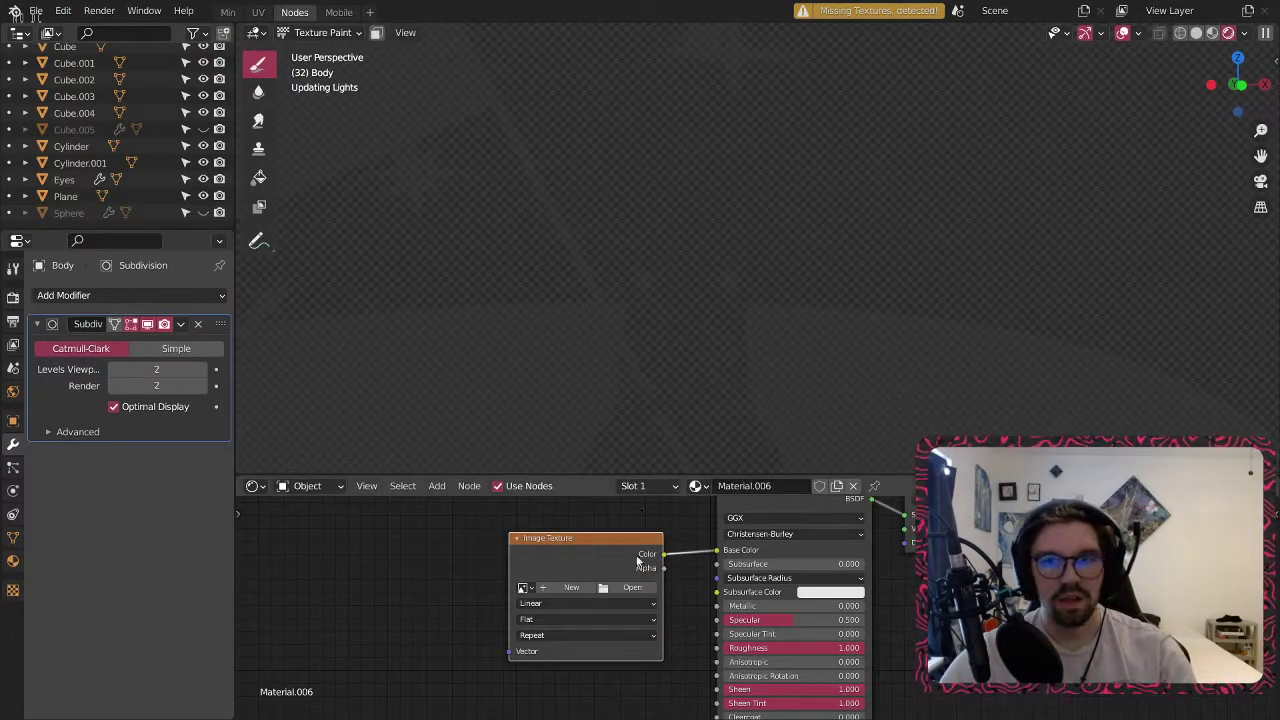
{"action": "scroll", "coordinate": [677, 620], "scroll_direction": "down", "scroll_amount": 4}
{"action": "middle_click_drag", "start_coordinate": [679, 625], "coordinate": [696, 503]}
{"action": "left_click_drag", "start_coordinate": [721, 647], "coordinate": [691, 593]}
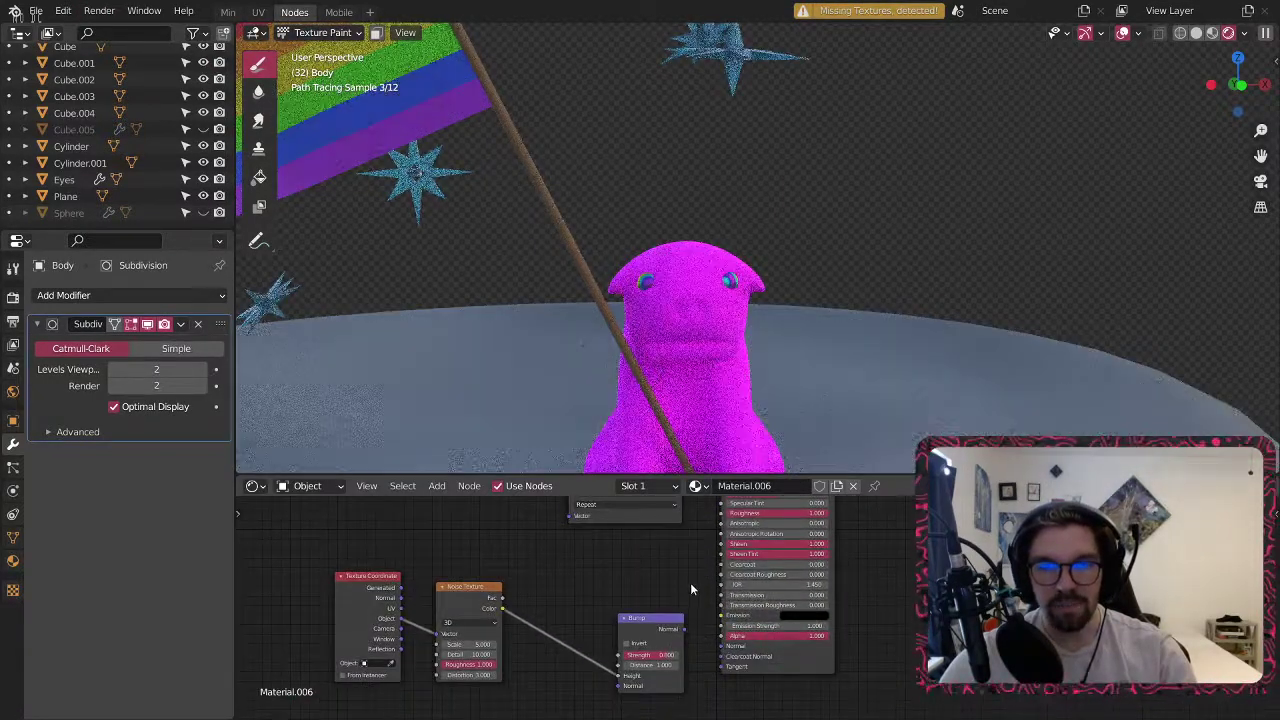
{"action": "middle_click_drag", "start_coordinate": [690, 591], "coordinate": [689, 676]}
{"action": "left_click_drag", "start_coordinate": [648, 527], "coordinate": [633, 514]}
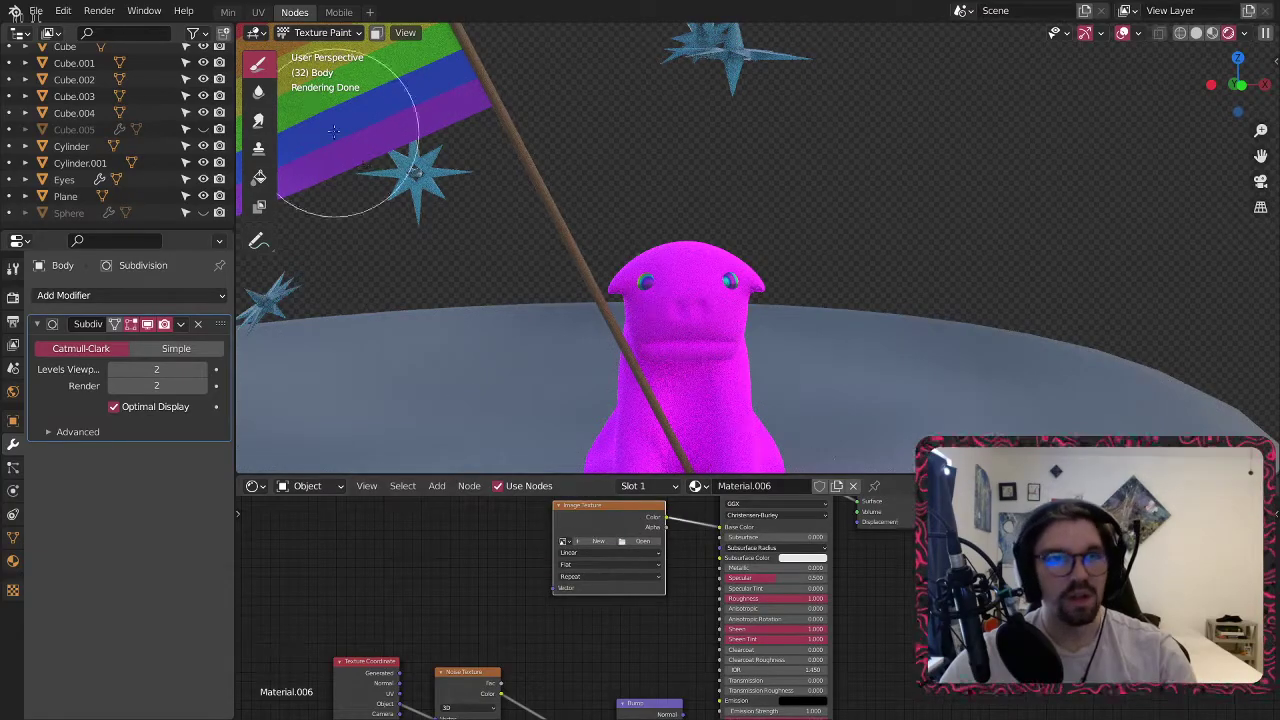
Return to the Min workspace, switch the pug's body from Texture Paint to Object Mode and select it.
{"action": "left_click", "coordinate": [228, 12]}
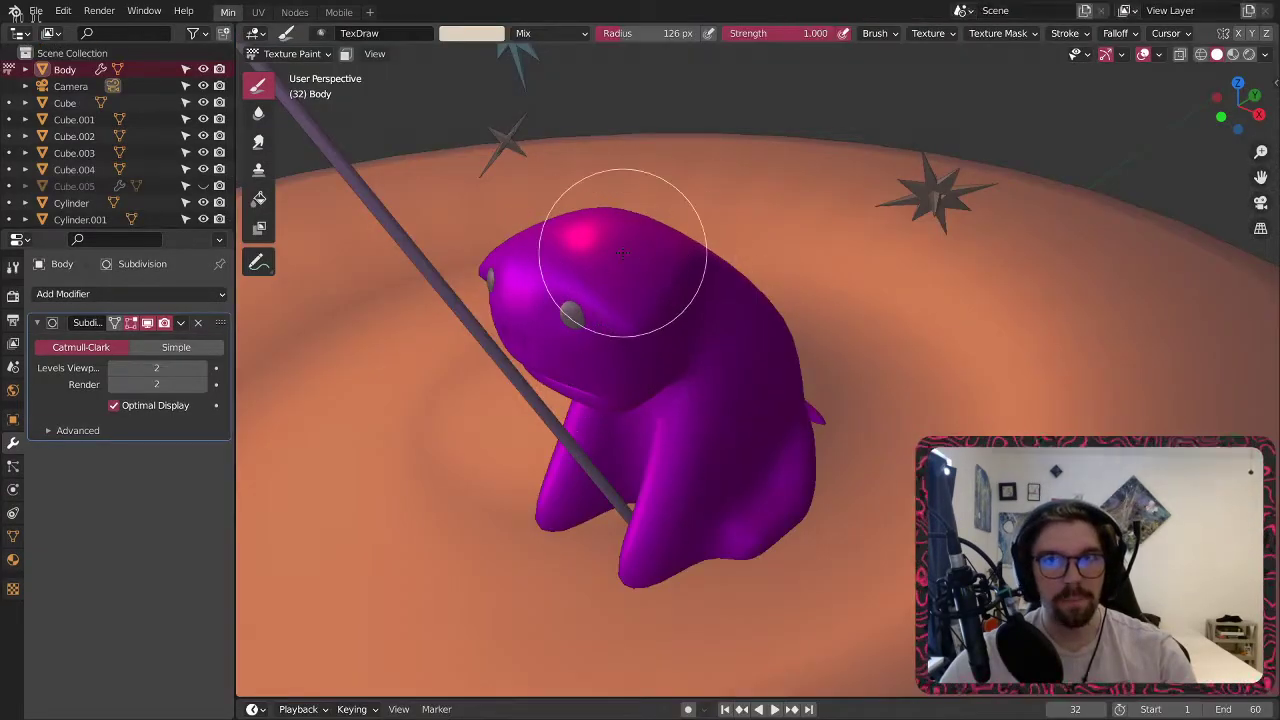
{"action": "left_click", "coordinate": [325, 57]}
{"action": "left_click", "coordinate": [306, 74]}
{"action": "left_click", "coordinate": [668, 339]}
{"action": "left_click", "coordinate": [645, 318]}
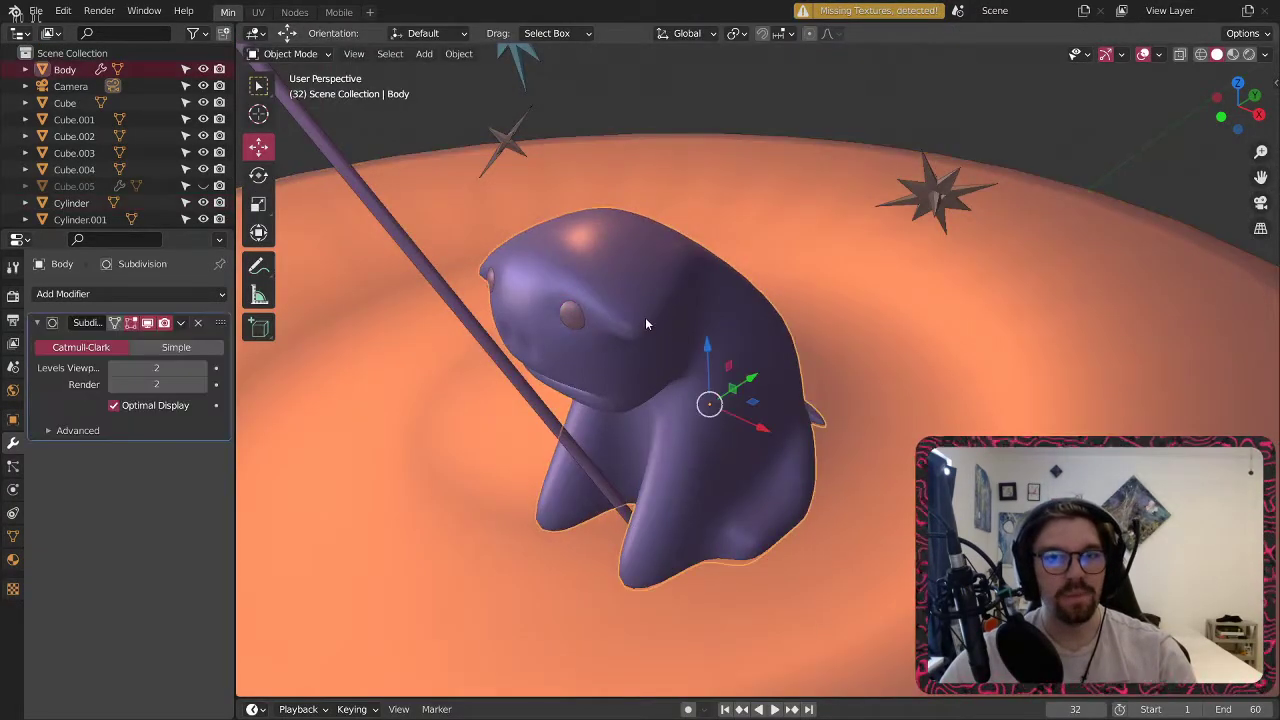
In the Nodes workspace, remove the Image Texture from the pug material's Base Color and reconnect the Bump node to Normal.
{"action": "left_click", "coordinate": [294, 12]}
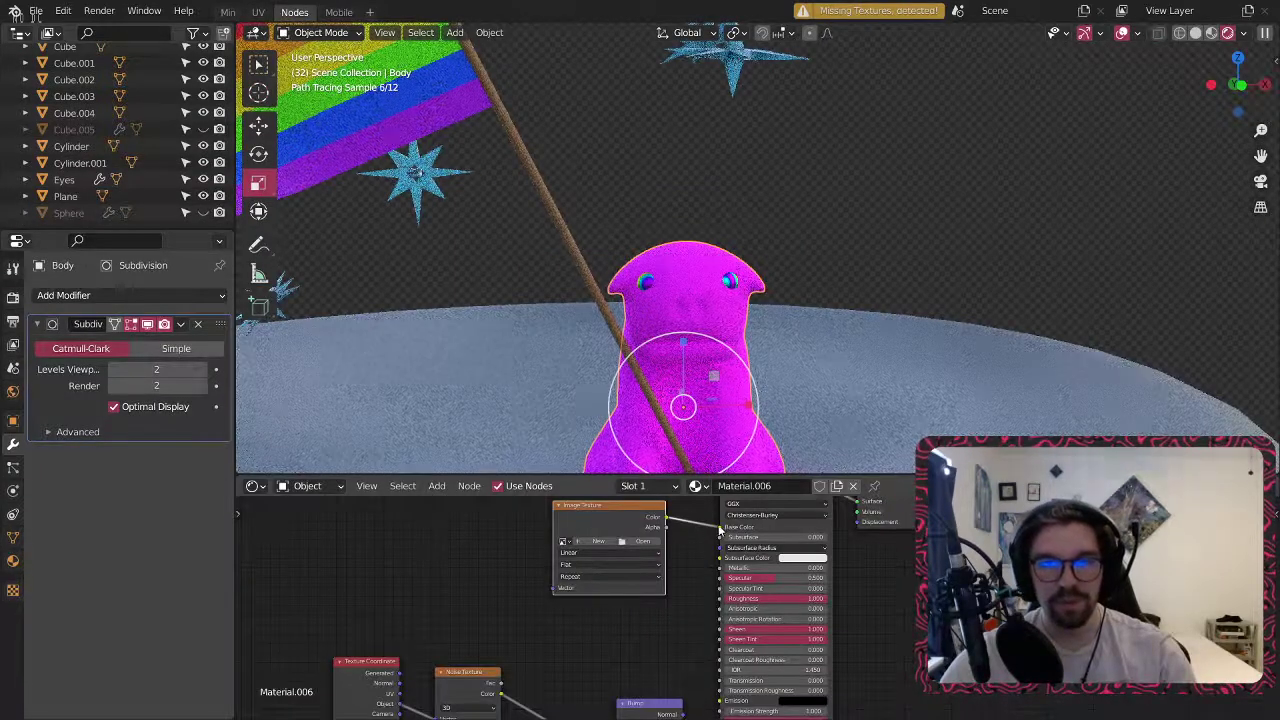
{"action": "left_click_drag", "start_coordinate": [718, 532], "coordinate": [622, 506]}
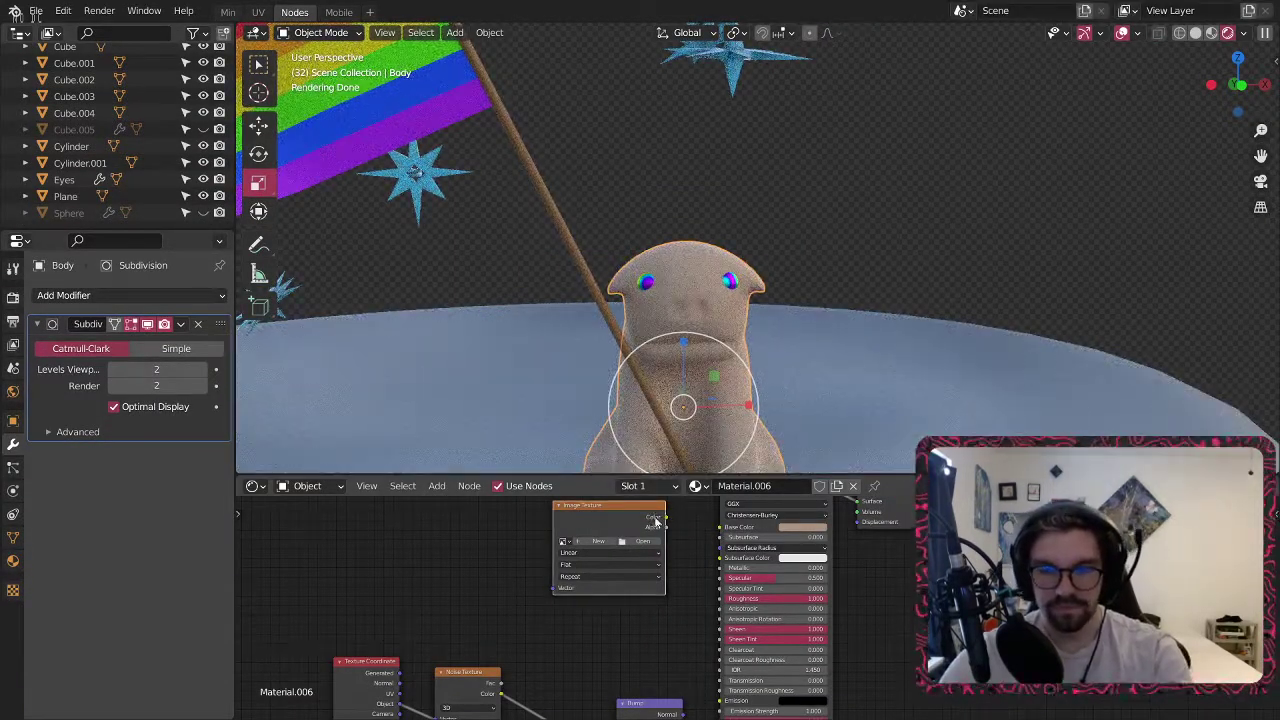
{"action": "key", "text": "x"}
{"action": "middle_click_drag", "start_coordinate": [680, 672], "coordinate": [652, 597]}
{"action": "scroll", "coordinate": [665, 662], "scroll_direction": "up", "scroll_amount": 3}
{"action": "left_click_drag", "start_coordinate": [653, 633], "coordinate": [690, 664]}
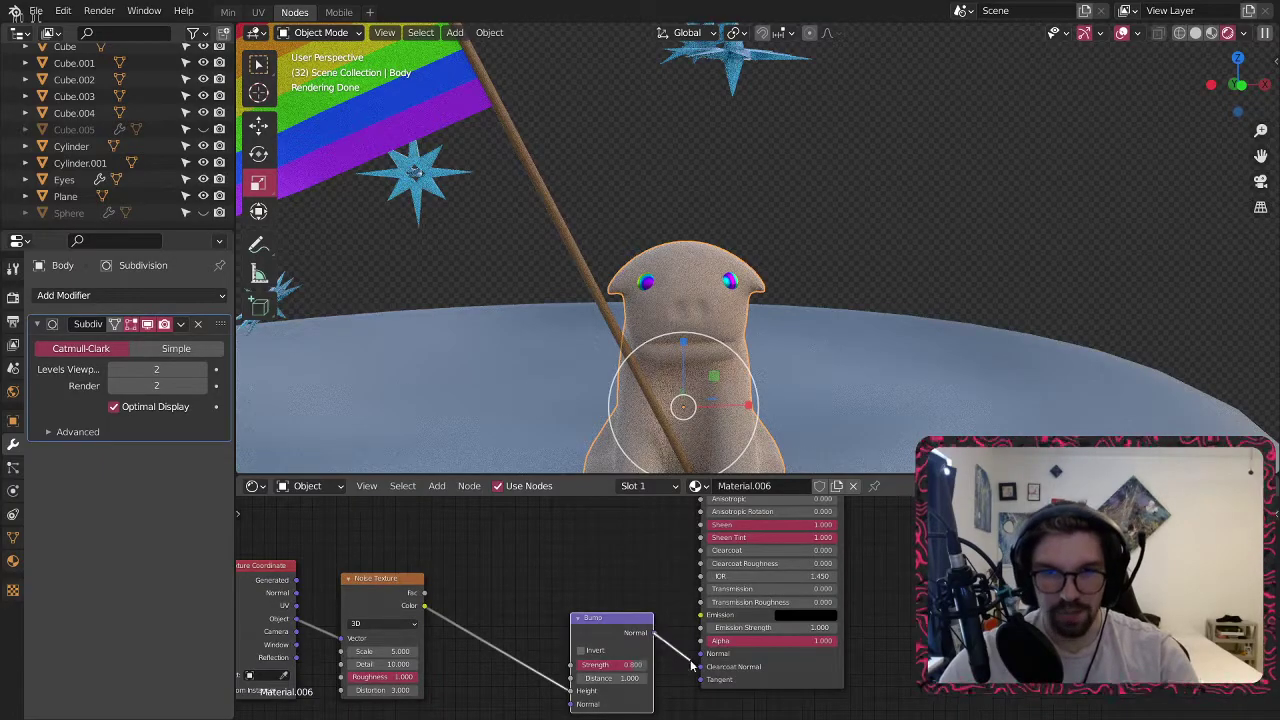
Unhide the Sphere glass dome in the viewport and save the file.
{"action": "scroll", "coordinate": [888, 220], "scroll_direction": "down", "scroll_amount": 8}
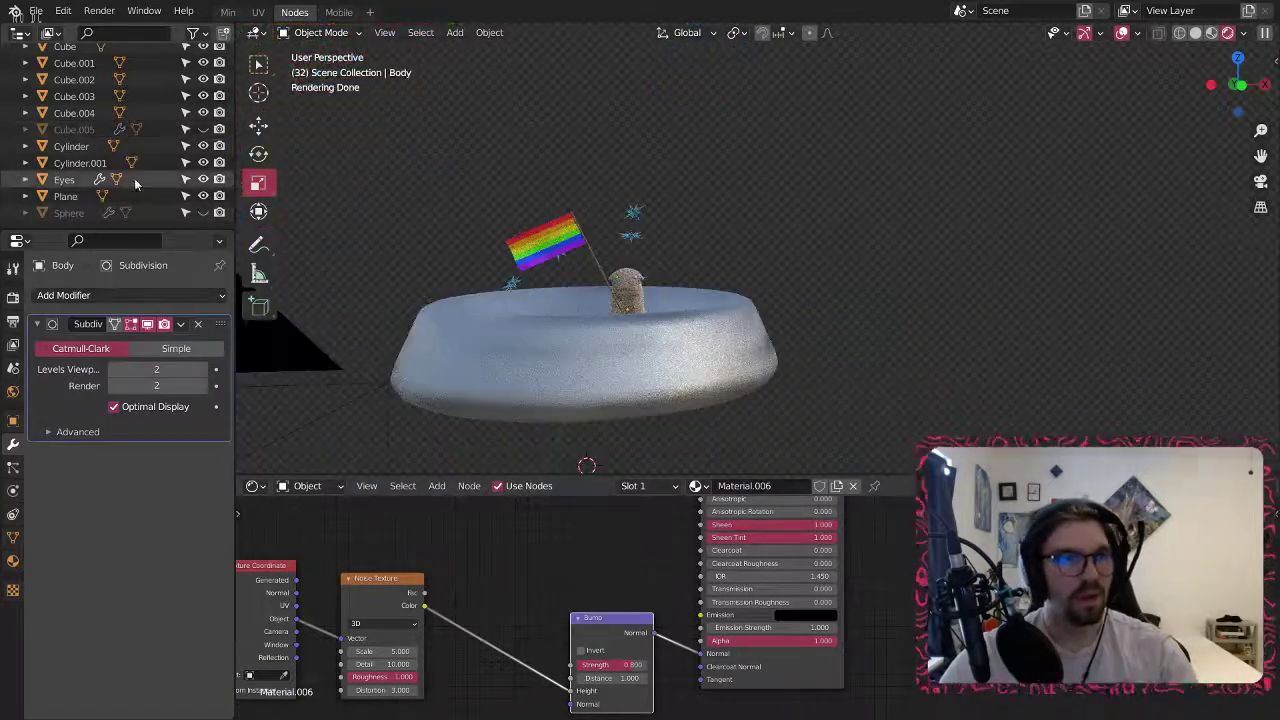
{"action": "left_click", "coordinate": [203, 212]}
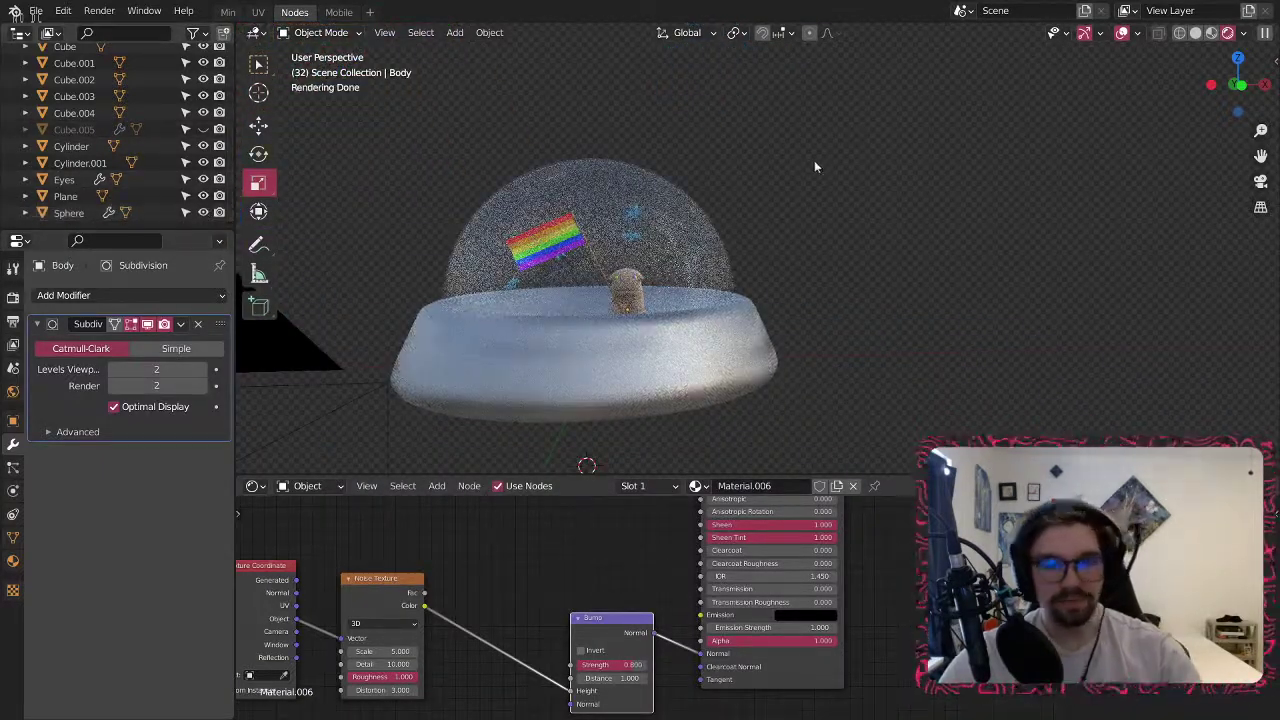
{"action": "key", "text": "ctrl+s"}
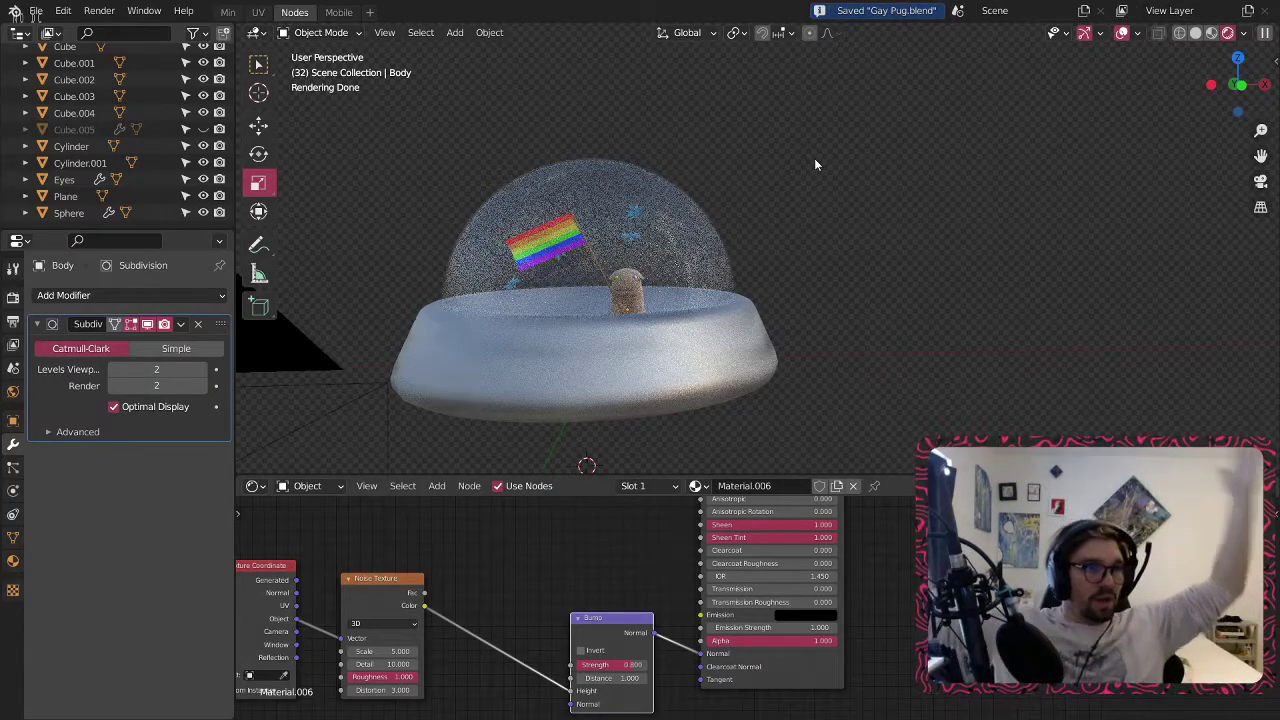